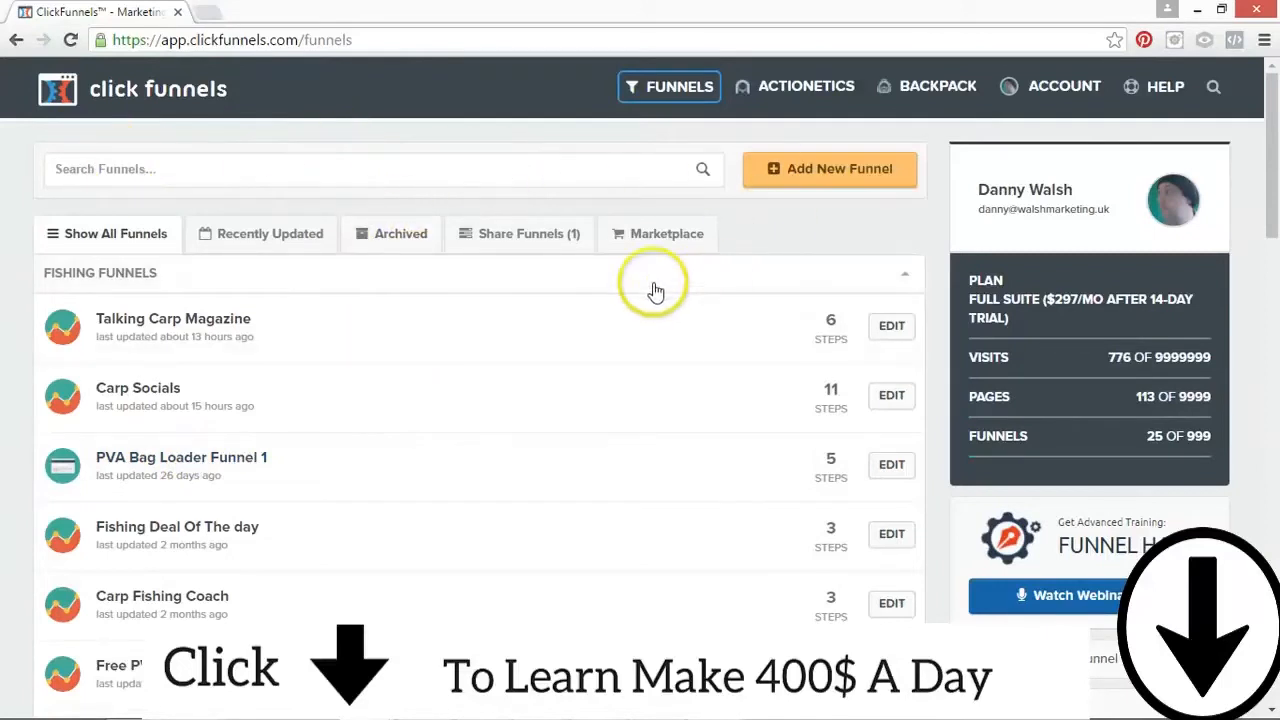
Step: Look over the funnels list and the options offered under Funnels, Actionetics and Backpack
mouse_move(672, 92)
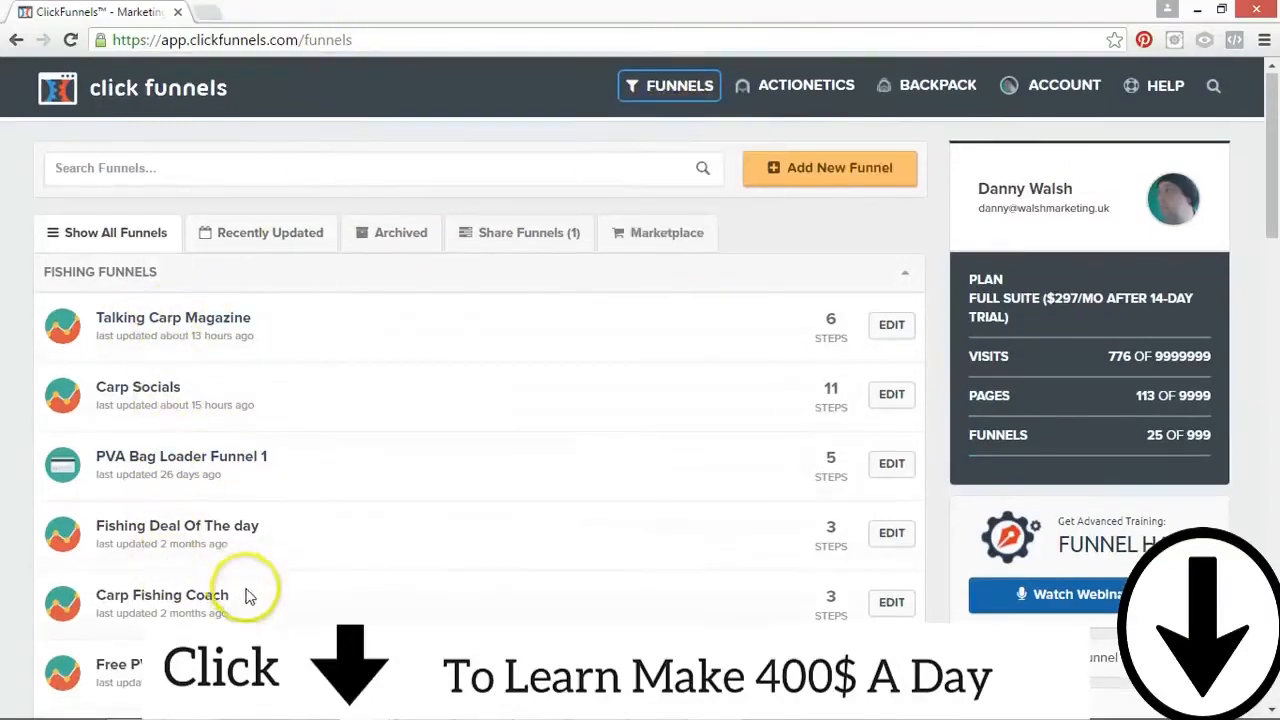
scroll(271, 594, "down", 3)
left_click_drag(1276, 228, 1275, 128)
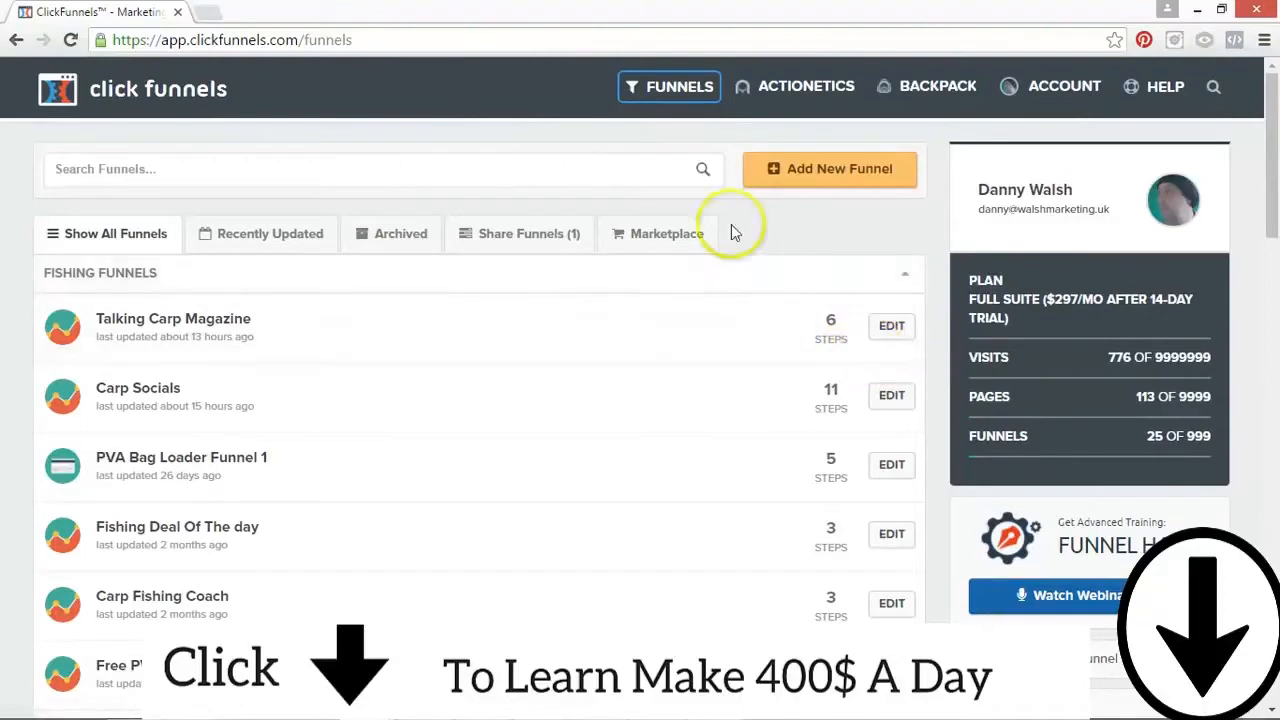
mouse_move(808, 88)
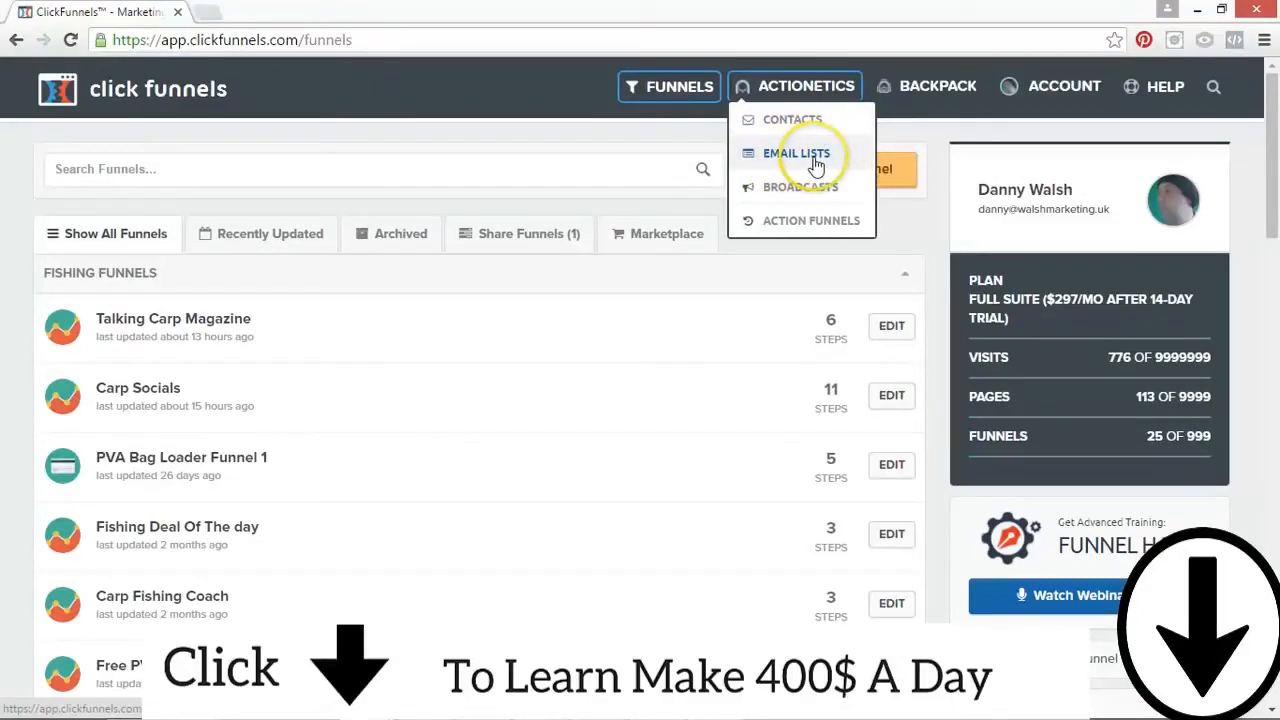
left_click(915, 86)
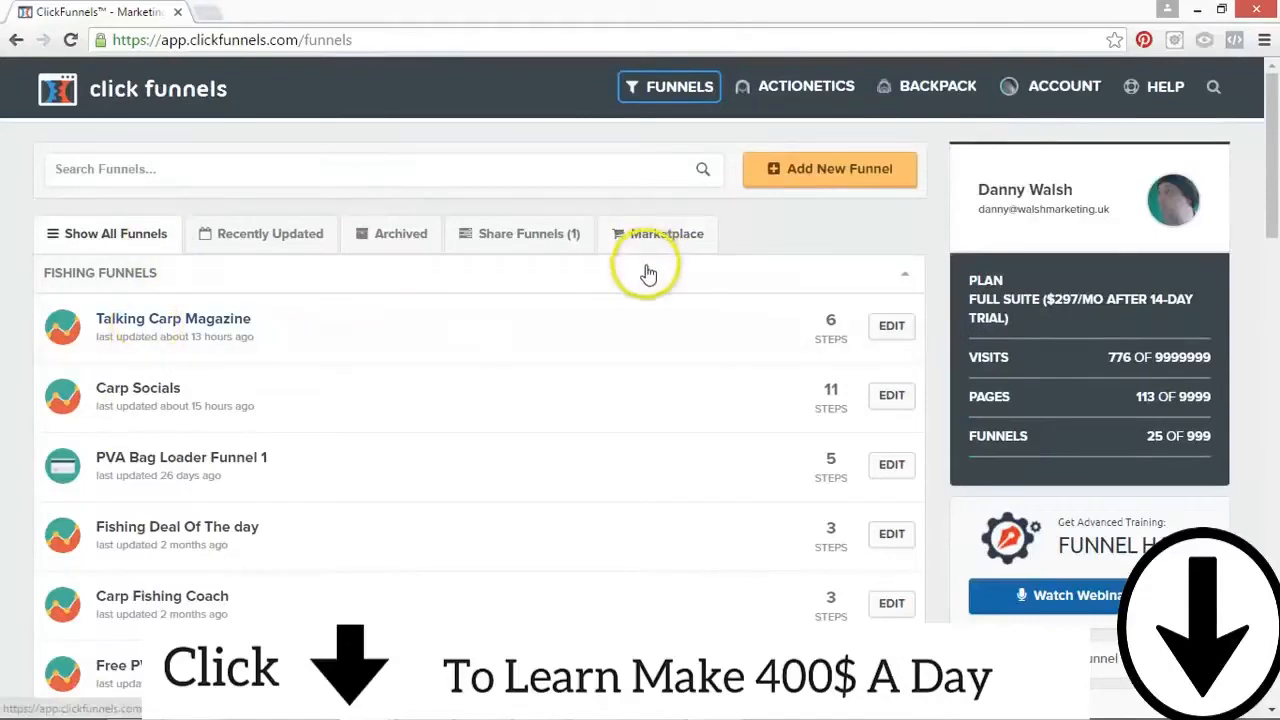
mouse_move(910, 88)
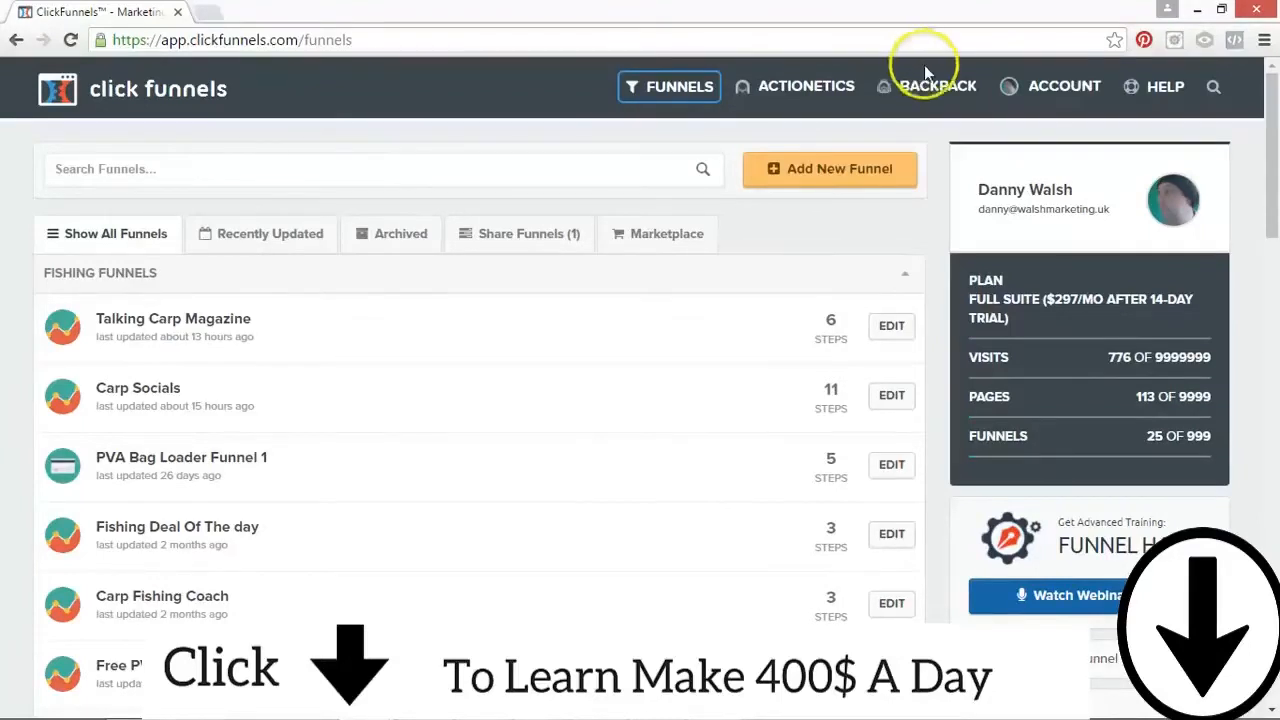
mouse_move(692, 104)
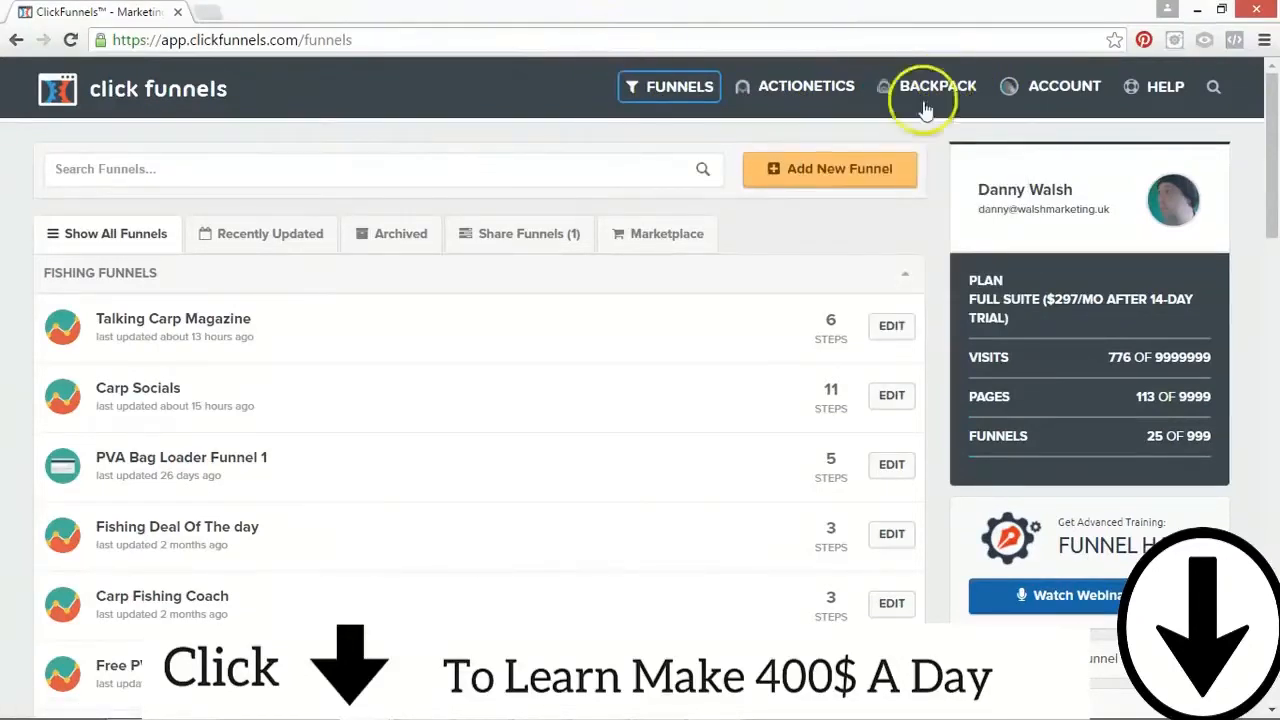
mouse_move(862, 98)
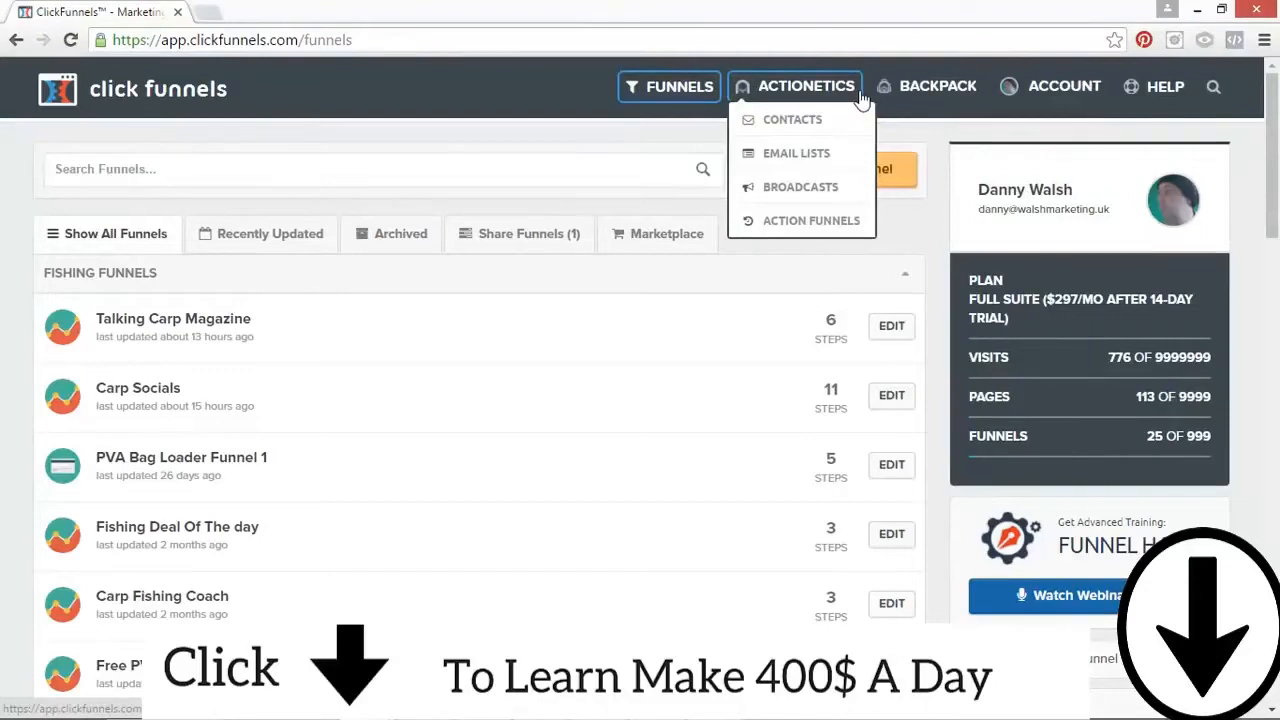
left_click(820, 90)
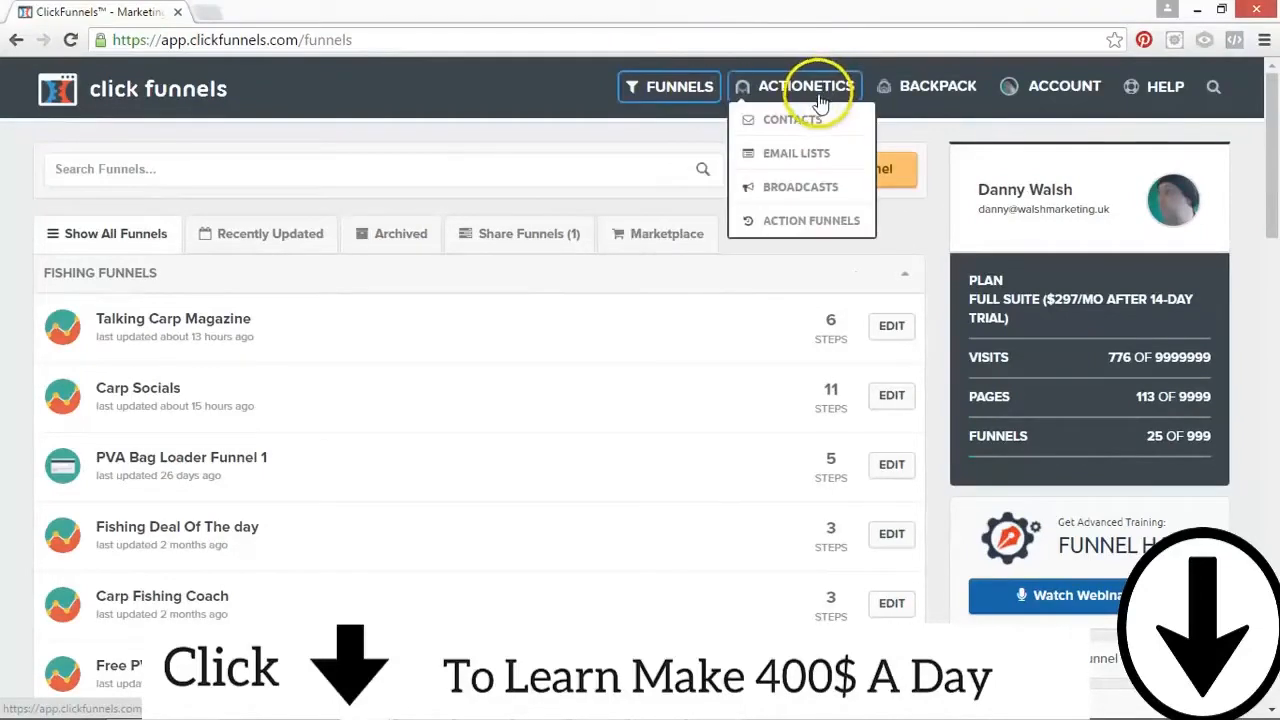
left_click(838, 80)
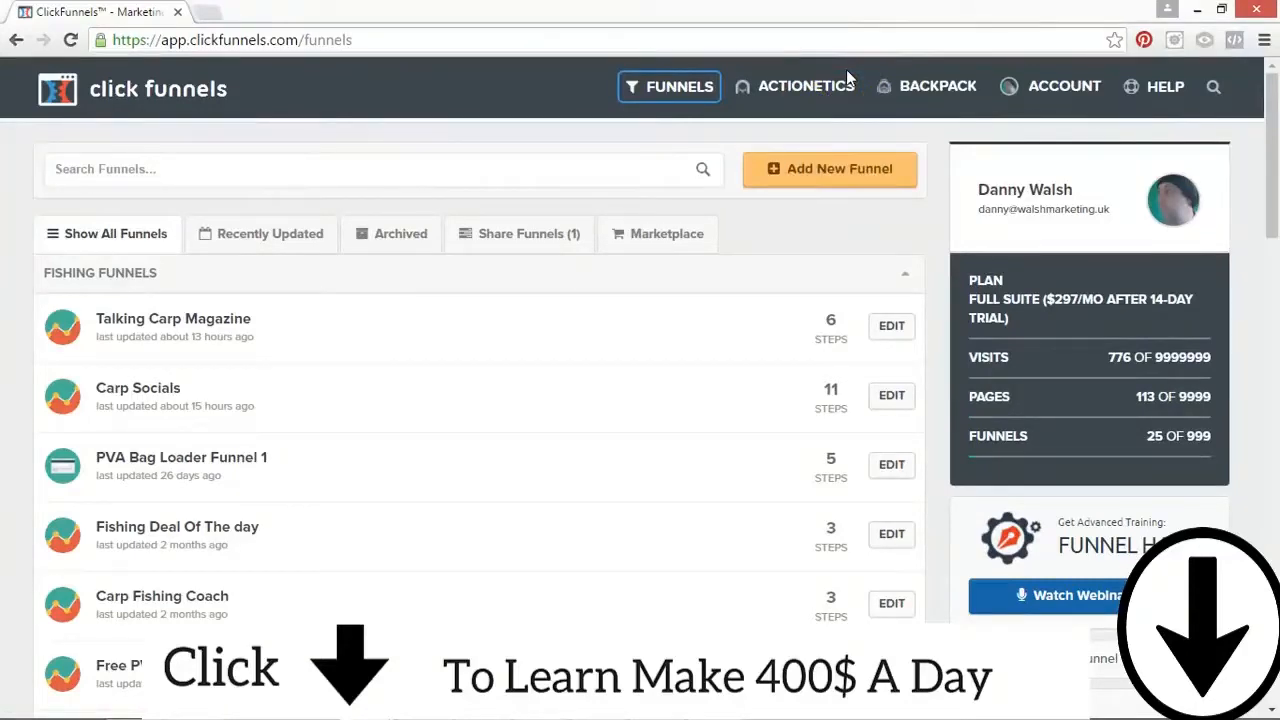
left_click(824, 80)
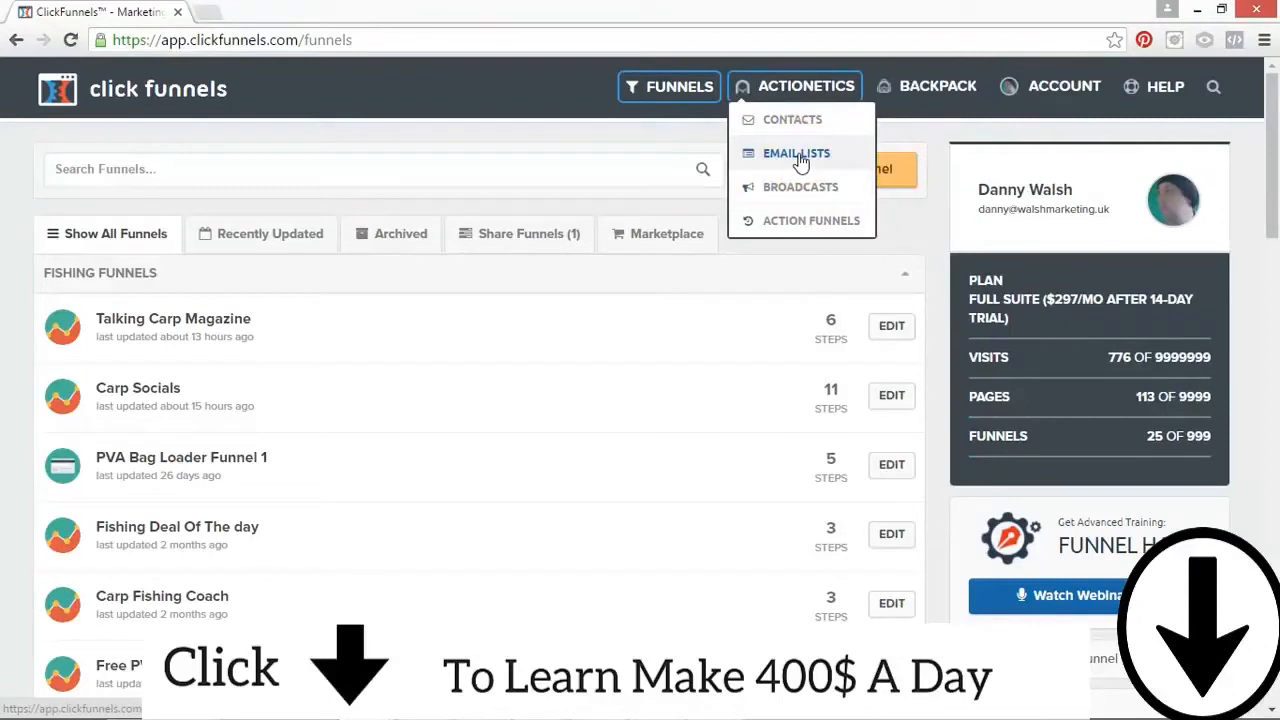
left_click(397, 528)
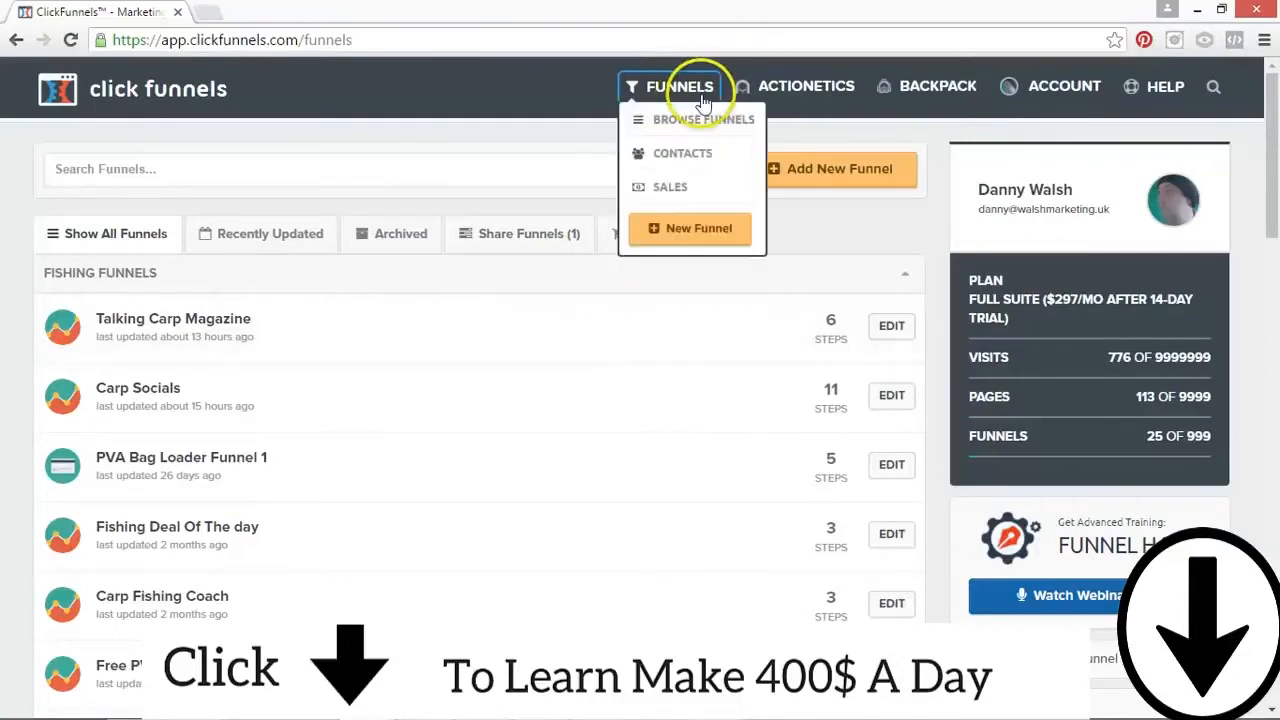
Step: Review the account options and open the payment gateway settings
mouse_move(1006, 86)
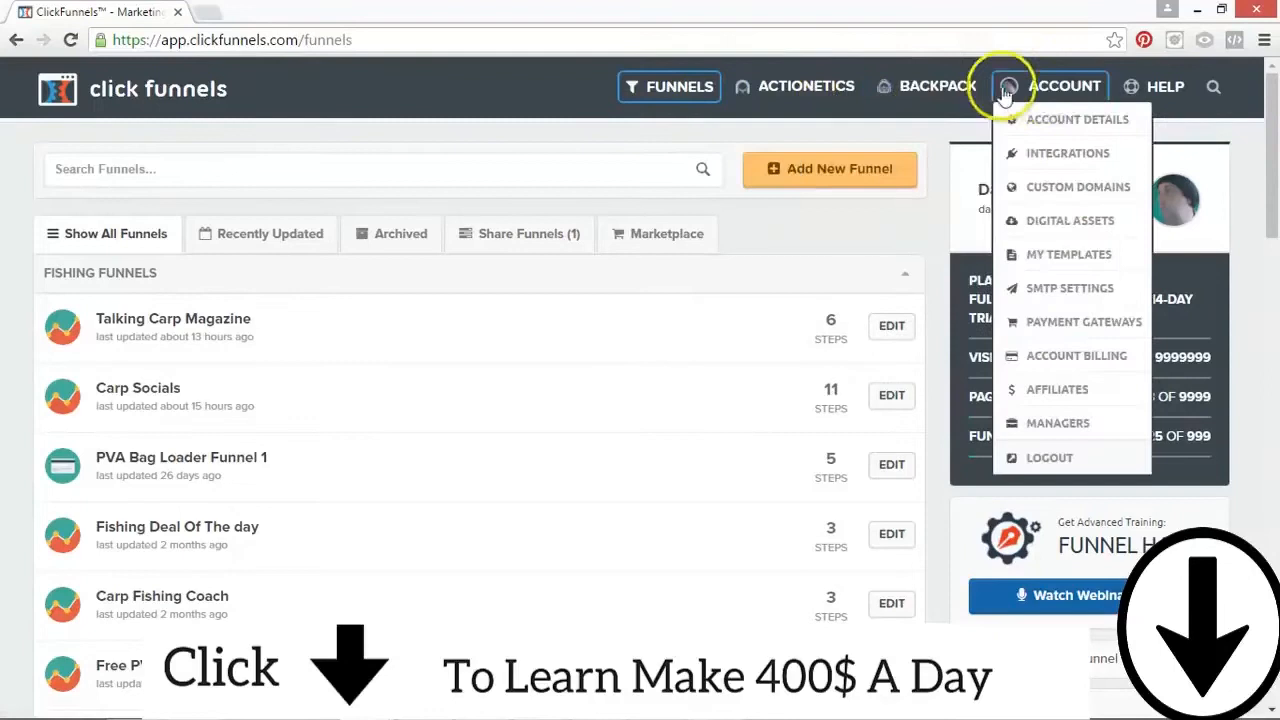
left_click(1058, 96)
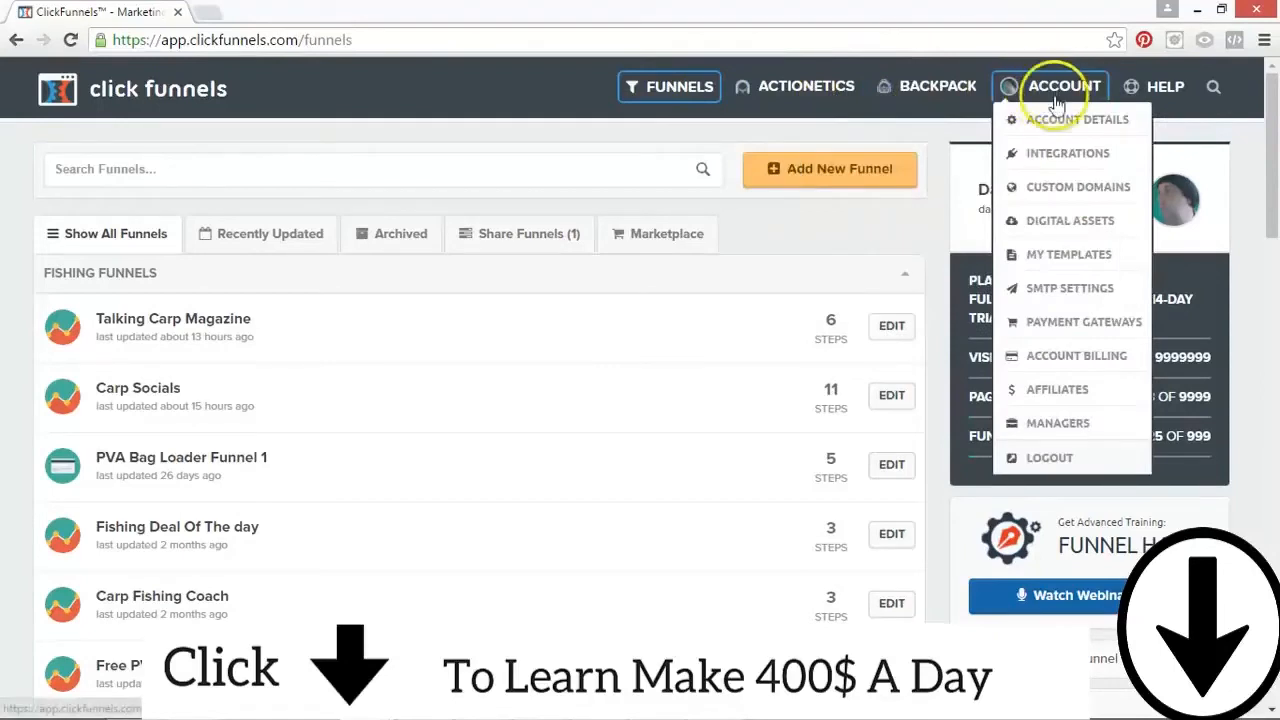
left_click(1072, 153)
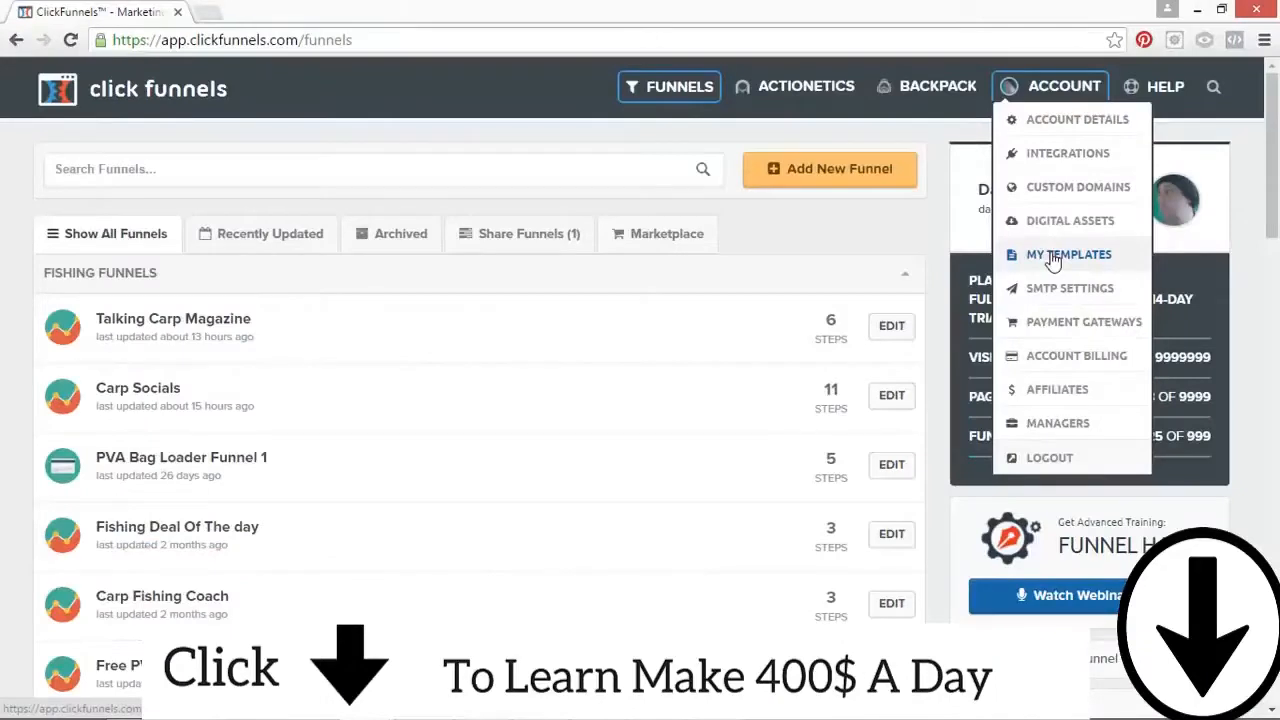
left_click(1104, 324)
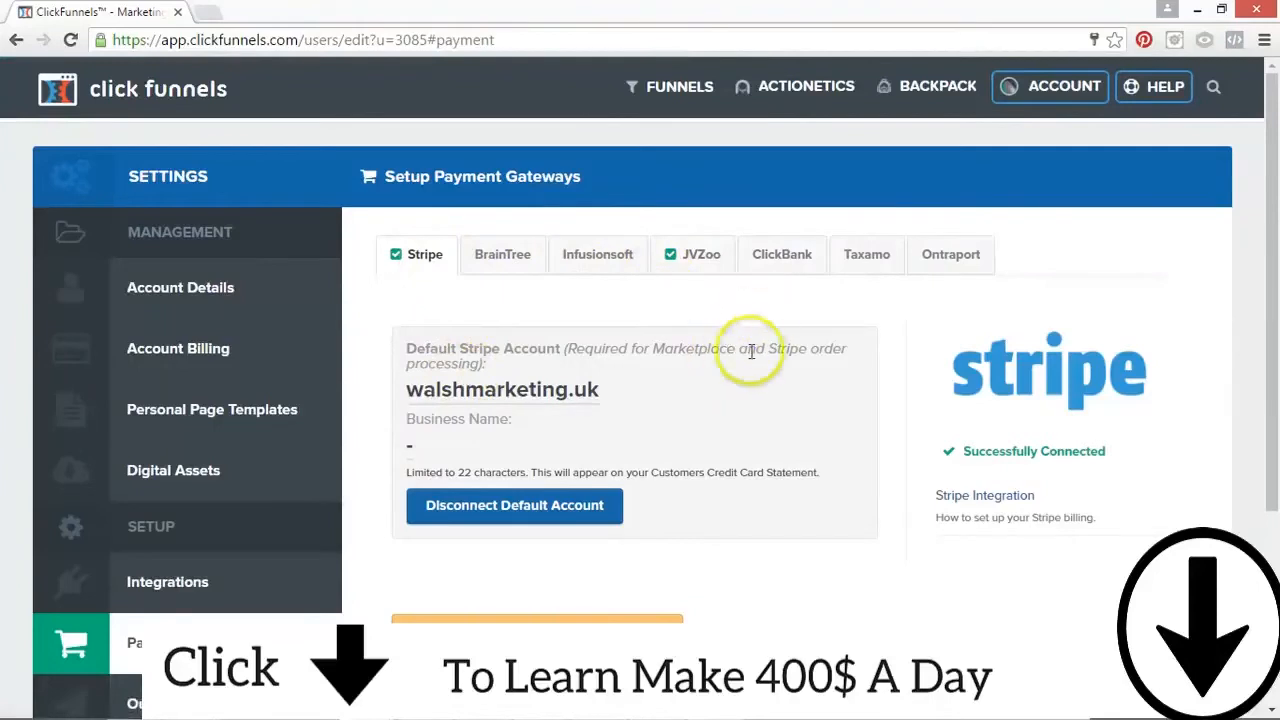
Step: Examine the options offered under Help, Funnels, Actionetics, Backpack and Account, and the app's web domain
left_click(1070, 86)
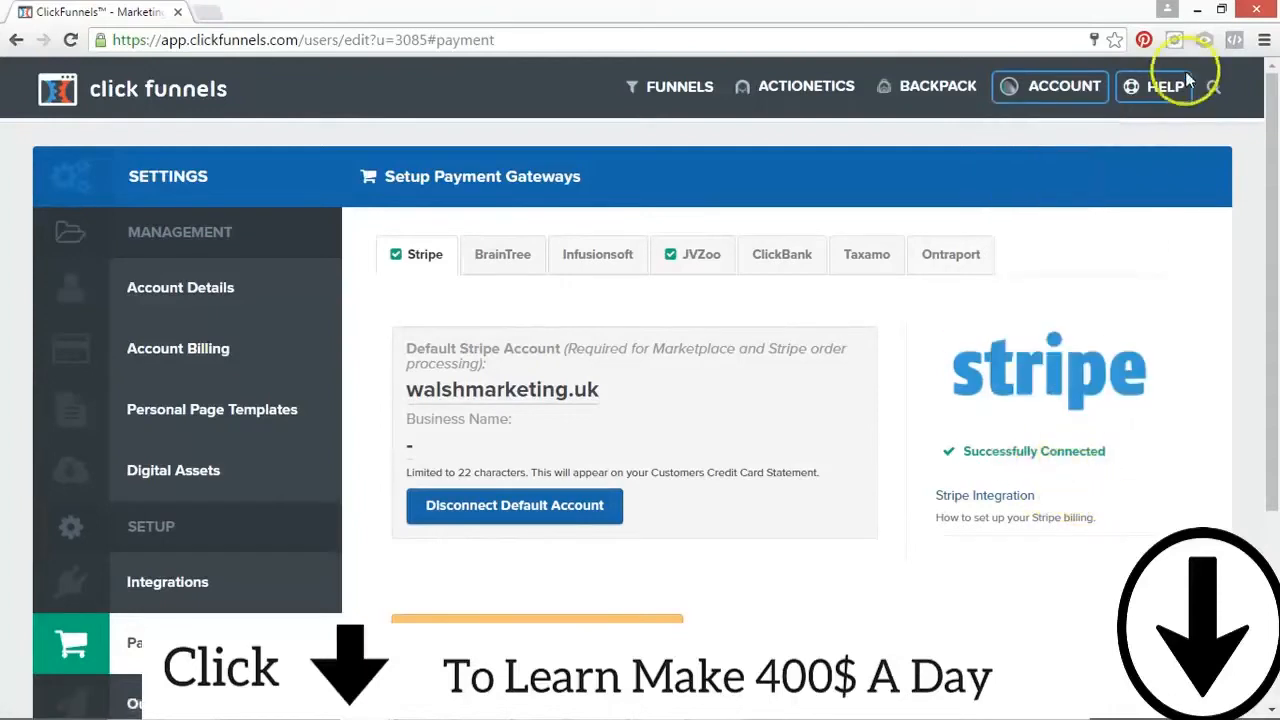
mouse_move(1155, 92)
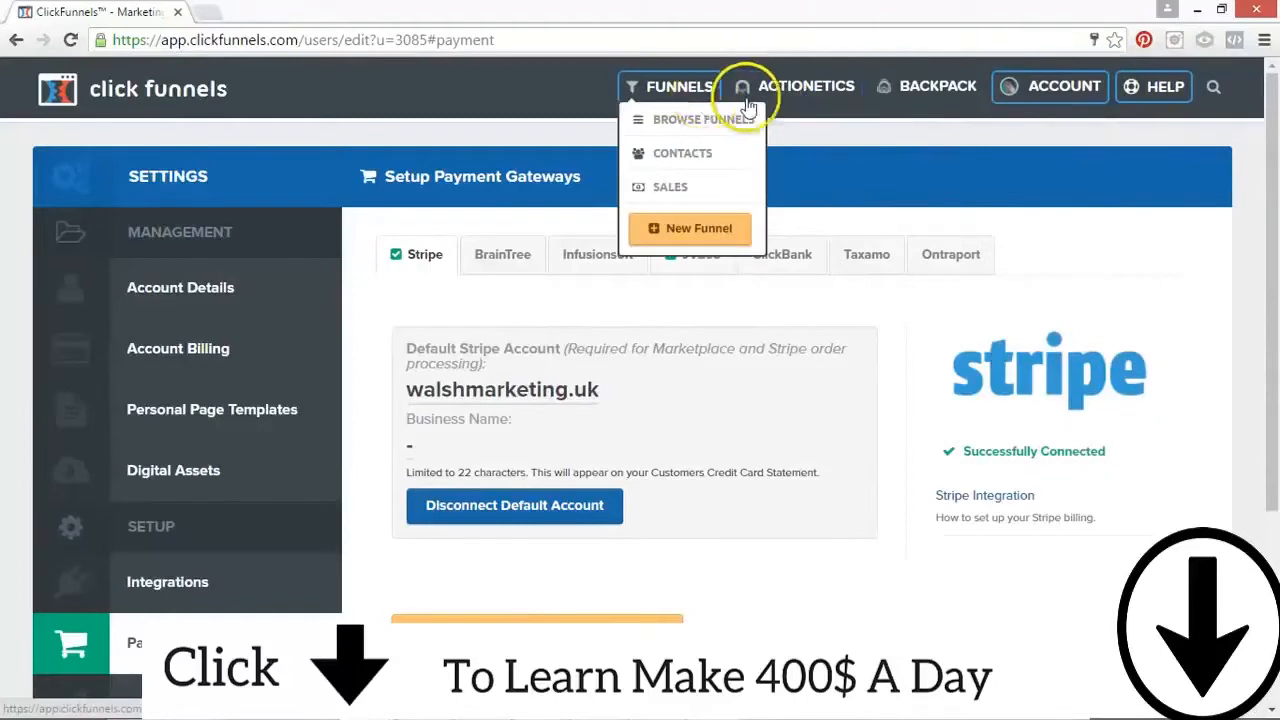
mouse_move(1087, 95)
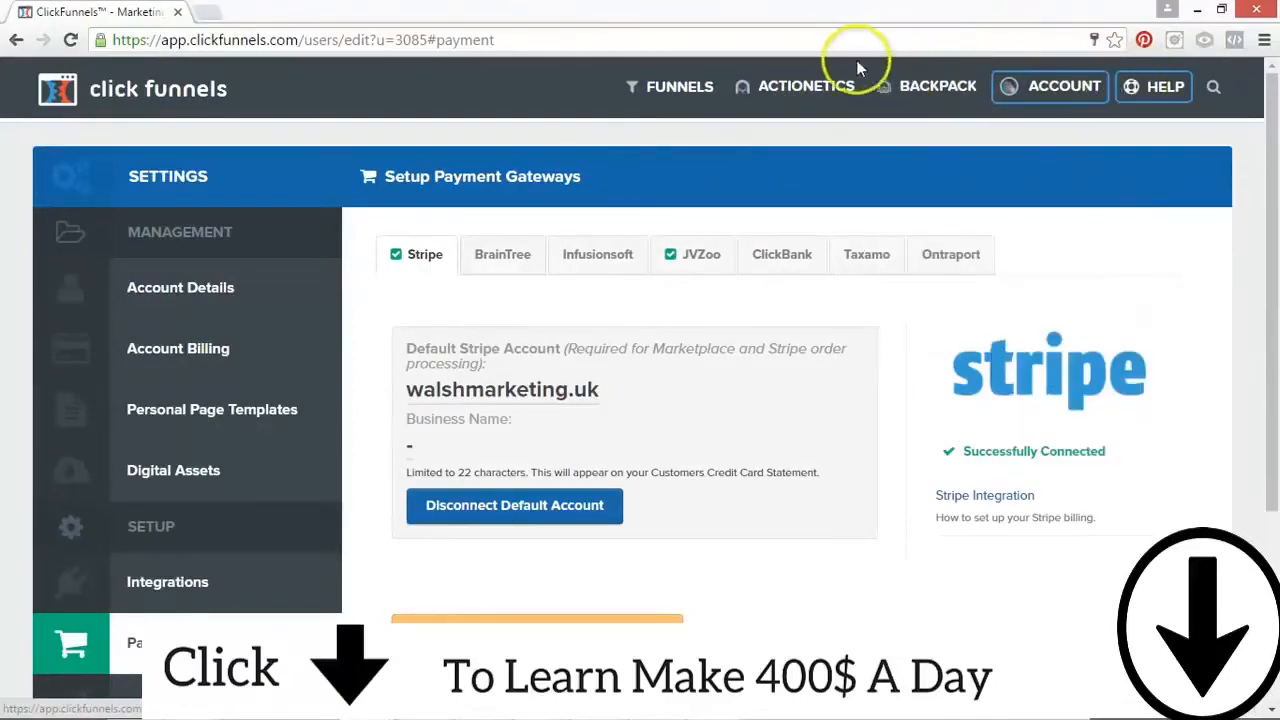
mouse_move(677, 88)
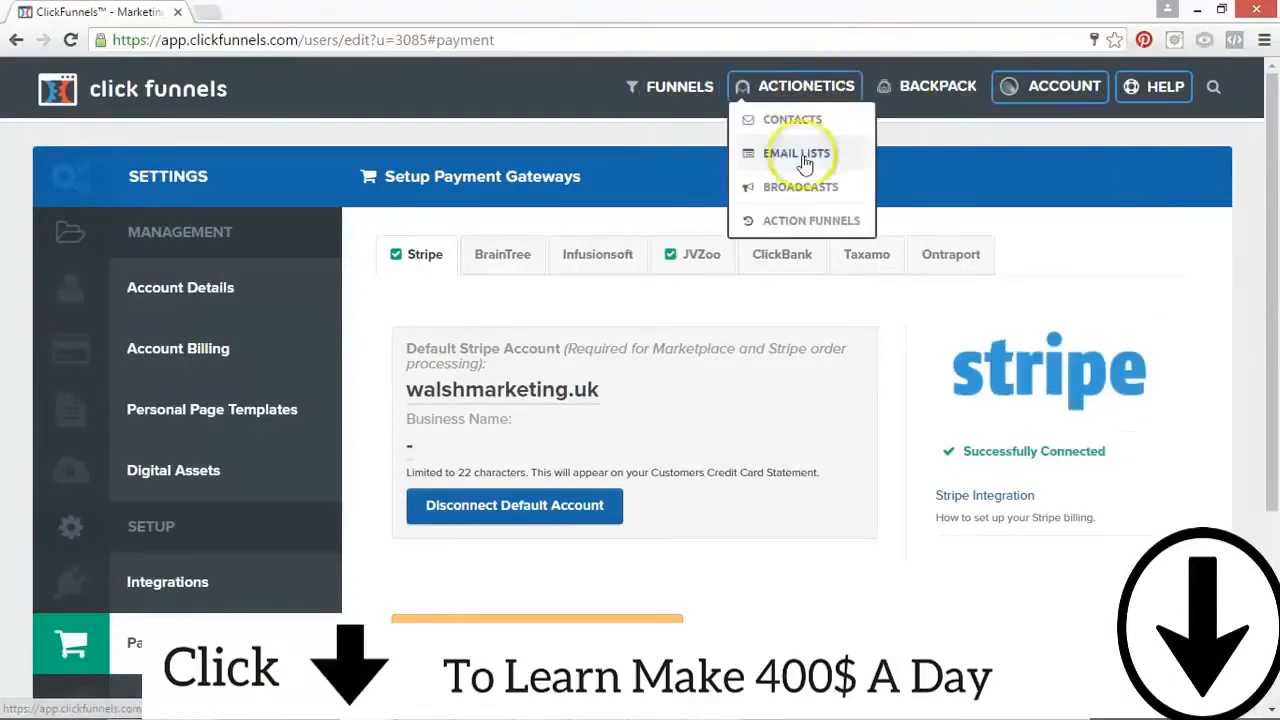
mouse_move(940, 87)
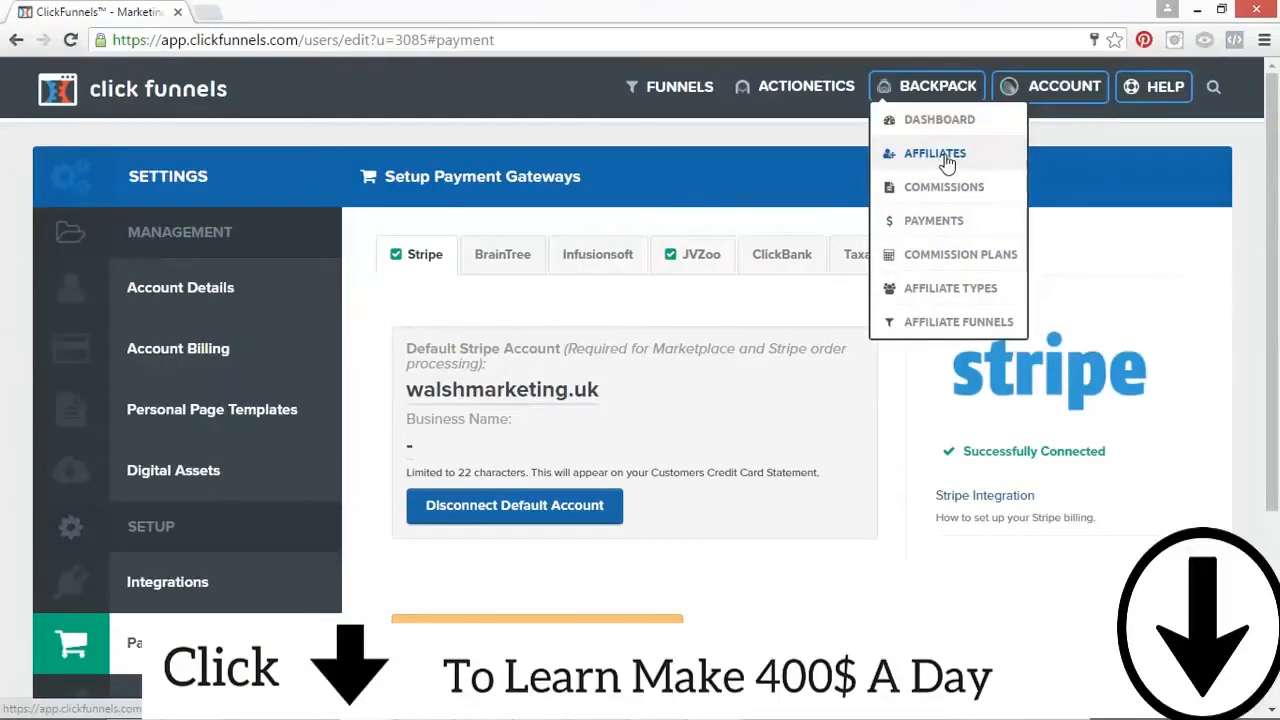
left_click(910, 155)
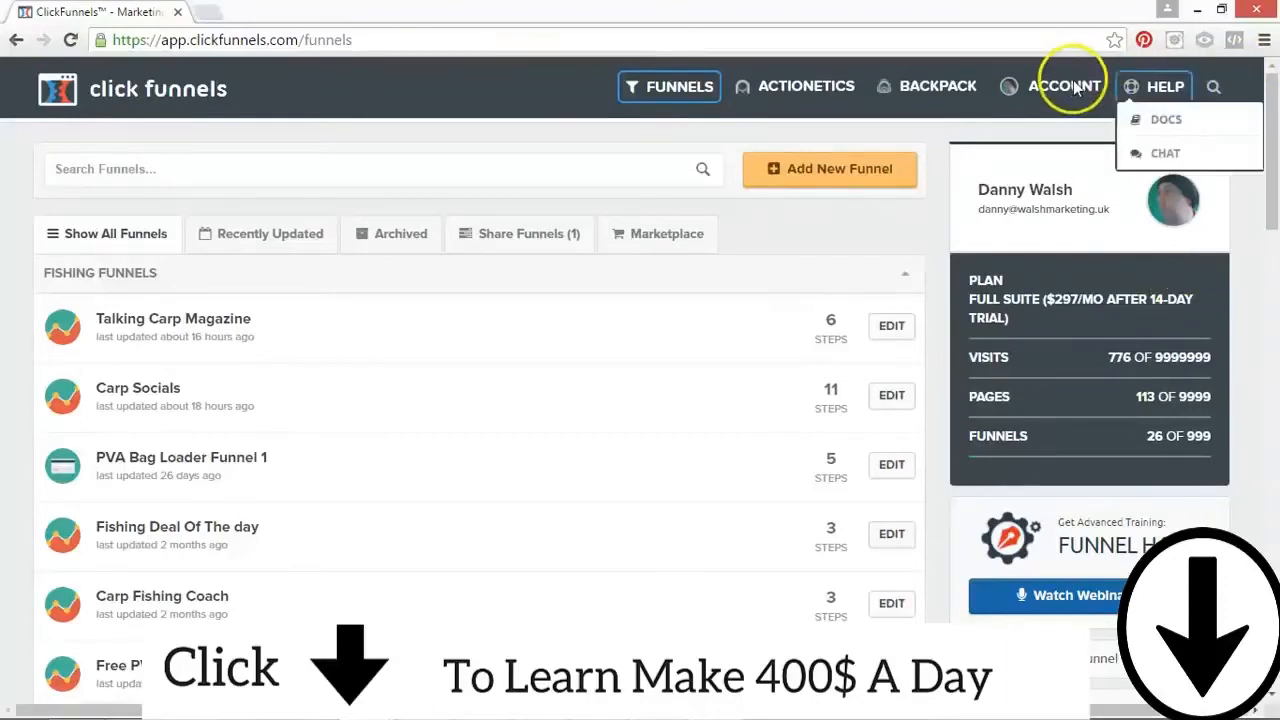
mouse_move(1074, 88)
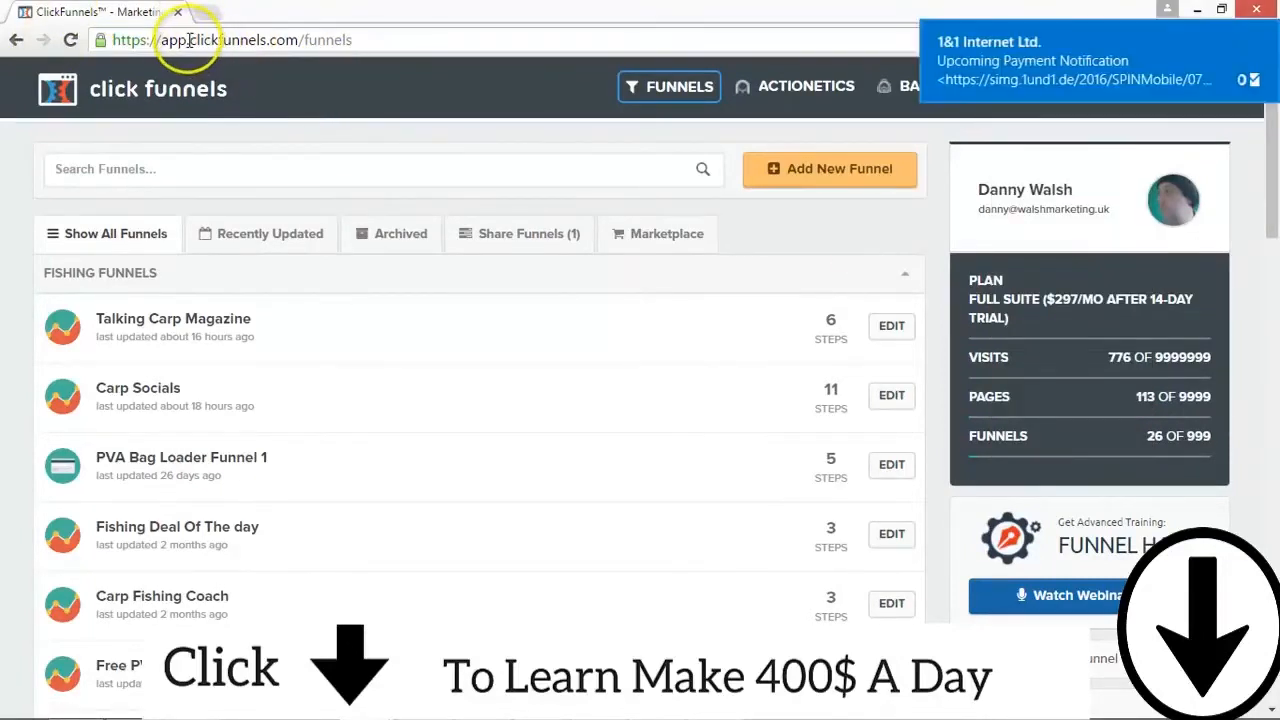
left_click_drag(188, 40, 294, 40)
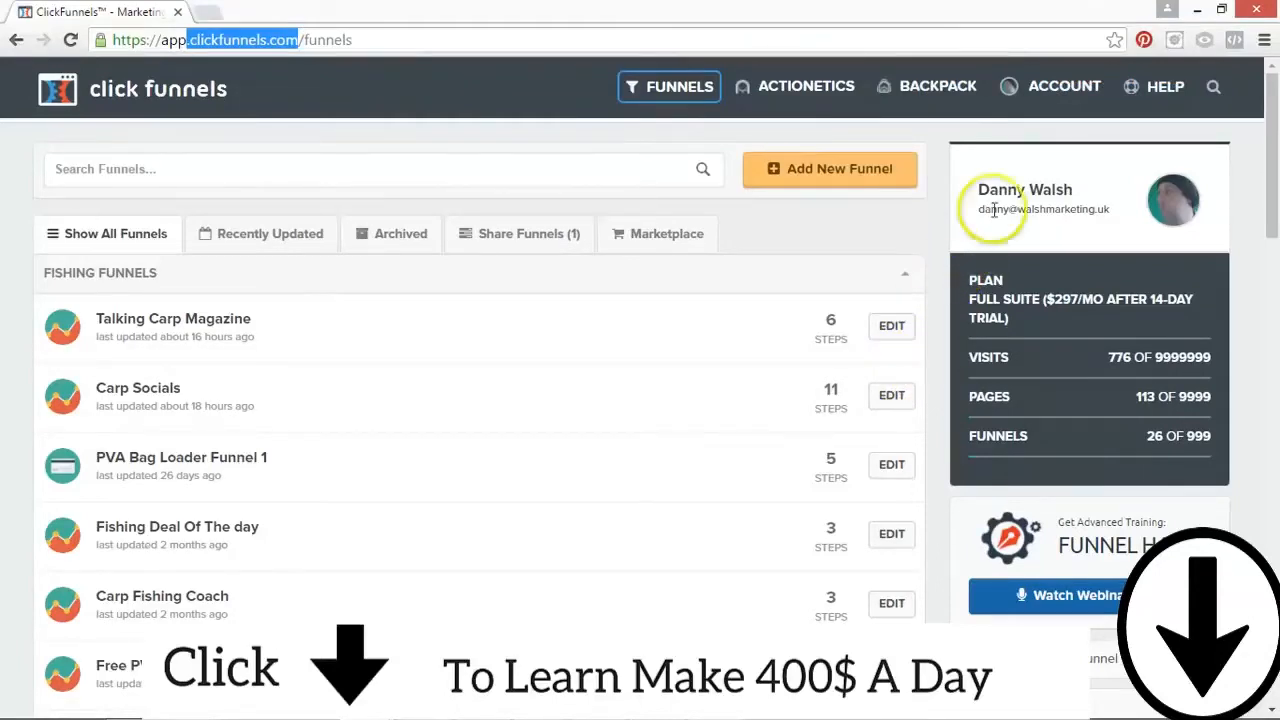
left_click(1040, 86)
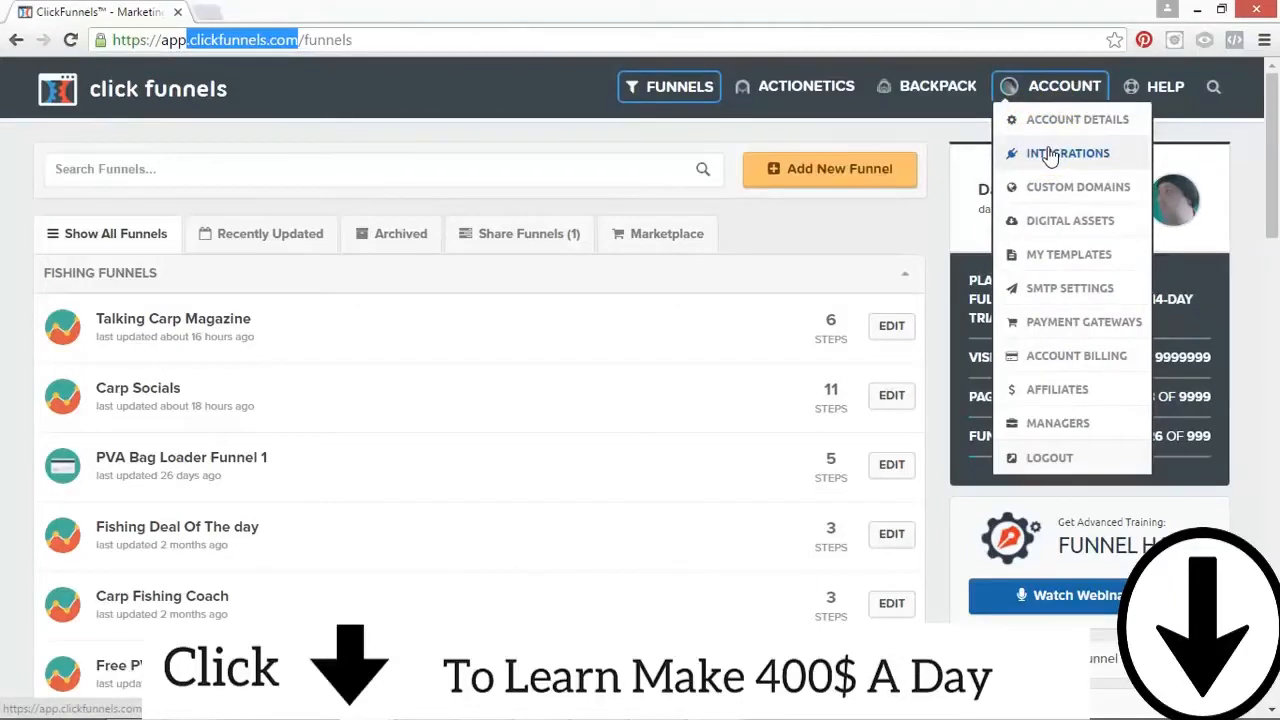
left_click(786, 92)
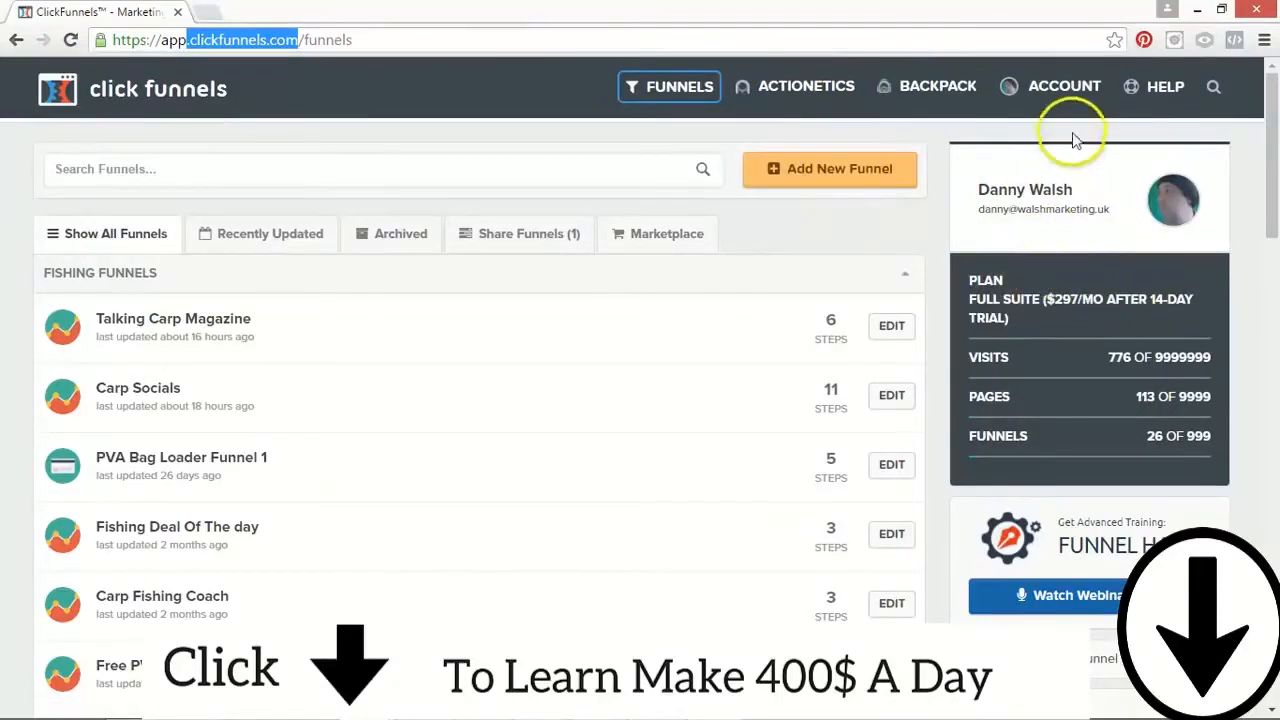
mouse_move(1060, 105)
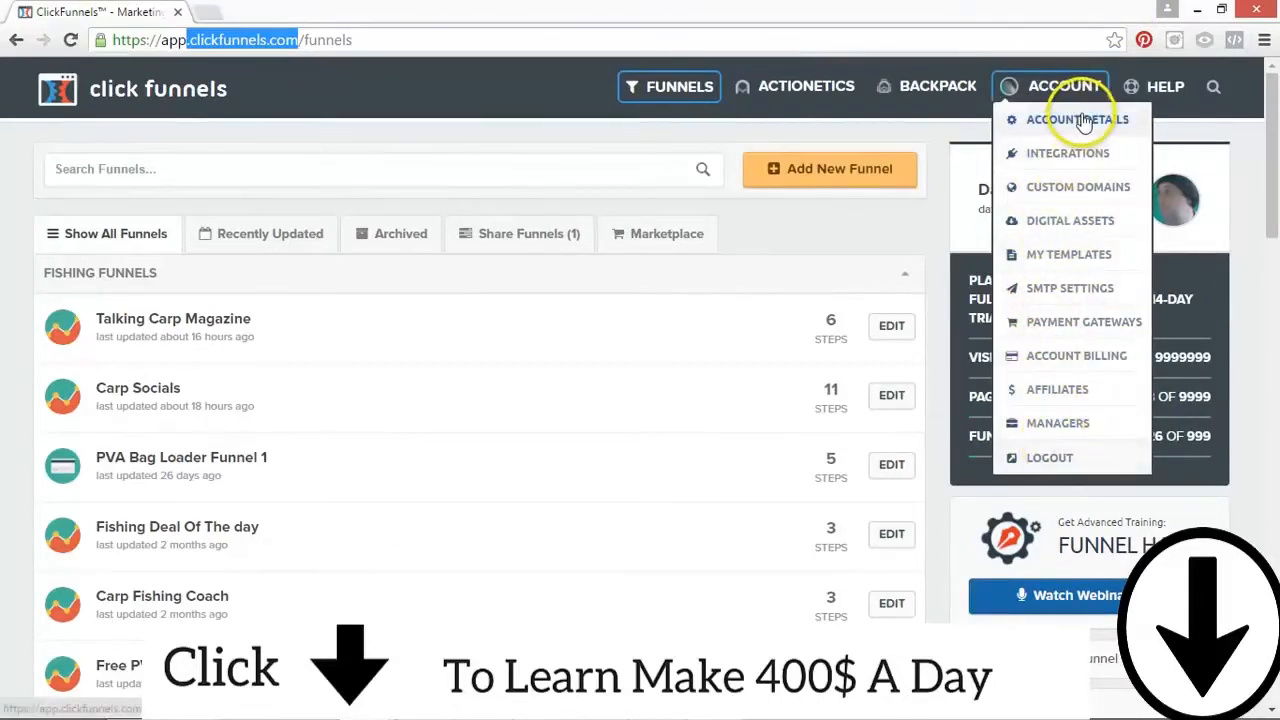
Step: Build a new Collect Emails funnel named Test 1, tagged with the group that carries the account owner's name
left_click(855, 172)
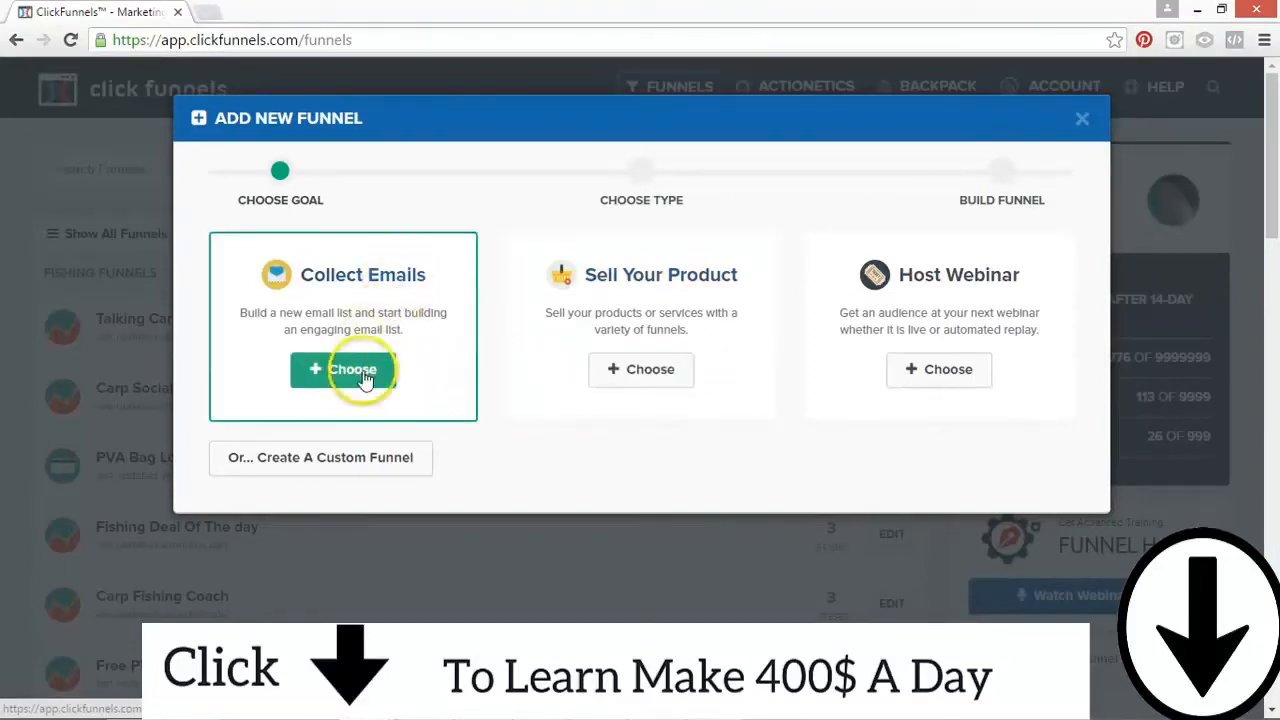
left_click(357, 369)
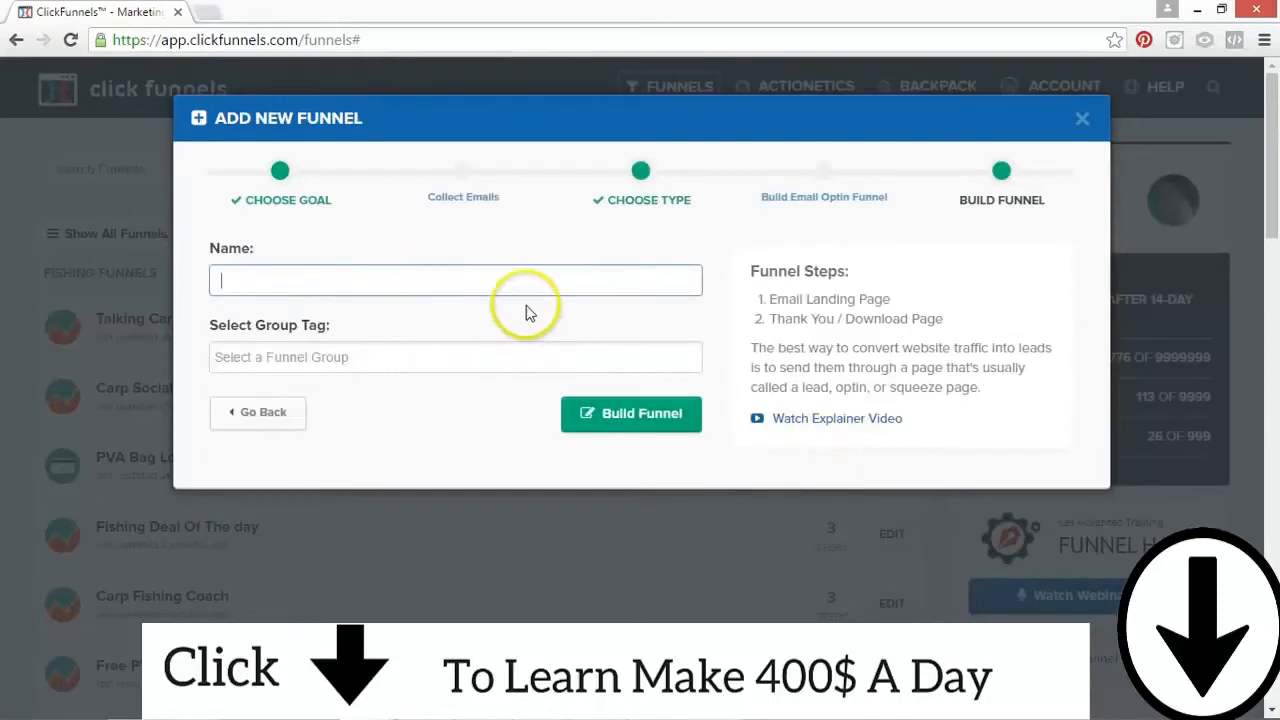
type("Test 1")
left_click(381, 357)
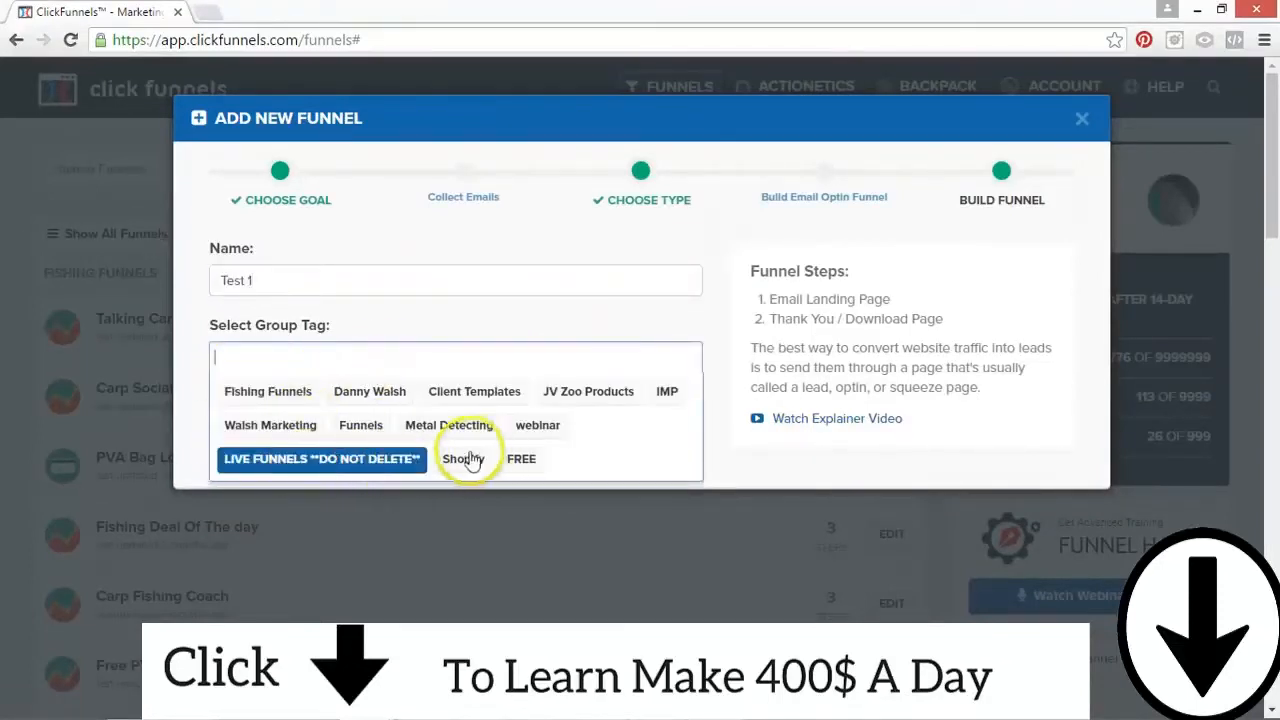
left_click(369, 397)
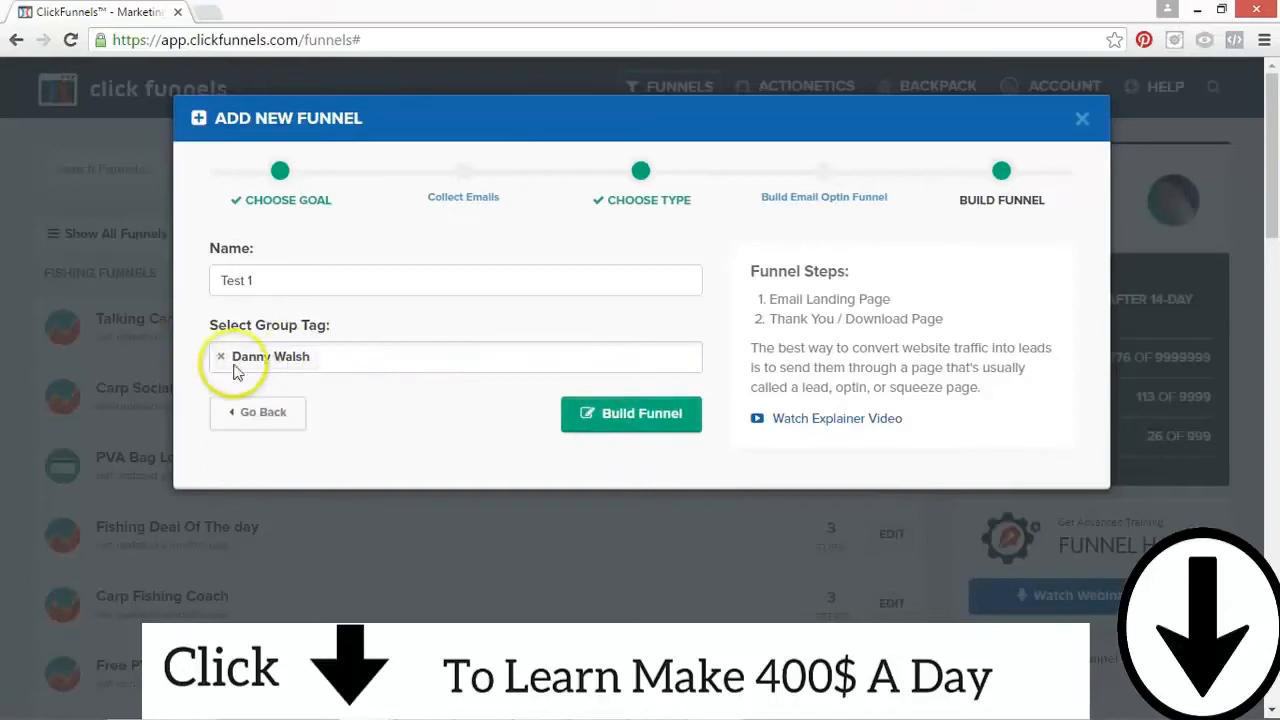
left_click(668, 426)
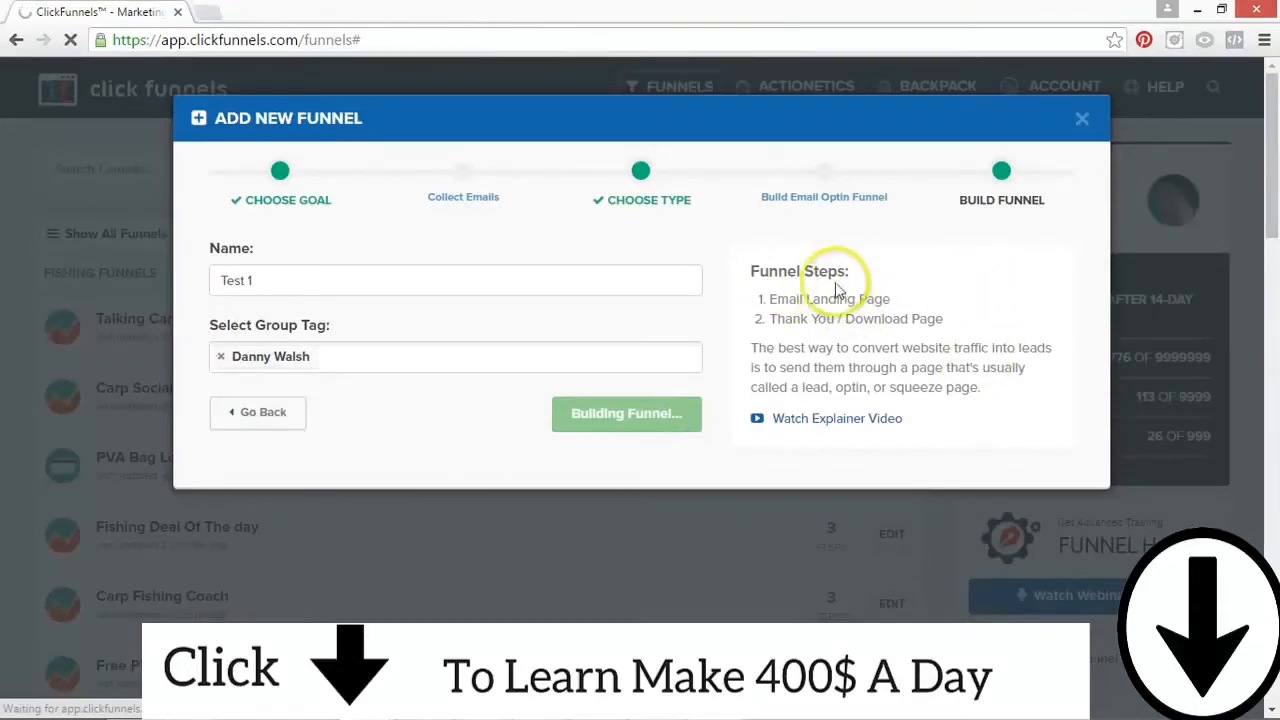
left_click_drag(769, 299, 903, 294)
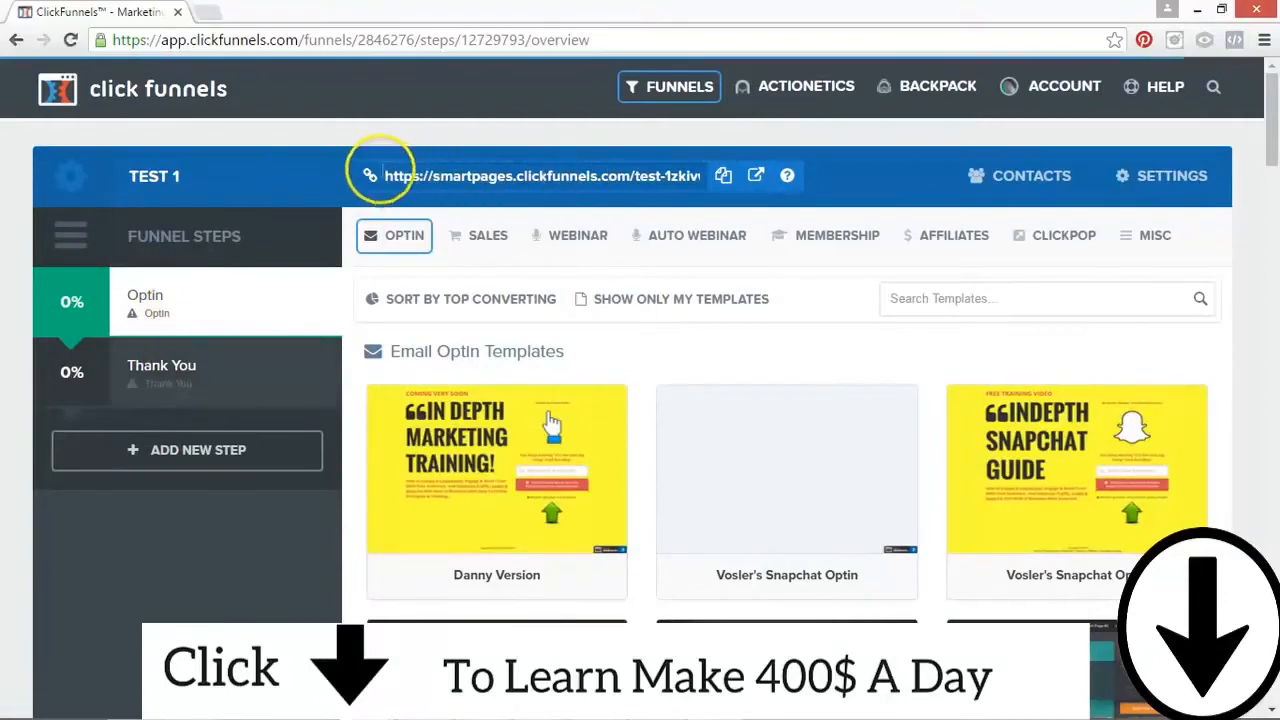
Step: Select the Test 1 funnel's URL and open the funnel's settings at its name
left_click(553, 177)
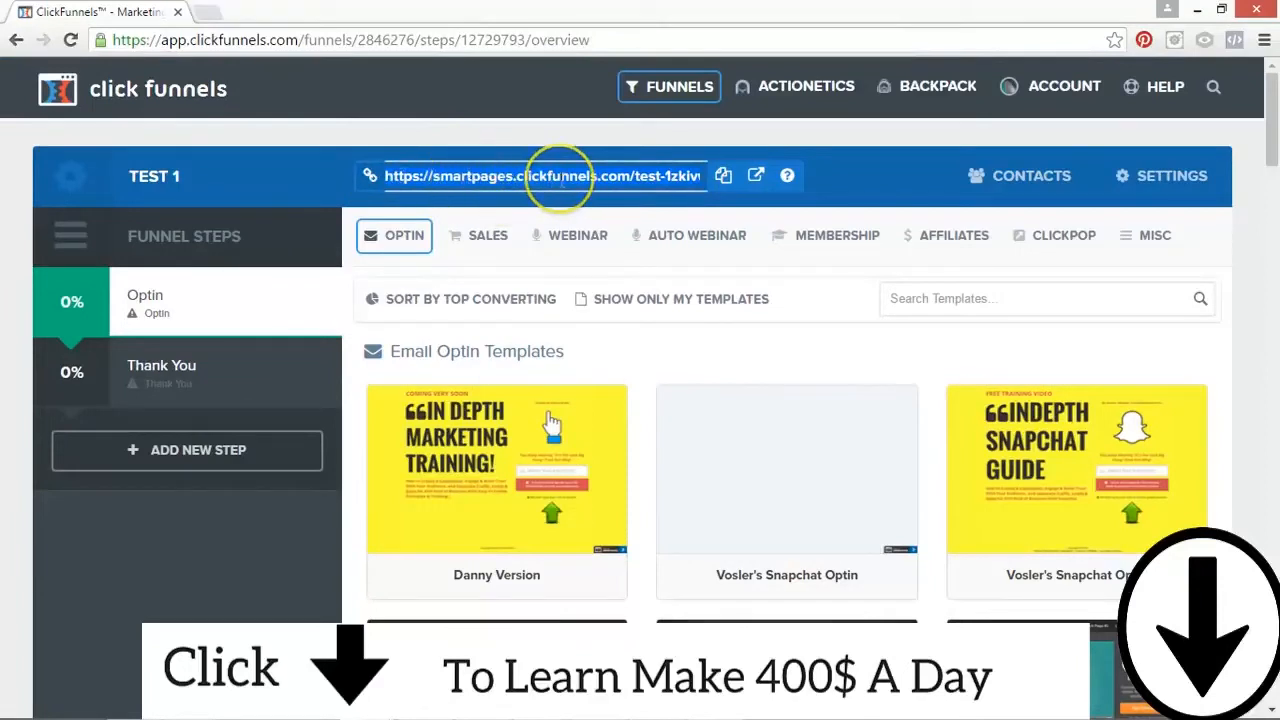
left_click(1171, 174)
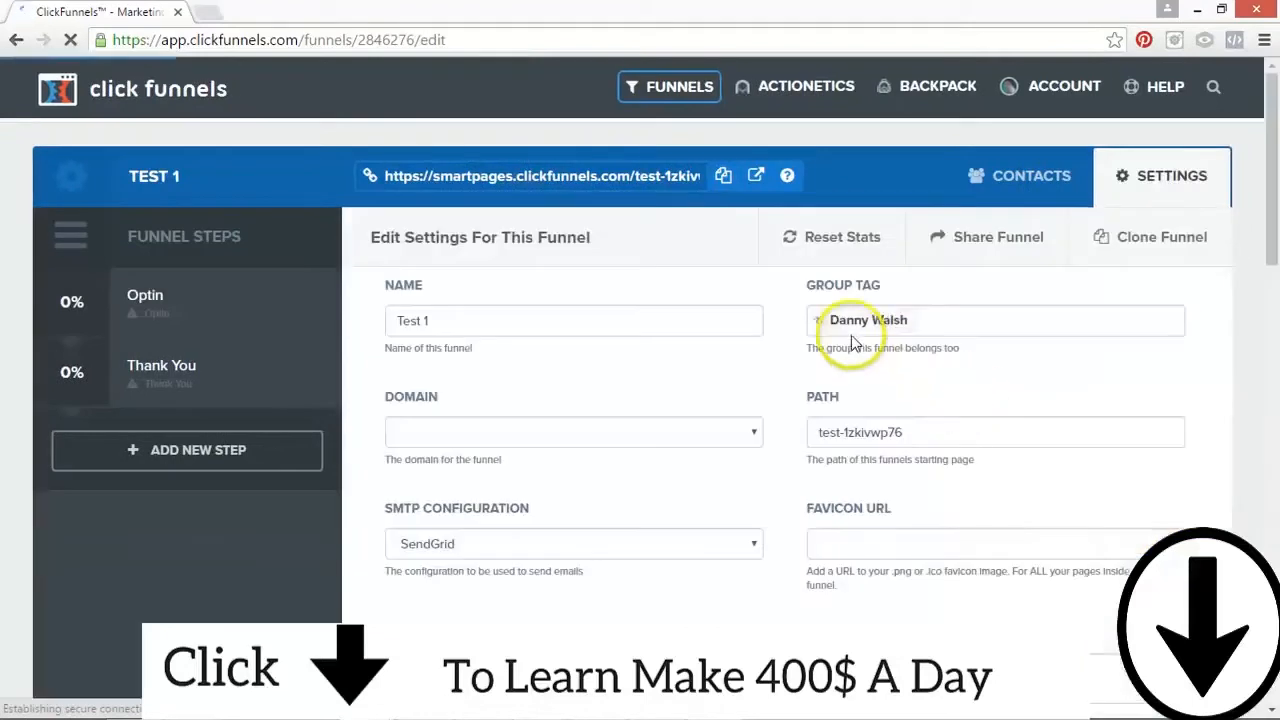
left_click(592, 318)
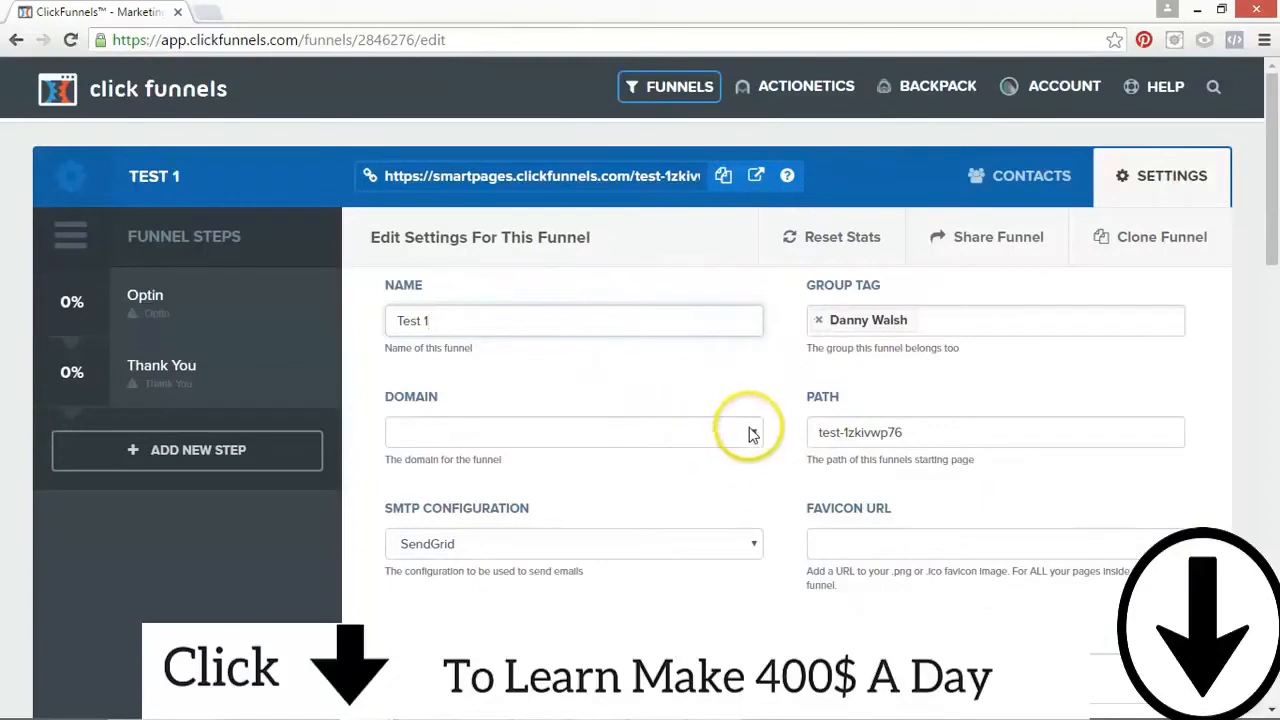
Step: Set the funnel's domain to the .co.uk domain that carries the account owner's name
left_click(752, 434)
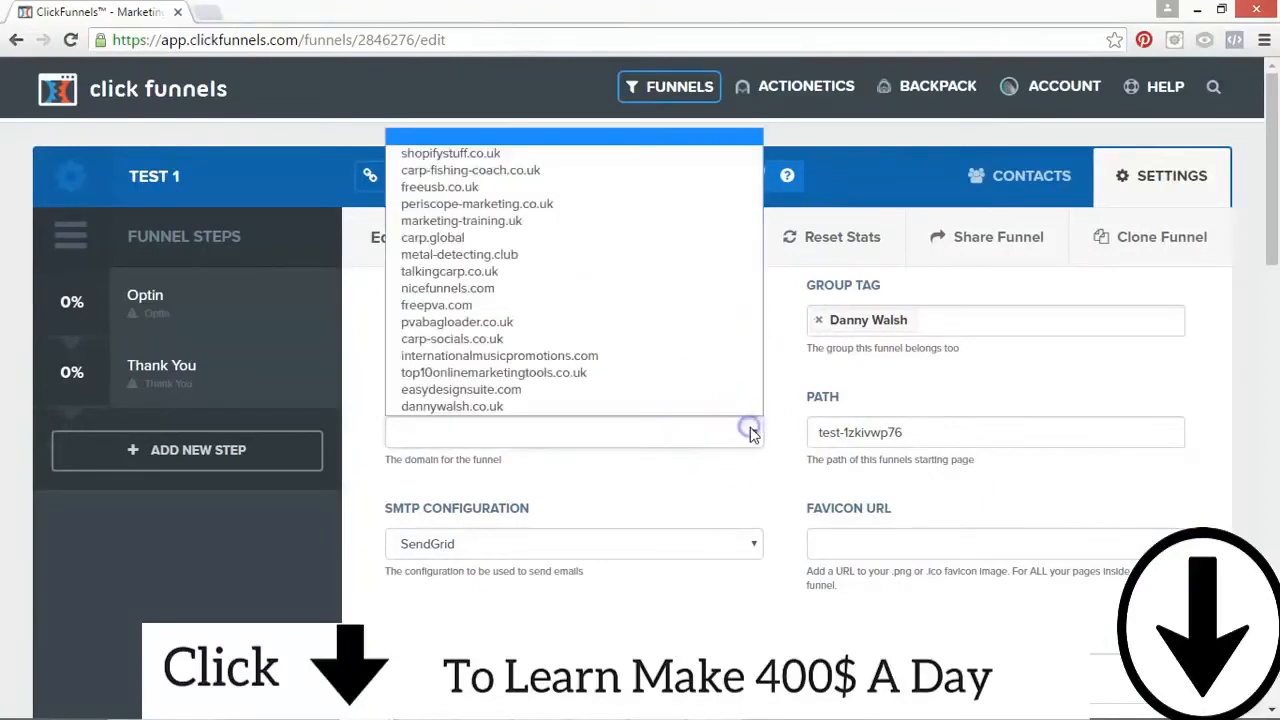
left_click(457, 410)
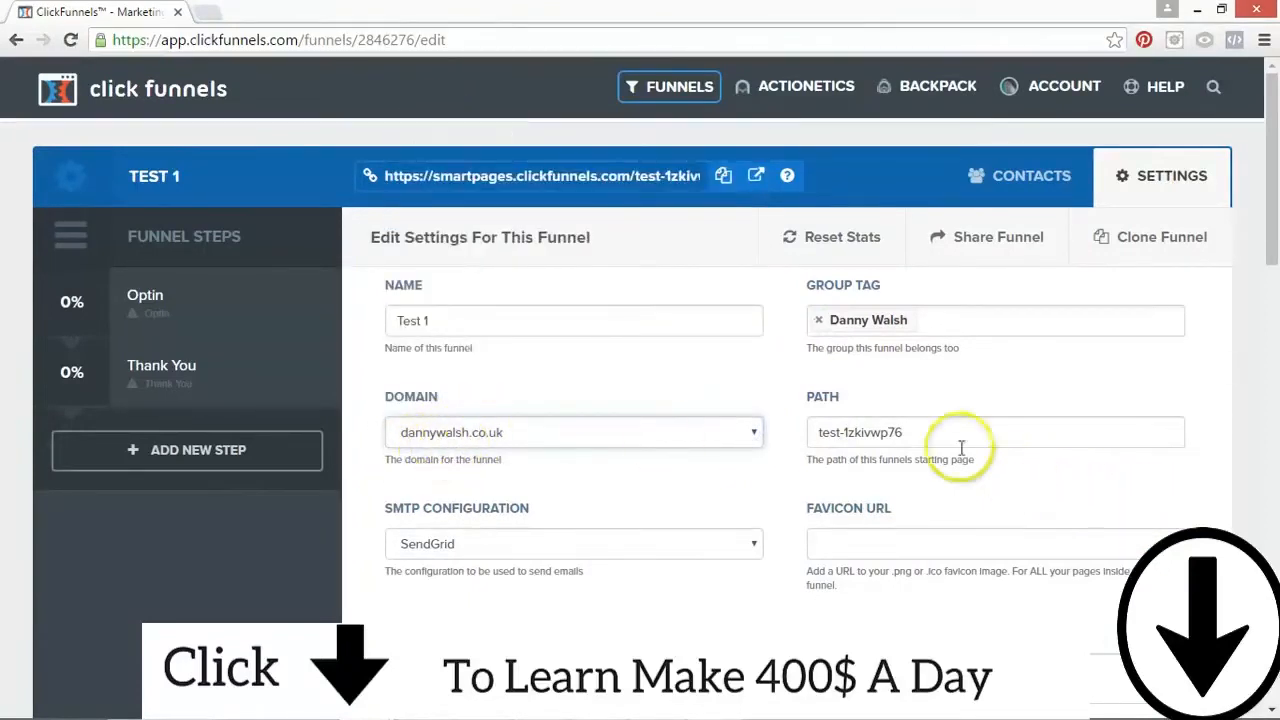
left_click(452, 430)
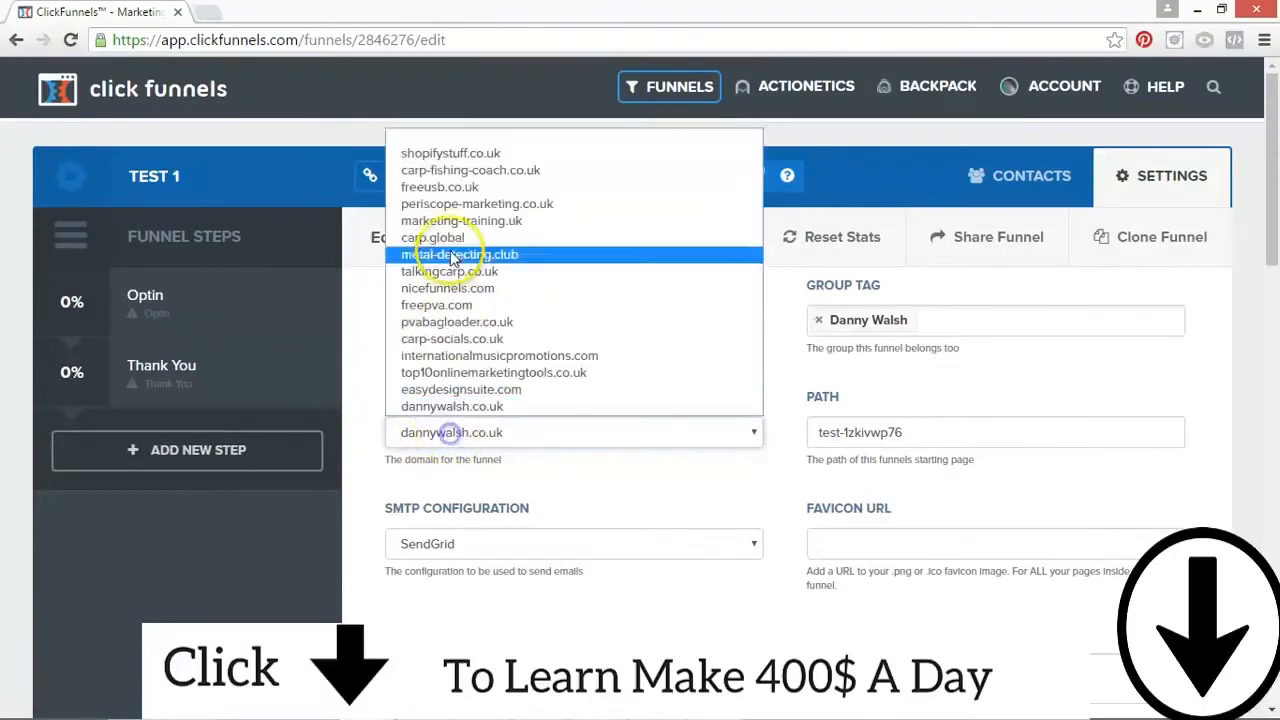
left_click(456, 407)
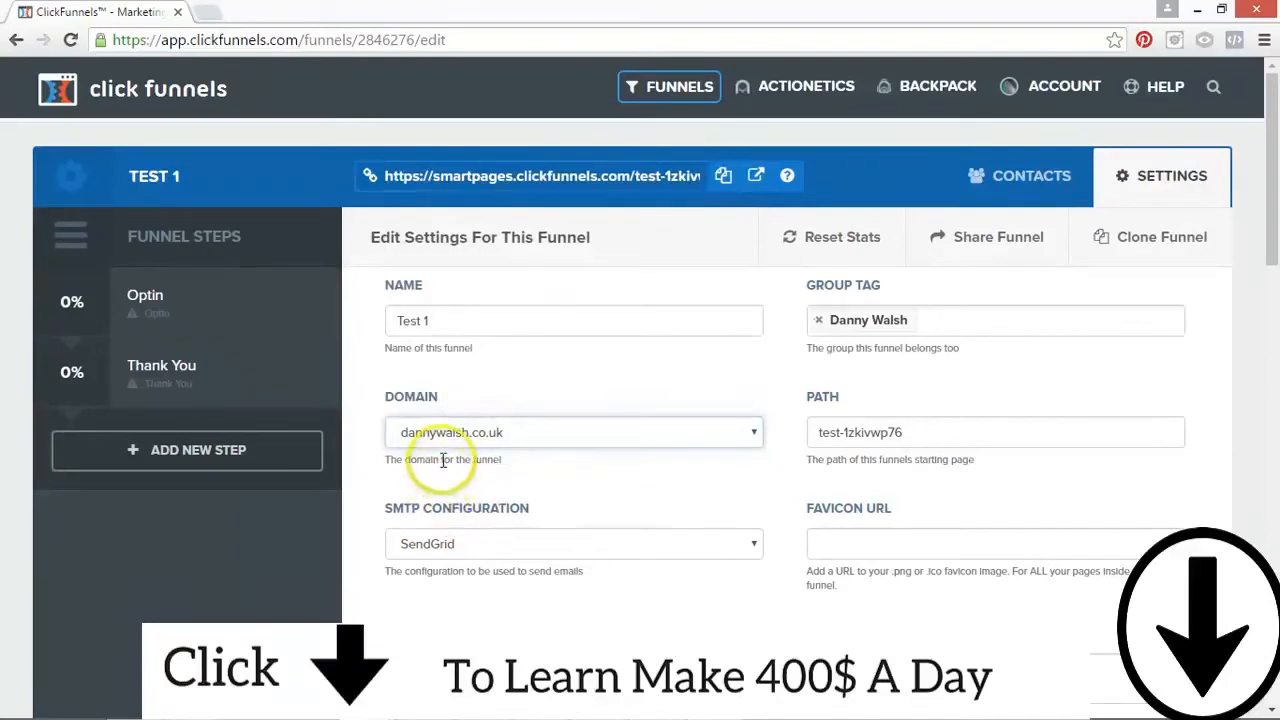
Step: Examine the funnel's path and compare it with the page address and the funnel's URL
left_click_drag(929, 432, 803, 434)
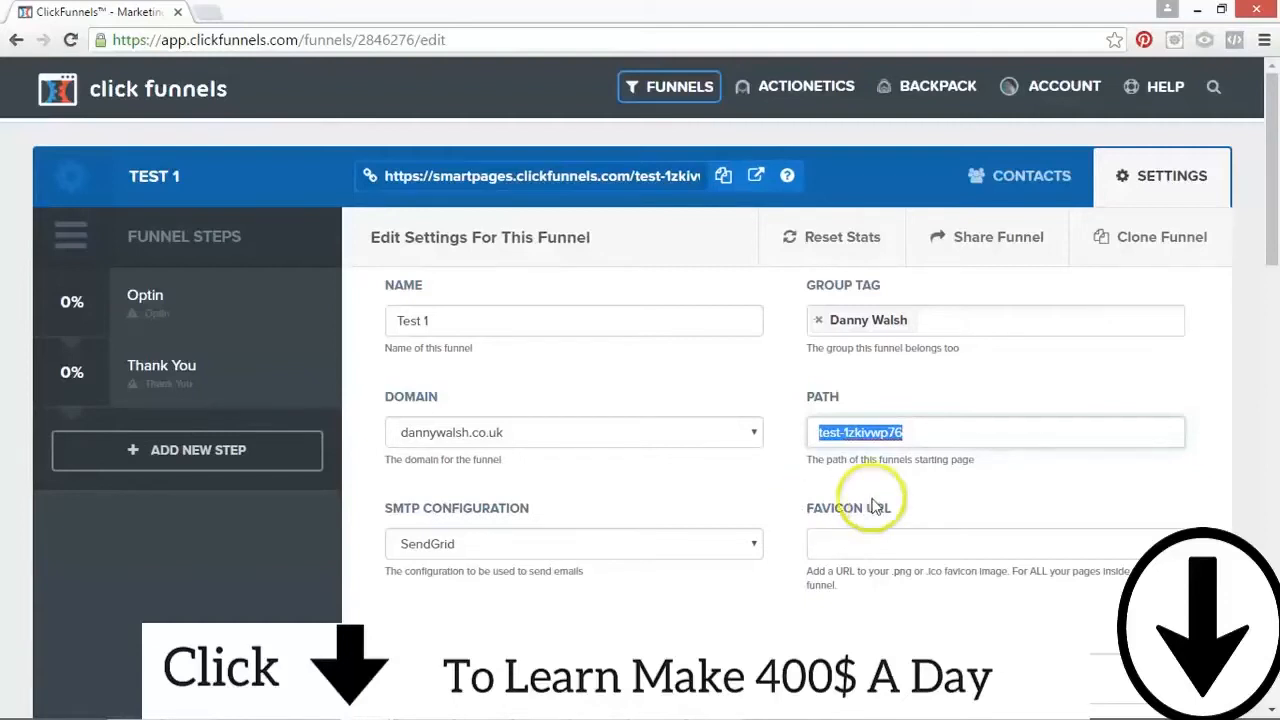
left_click(914, 431)
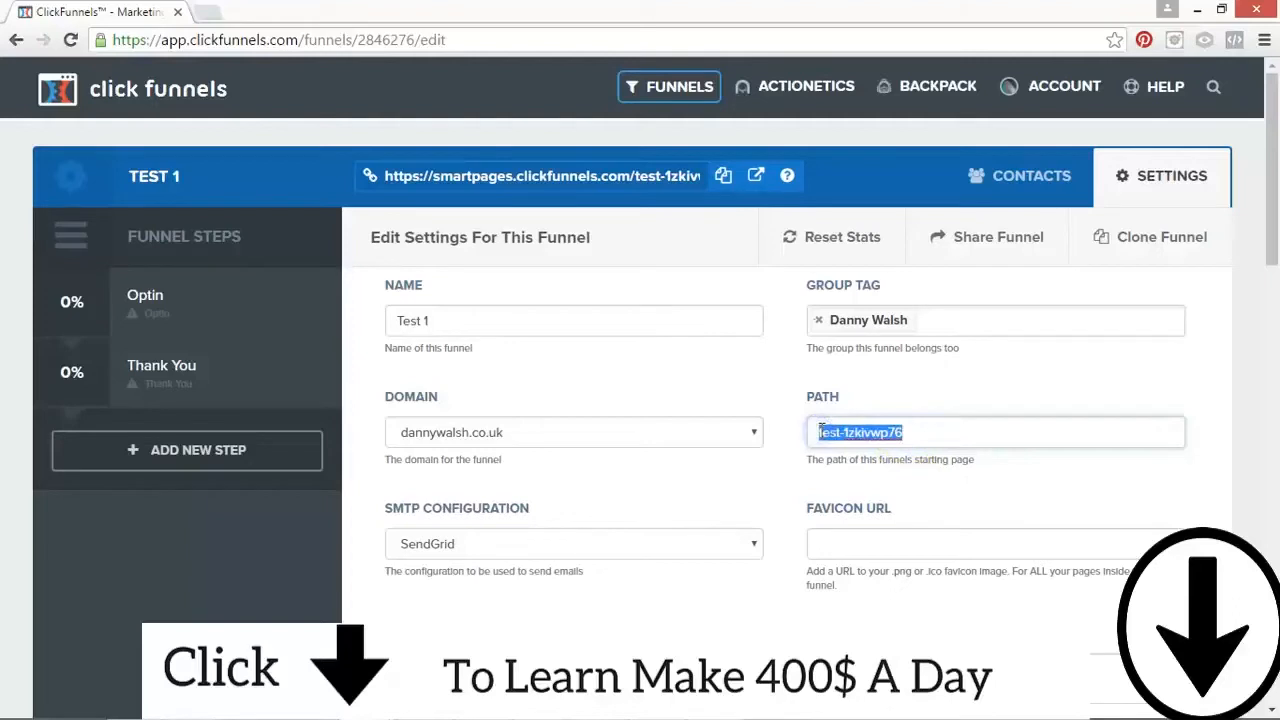
left_click_drag(360, 37, 447, 40)
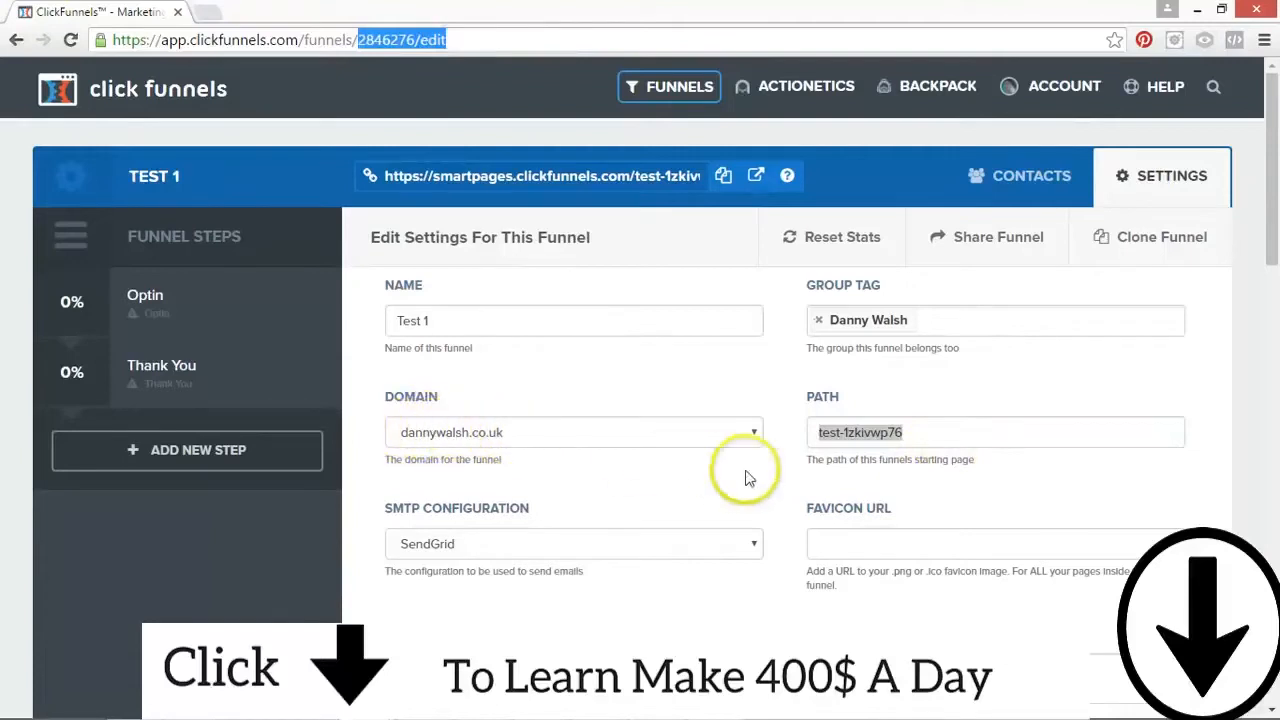
left_click(904, 432)
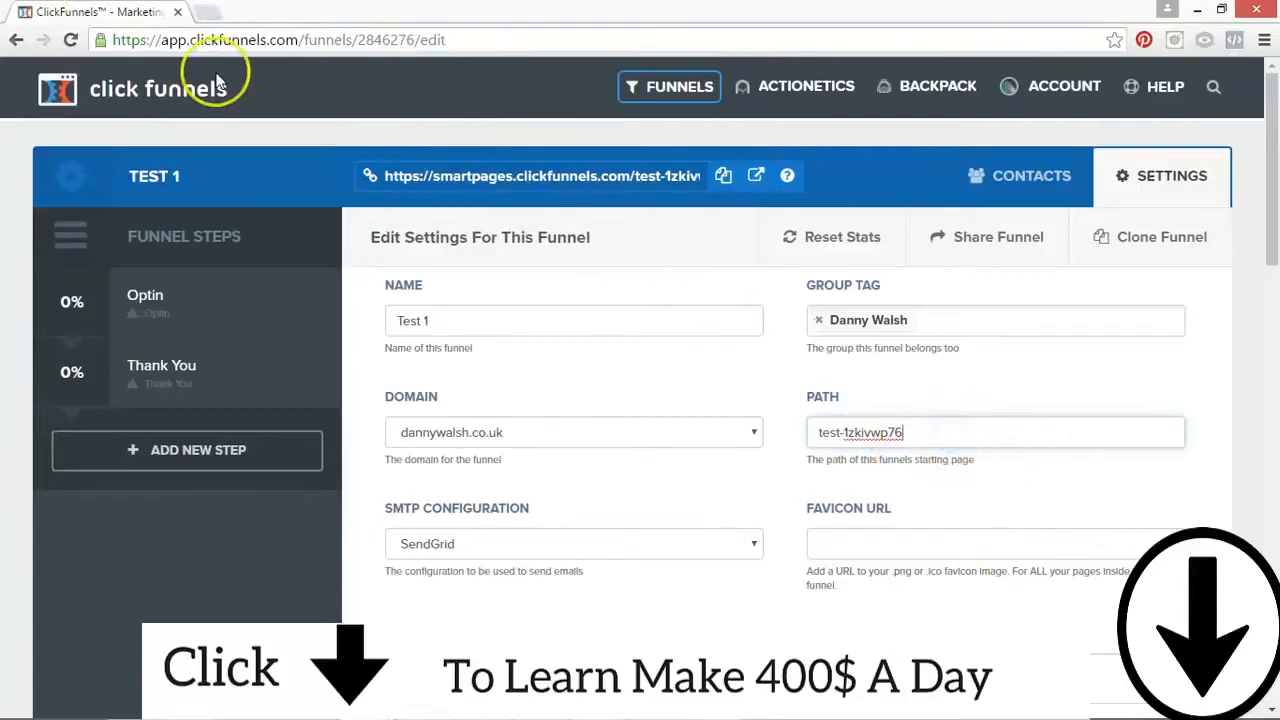
left_click_drag(199, 43, 592, 58)
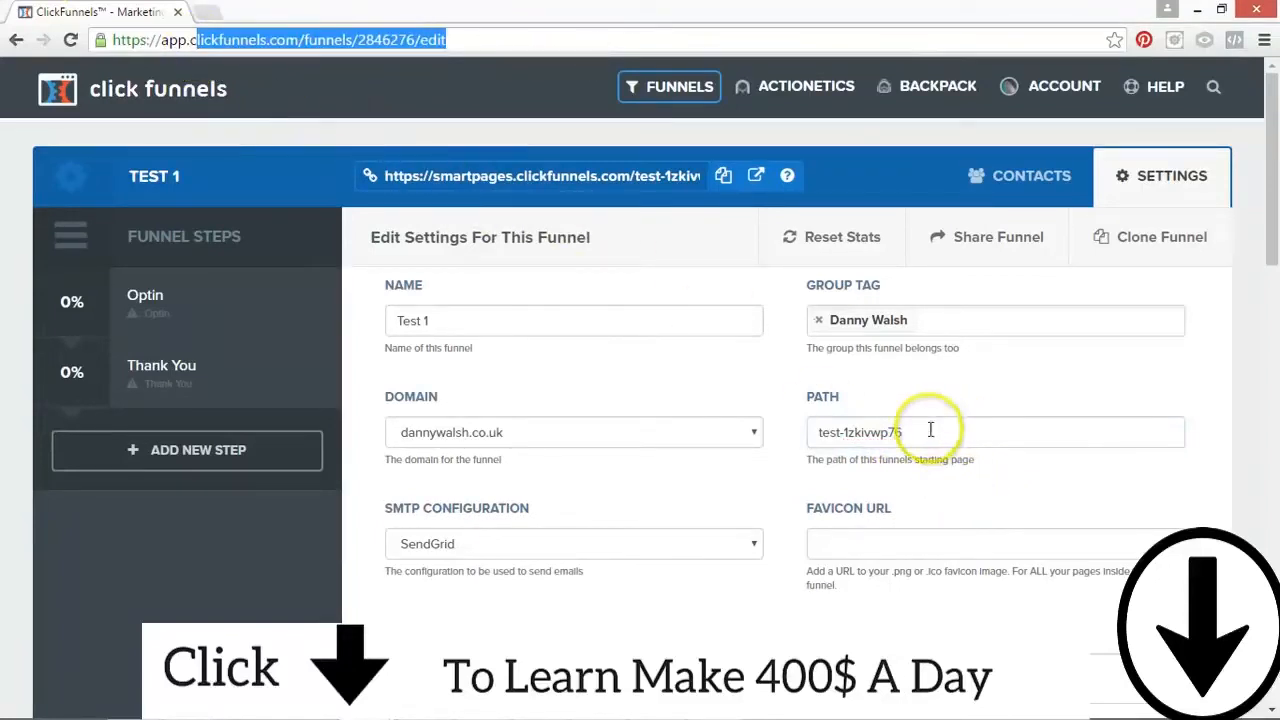
left_click(873, 430)
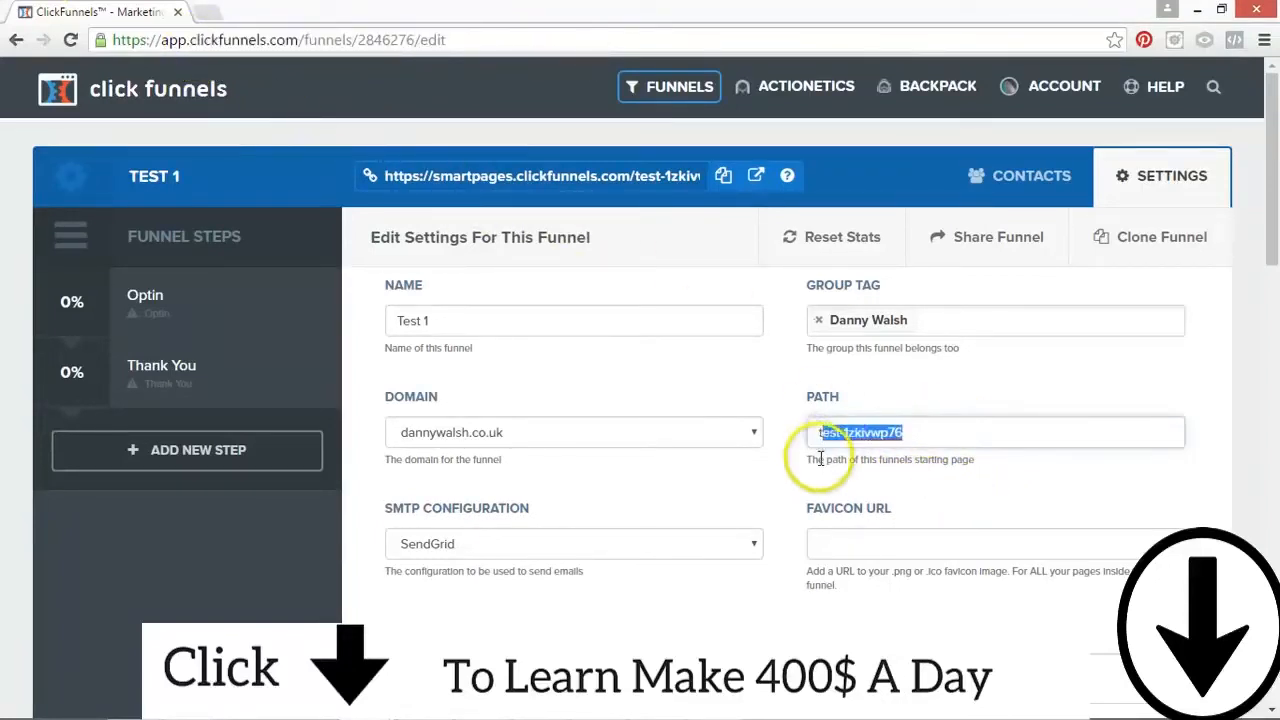
left_click(920, 434)
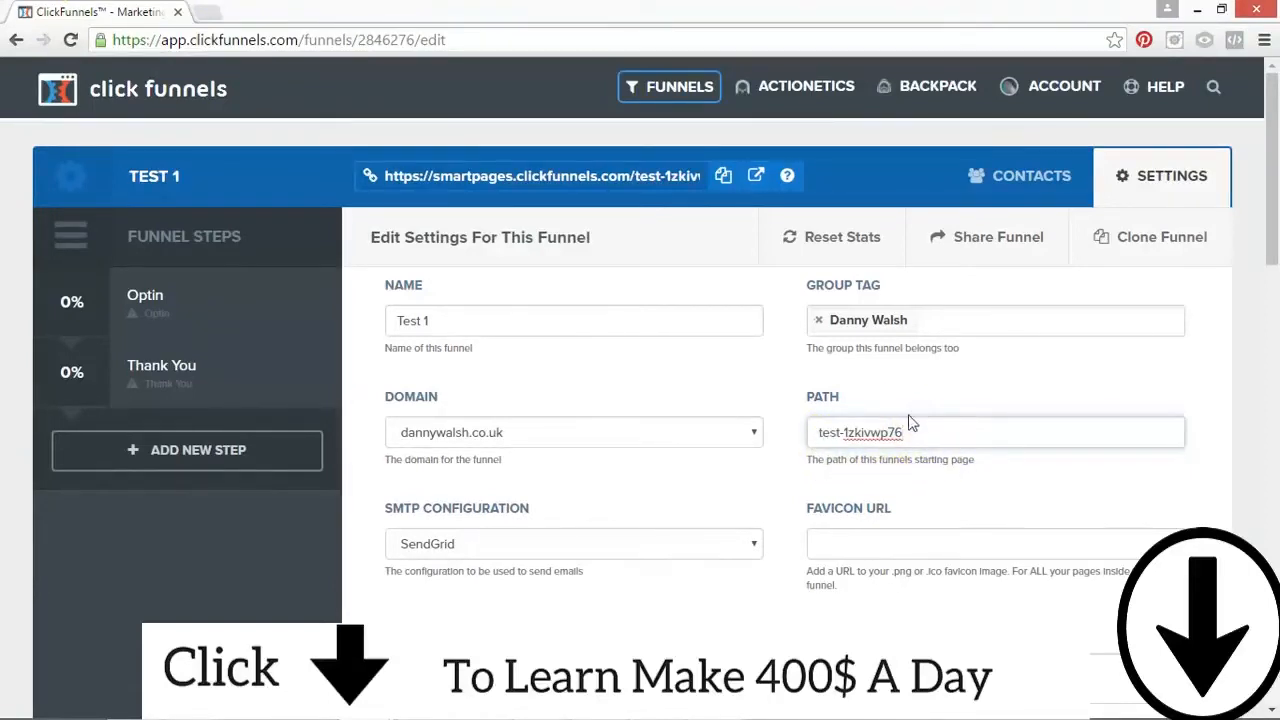
left_click_drag(934, 428, 797, 418)
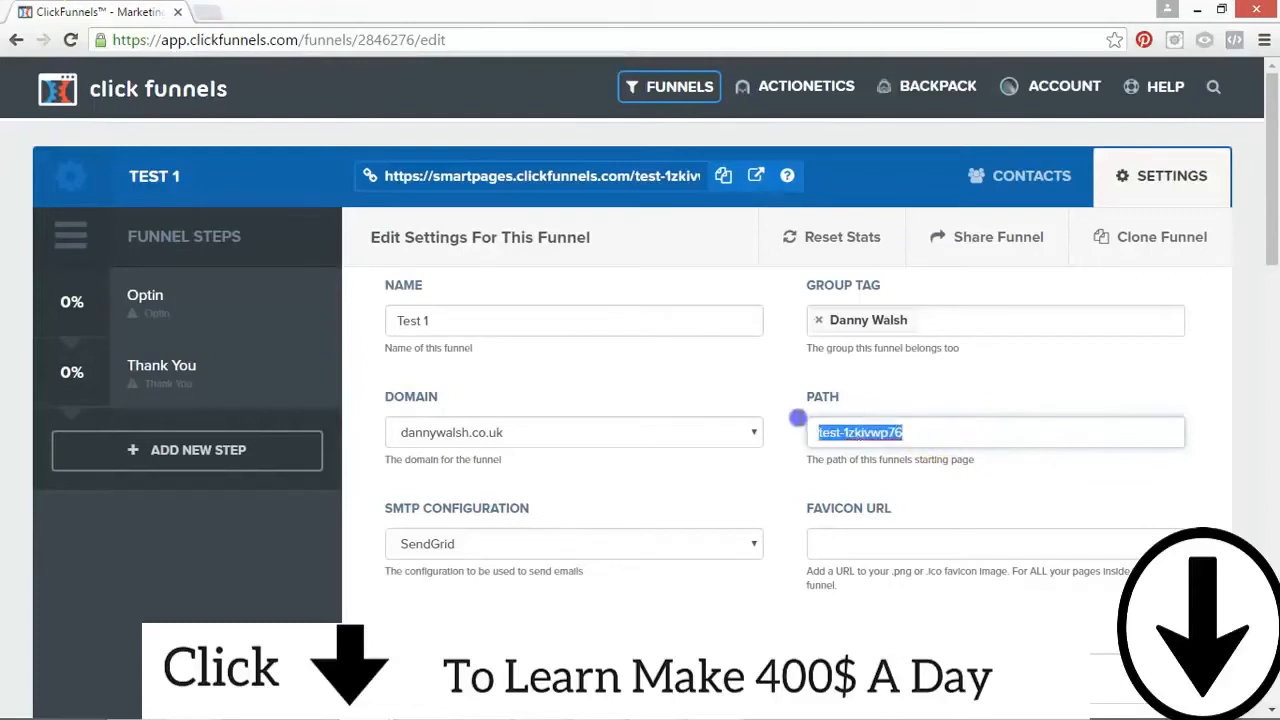
left_click(390, 173)
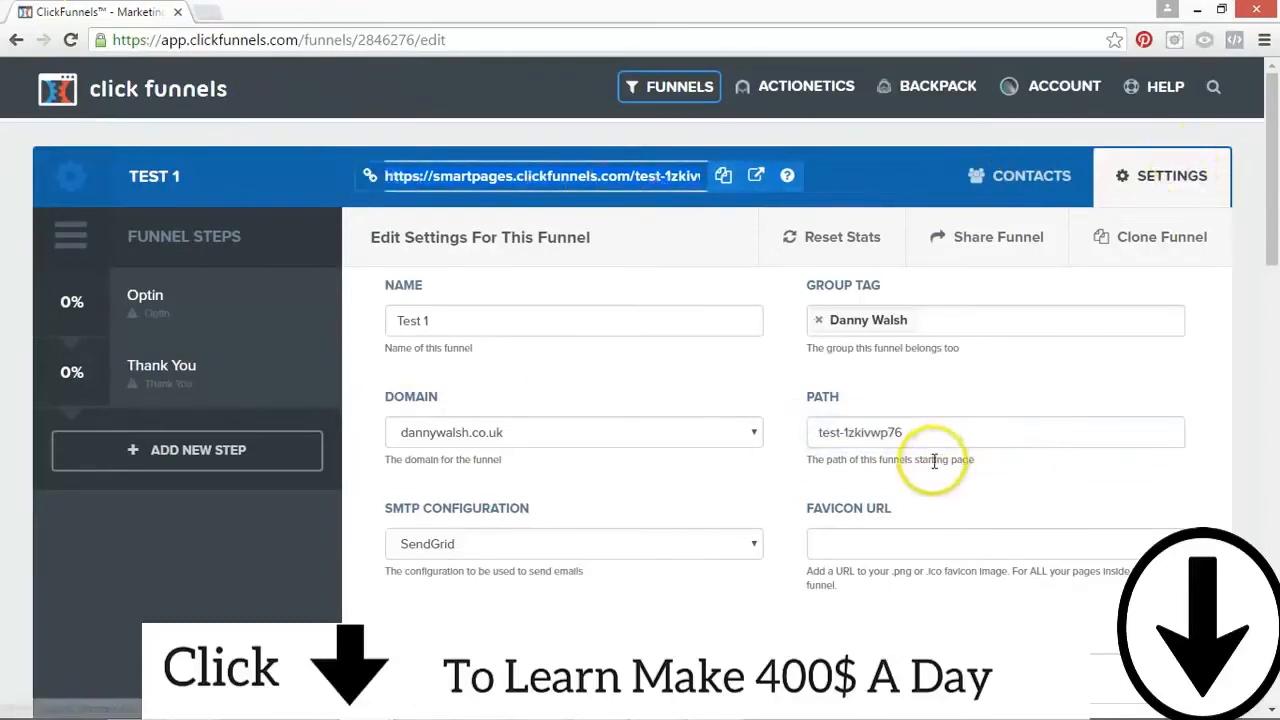
left_click_drag(915, 432, 810, 432)
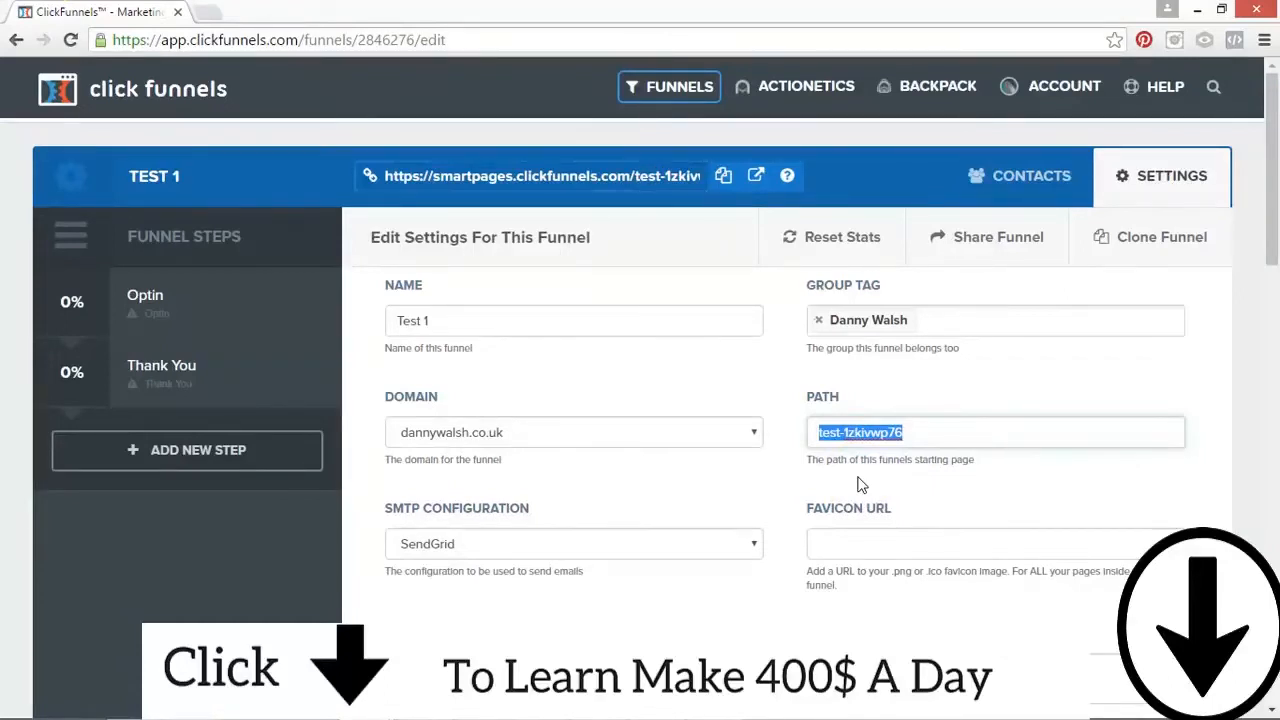
left_click(575, 176)
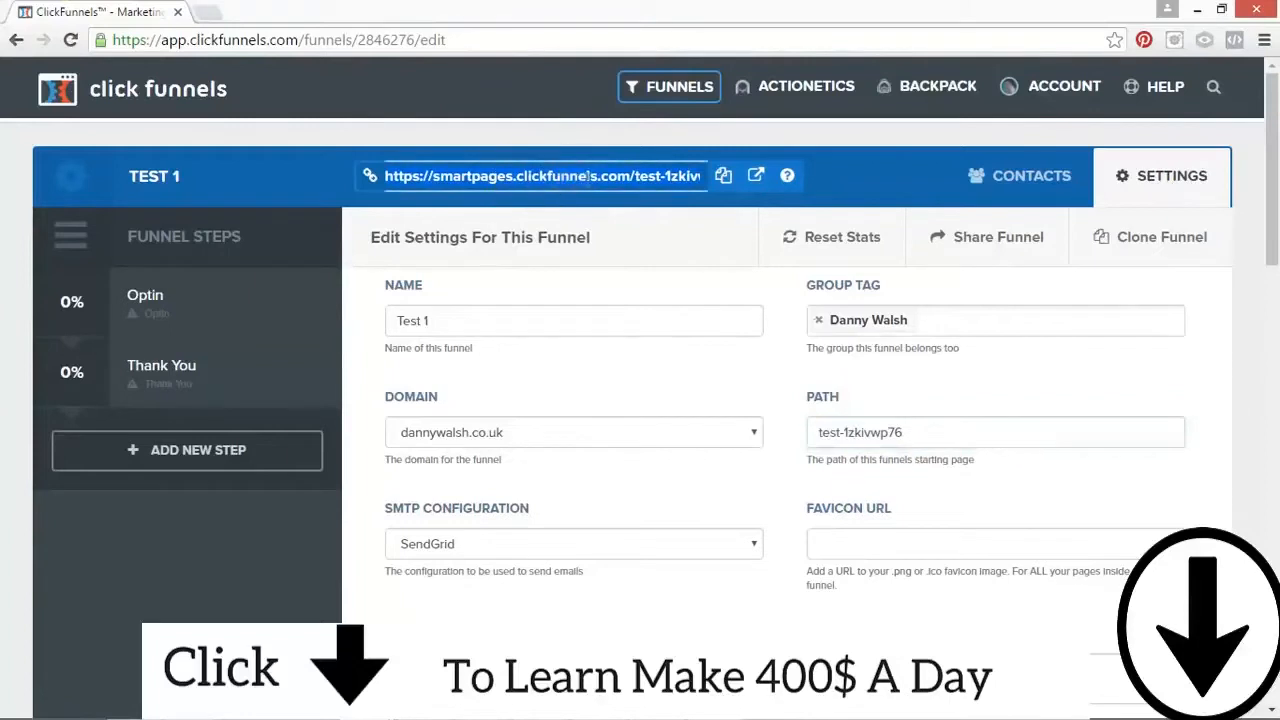
Step: Replace the funnel's path with test-funnel
left_click(893, 430)
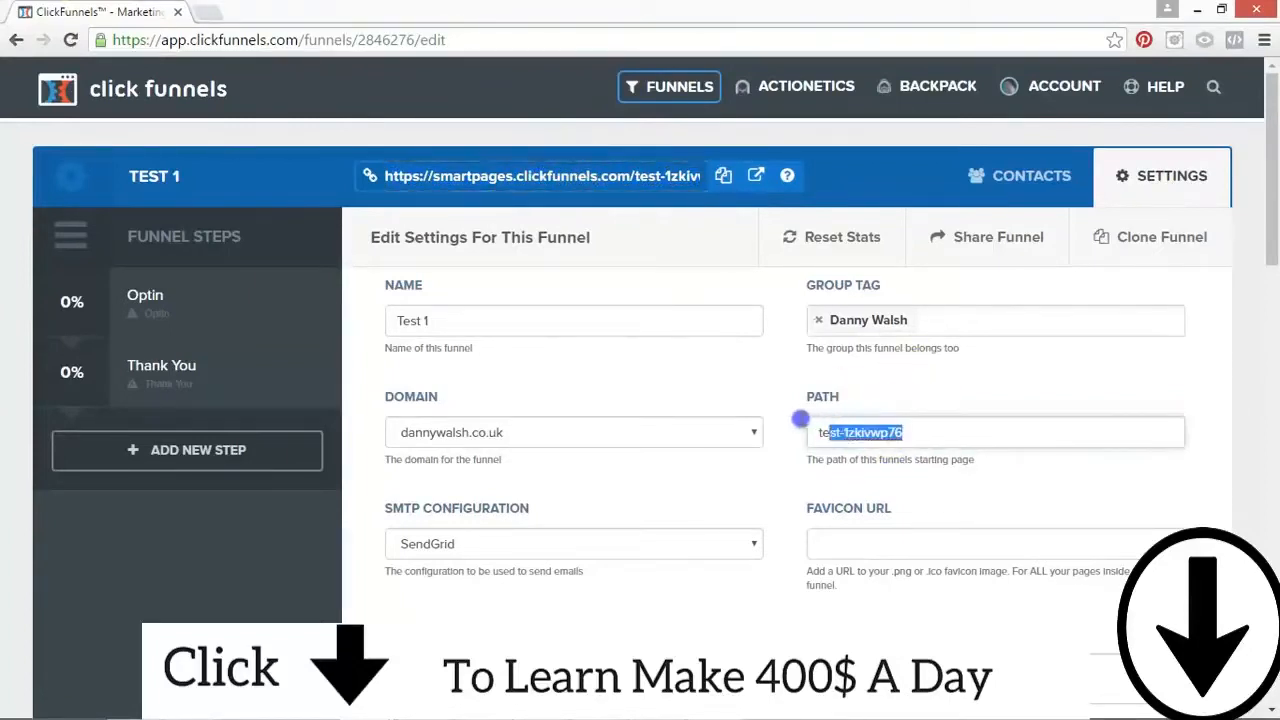
left_click_drag(800, 419, 796, 419)
type("test-funnel")
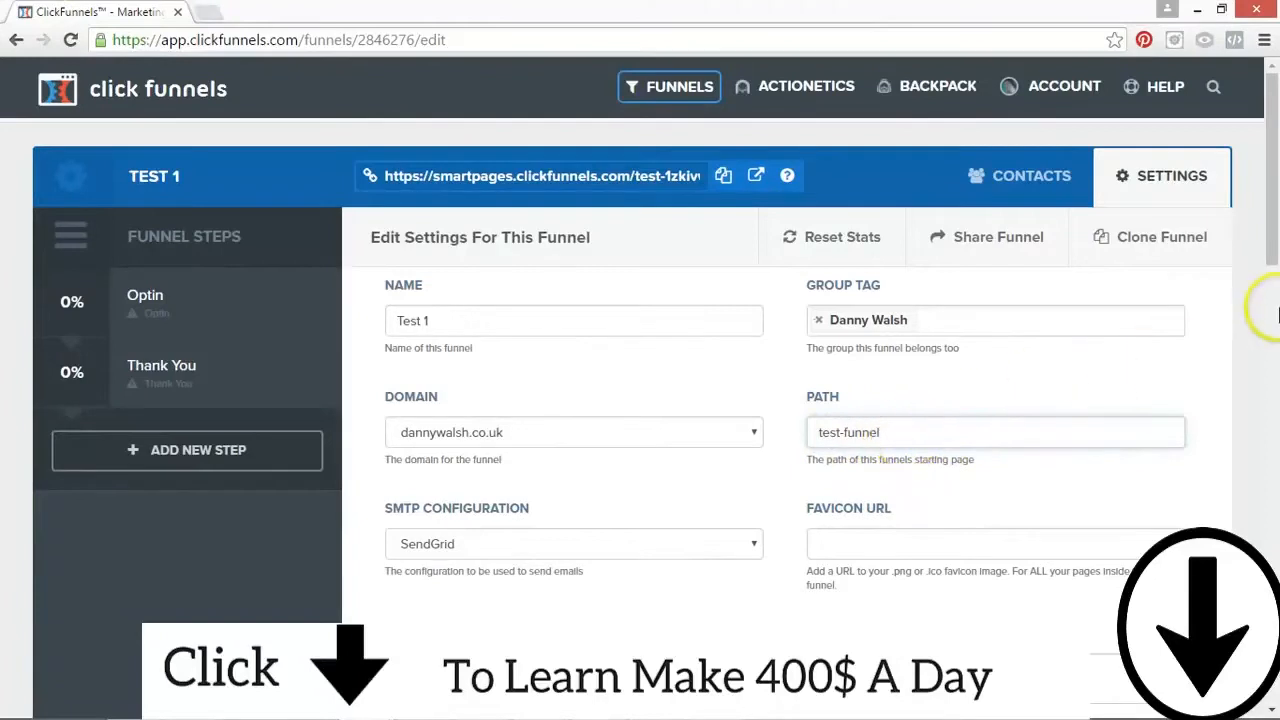
Step: Examine the funnel's favicon URL setting and the SMTP configuration choices, keeping SendGrid
left_click_drag(1273, 240, 1273, 300)
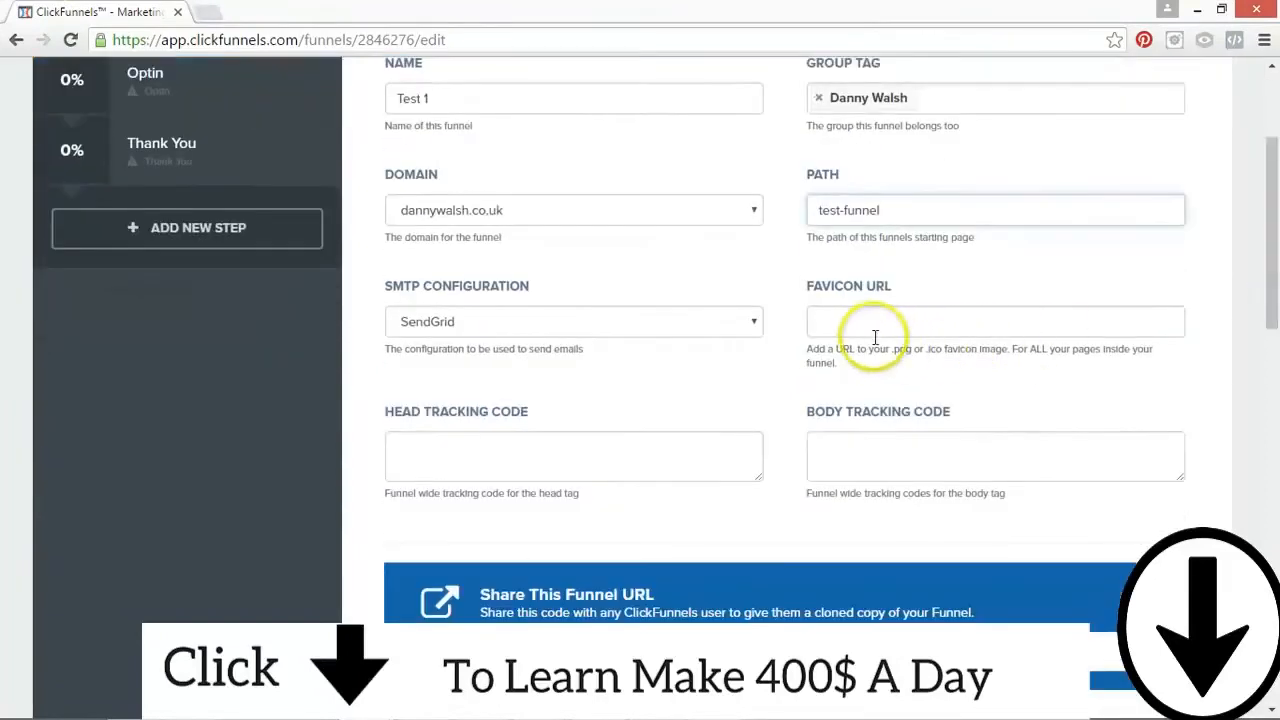
left_click(820, 322)
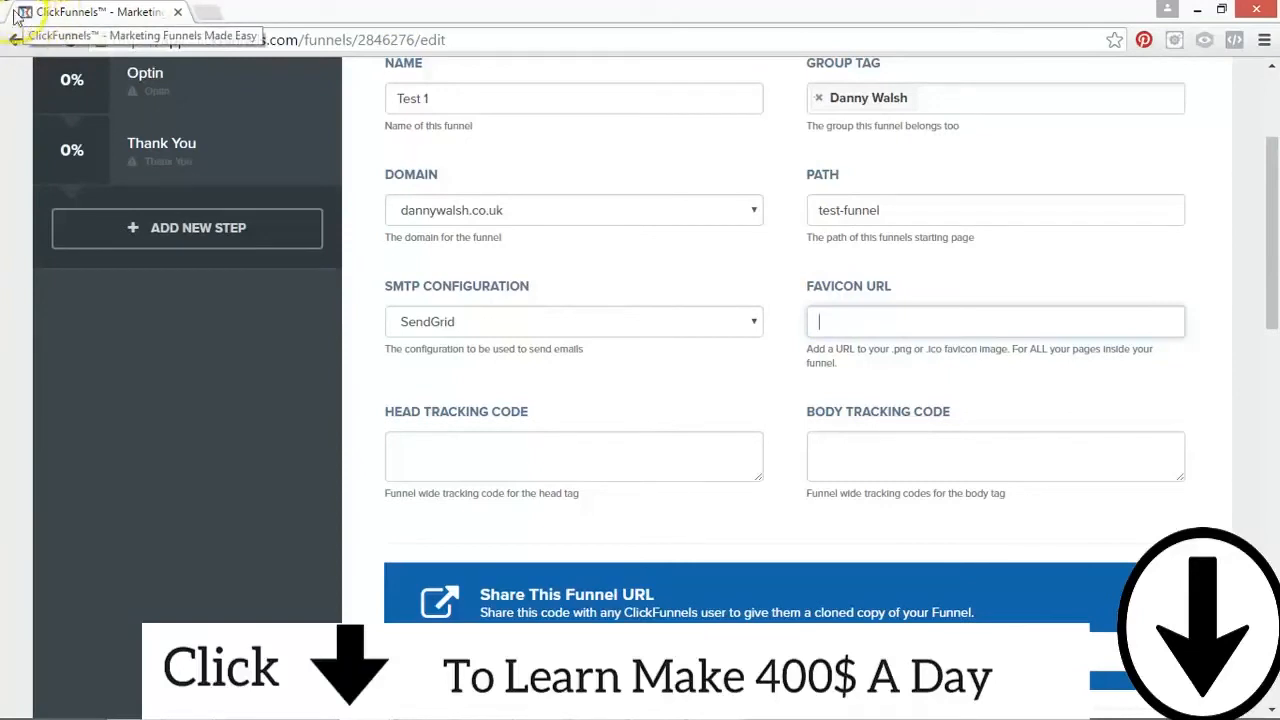
left_click(886, 320)
left_click(1029, 273)
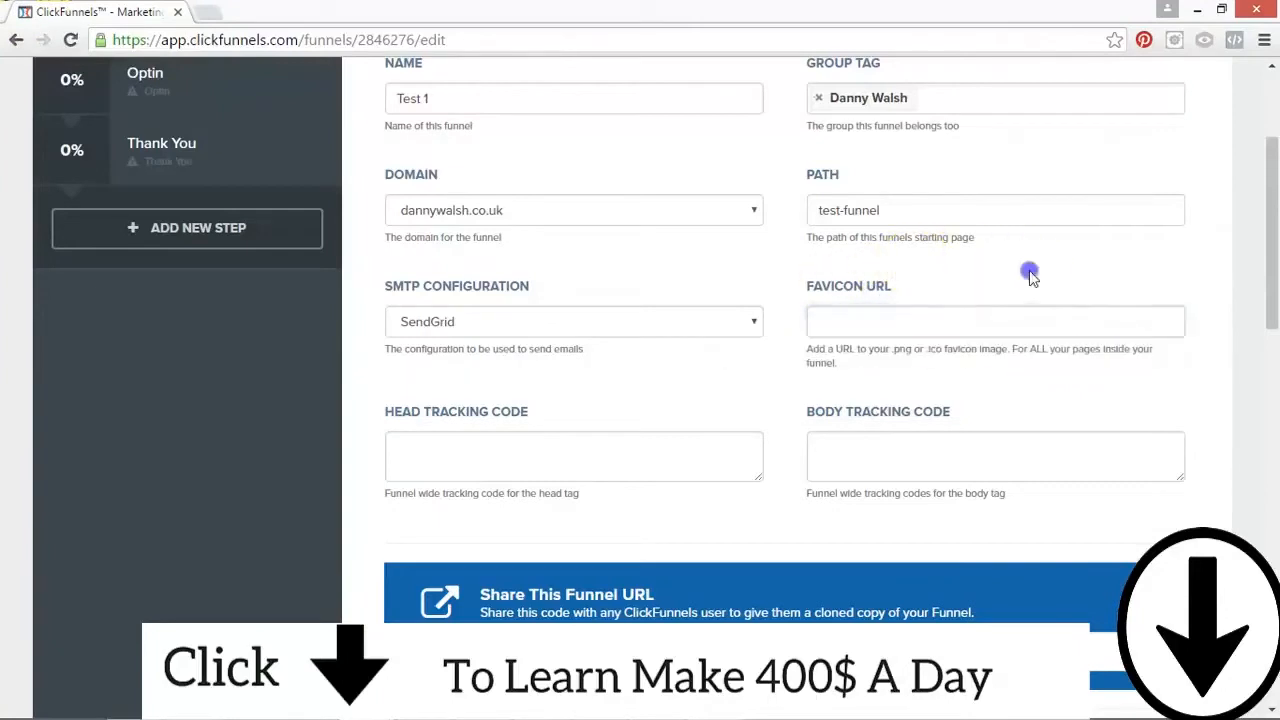
left_click(849, 327)
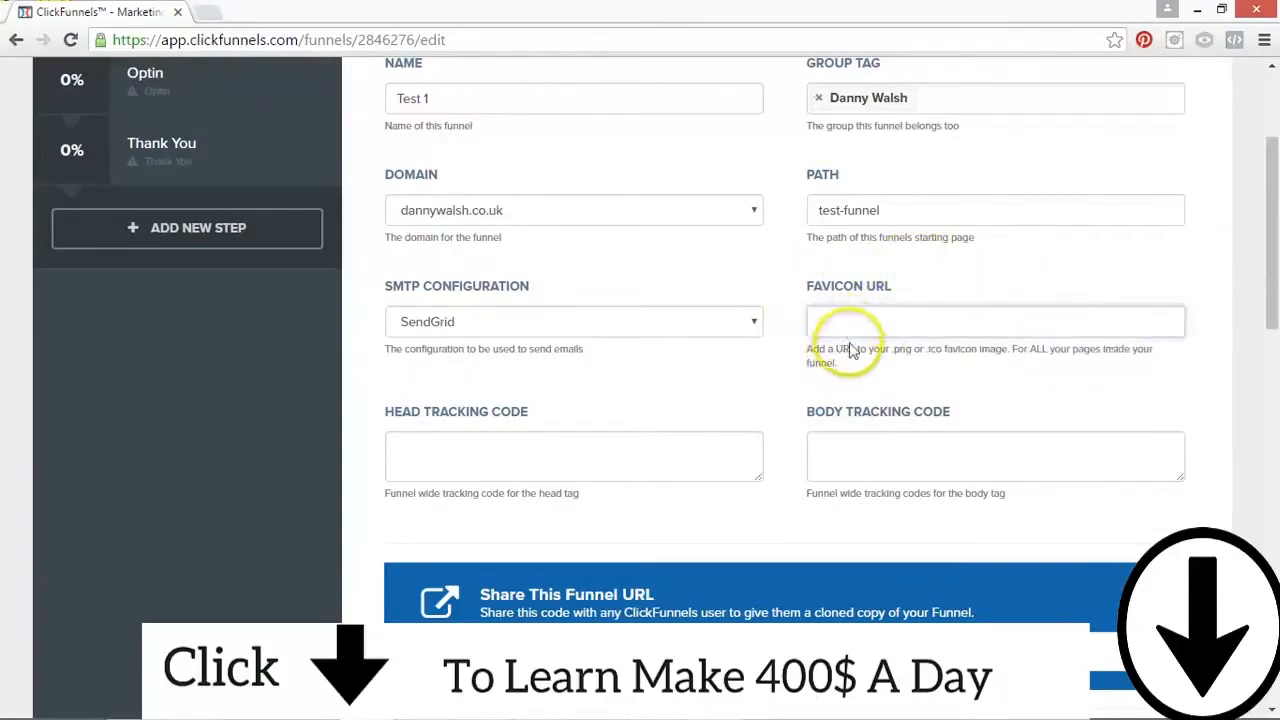
left_click(474, 322)
left_click(440, 346)
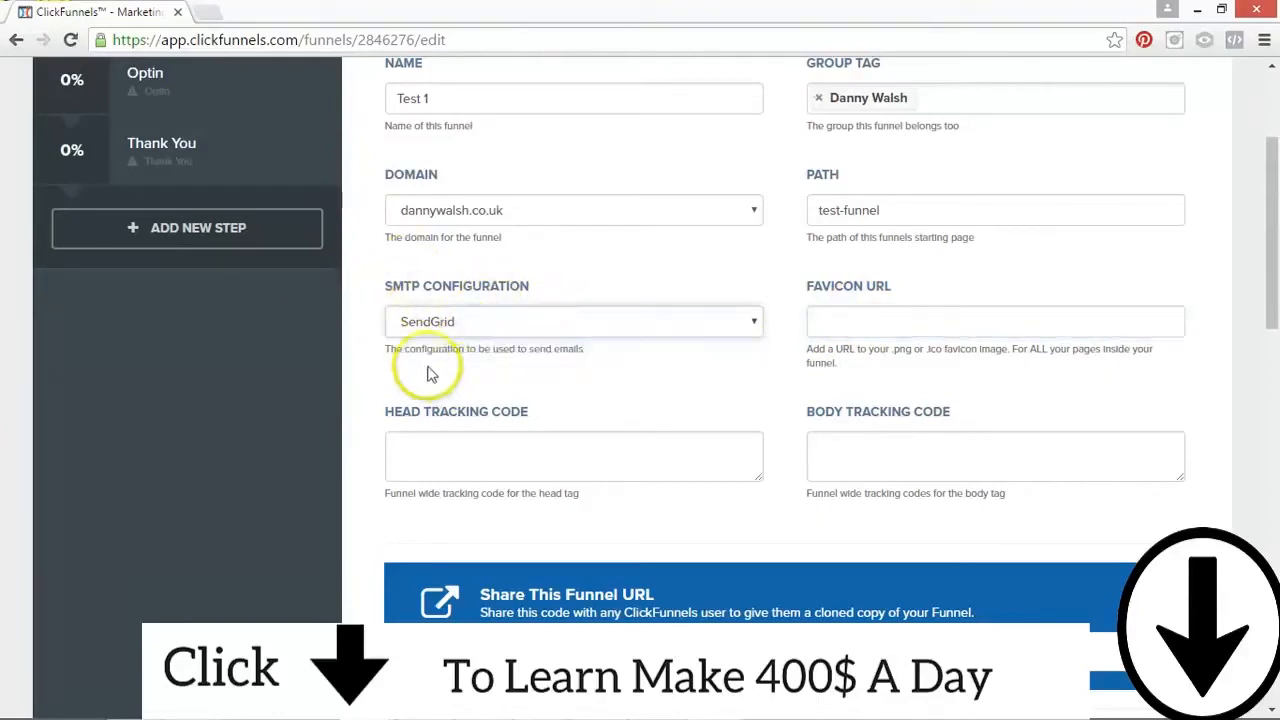
Step: Enlarge the Head Tracking Code and Body Tracking Code boxes to make room for longer code
left_click(457, 452)
left_click(974, 449)
left_click(634, 451)
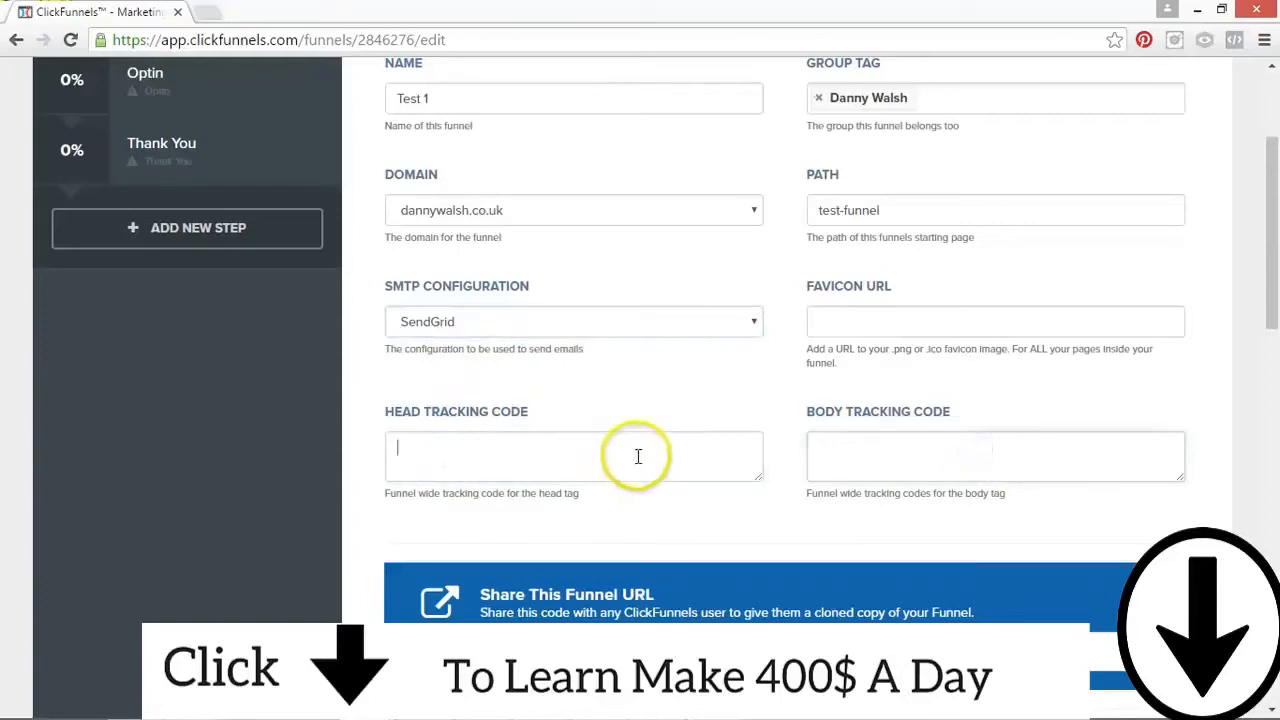
left_click(537, 451)
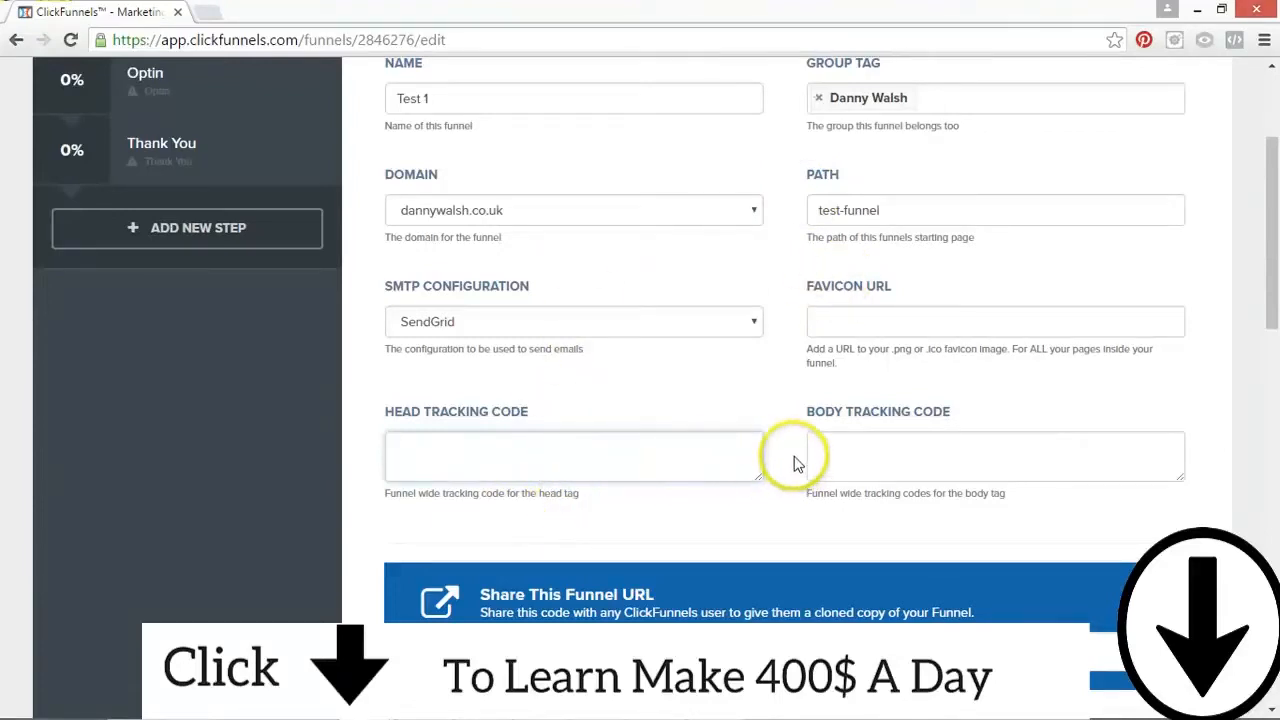
left_click_drag(758, 476, 760, 685)
left_click(520, 484)
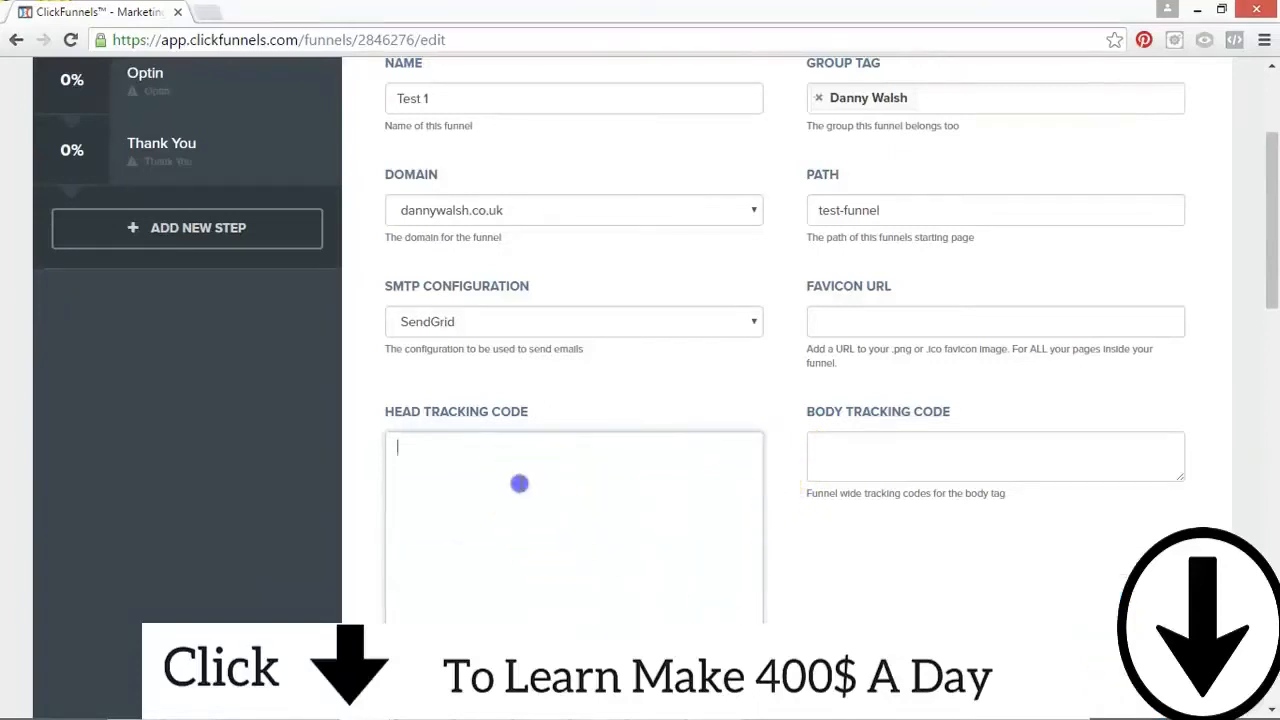
left_click(1008, 468)
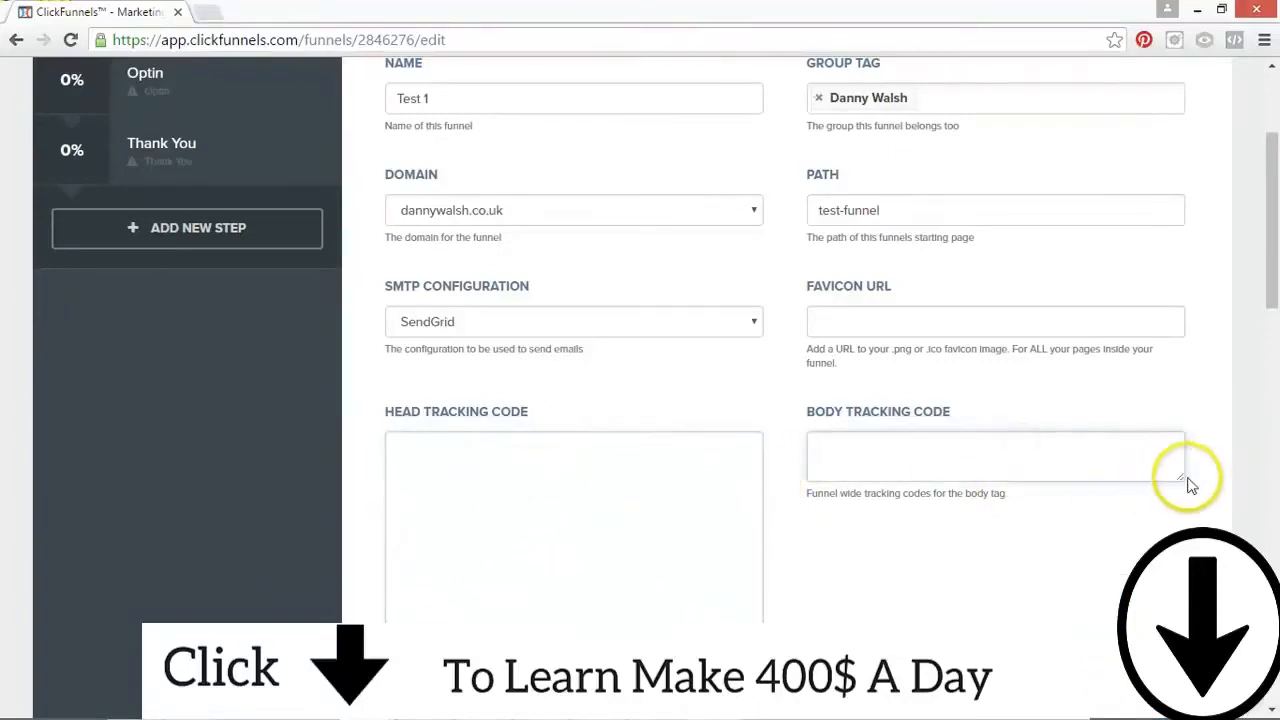
left_click_drag(1182, 484, 1183, 594)
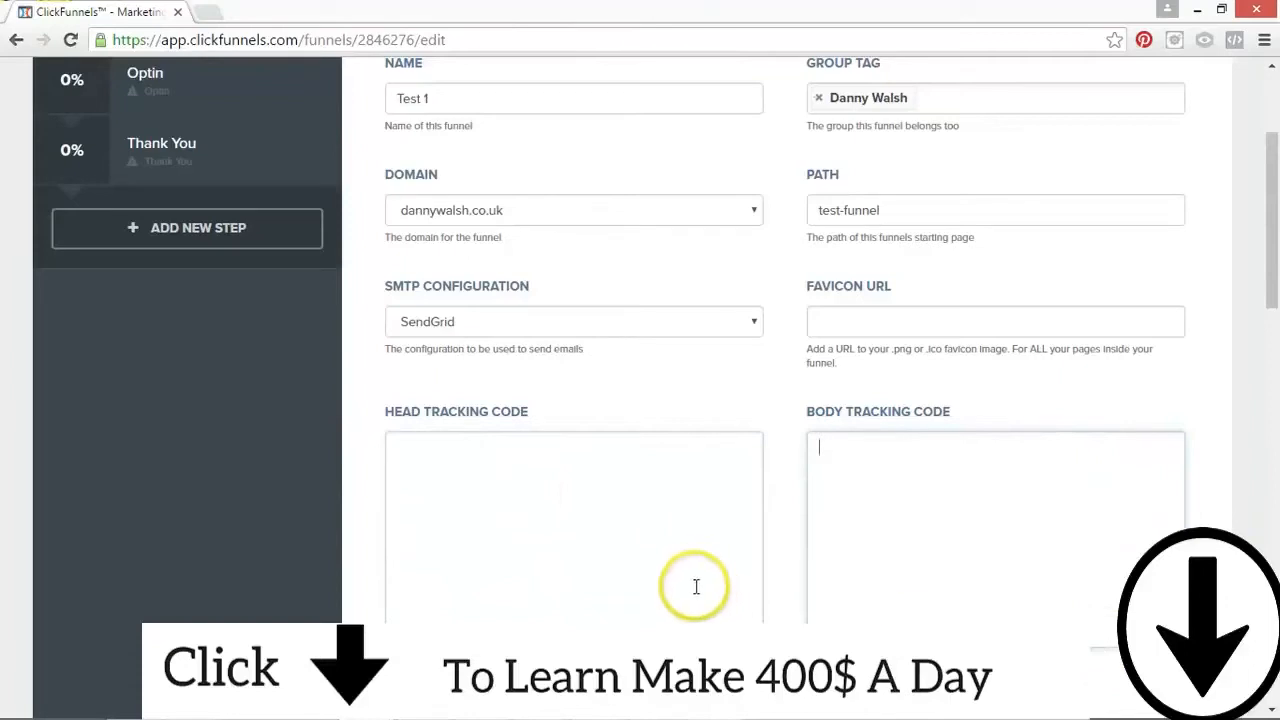
Step: Examine the funnel-wide head and body tracking code entries without adding any code
left_click(601, 551)
left_click(1004, 487)
left_click(567, 521)
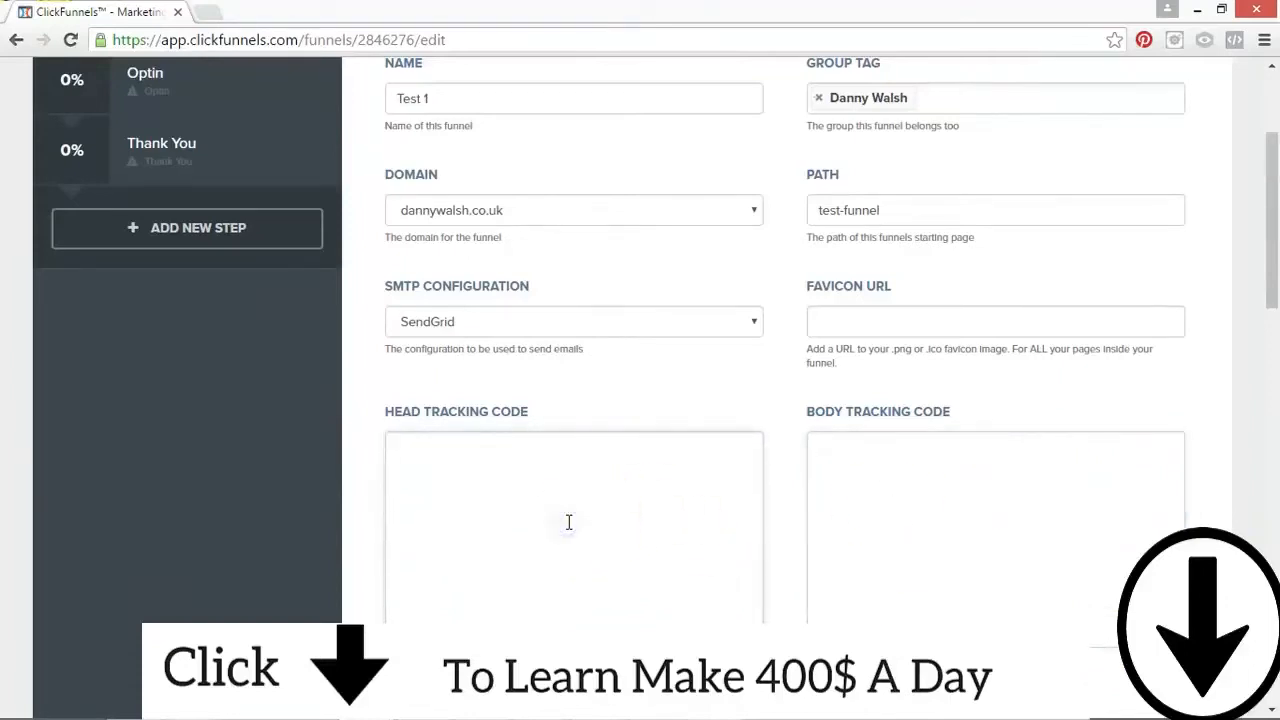
left_click(628, 538)
left_click(968, 466)
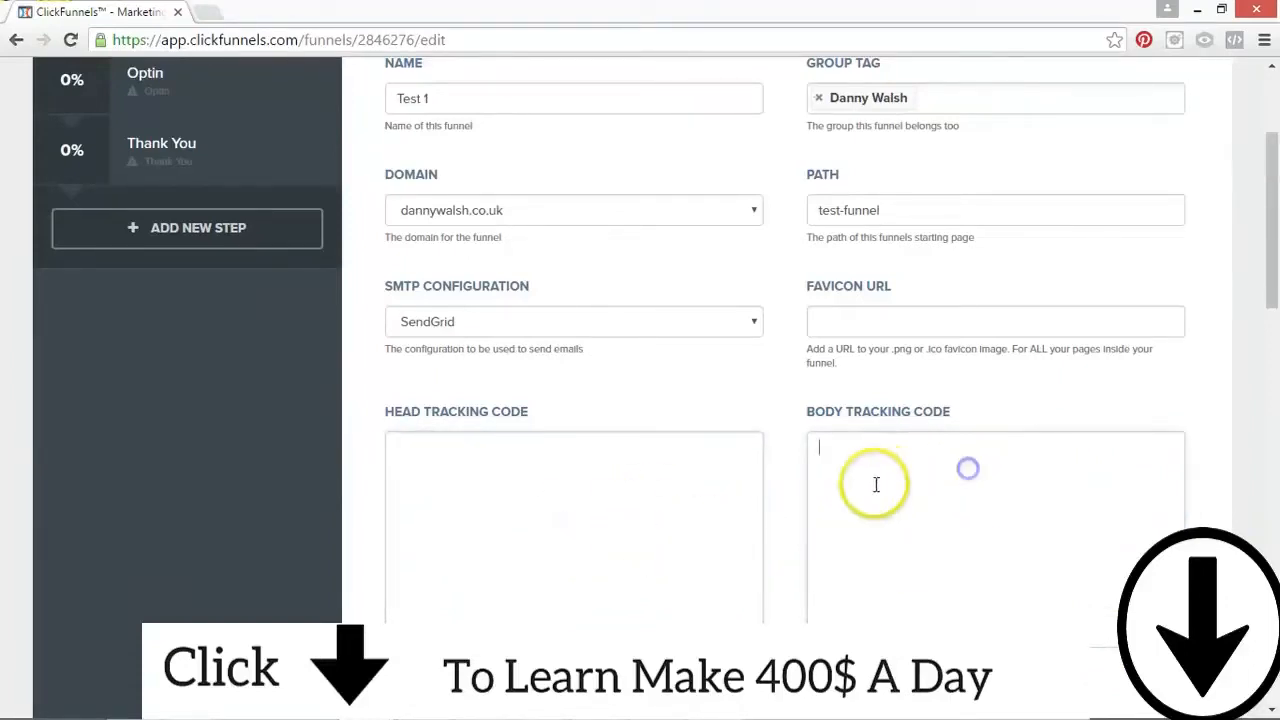
left_click(466, 466)
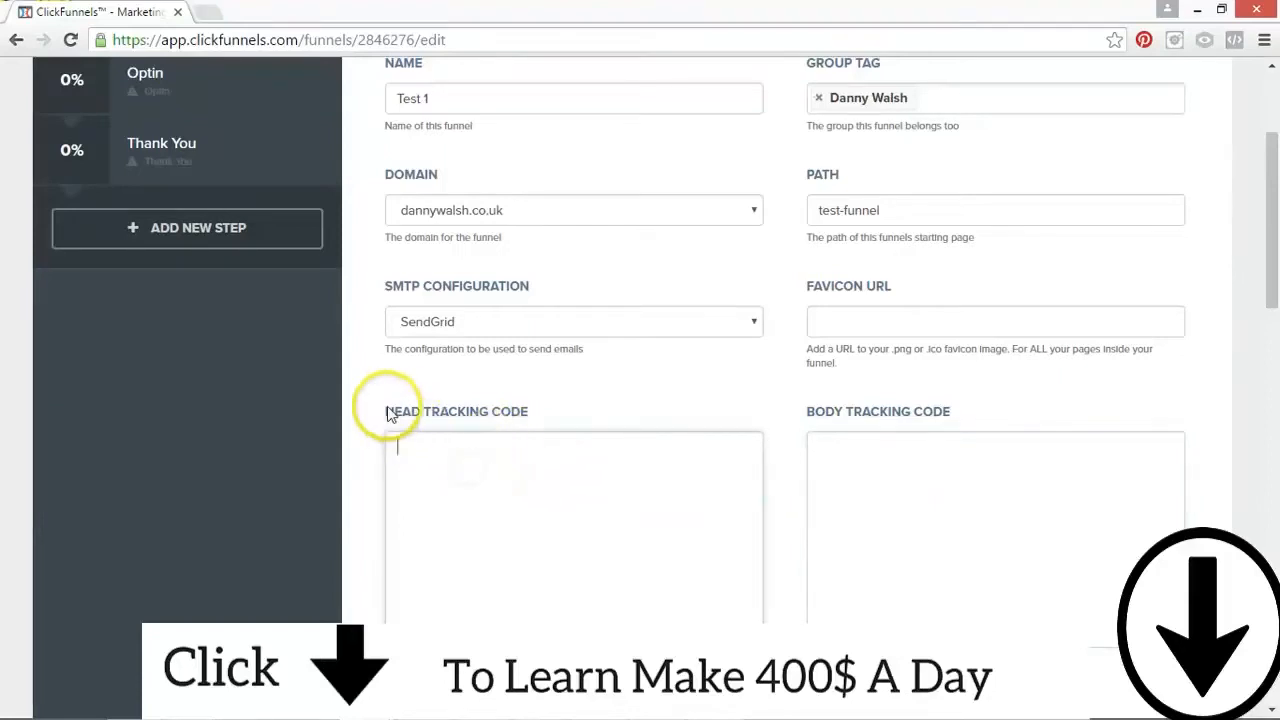
left_click(815, 445)
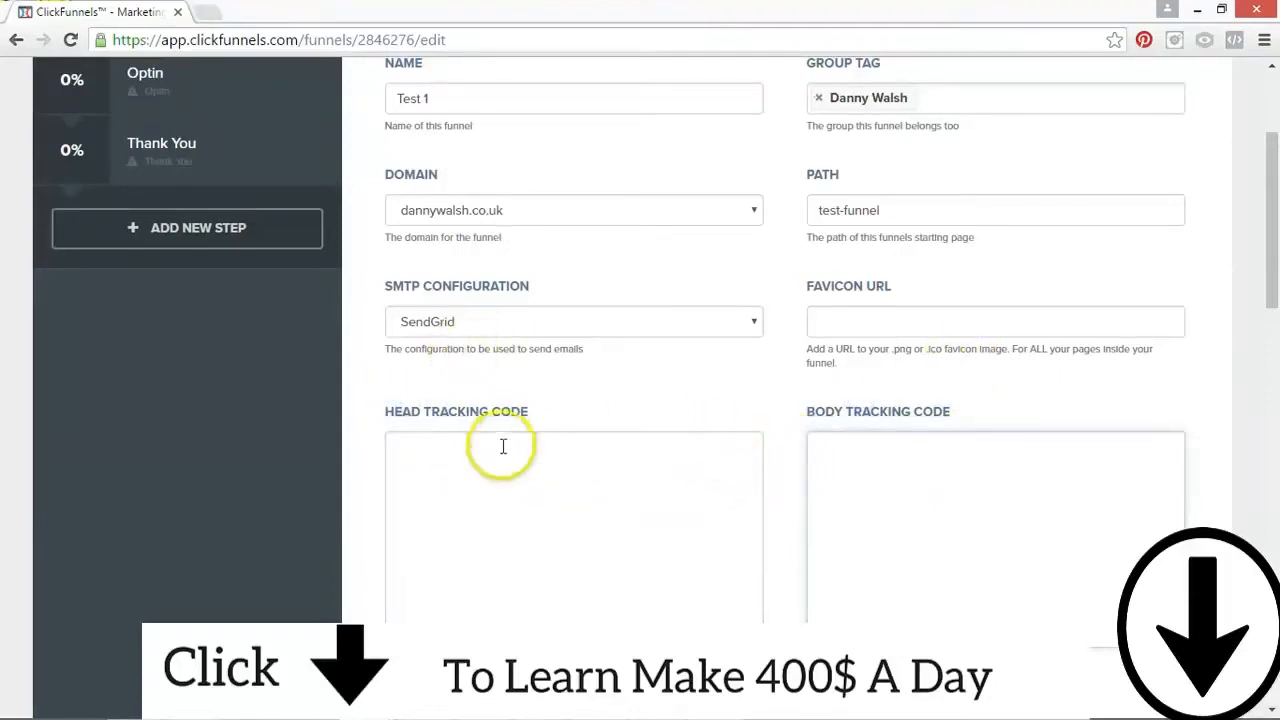
left_click(486, 477)
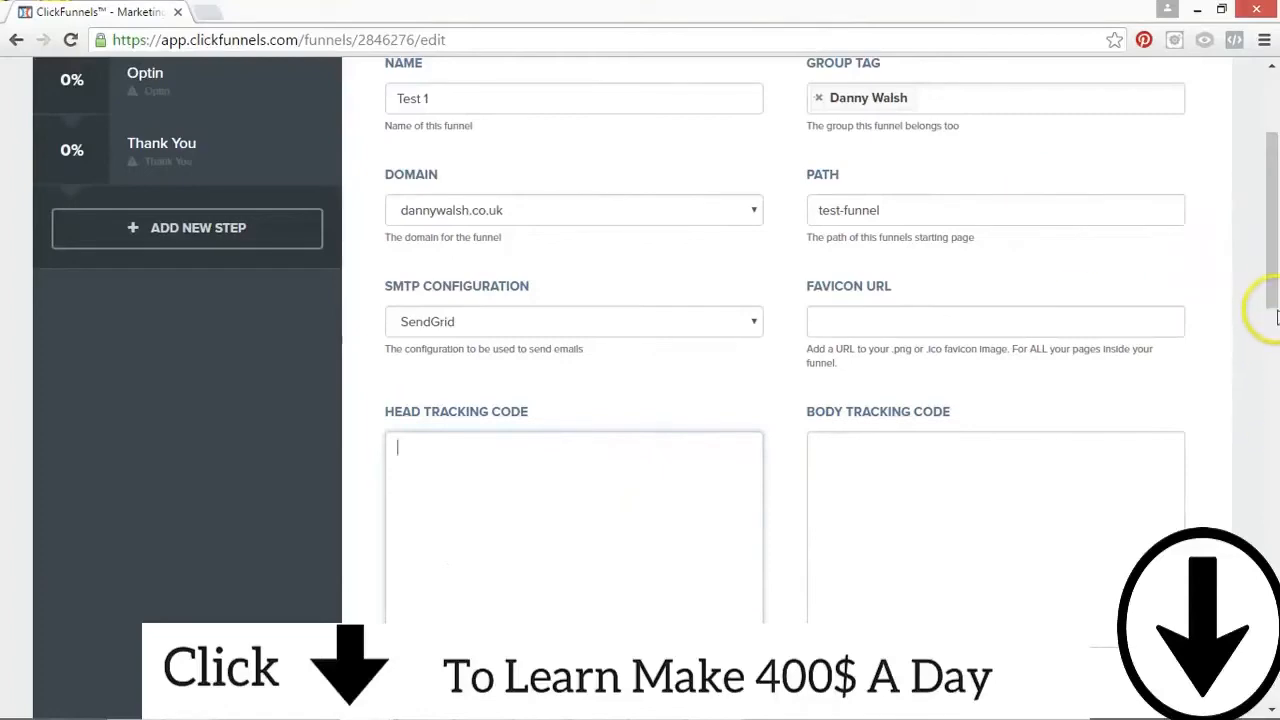
Step: Review the funnel's remaining settings, including Stripe test mode, Braintree and the Backpack affiliate commission plans
scroll(1276, 316, "up", 3)
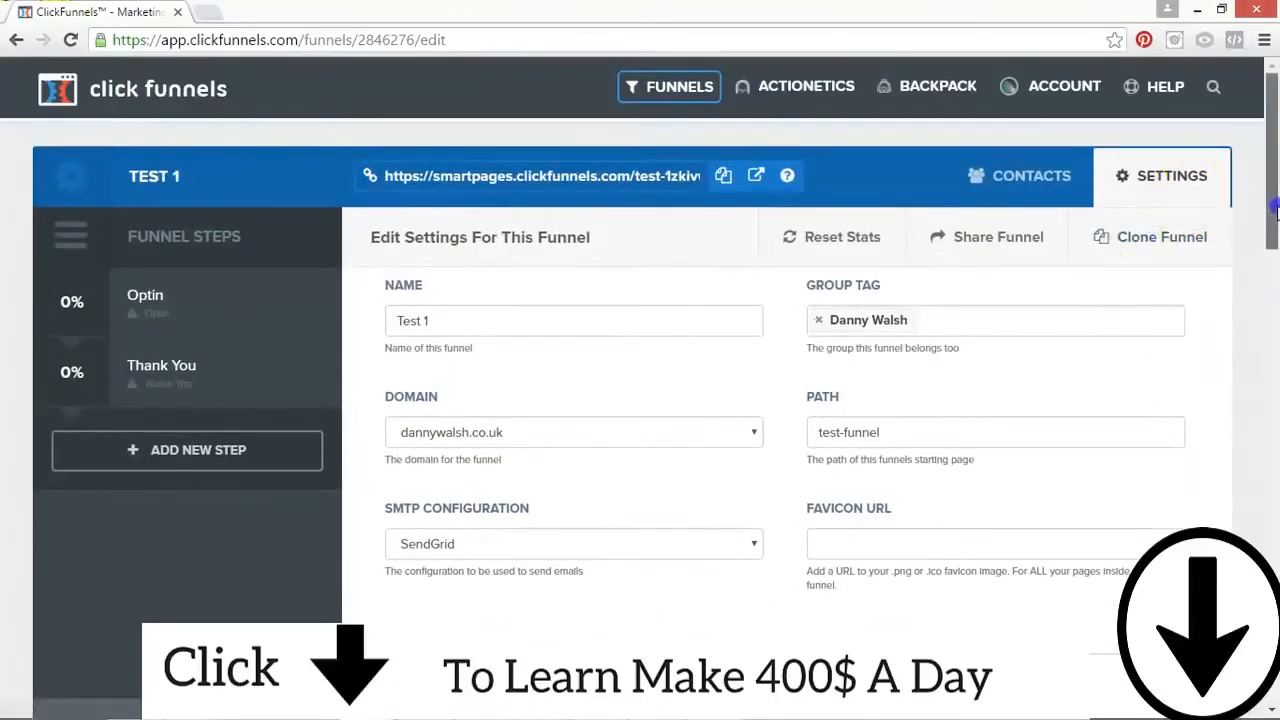
left_click_drag(1276, 210, 1246, 491)
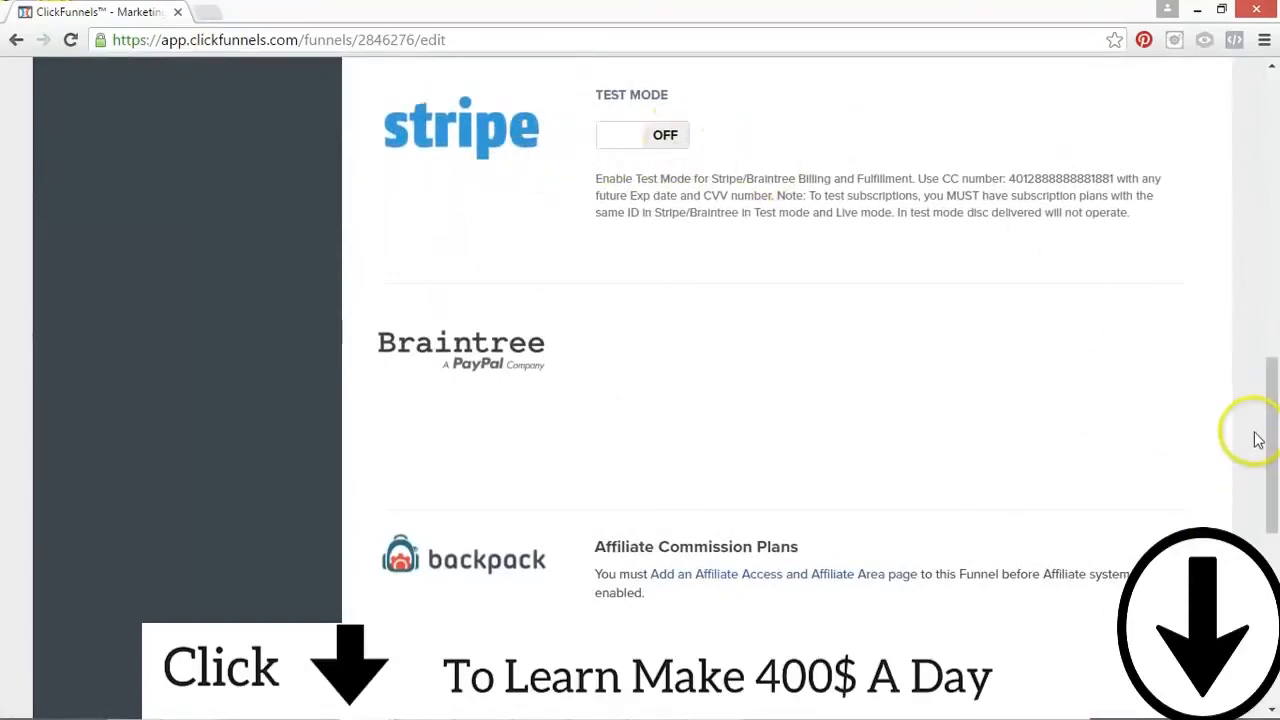
scroll(1257, 428, "down", 2)
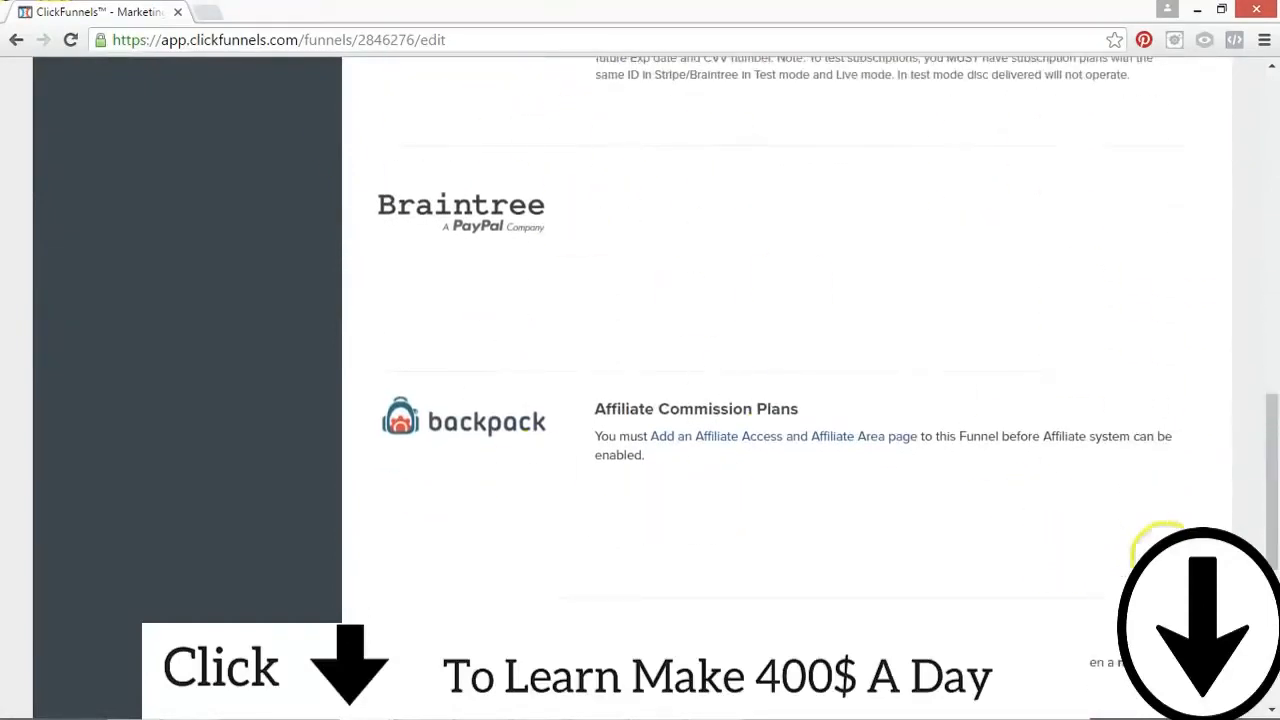
Step: Review the funnel's webhook and third-party membership access settings, and check the funnel URL in the header
left_click_drag(1257, 503, 1273, 606)
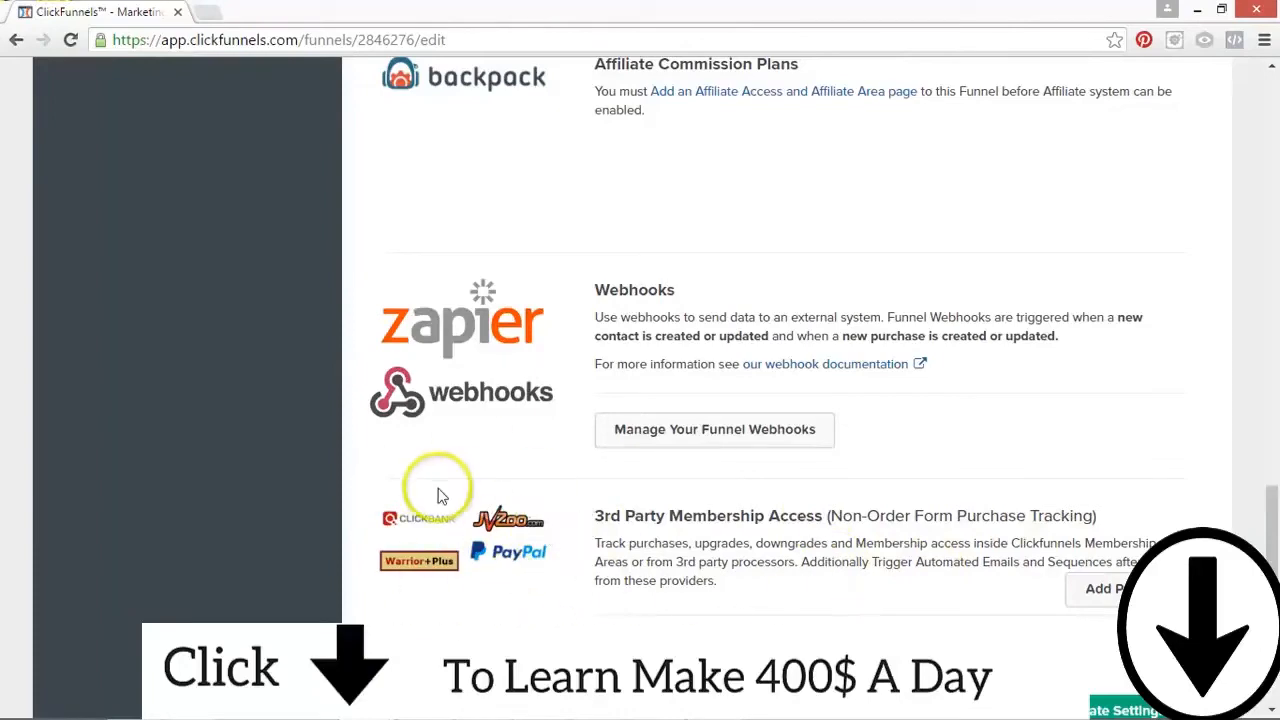
left_click_drag(1274, 621, 1276, 200)
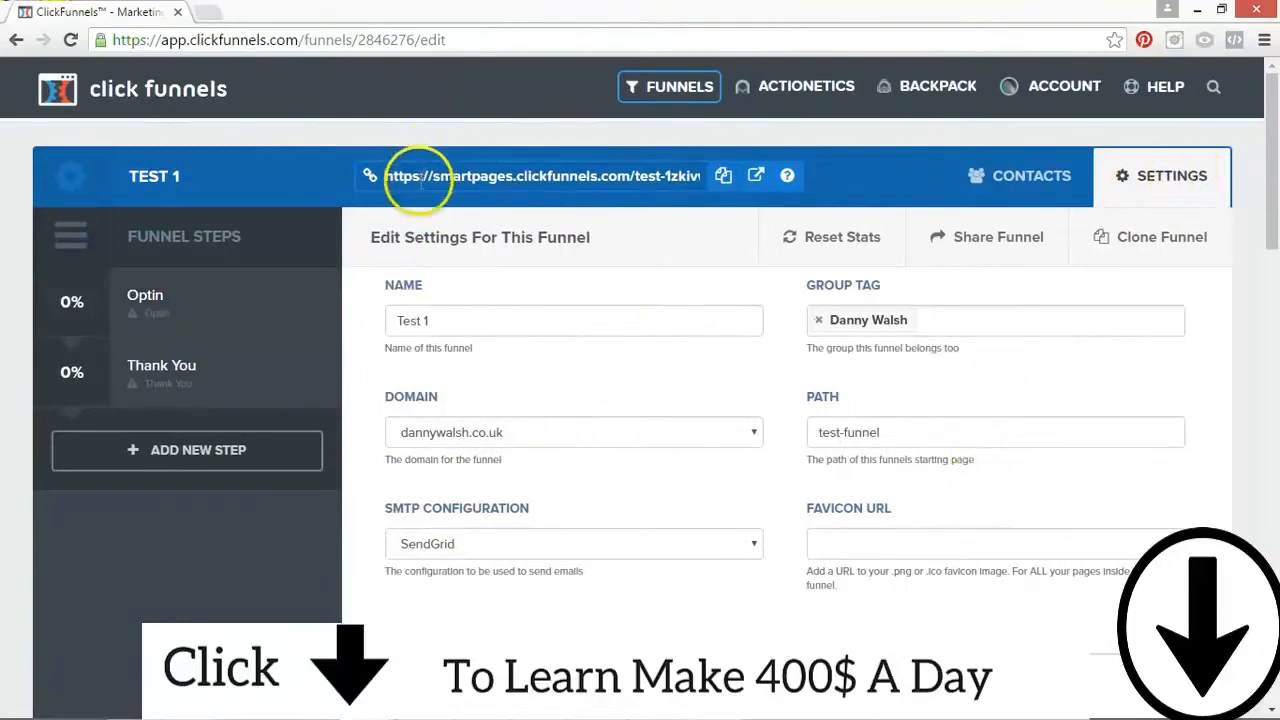
left_click_drag(397, 176, 646, 188)
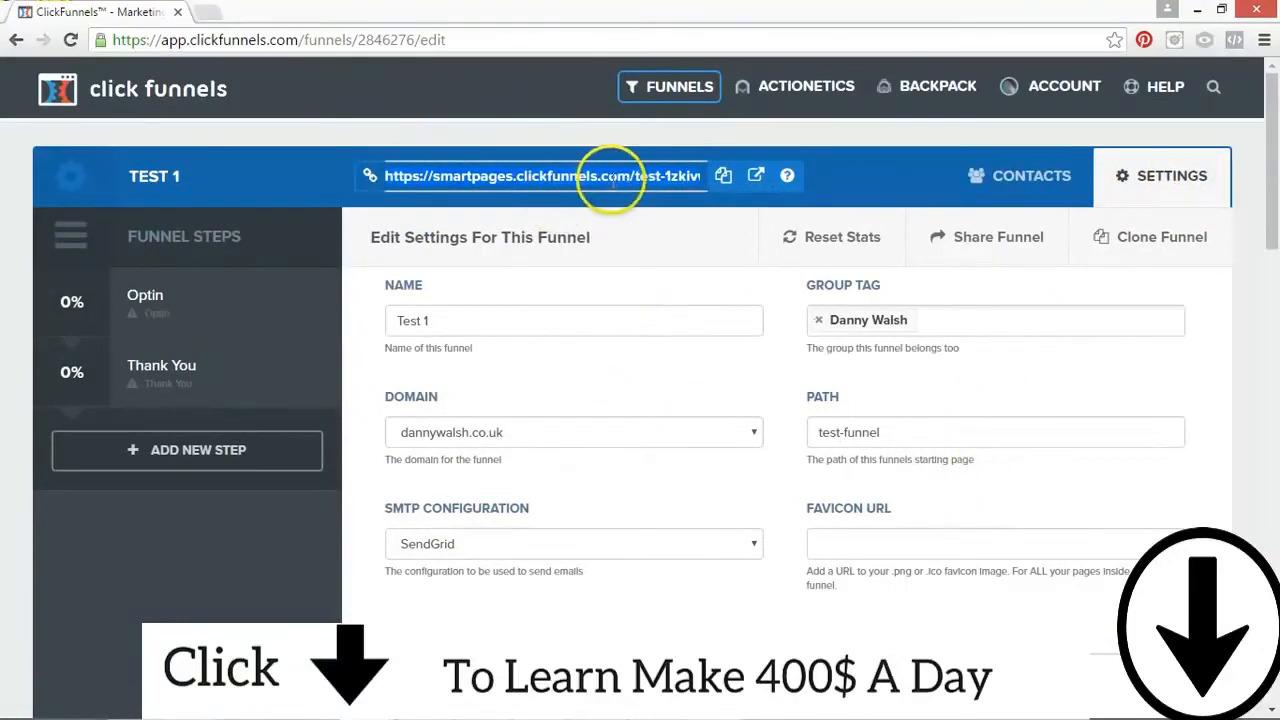
Step: Save and update the Test 1 funnel settings, and check the funnel's URL in the header
scroll(1211, 343, "down", 5)
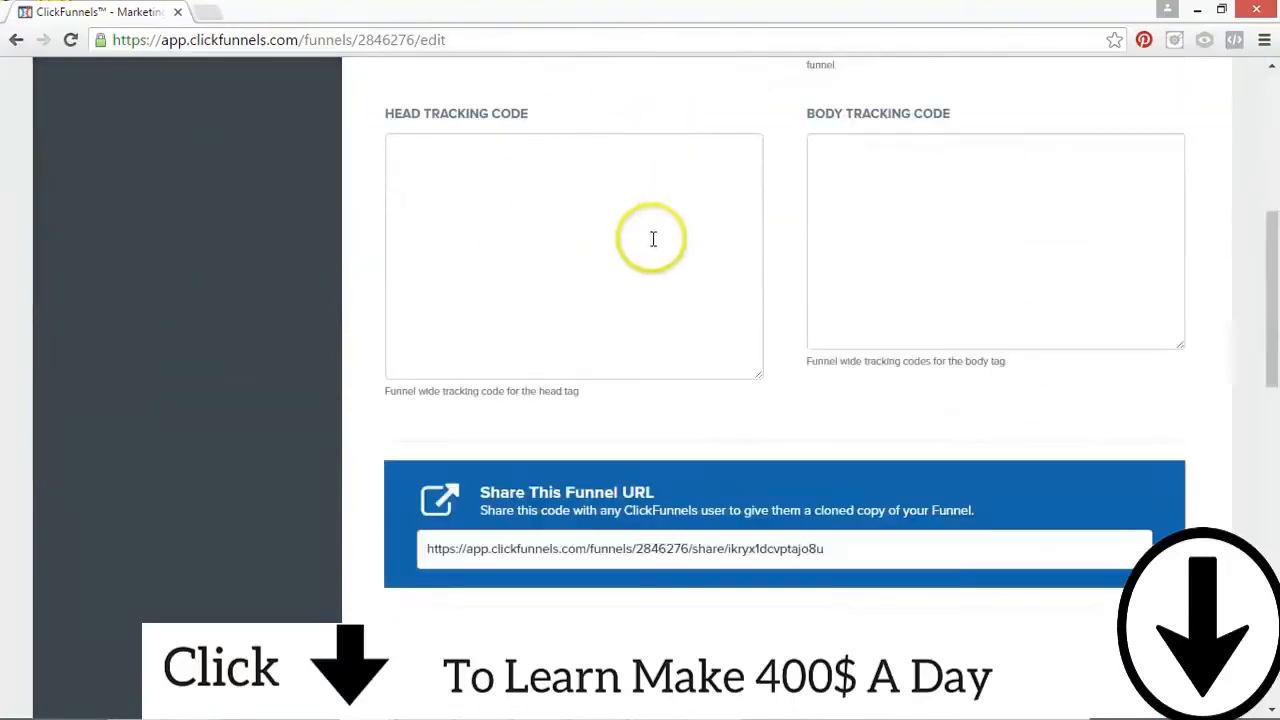
left_click(652, 239)
left_click(972, 214)
left_click_drag(1266, 363, 1271, 690)
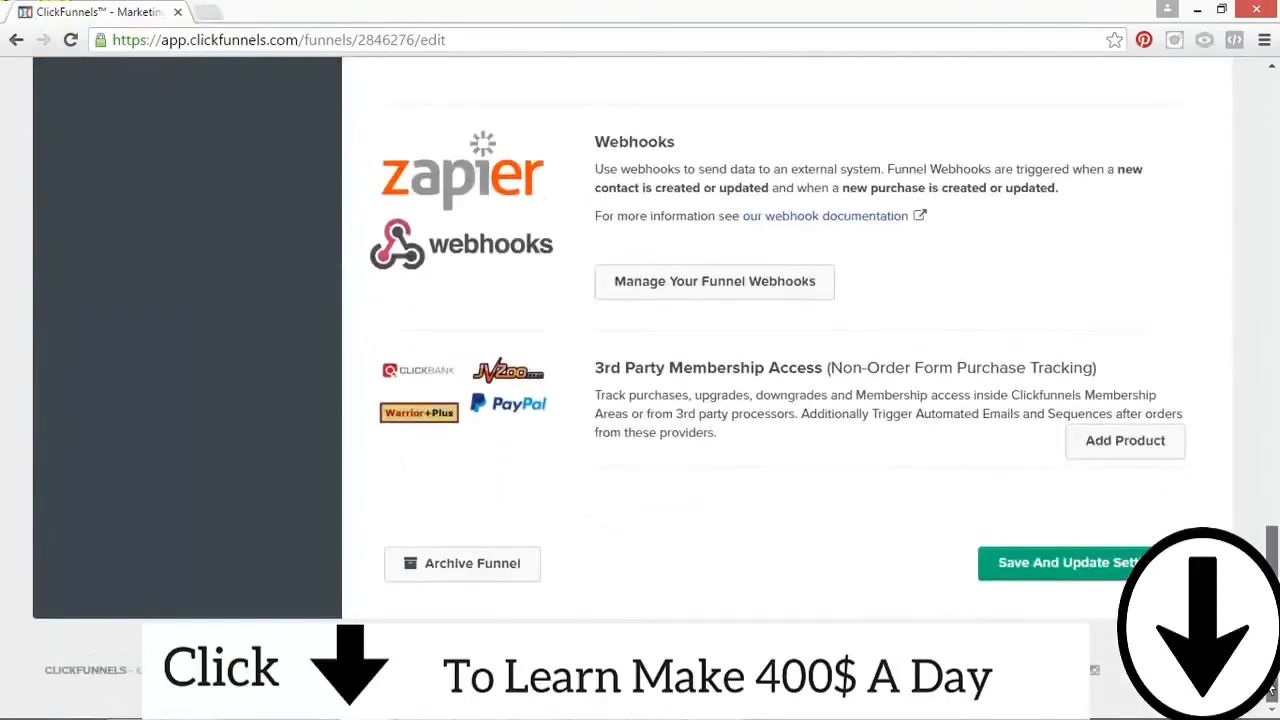
left_click(1114, 578)
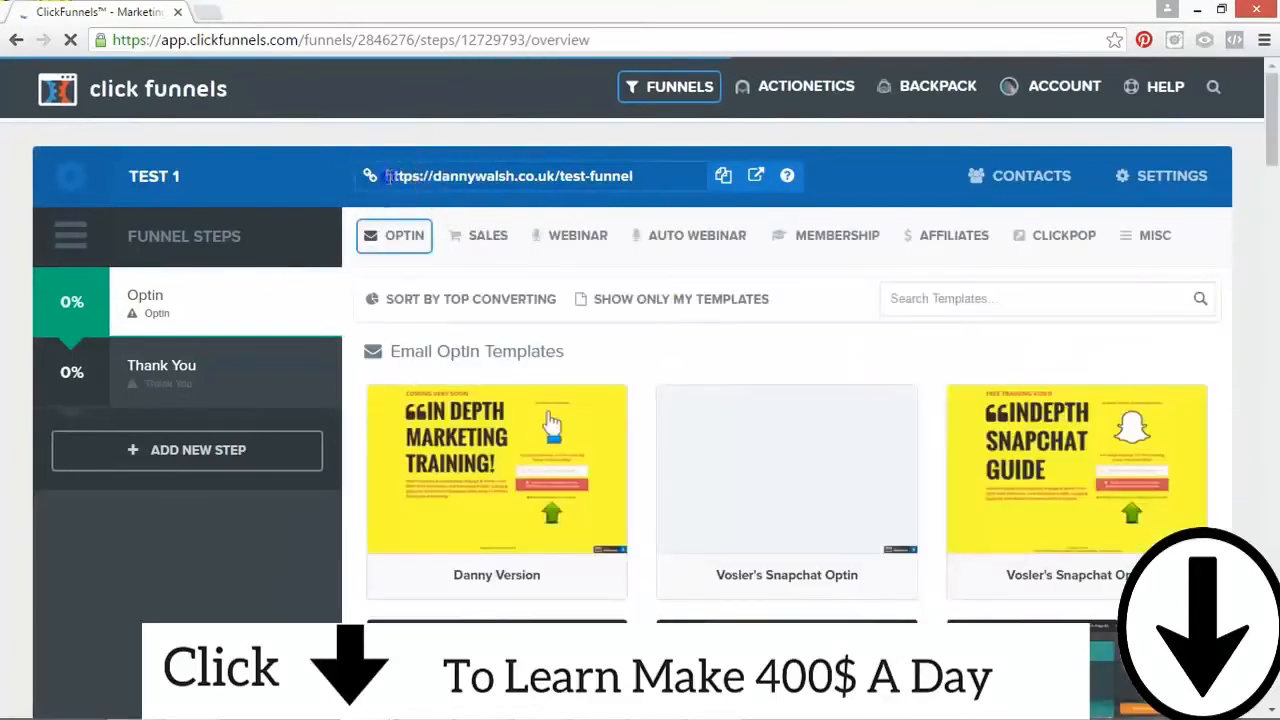
left_click_drag(390, 176, 599, 176)
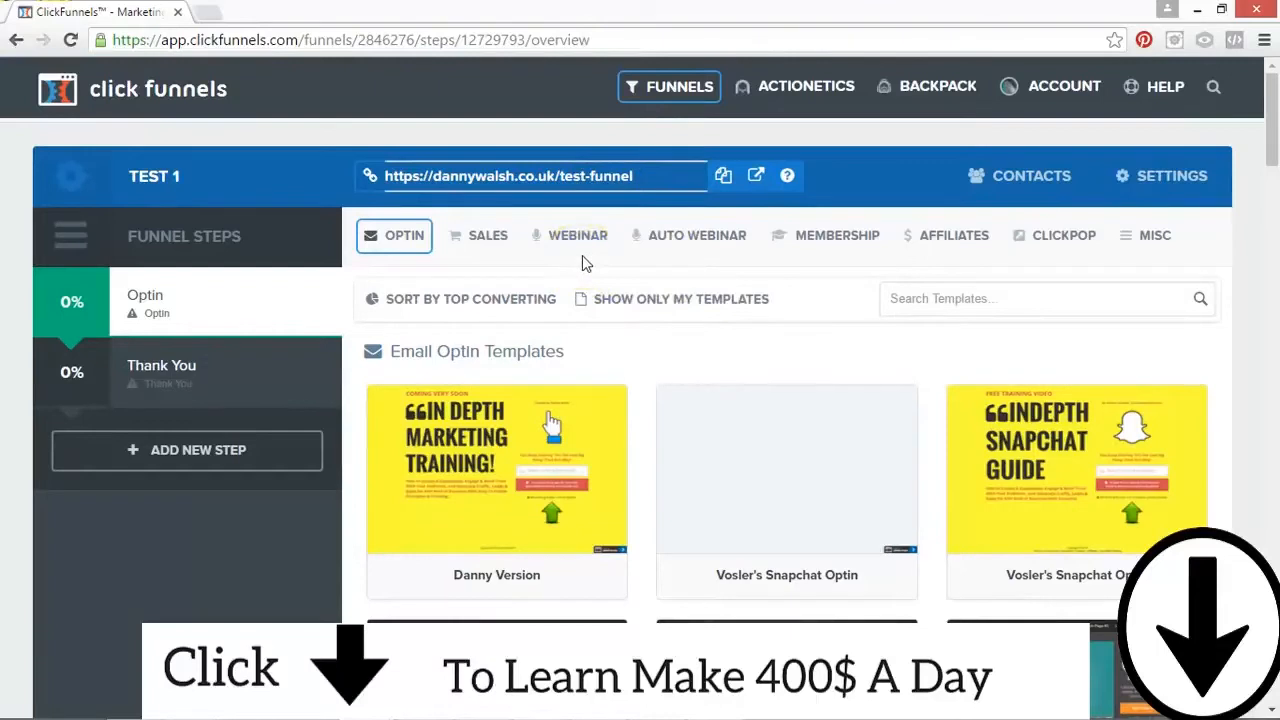
left_click(508, 338)
Step: Examine the page types offered under the Optin, Sales, Webinar, Auto Webinar, Membership, Affiliates, ClickPop and Misc template categories
left_click(404, 238)
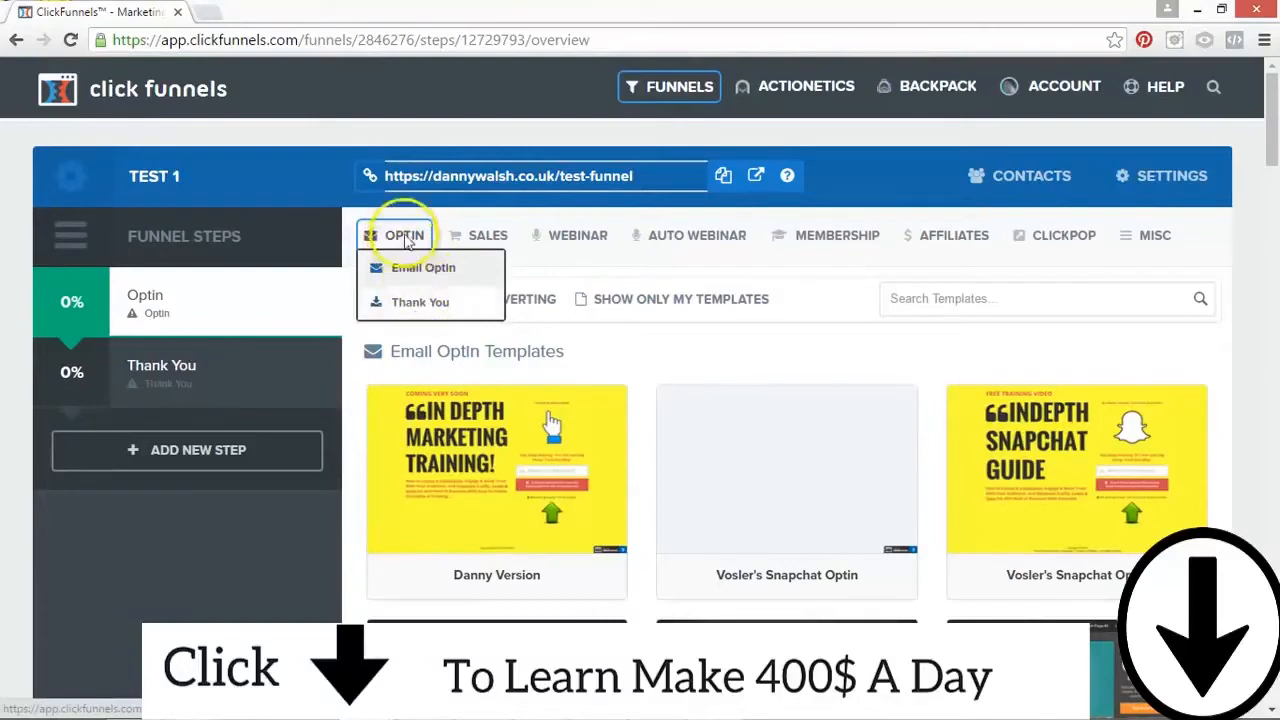
left_click(488, 246)
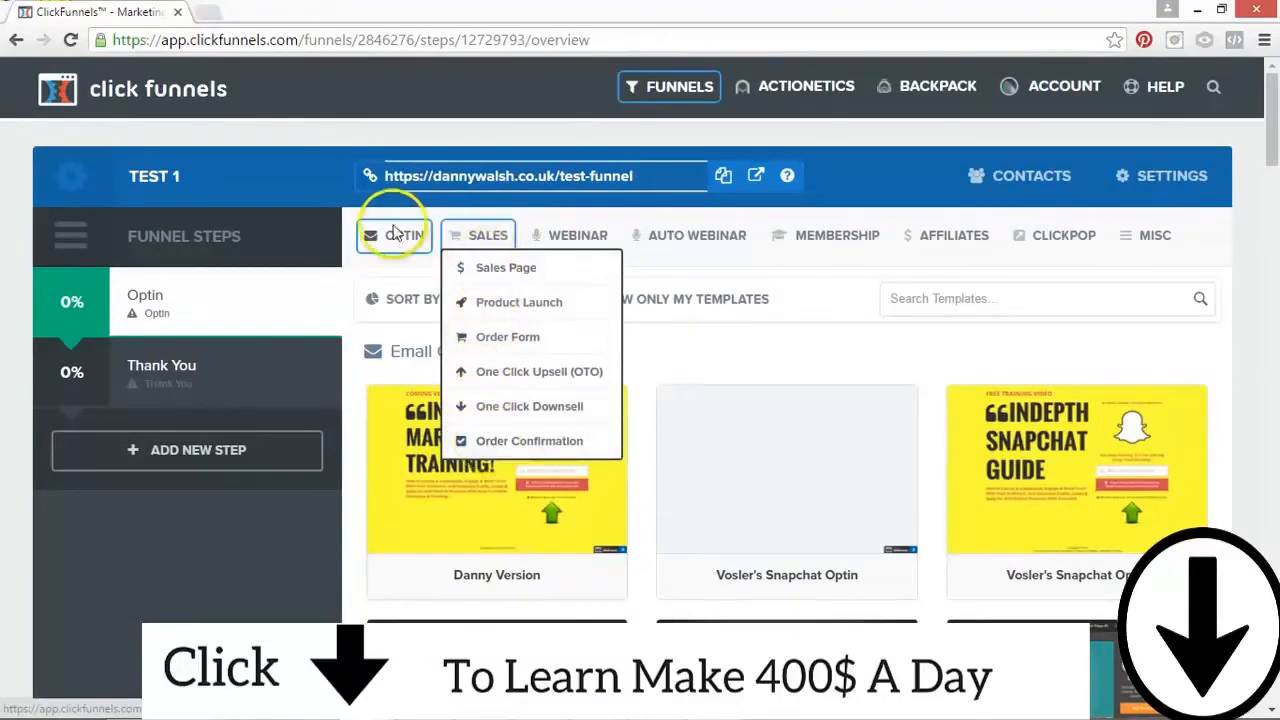
left_click(395, 234)
left_click(488, 236)
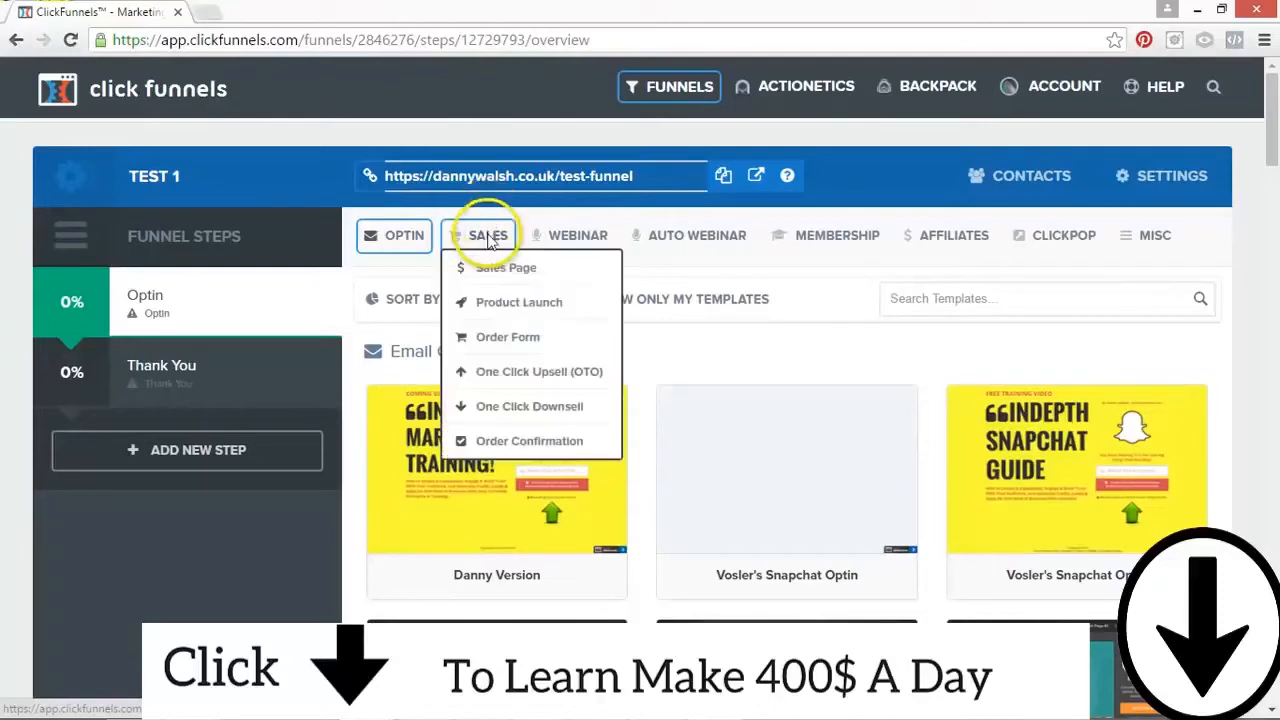
left_click(565, 237)
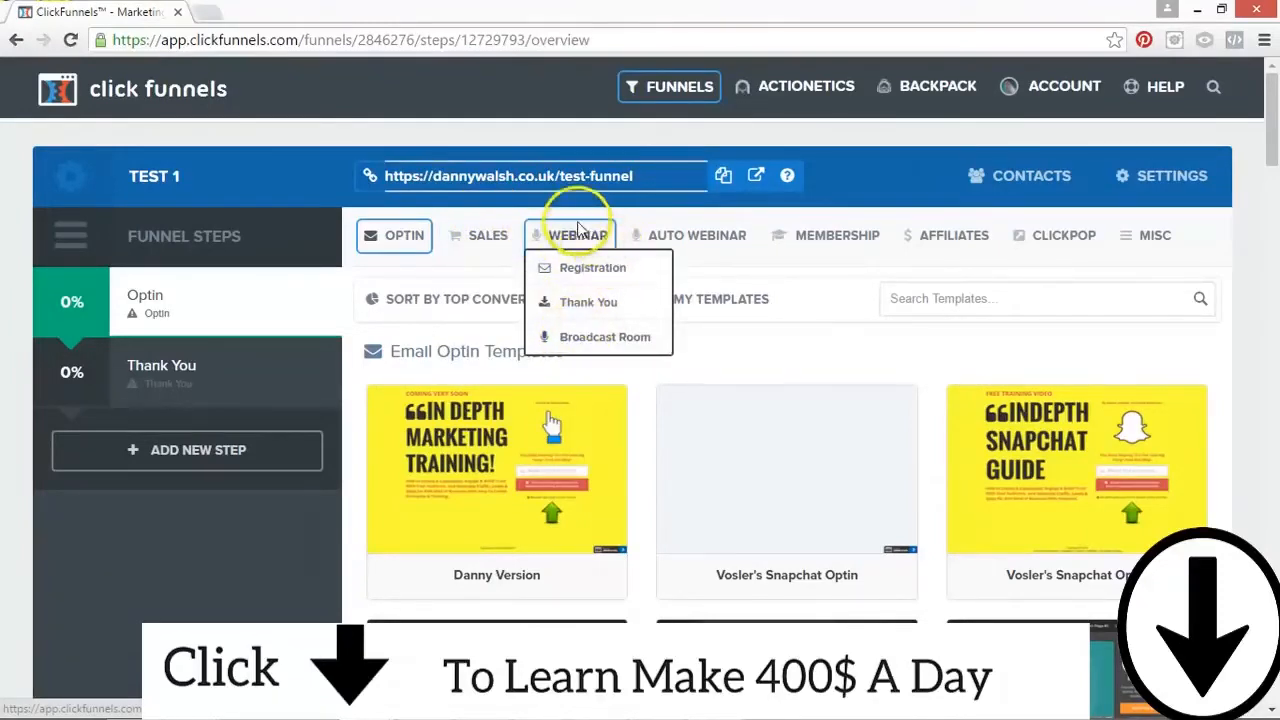
left_click(660, 235)
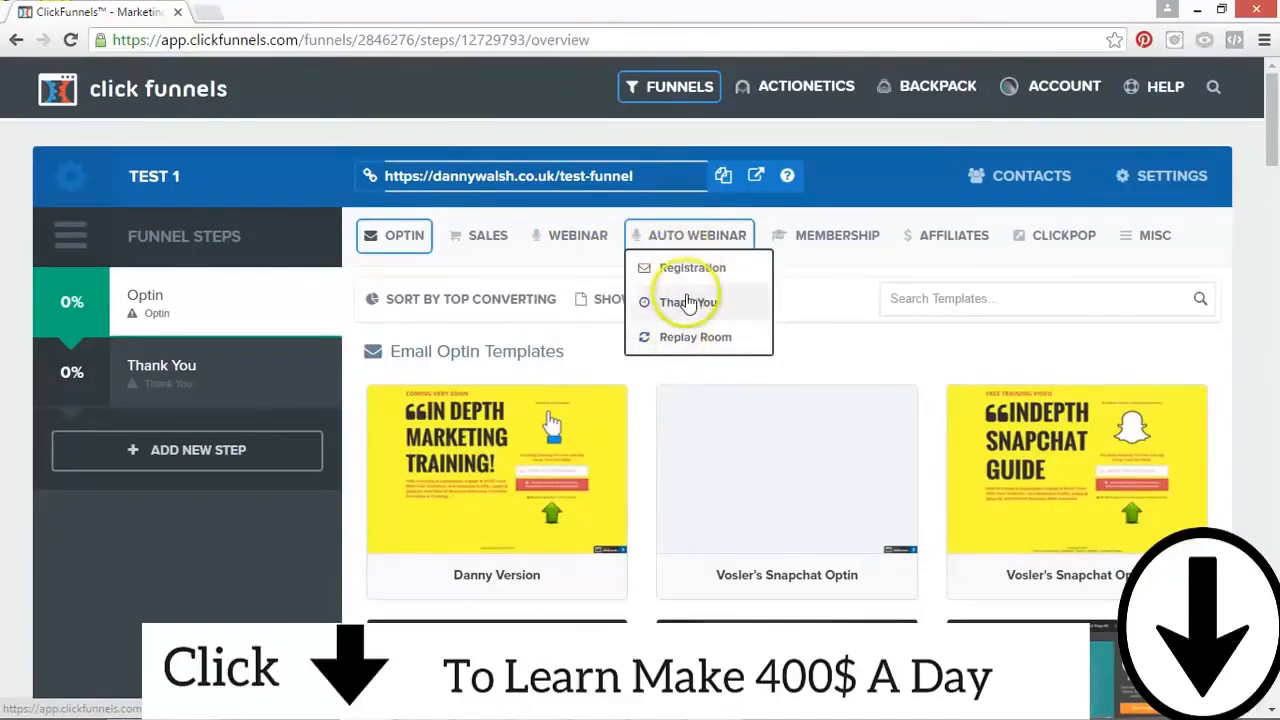
left_click(860, 242)
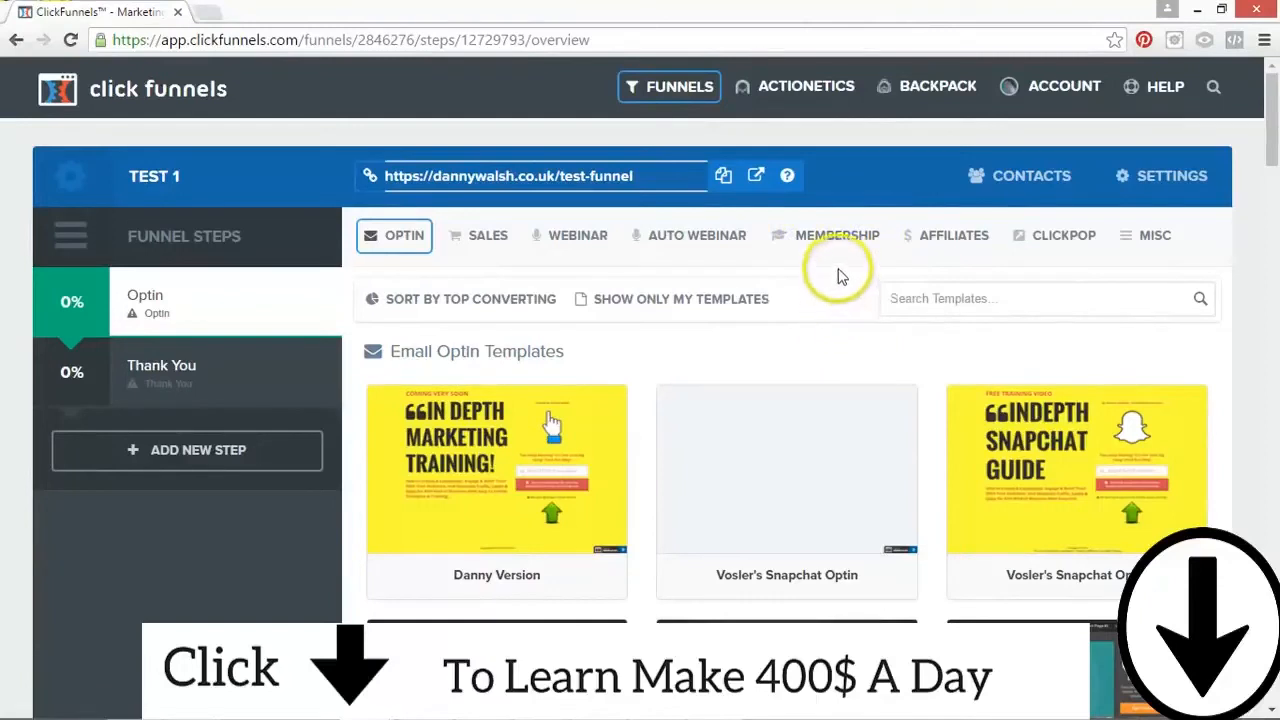
left_click(955, 237)
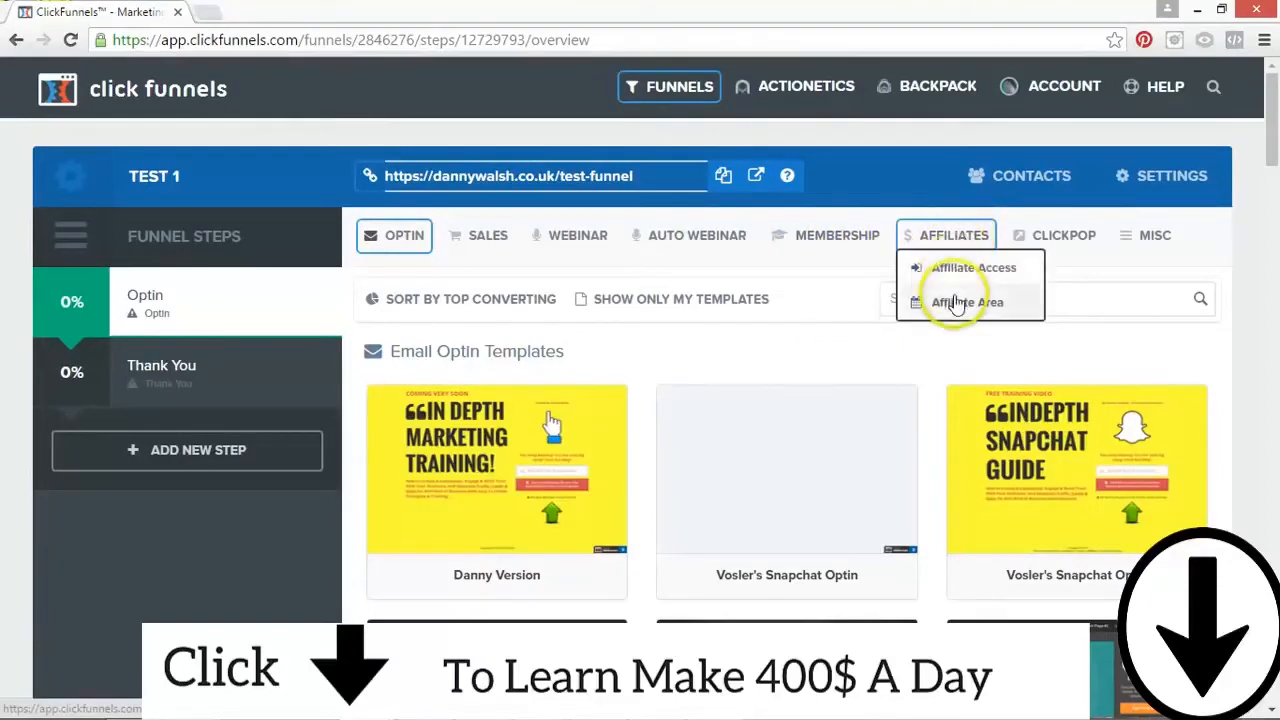
left_click(1095, 248)
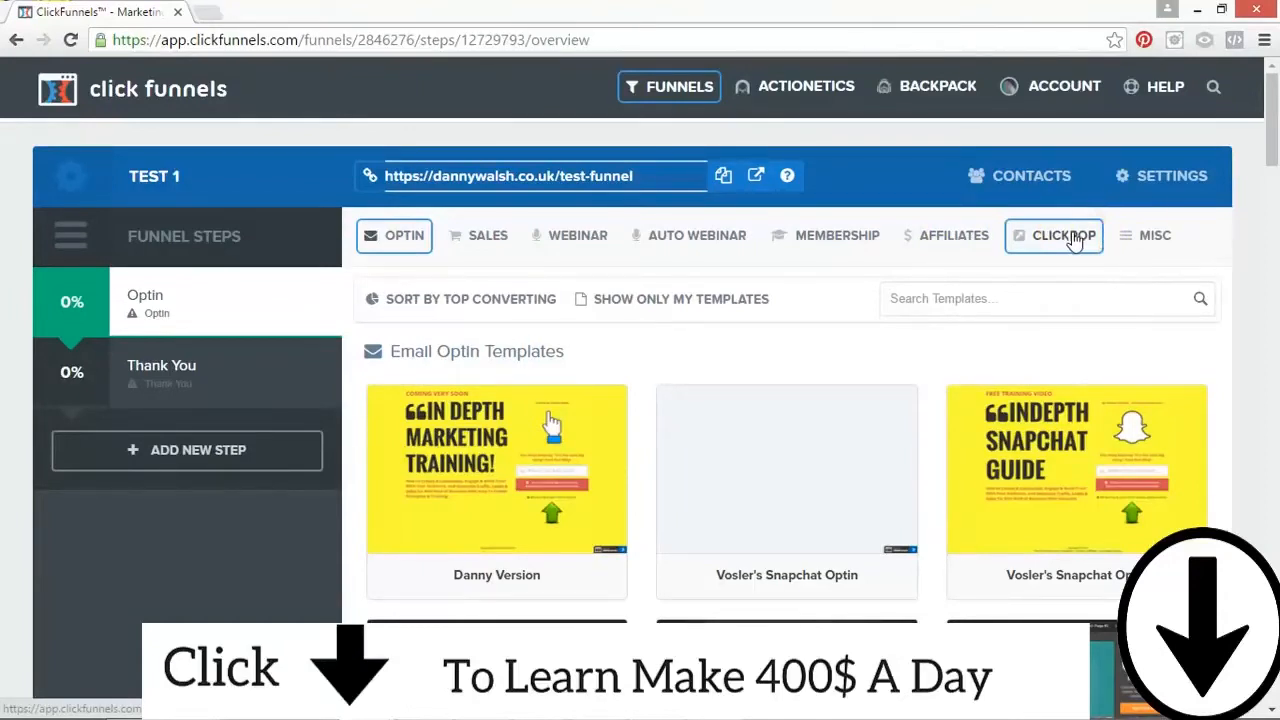
left_click(1150, 245)
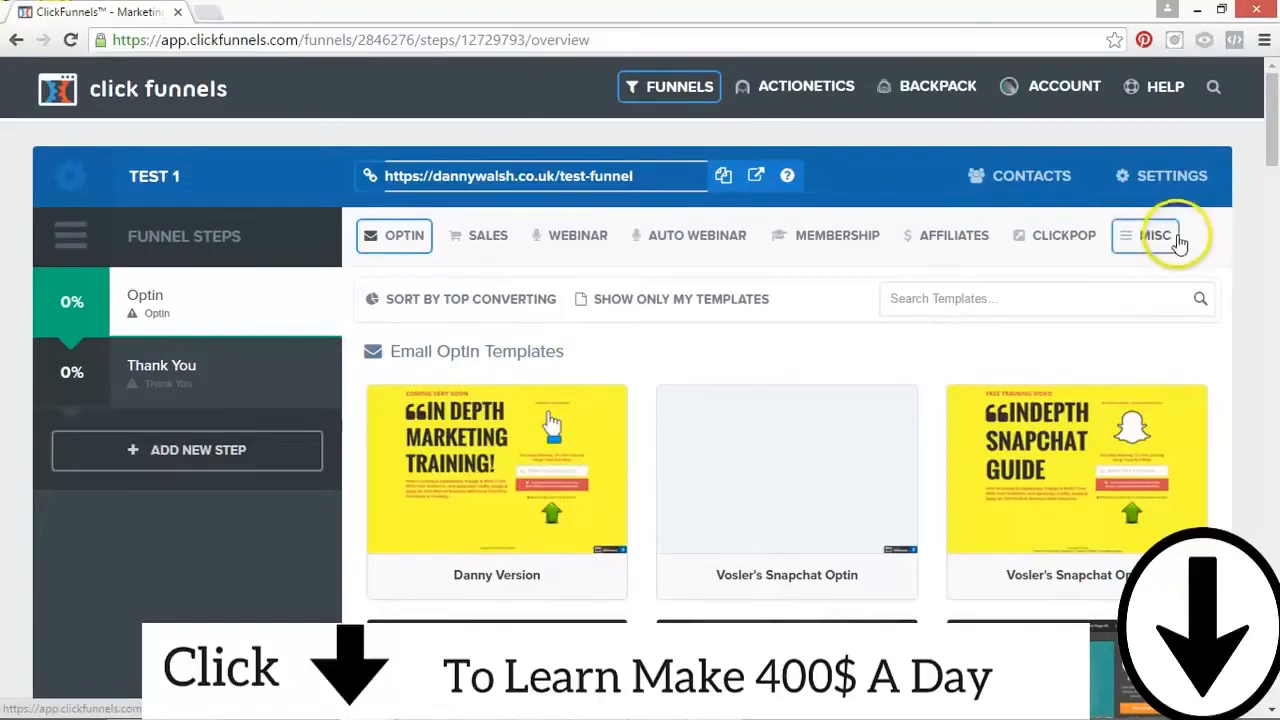
left_click(463, 238)
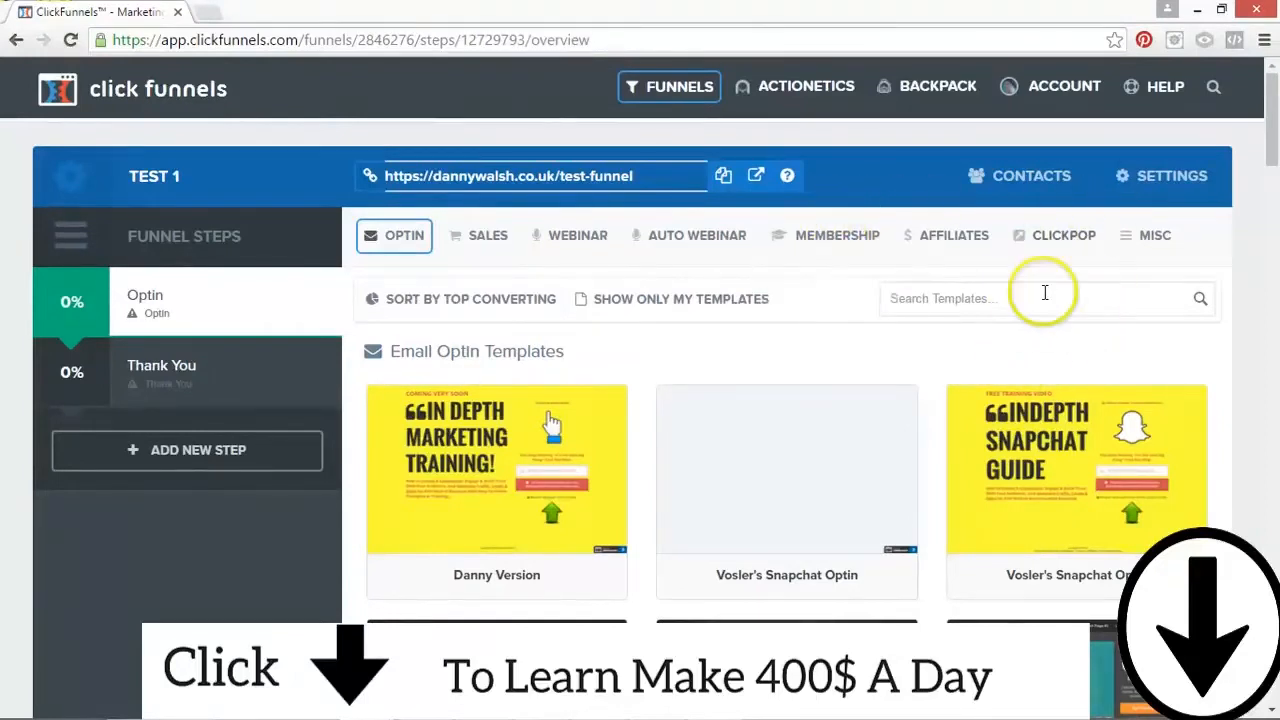
Step: Browse the Email Optin templates and select the Optin Blank Start template for the Optin step
mouse_move(760, 435)
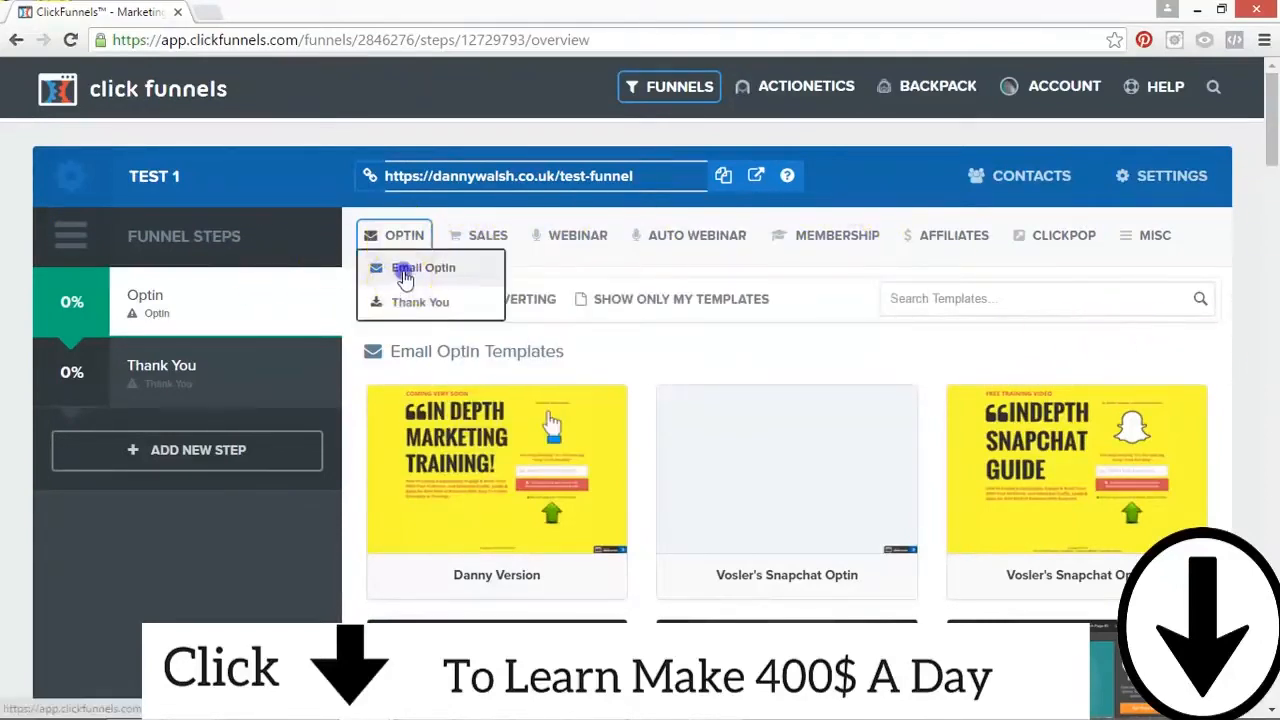
left_click(364, 266)
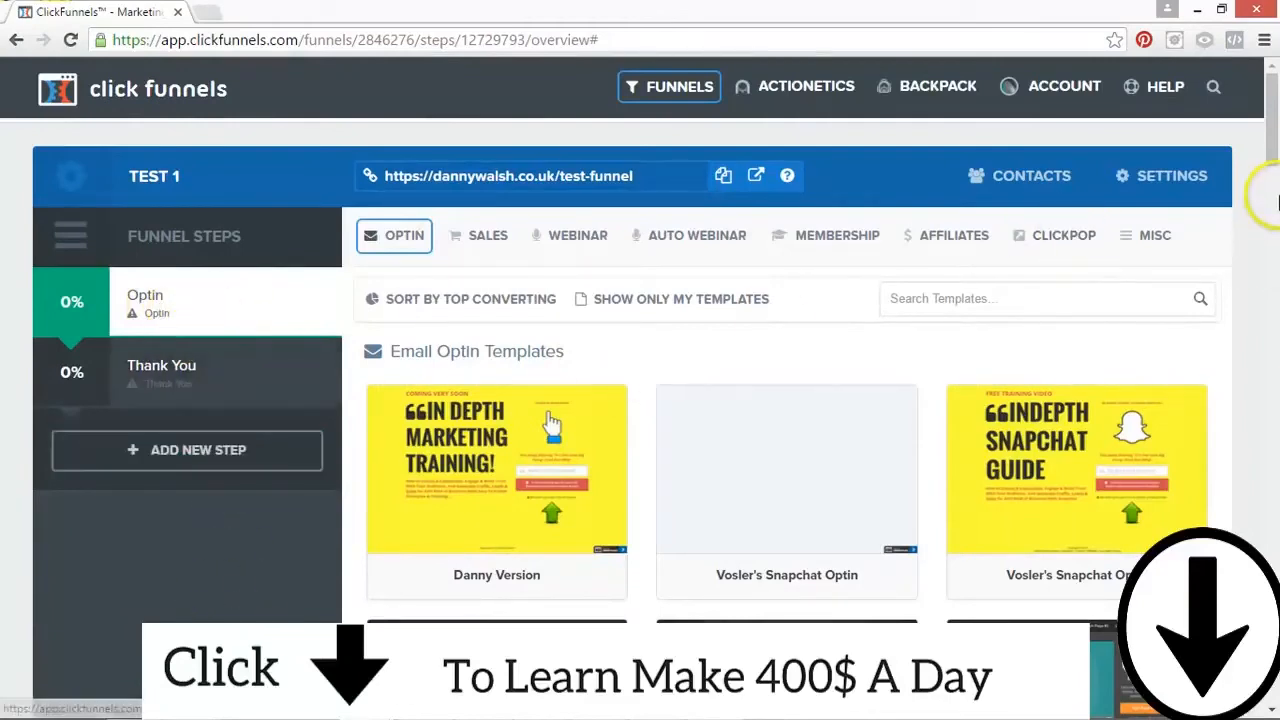
left_click_drag(1269, 194, 1262, 342)
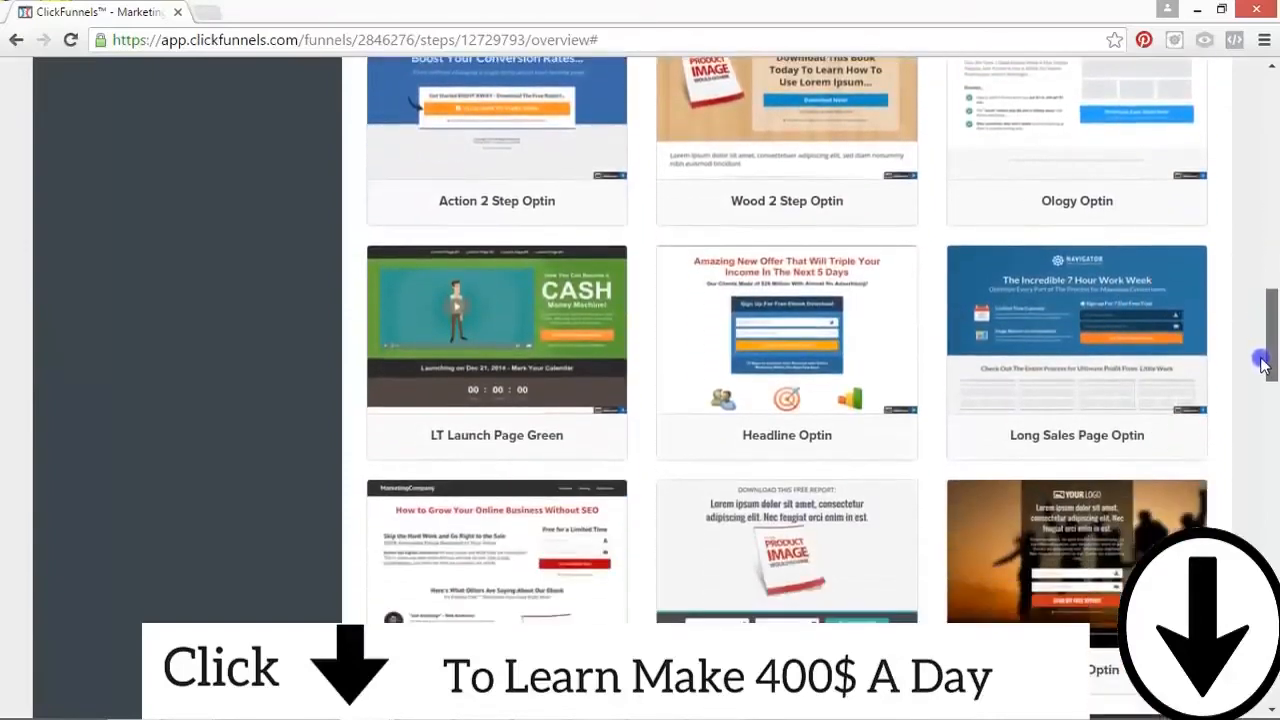
left_click_drag(1262, 373, 1262, 390)
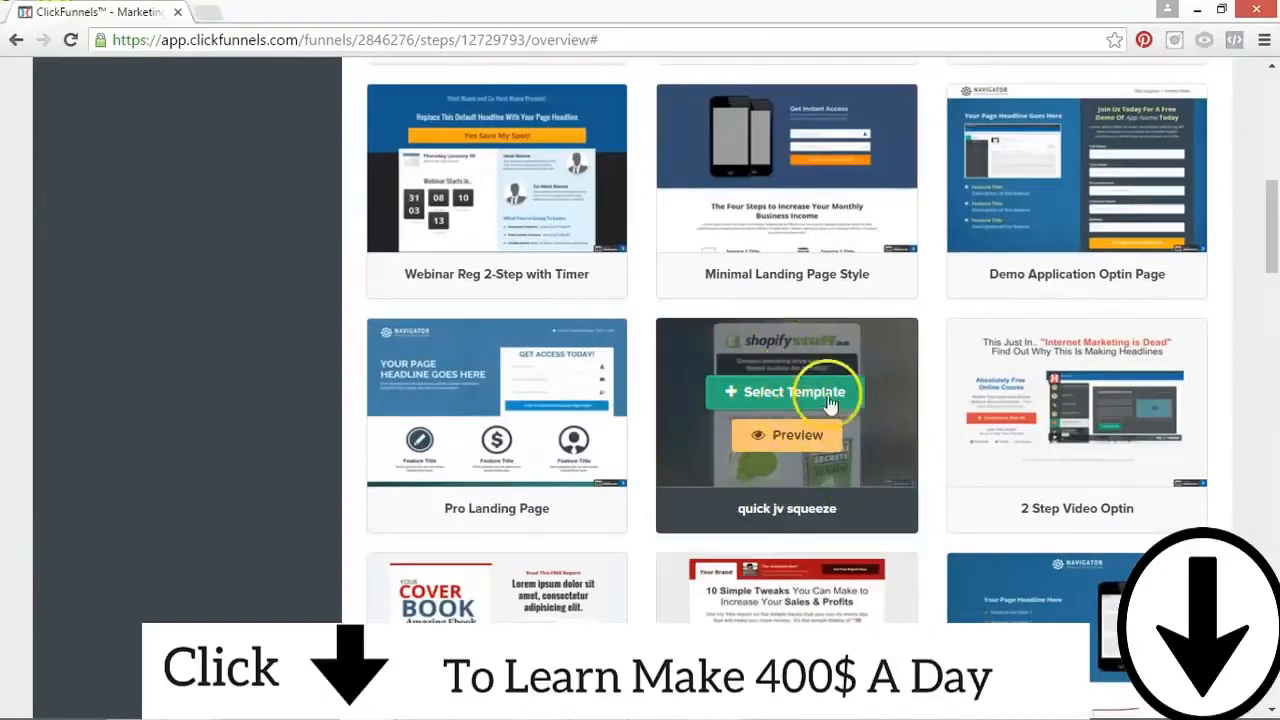
scroll(1240, 217, "up", 3)
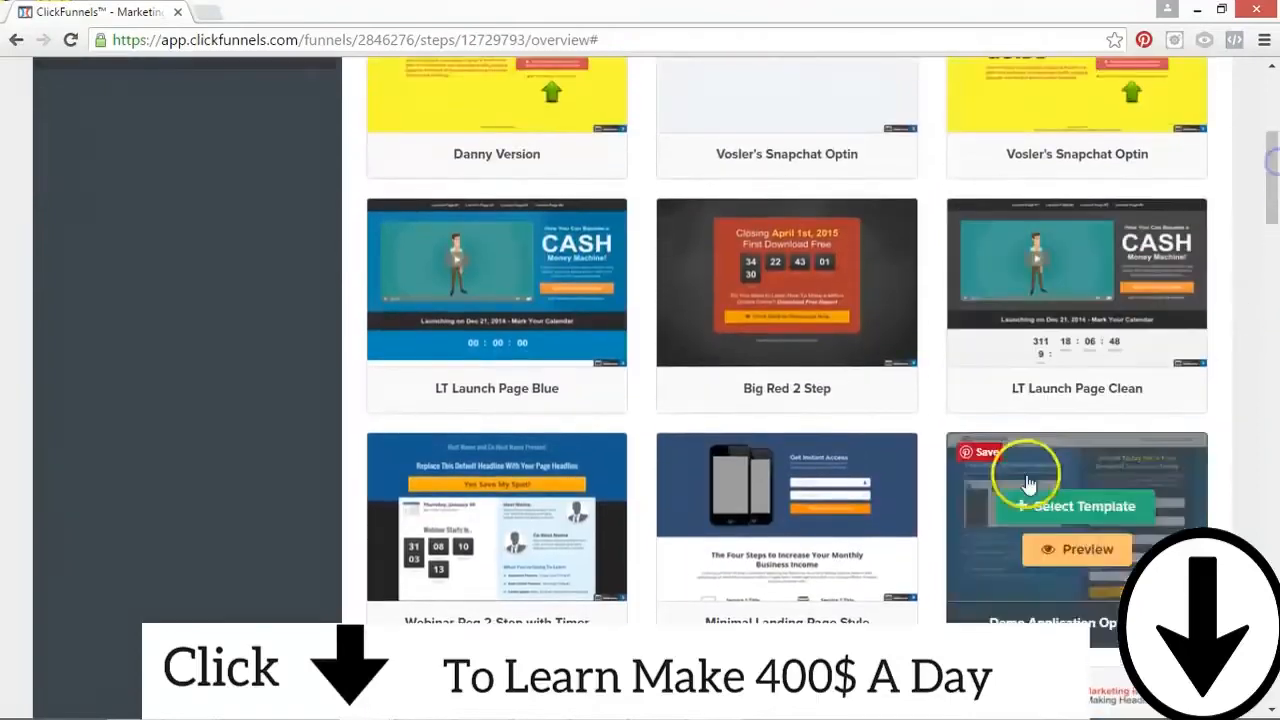
scroll(1265, 175, "up", 2)
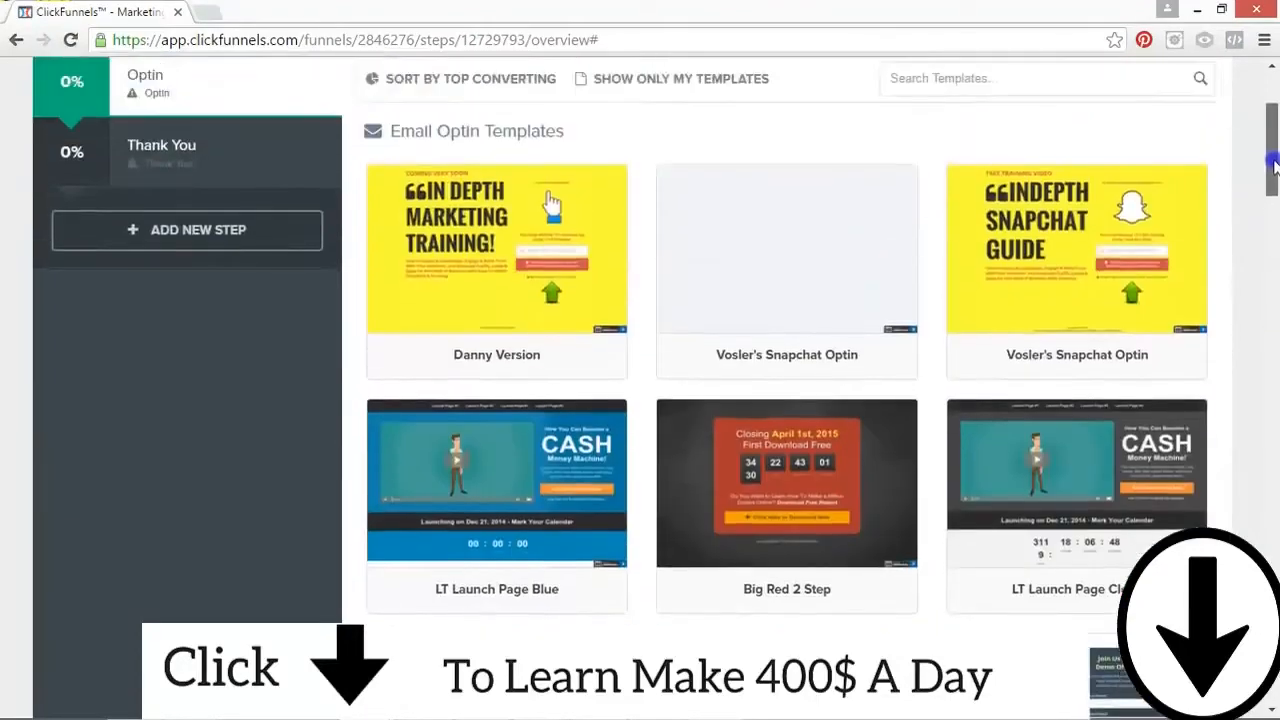
left_click_drag(1274, 165, 1270, 650)
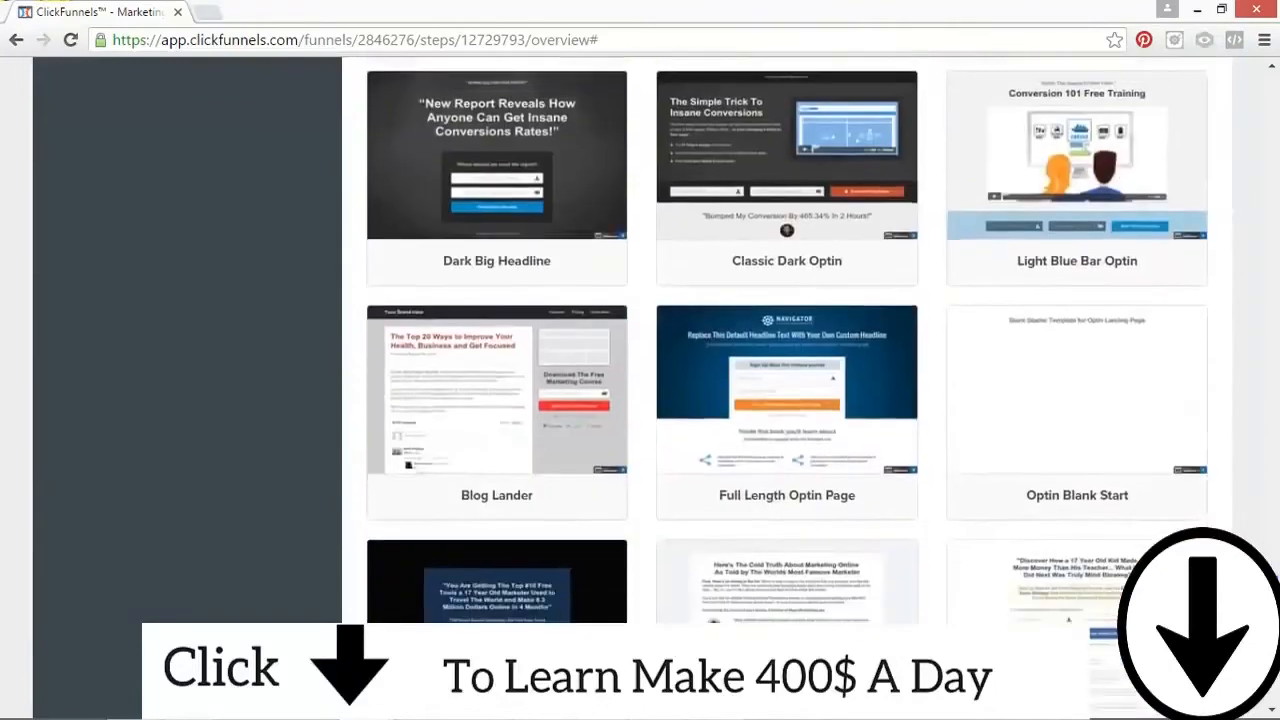
left_click(1070, 383)
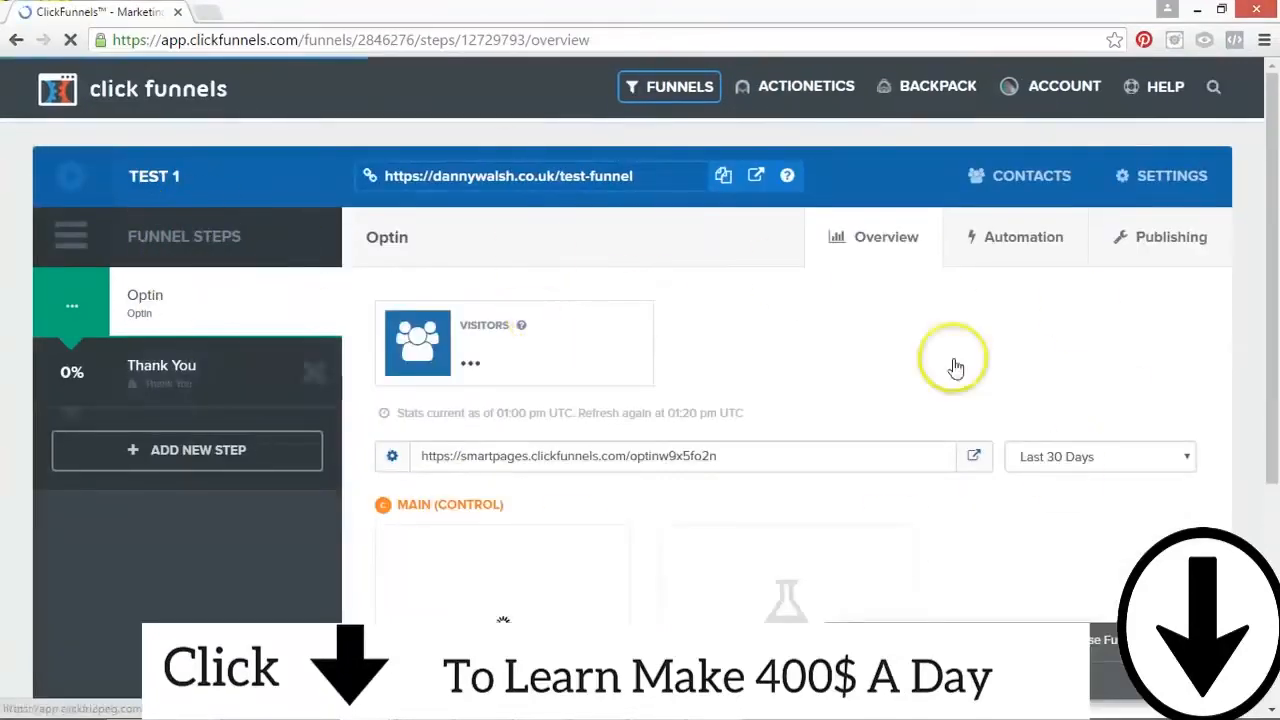
Step: Examine the Optin step's overview and compare the funnel's main URL with the step's own page URL
scroll(1275, 130, "down", 2)
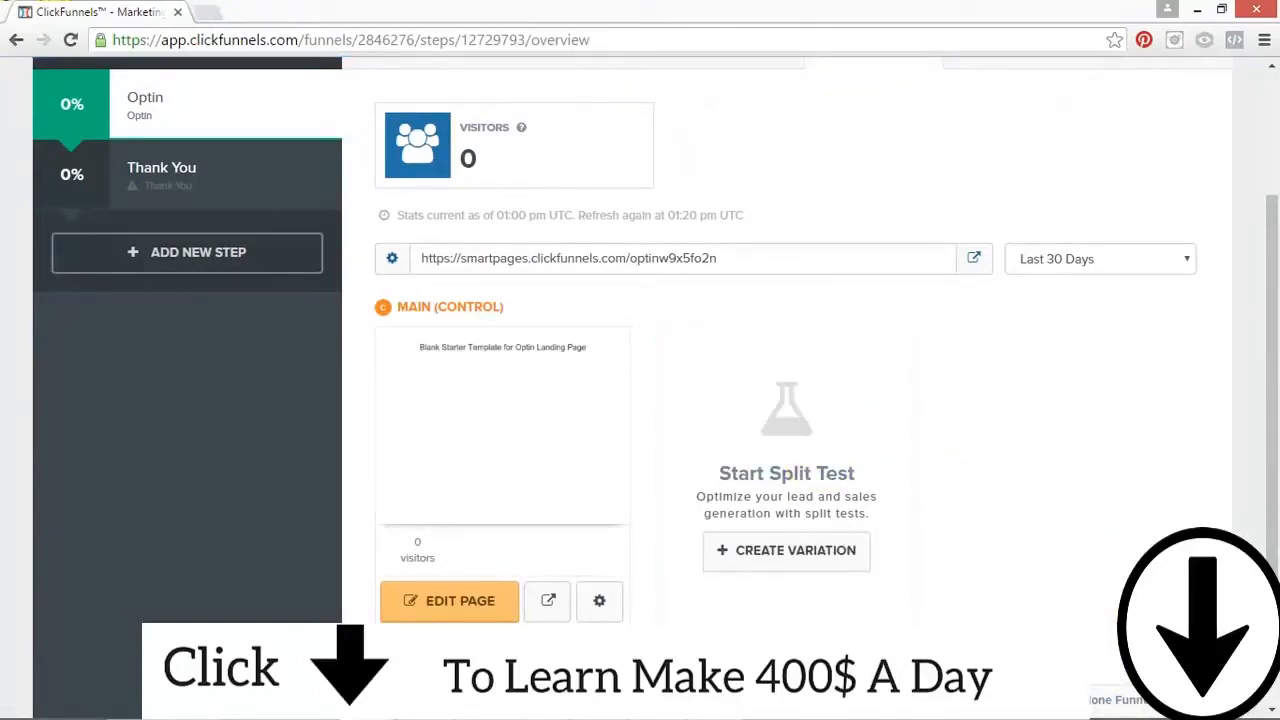
scroll(883, 332, "up", 2)
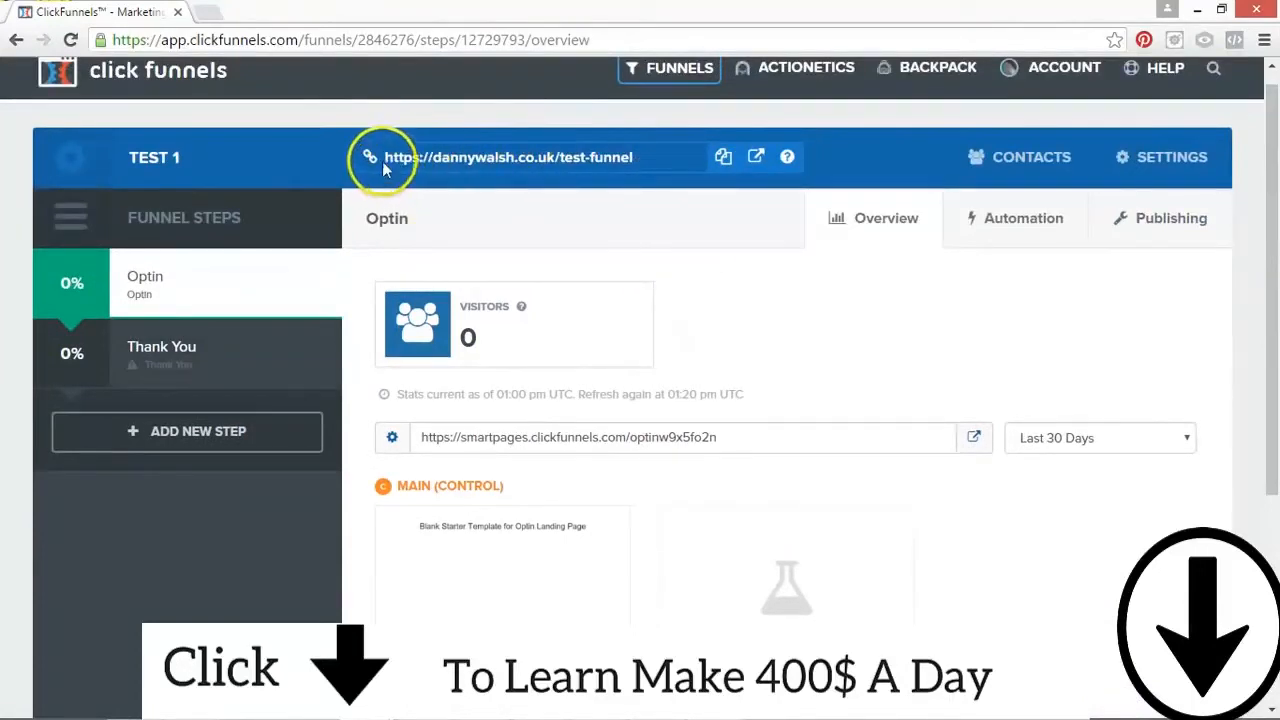
left_click(642, 158)
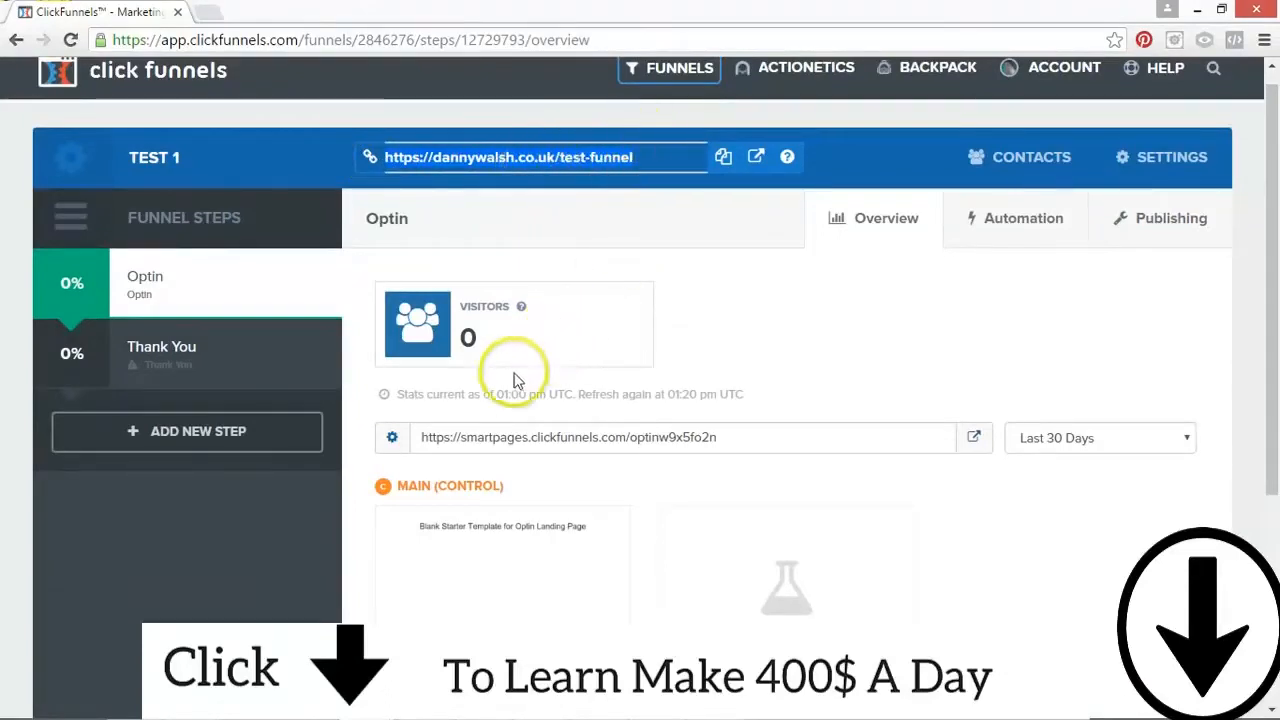
left_click(425, 437)
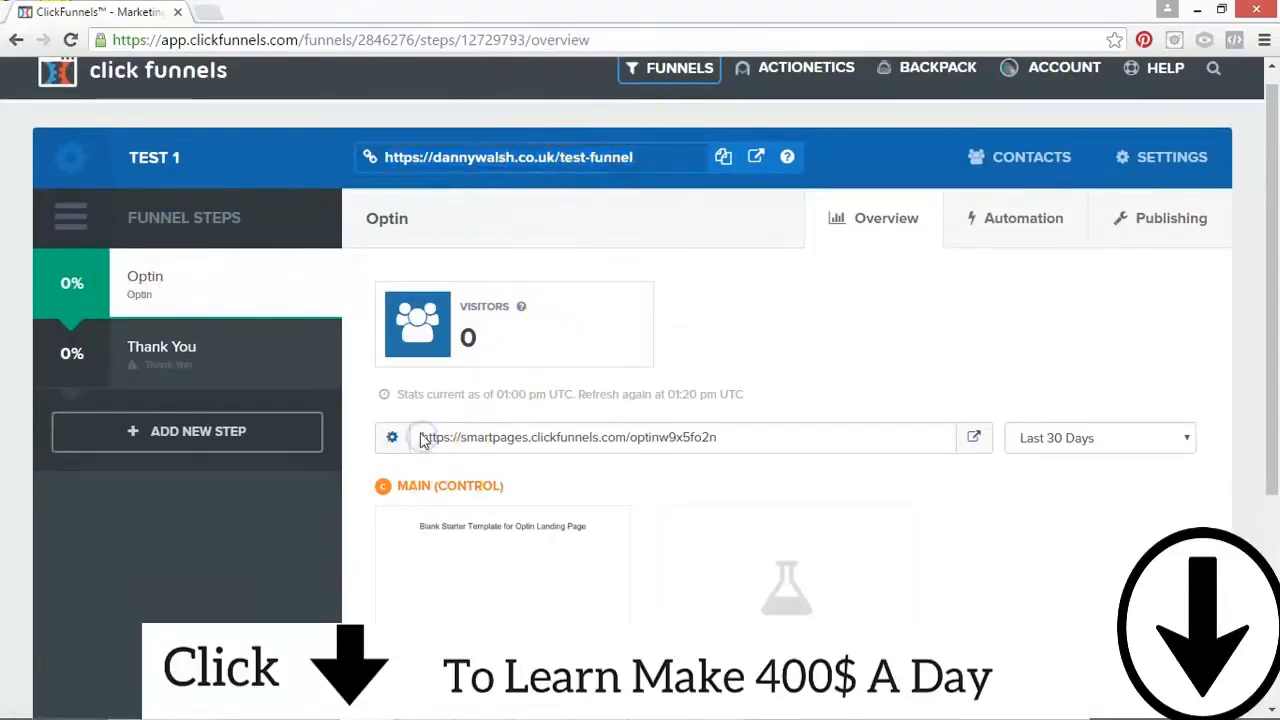
left_click_drag(422, 440, 694, 443)
left_click(317, 306)
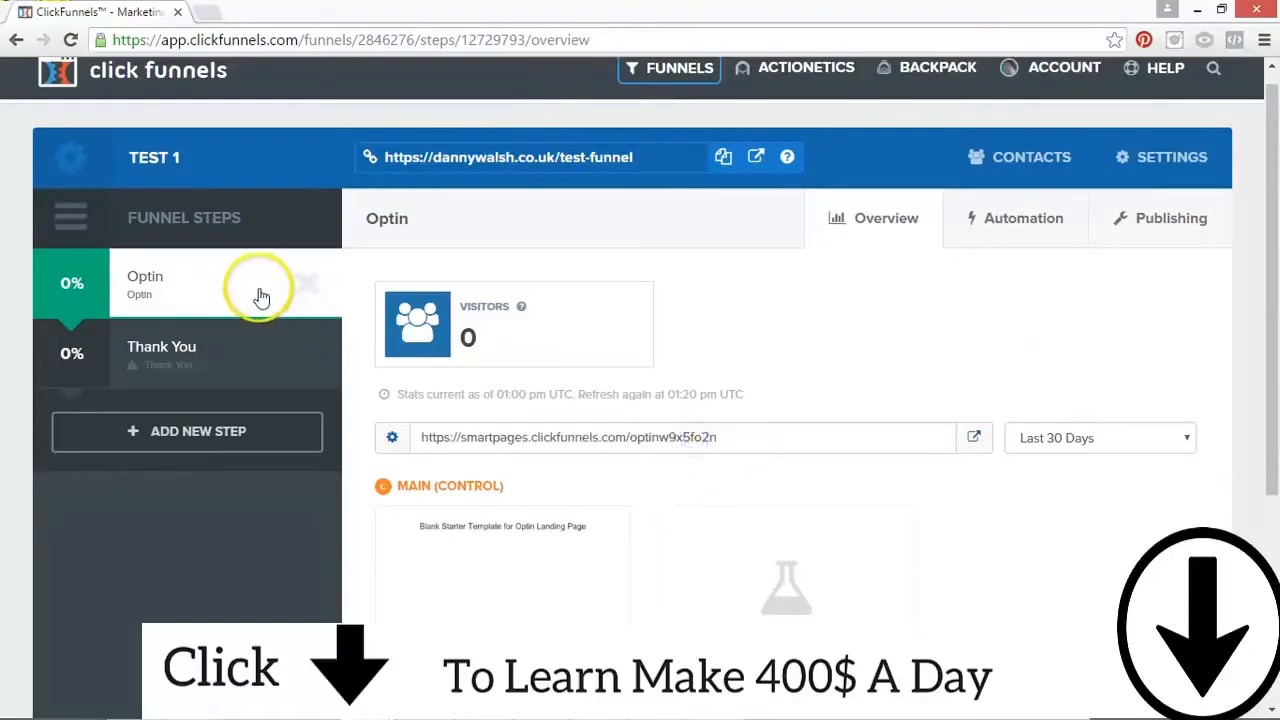
left_click(541, 437)
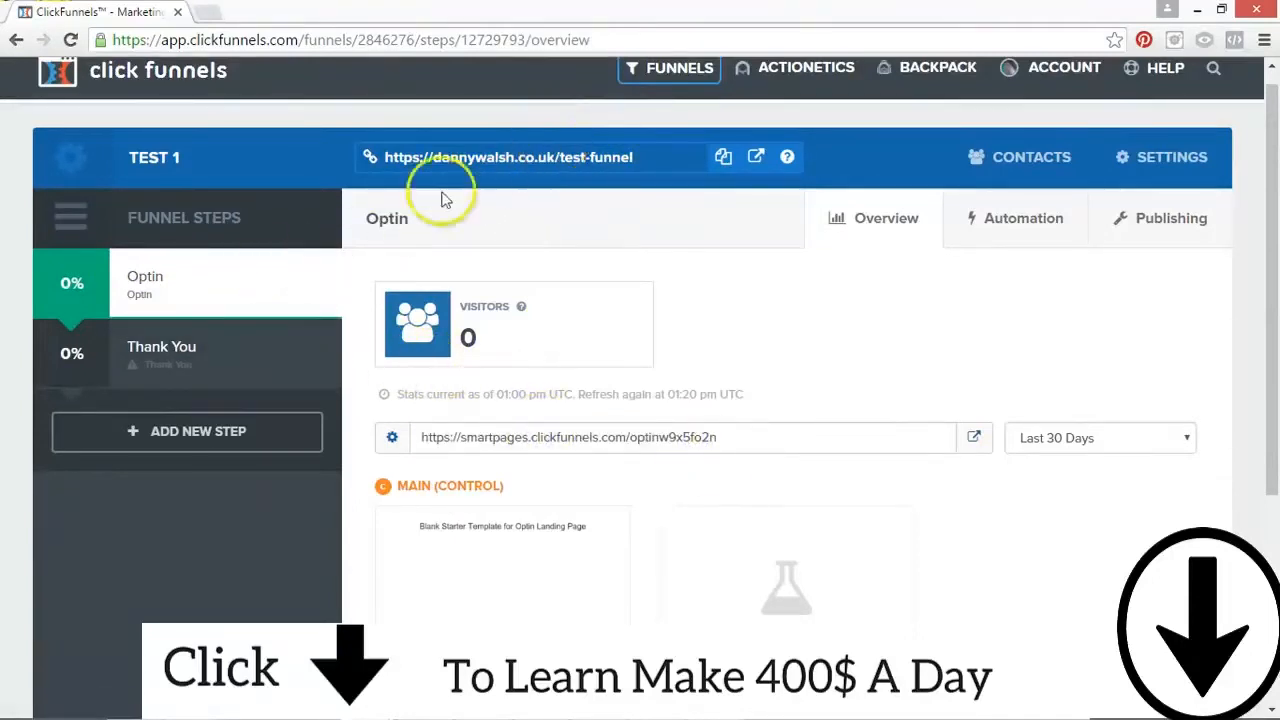
left_click(495, 157)
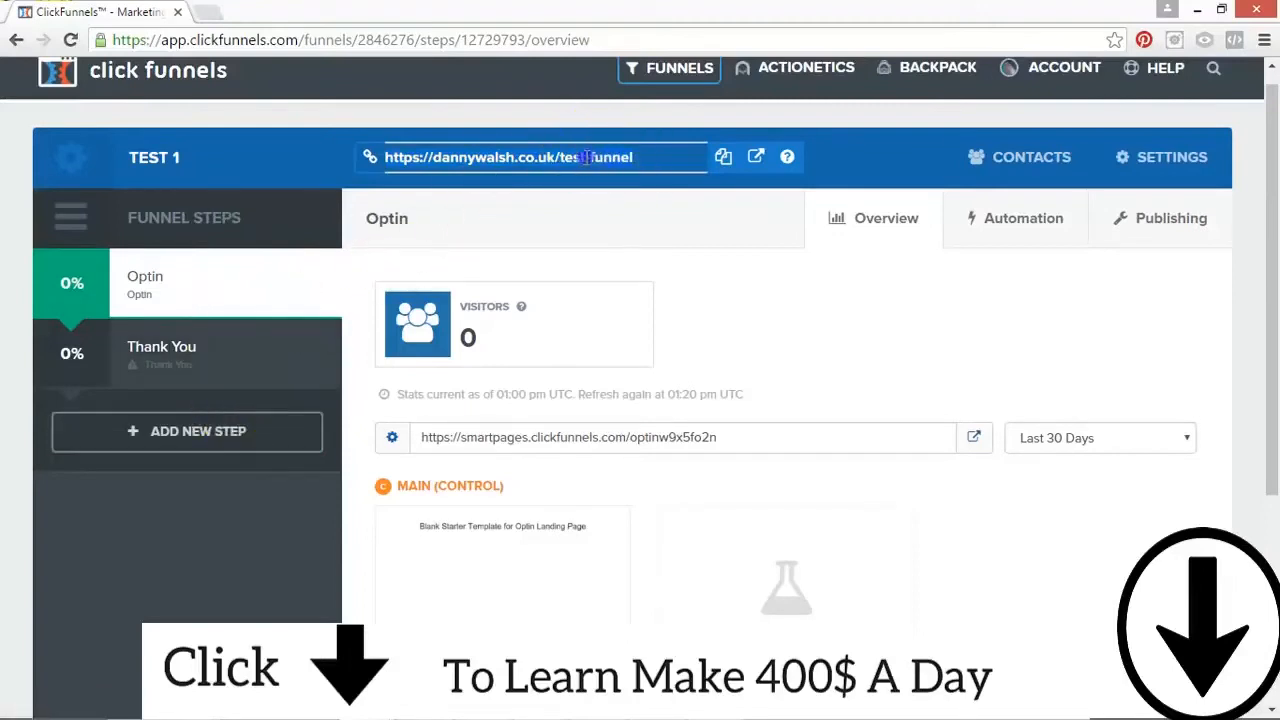
left_click(371, 157)
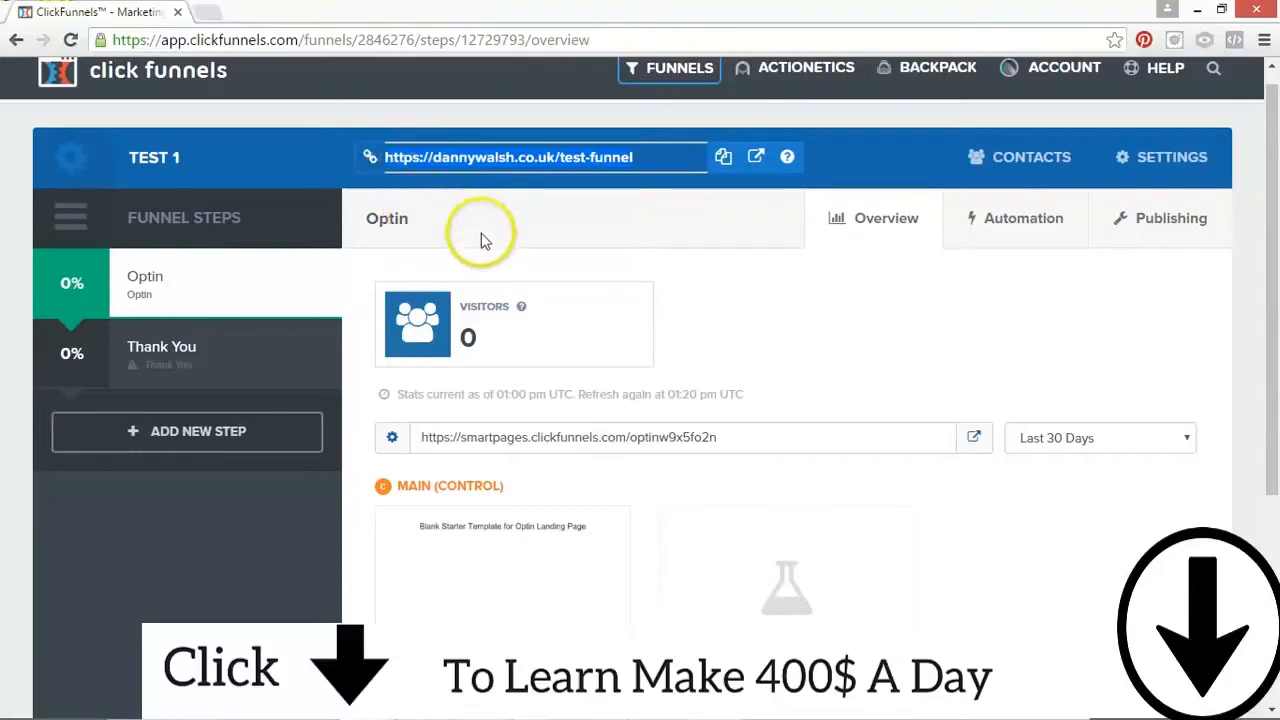
left_click(474, 150)
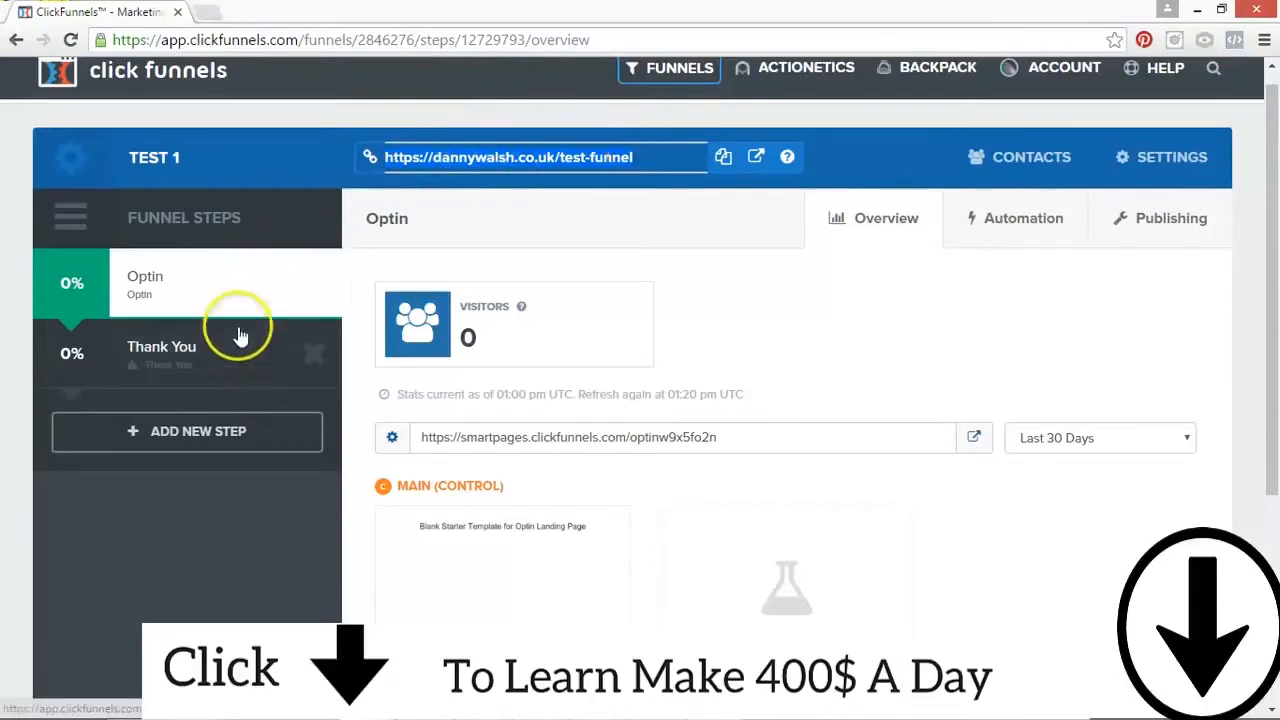
left_click(448, 437)
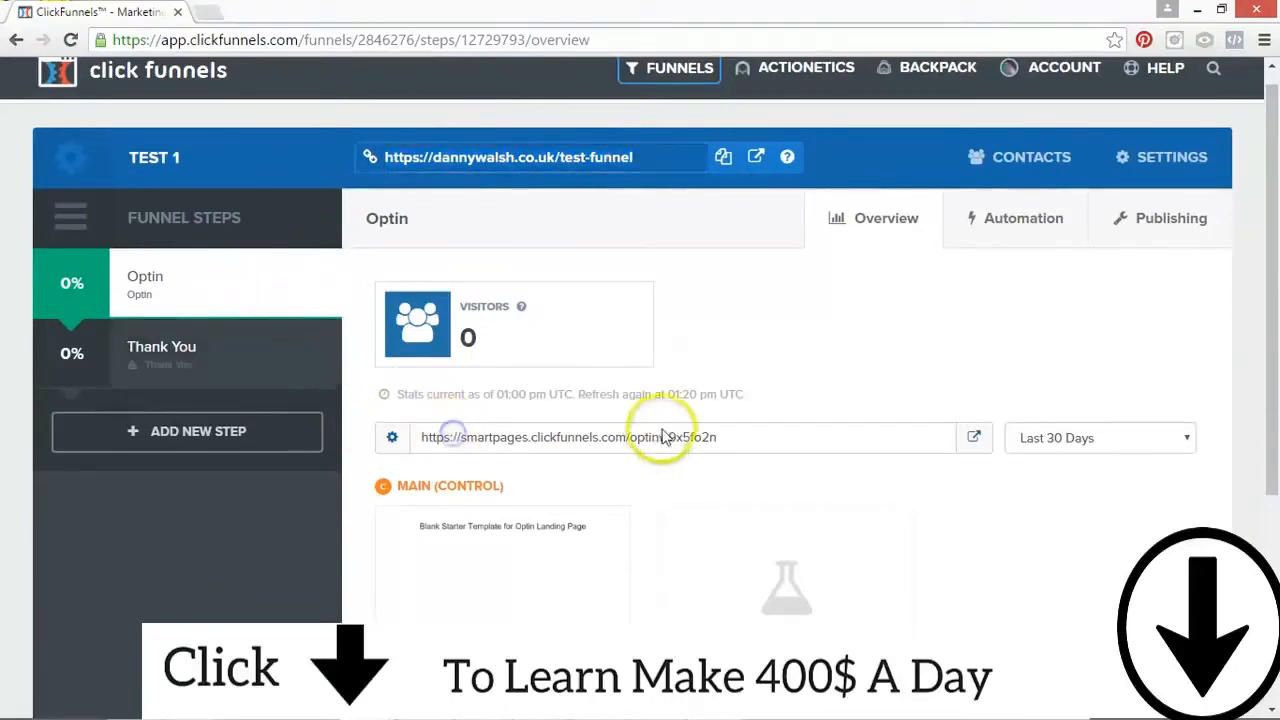
Step: Set the Optin step's domain to the one in the funnel's main URL and its path to test-funnel-welcome-page, and update the step
left_click(392, 438)
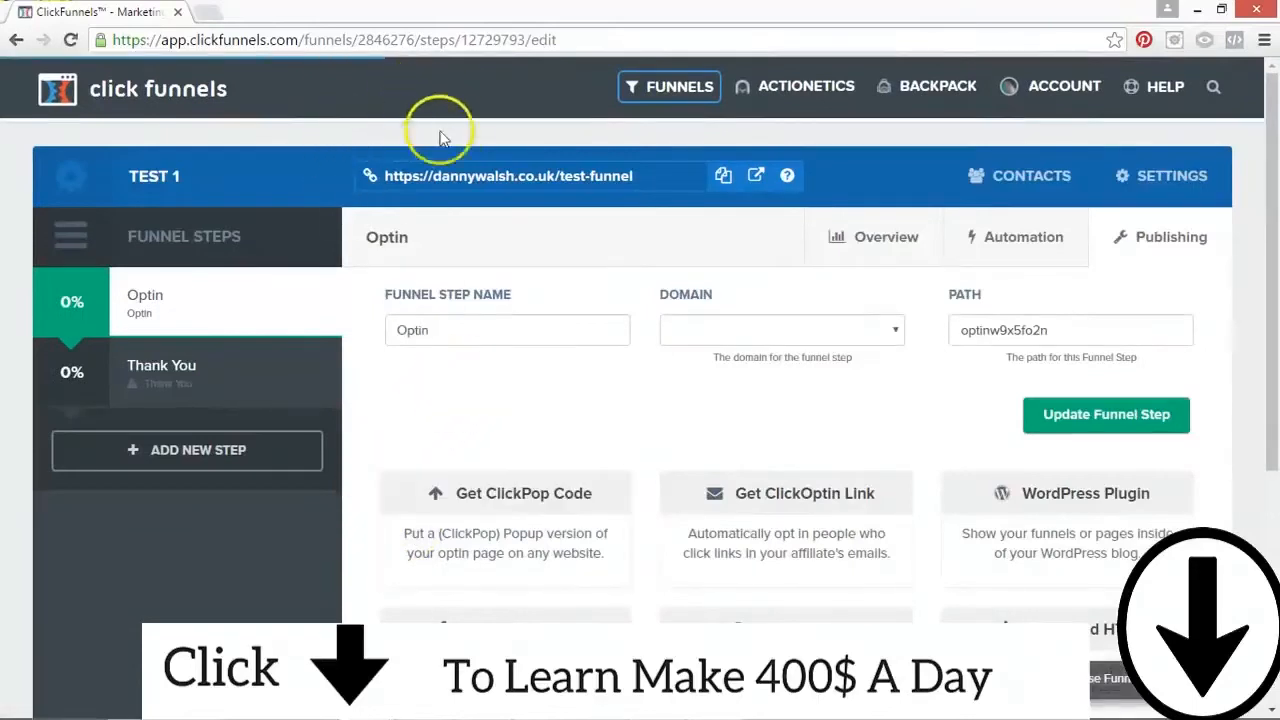
left_click(514, 181)
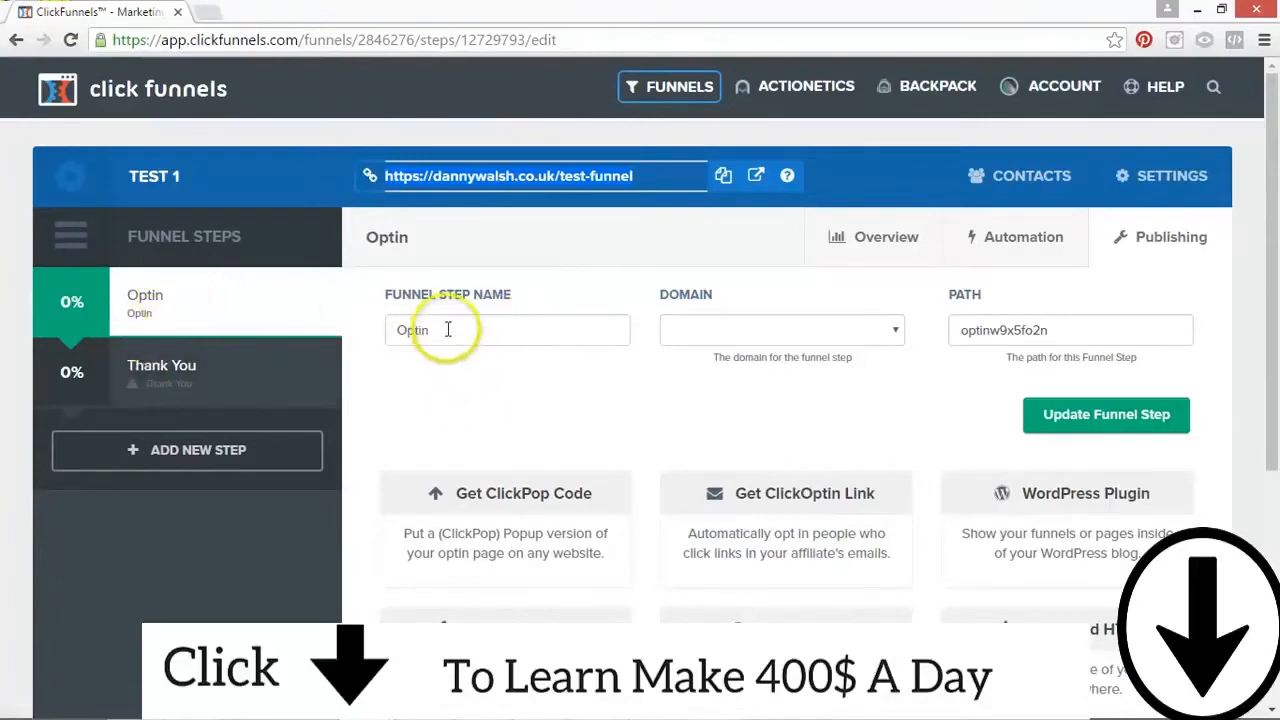
double_click(412, 330)
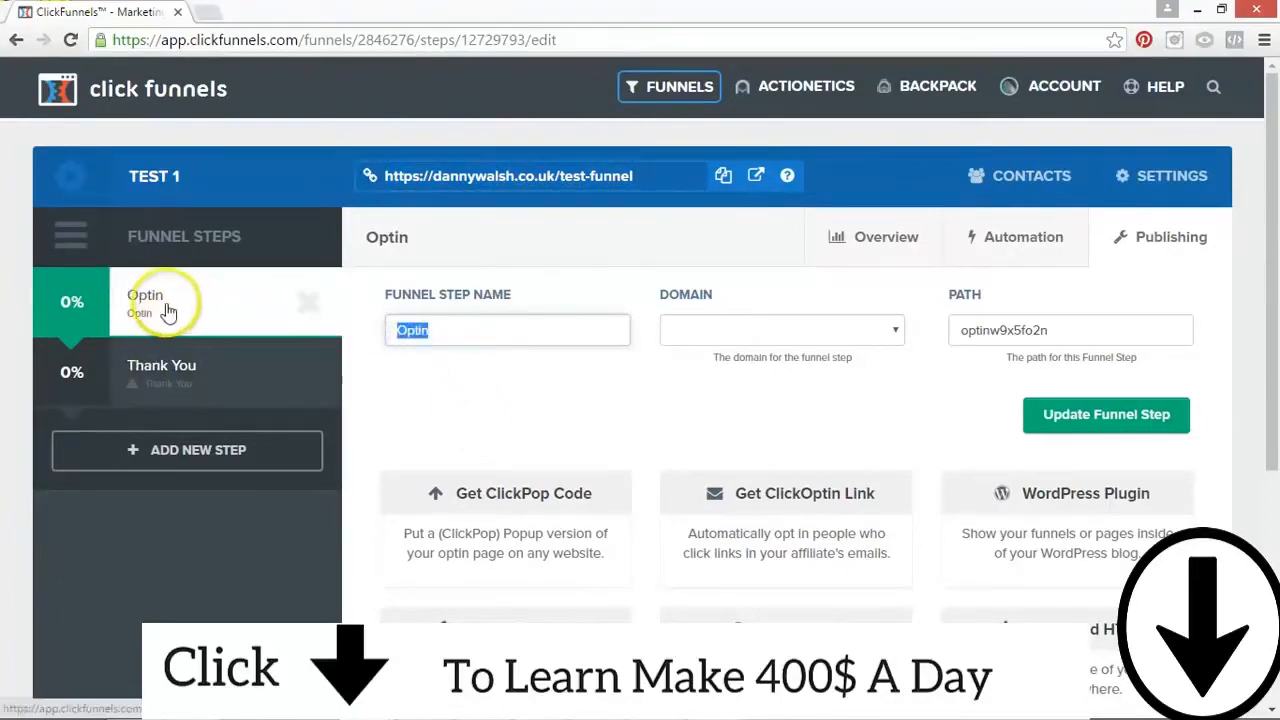
left_click(727, 322)
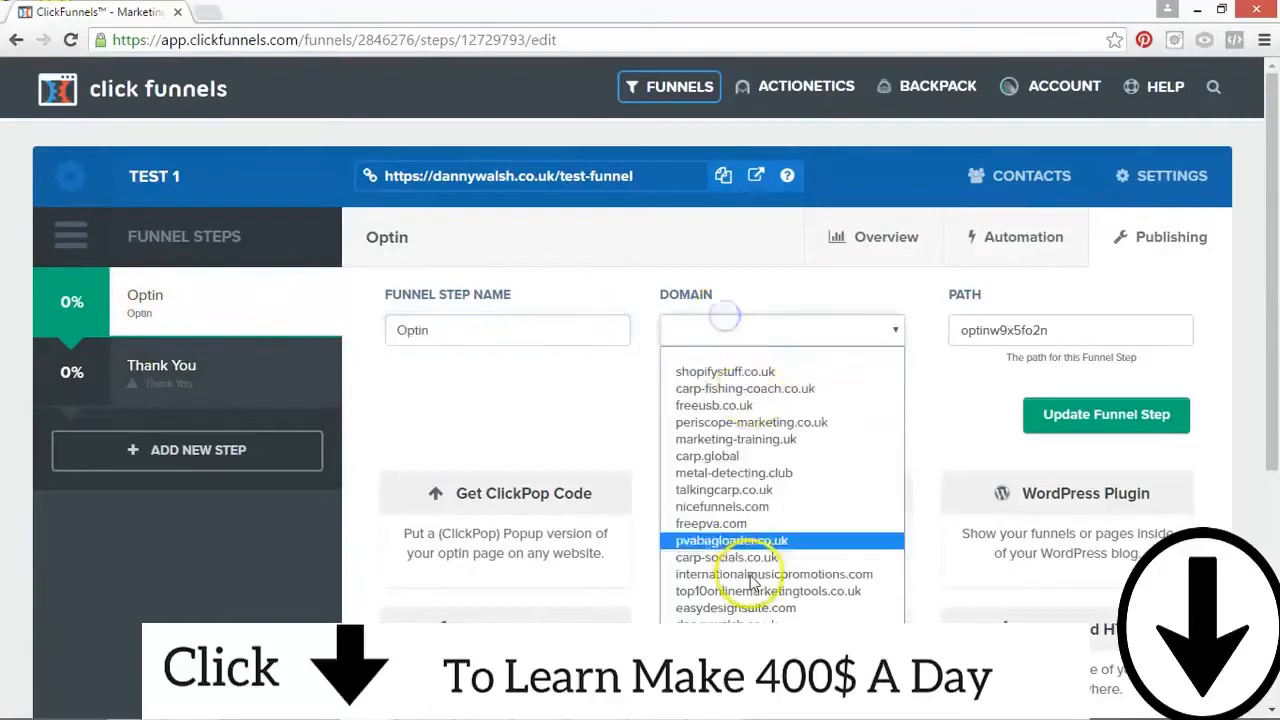
left_click(757, 598)
left_click_drag(1058, 345, 945, 331)
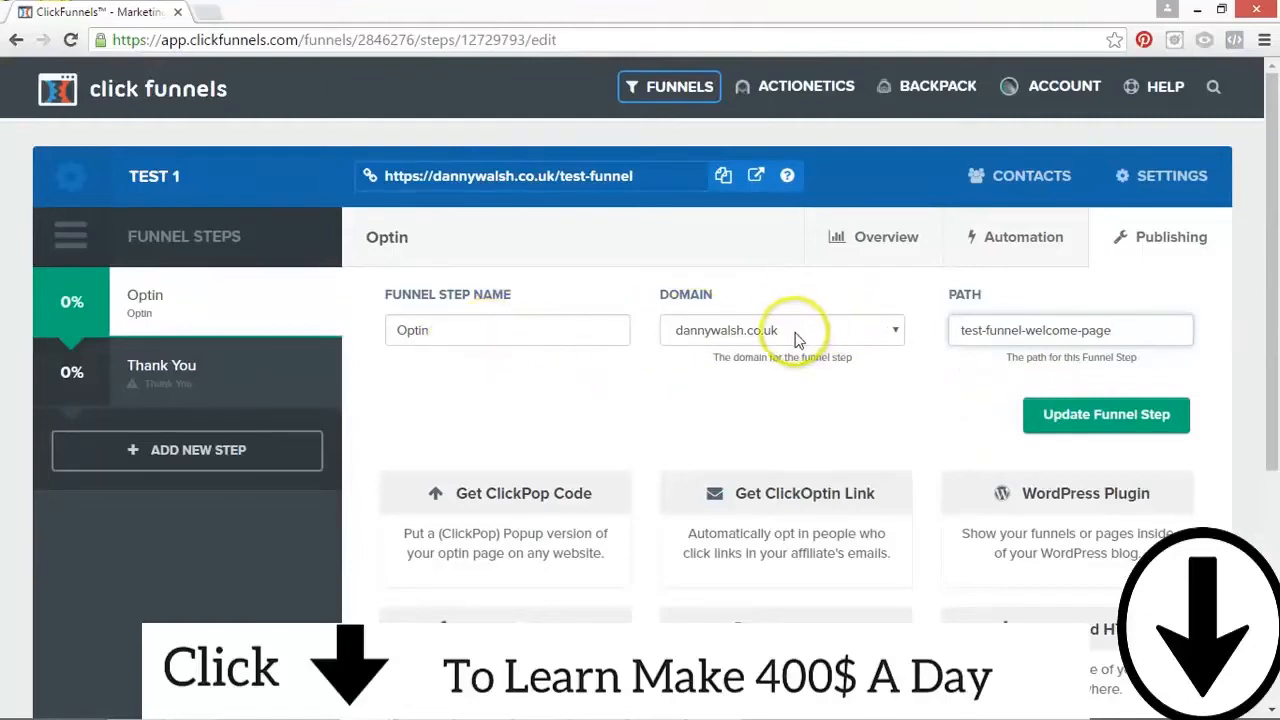
left_click(640, 176)
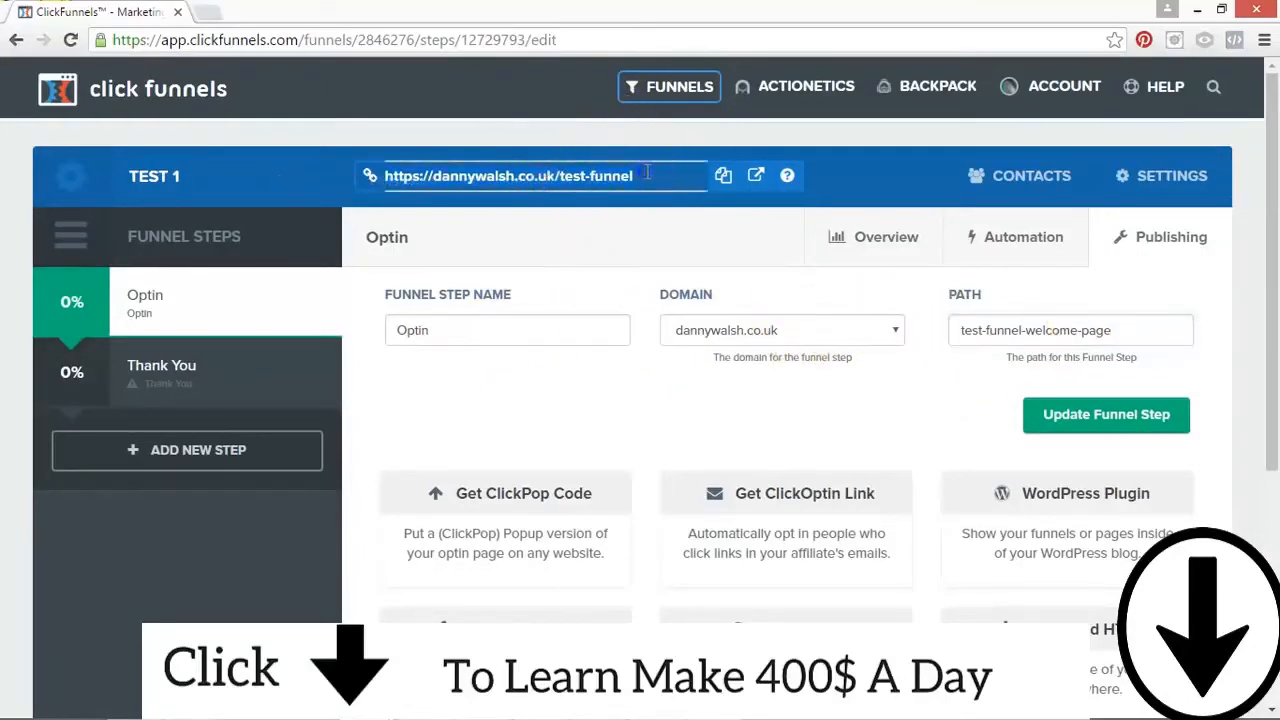
left_click(1136, 416)
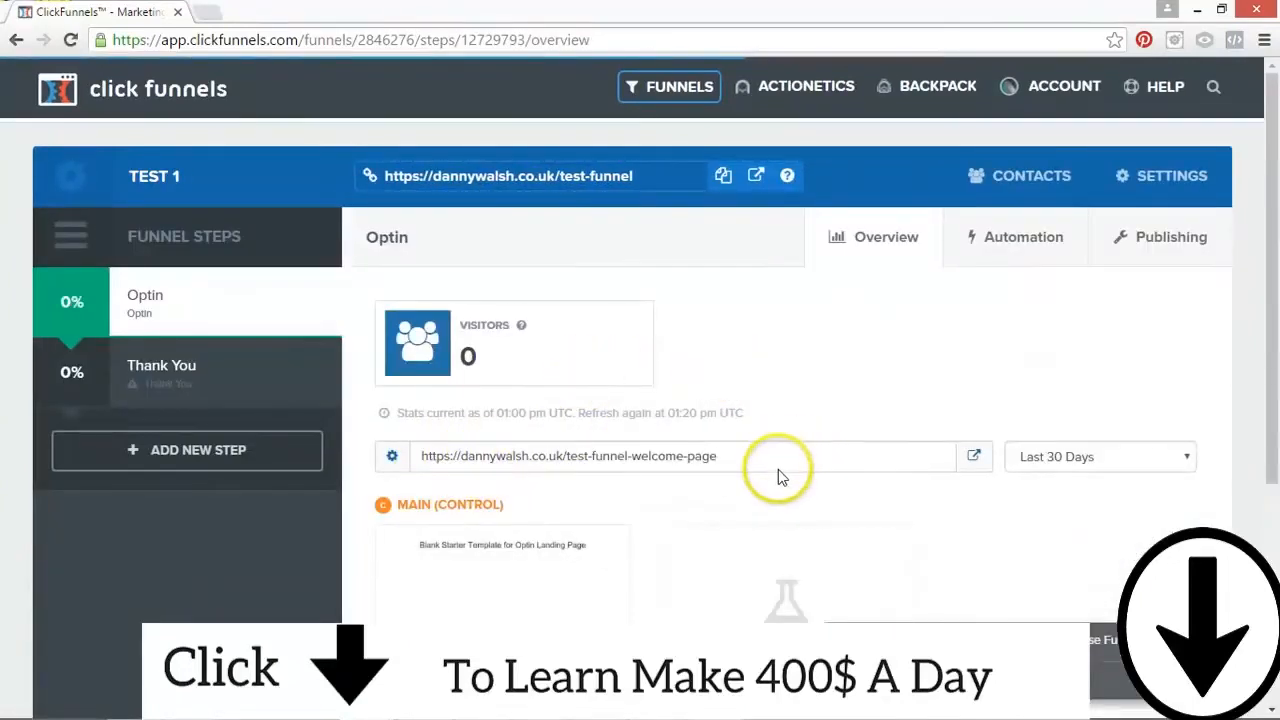
Step: Set the Optin page variation's domain to the funnel's own domain and its path to test-funnel-welcome-page-v1, and update the page
left_click_drag(1270, 280, 1274, 440)
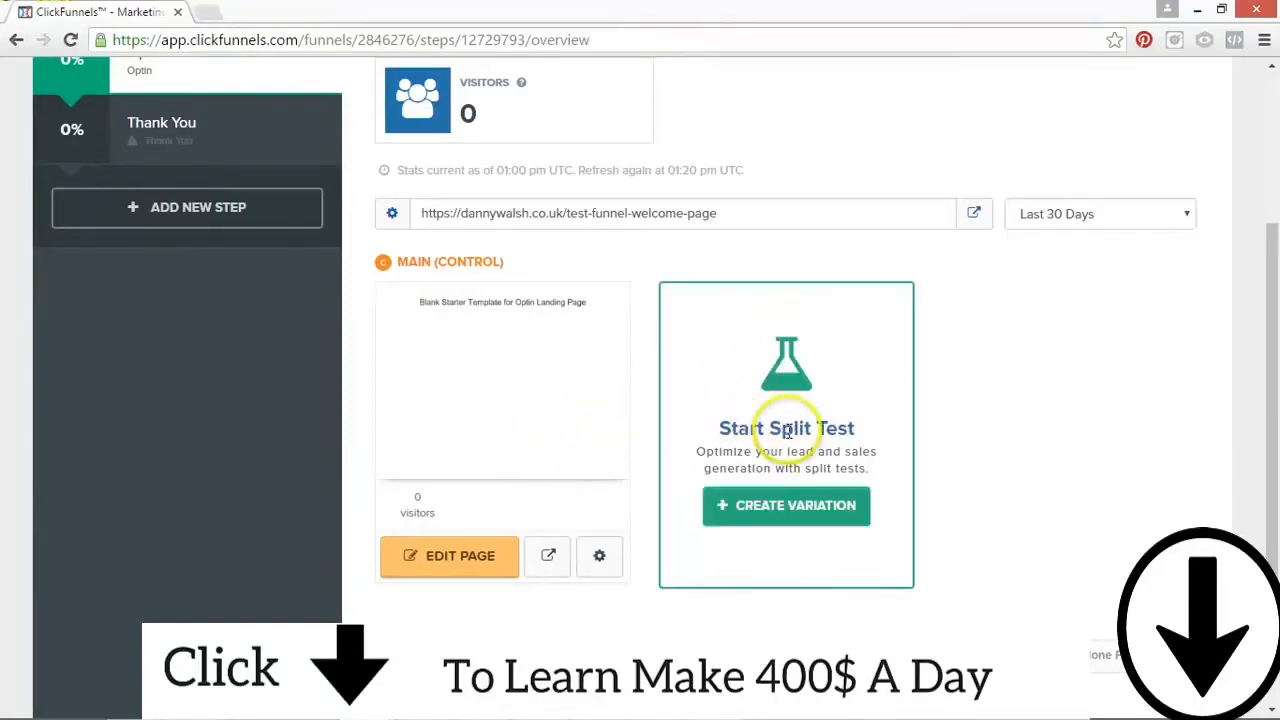
left_click_drag(1274, 290, 1274, 165)
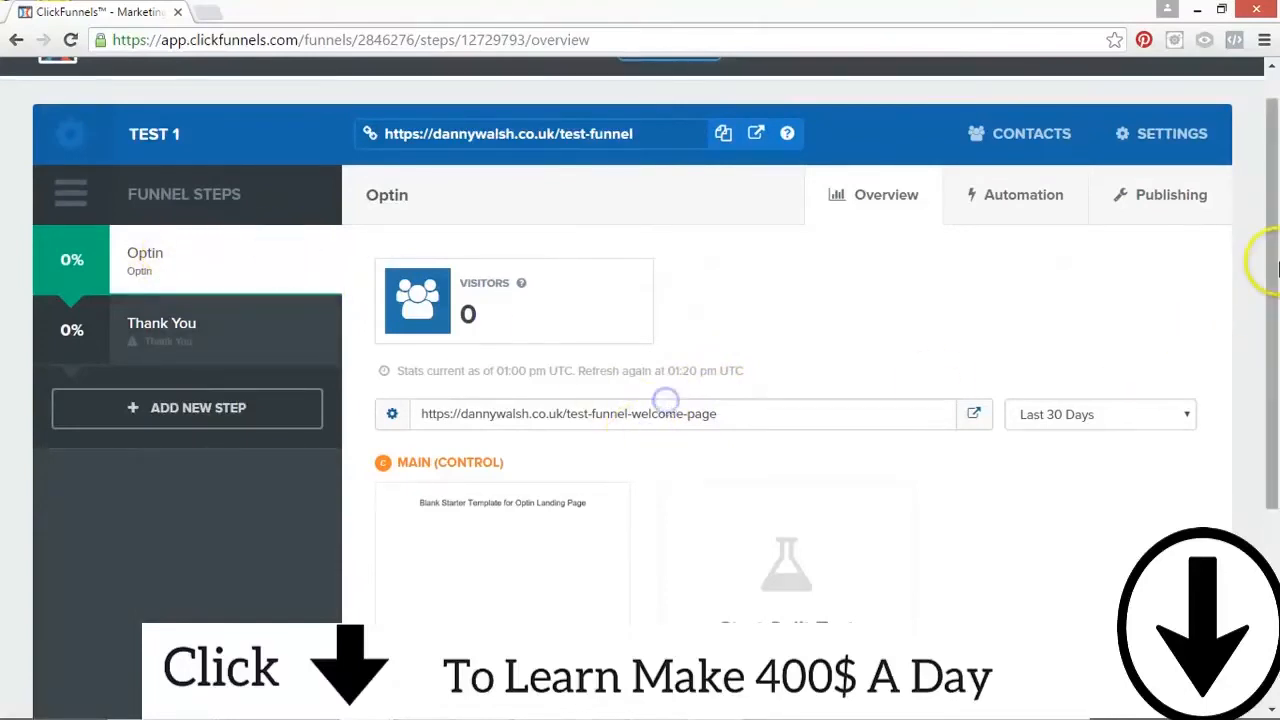
scroll(665, 405, "down", 3)
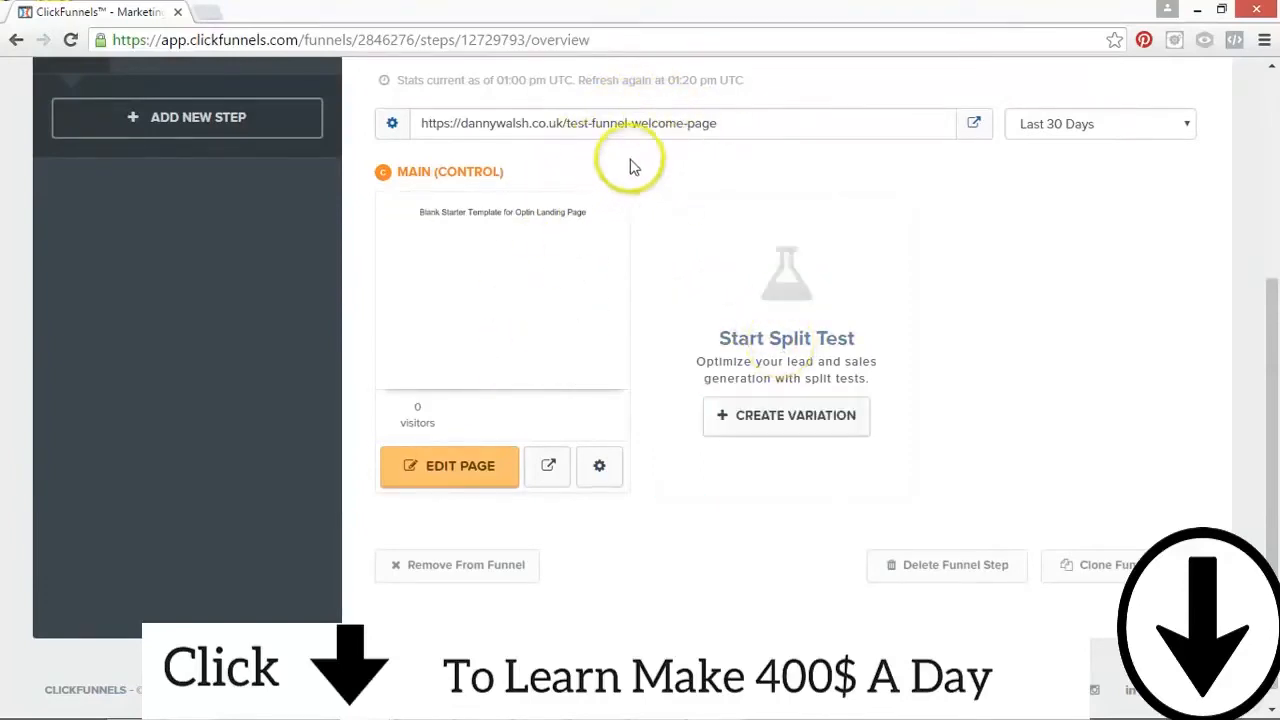
left_click(601, 468)
left_click(602, 468)
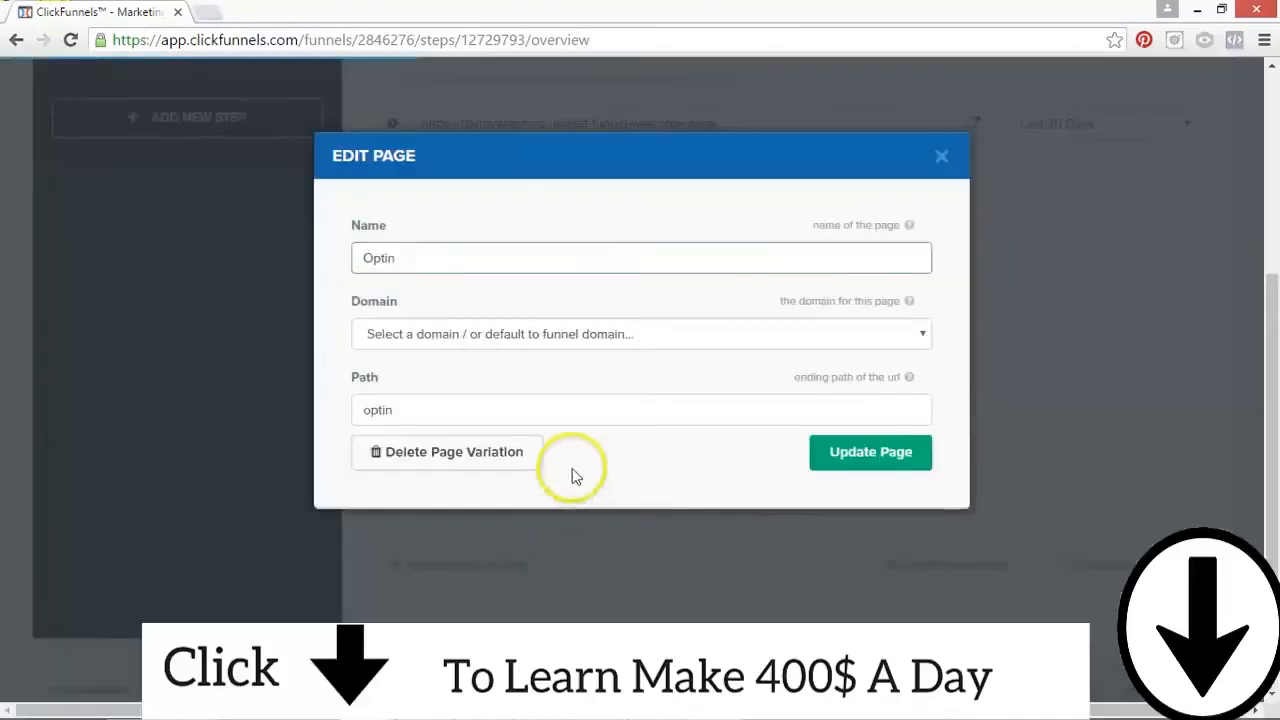
left_click(427, 336)
left_click(420, 297)
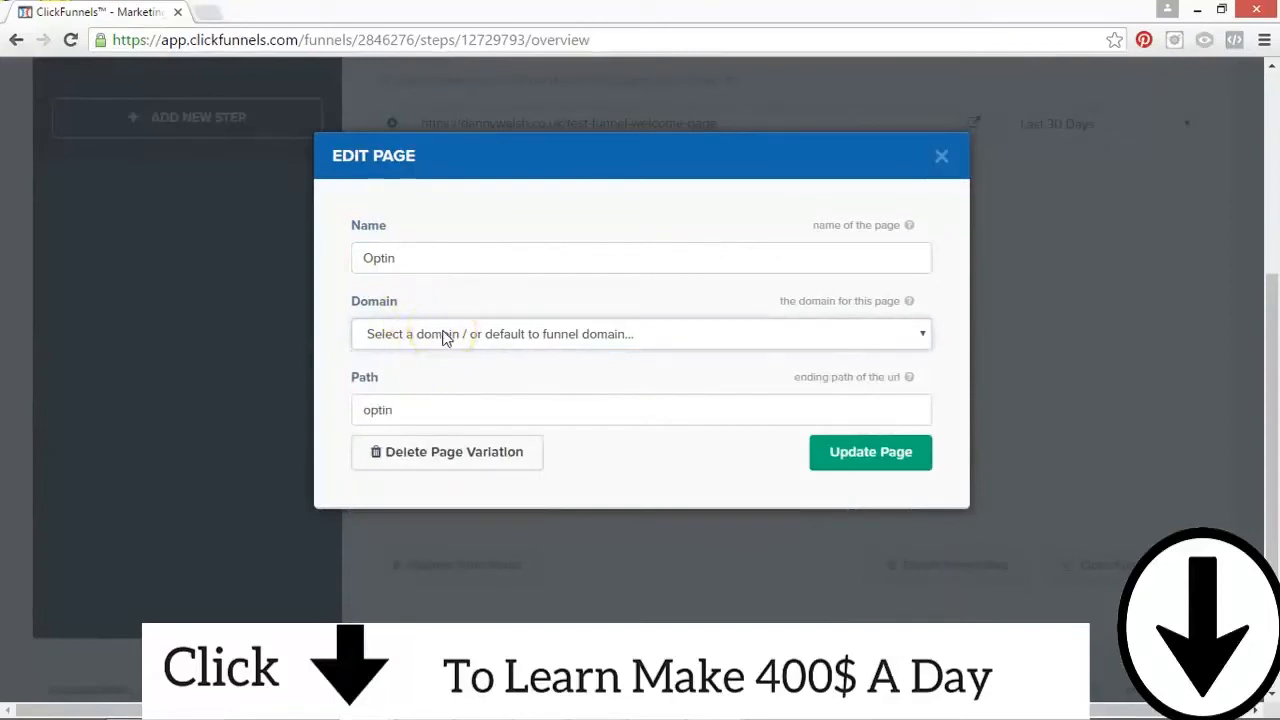
left_click(446, 335)
left_click(458, 333)
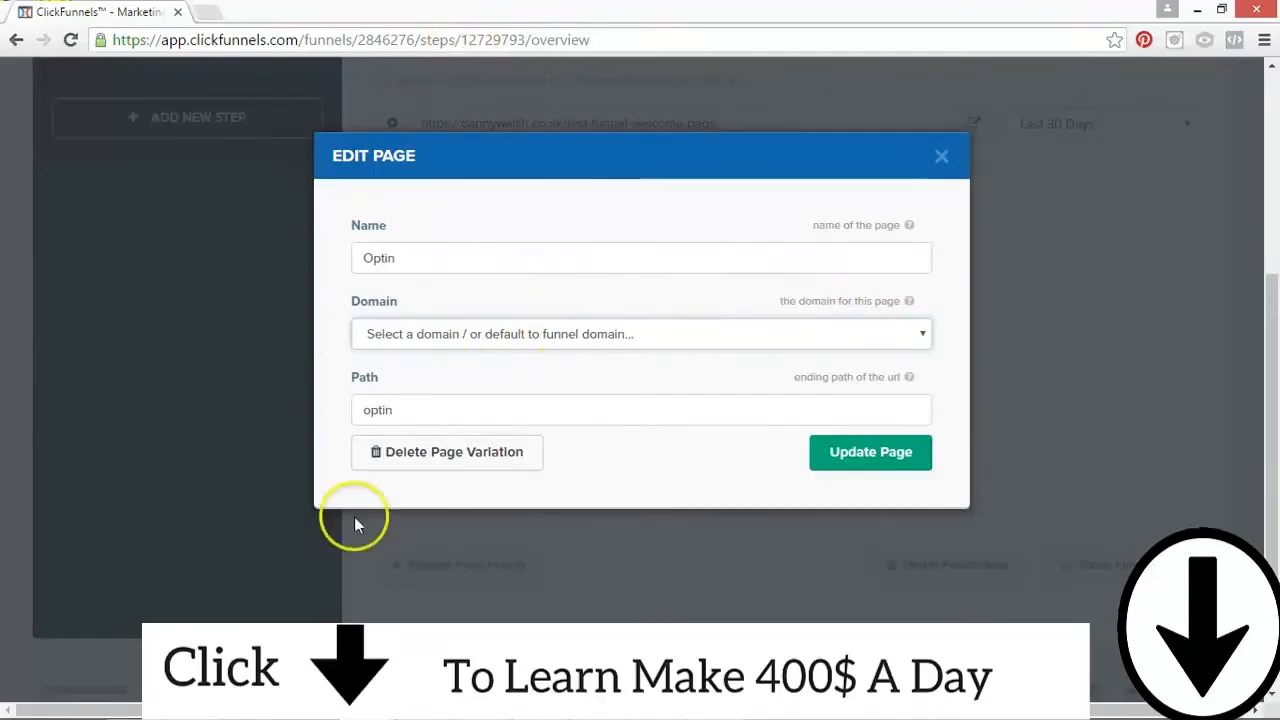
left_click(432, 336)
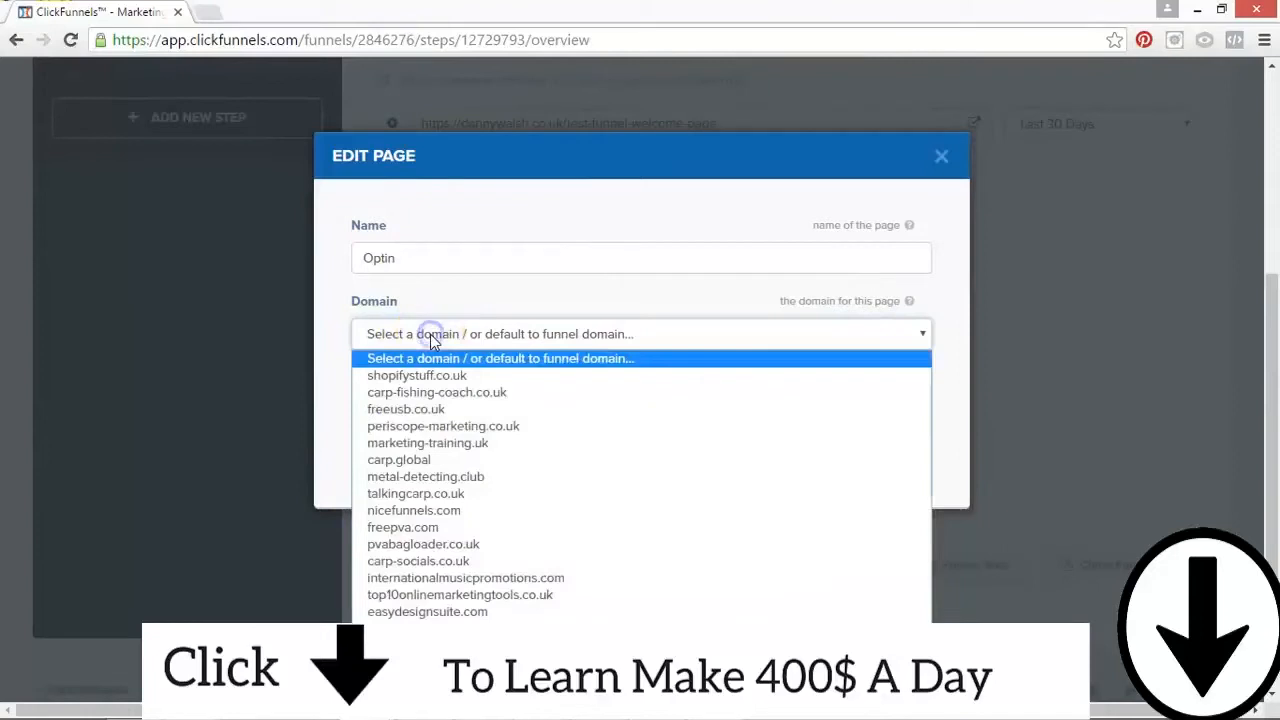
left_click(420, 628)
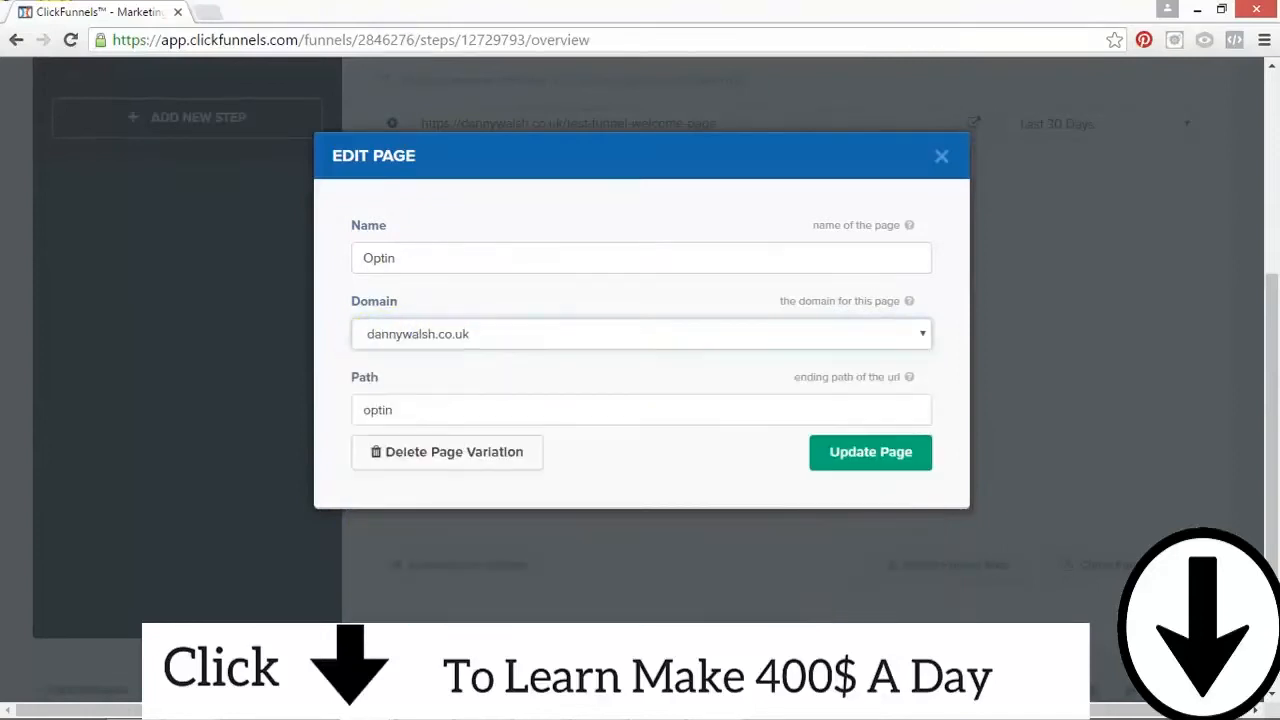
left_click(422, 411)
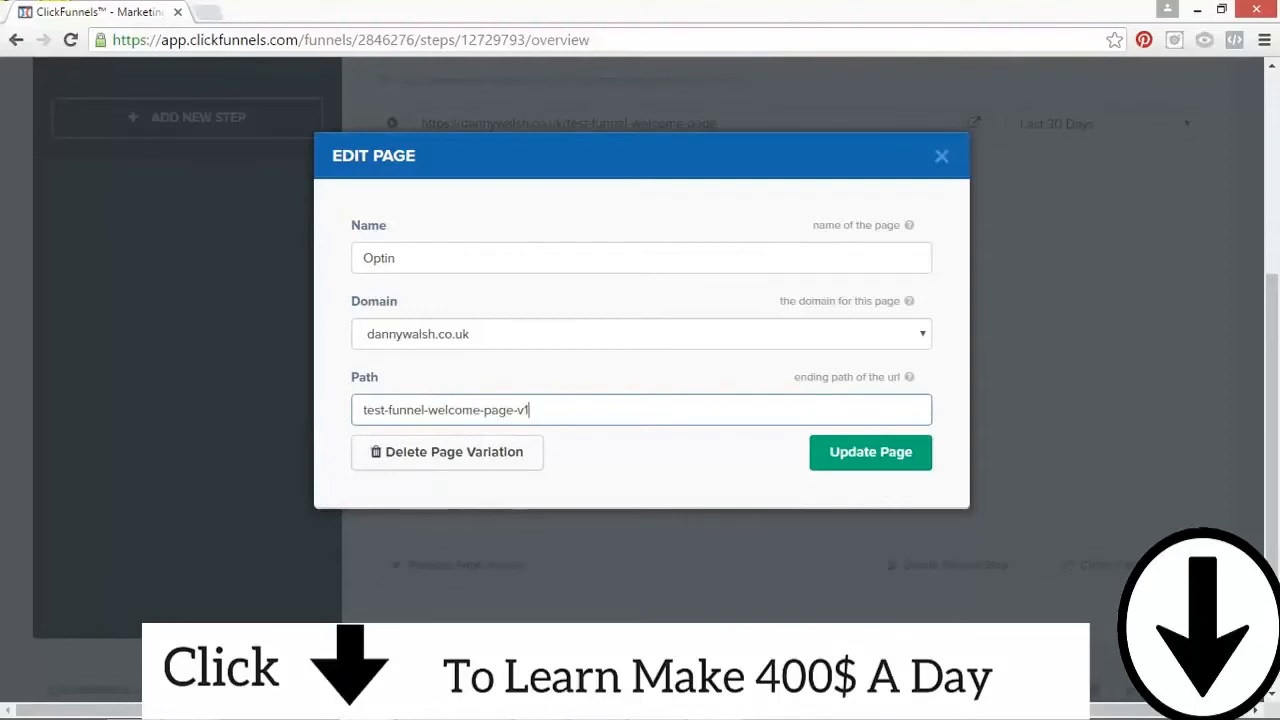
left_click(904, 458)
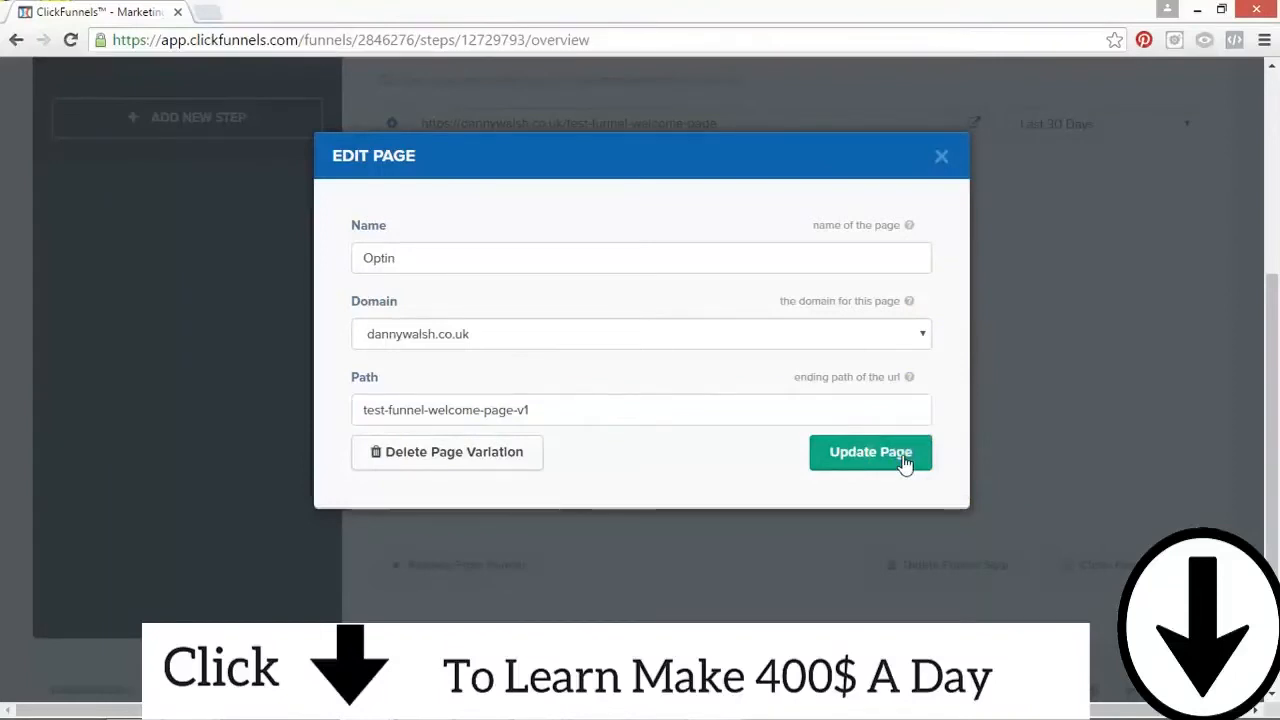
Step: Compare the funnel's main URL with the Optin step's URL, and view the live funnel page to check where it leads
scroll(1237, 363, "up", 3)
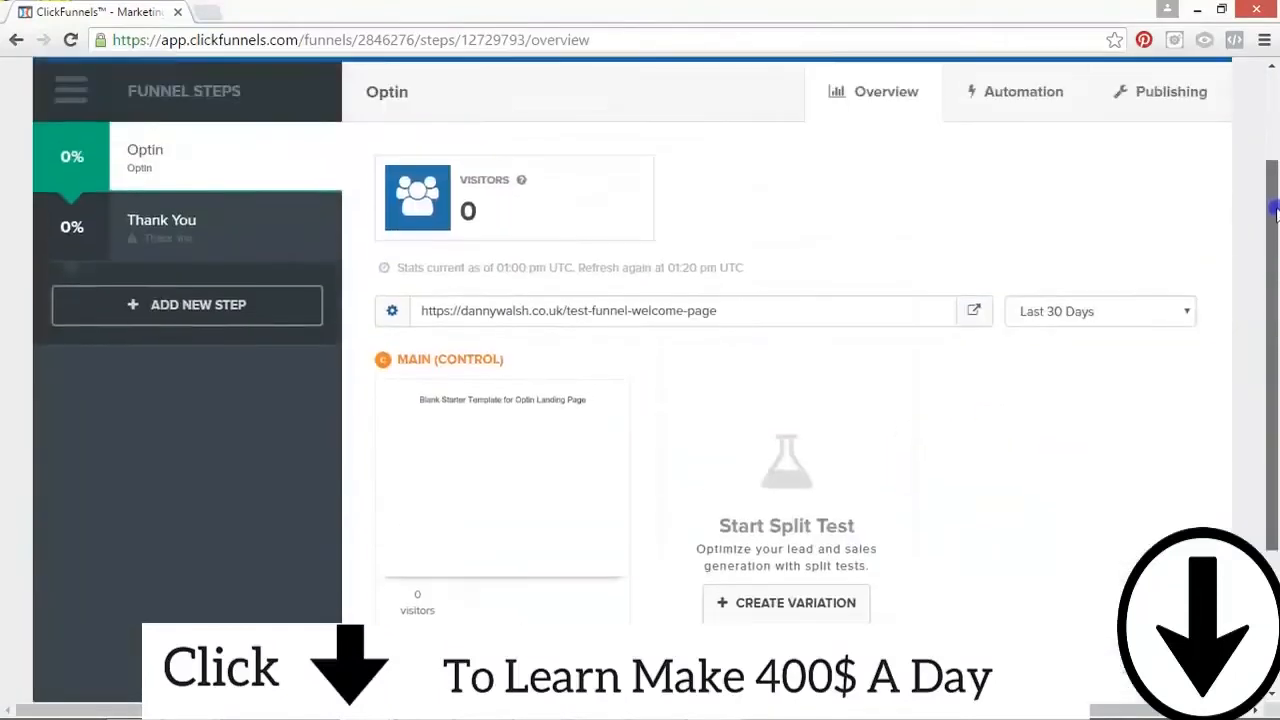
left_click_drag(386, 82, 640, 82)
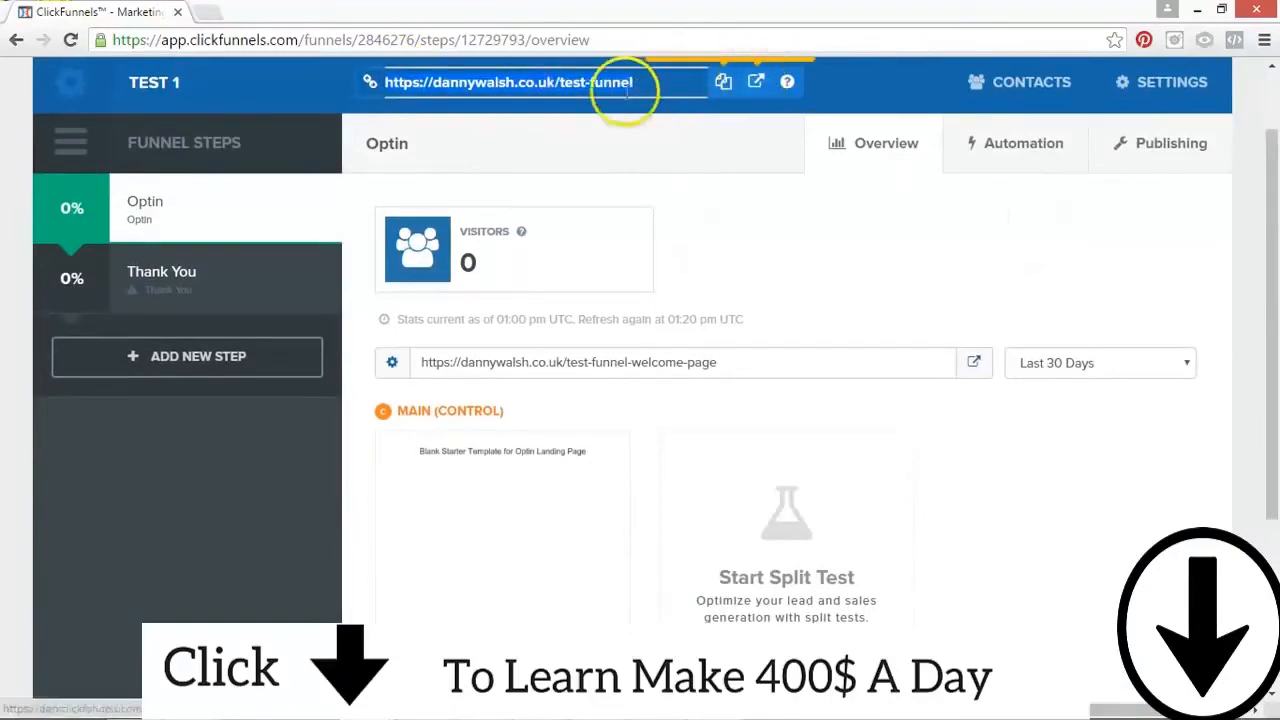
scroll(1266, 363, "down", 2)
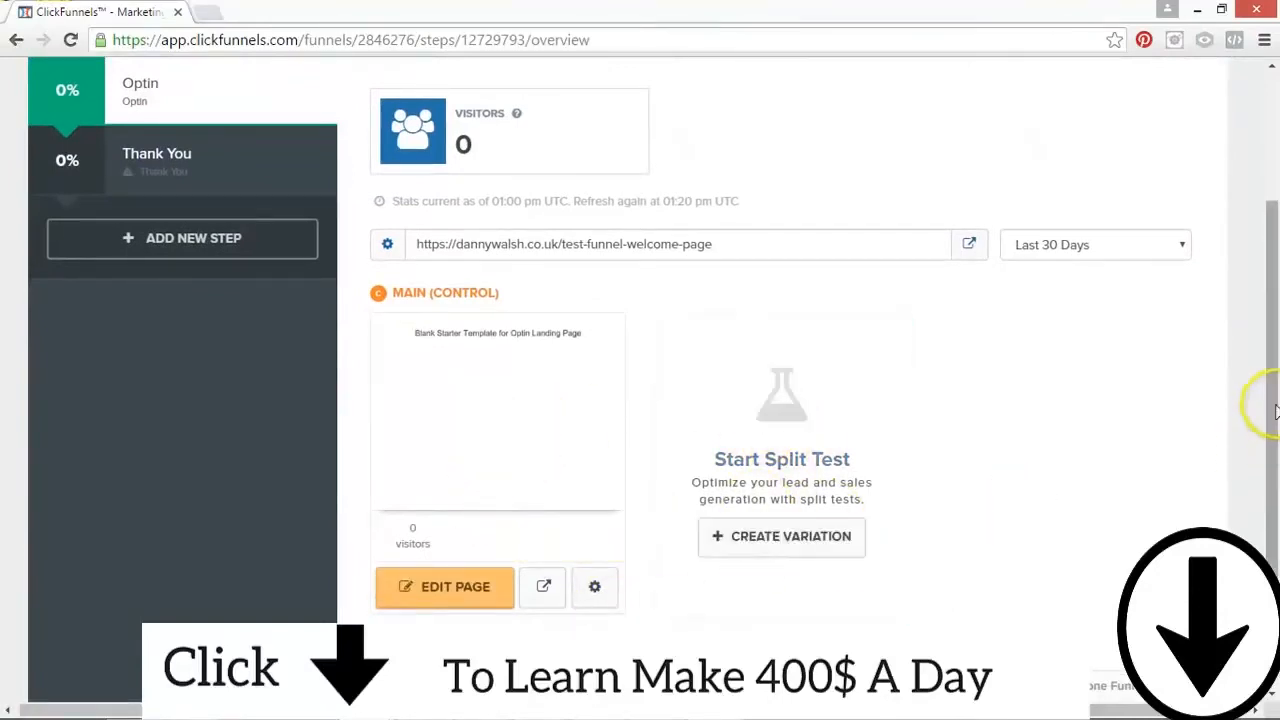
scroll(1270, 418, "up", 4)
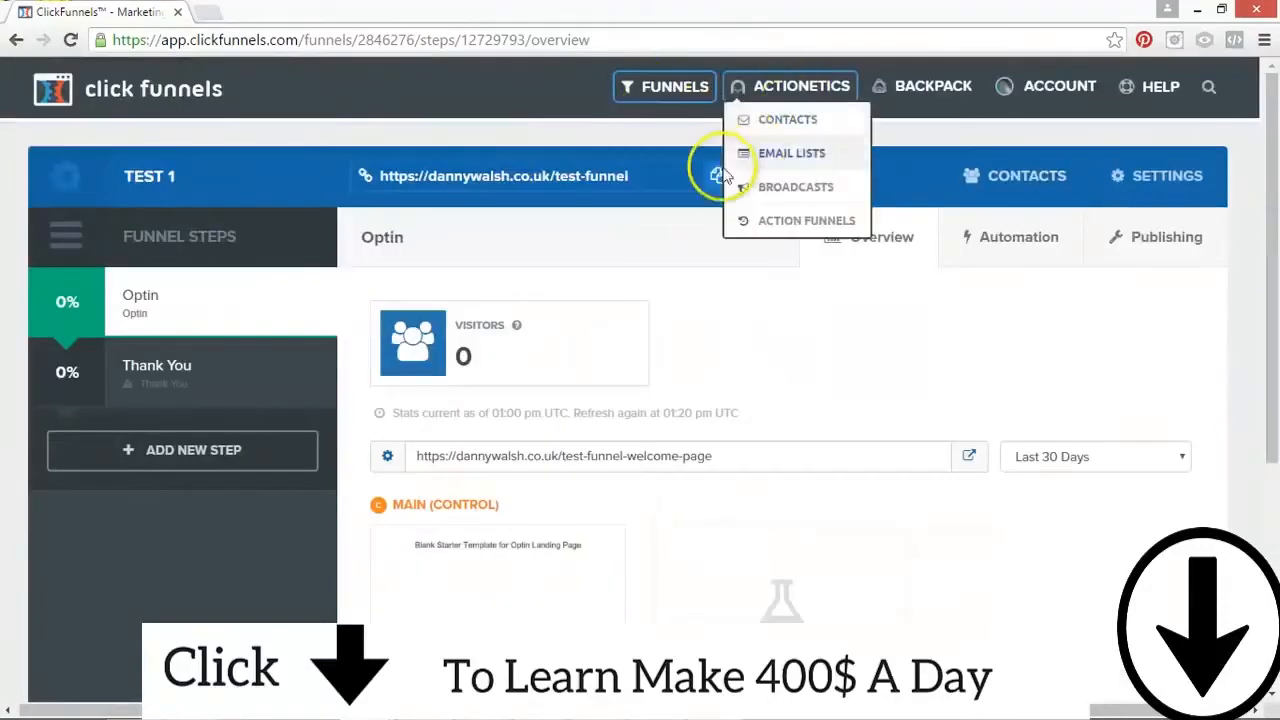
left_click(751, 177)
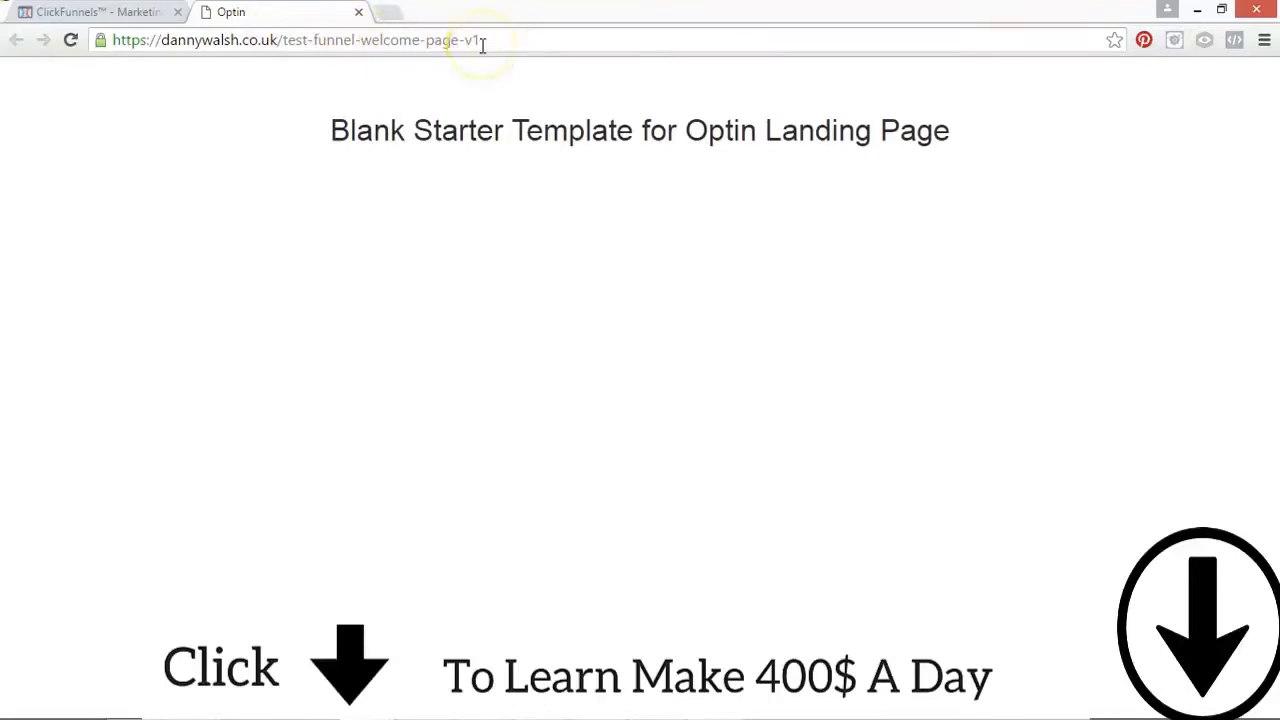
left_click(128, 18)
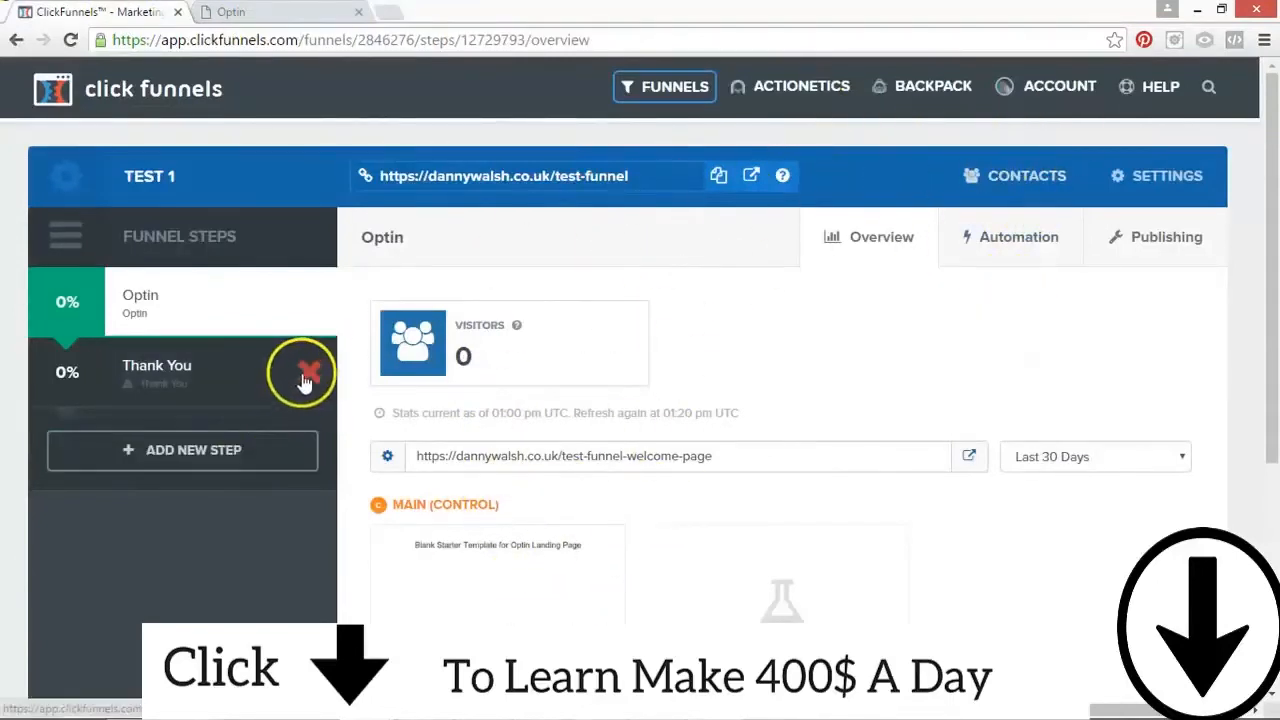
Step: Delete the existing Thank You step and create a new funnel step named Thank You with the path test-funnel-thank-you-page
left_click(307, 372)
left_click(718, 162)
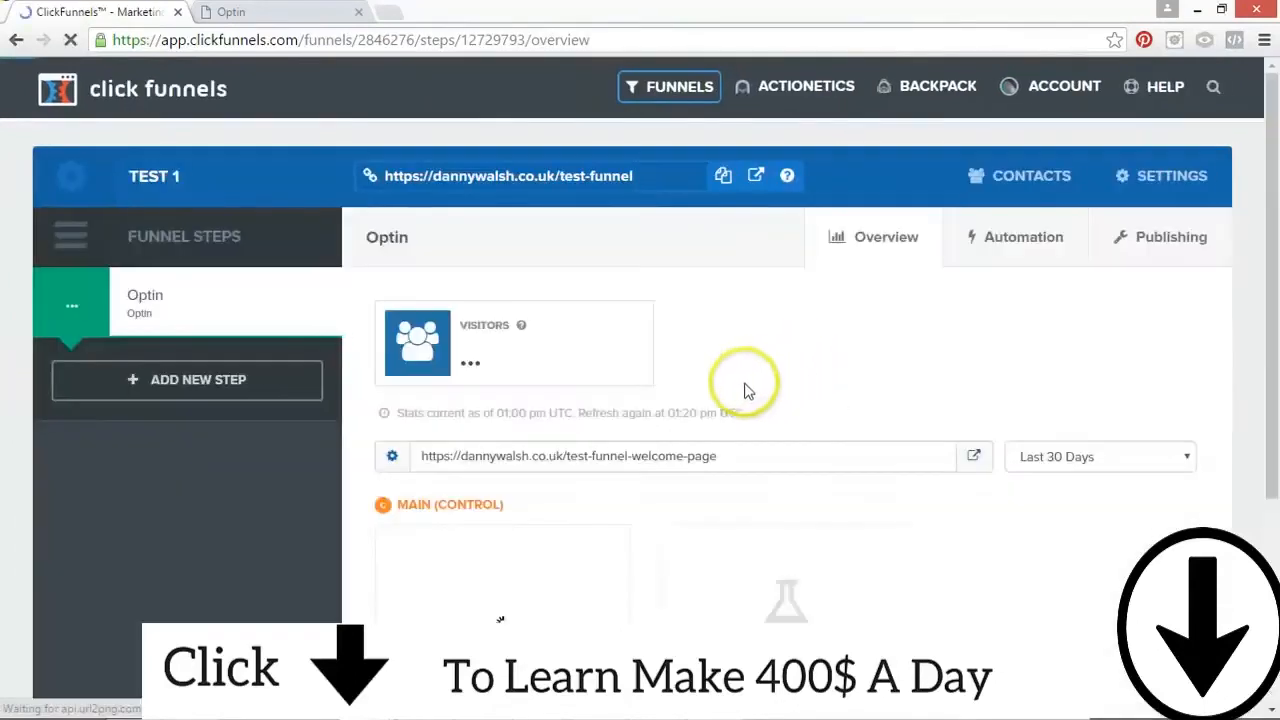
left_click(213, 380)
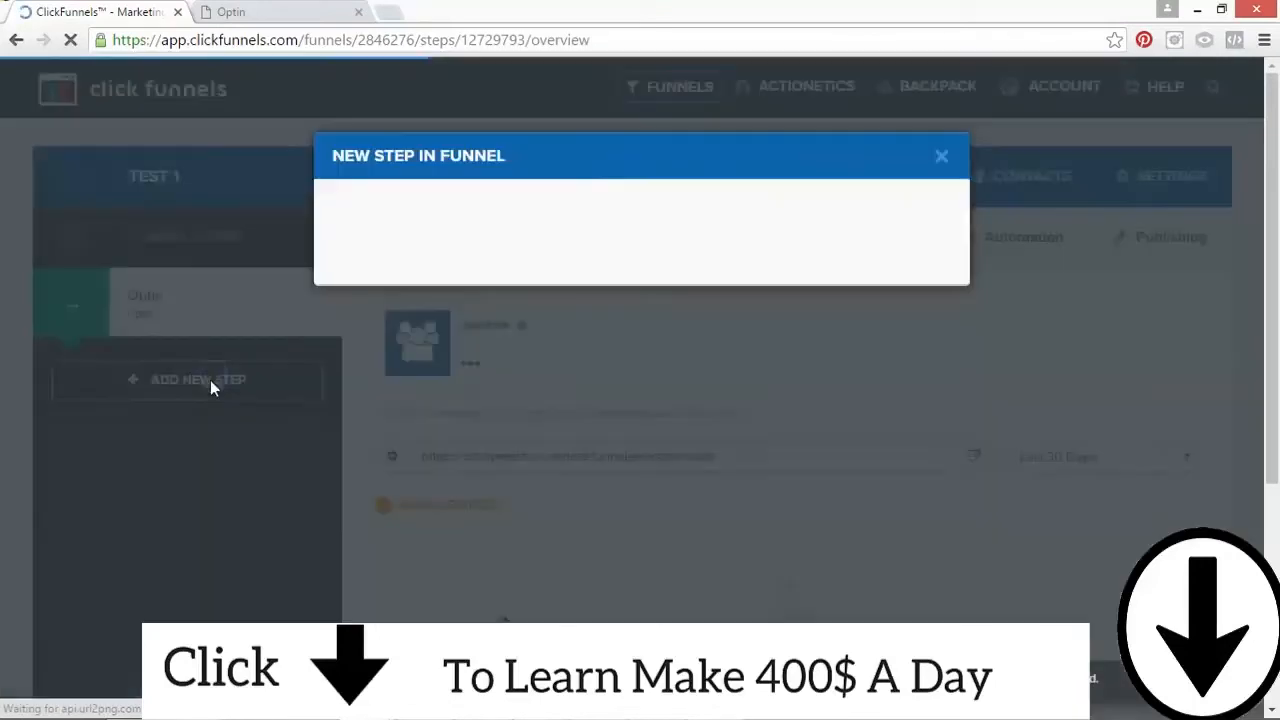
left_click(499, 264)
type("Thank")
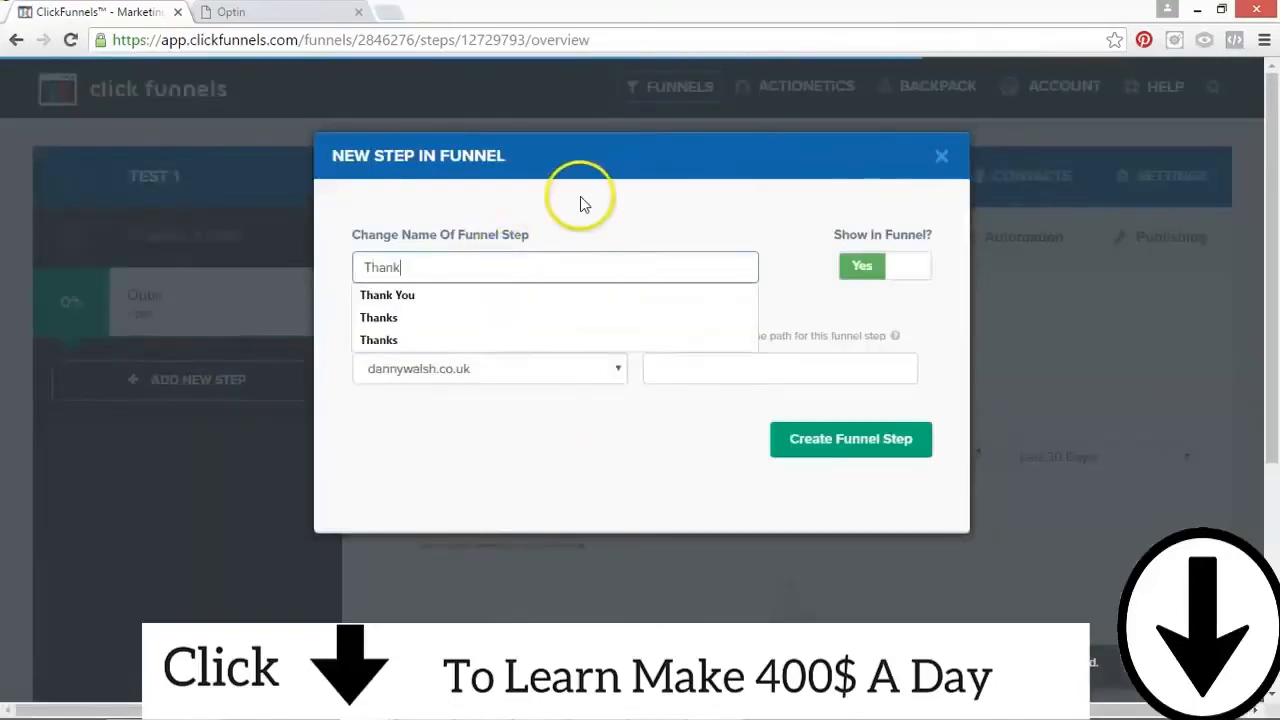
type(" You")
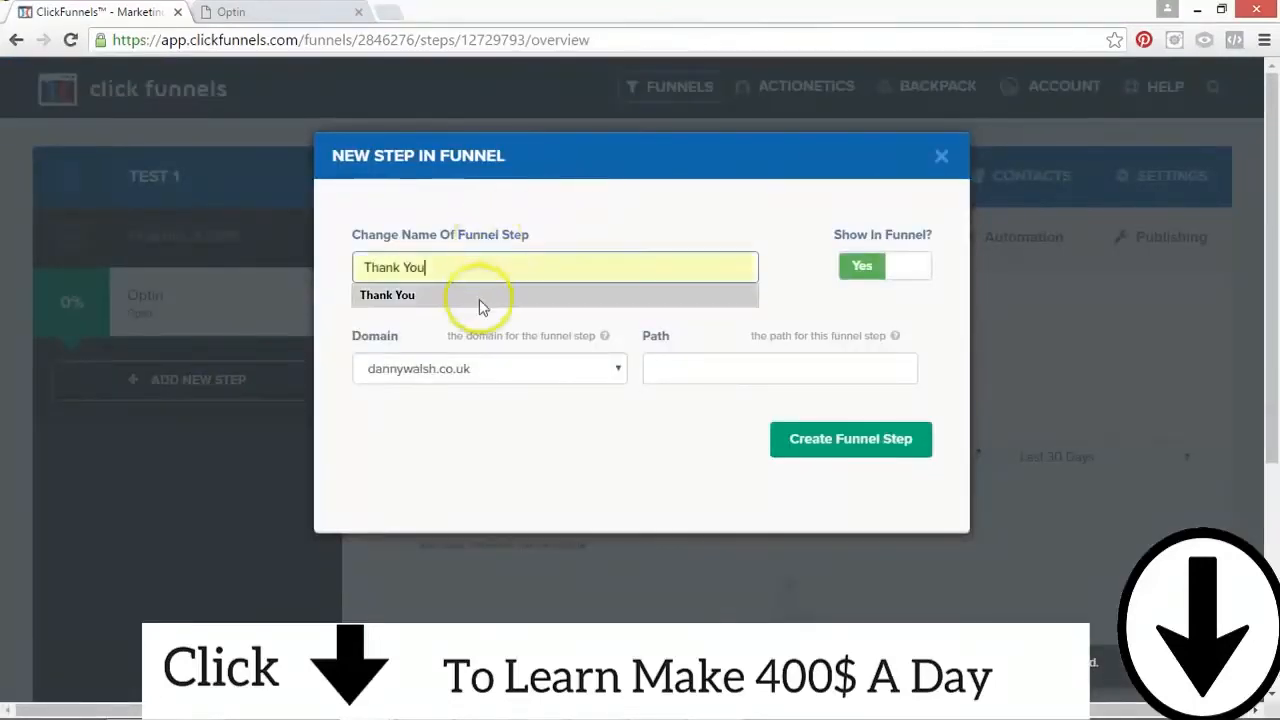
left_click(669, 368)
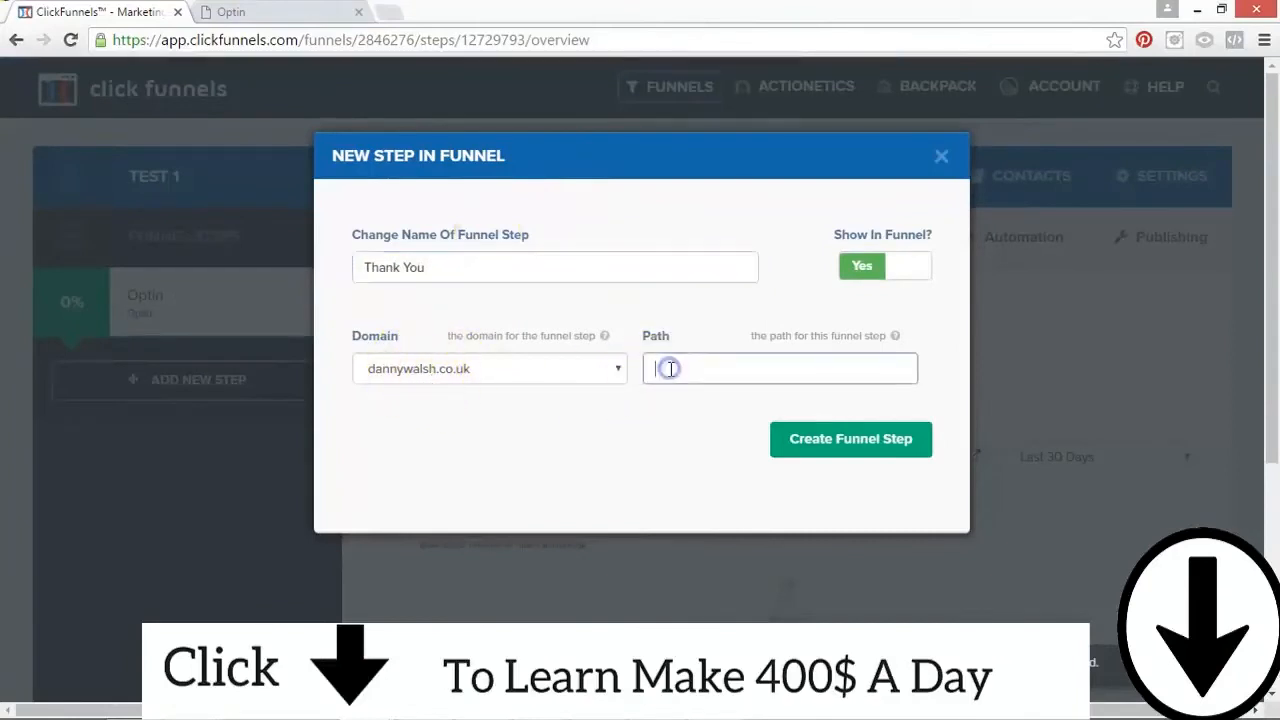
type("test")
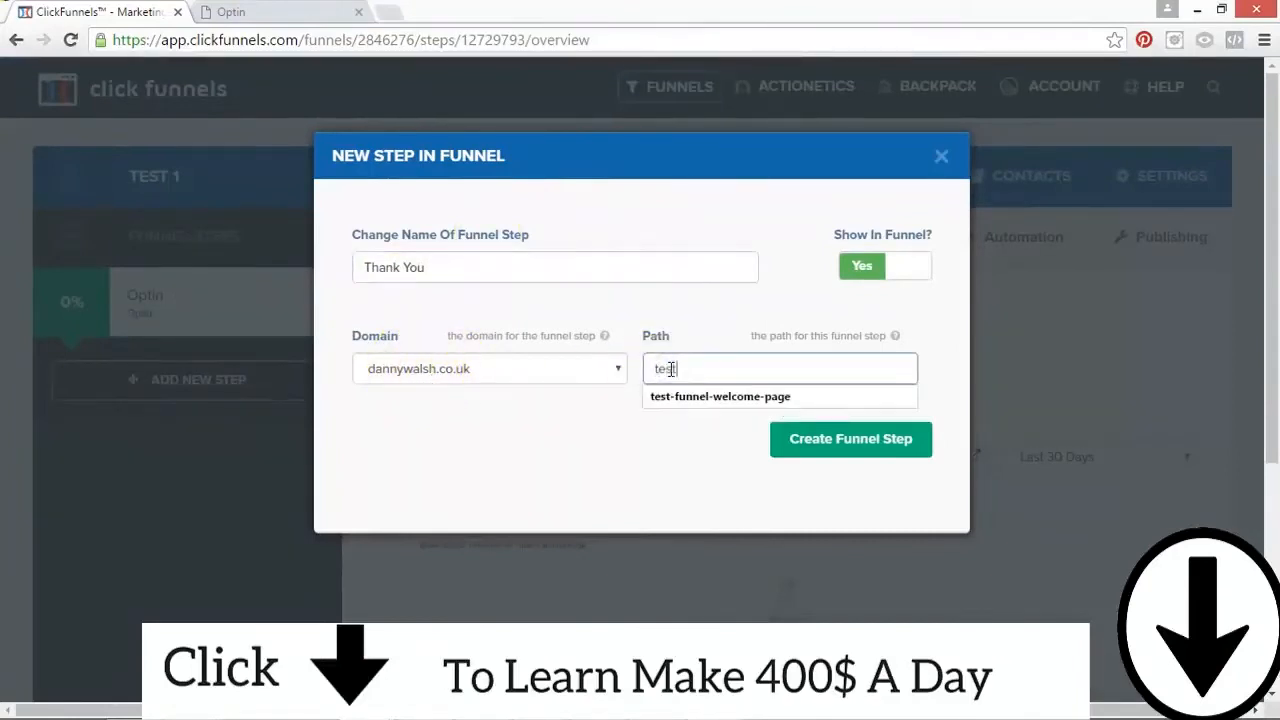
left_click(702, 399)
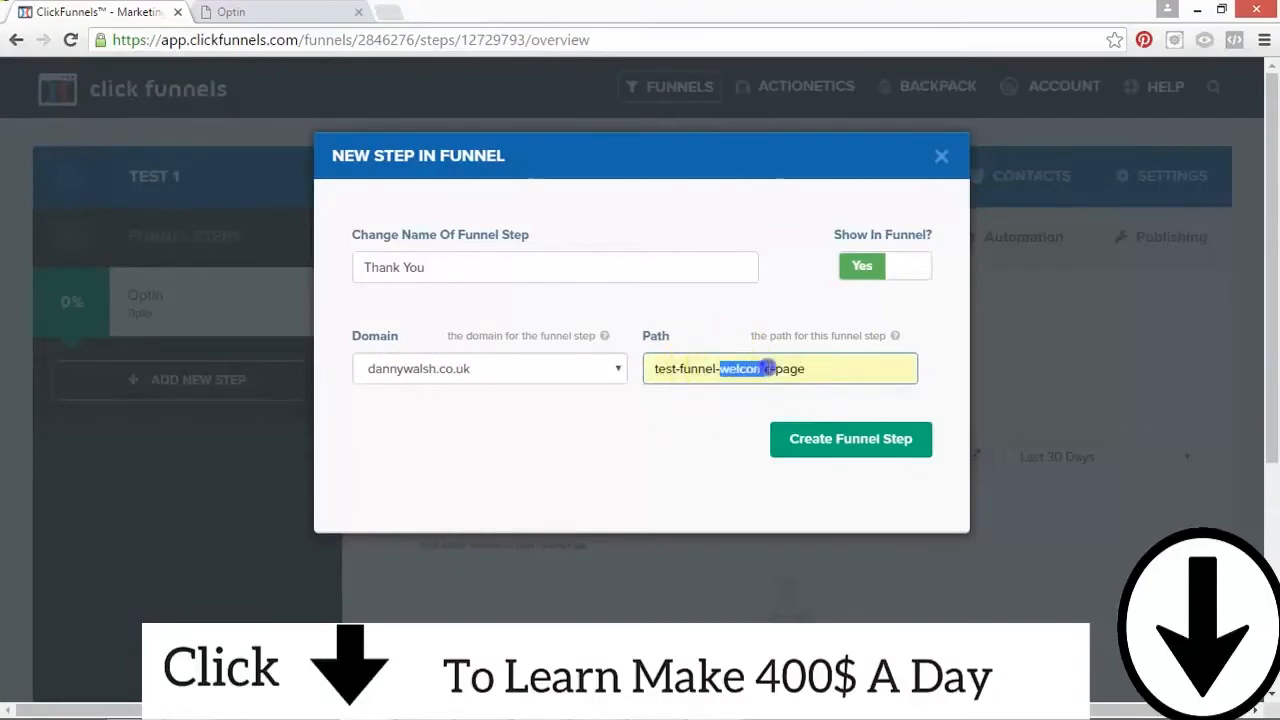
type("thank-you")
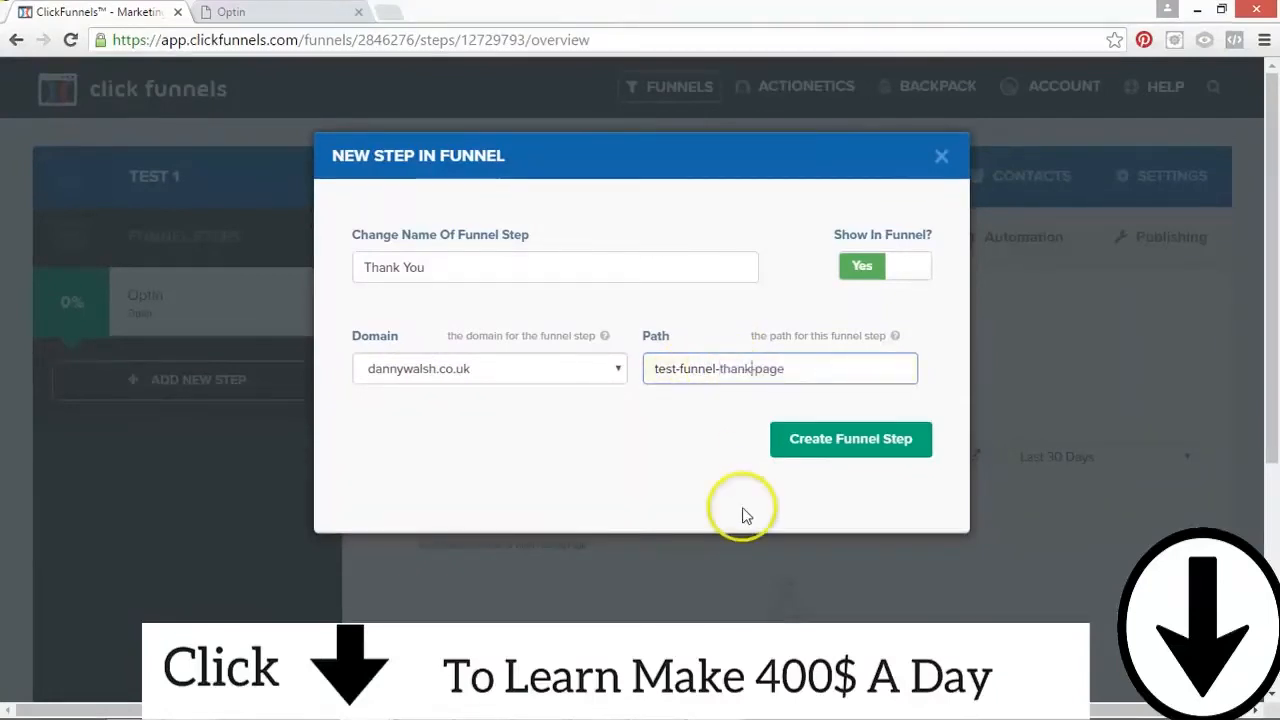
left_click(848, 440)
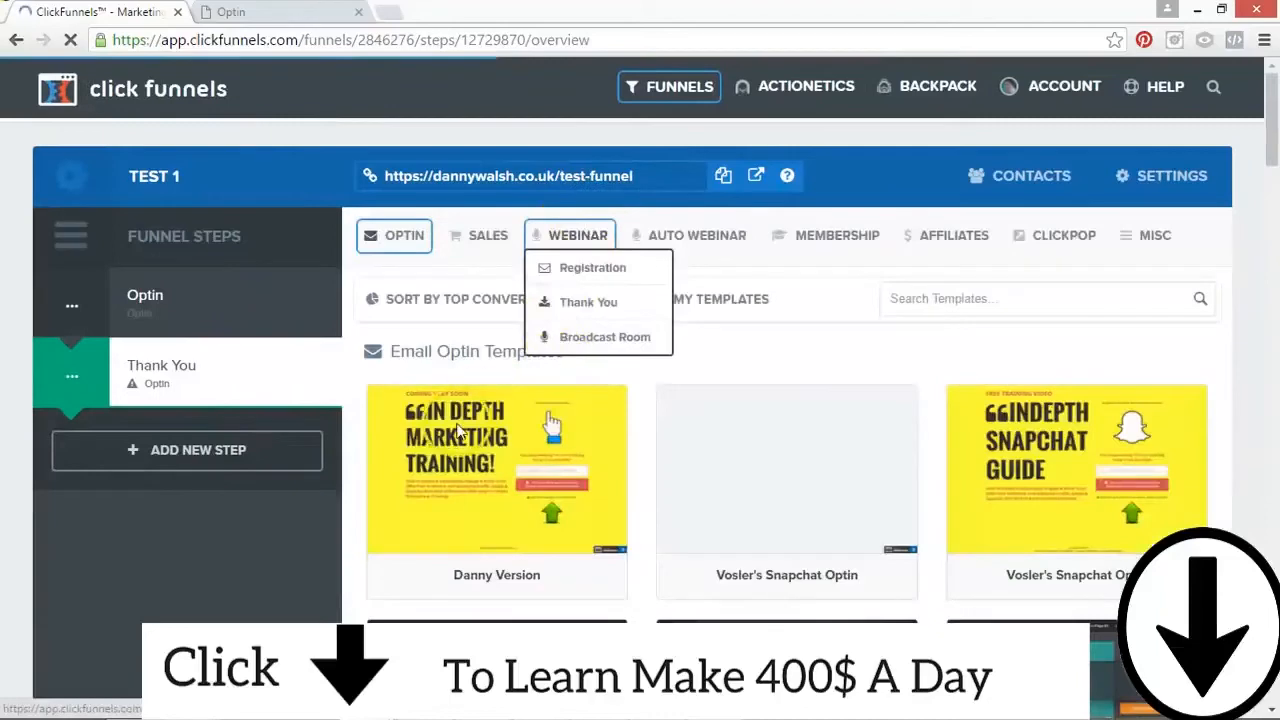
Step: Select the 3 Step Thank You template from the optin Thank You templates for the new step, and check the step's URL
mouse_move(412, 238)
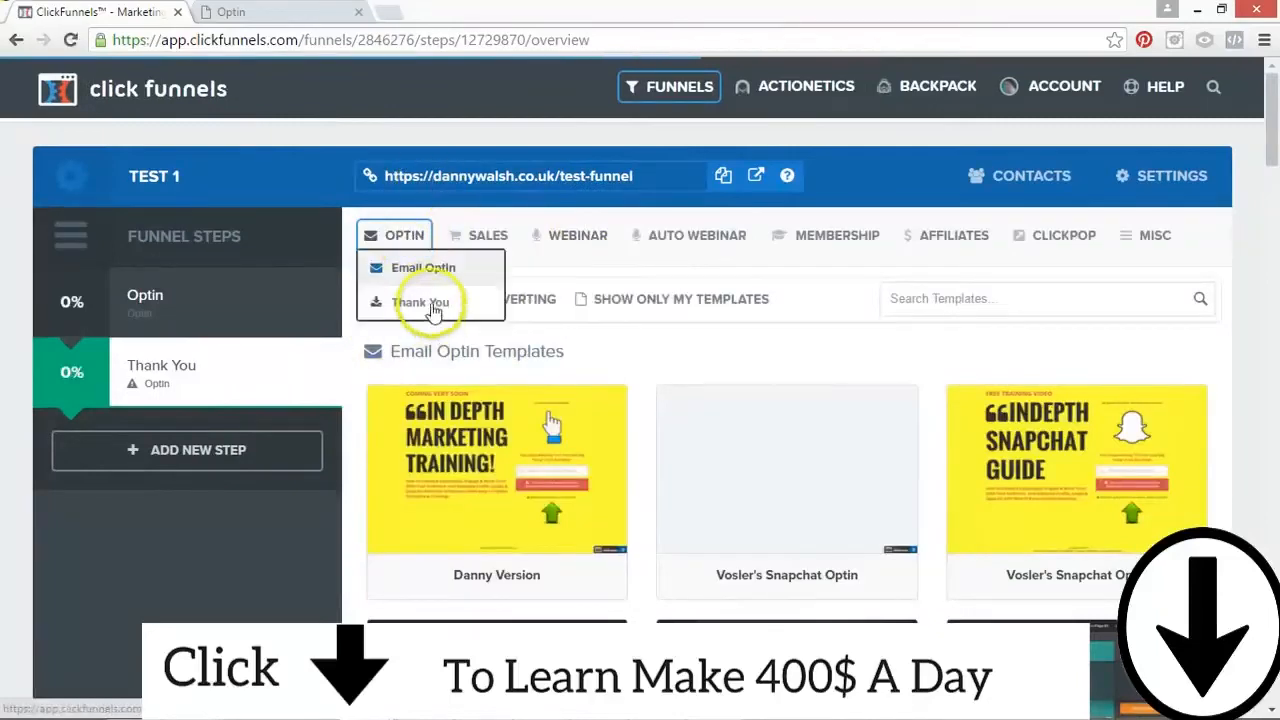
left_click(430, 300)
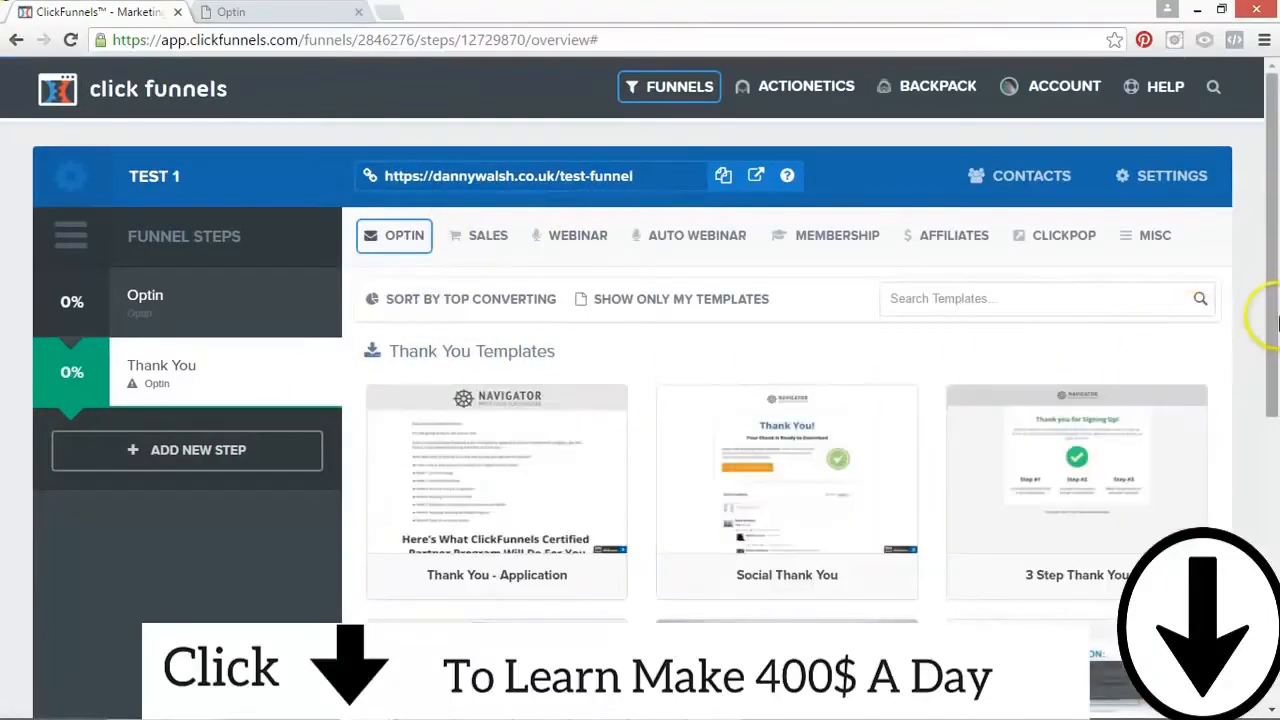
scroll(733, 362, "down", 3)
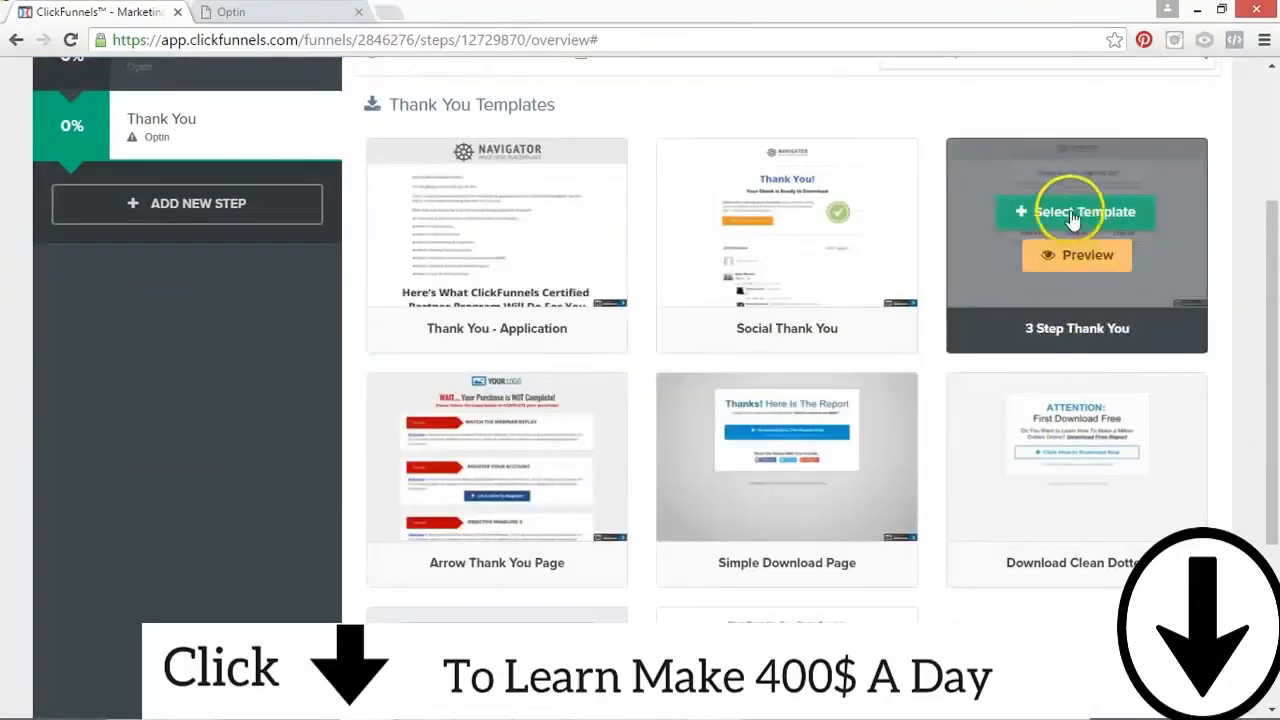
left_click(1072, 215)
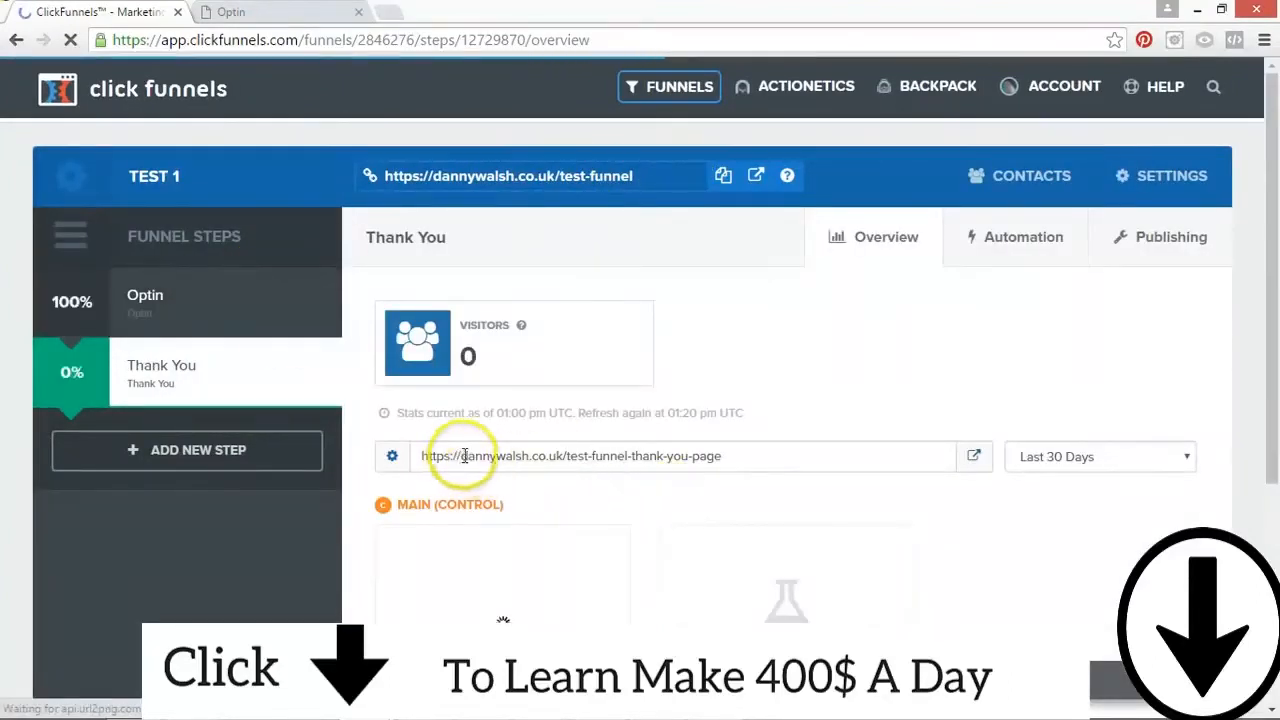
left_click_drag(461, 456, 645, 456)
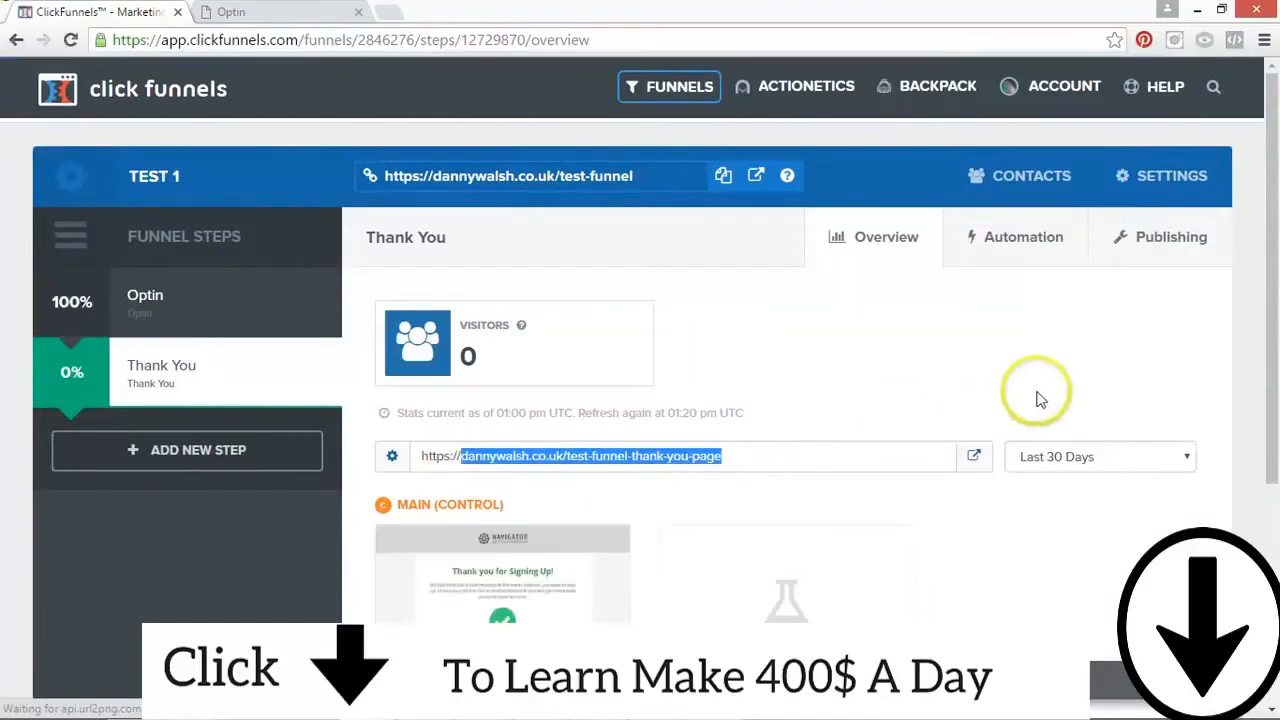
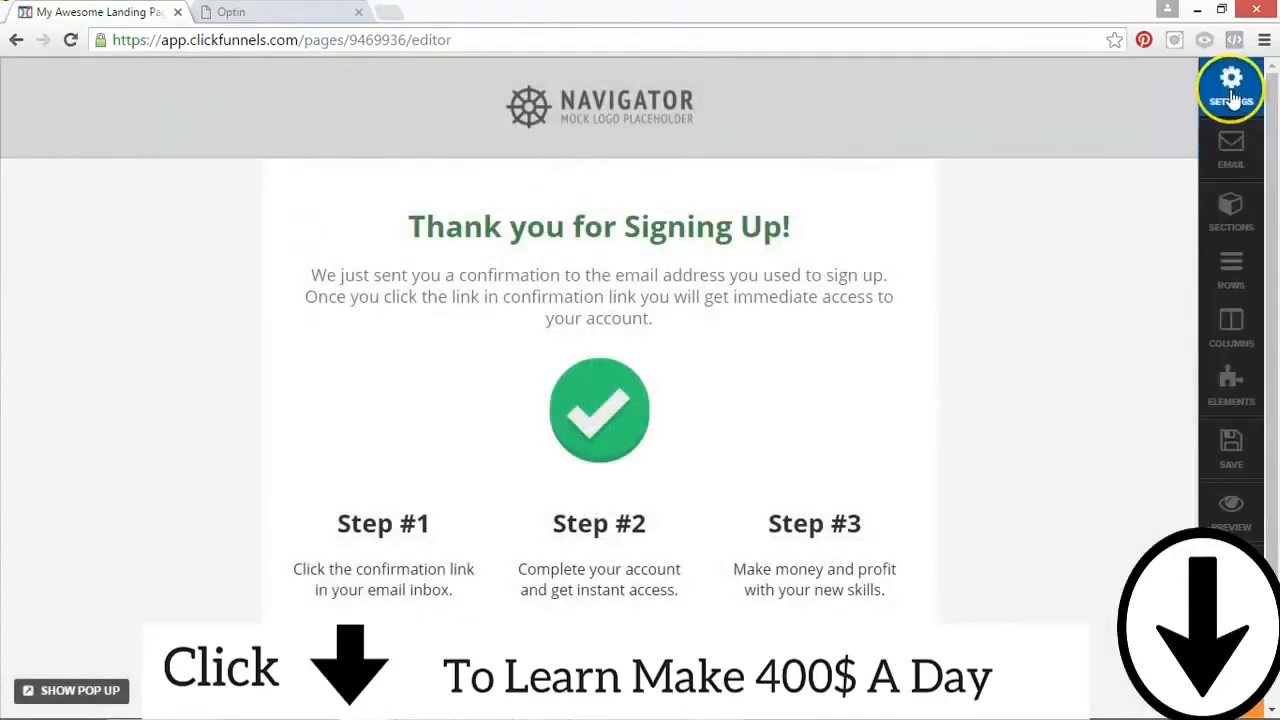
Step: Examine the header and footer tracking code settings of the Thank You page, and exit to the step's overview
left_click(1232, 90)
left_click(955, 340)
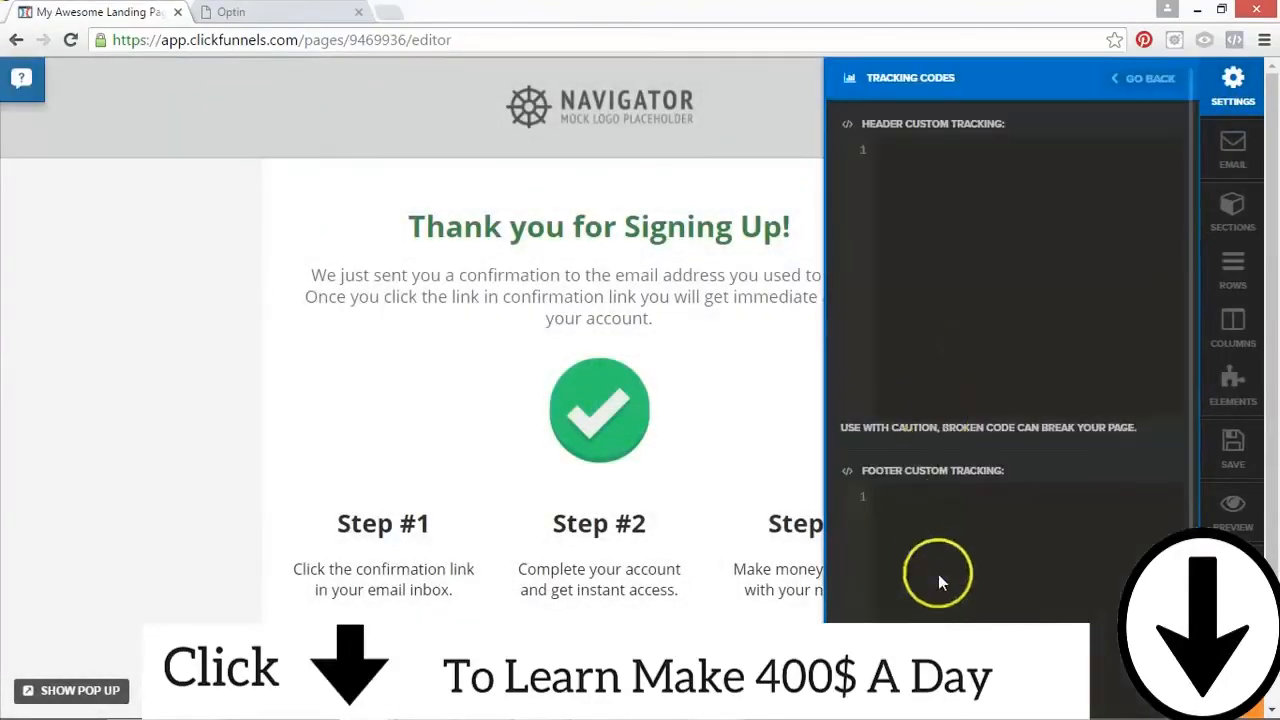
left_click(1084, 597)
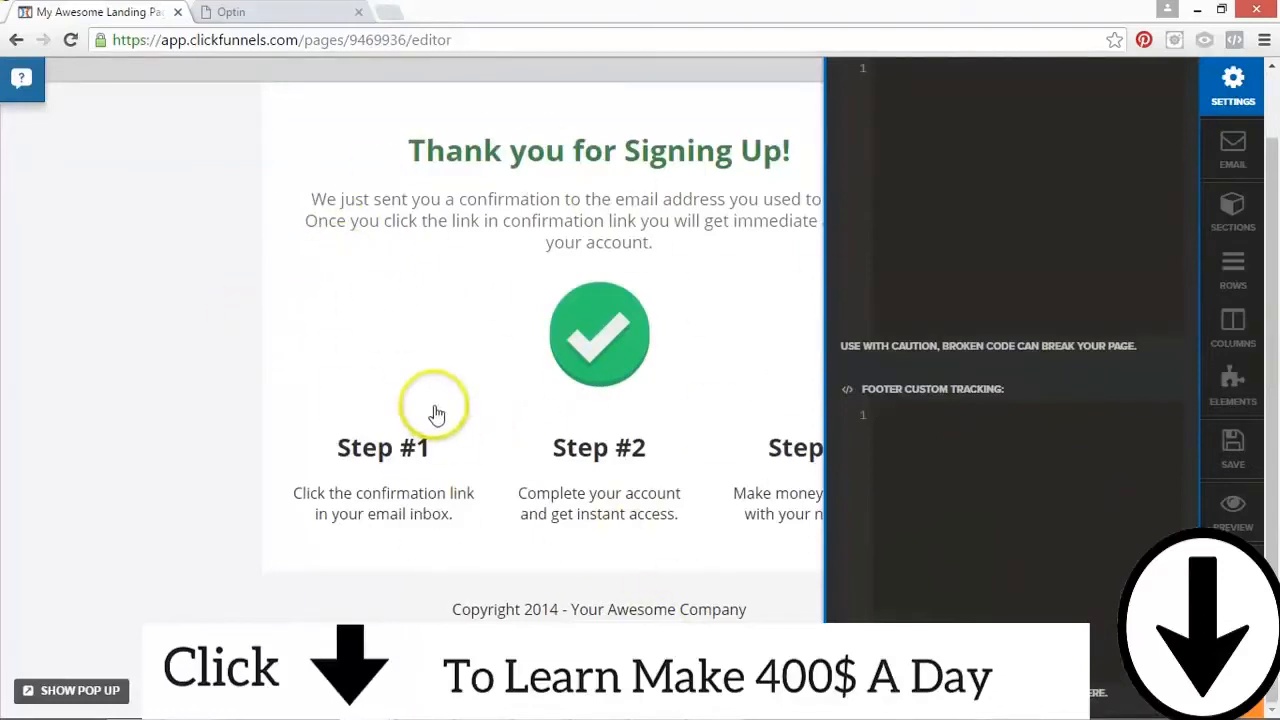
left_click(1008, 445)
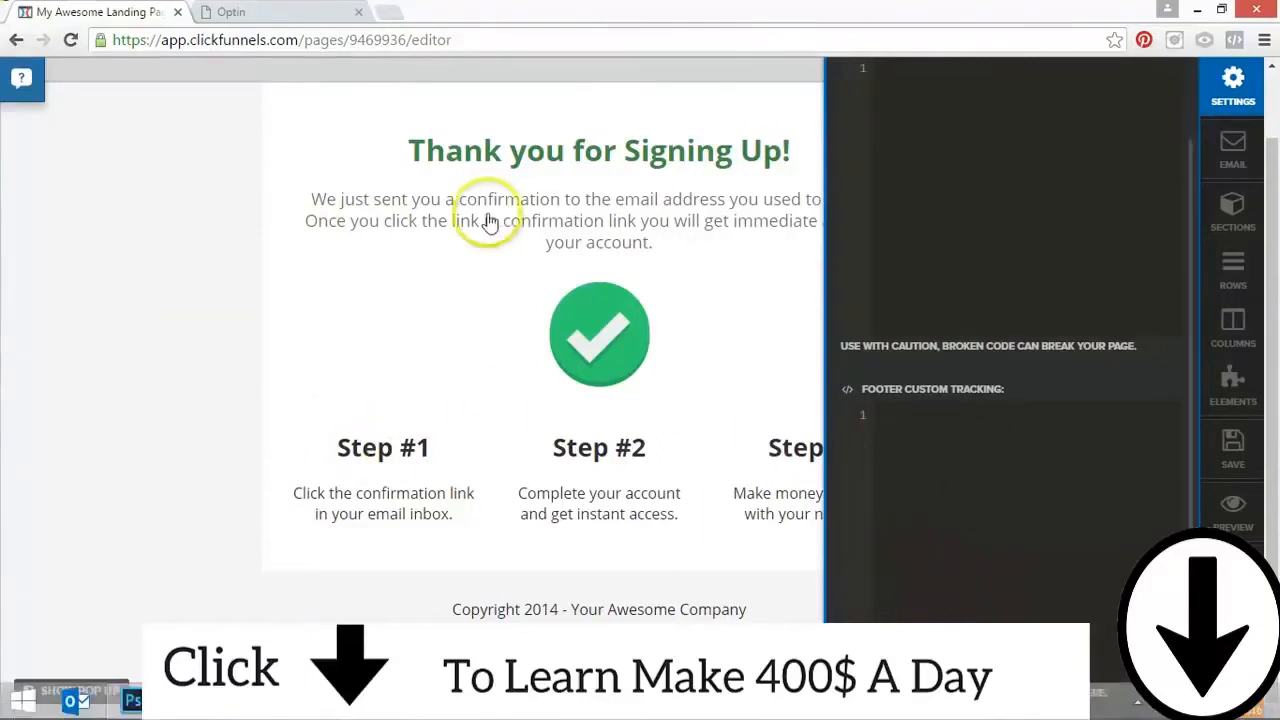
left_click(1245, 571)
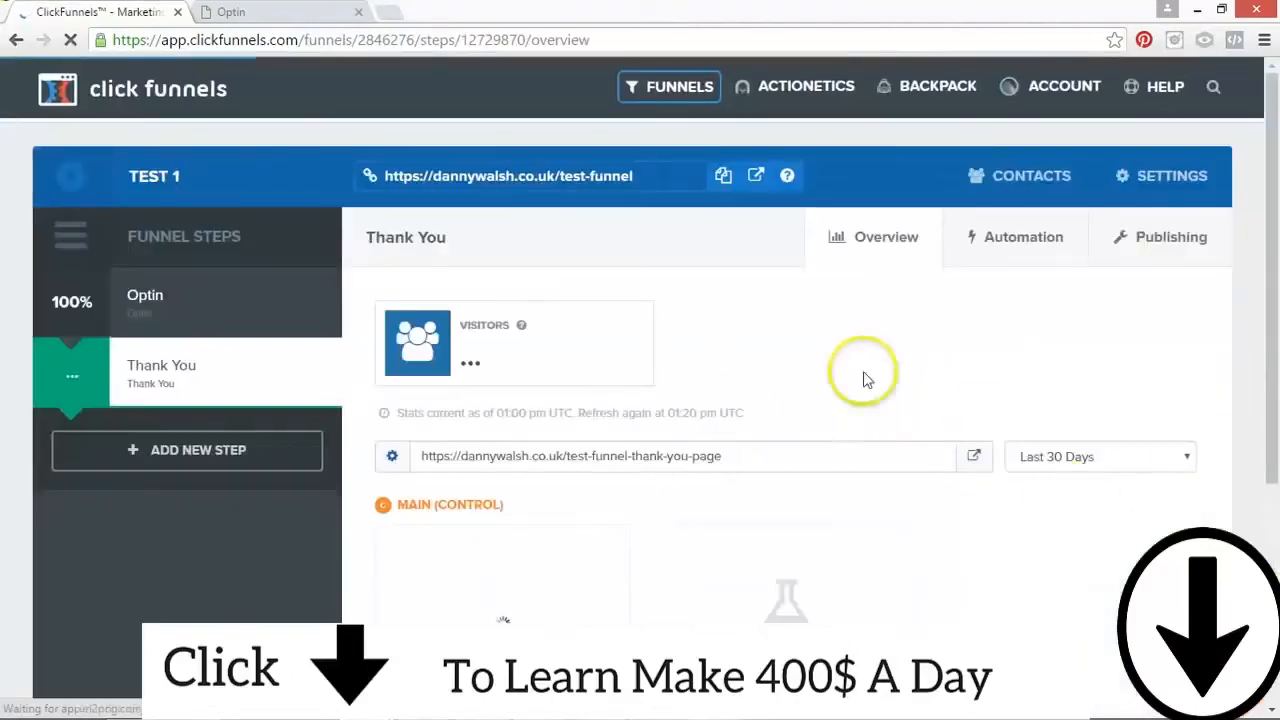
Step: Review the Thank You step's overview, including the main funnel URL, the step URL and the page variation
mouse_move(1270, 258)
left_mouse_down()
mouse_move(1269, 286)
mouse_move(1270, 270)
left_mouse_up()
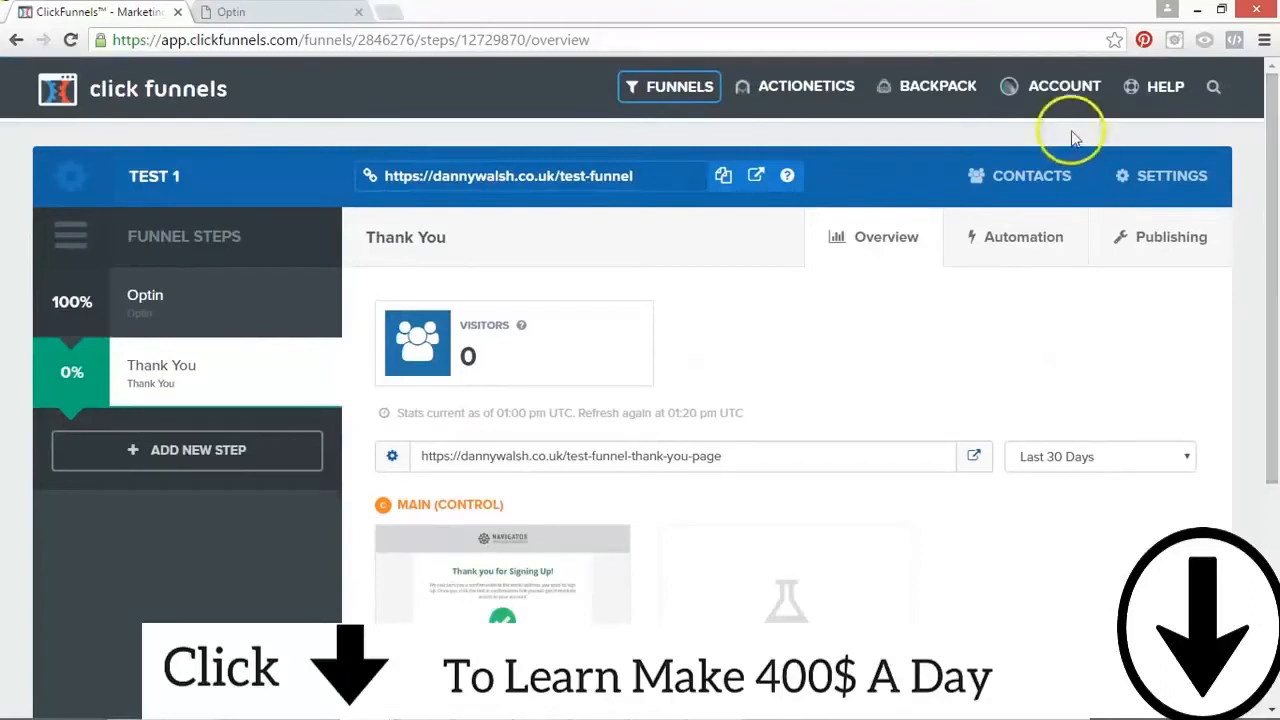
mouse_move(628, 87)
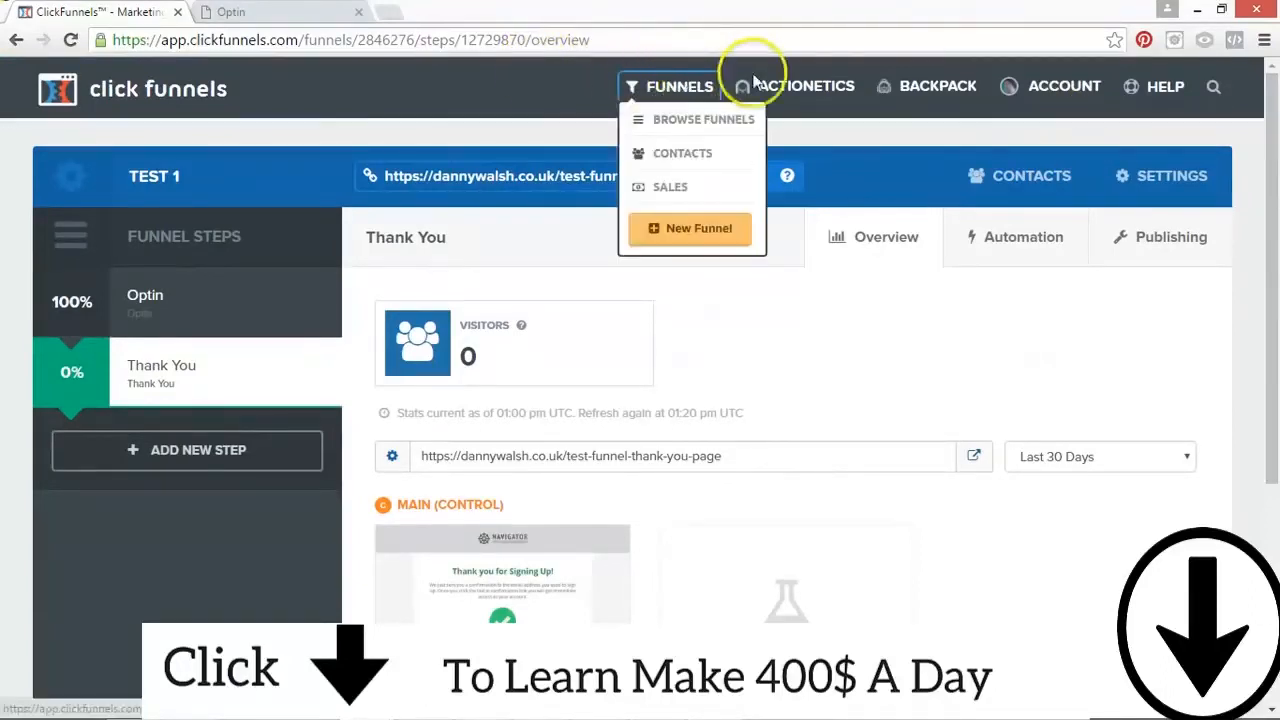
mouse_move(1131, 100)
mouse_move(1060, 88)
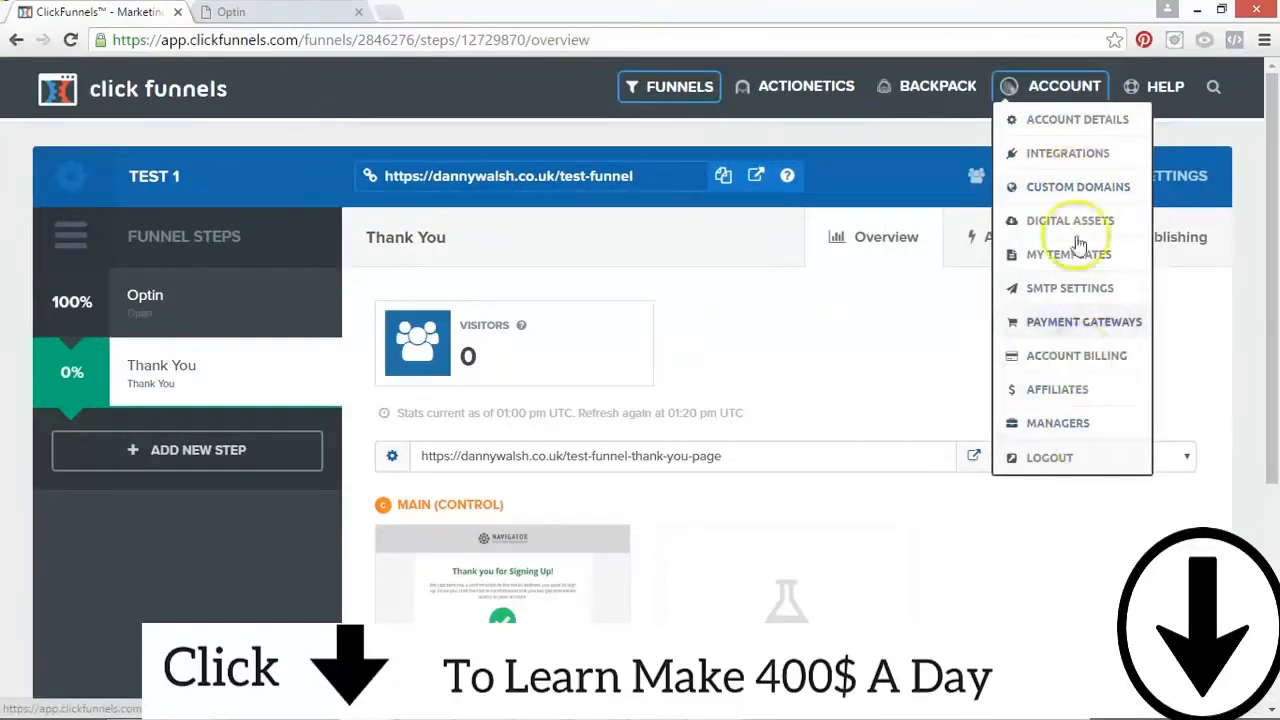
left_click(191, 298)
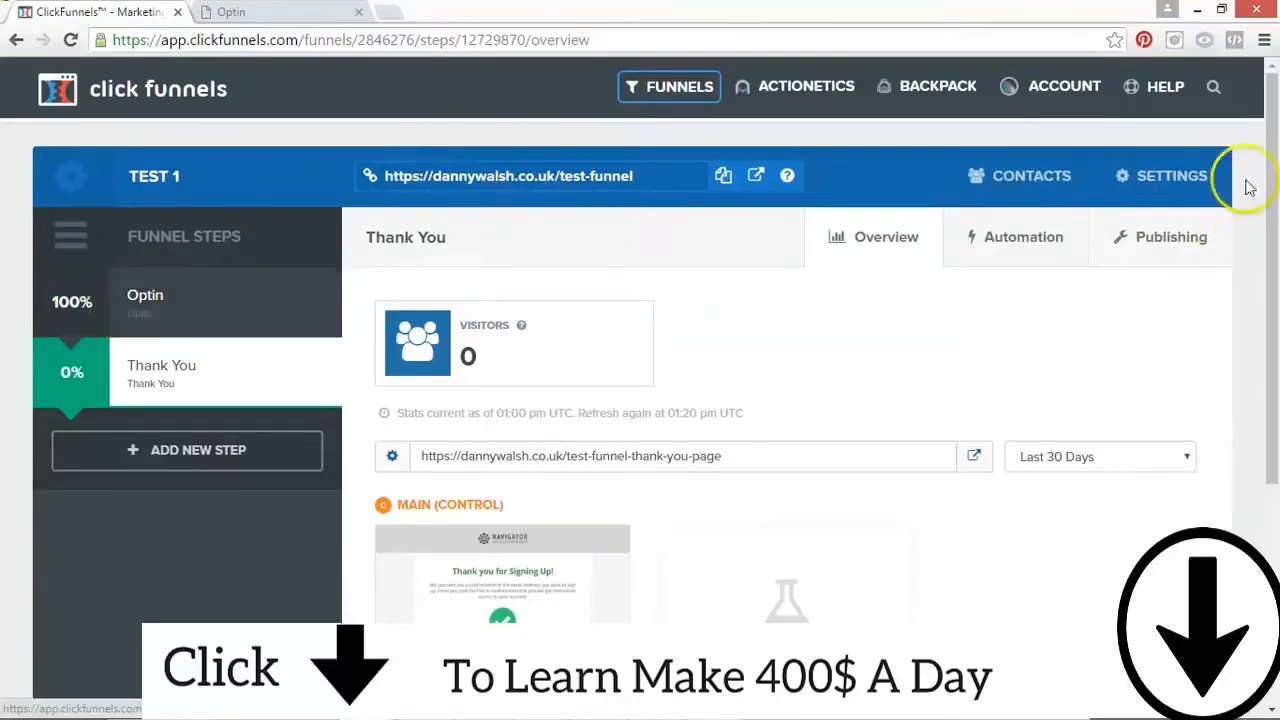
left_click_drag(652, 180, 528, 174)
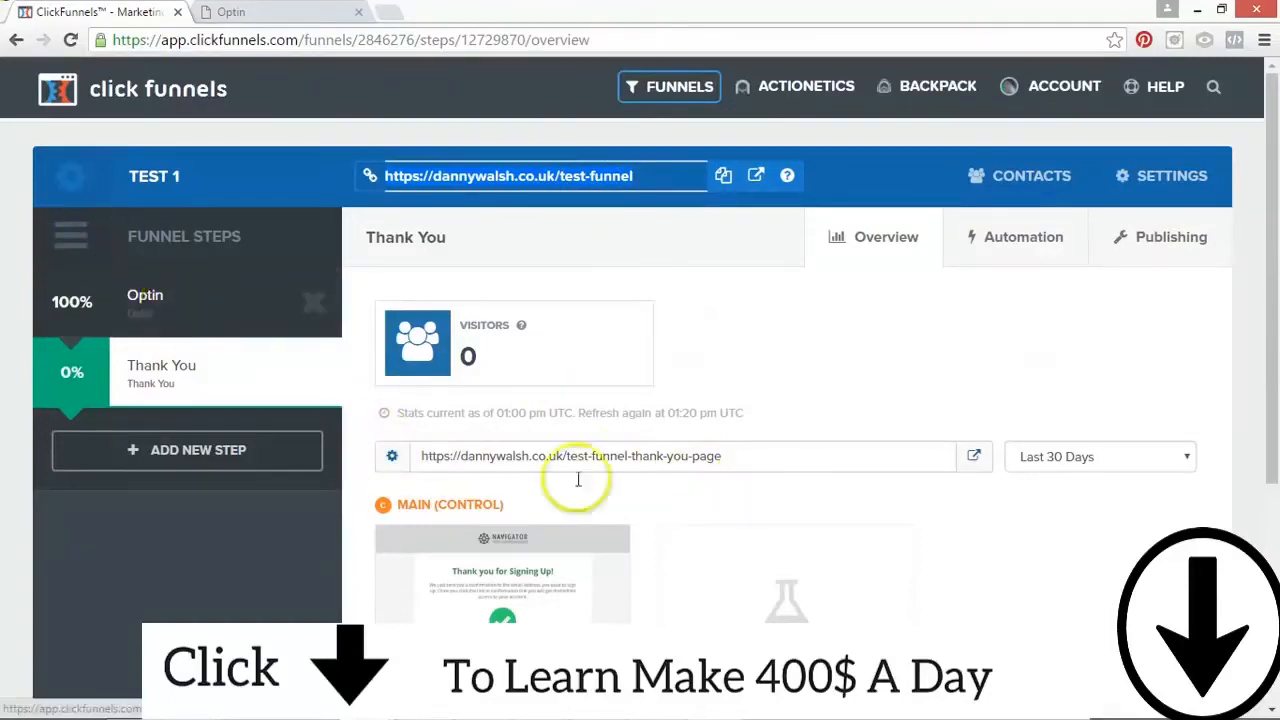
scroll(1275, 365, "down", 3)
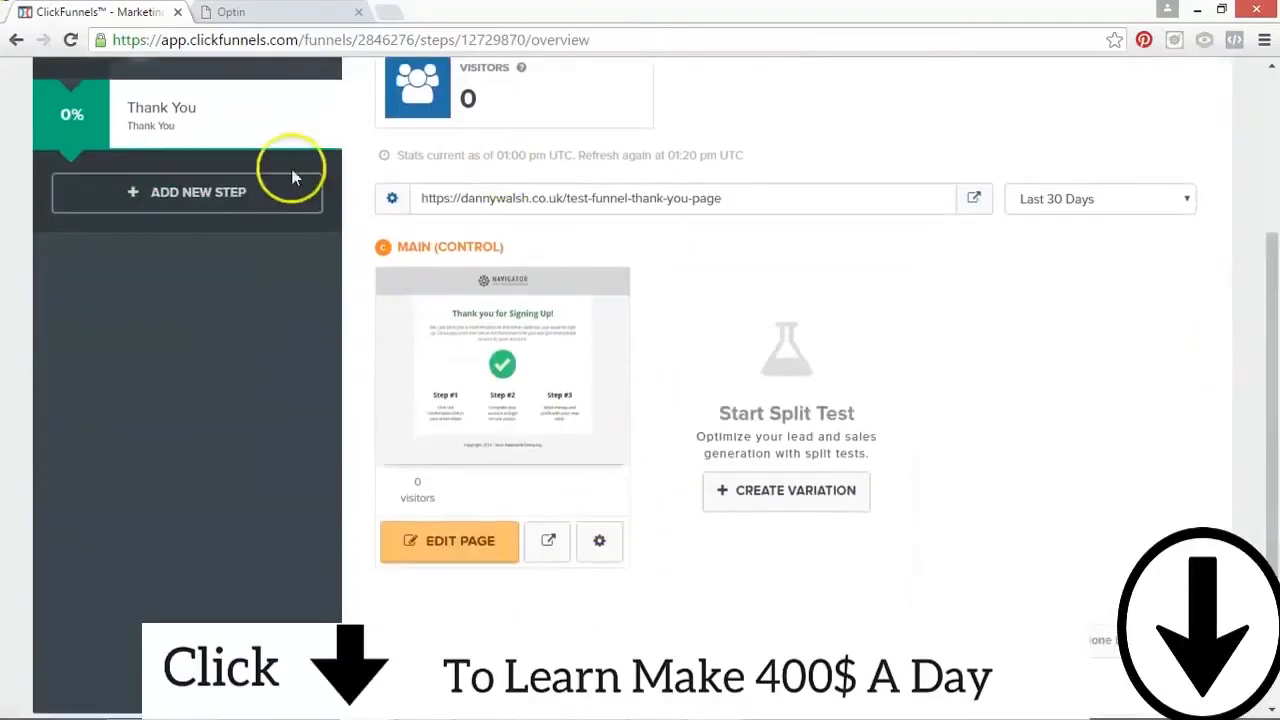
scroll(1257, 331, "up", 3)
Step: Open the Optin step and examine its visitor stats, step URL, control page and split test area
left_click(140, 224)
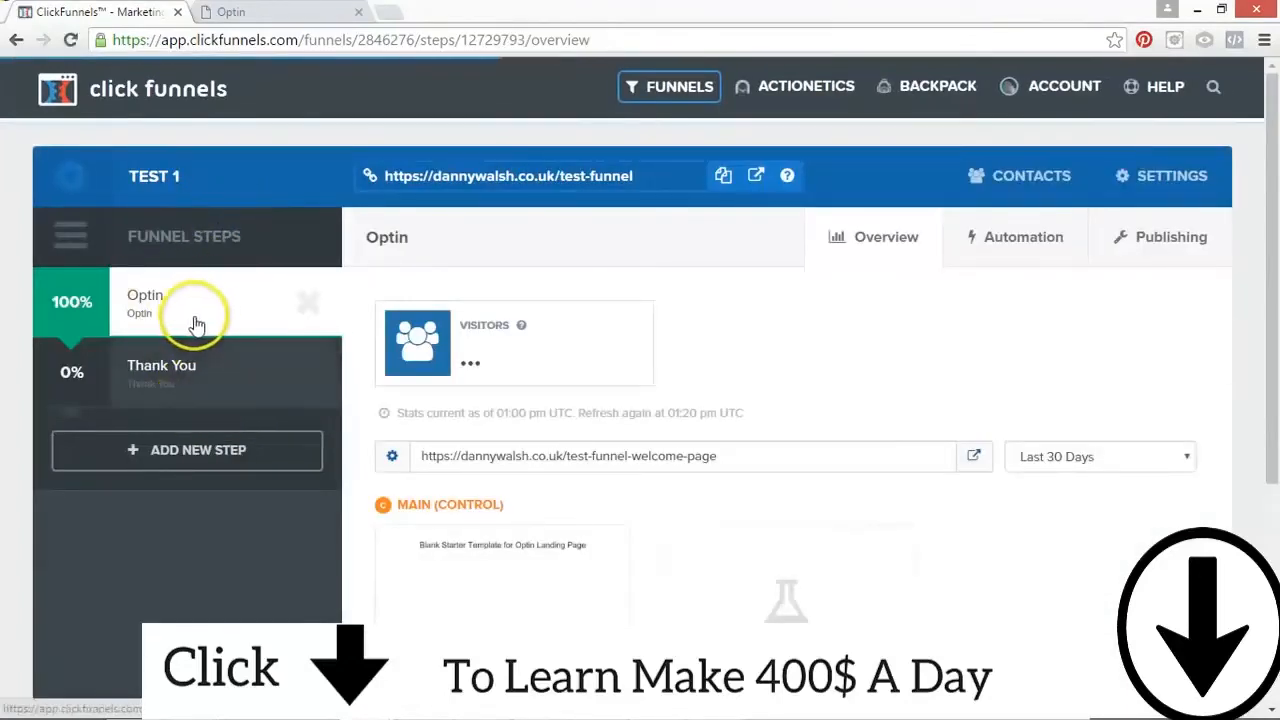
scroll(1257, 214, "down", 3)
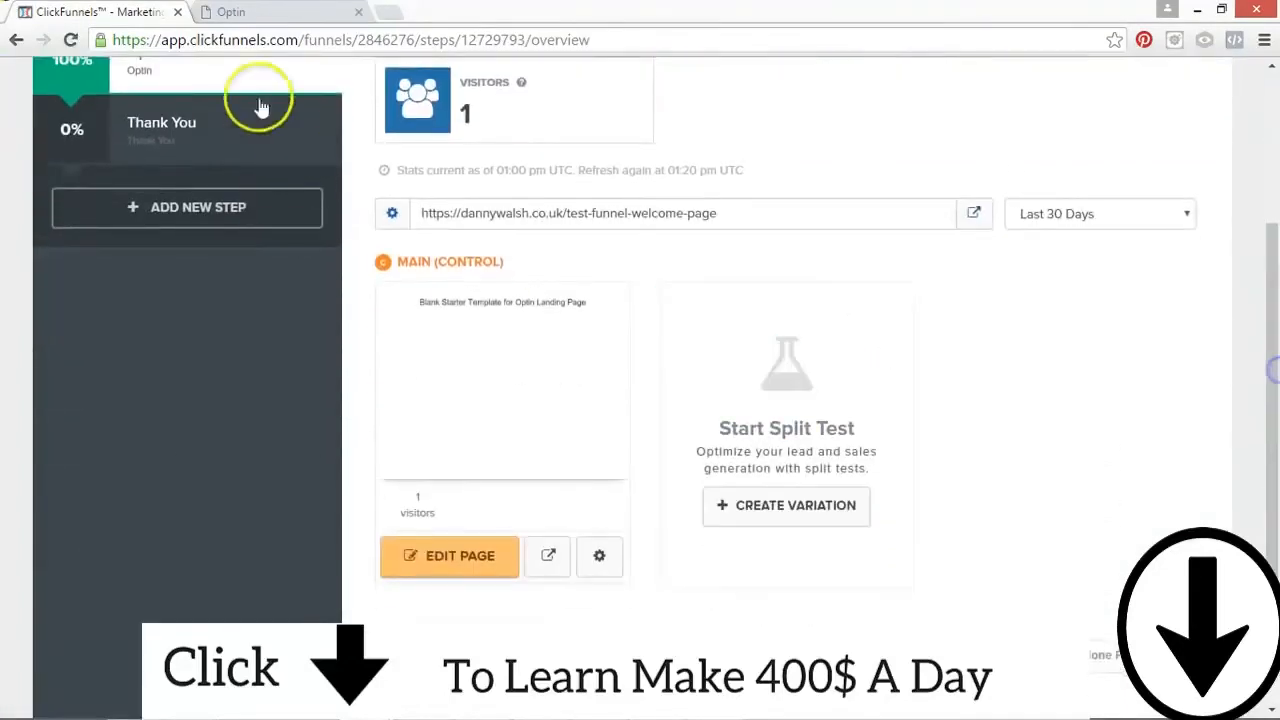
scroll(1257, 371, "up", 3)
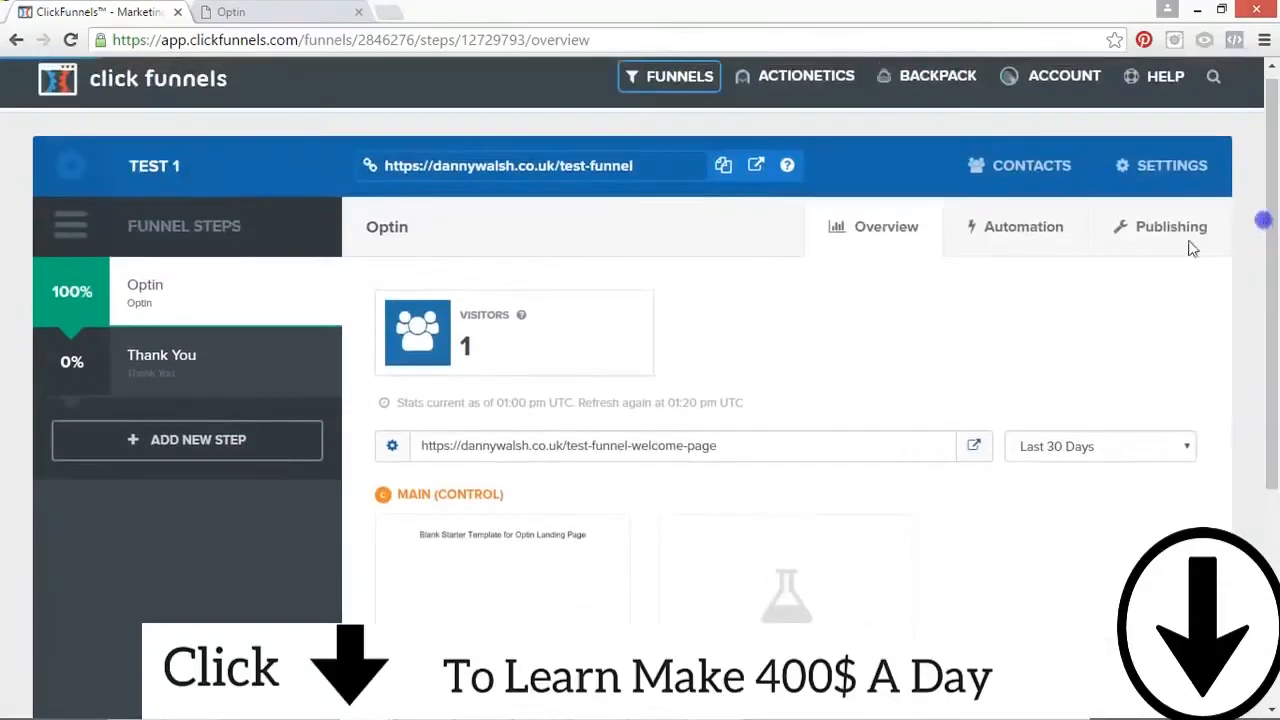
left_click(1032, 80)
left_click_drag(1274, 298, 1277, 330)
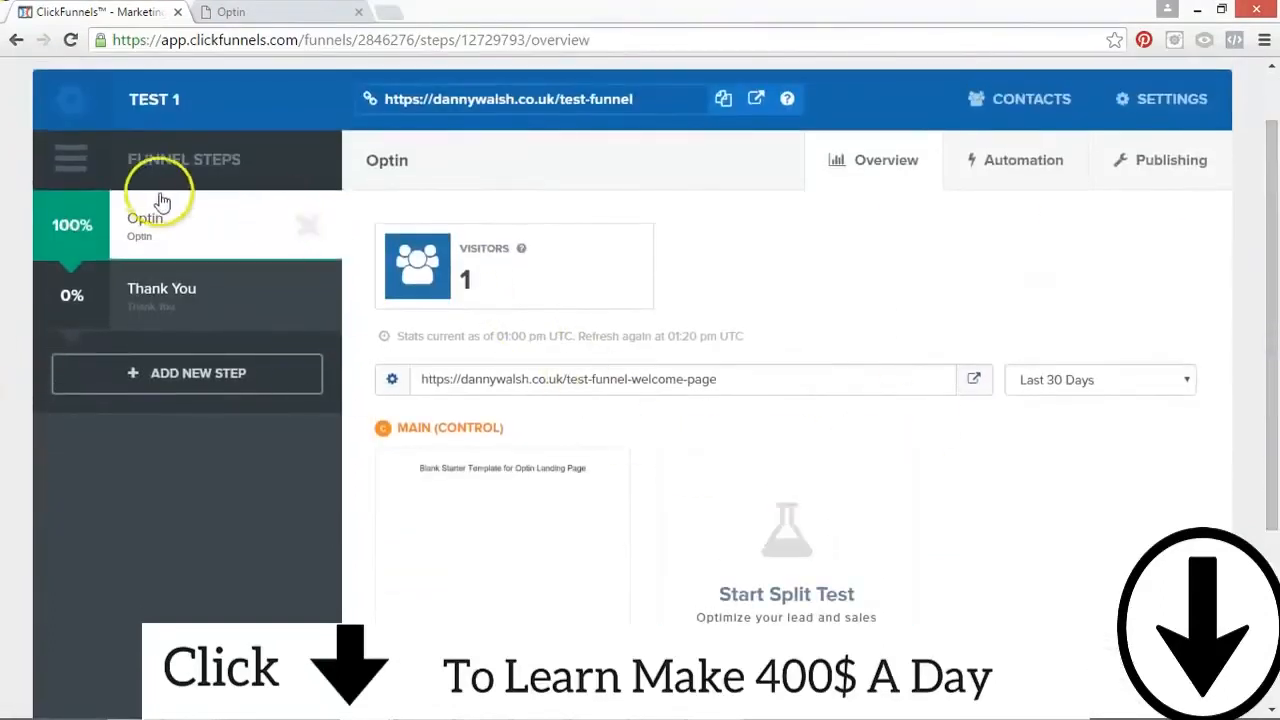
mouse_move(1277, 160)
left_mouse_down()
mouse_move(1277, 105)
mouse_move(1277, 200)
mouse_move(1277, 148)
left_mouse_up()
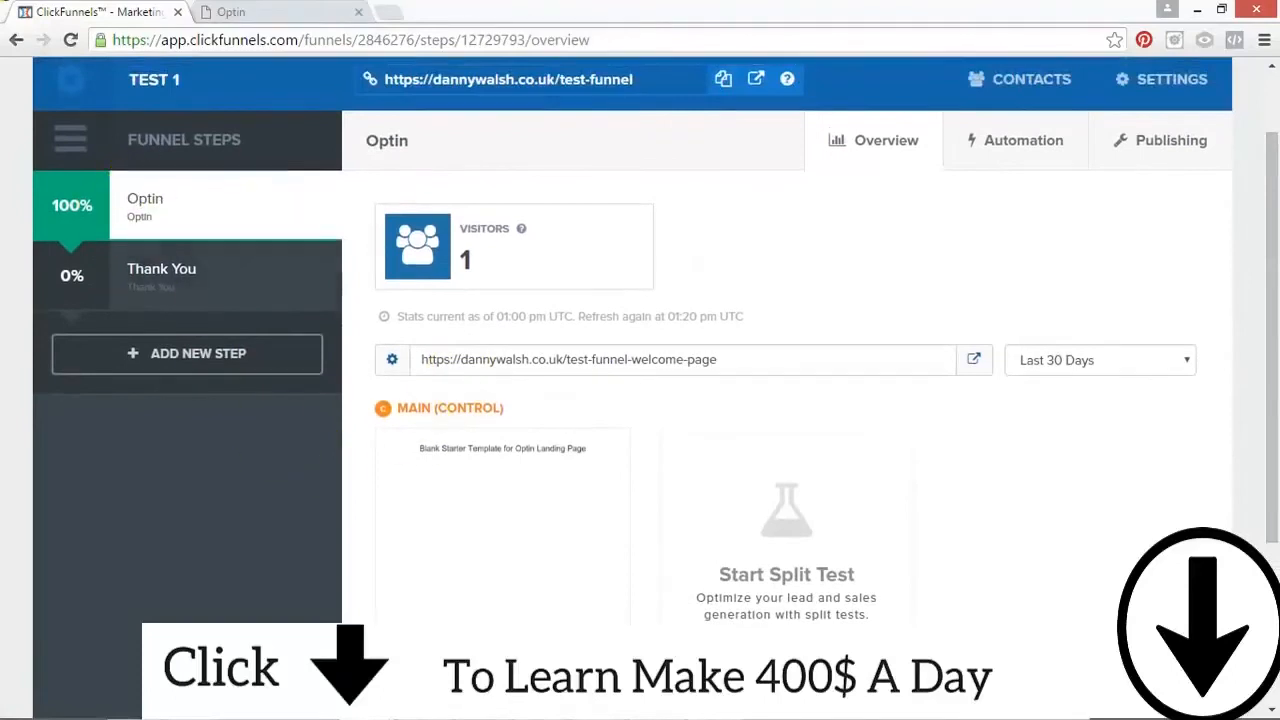
left_click_drag(1277, 243, 1277, 362)
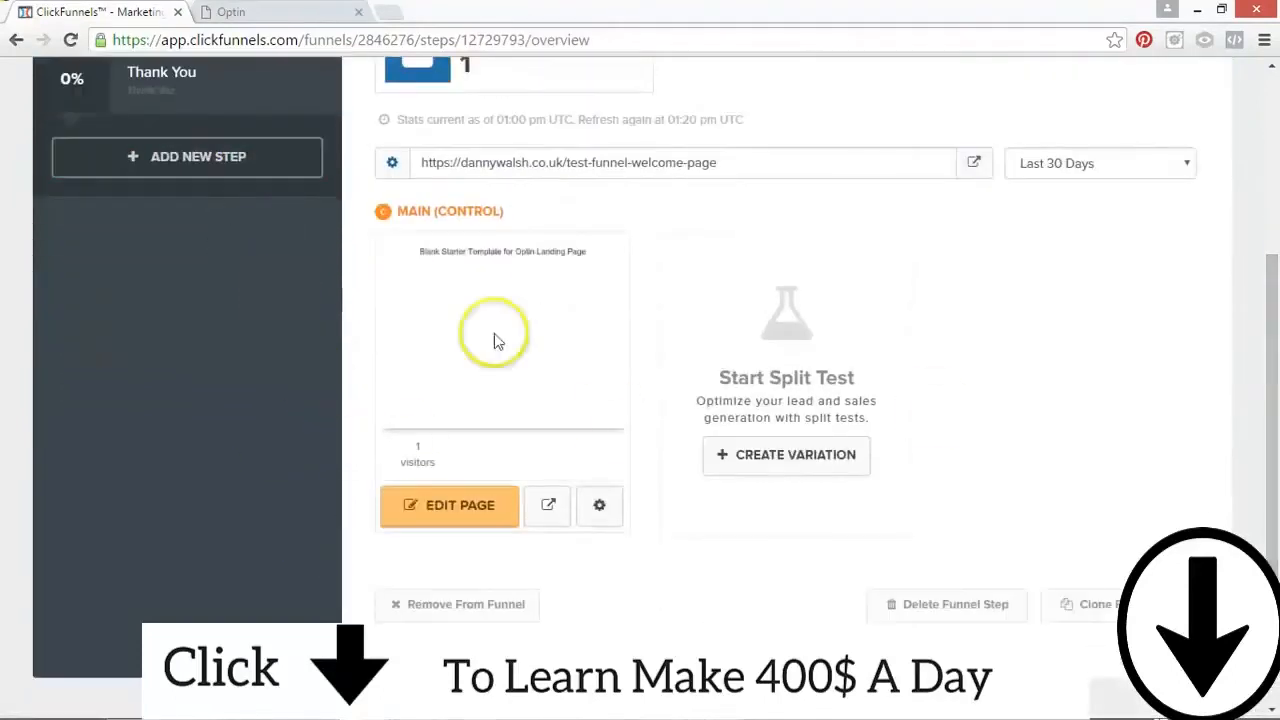
left_click_drag(1270, 290, 1268, 135)
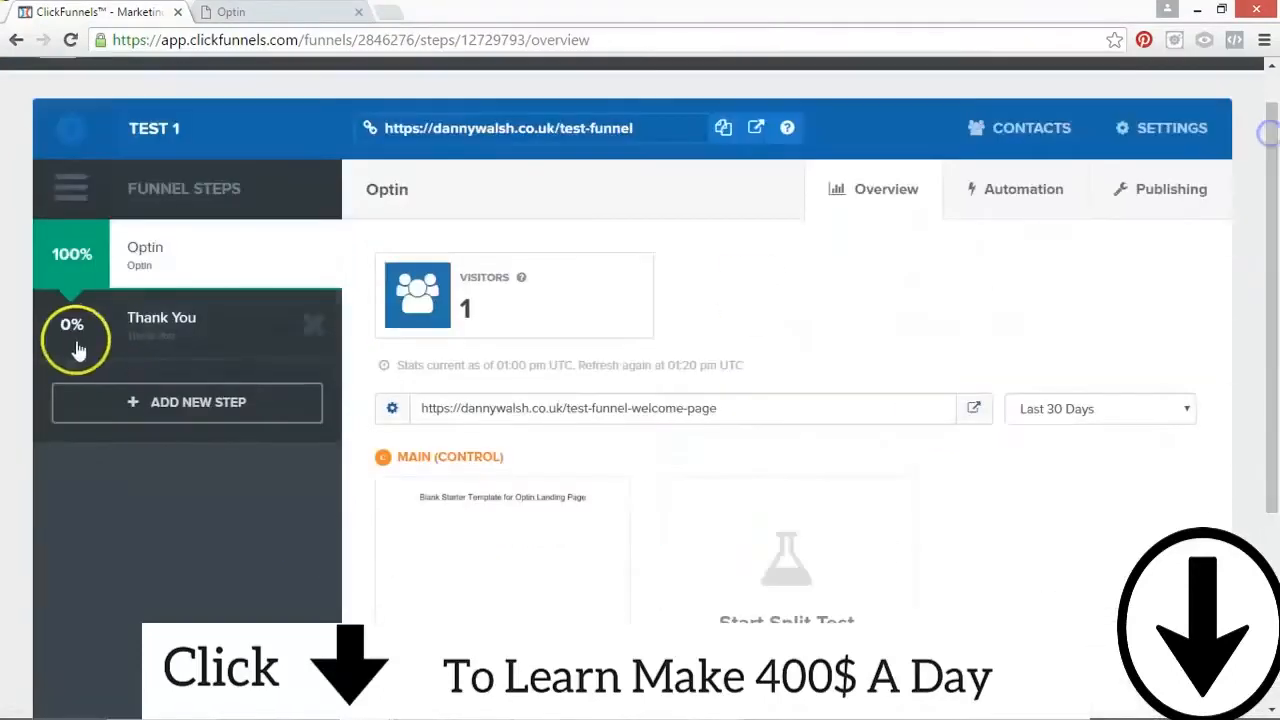
left_click_drag(1273, 245, 1275, 345)
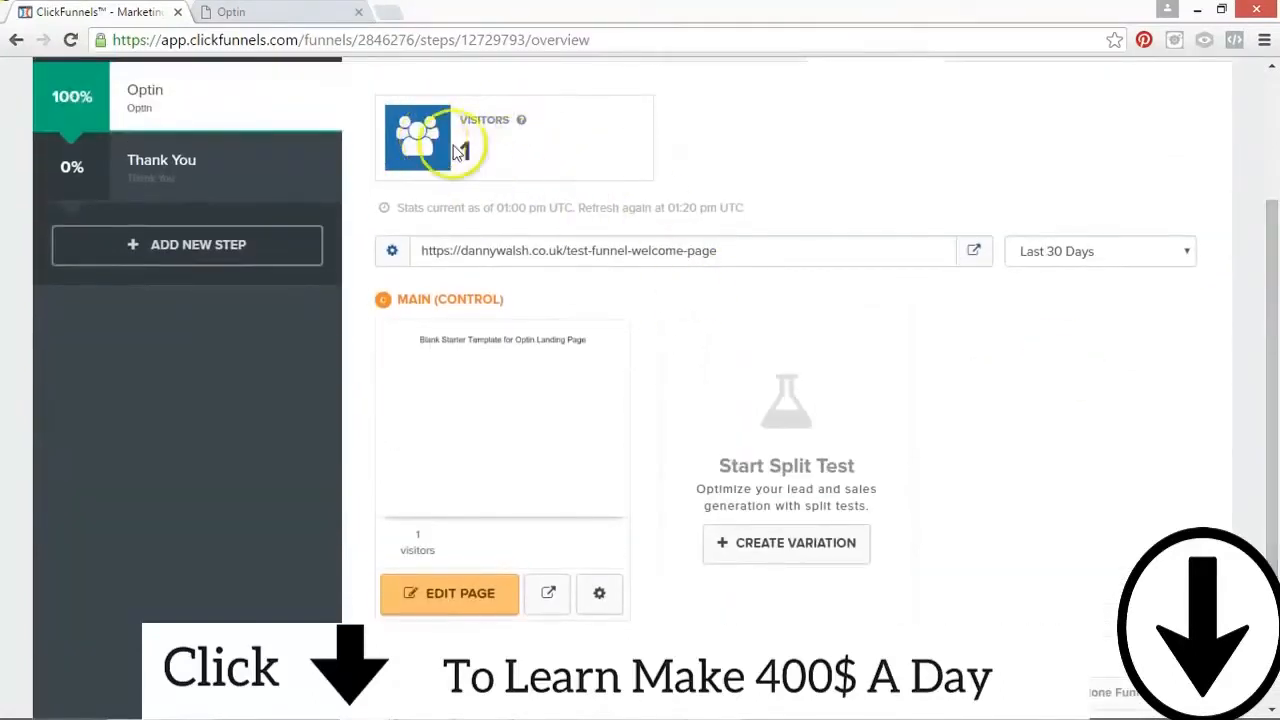
left_click_drag(1274, 288, 1275, 378)
Step: Open the Optin control page for editing and view its pop-up, closing it again
left_click(466, 447)
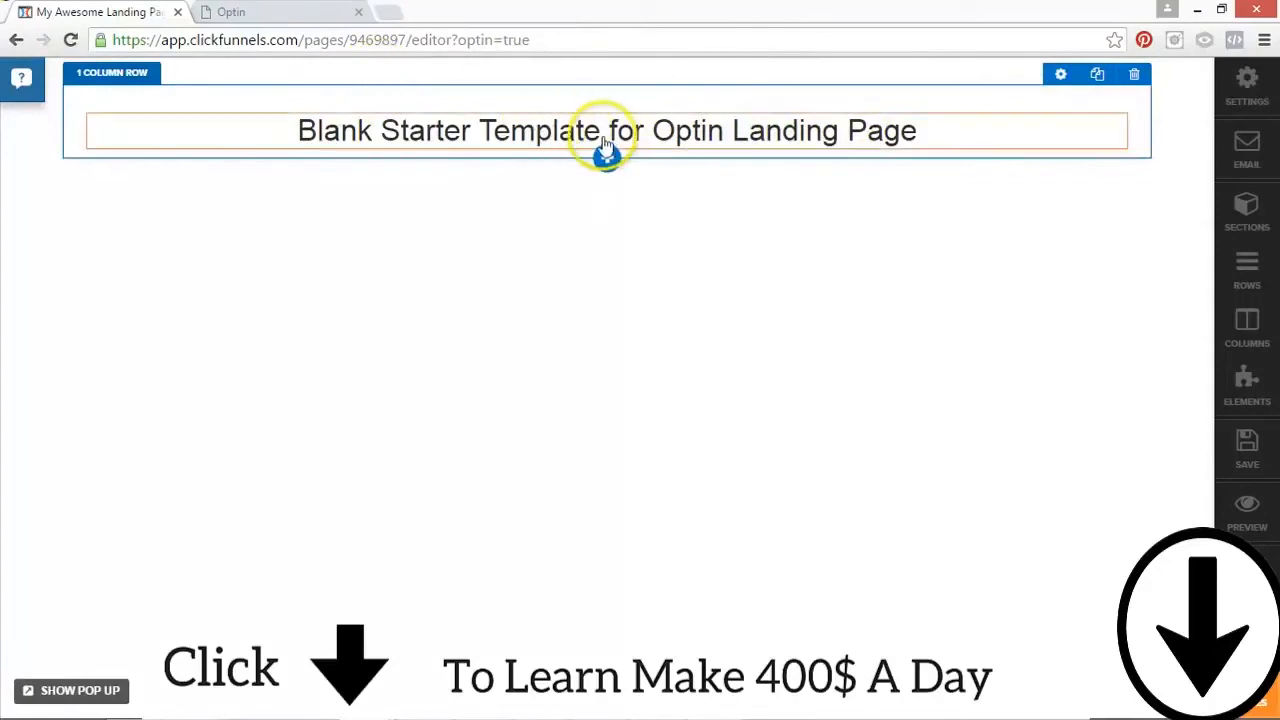
left_click(90, 688)
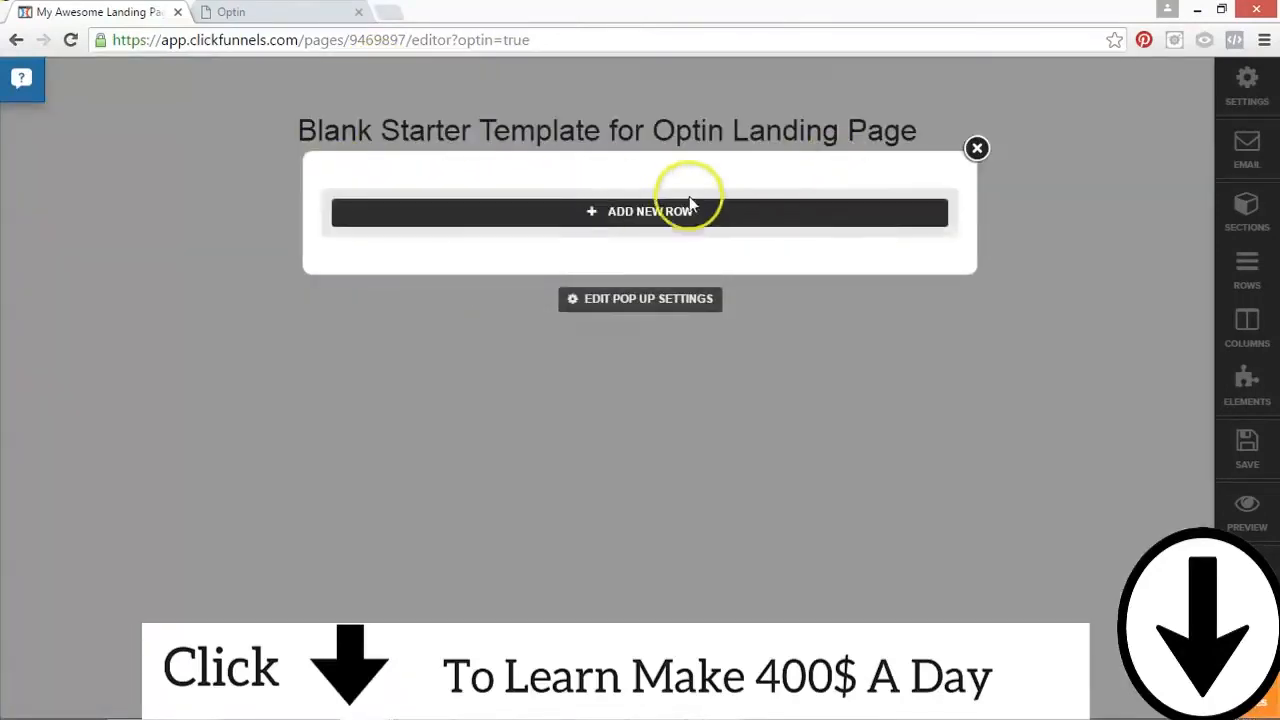
left_click(977, 149)
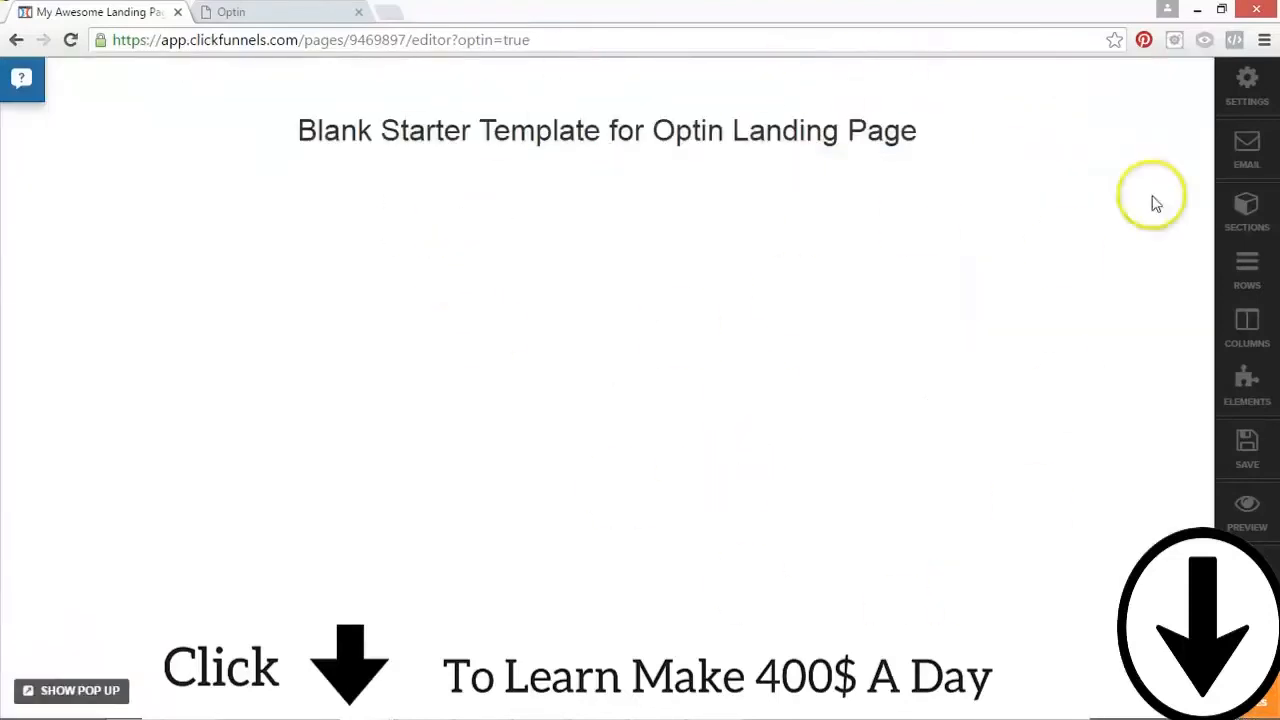
left_click(105, 688)
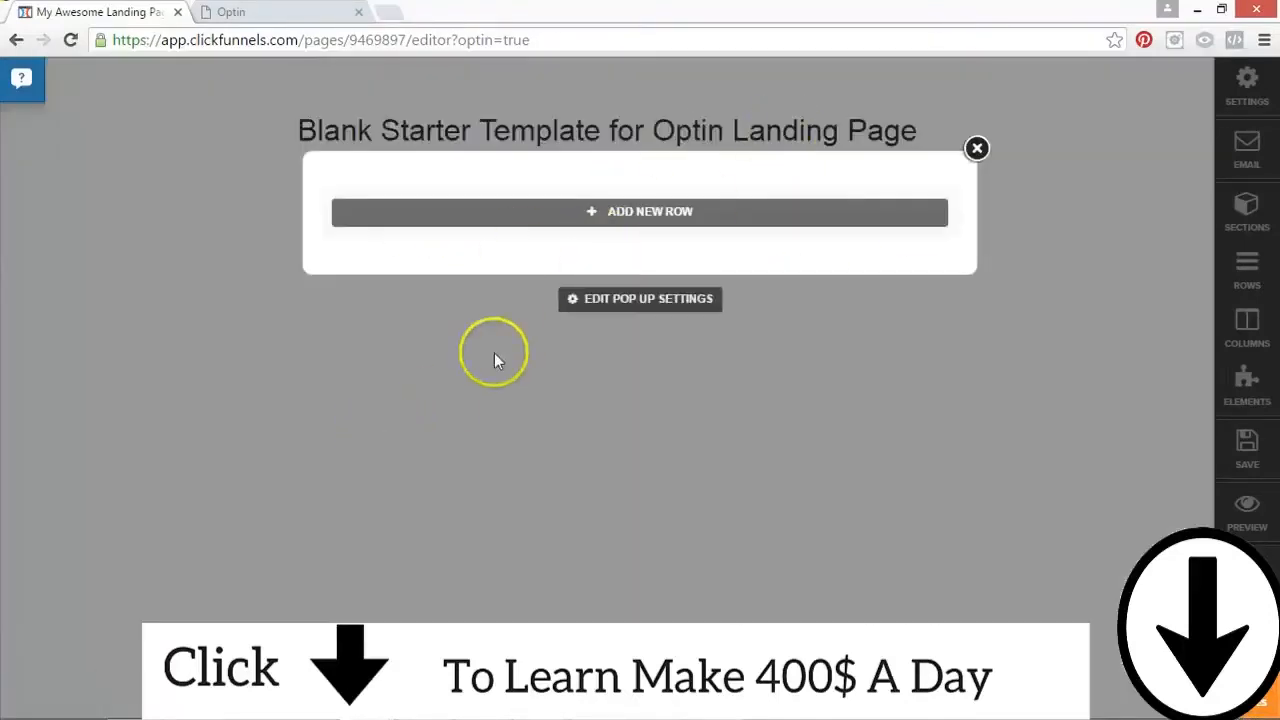
left_click(976, 149)
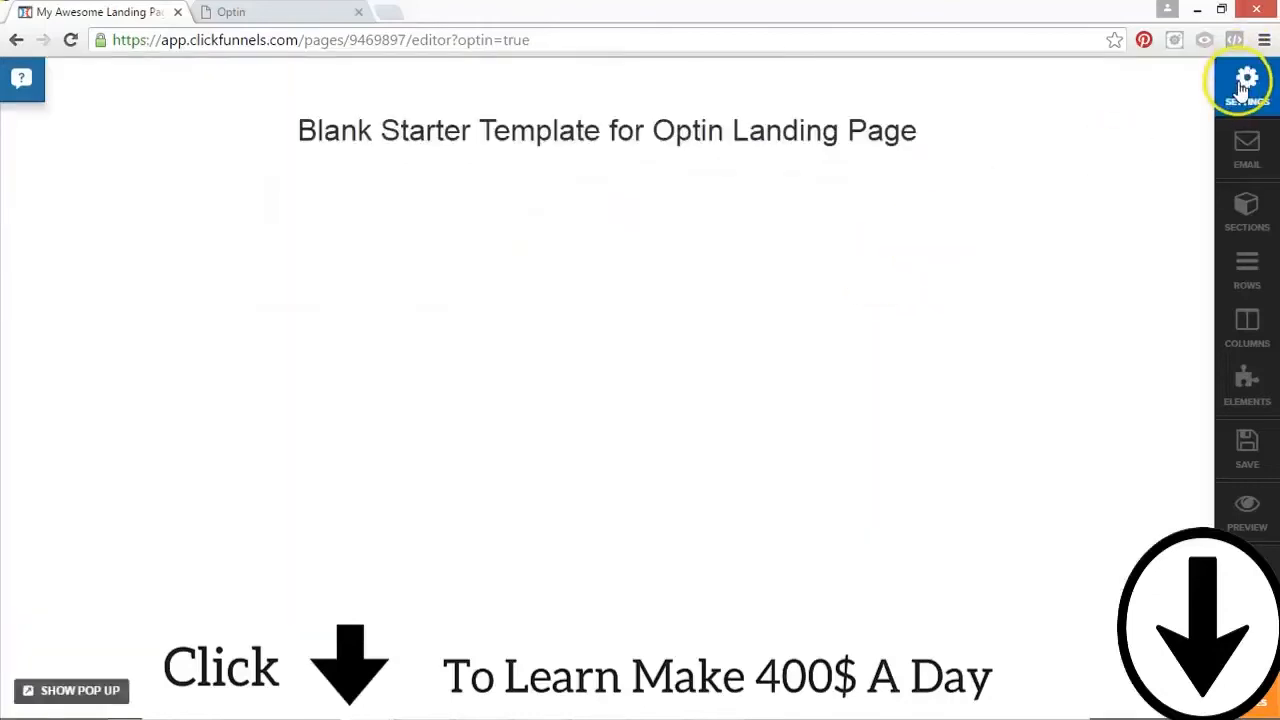
Step: Set the Optin page's title to Test Funnel Page in its meta tags and social settings
left_click(1245, 85)
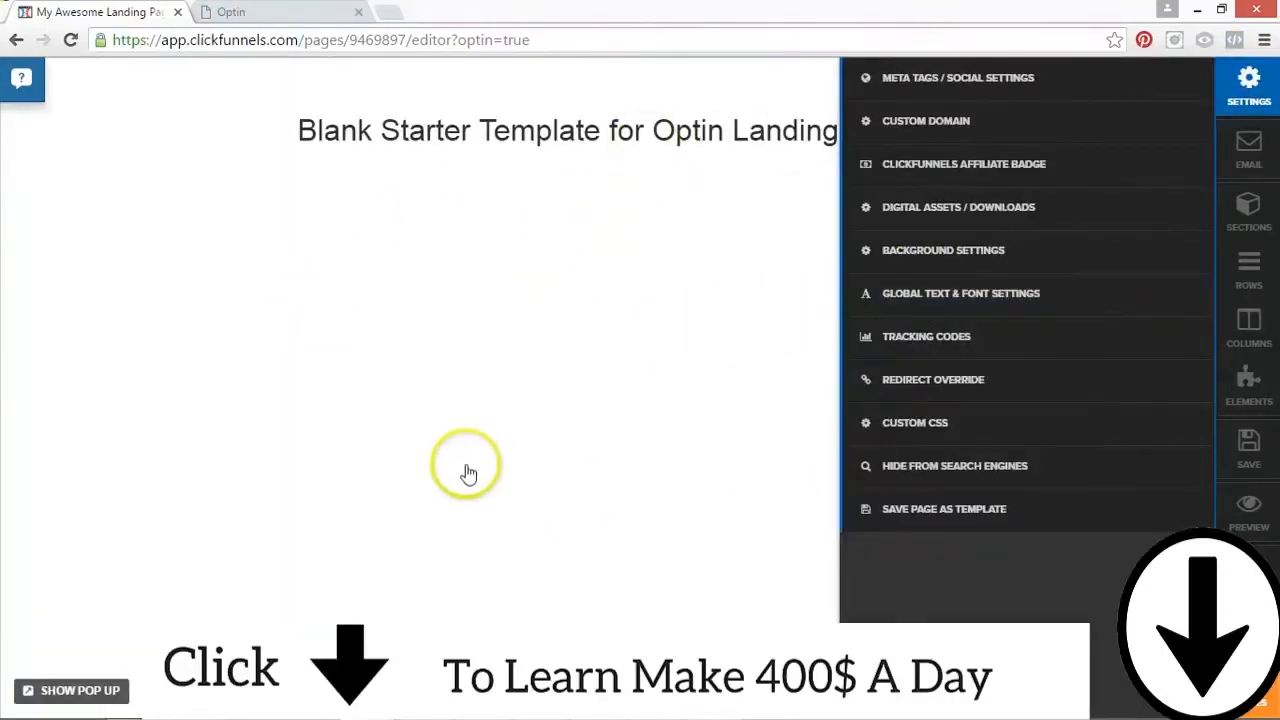
left_click(1014, 86)
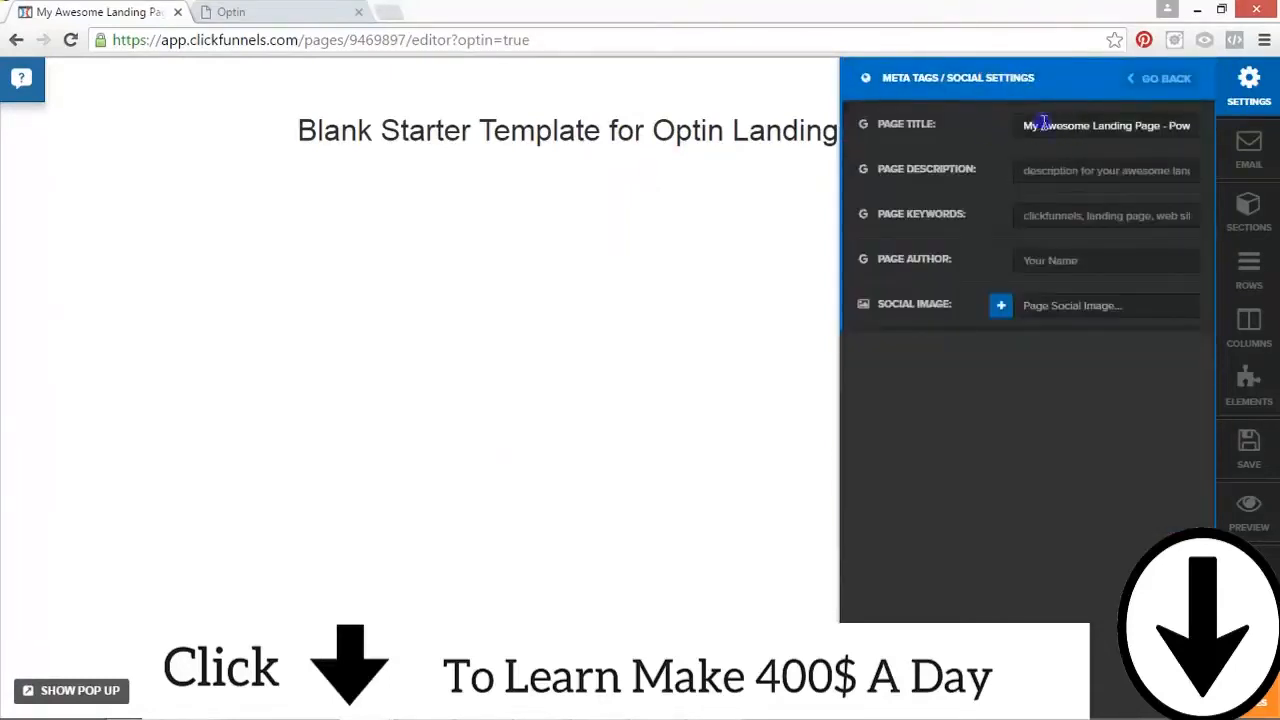
left_click_drag(1023, 127, 1207, 127)
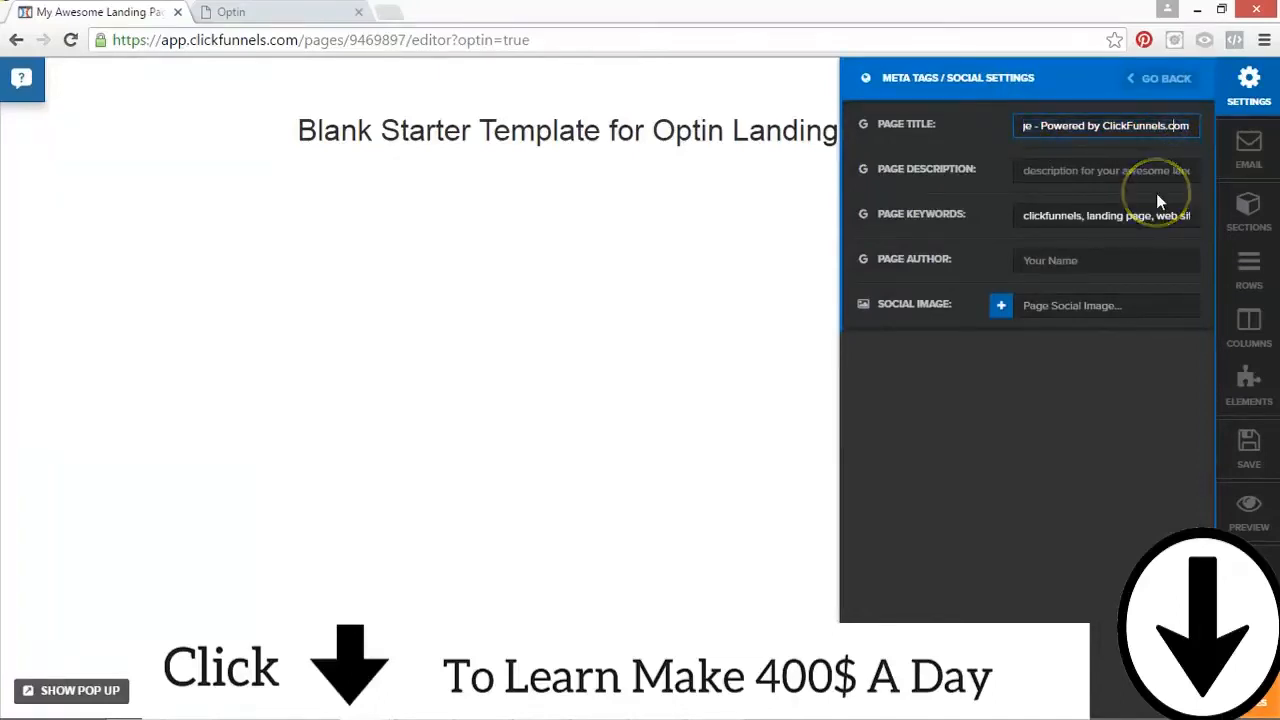
key("ctrl+a")
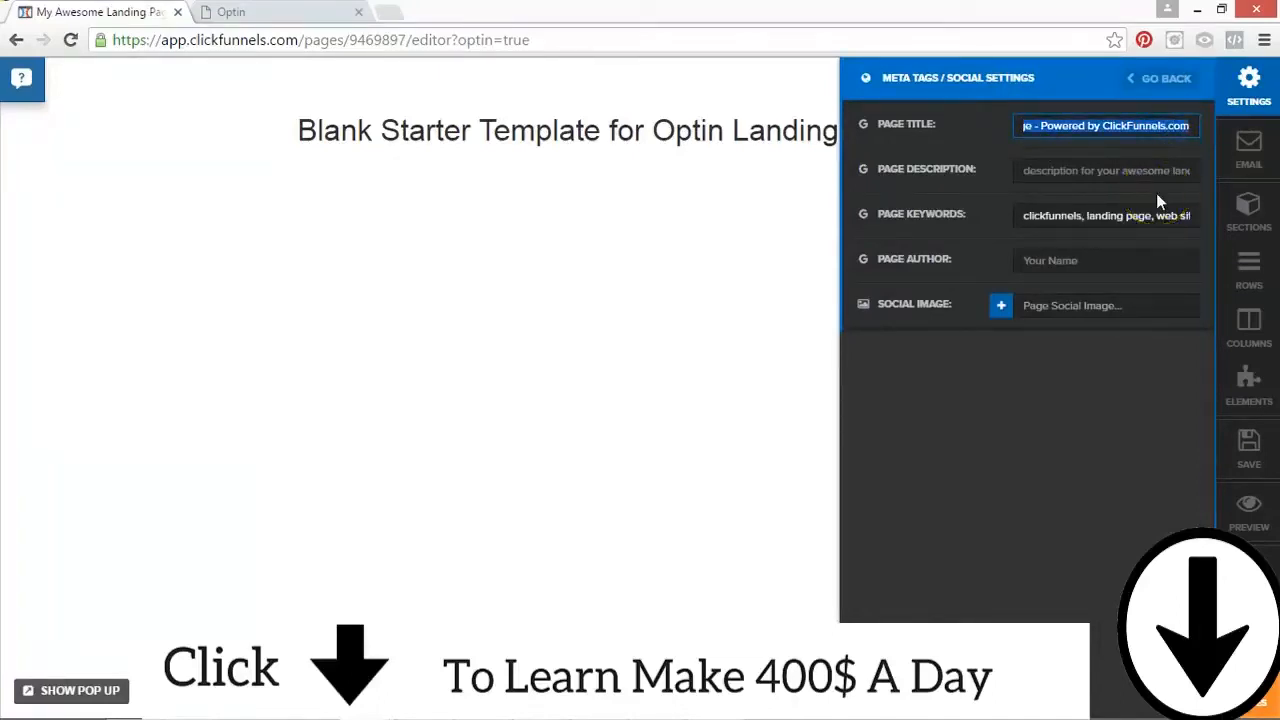
type("Than")
key("BackSpace")
key("BackSpace")
key("BackSpace")
type("est Funnel Page")
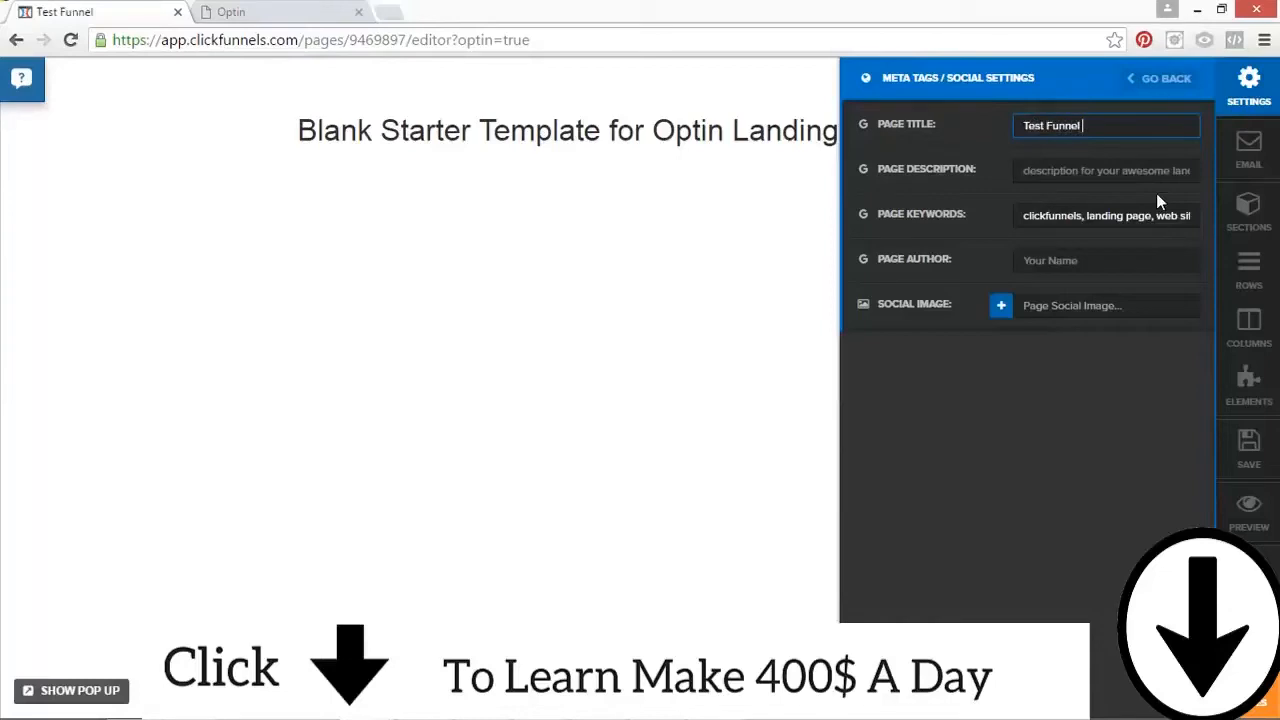
Step: Set the page description to Description, check the page keywords, and enter the author's full name as page author
triple_click(1127, 170)
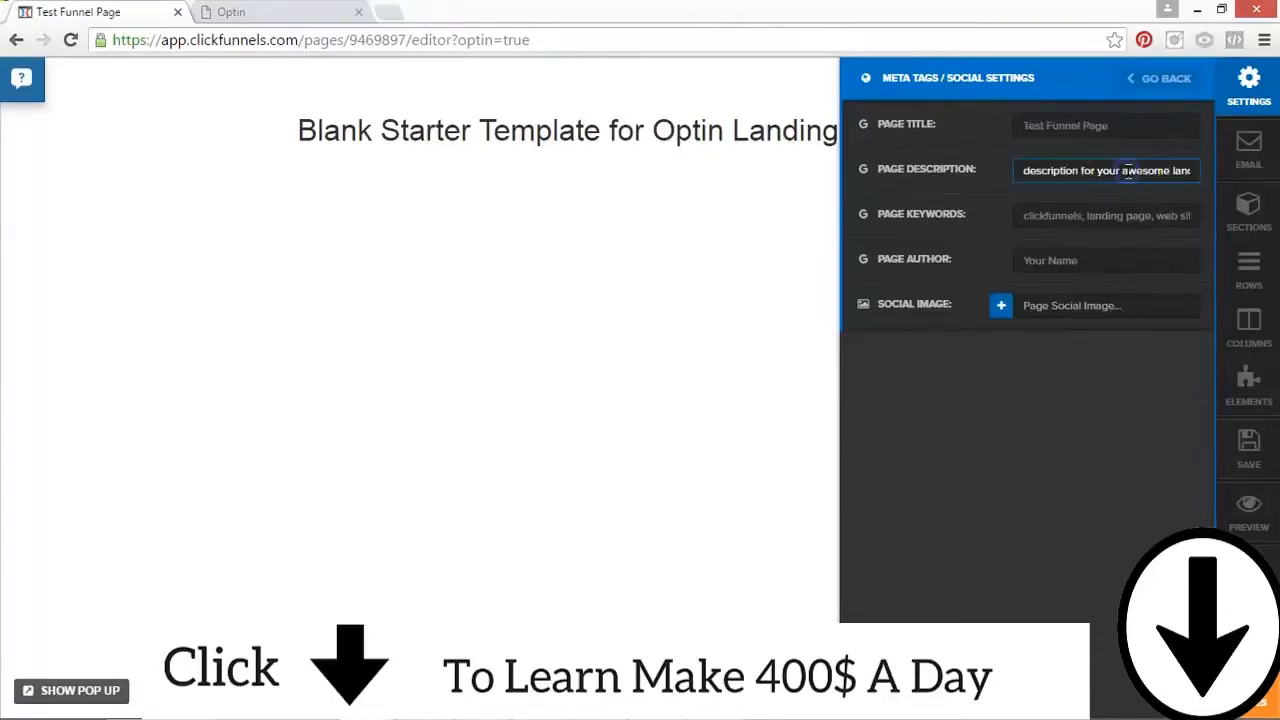
type("Description")
left_click(1087, 212)
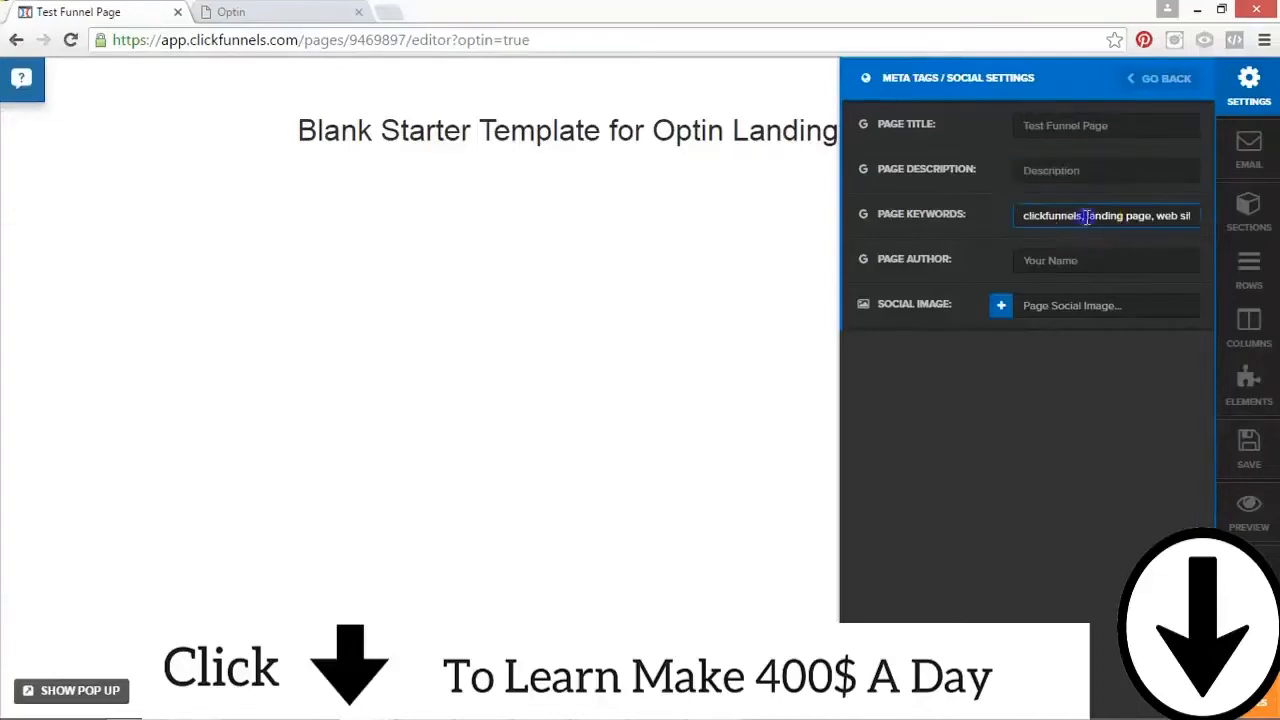
left_click(1112, 219)
left_click(1036, 263)
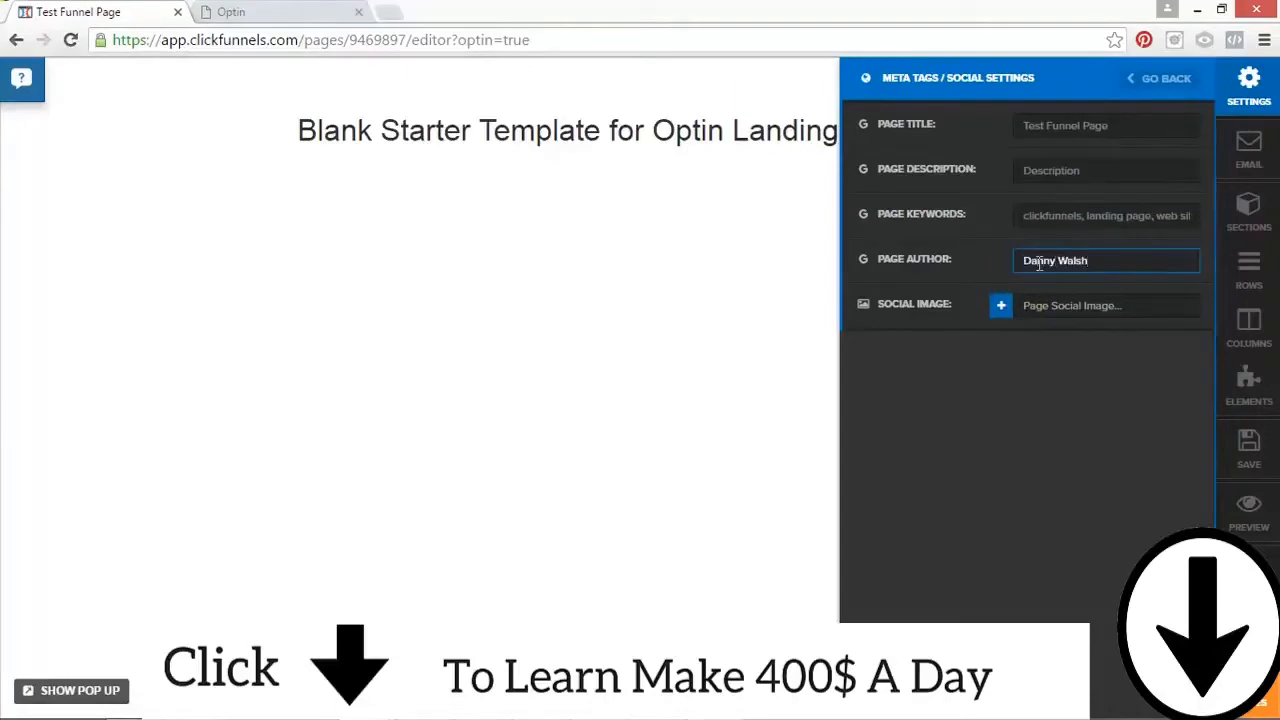
Step: Add the first image from the Your Images library as the page's social image, and save the page
left_click(1000, 306)
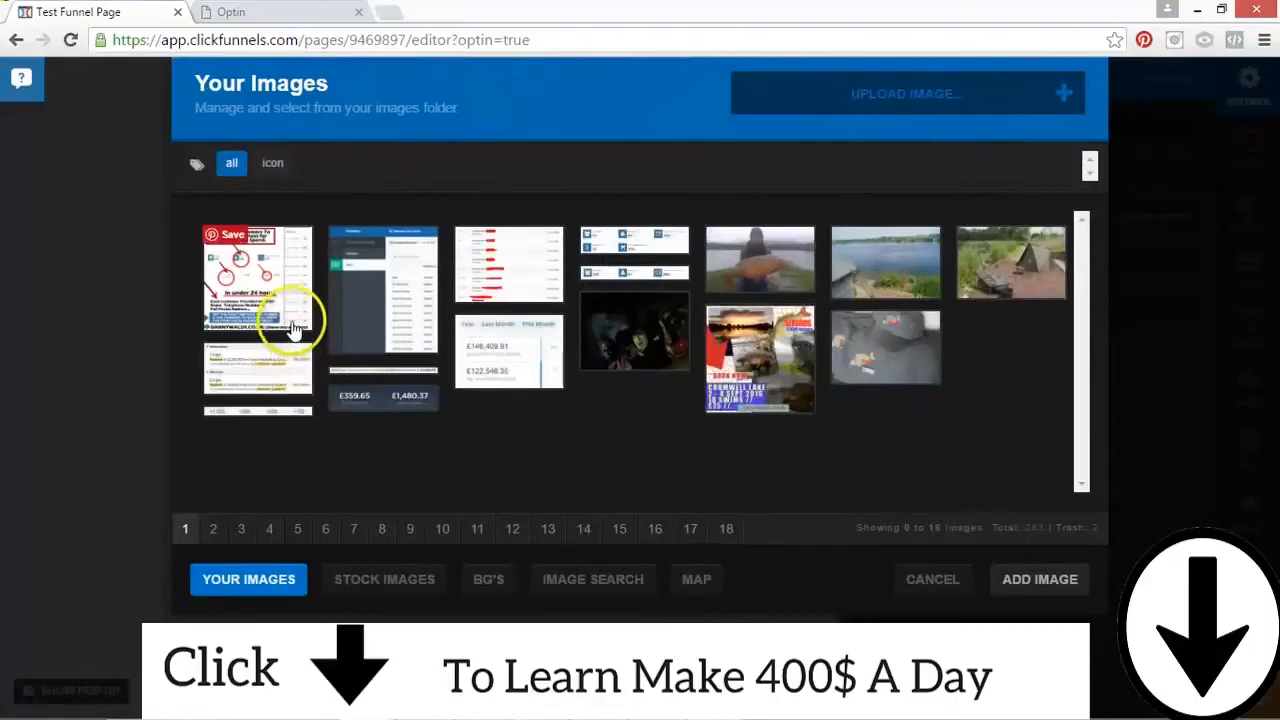
left_click(246, 272)
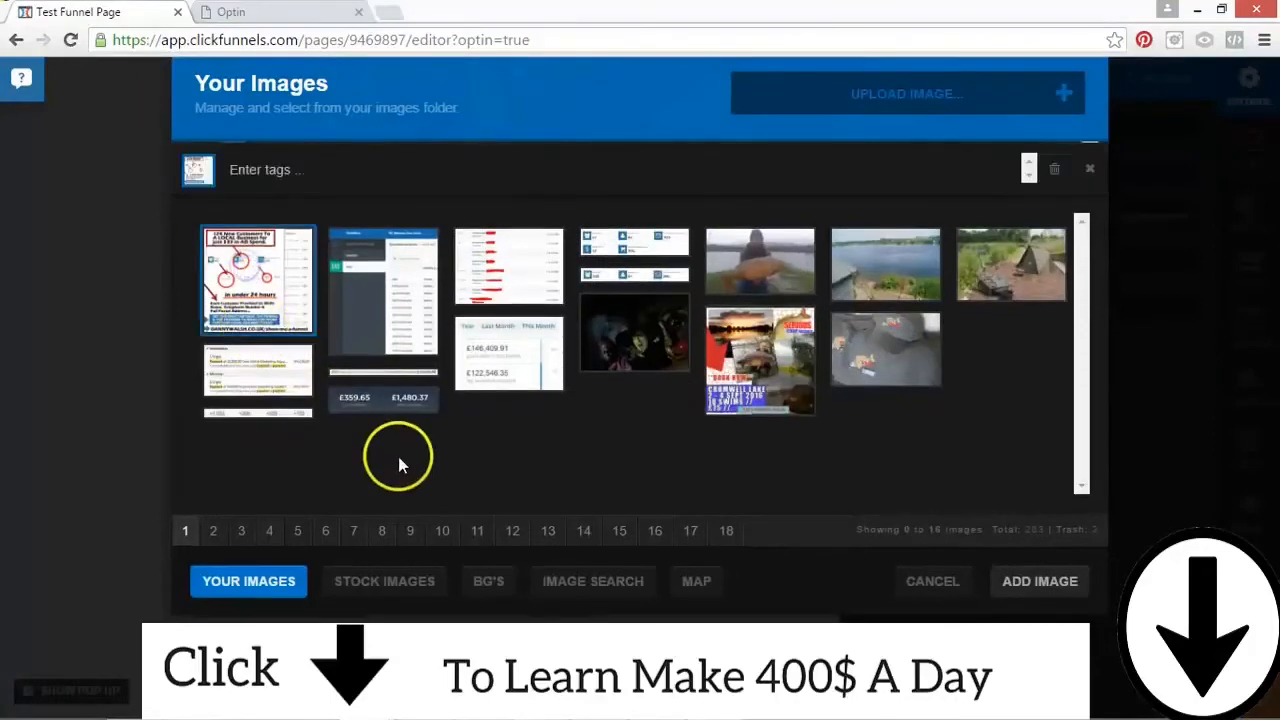
left_click(1036, 594)
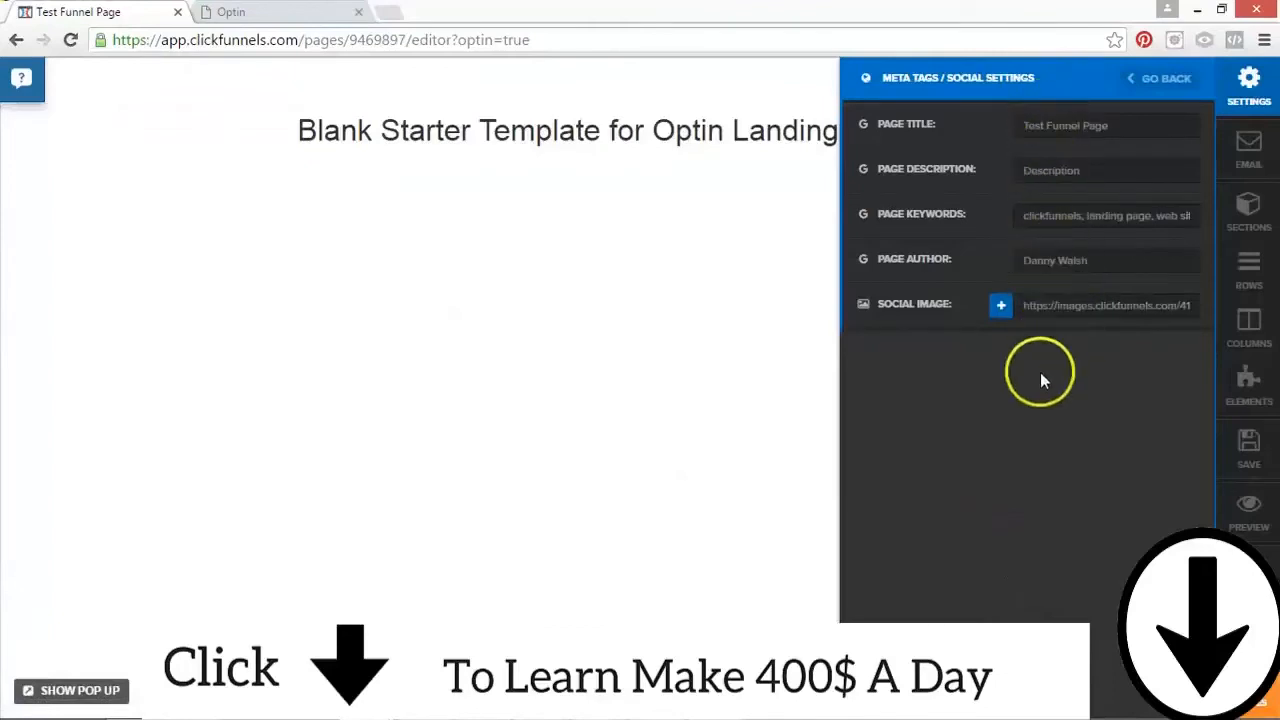
left_click(1248, 447)
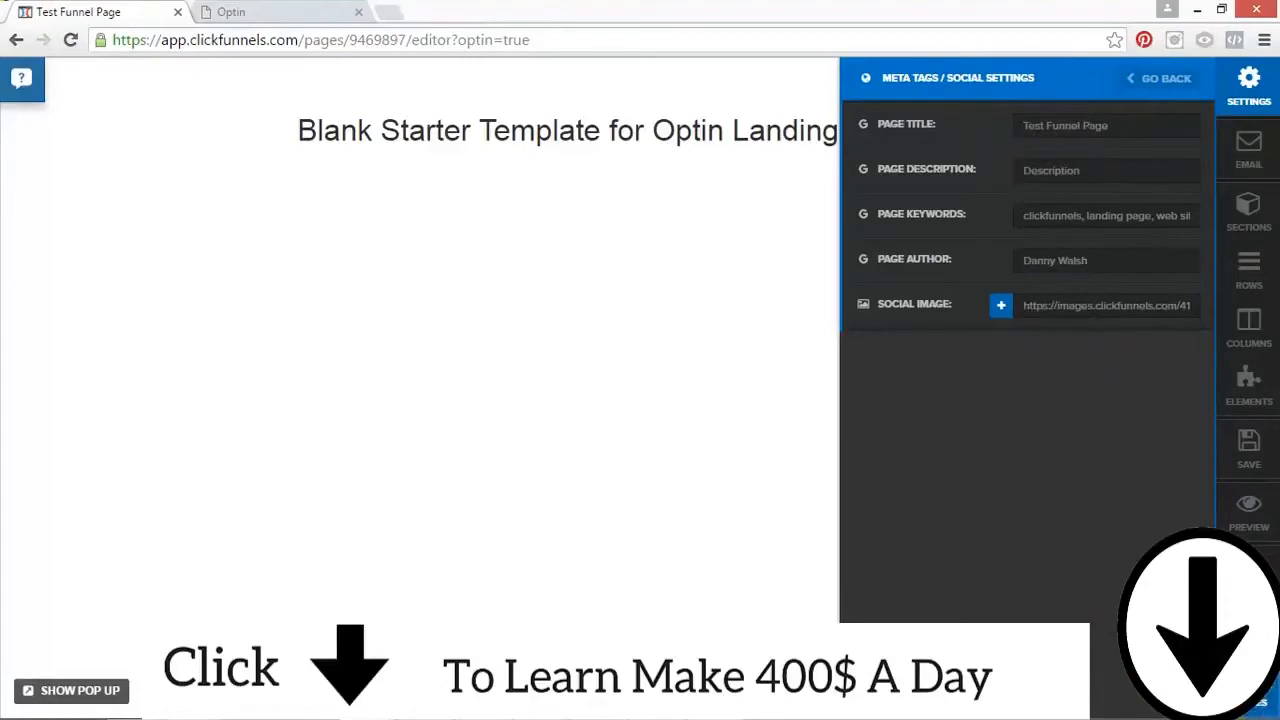
Step: Set the page's background image to the city skyline photo (newyork.jpg) from the built-in background images
left_click(1163, 78)
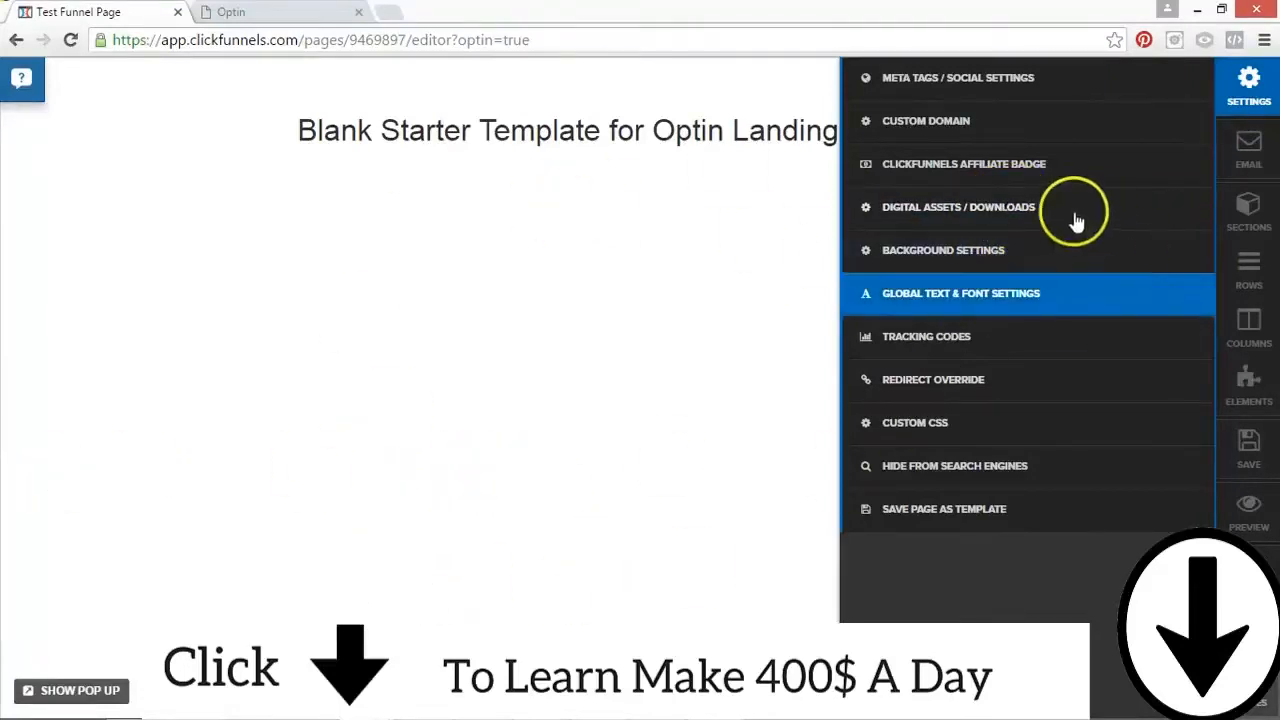
left_click(965, 268)
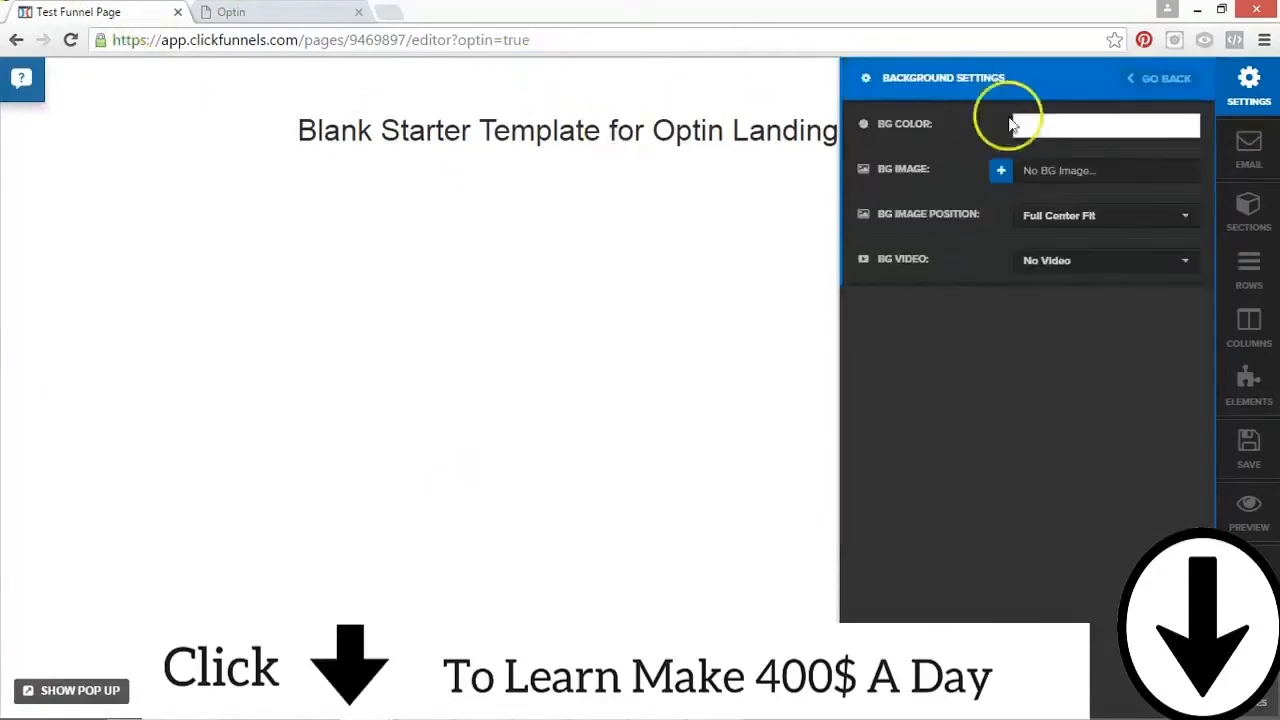
left_click(1001, 176)
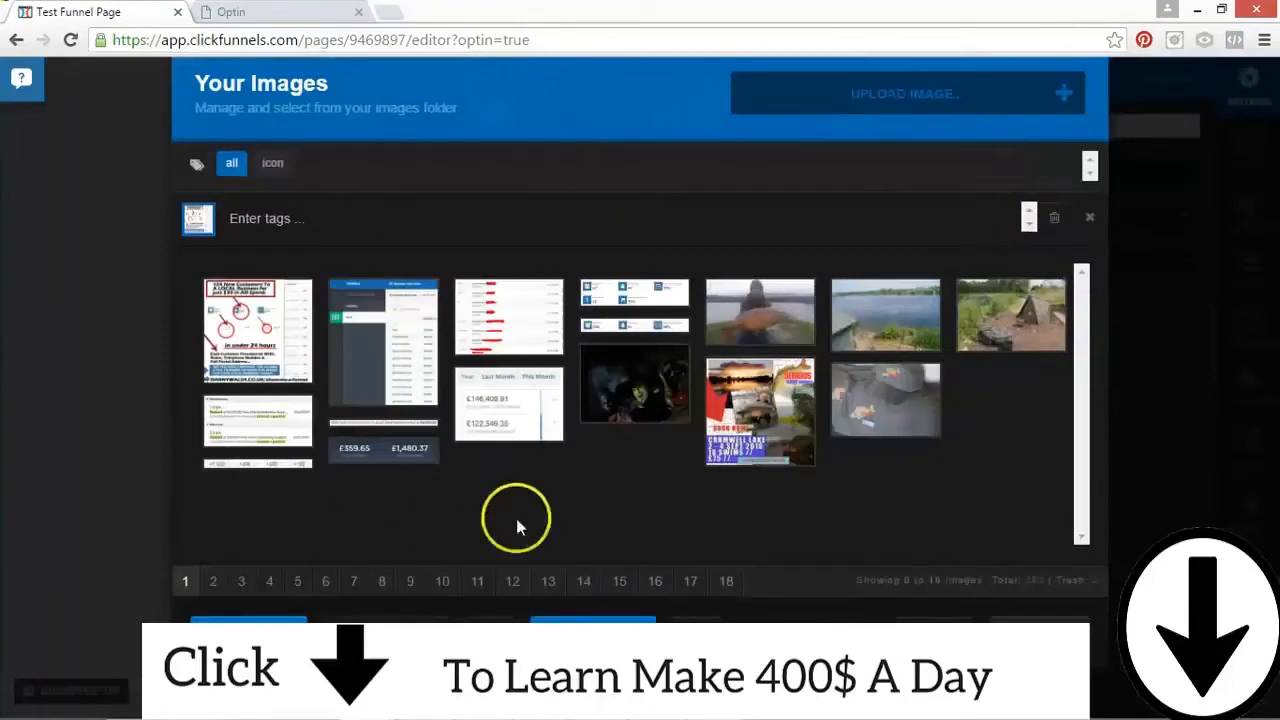
left_click(485, 617)
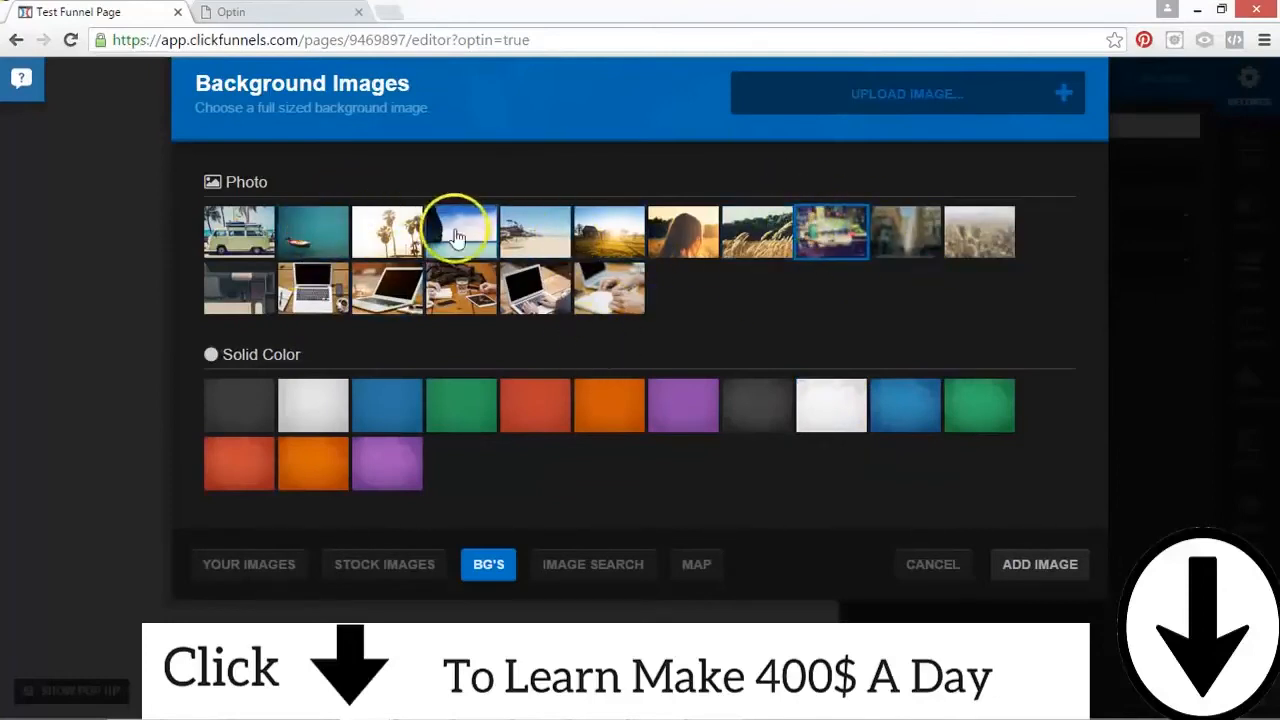
left_click(818, 236)
left_click(986, 236)
left_click(1018, 570)
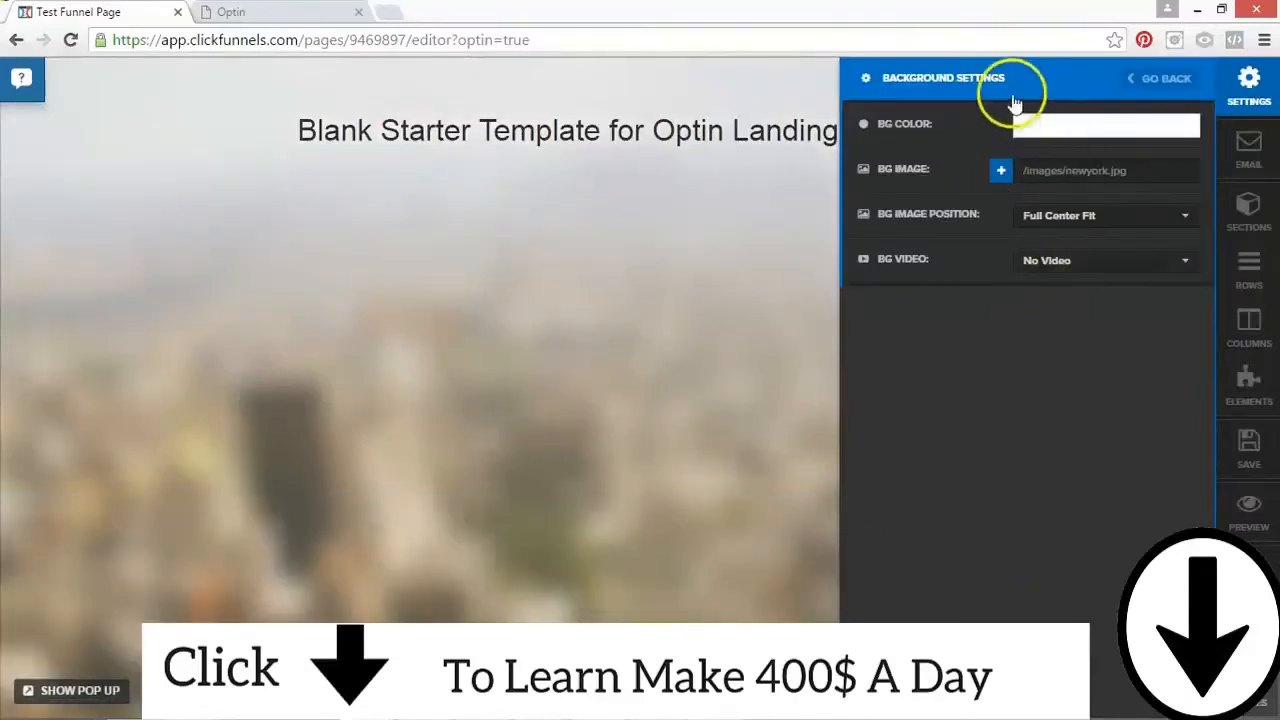
Step: Try Fill 100% Width as the background image position, return it to Full Center Fit, and check the background video options
left_click(1158, 178)
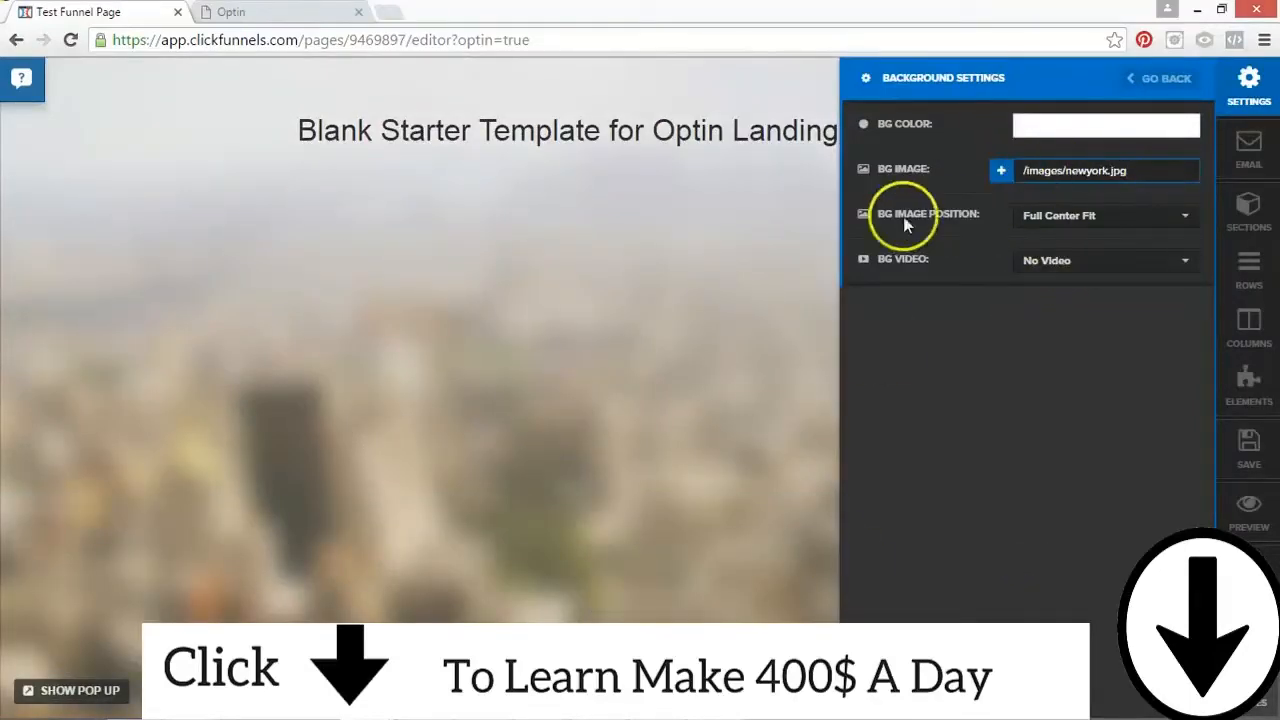
left_click(1106, 238)
left_click(1080, 272)
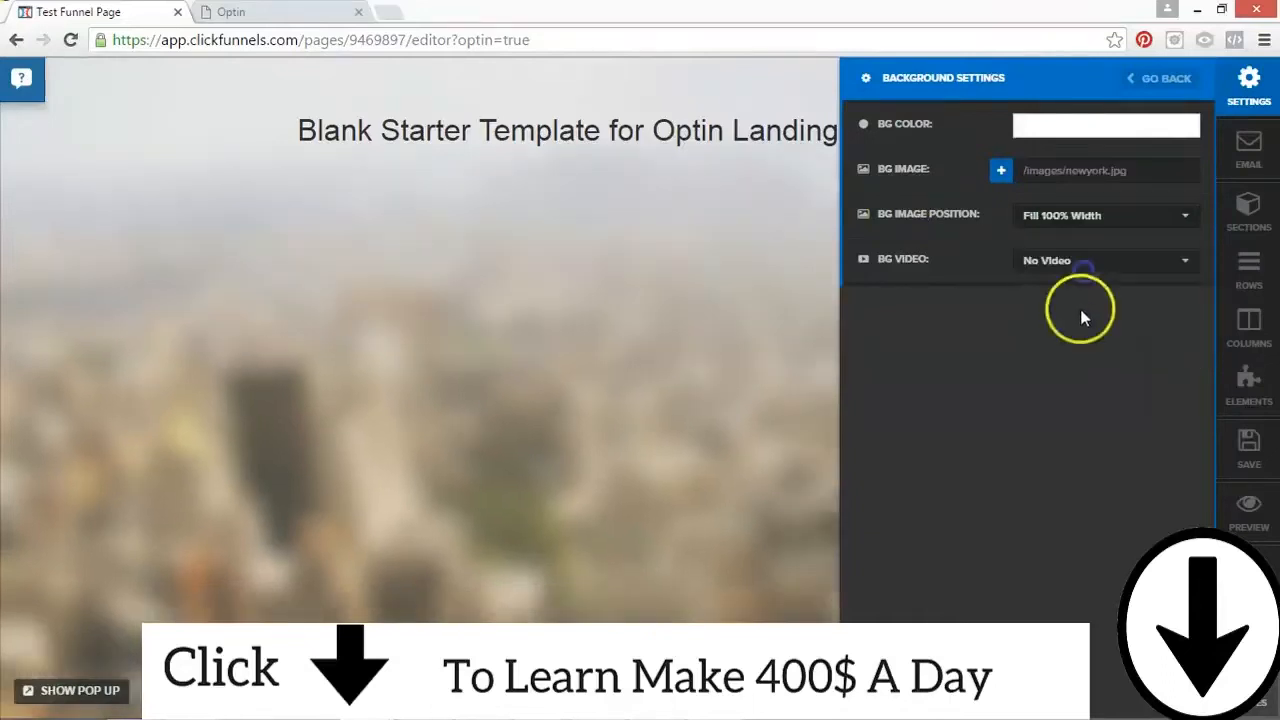
left_click(1062, 226)
left_click(1060, 246)
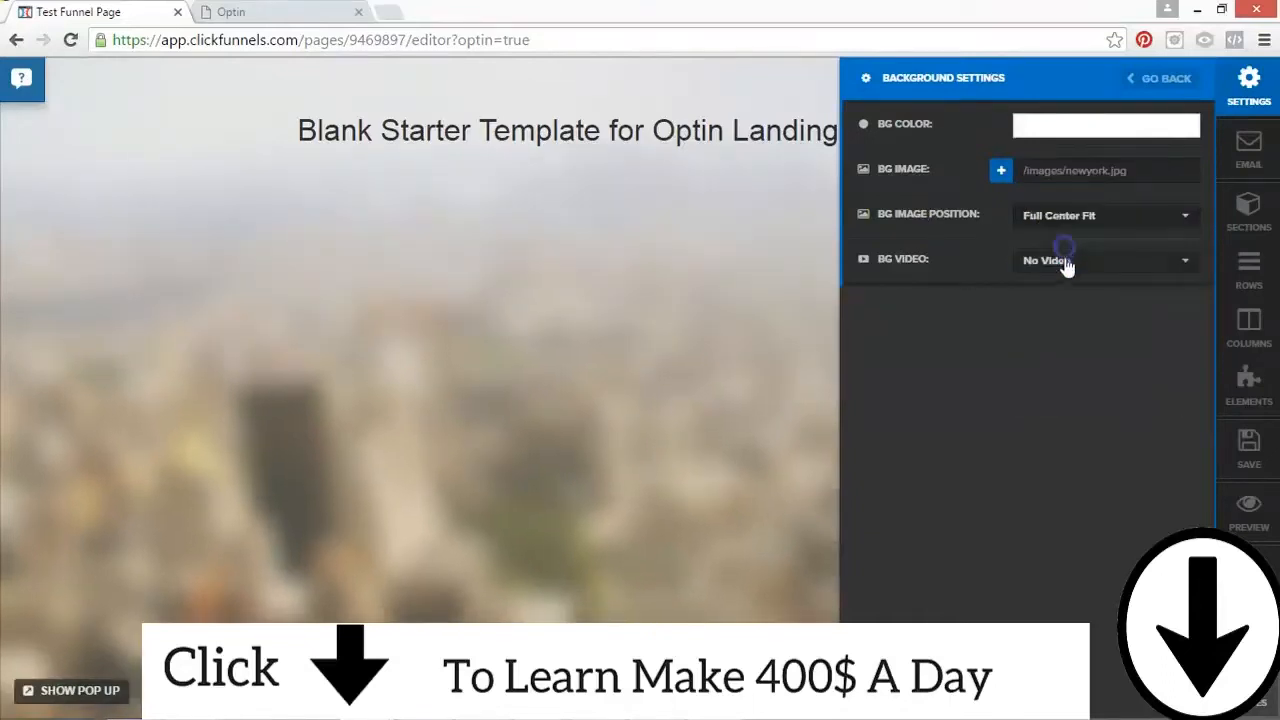
left_click(1058, 268)
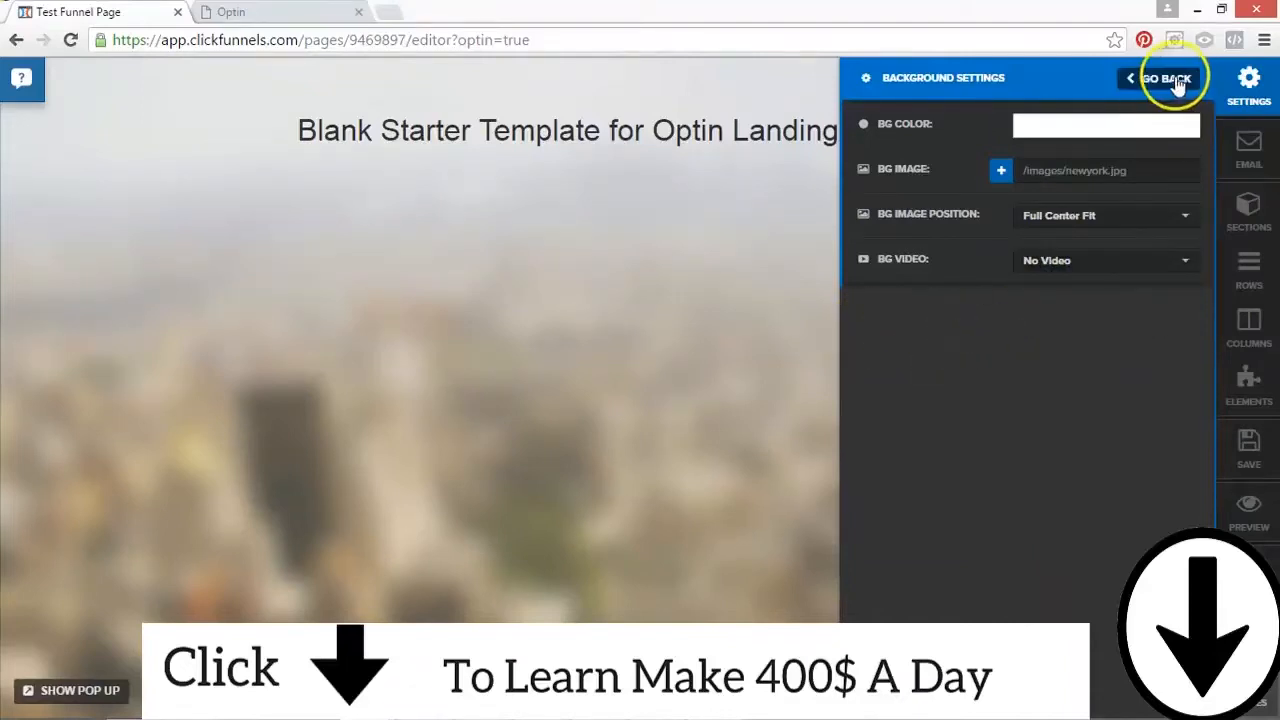
Step: Examine the page's global text and font settings, its tracking code fields, and the option to save the page as a template
left_click(1166, 78)
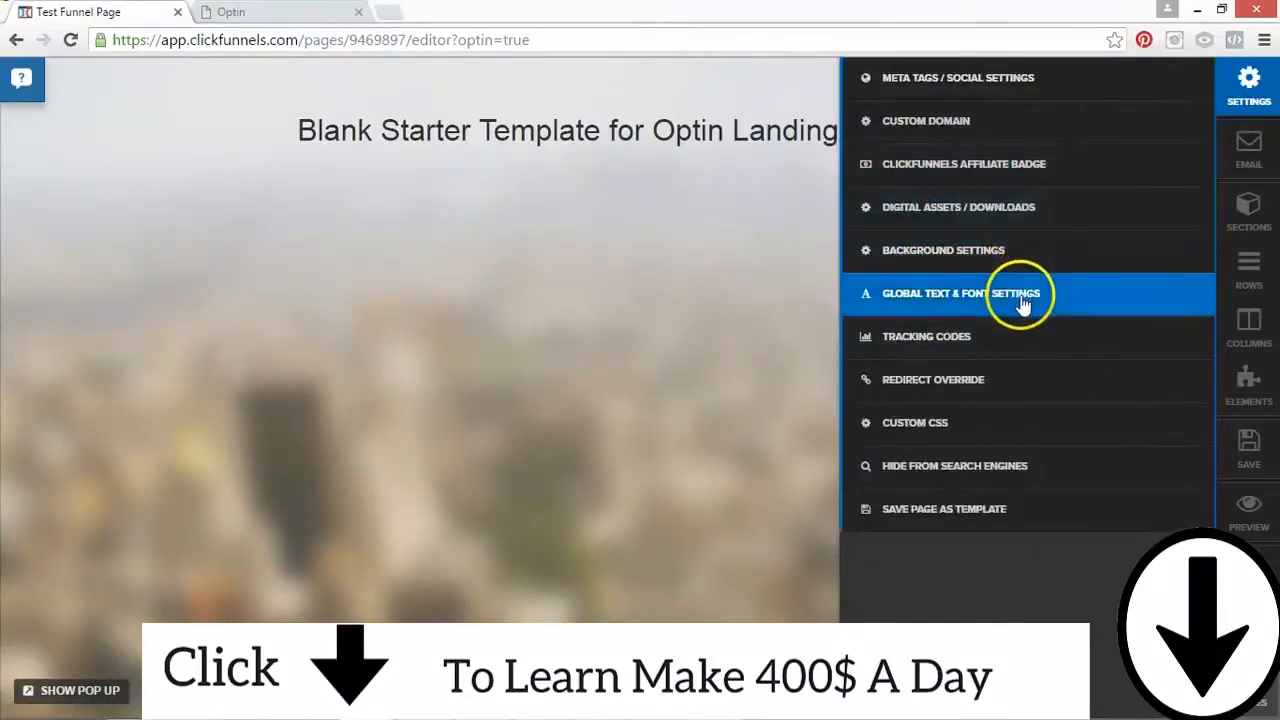
left_click(1022, 304)
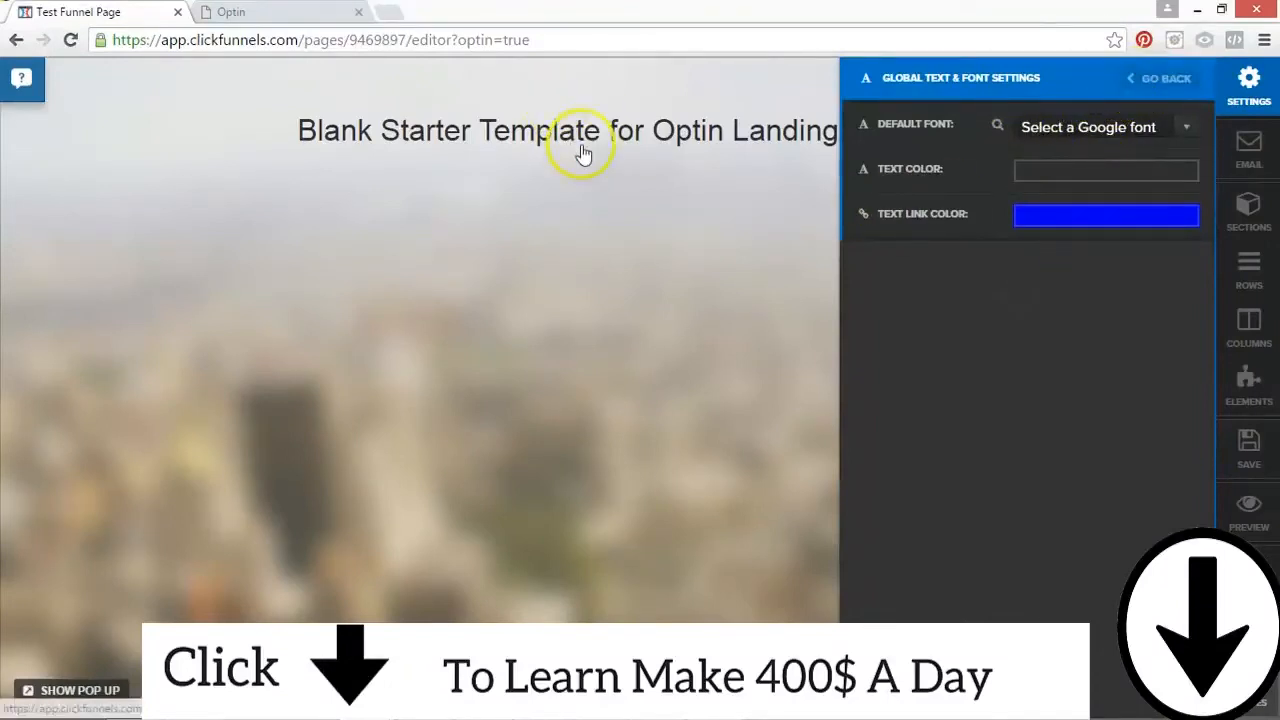
left_click(1170, 80)
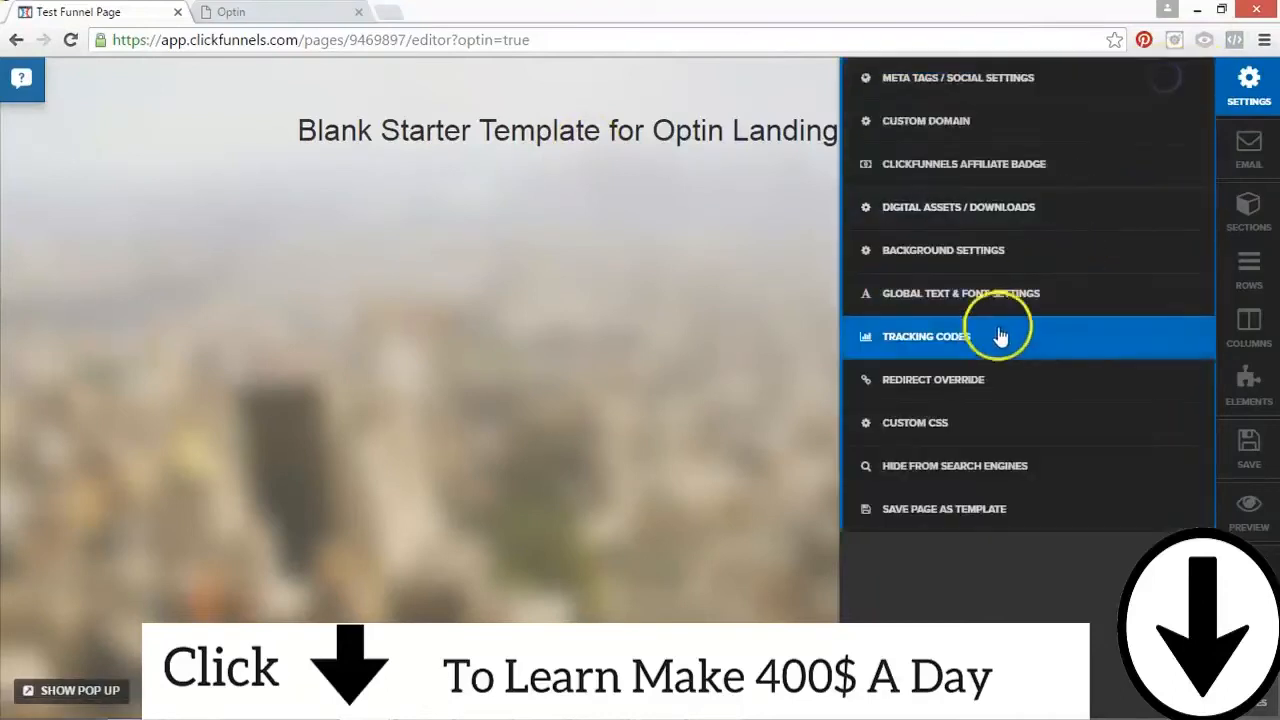
left_click(998, 334)
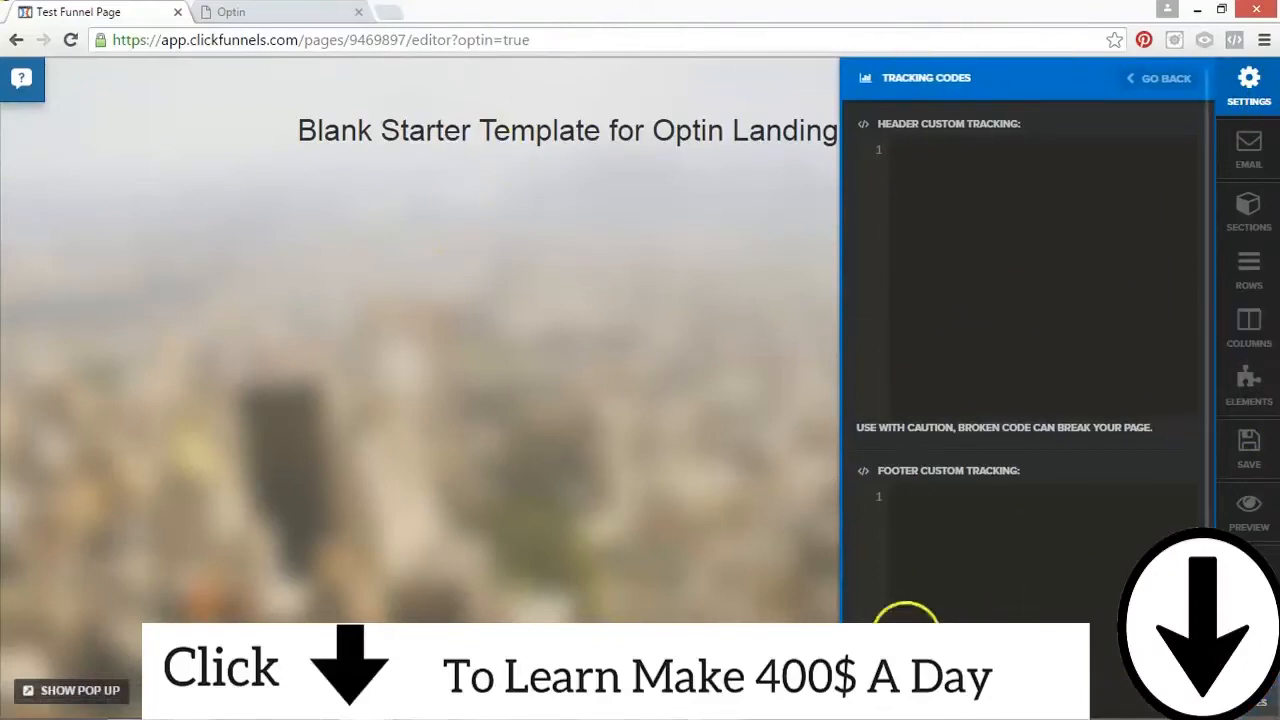
left_click(1155, 62)
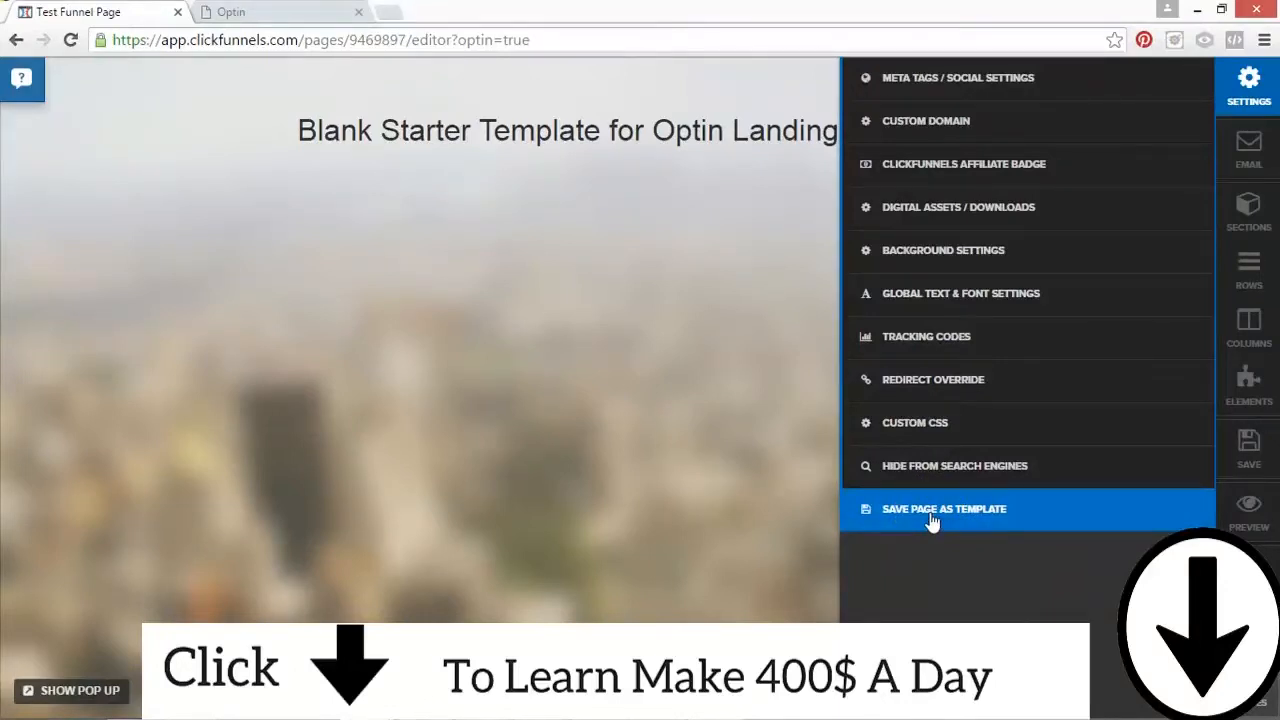
left_click(857, 507)
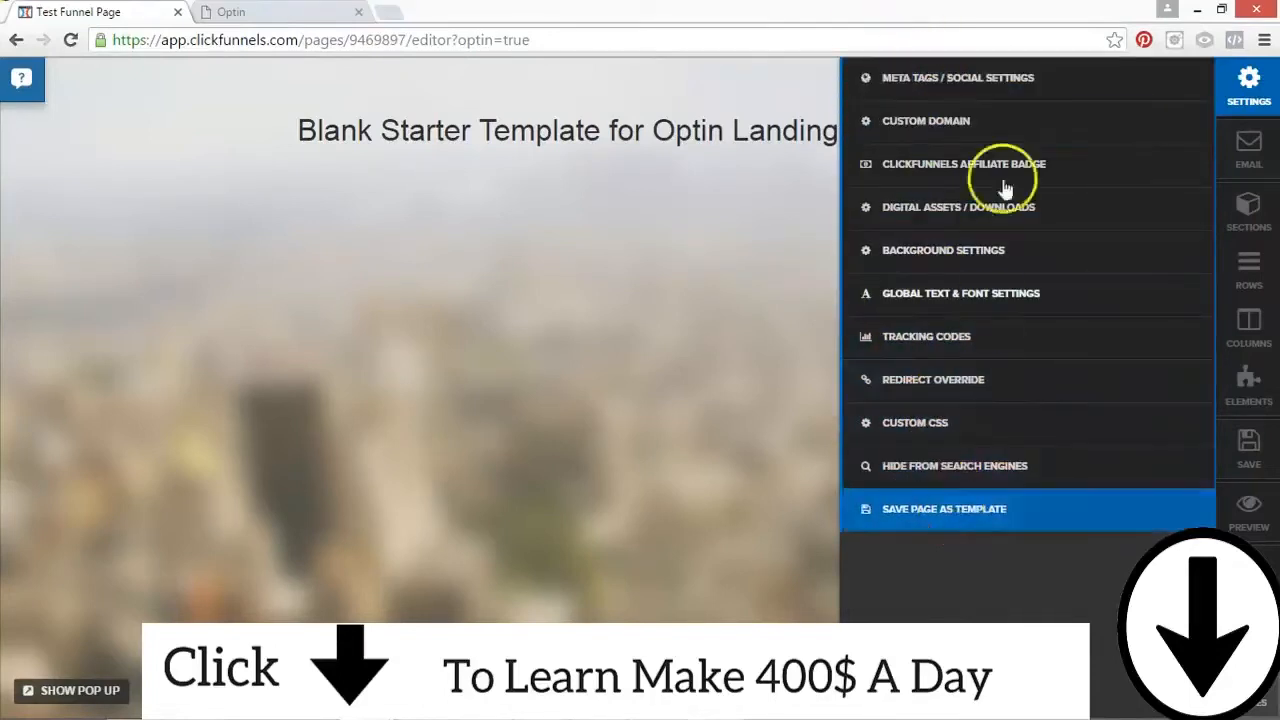
left_click(728, 320)
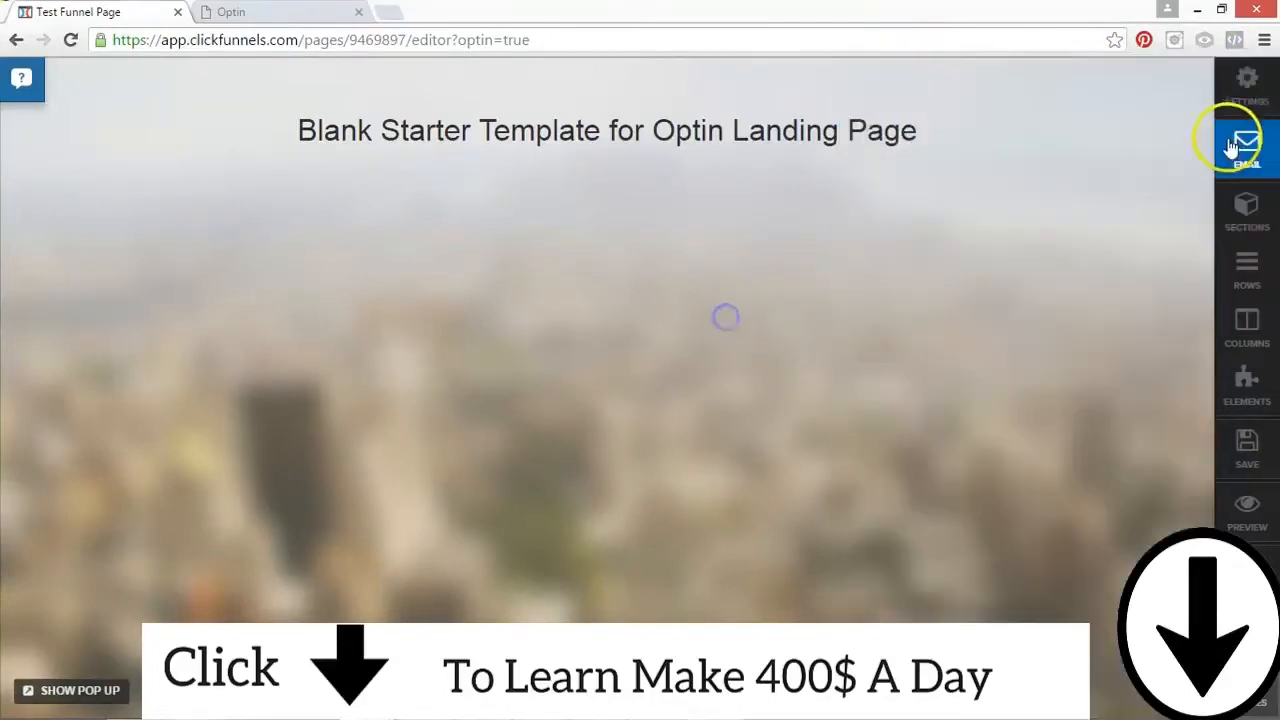
left_click(844, 310)
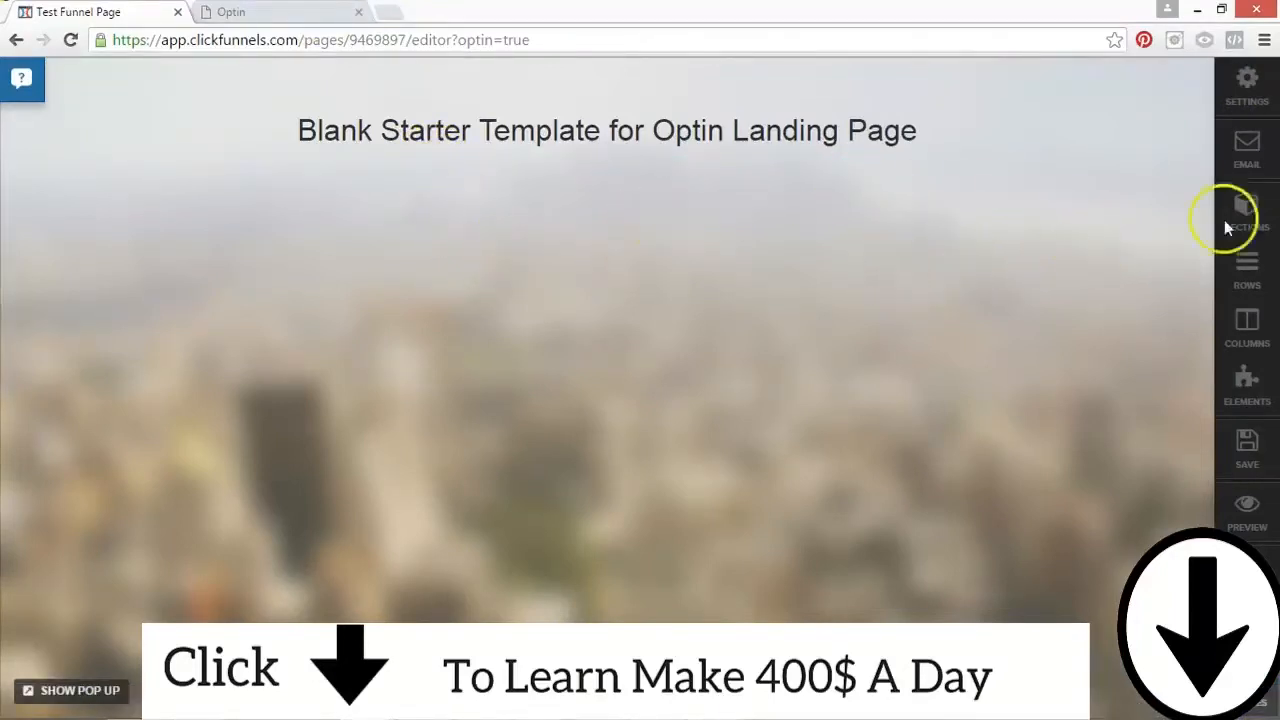
Step: Try the null (Html Form) email integration with the Integrate Existing Form action
left_click(1262, 175)
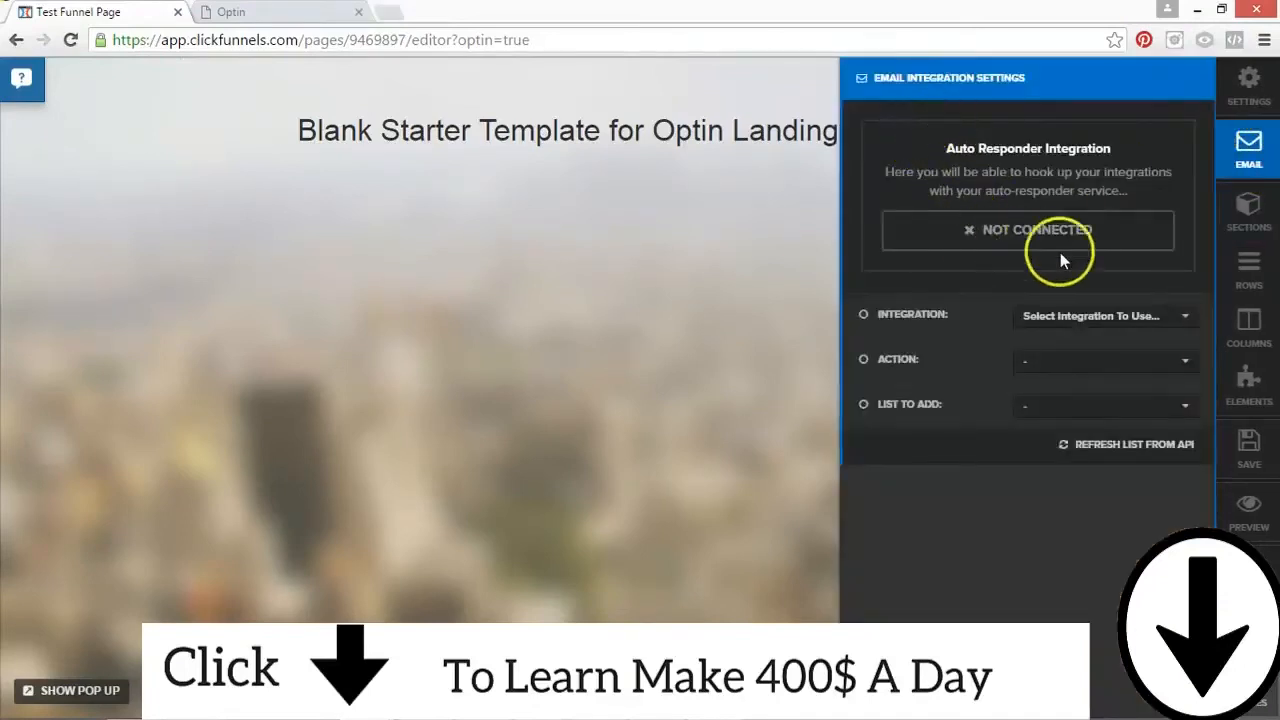
left_click(1063, 318)
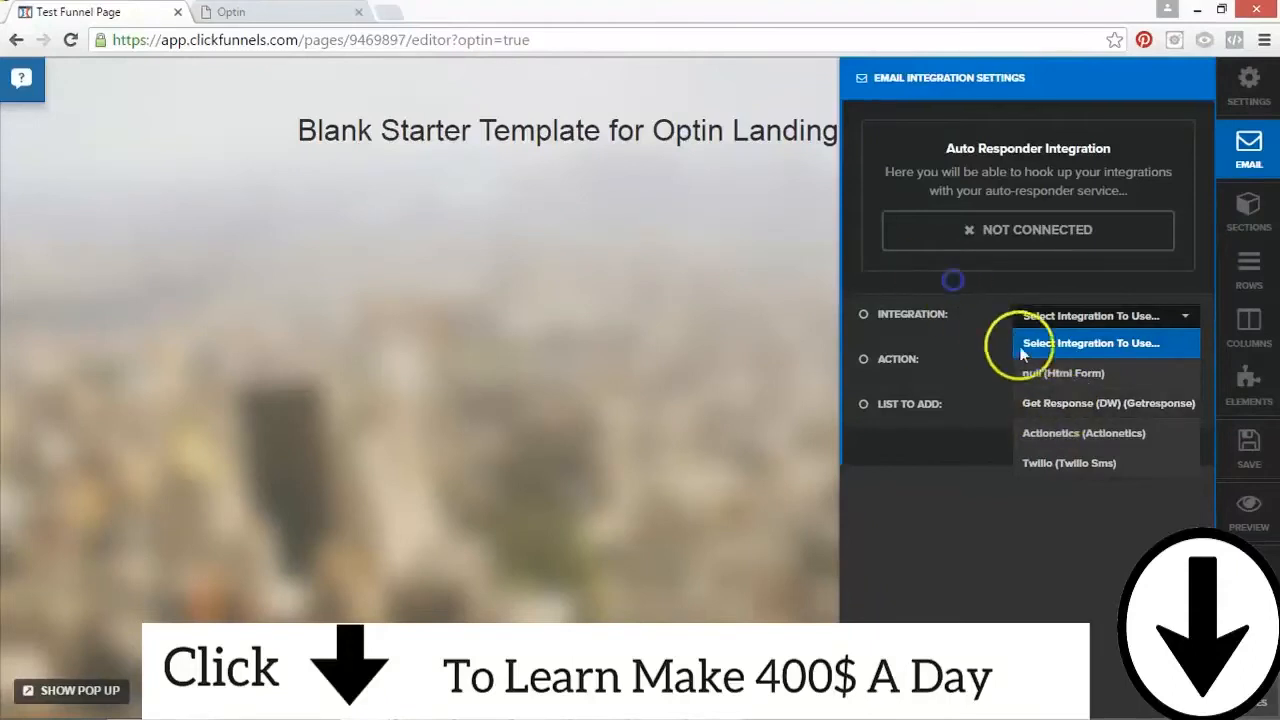
left_click(1182, 315)
left_click(1045, 378)
left_click(1075, 364)
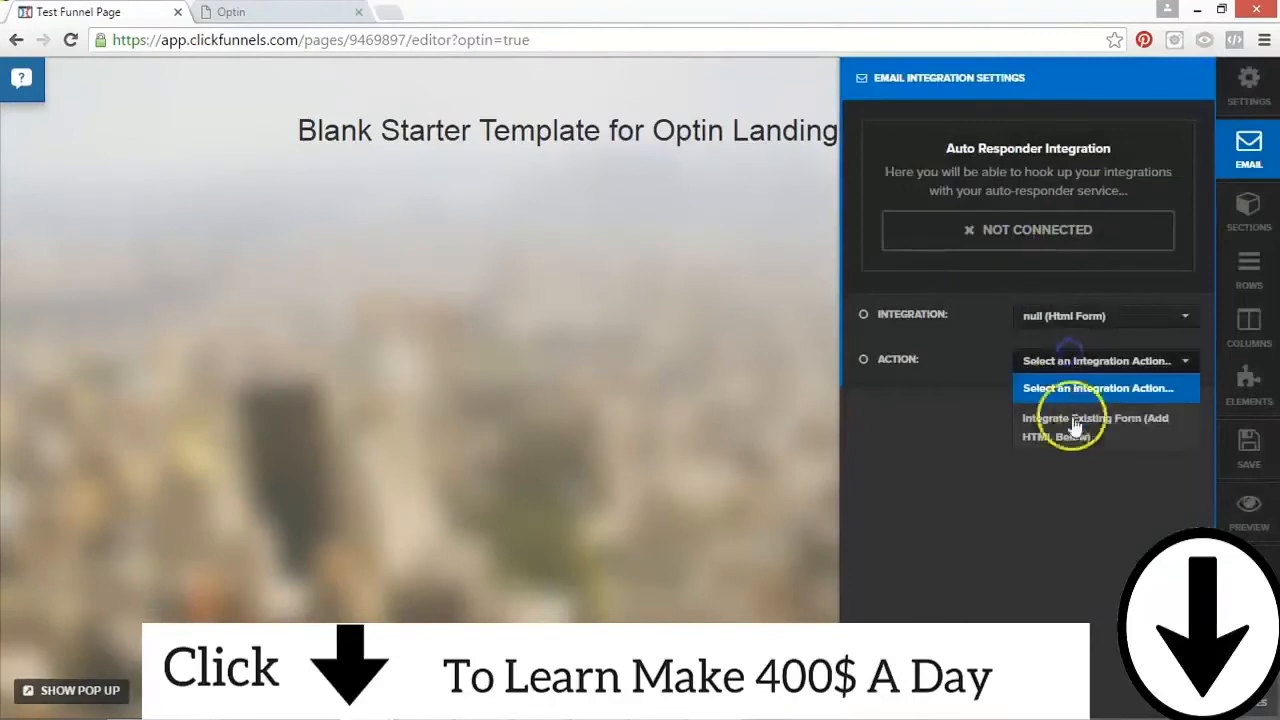
left_click(1066, 428)
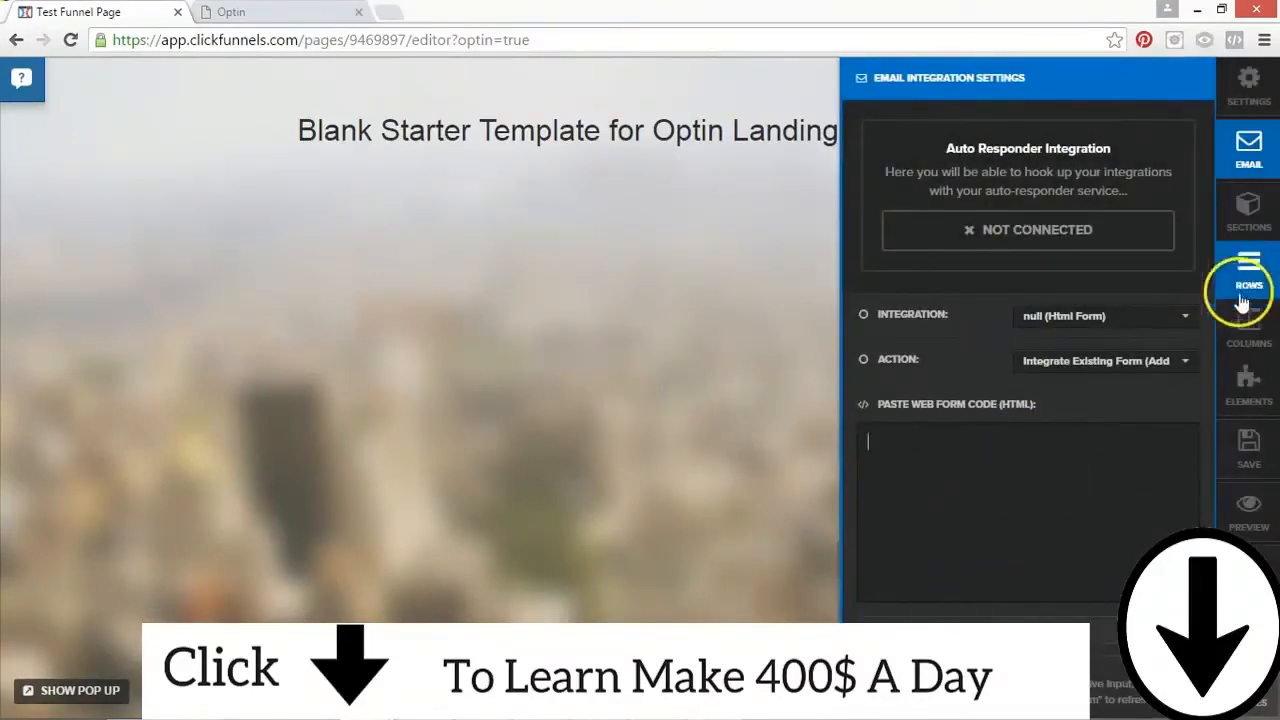
Step: Set the page's email integration to Actionetics and close the email integration settings
left_click(1186, 316)
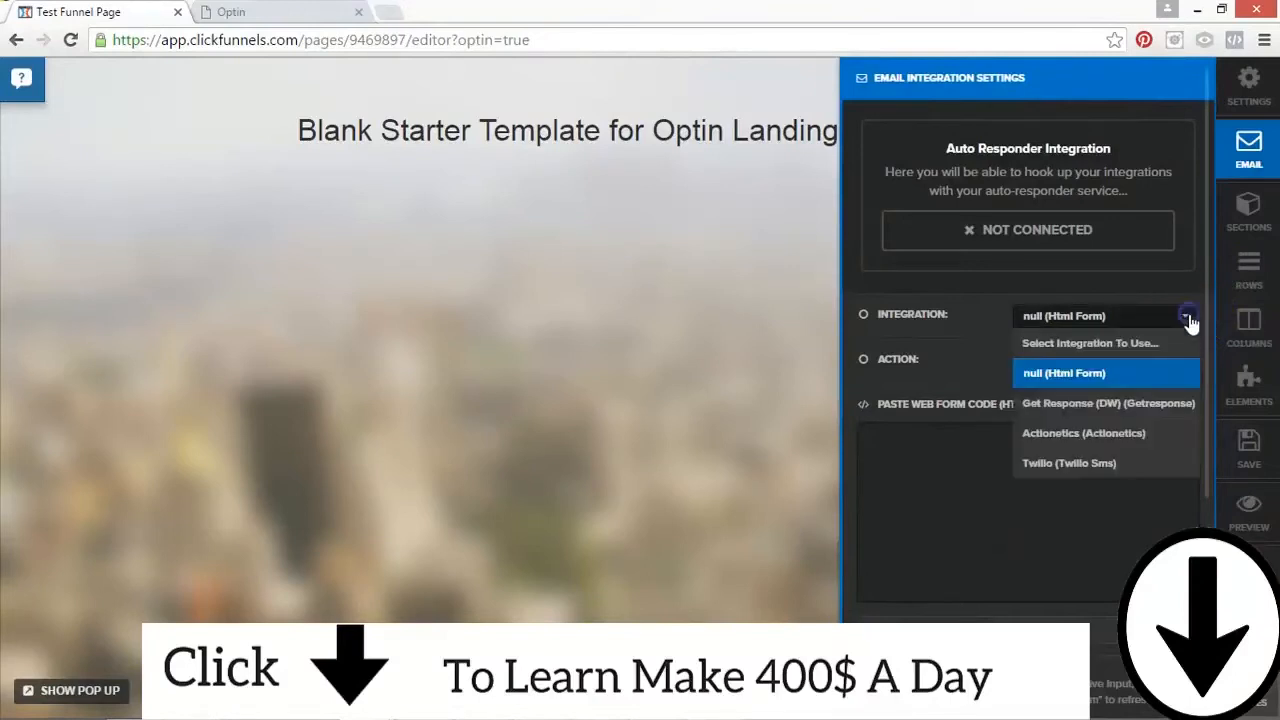
left_click(1035, 433)
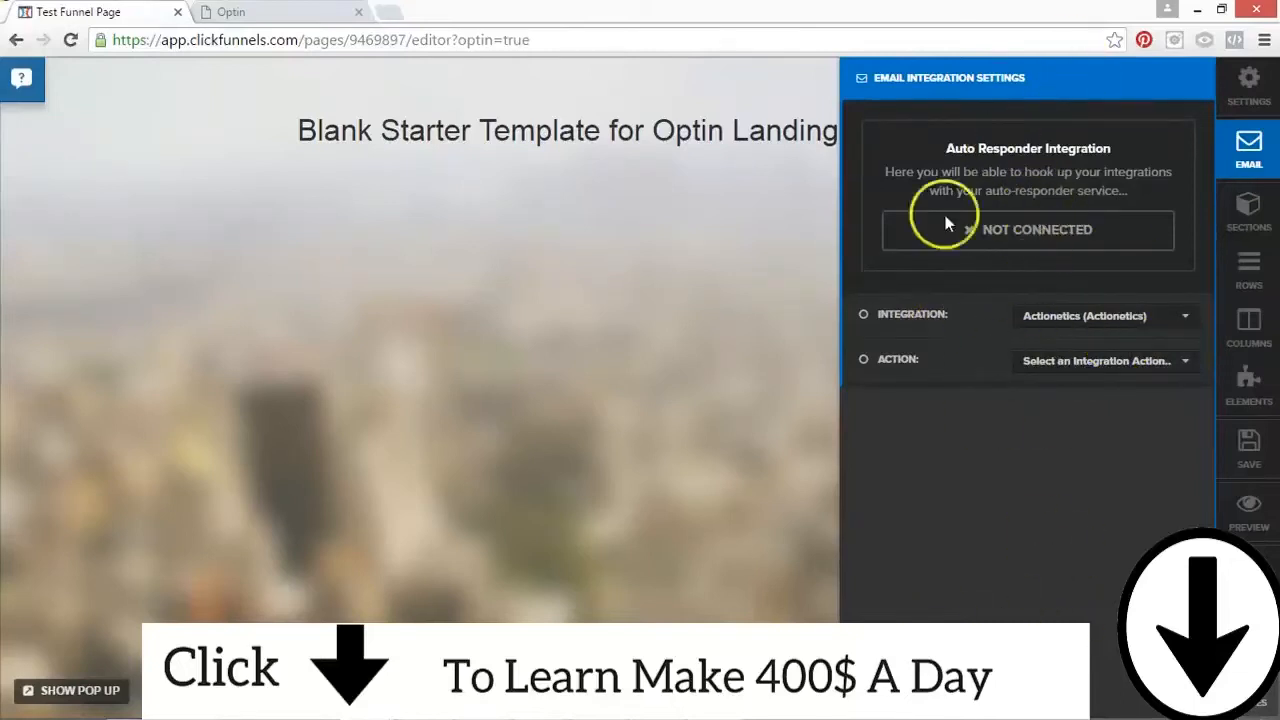
left_click(1069, 316)
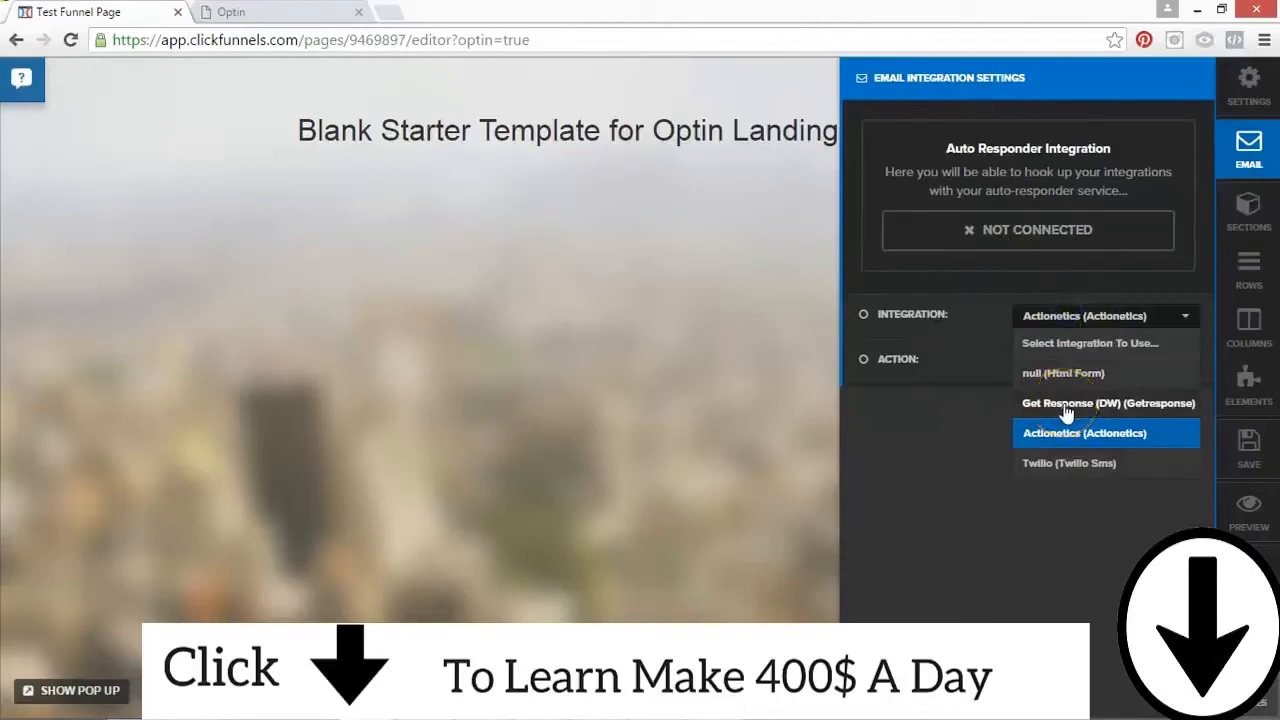
left_click(1055, 430)
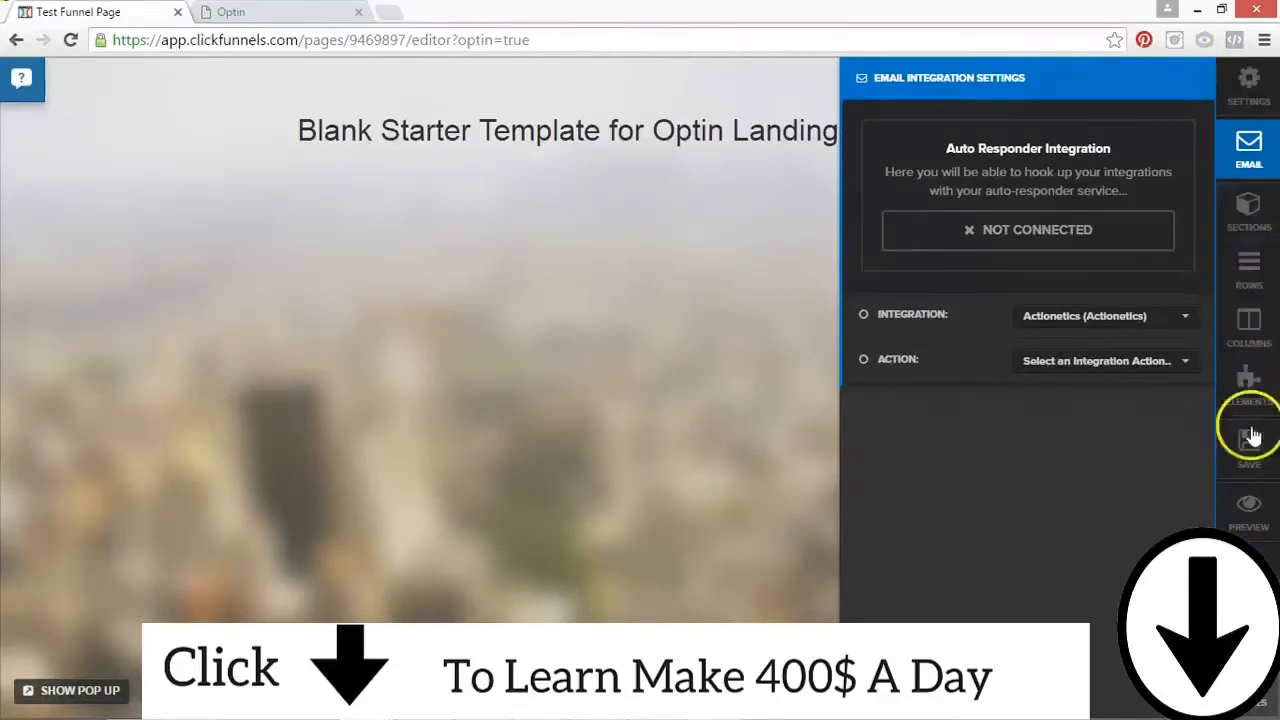
left_click(712, 168)
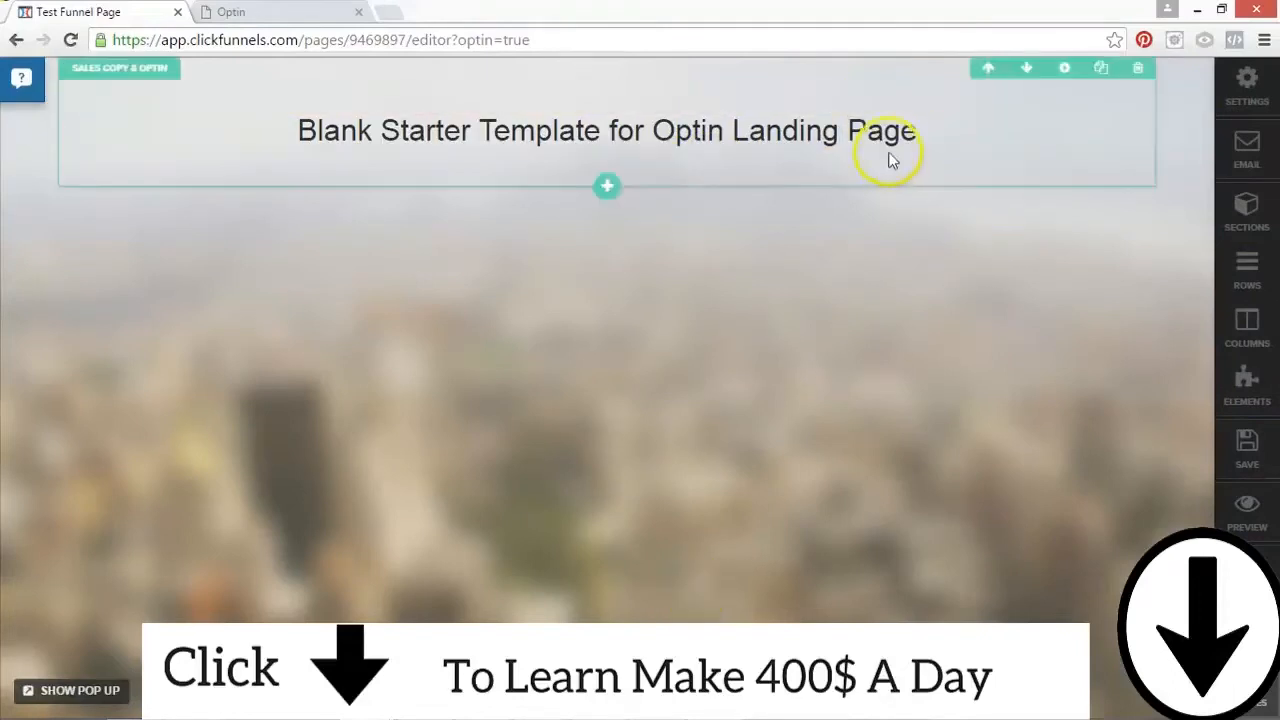
left_click(1252, 85)
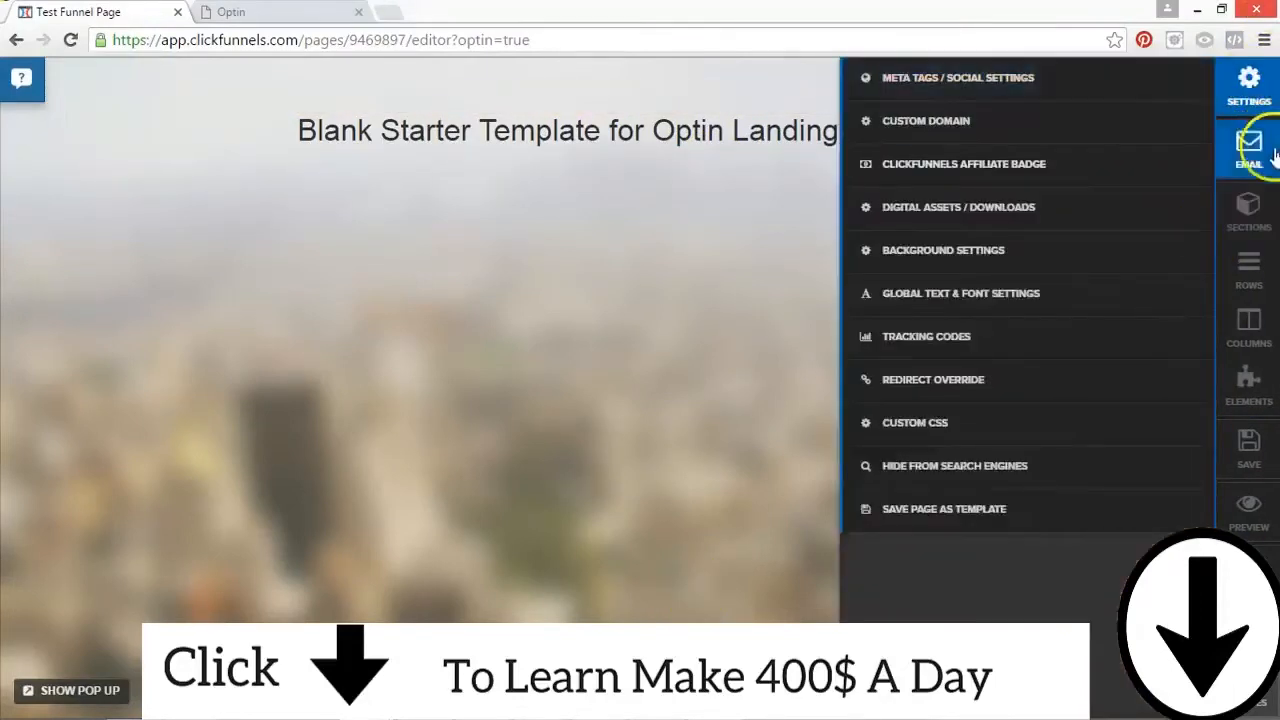
left_click(686, 383)
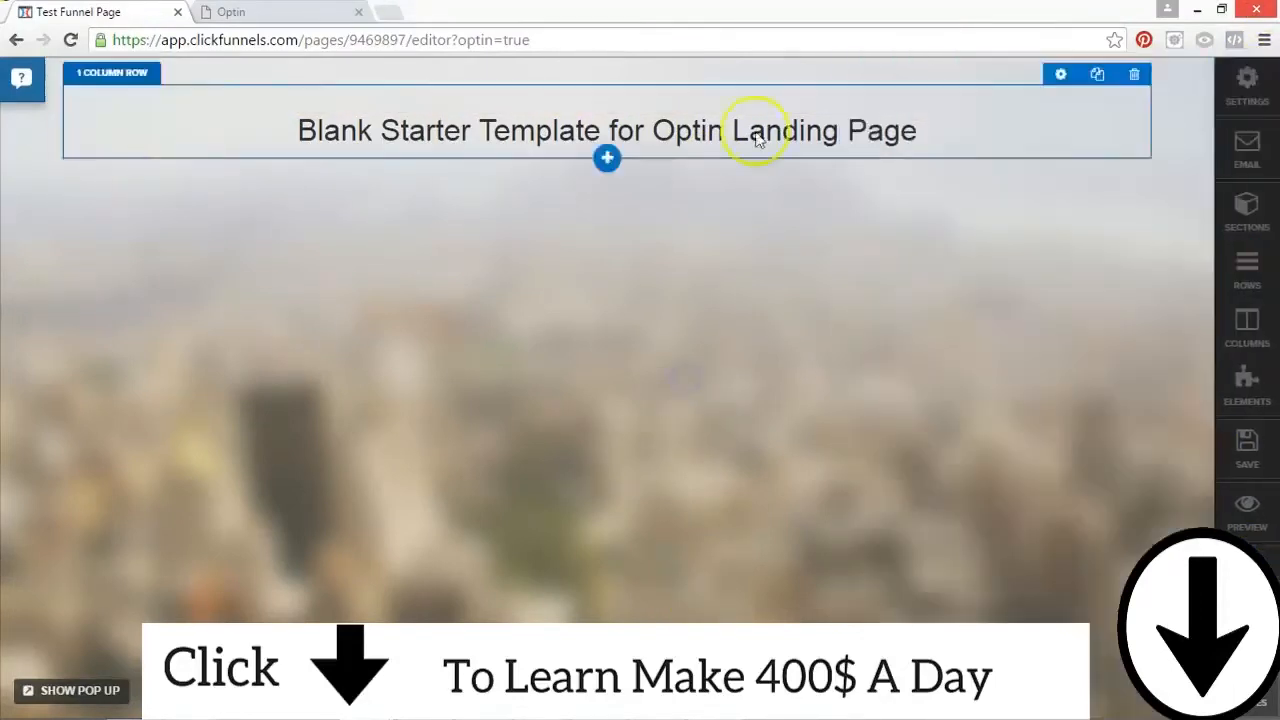
Step: Replace the page's headline text with "HEADLINE! OR CALL TO ACTION?"
left_click(786, 120)
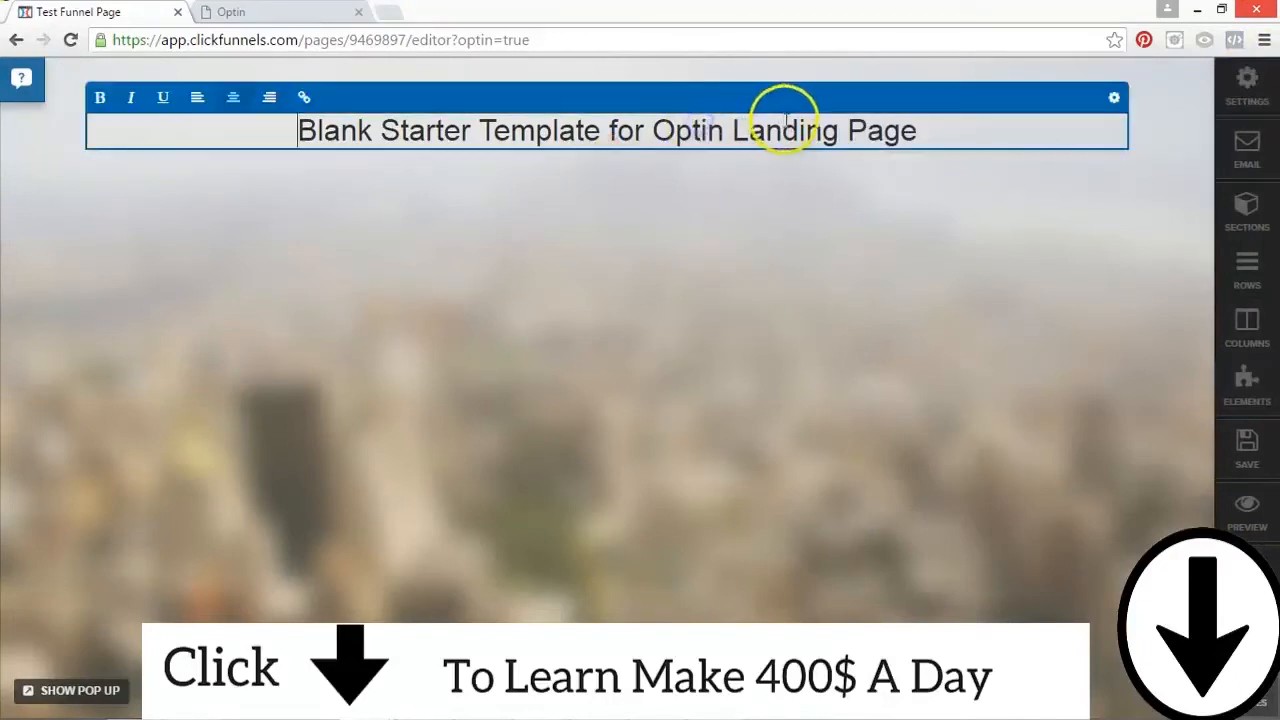
key("ctrl+a")
type("HEADLINE!")
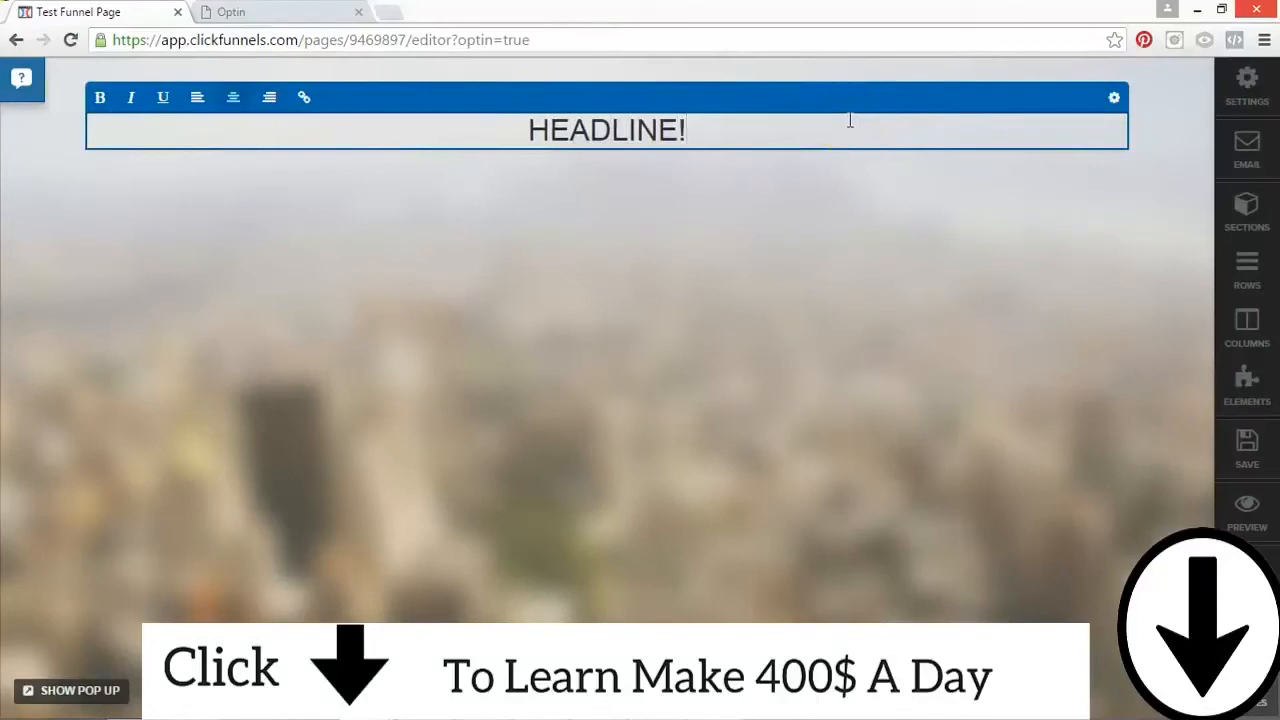
type(" OR CALL TO")
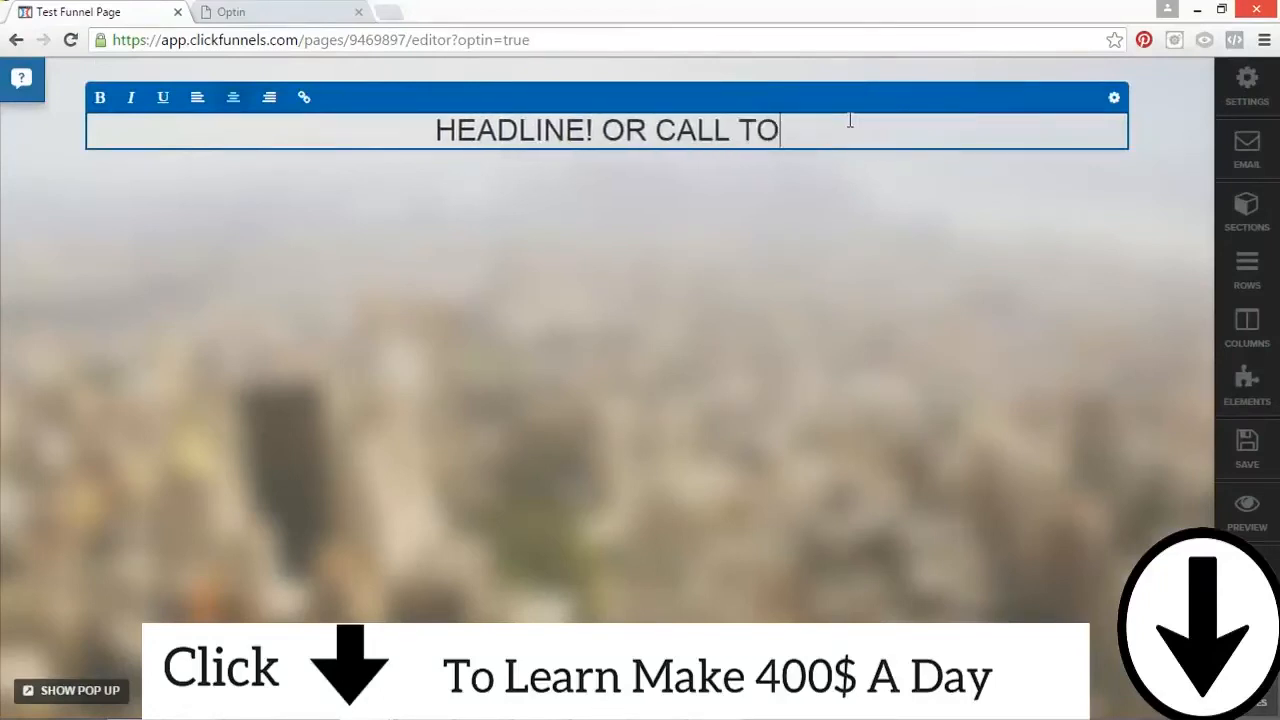
type(" ACTION")
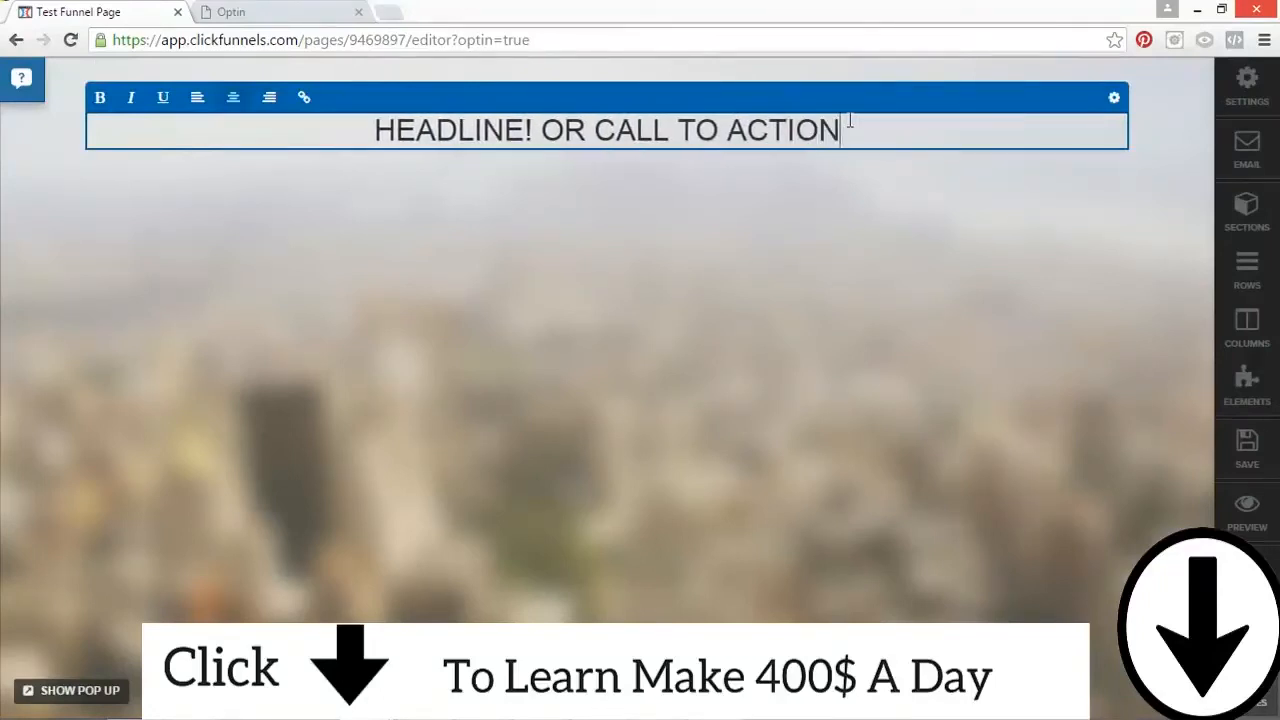
type("?")
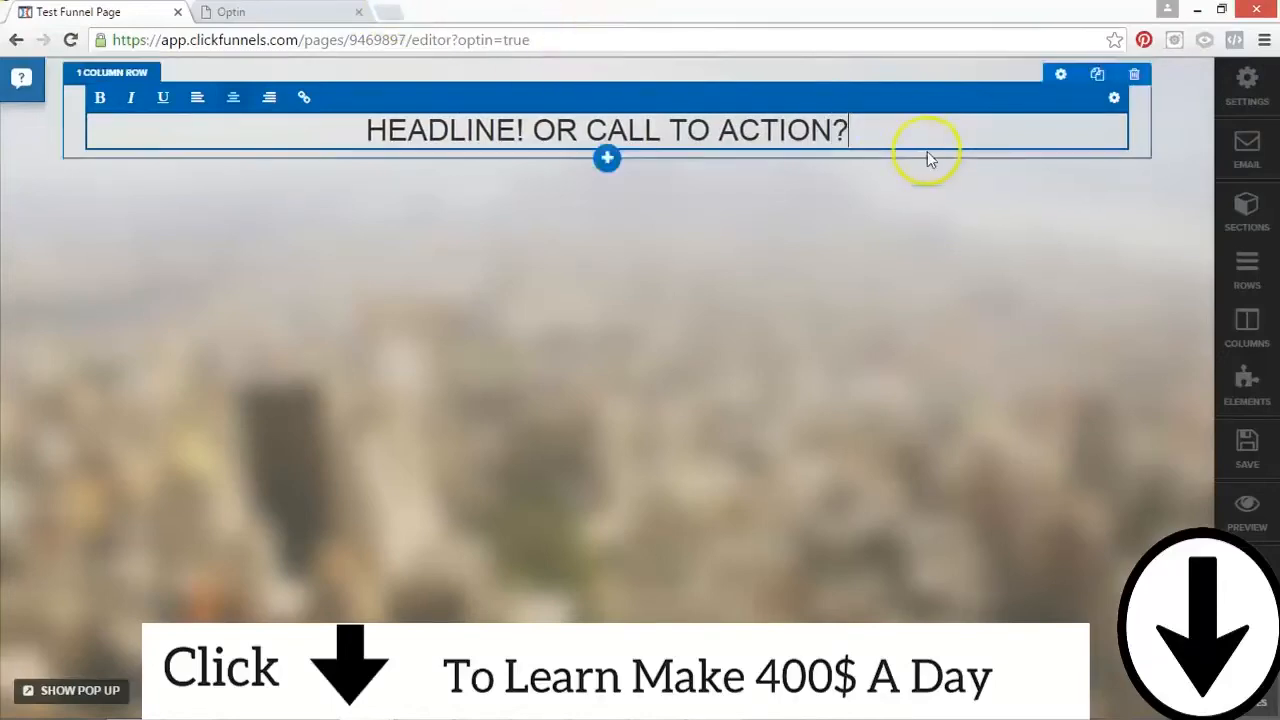
Step: Bold only the word "HEADLINE!" in the headline, leaving "OR CALL TO ACTION?" in regular weight
left_click(862, 131)
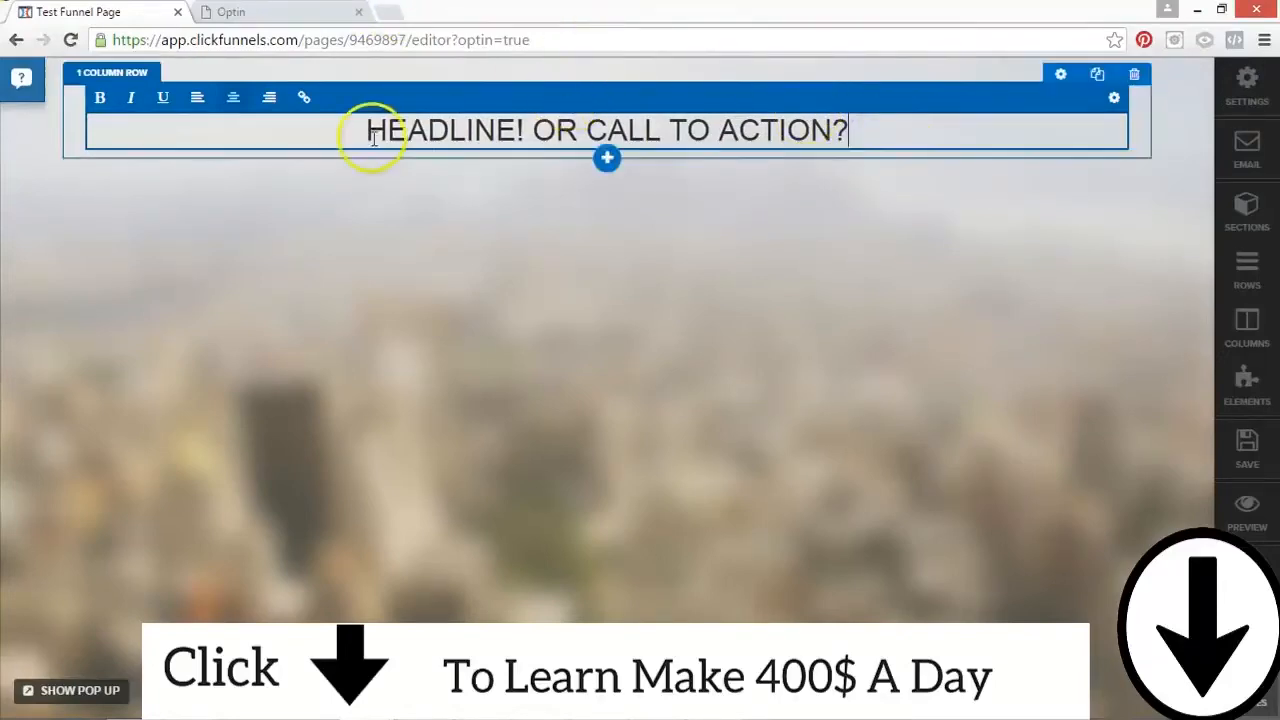
left_click_drag(848, 128, 346, 123)
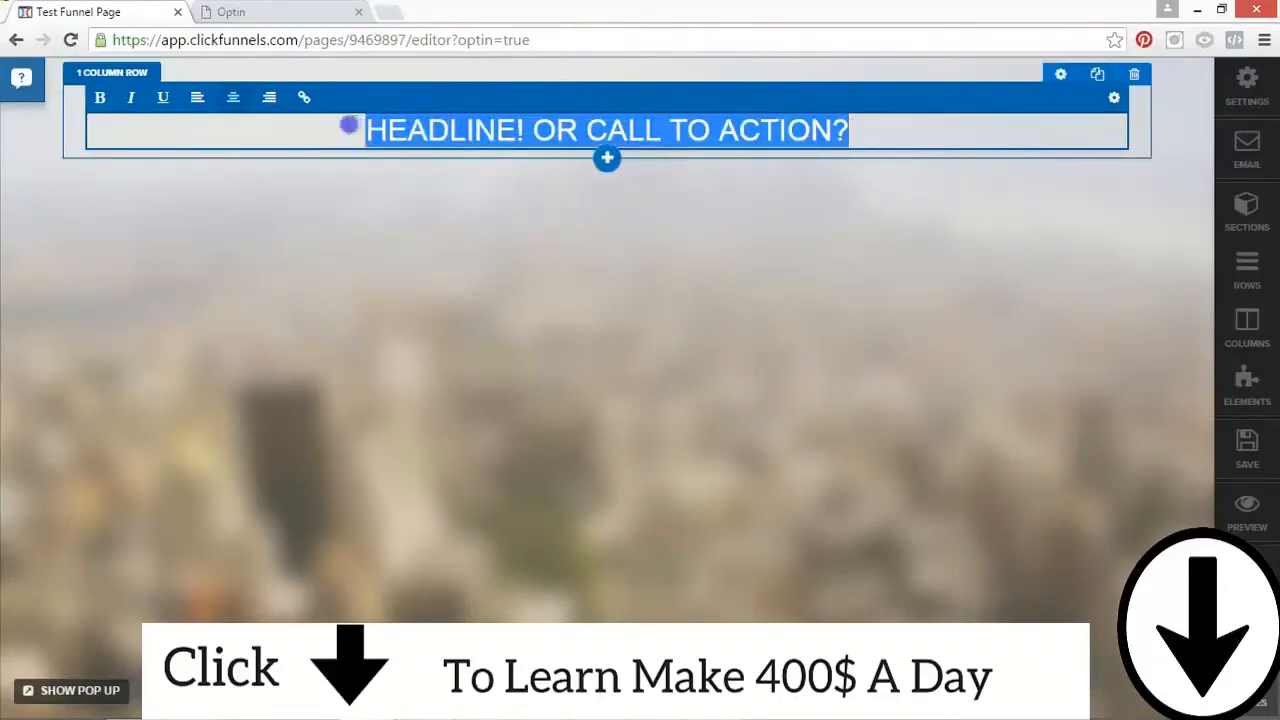
left_click(100, 97)
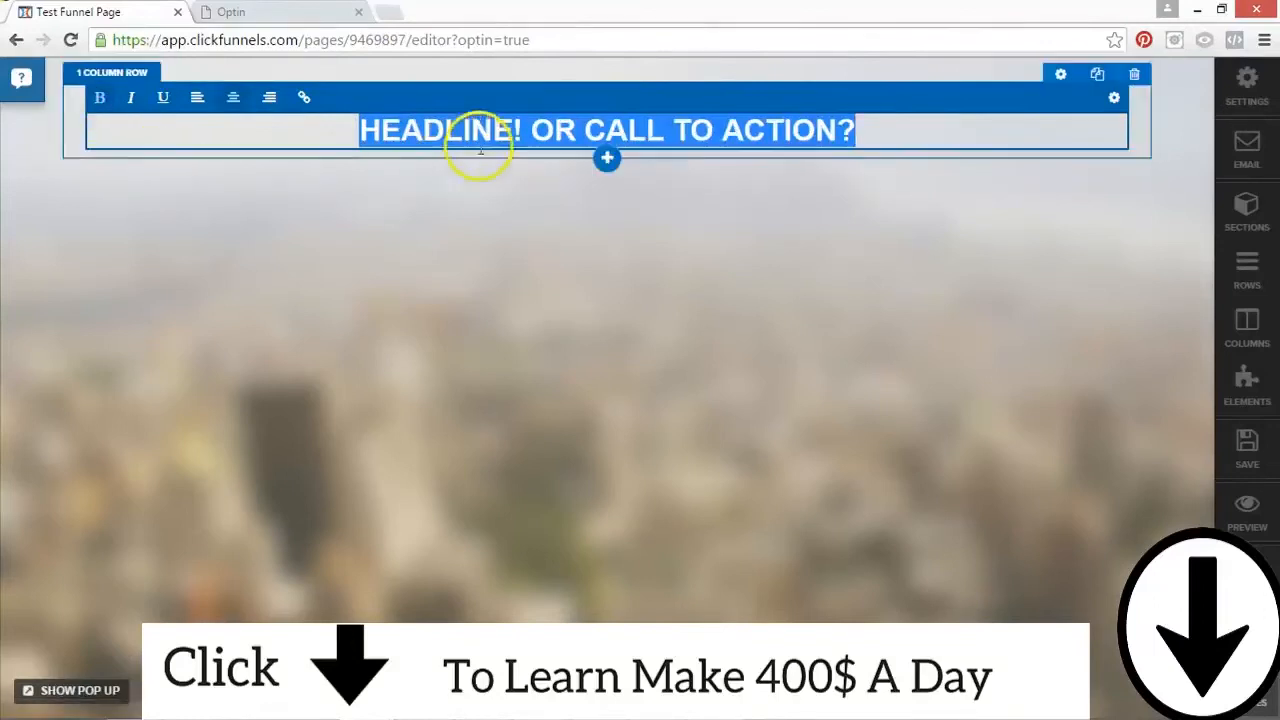
left_click(527, 130)
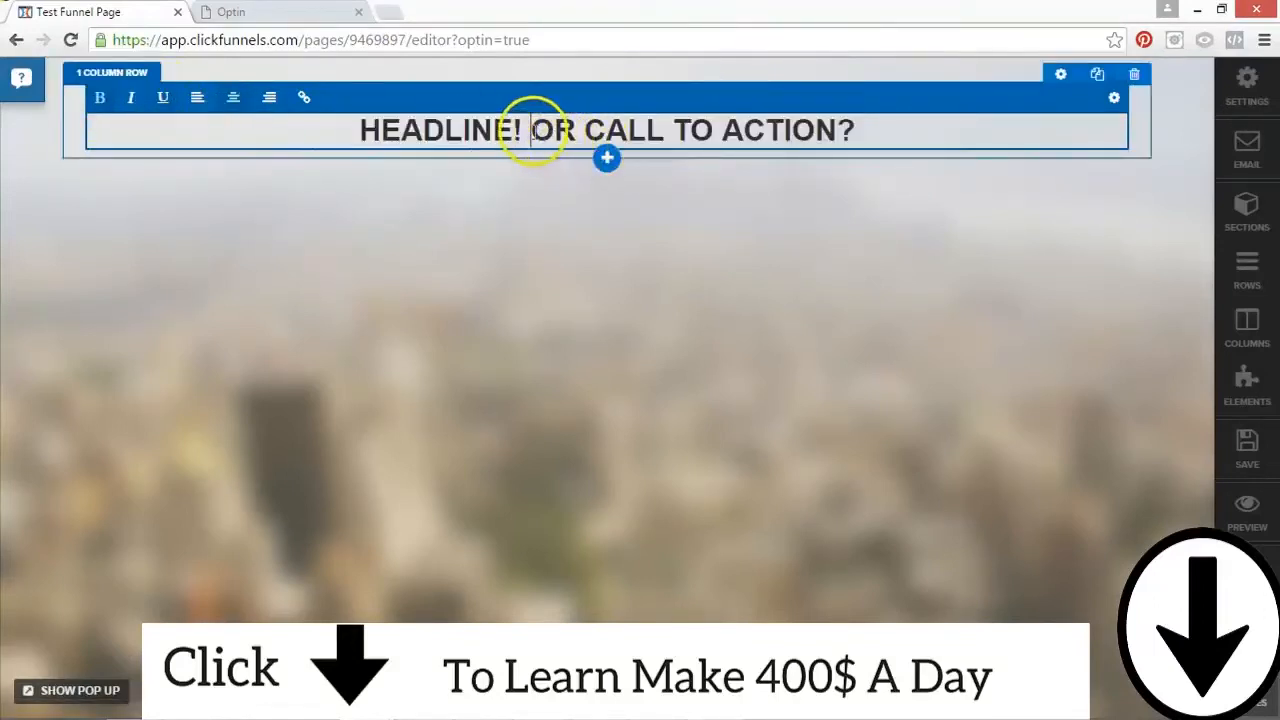
left_click_drag(533, 130, 792, 129)
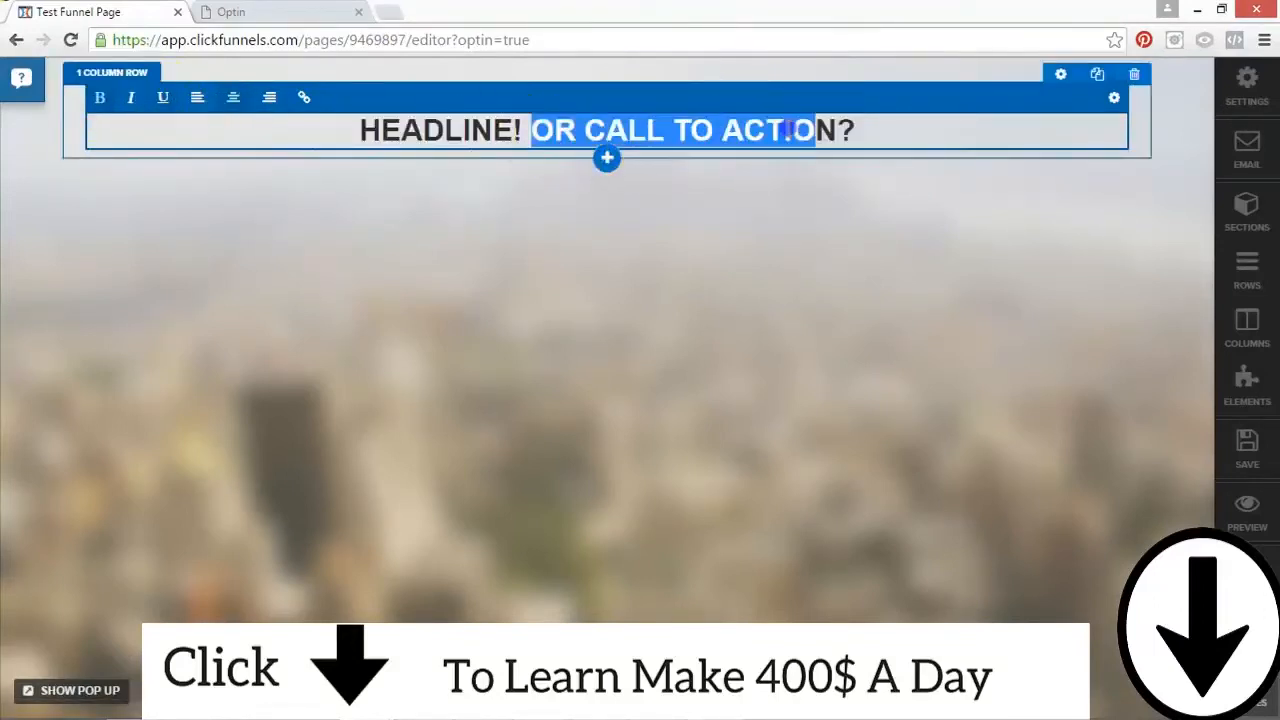
left_click(103, 97)
left_click(380, 197)
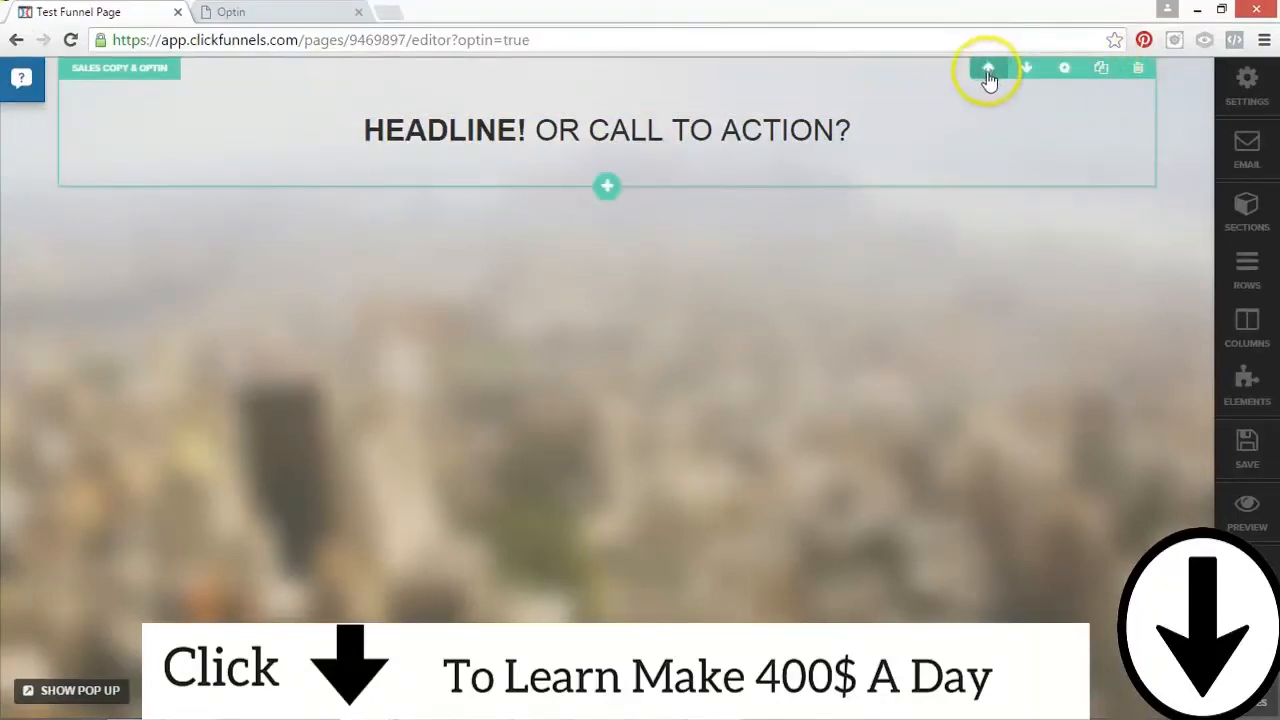
Step: Duplicate the sales copy & optin section twice so the headline section is stacked three times
left_click(1063, 70)
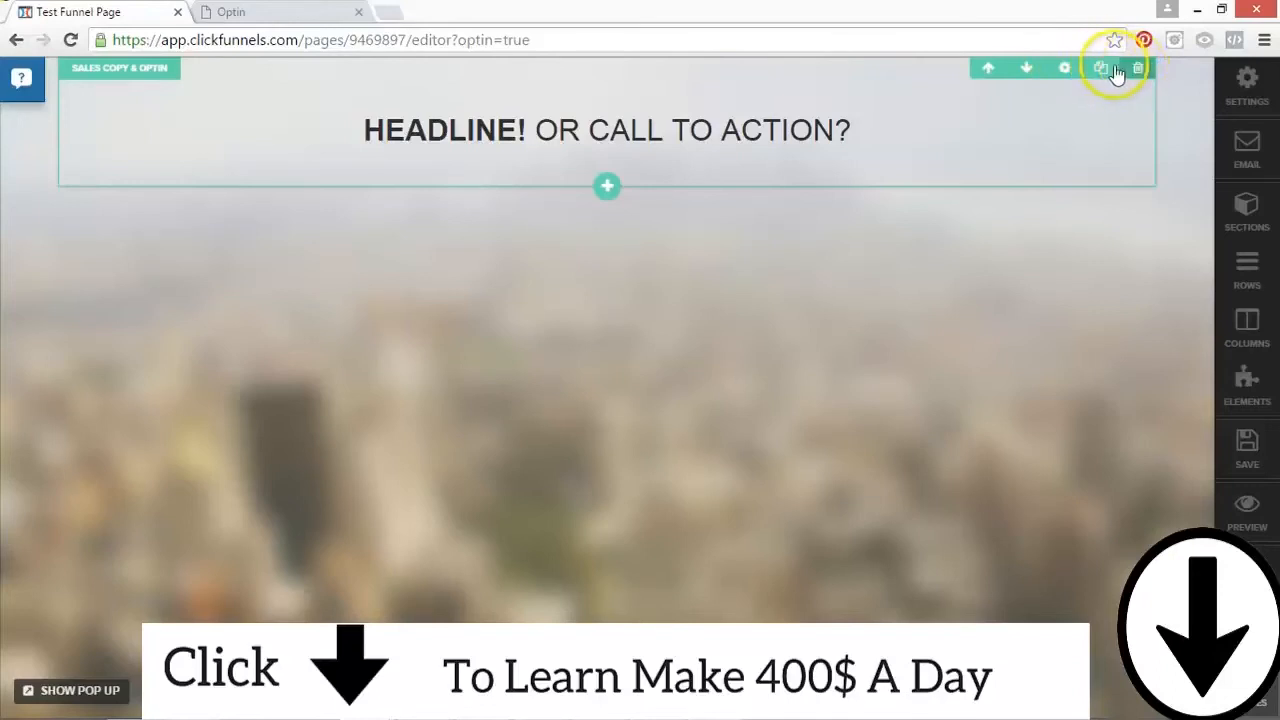
left_click(1101, 70)
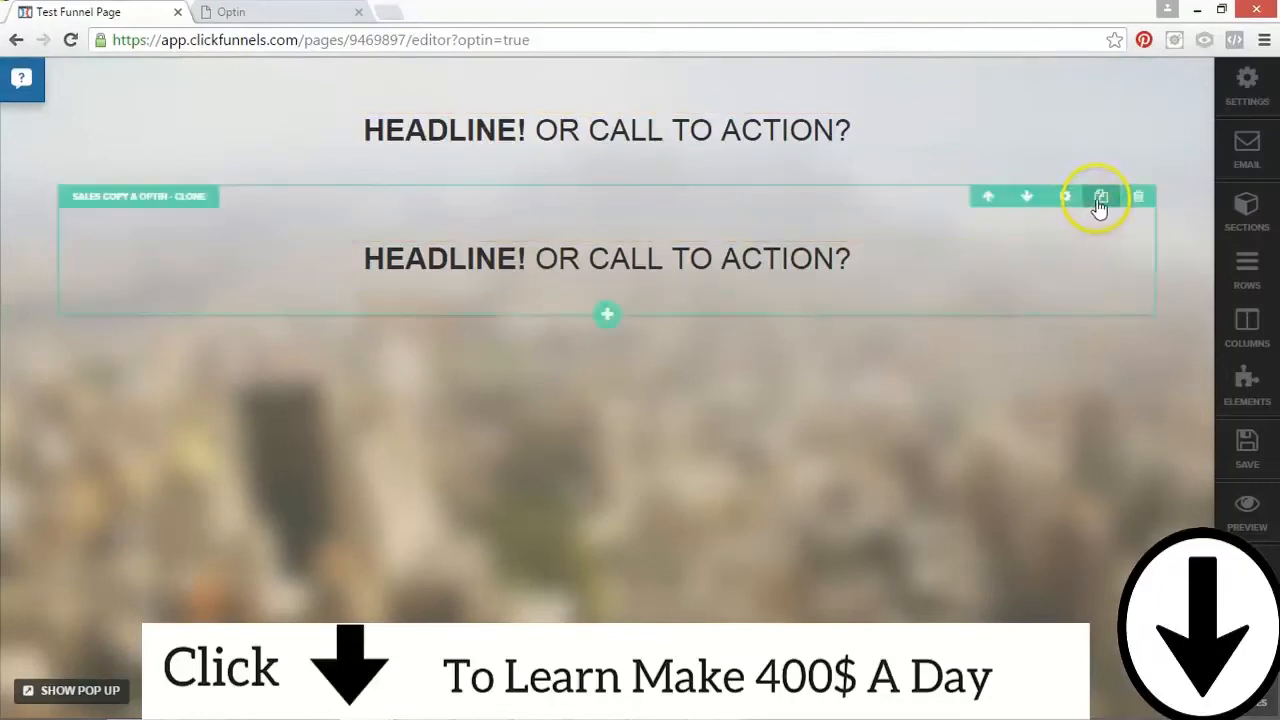
left_click(1100, 205)
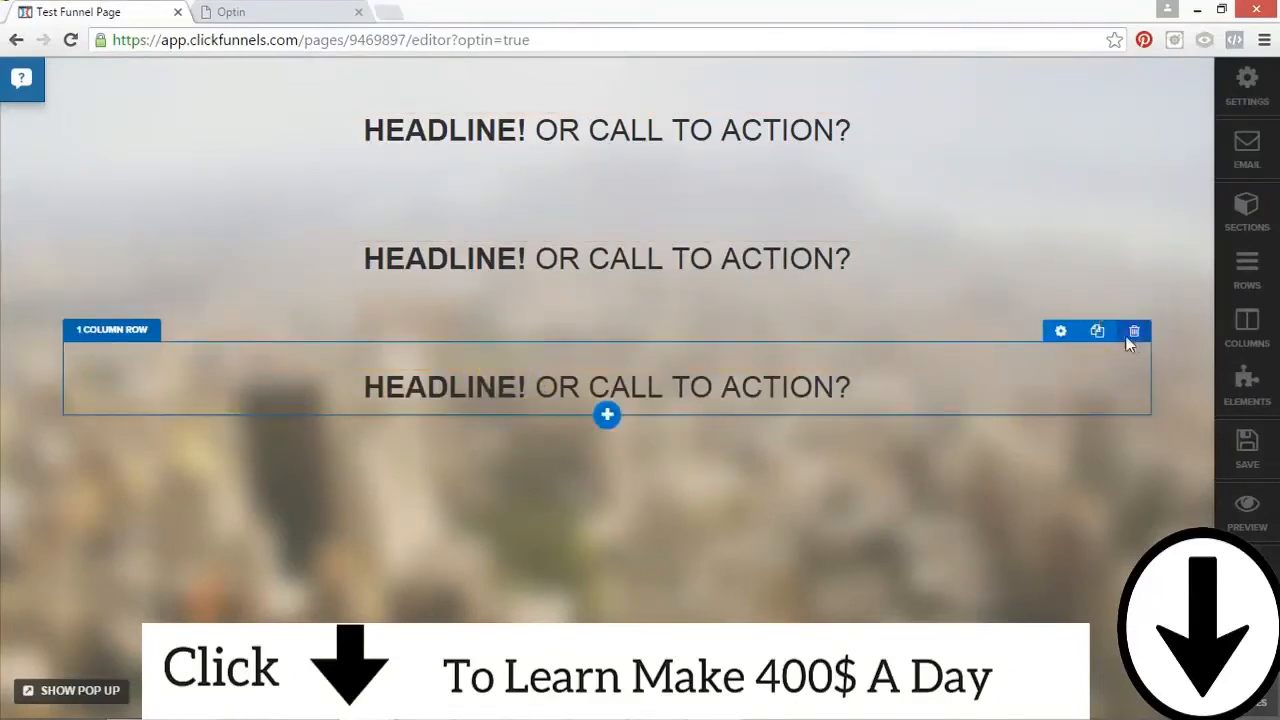
Step: Delete the headline row from each of the three sections, confirming each deletion
left_click(1133, 332)
left_click(716, 150)
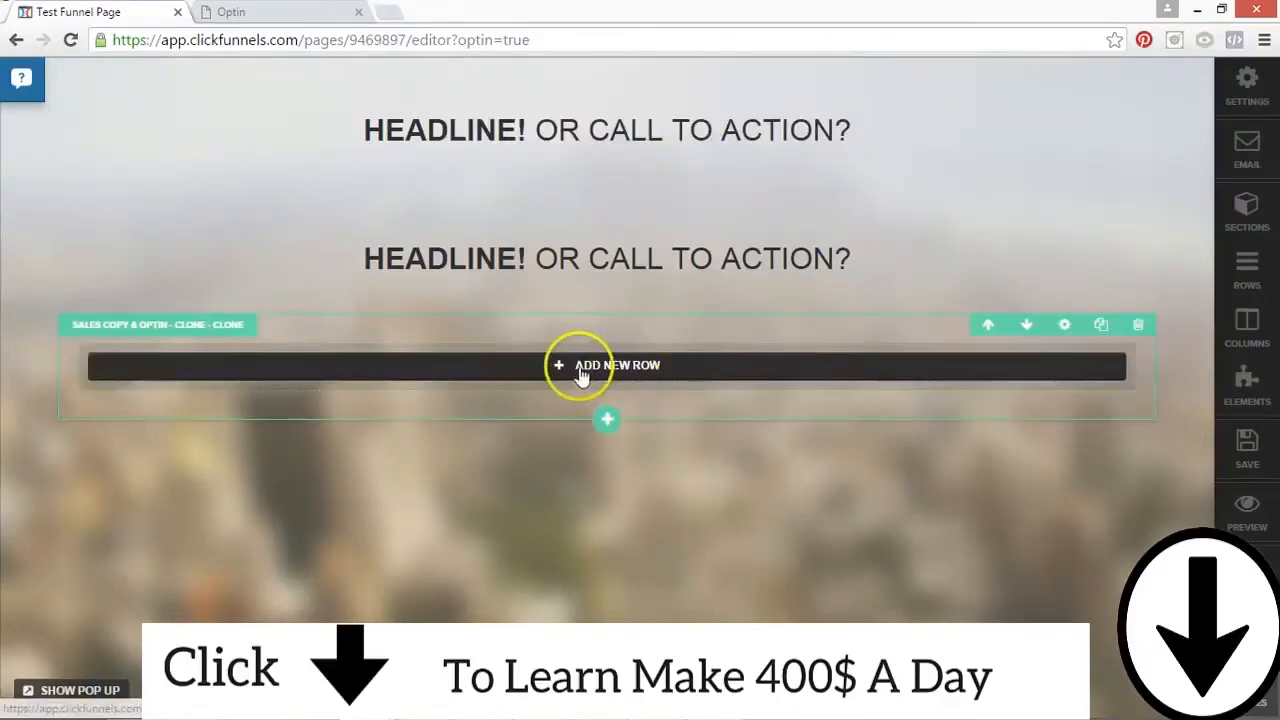
left_click(1133, 203)
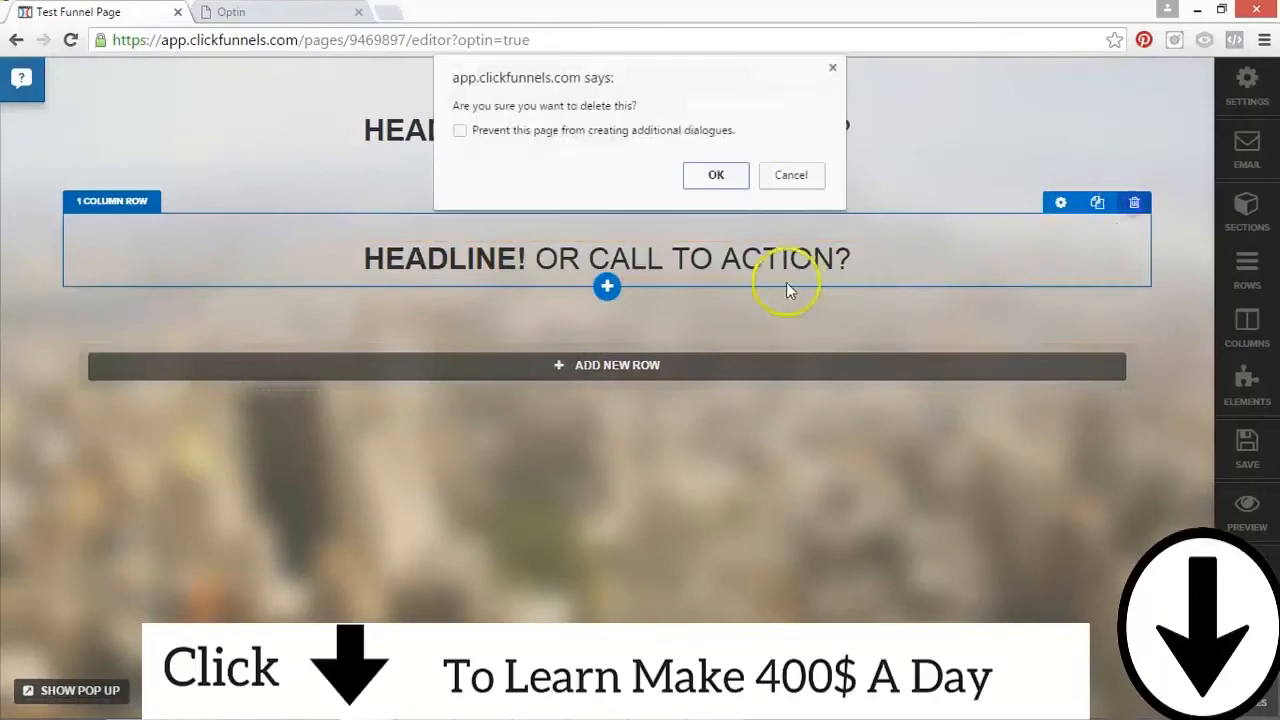
left_click(716, 174)
left_click(1133, 74)
left_click(714, 174)
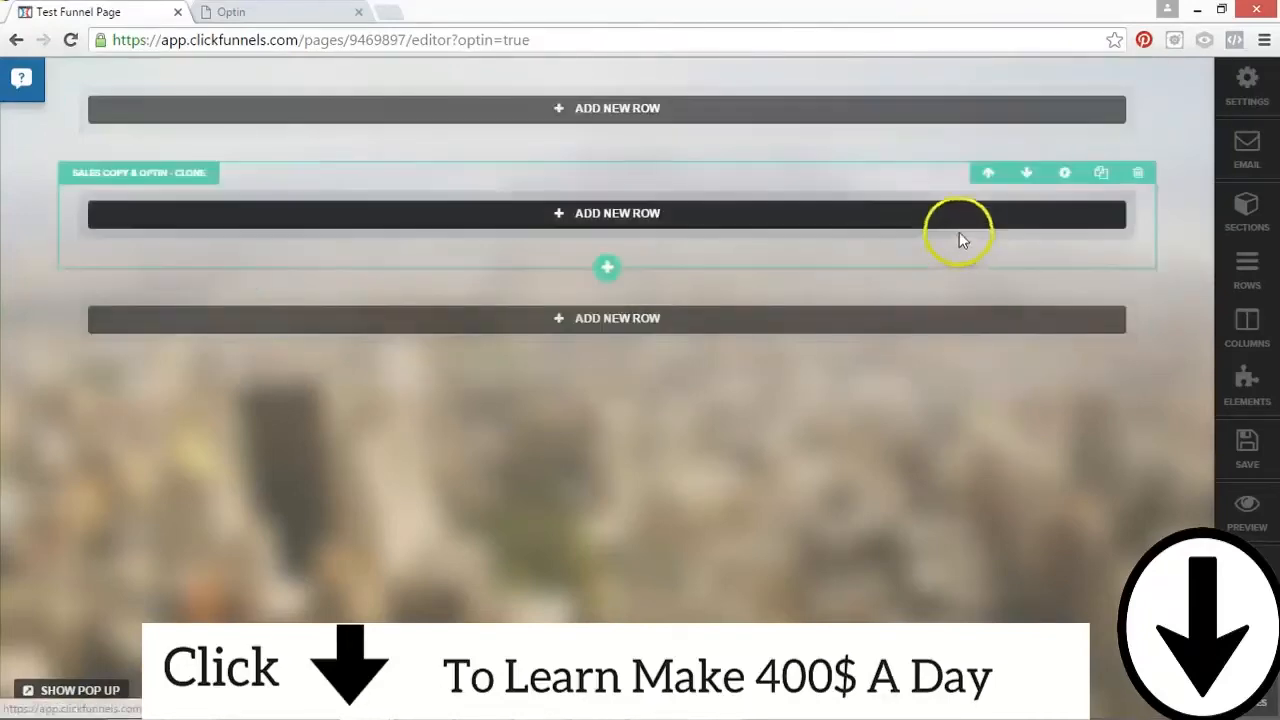
Step: Add a 2 Column Block row to the first section and try shifting the divider between its columns
left_click(610, 109)
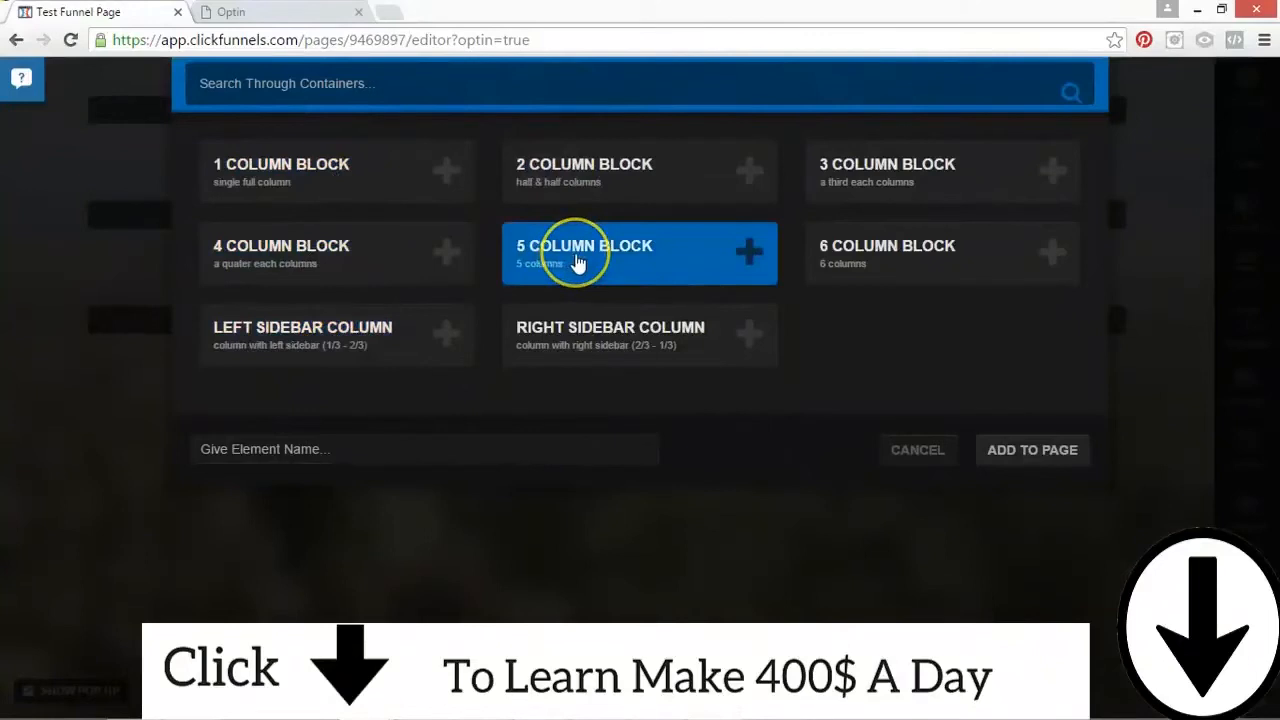
left_click(575, 172)
left_click(1032, 450)
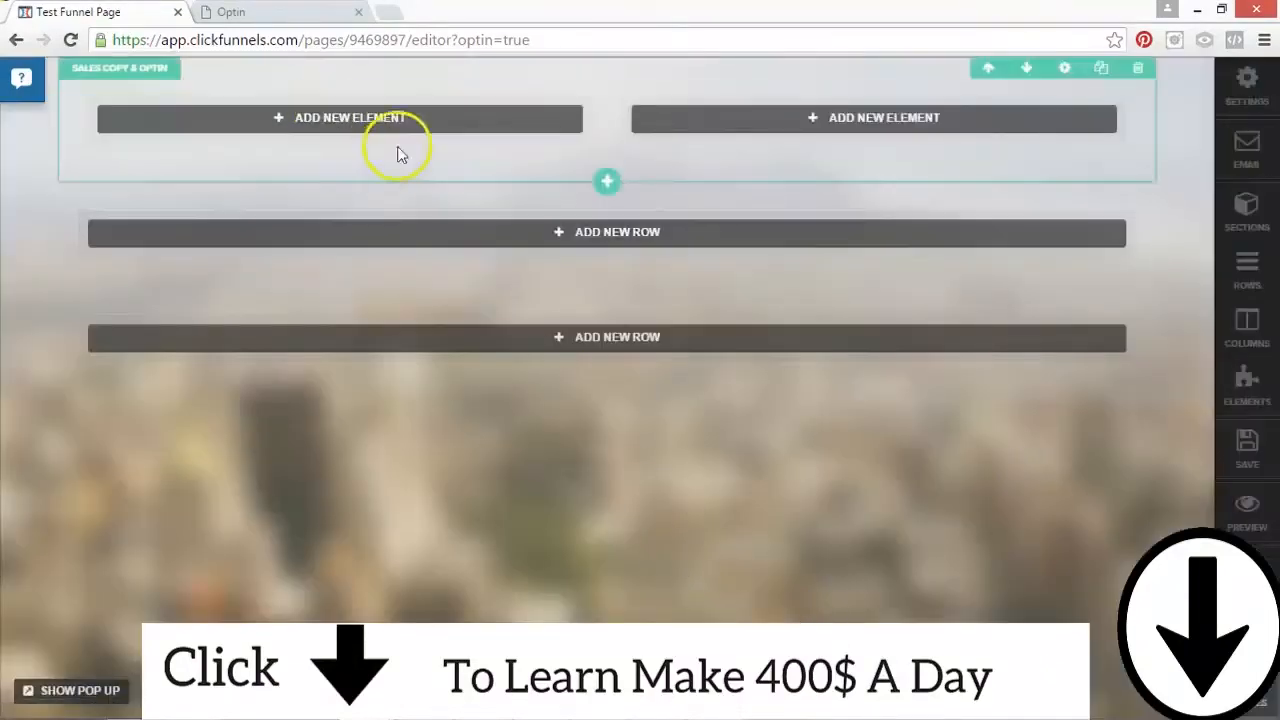
left_click_drag(607, 120, 634, 120)
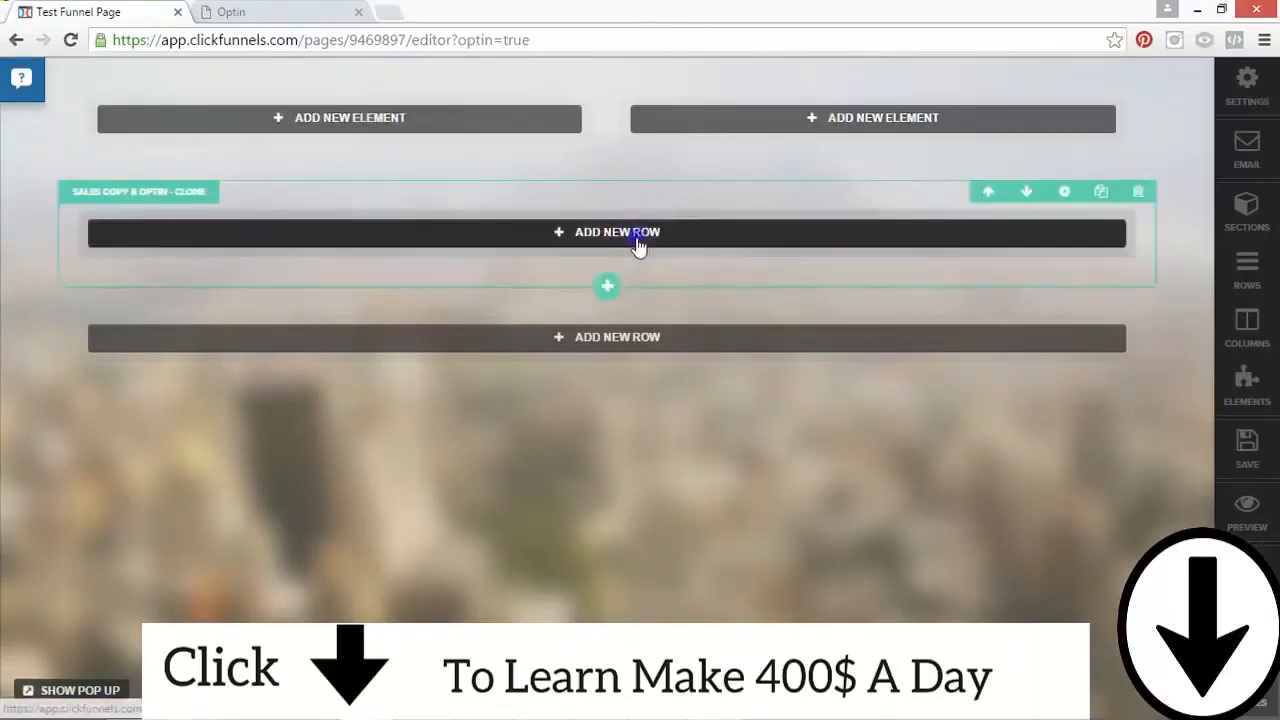
Step: Add a 2 Column Block row to the second section and a 1 Column Block row to the third
left_click(638, 247)
left_click(688, 178)
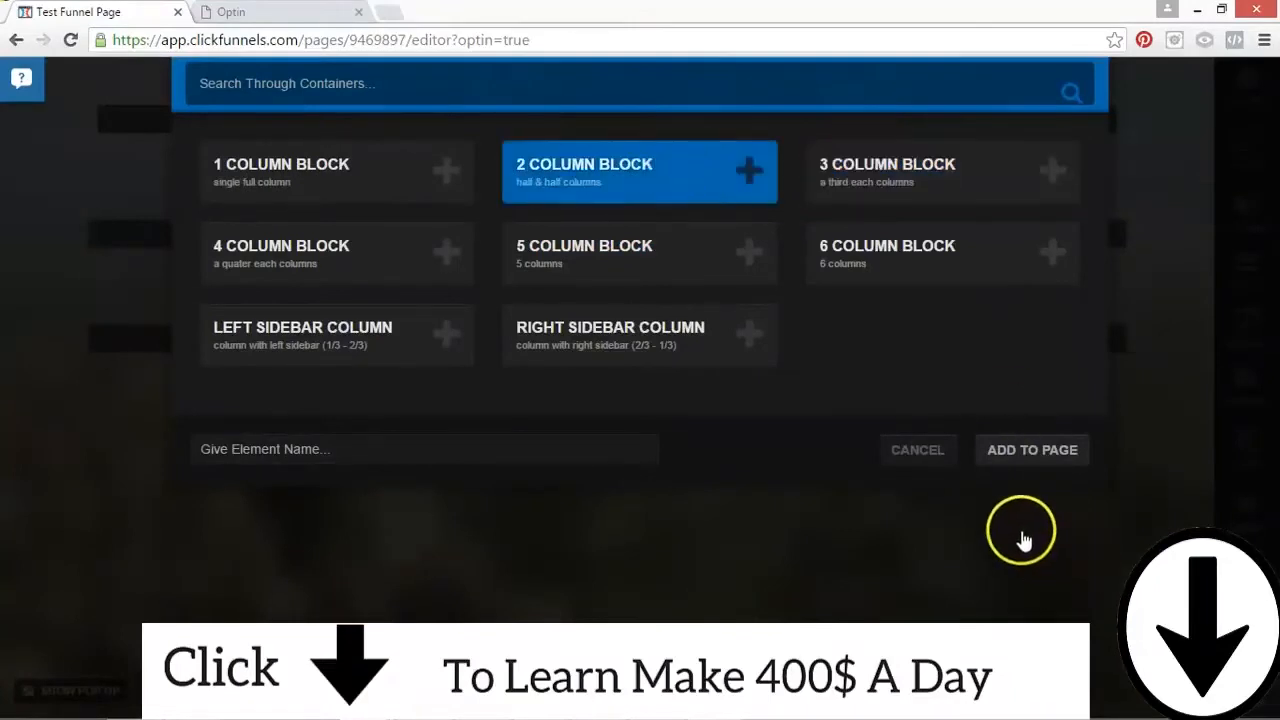
left_click(1012, 449)
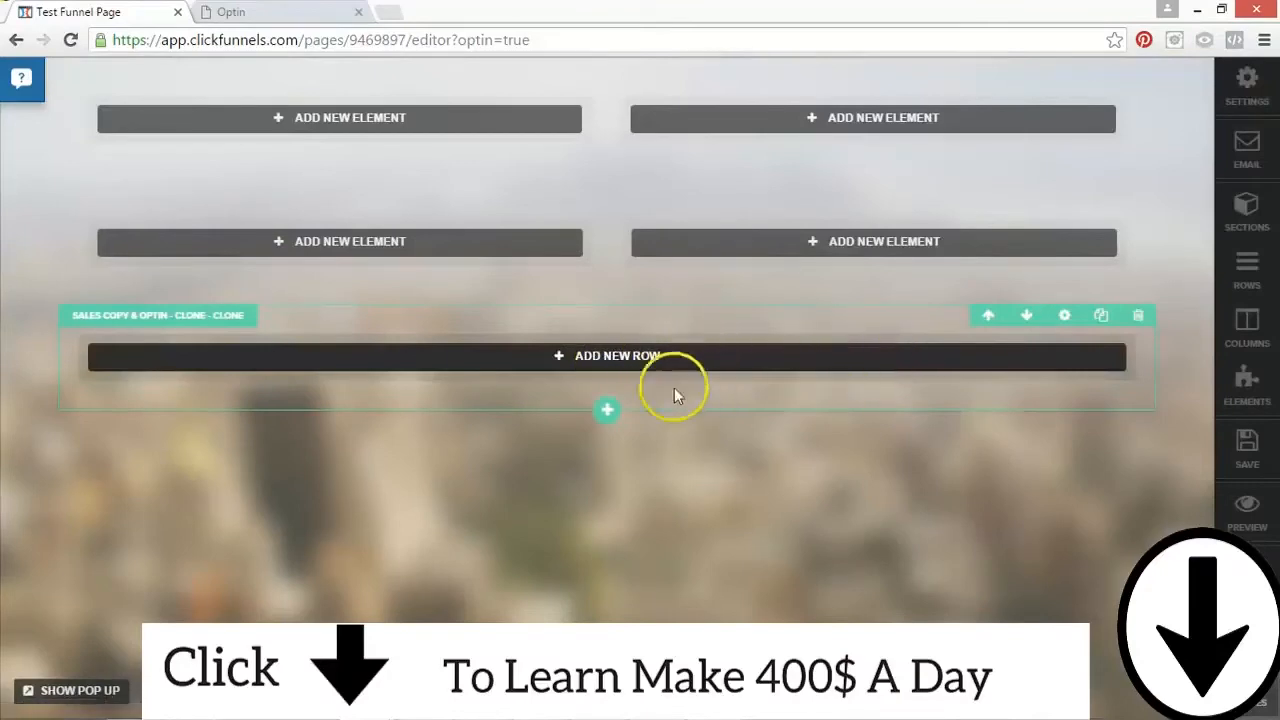
left_click(580, 352)
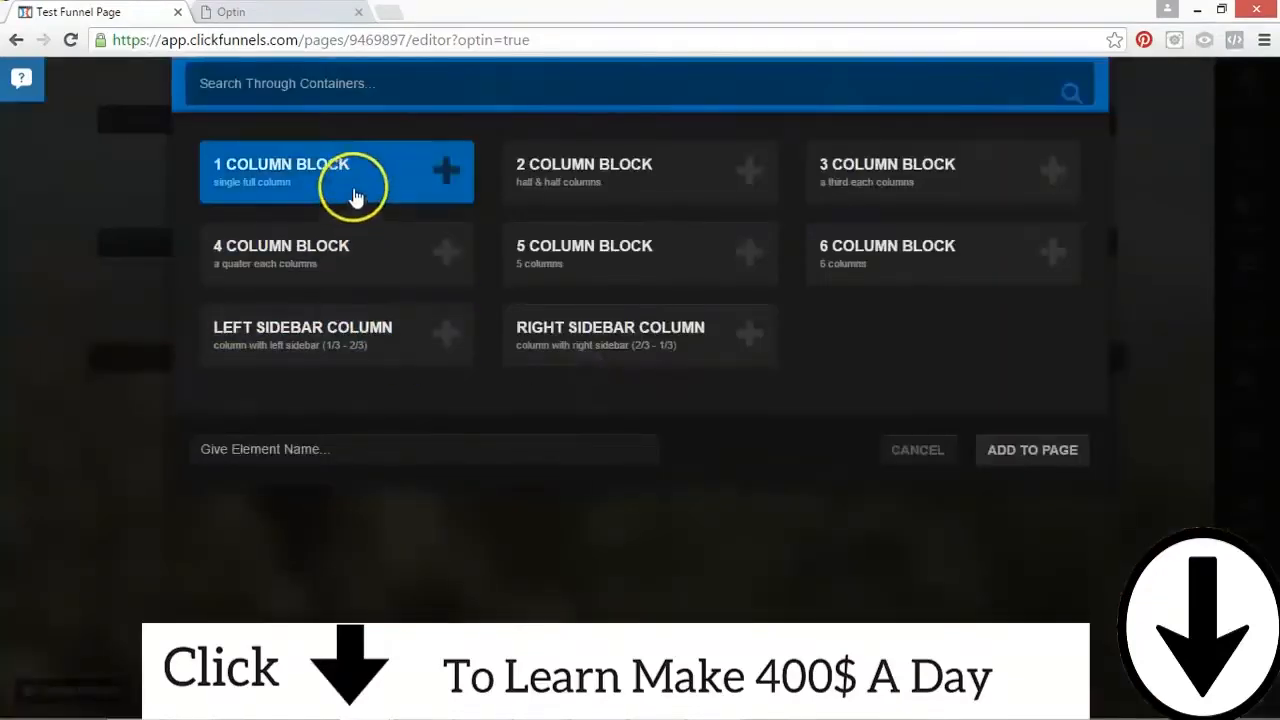
left_click(1010, 458)
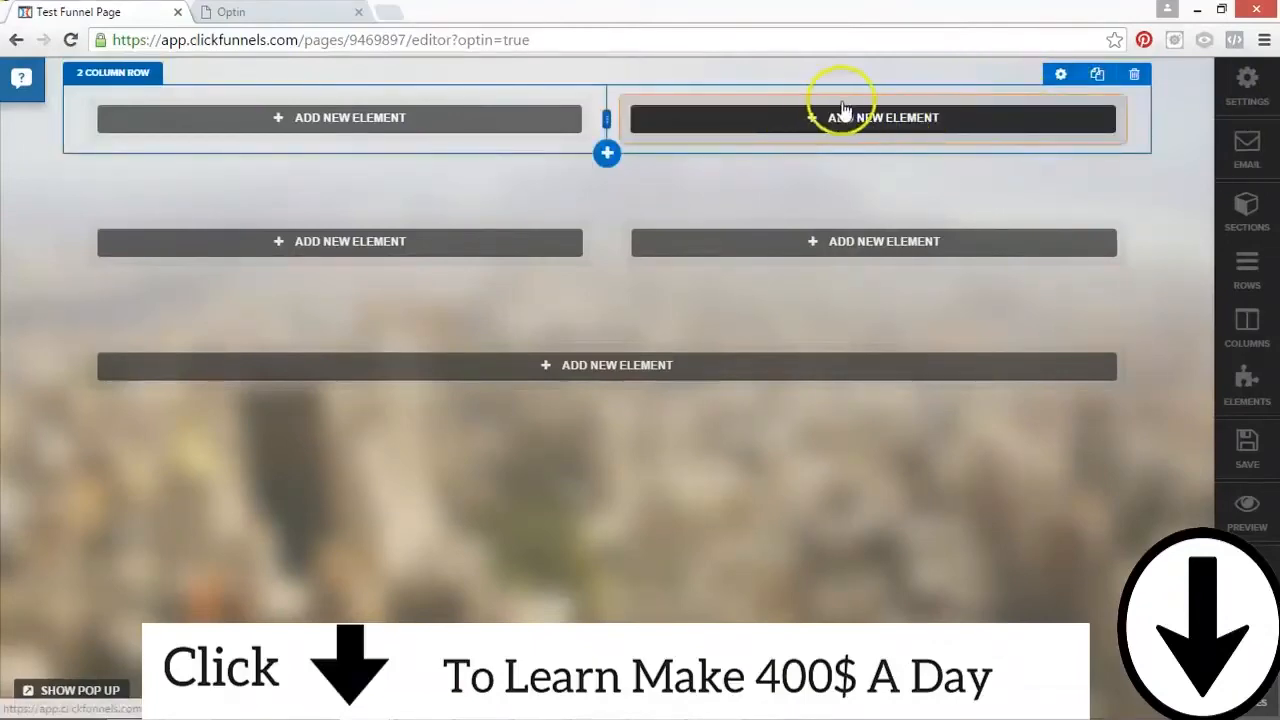
Step: Open the first section's settings and set its width to Full Page
left_click(1068, 70)
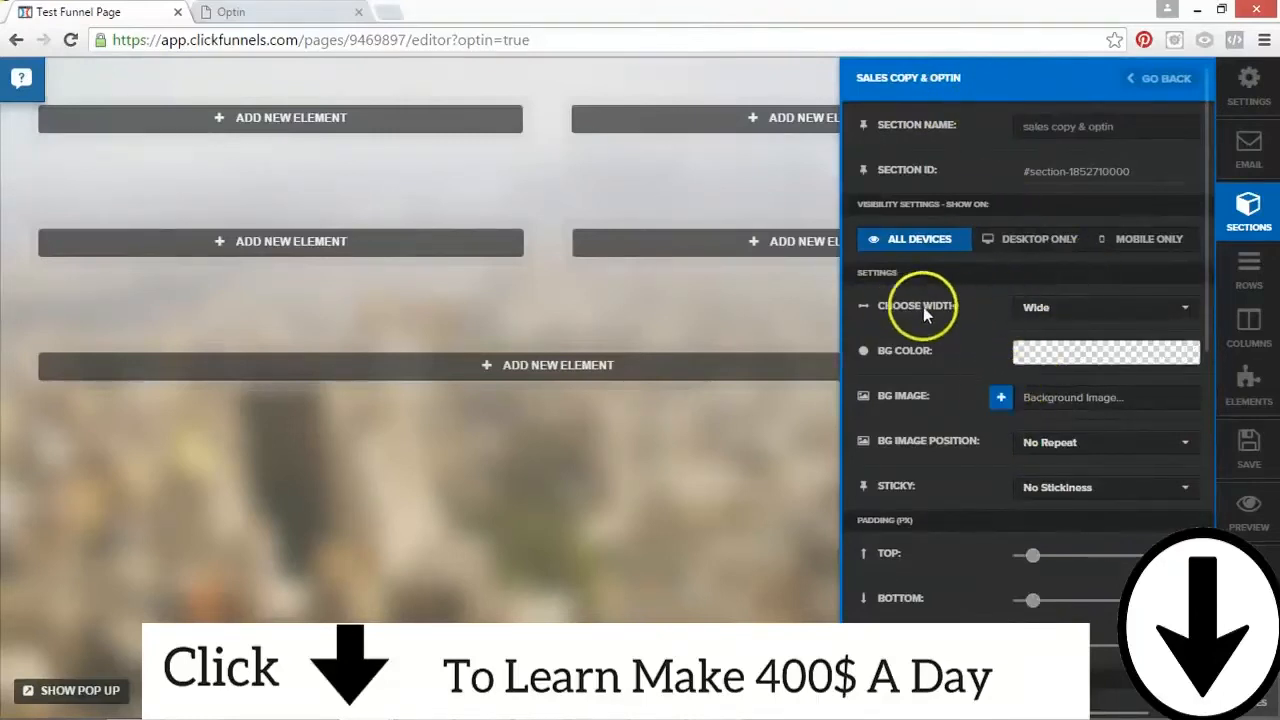
left_click(1063, 316)
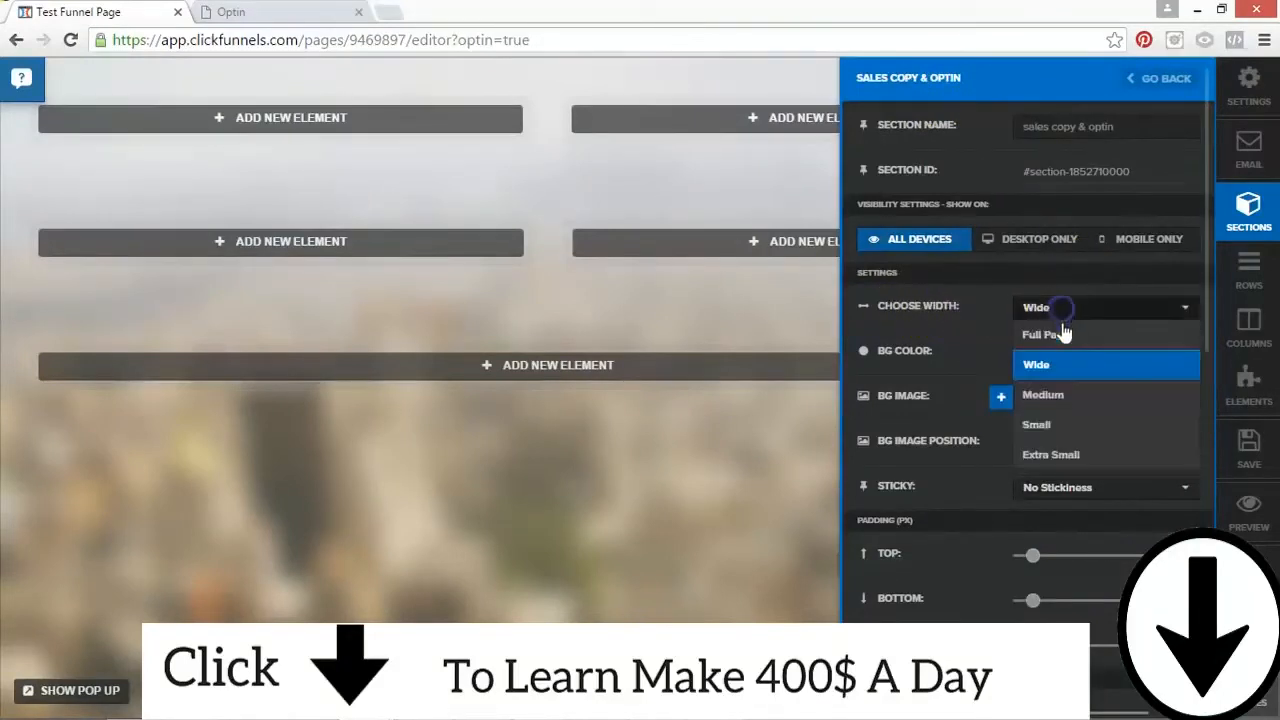
left_click(1052, 335)
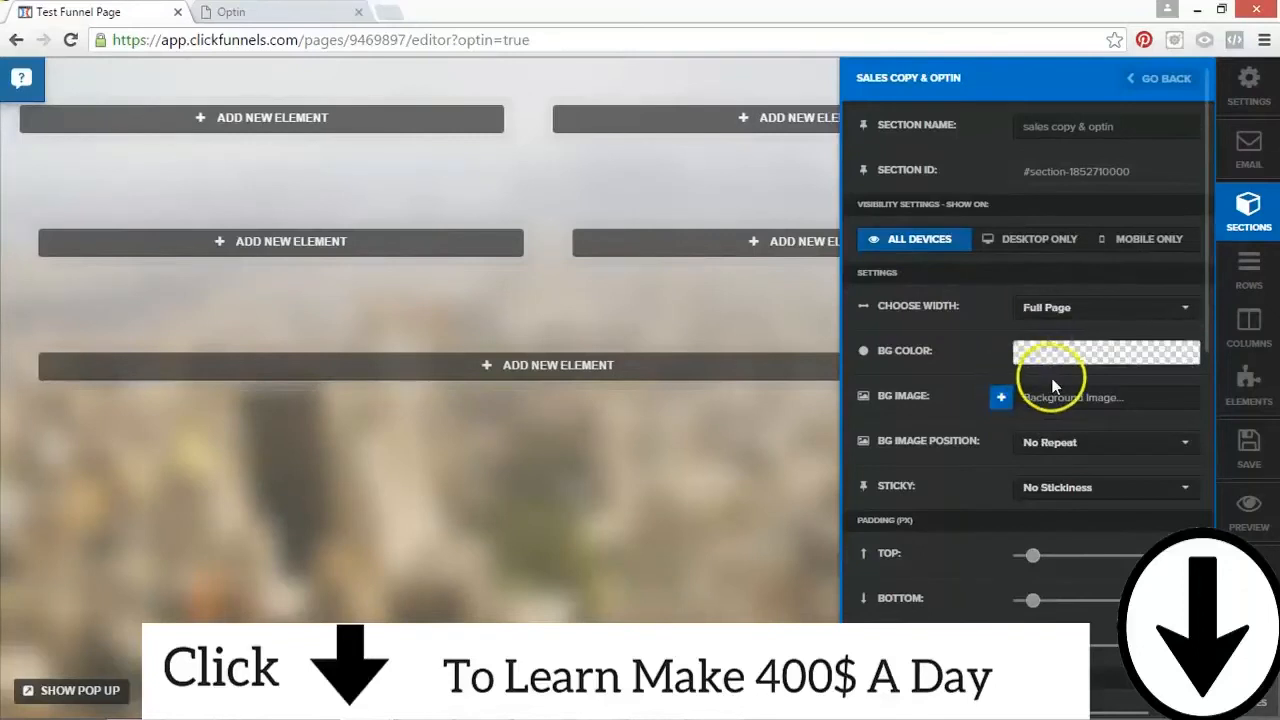
Step: Set the first section's background color to fully opaque yellow, #f4ff00
left_click(1053, 352)
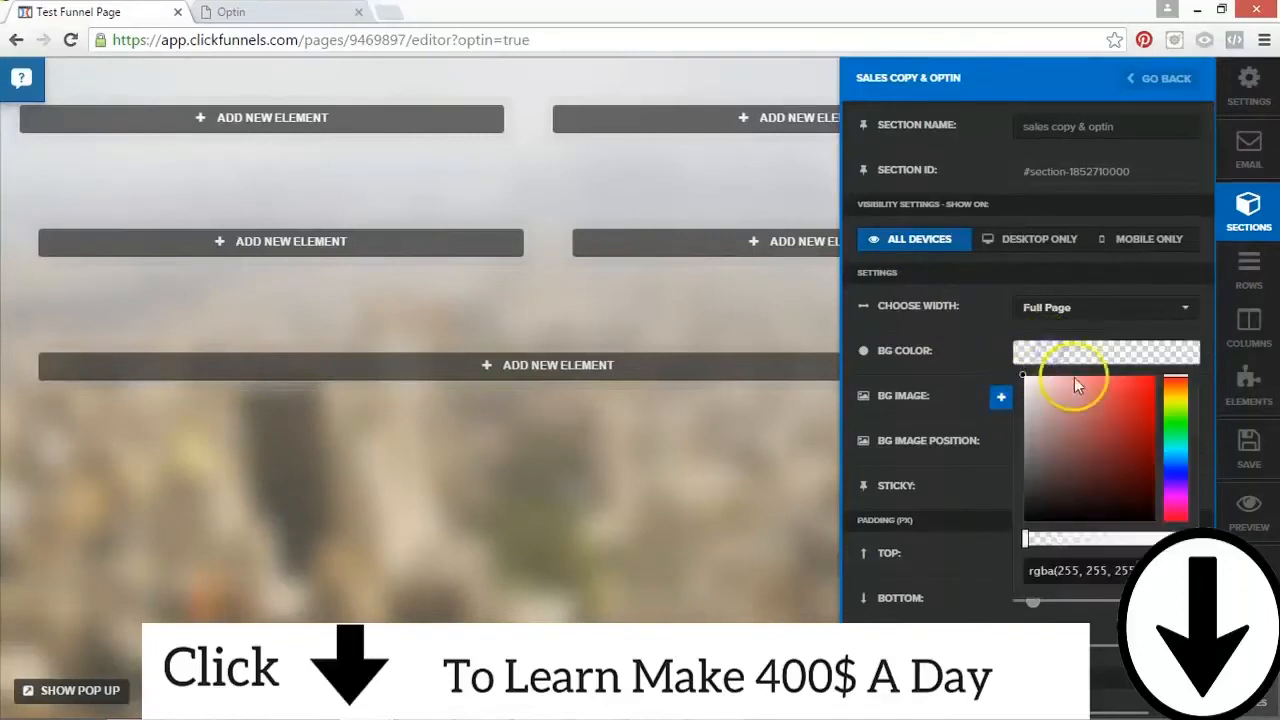
left_click(1147, 398)
left_click_drag(1176, 400, 1172, 406)
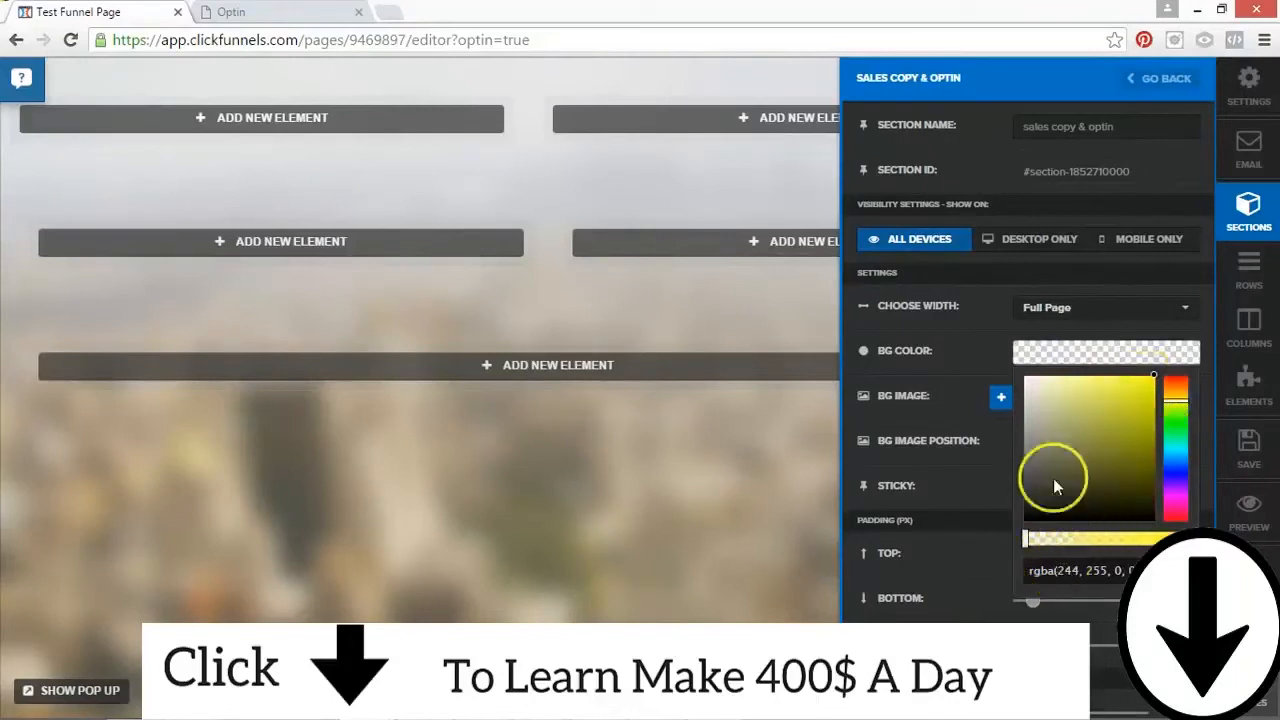
left_click(1028, 546)
left_click_drag(1118, 543, 1175, 541)
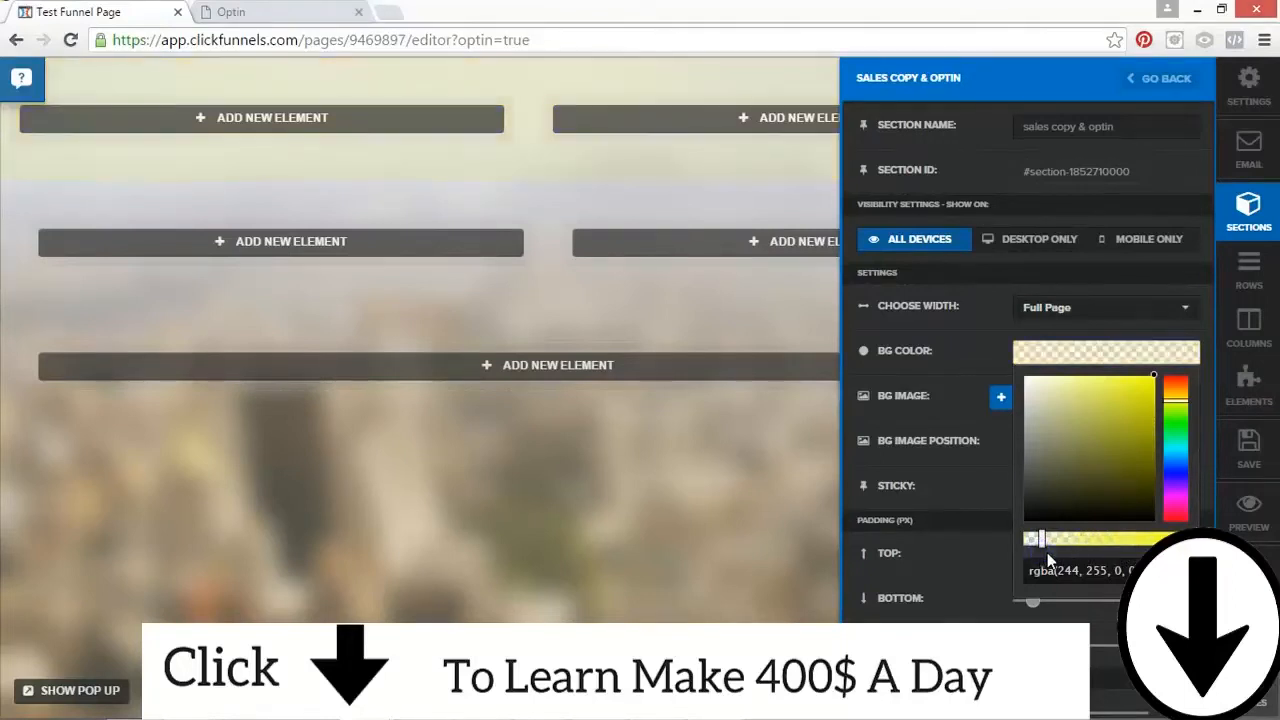
left_click_drag(1043, 541, 1064, 543)
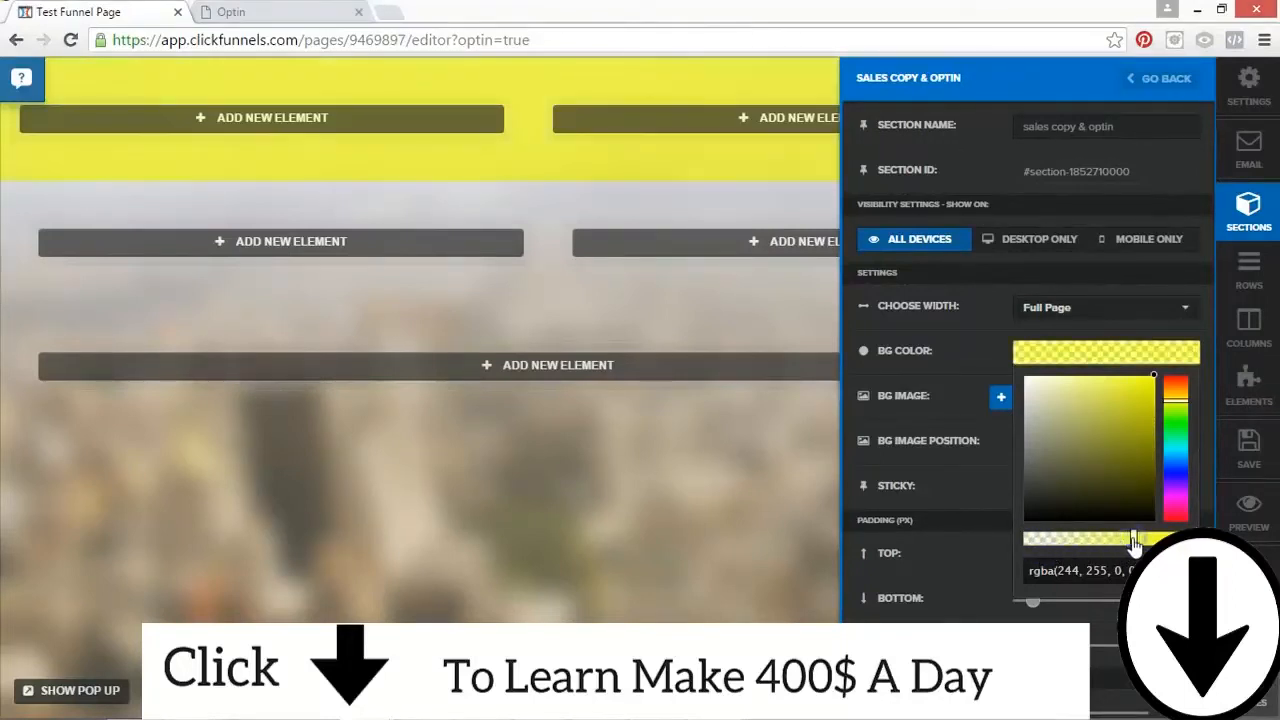
left_click_drag(1145, 541, 1160, 541)
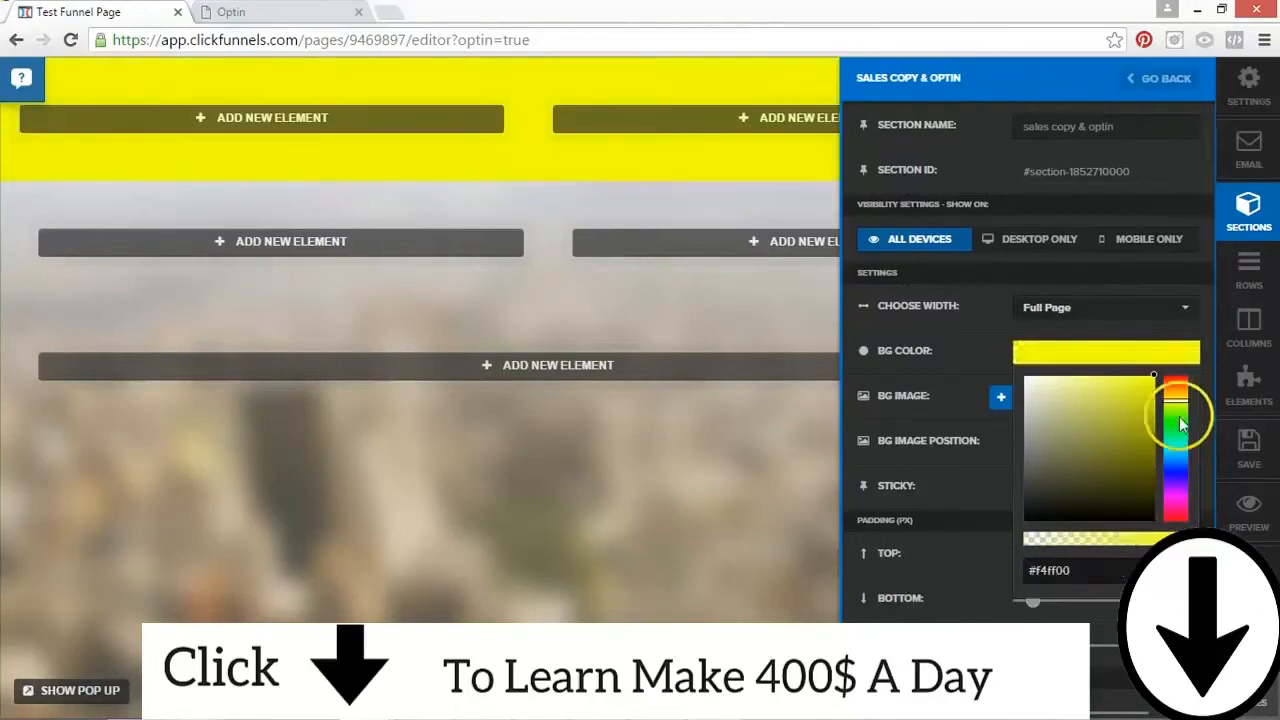
Step: Change the first section's background color to bright orange, #ff5900, and close the color picker
left_click_drag(1146, 401, 1155, 427)
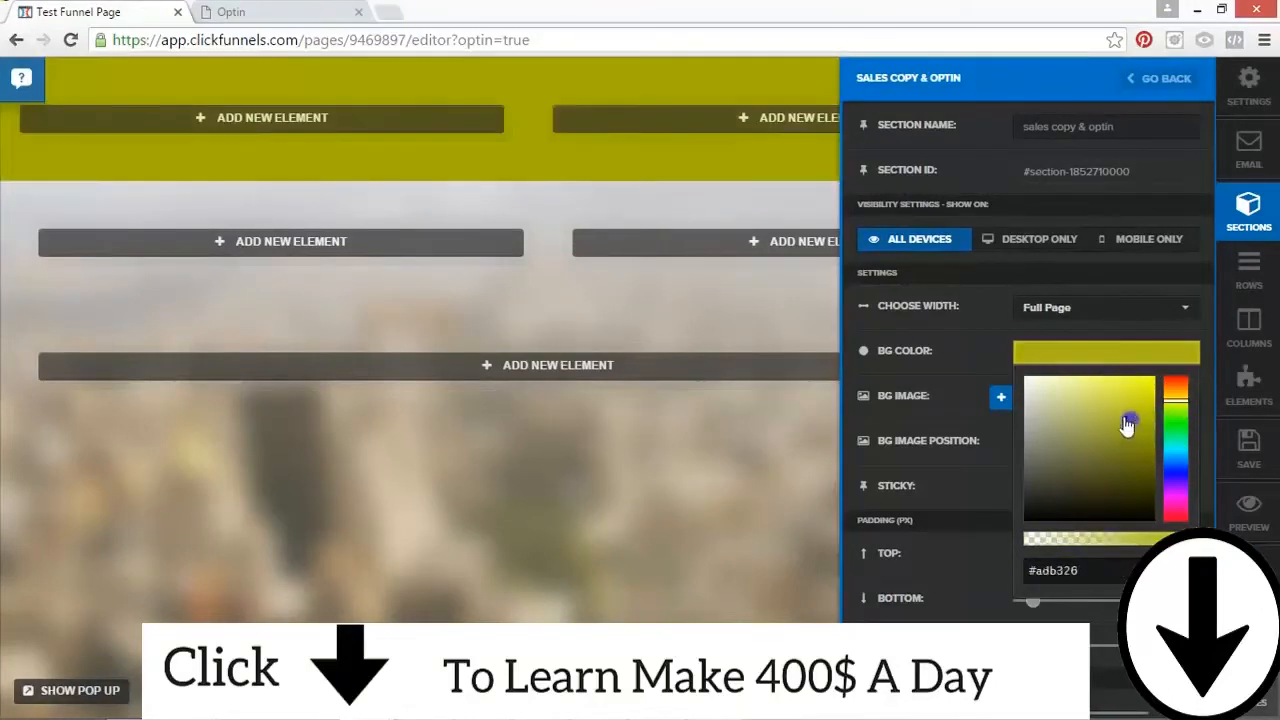
left_click(1183, 390)
left_click(1180, 385)
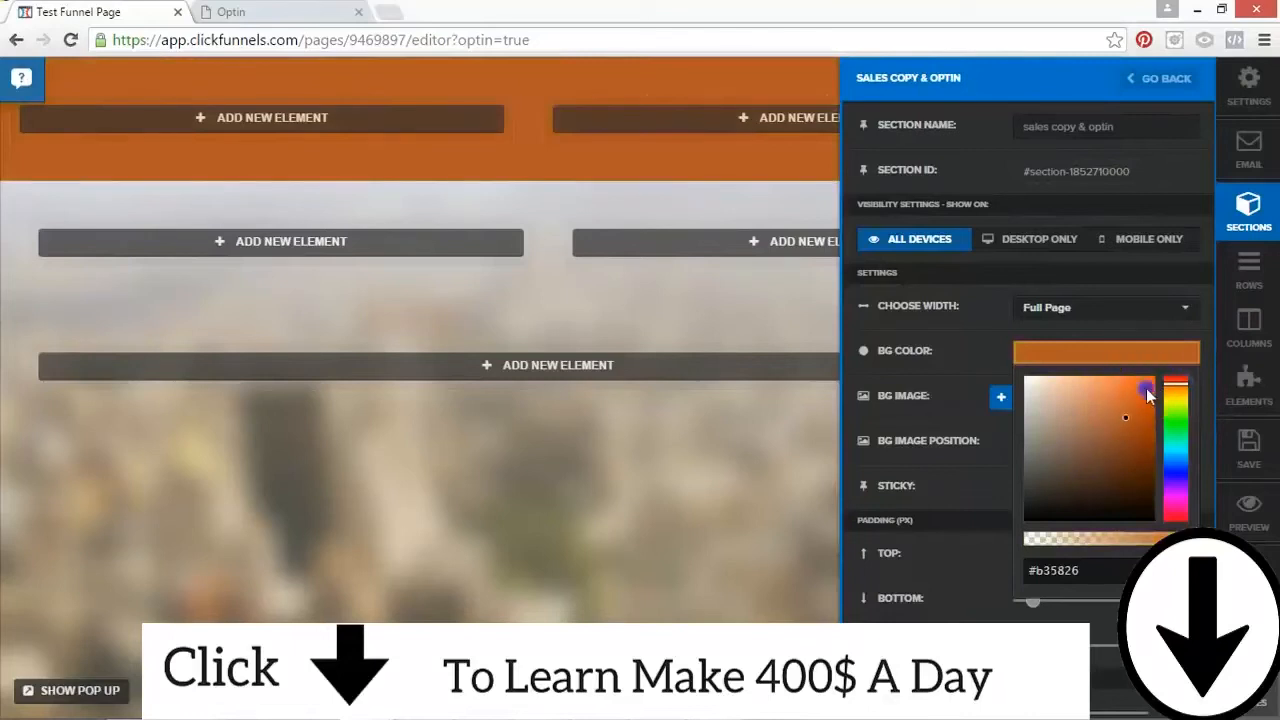
left_click_drag(1147, 397, 1168, 395)
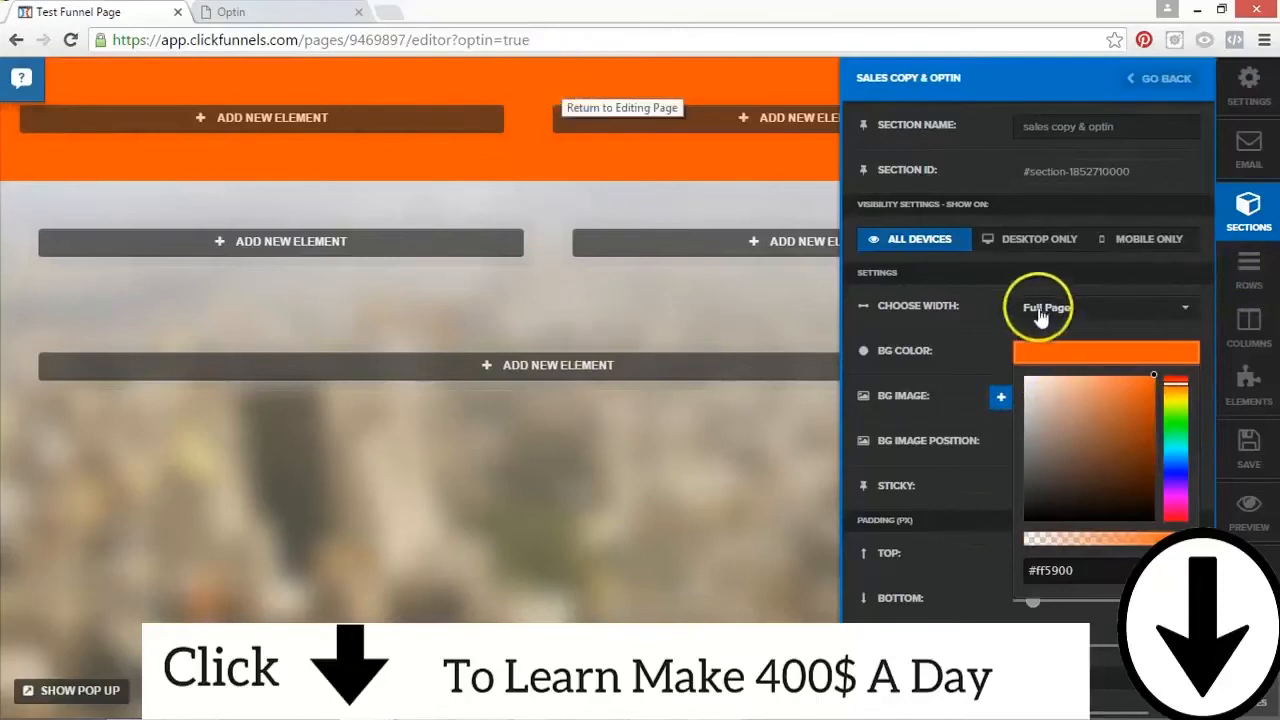
left_click(981, 311)
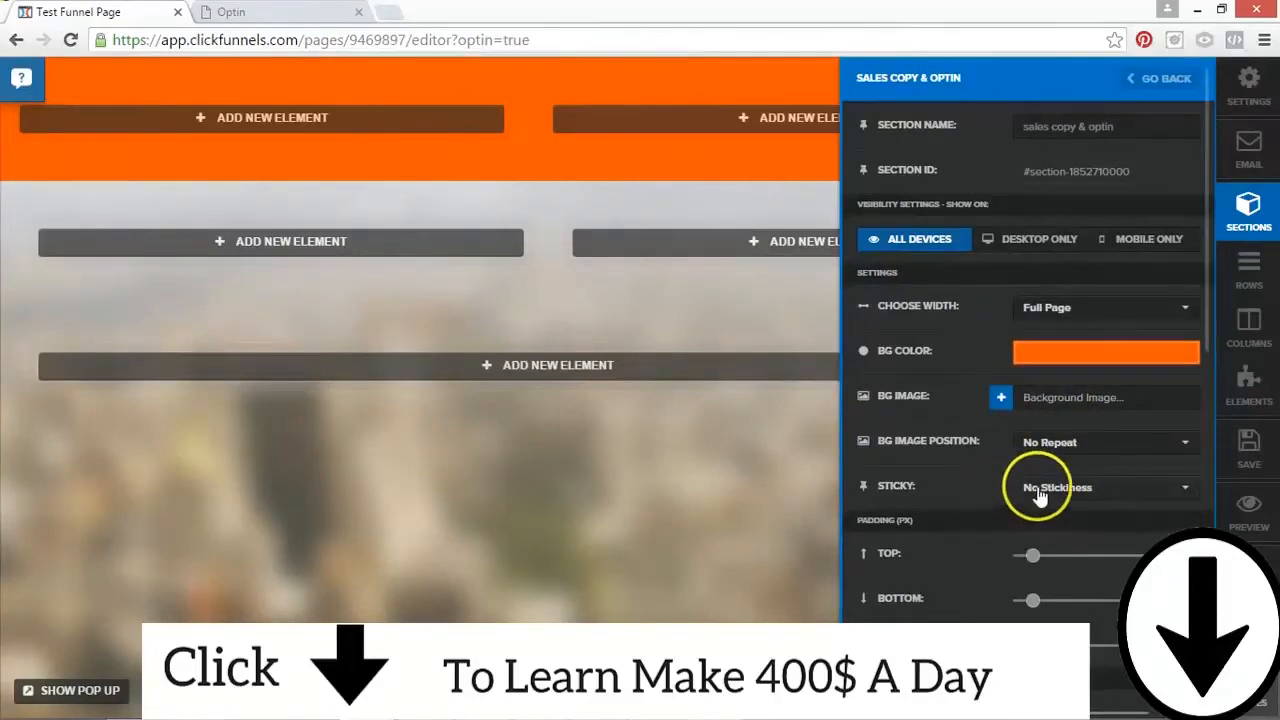
Step: Set the first section's top and bottom padding to 130 px each
left_click_drag(1211, 329, 1209, 441)
double_click(1179, 269)
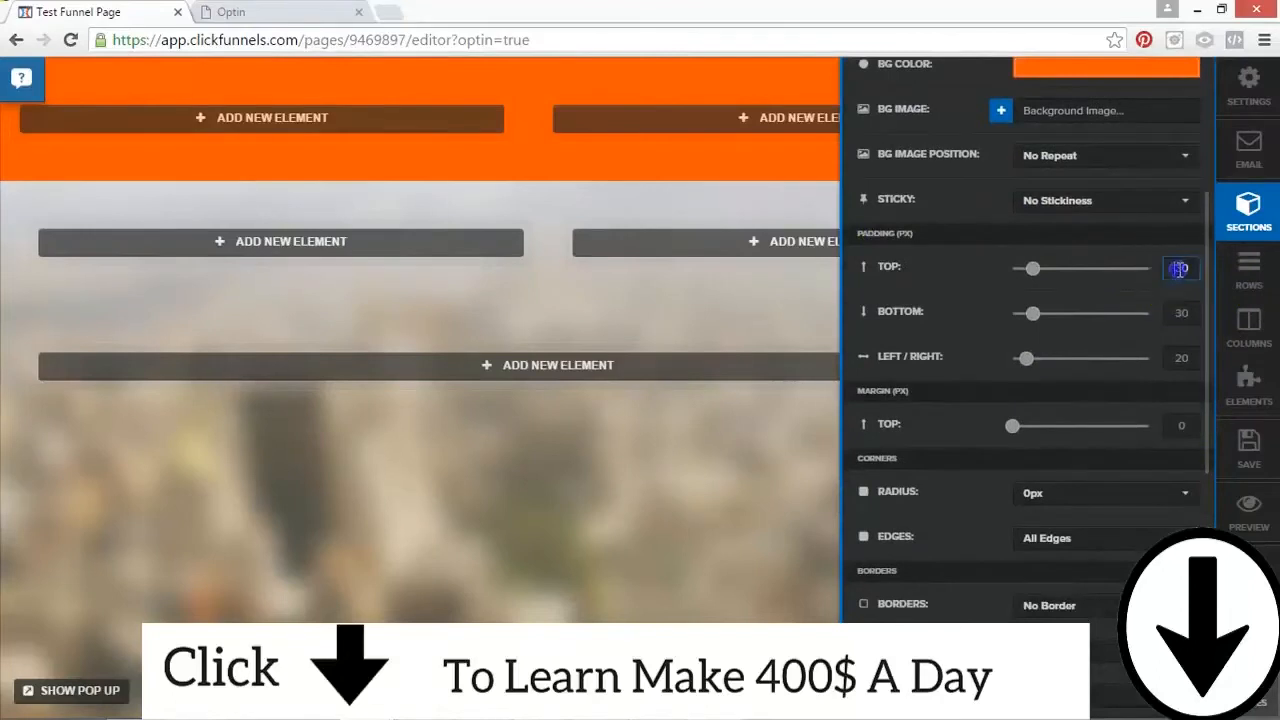
type("1")
left_click(1171, 334)
type("1")
left_click(1171, 333)
Step: Try a left/right padding of 120 px on the first section
left_click(1173, 350)
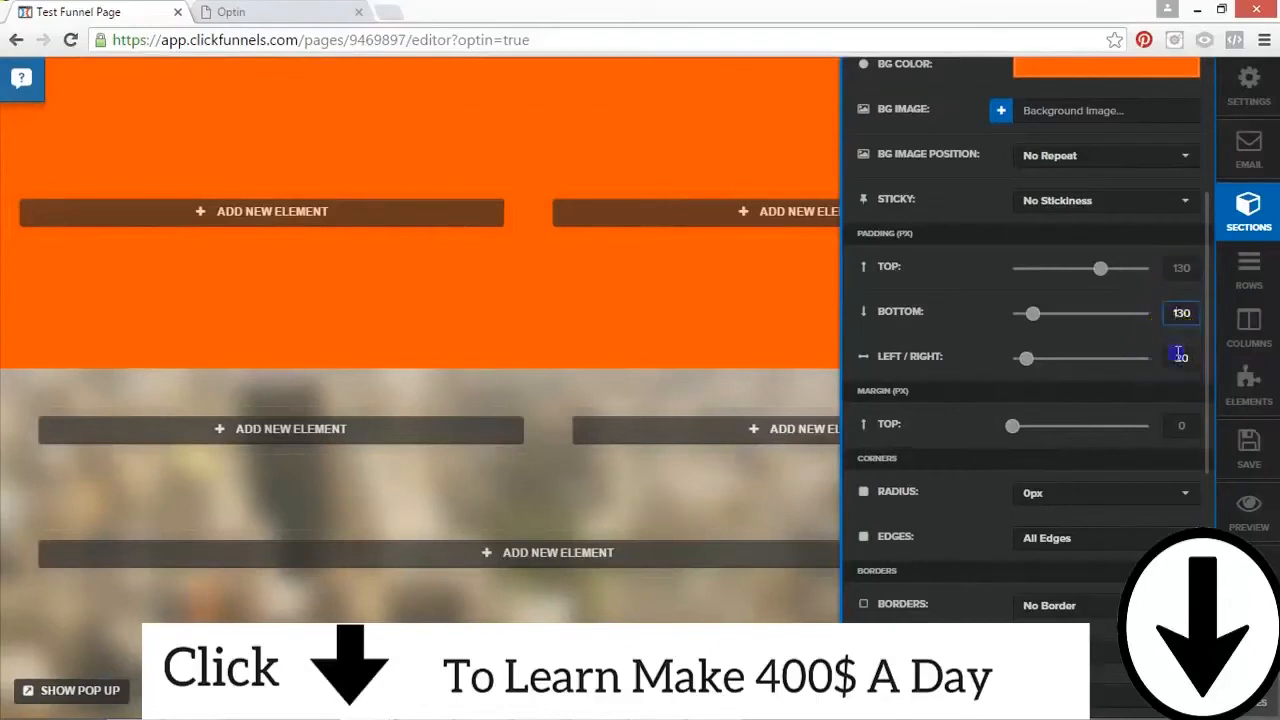
type("1")
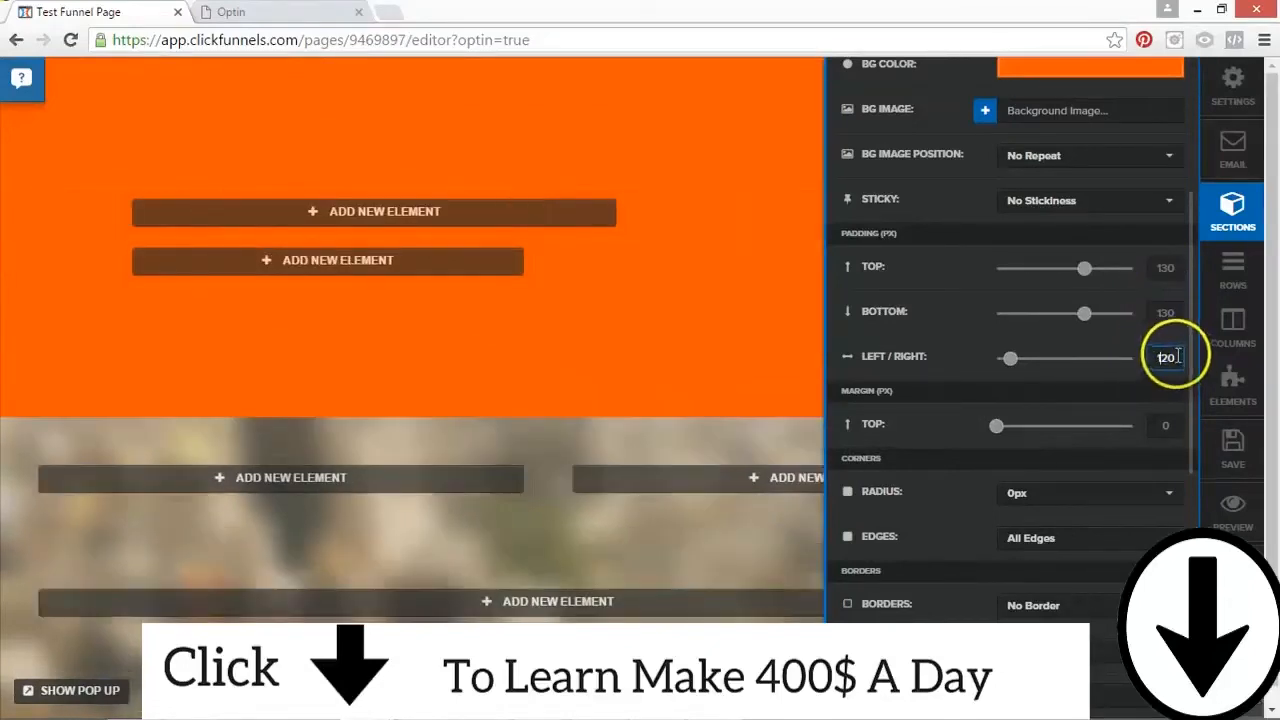
Step: Reduce the first section's top, bottom and left/right padding to 0 px each
double_click(1181, 312)
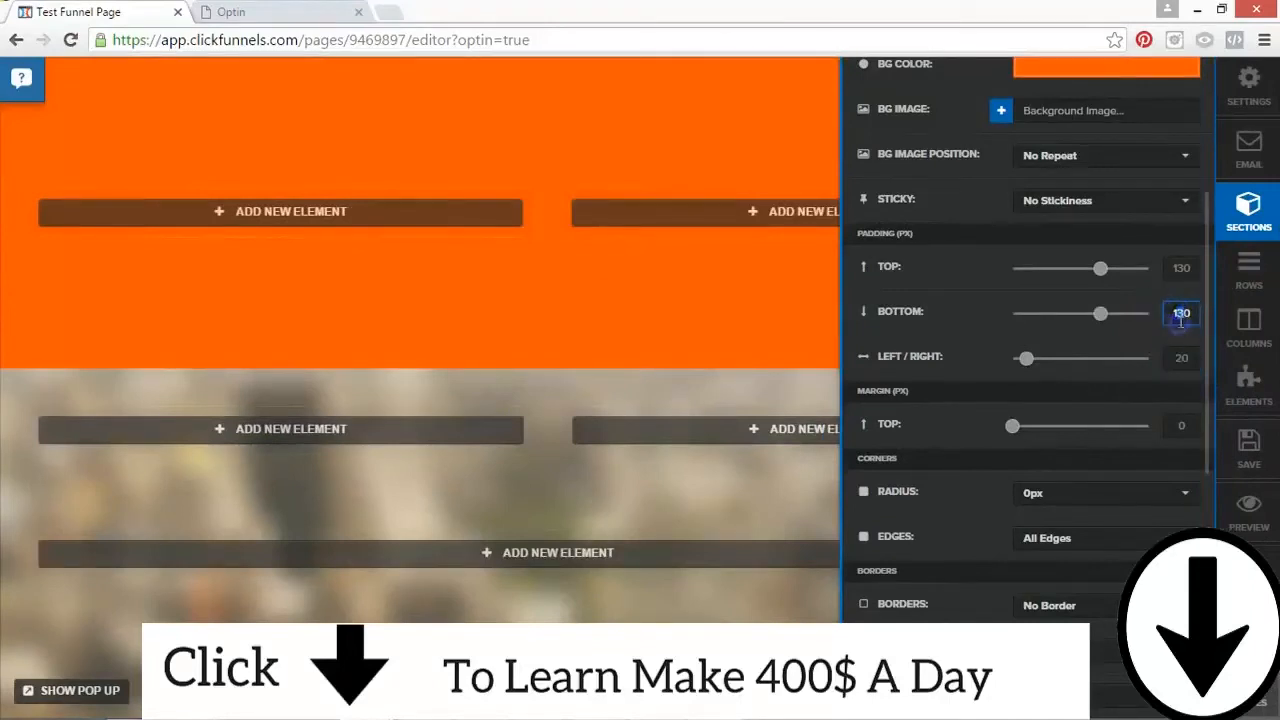
double_click(1181, 267)
type("30")
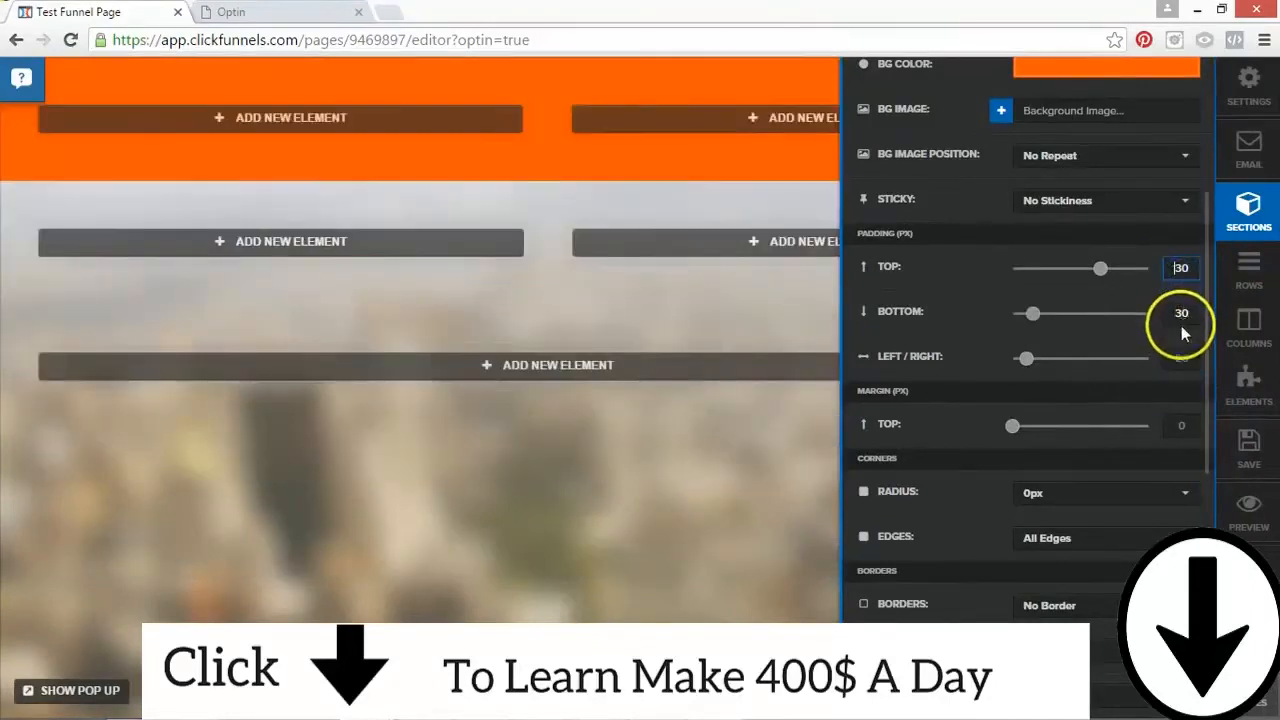
left_click_drag(1104, 276, 978, 270)
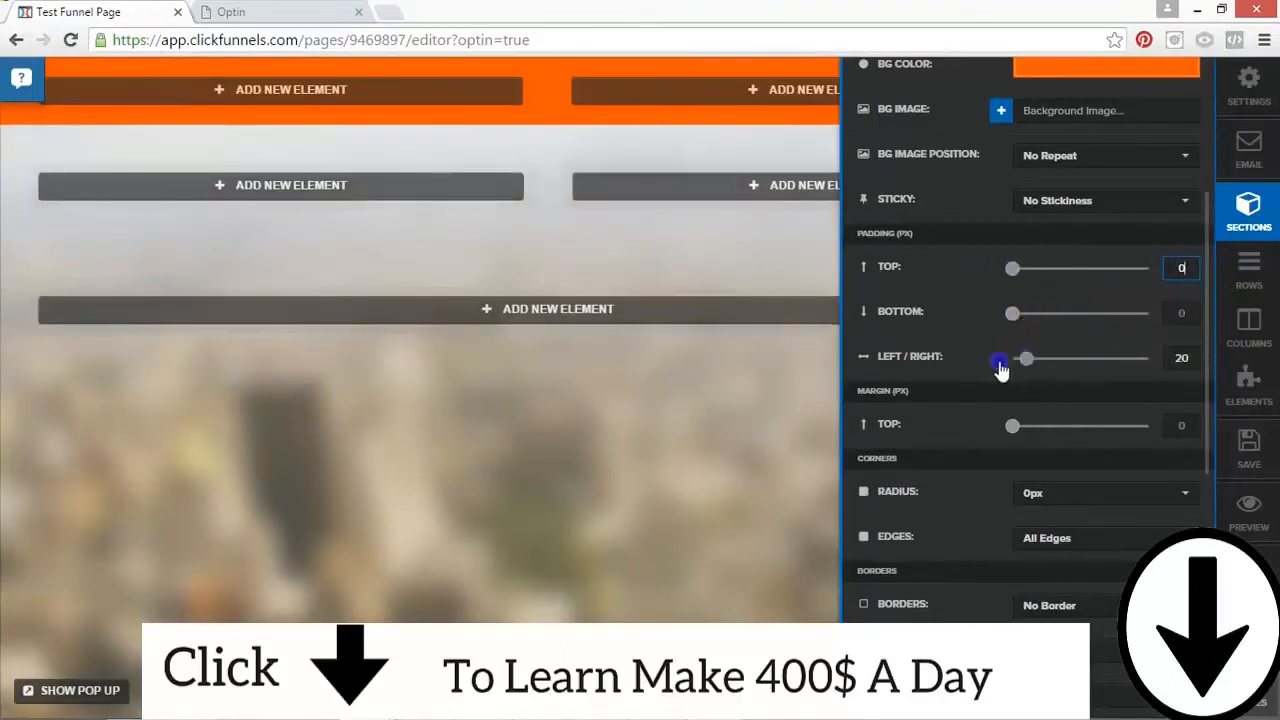
left_click_drag(1021, 365, 1013, 370)
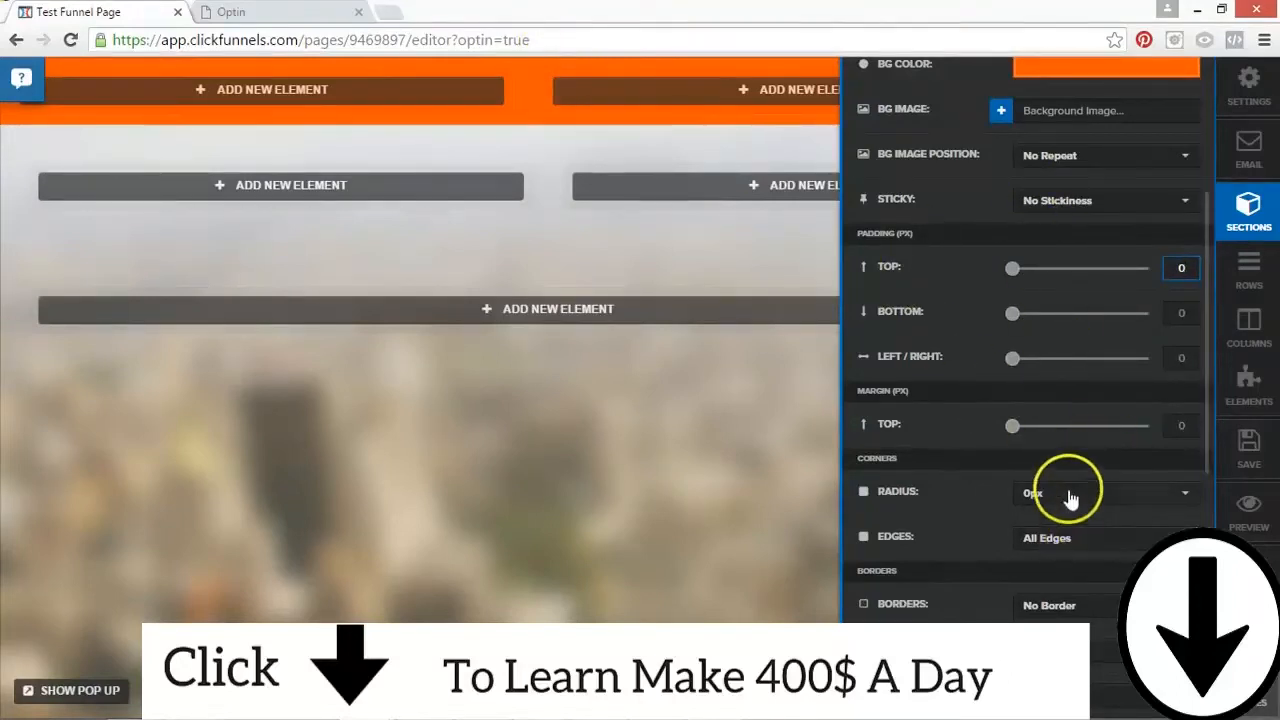
Step: Apply a 40% Drop Shadow to the first section
scroll(1209, 506, "down", 5)
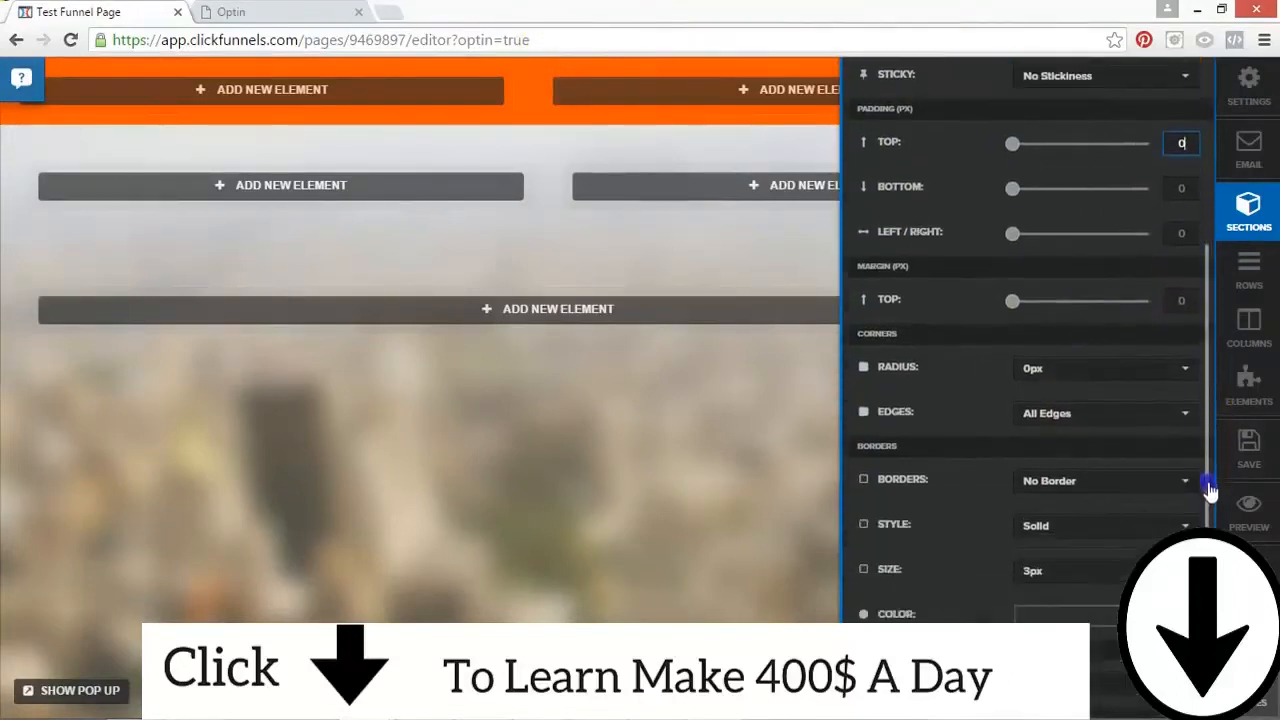
scroll(1030, 380, "down", 3)
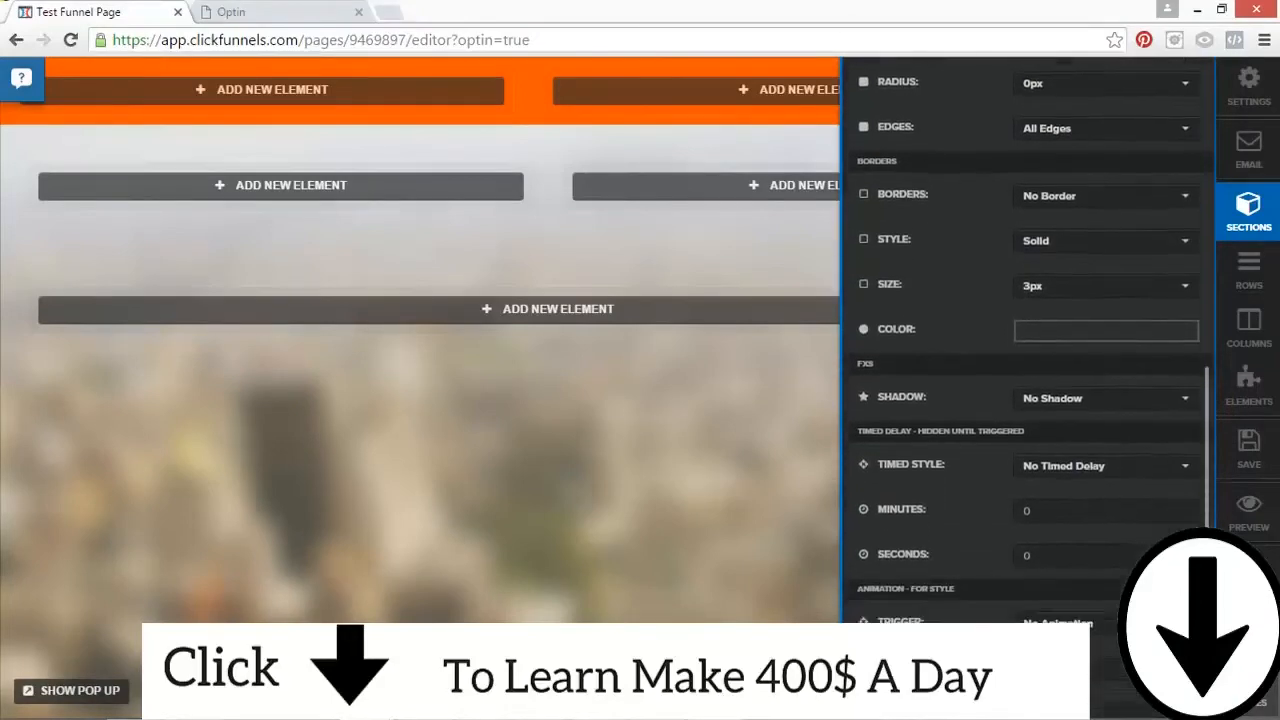
left_click(1088, 298)
left_click(1095, 479)
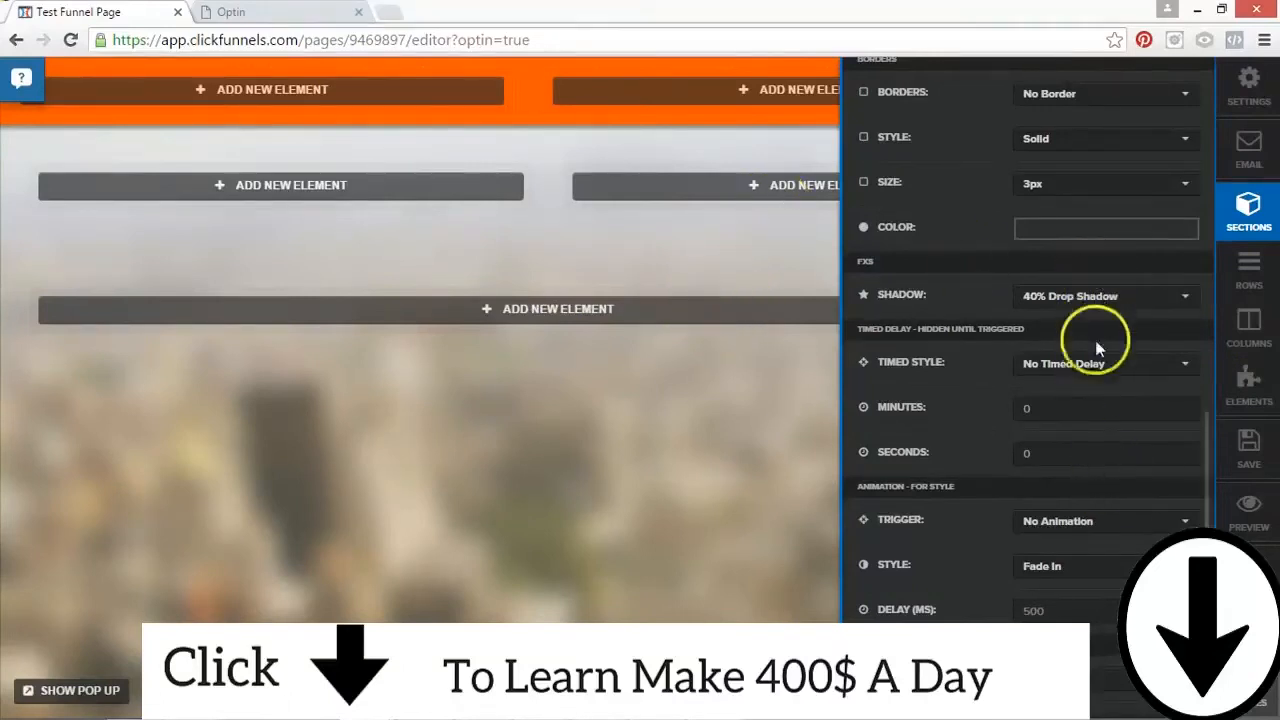
Step: Examine the first section's animation trigger options and timed delay settings
scroll(1200, 525, "down", 1)
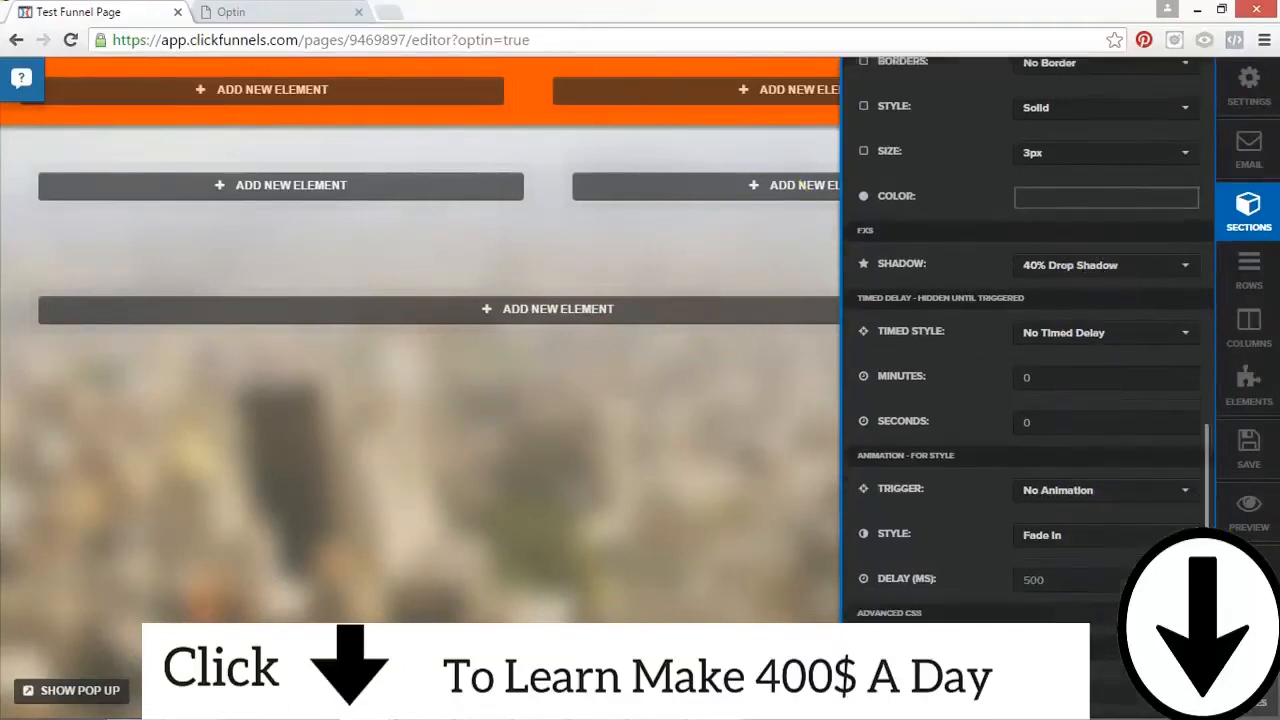
left_click(1021, 490)
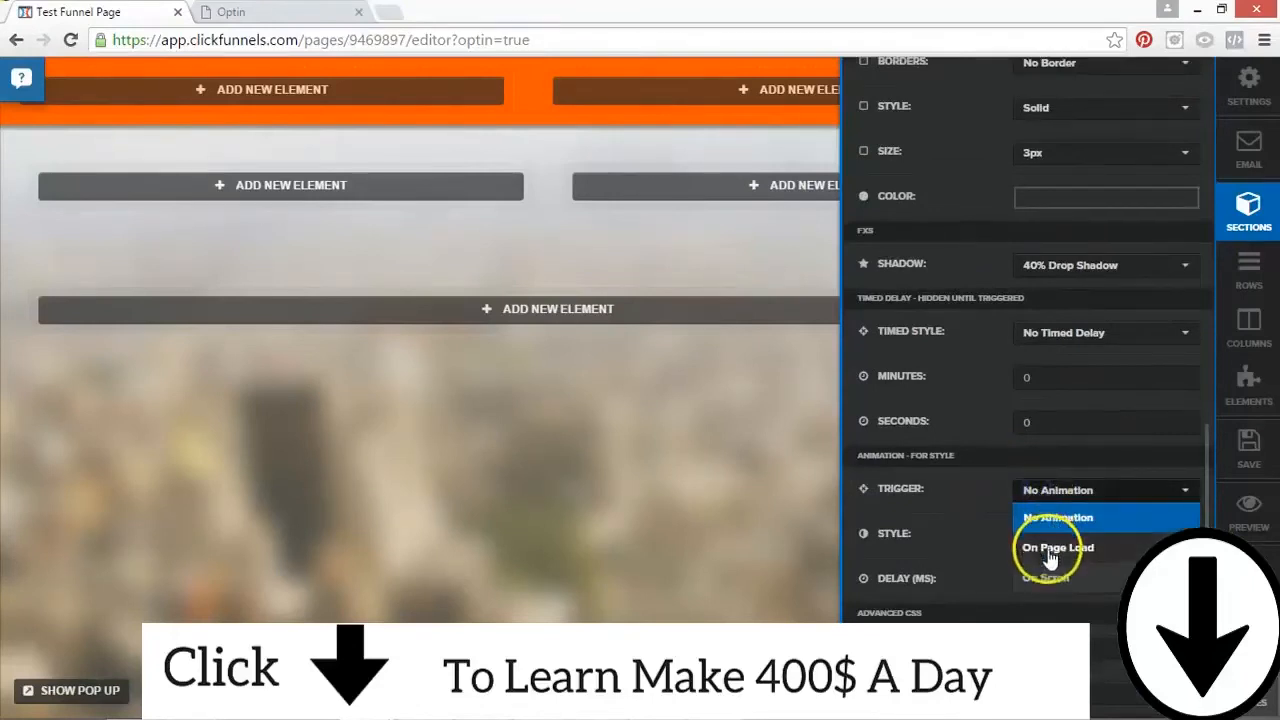
left_click(985, 467)
left_click(1047, 384)
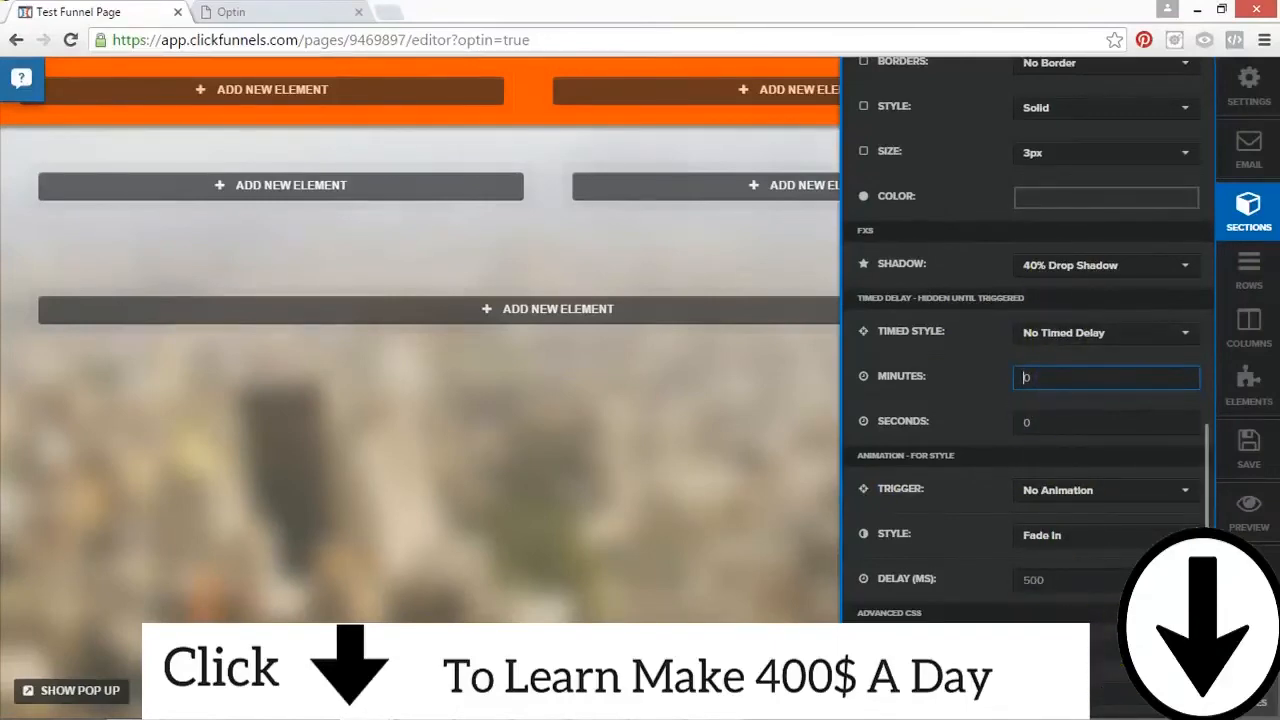
Step: Try a 54 px top margin on the first section, then return it to 0 px
scroll(1027, 340, "up", 10)
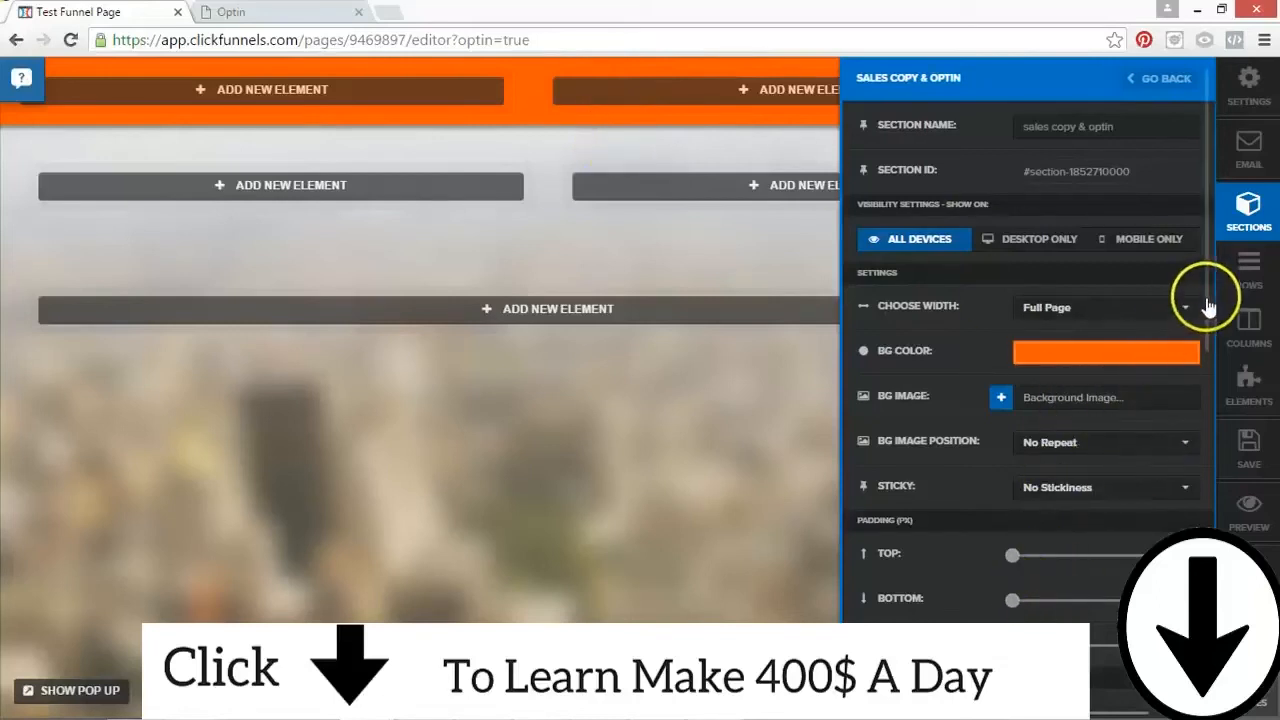
left_click_drag(1203, 316, 1208, 412)
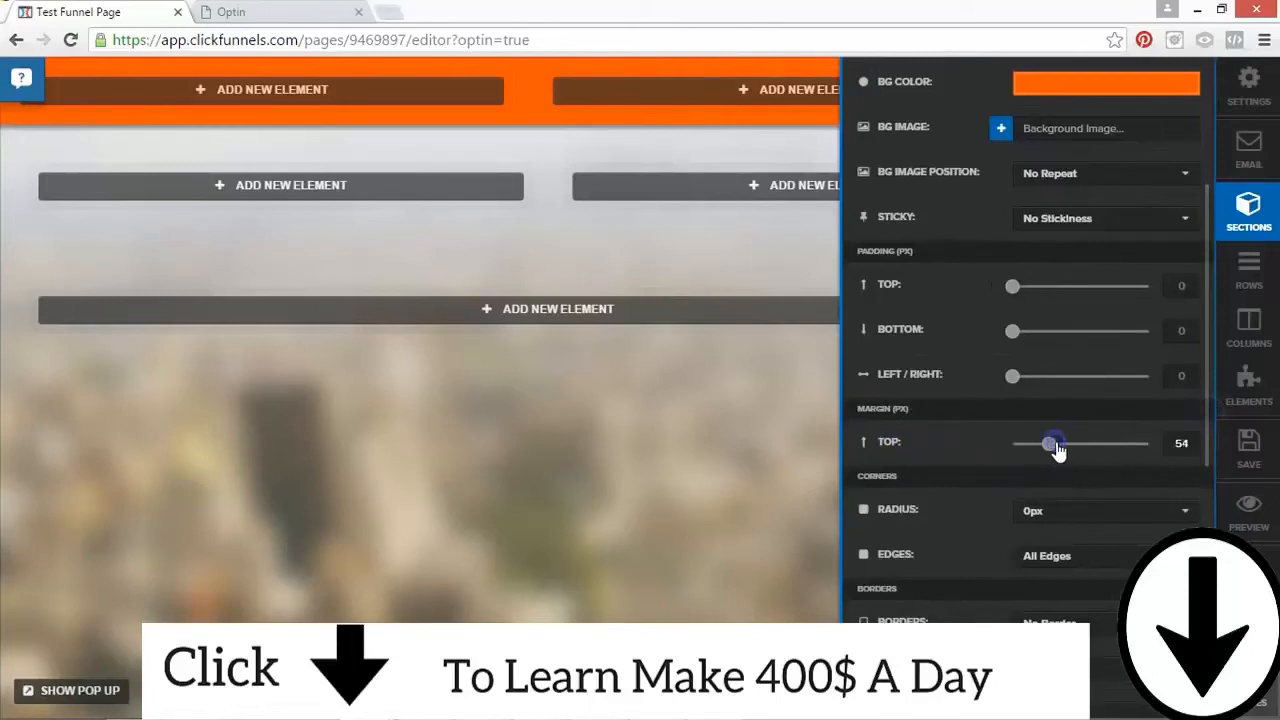
left_click_drag(1056, 444, 1056, 444)
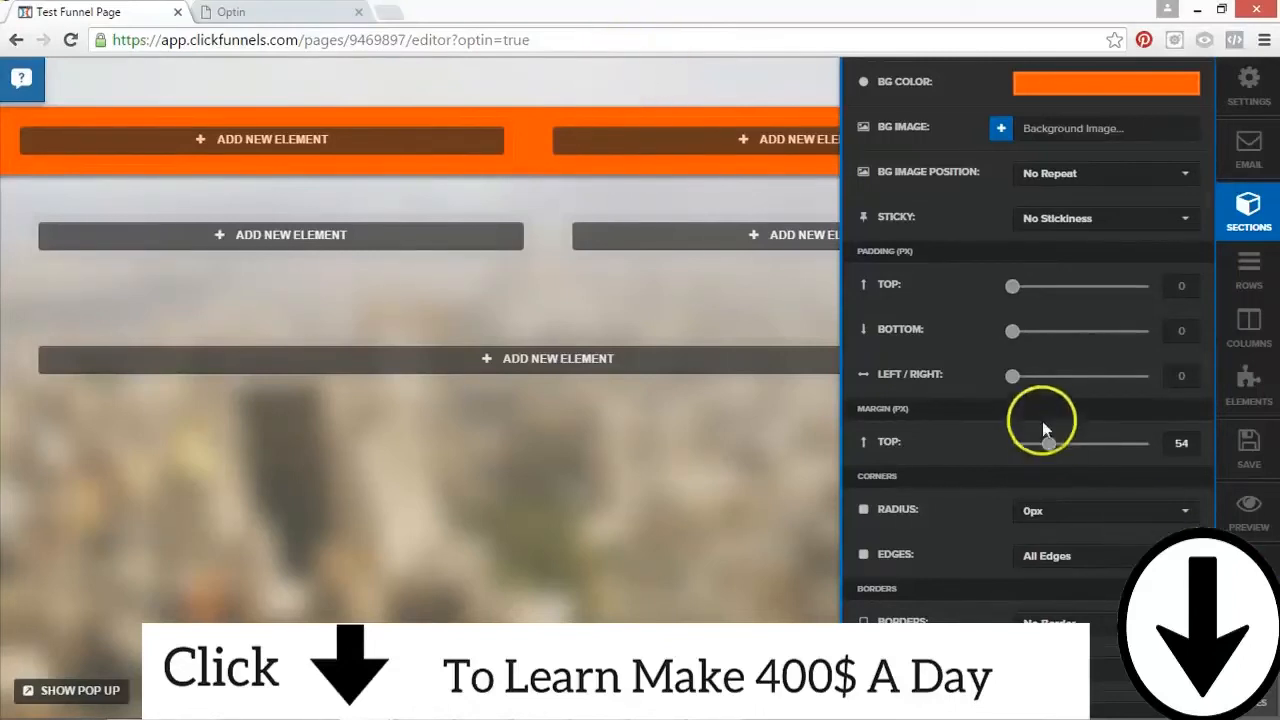
left_click_drag(1057, 443, 1092, 448)
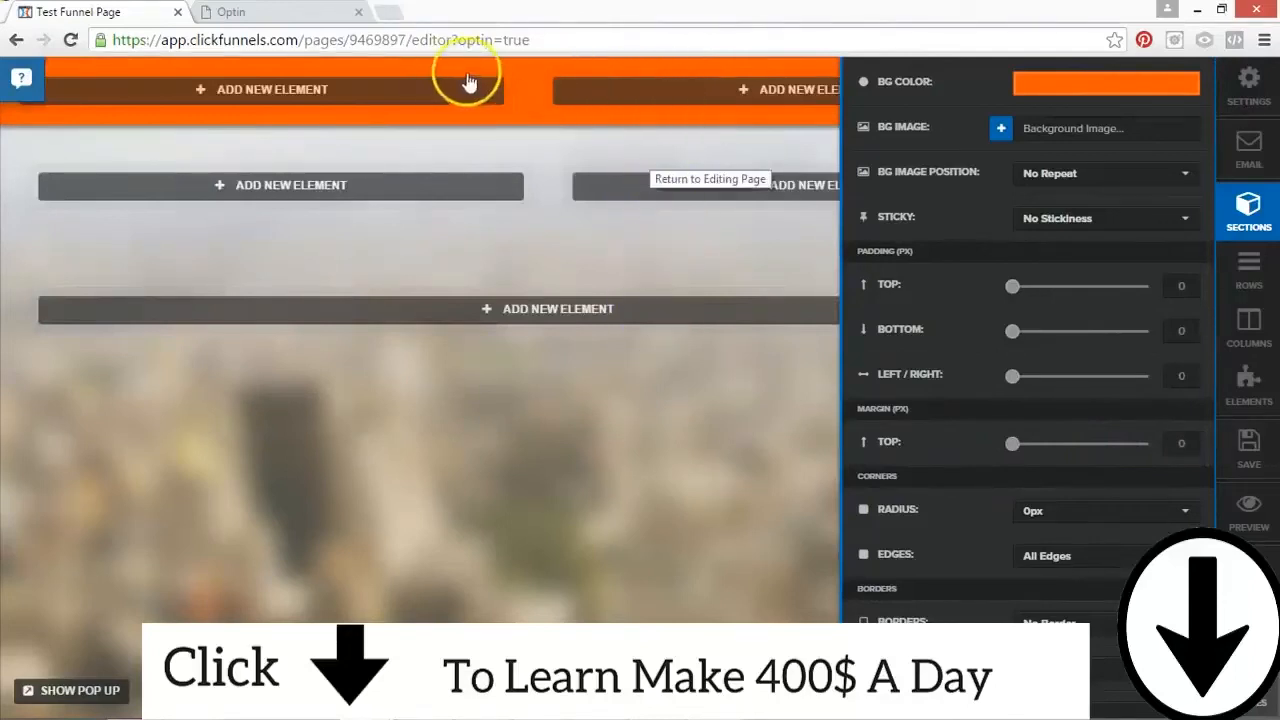
Step: Open the second section's settings and make its background a fully opaque brownish grey, RGB 133, 116, 116
left_click(514, 141)
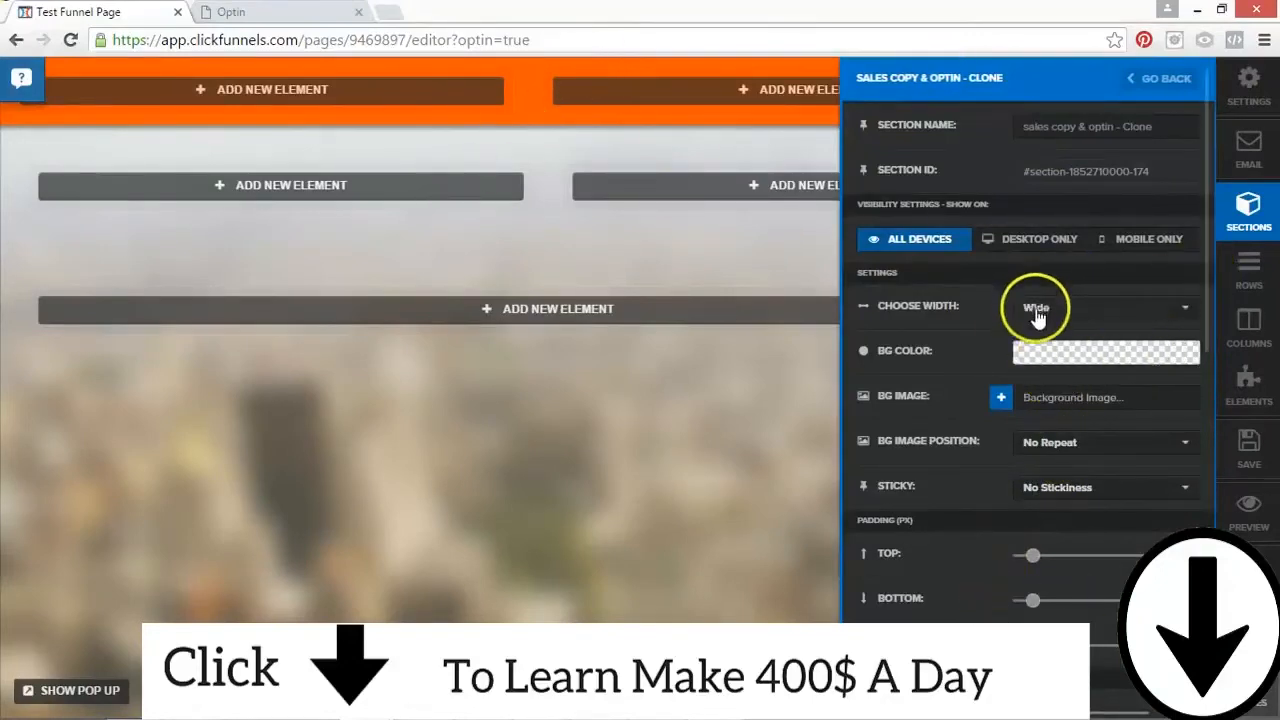
left_click(1046, 358)
left_click(1041, 450)
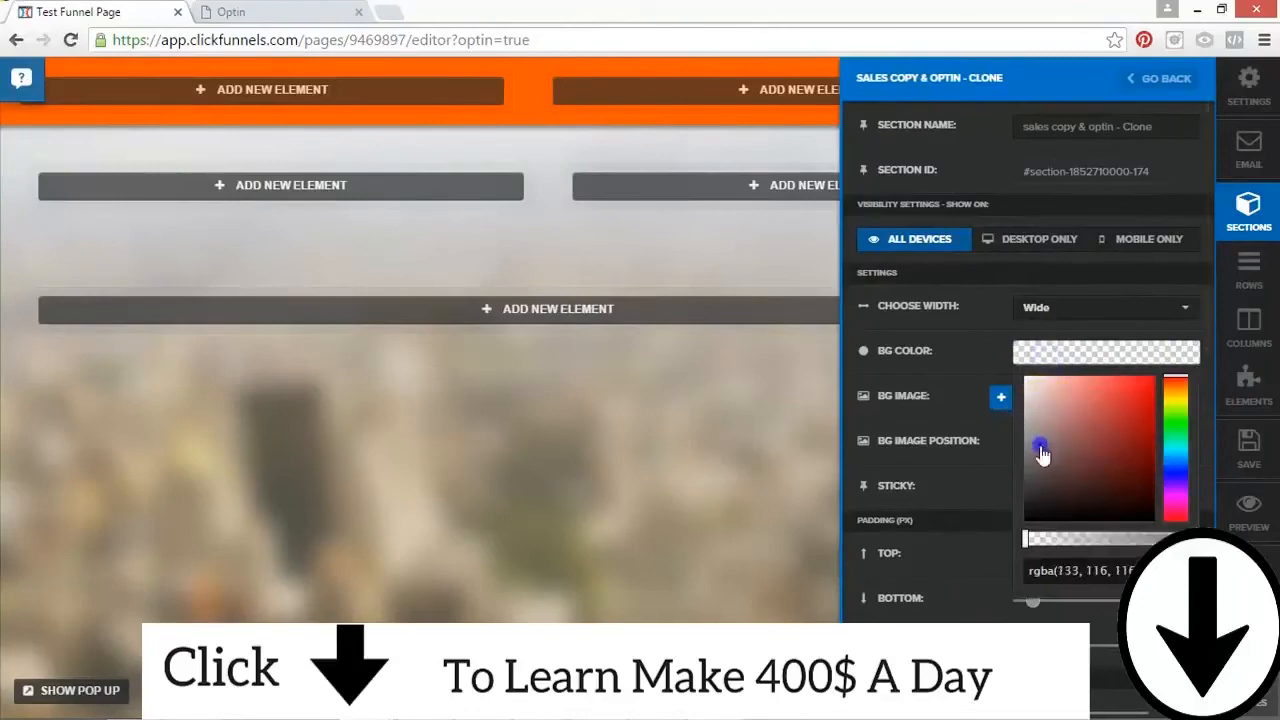
left_click_drag(1045, 538, 1190, 540)
left_click(994, 477)
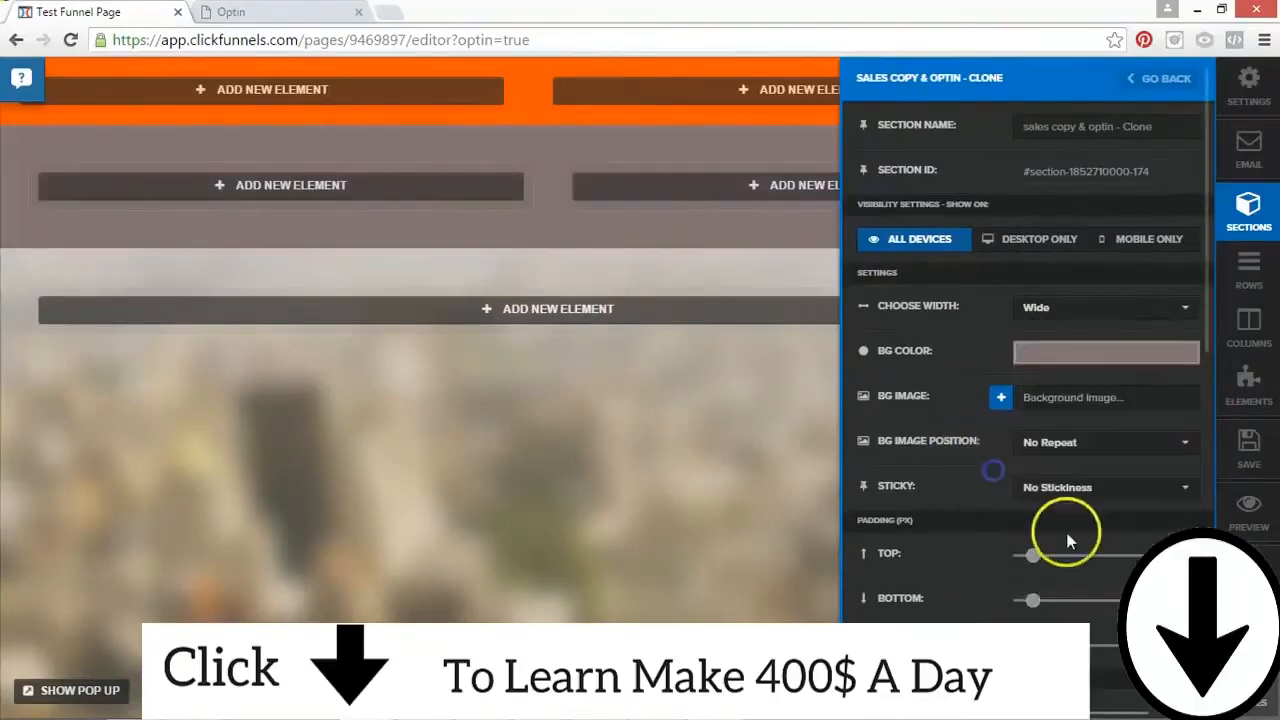
Step: Set the second section's top margin to 50 px
left_click_drag(1214, 334, 1210, 520)
left_click(1011, 270)
double_click(1178, 270)
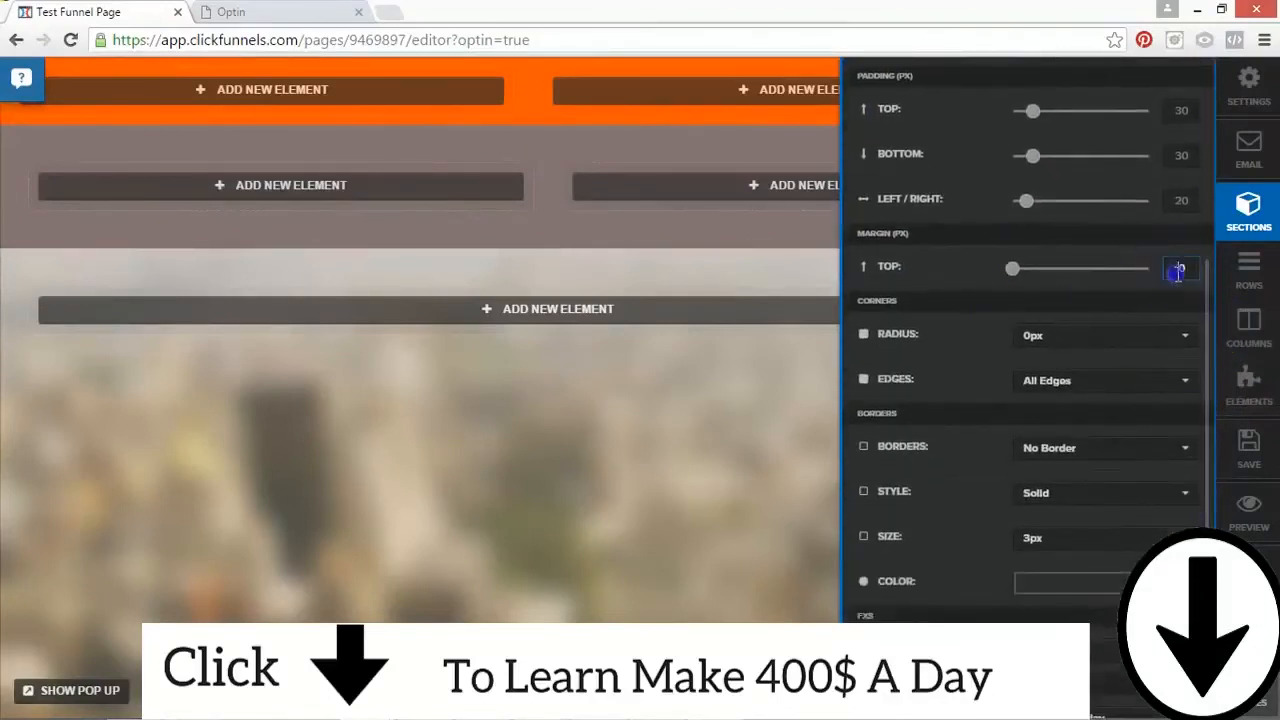
type("3")
left_click(1181, 268)
key("BackSpace")
type("5")
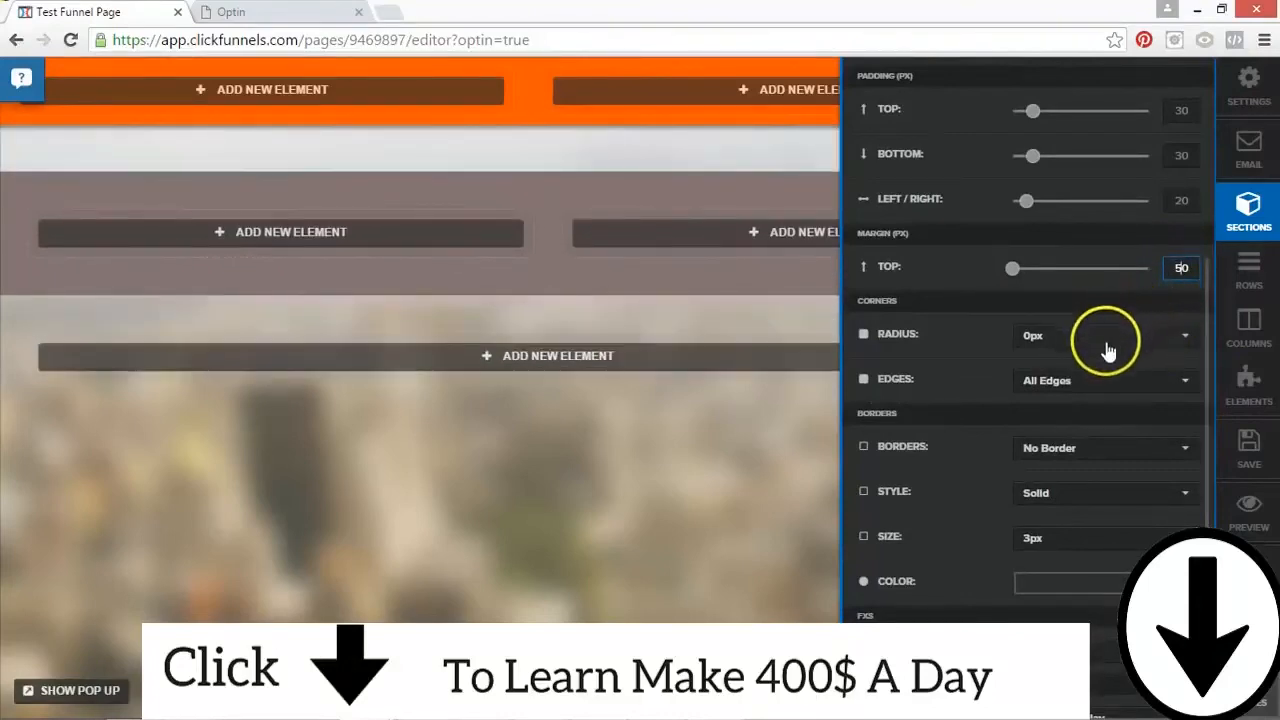
Step: Round the second section's corners with a 10px radius on all edges
left_click(1071, 353)
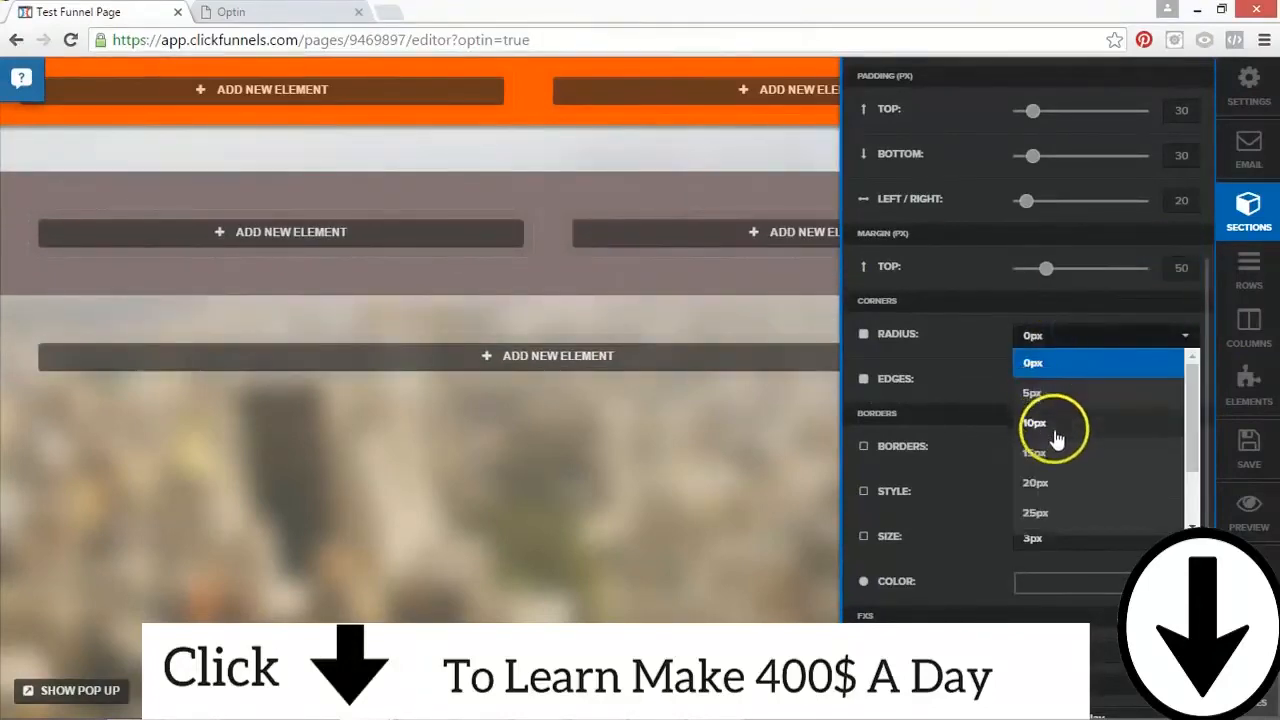
left_click(1051, 423)
left_click(1050, 388)
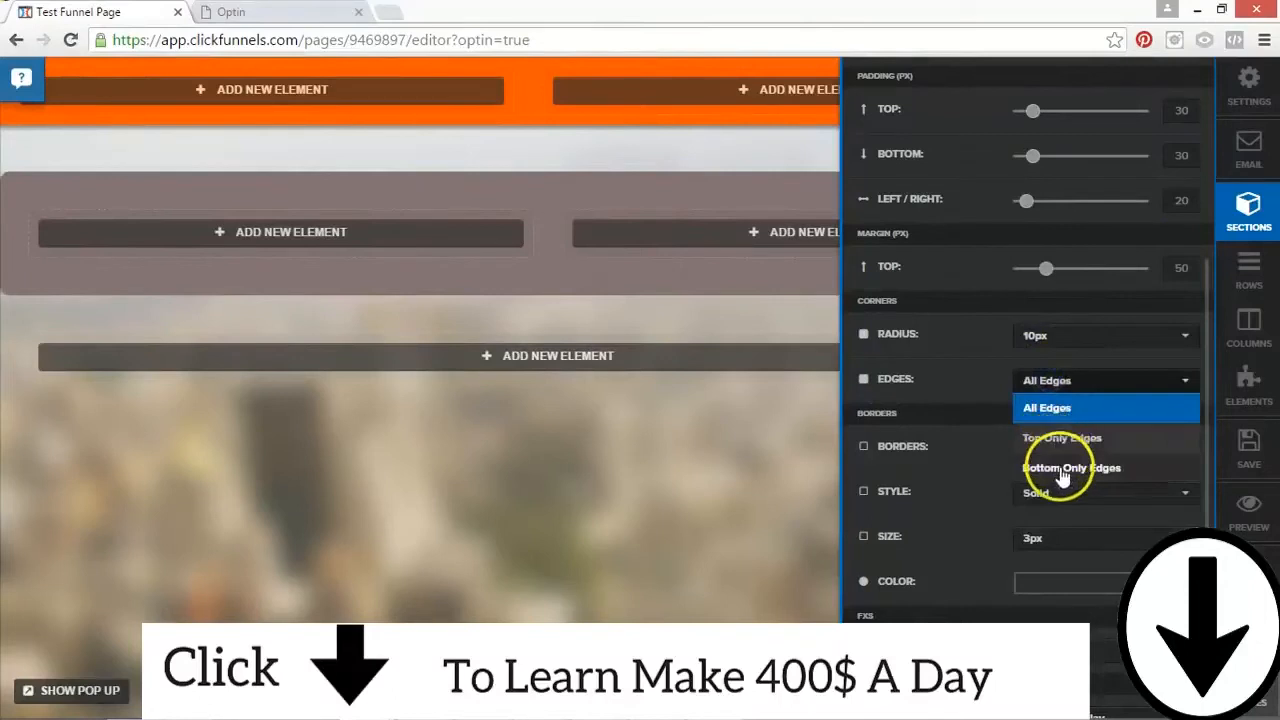
left_click(1050, 407)
Step: Give the second section a full, solid, 5px border in black
left_click(1048, 462)
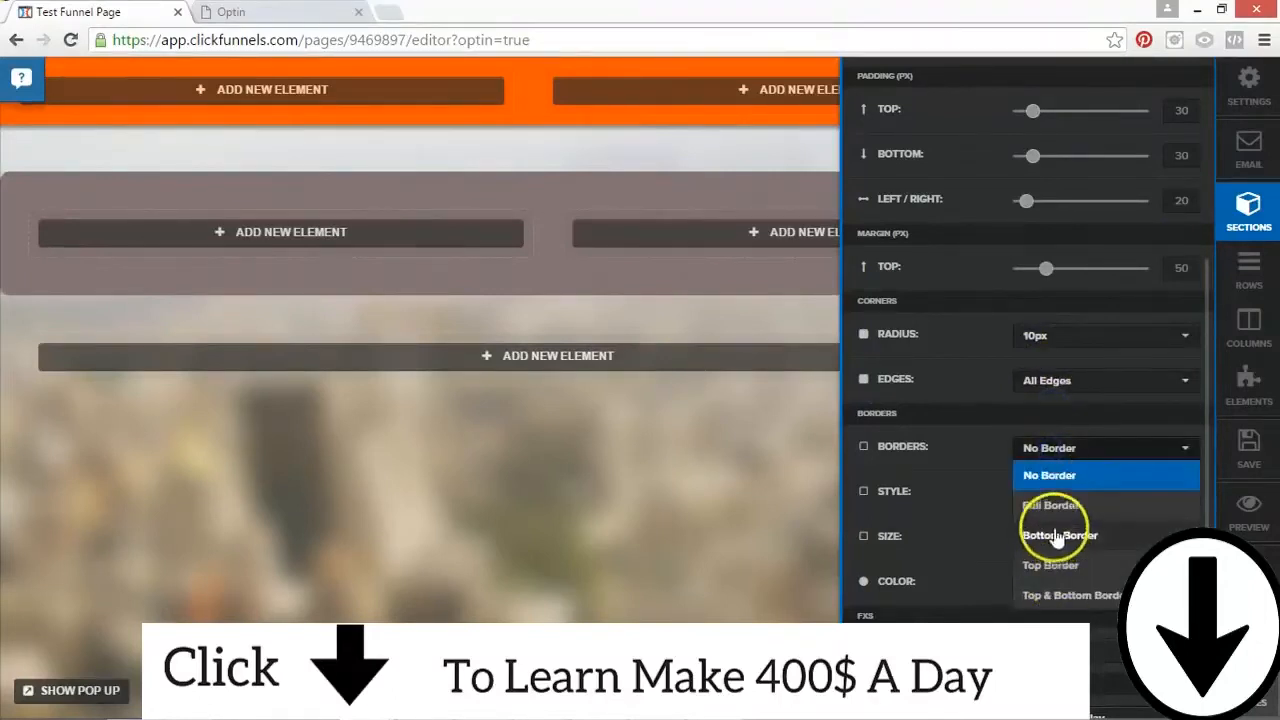
left_click(1055, 502)
left_click(1055, 497)
left_click(1035, 517)
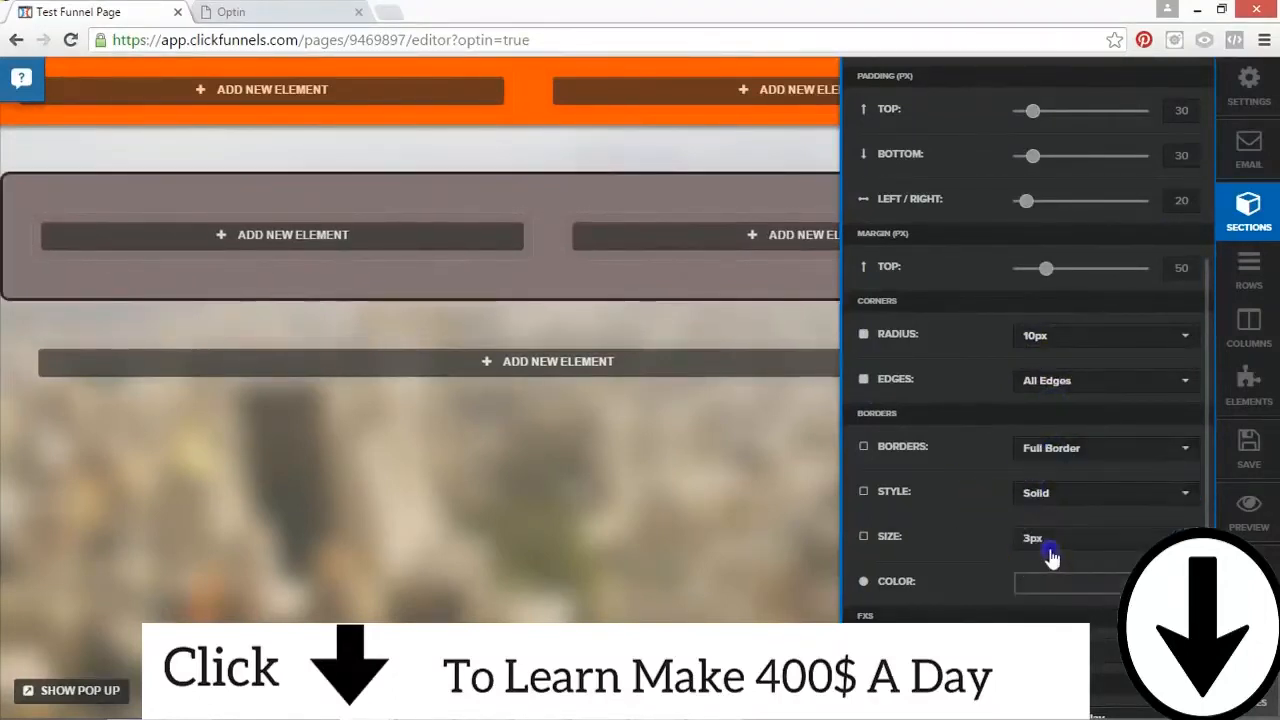
left_click(1040, 538)
left_click(1040, 625)
left_click(1050, 585)
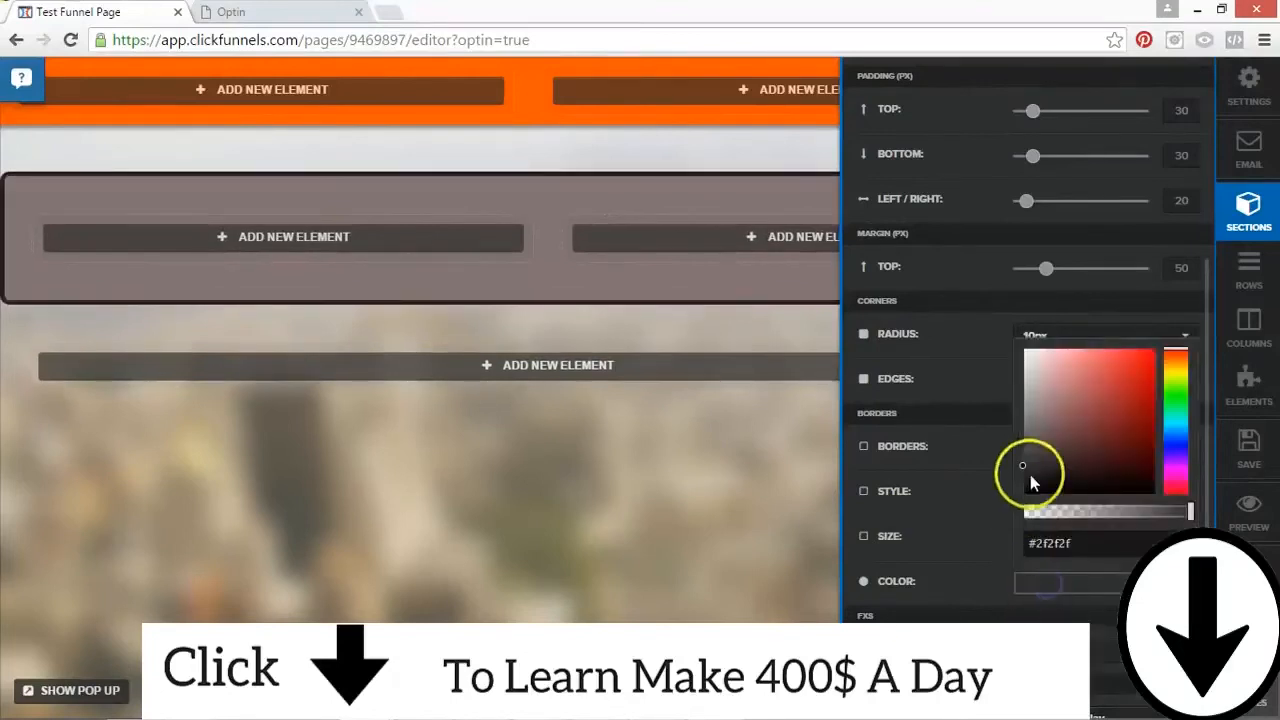
left_click_drag(1023, 481, 1022, 500)
left_click(1014, 545)
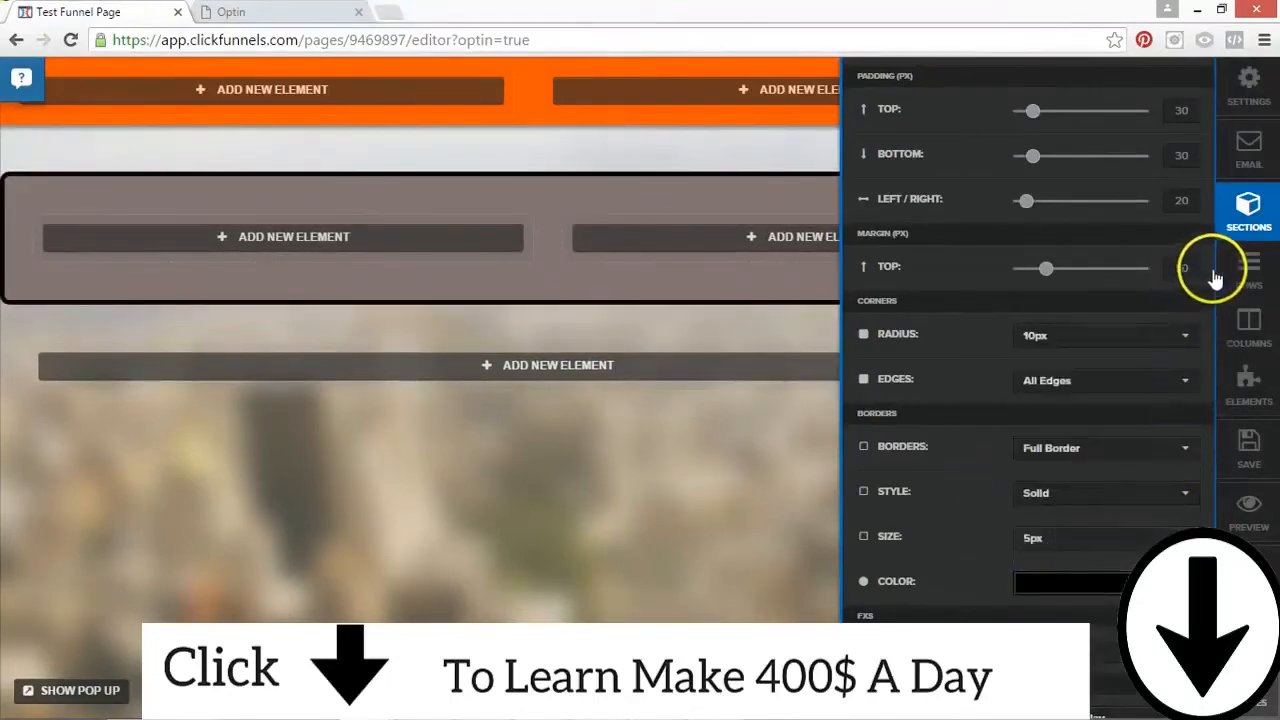
Step: Apply a 20% Drop Shadow to the second section and close its settings
scroll(1143, 486, "down", 4)
scroll(1118, 492, "up", 2)
left_click(1060, 490)
left_click(1060, 573)
scroll(990, 590, "down", 2)
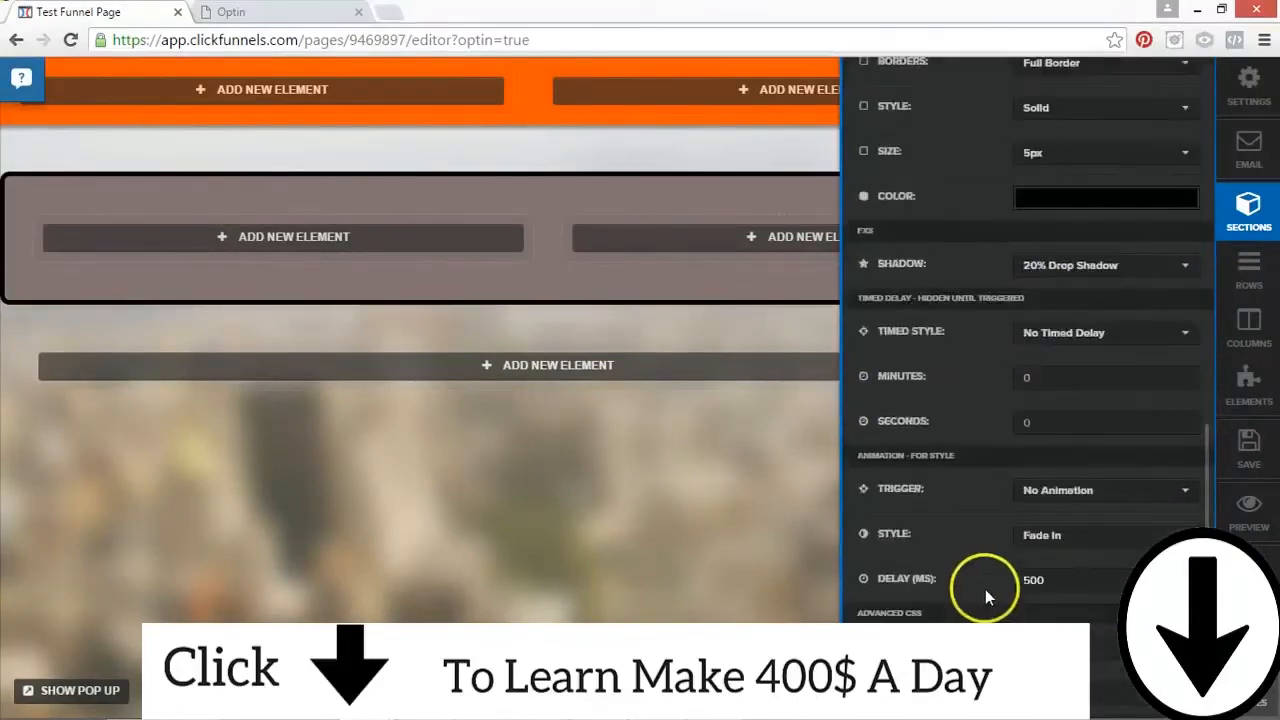
left_click(683, 331)
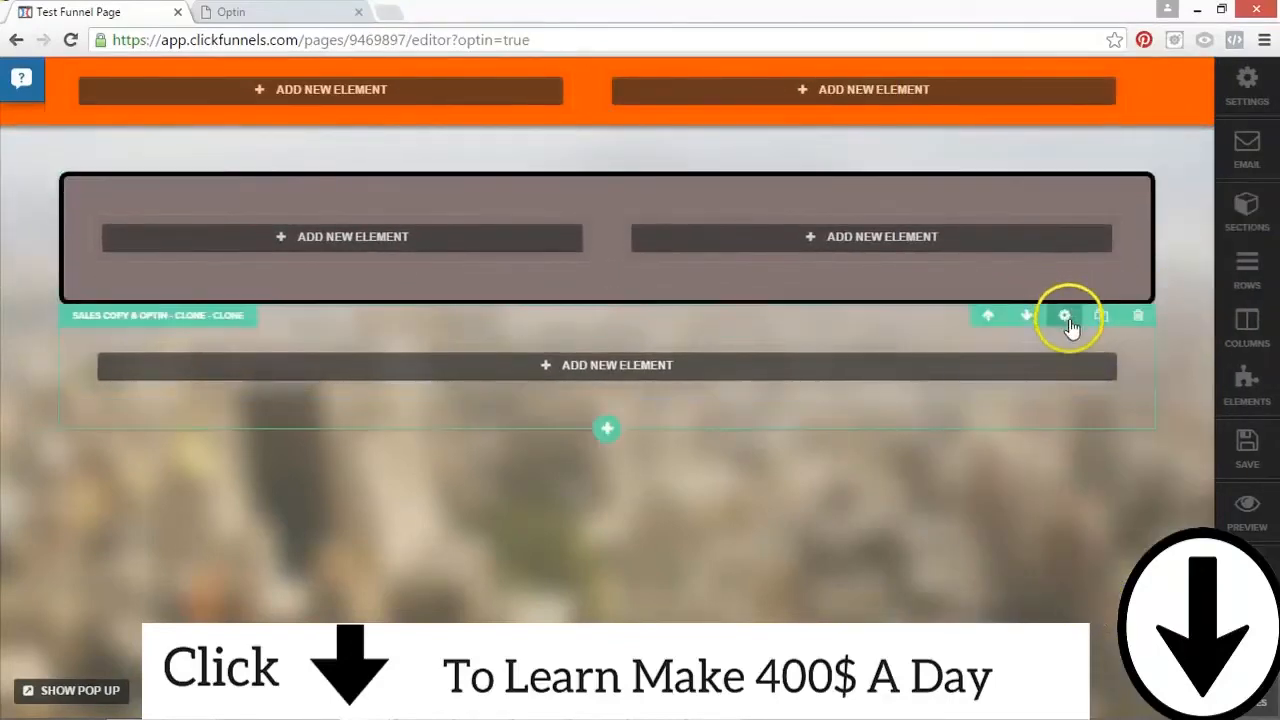
Step: Open the third section's settings and set its width to Full Page
left_click(1068, 318)
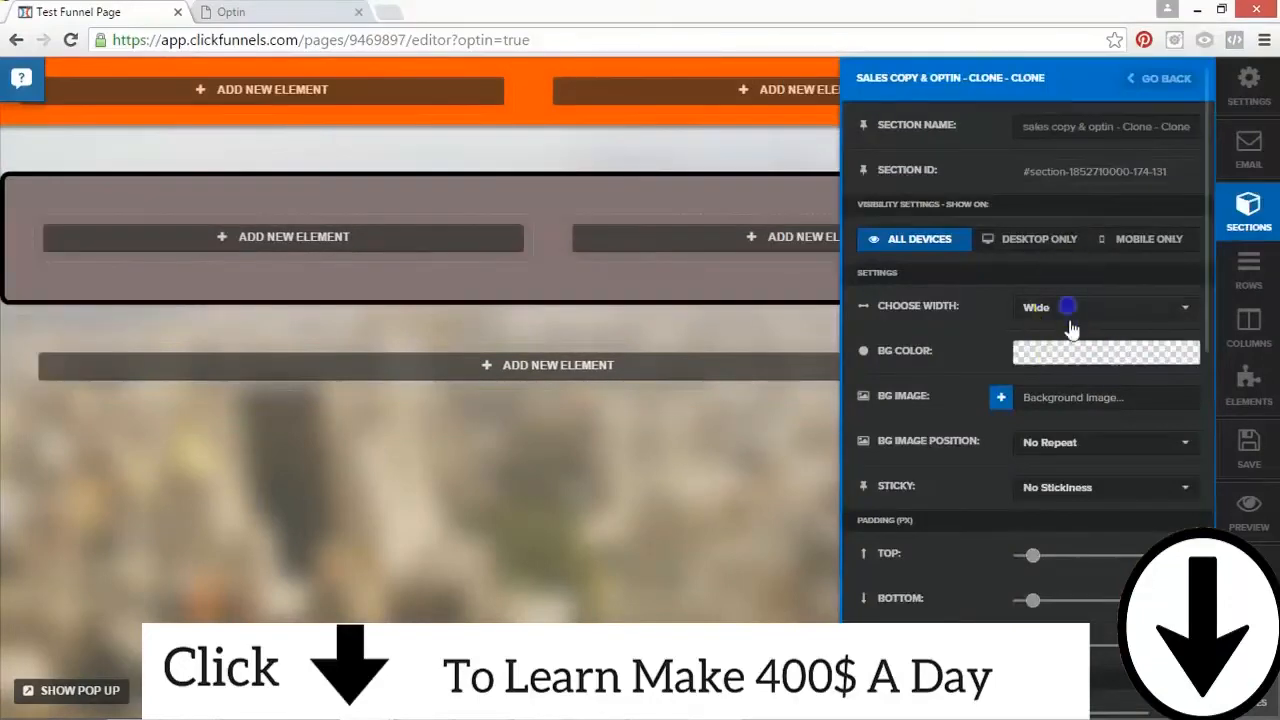
left_click(1066, 310)
left_click(1070, 336)
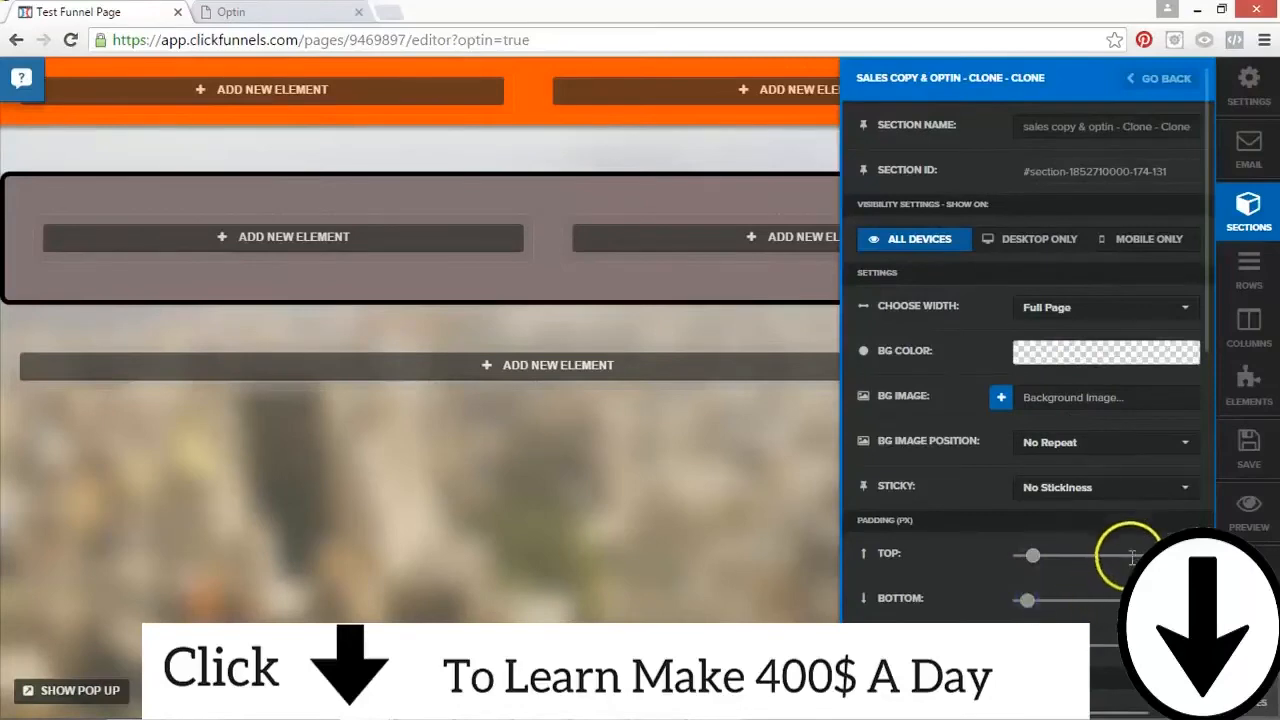
Step: Set the third section's top margin to 30 px and close its settings
scroll(1130, 563, "down", 5)
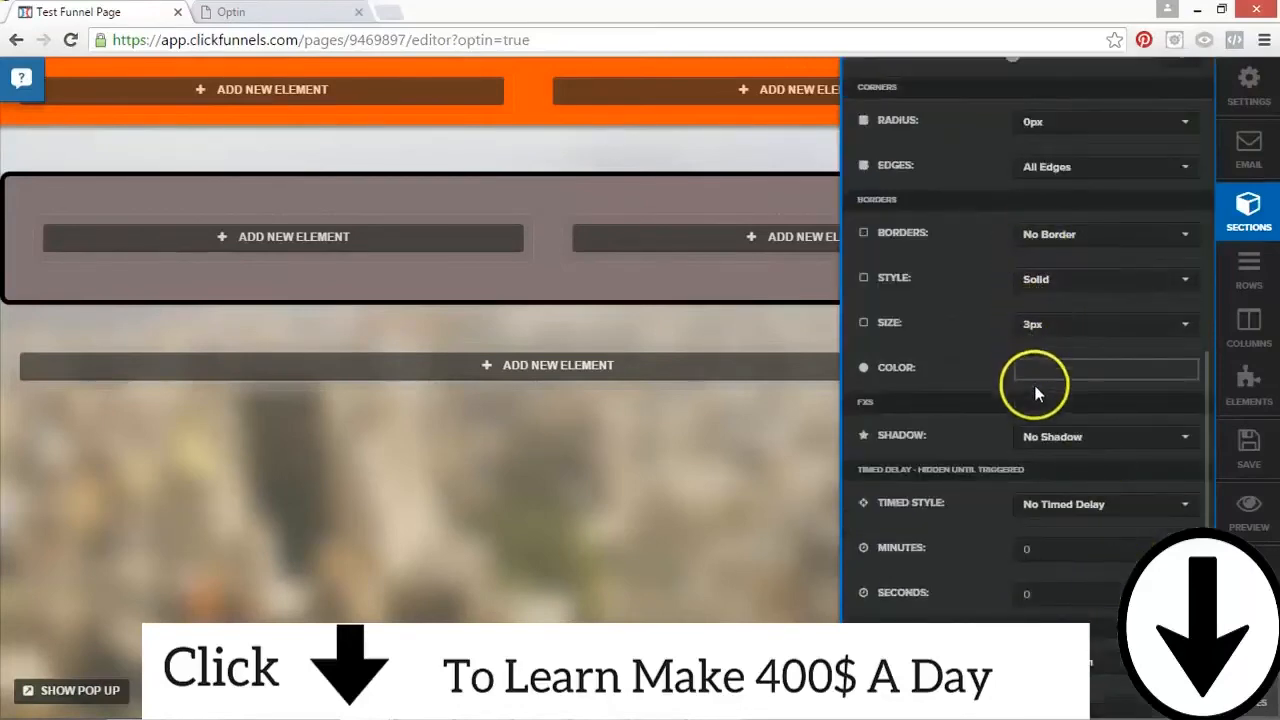
scroll(1000, 265, "up", 5)
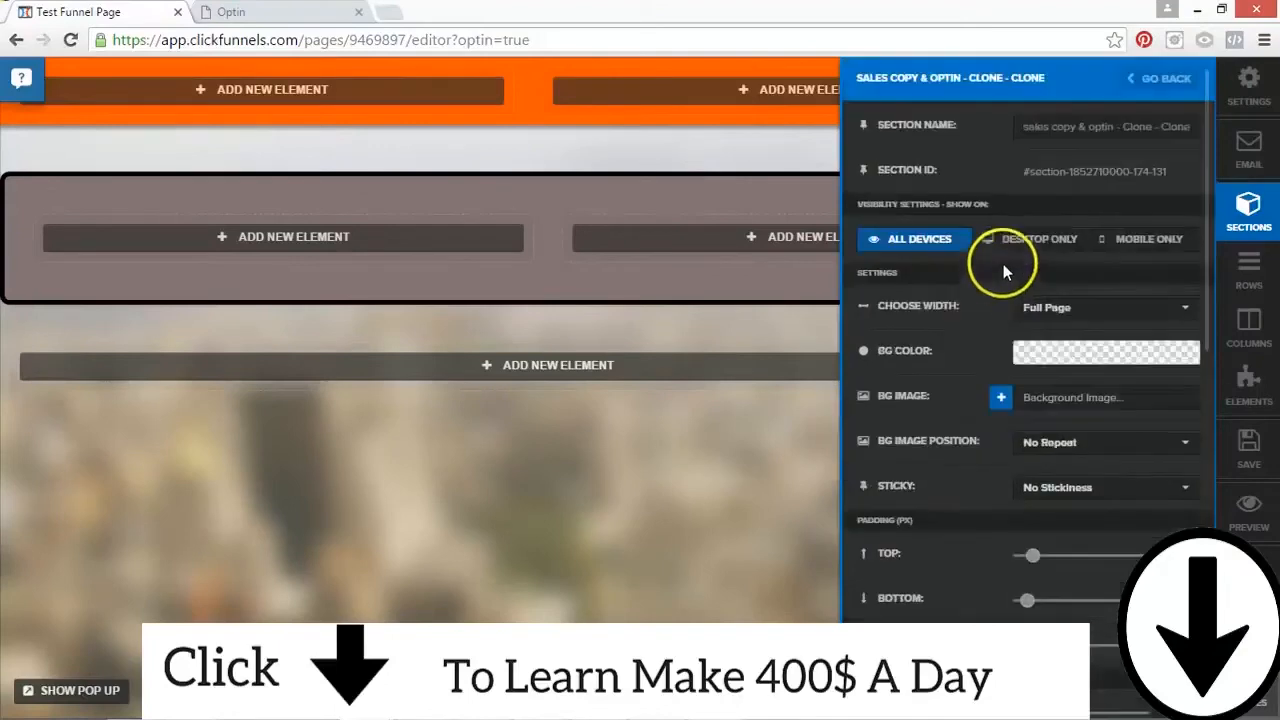
scroll(1028, 340, "down", 5)
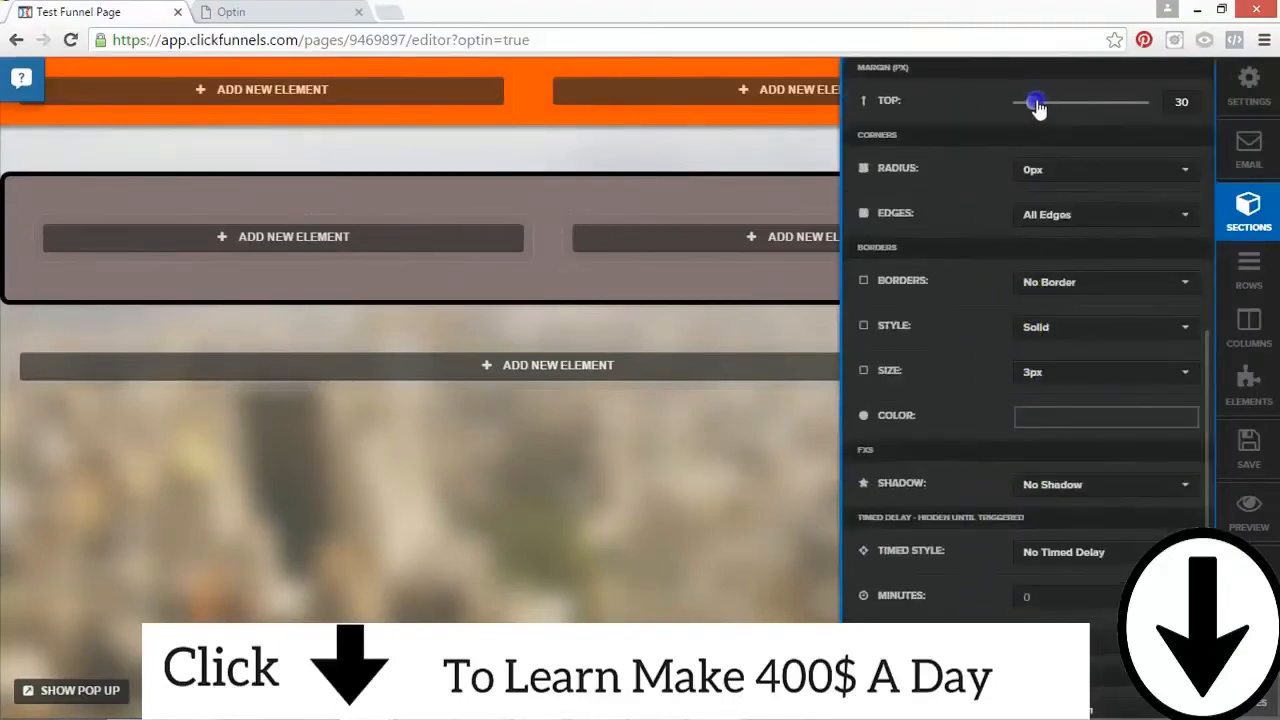
left_click(591, 508)
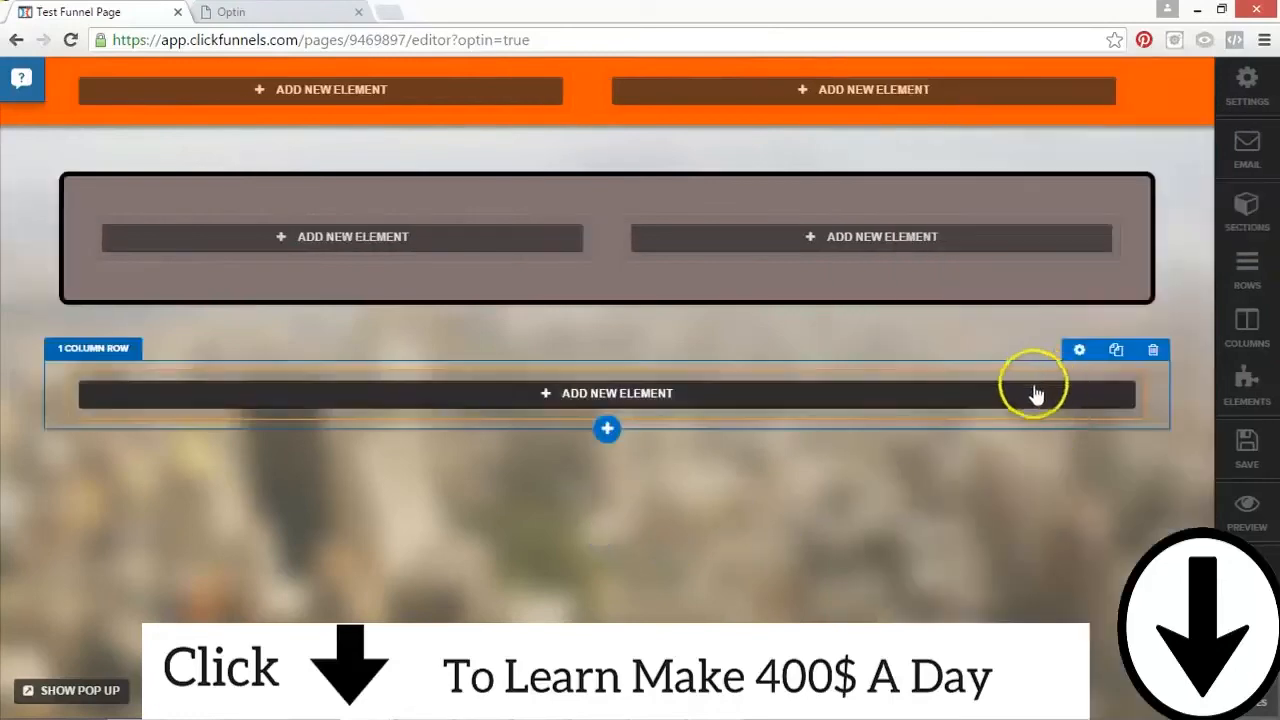
Step: Give the second section a semi-transparent light grey background, close its settings and save the page
left_click(1056, 178)
left_click(1088, 354)
mouse_move(1088, 376)
left_mouse_down()
mouse_move(1023, 437)
mouse_move(1023, 409)
left_mouse_up()
left_click_drag(1134, 538, 1120, 540)
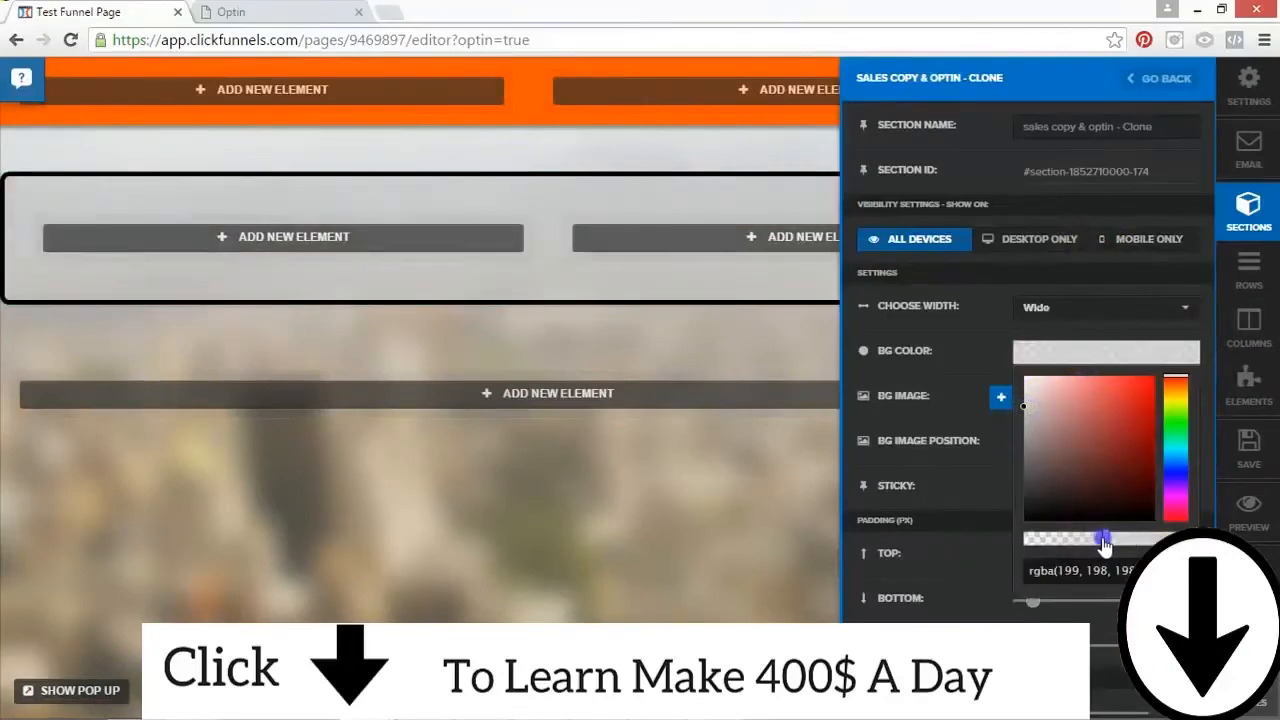
left_click(694, 463)
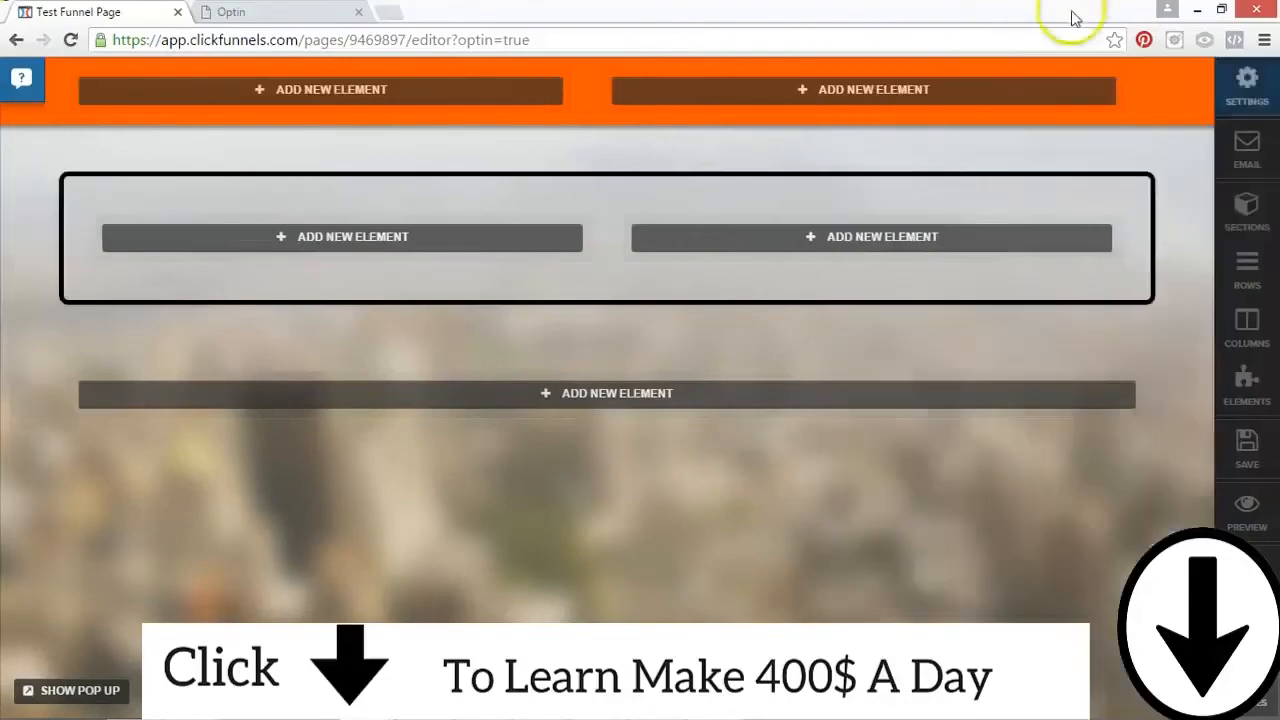
left_click(1240, 445)
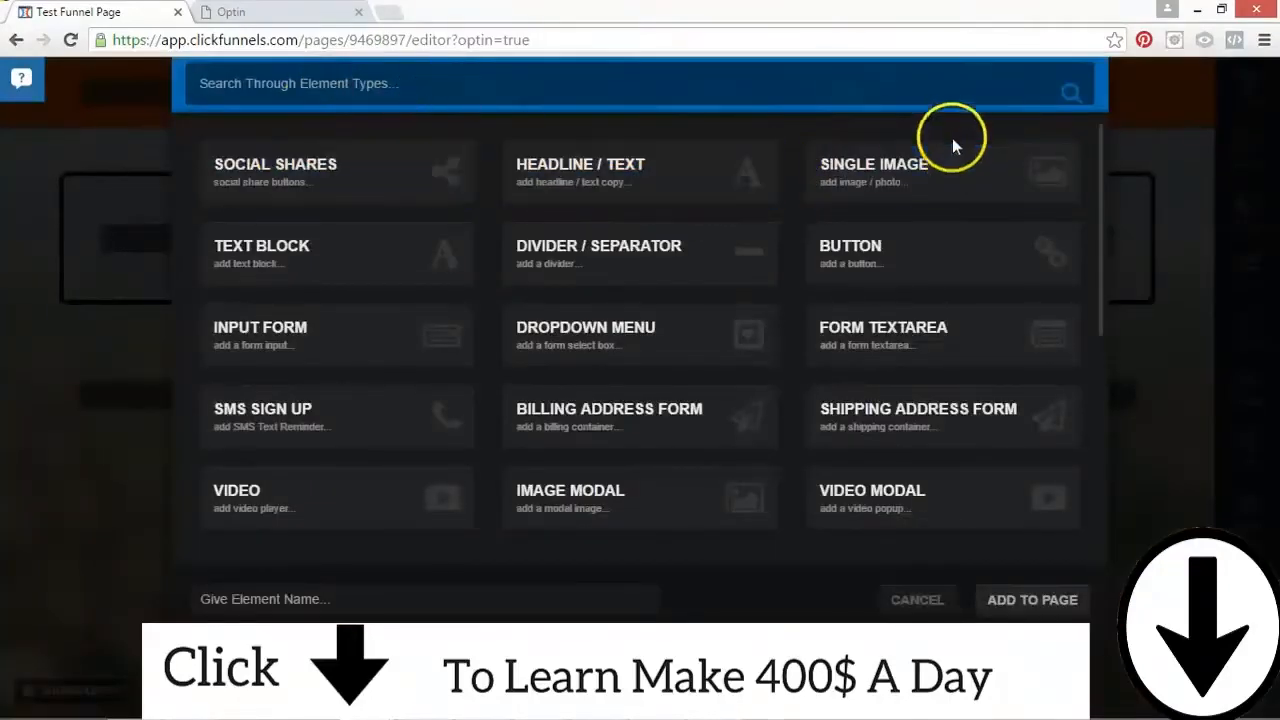
Step: Add a Single Image element to the left column of the orange top section
left_click(940, 168)
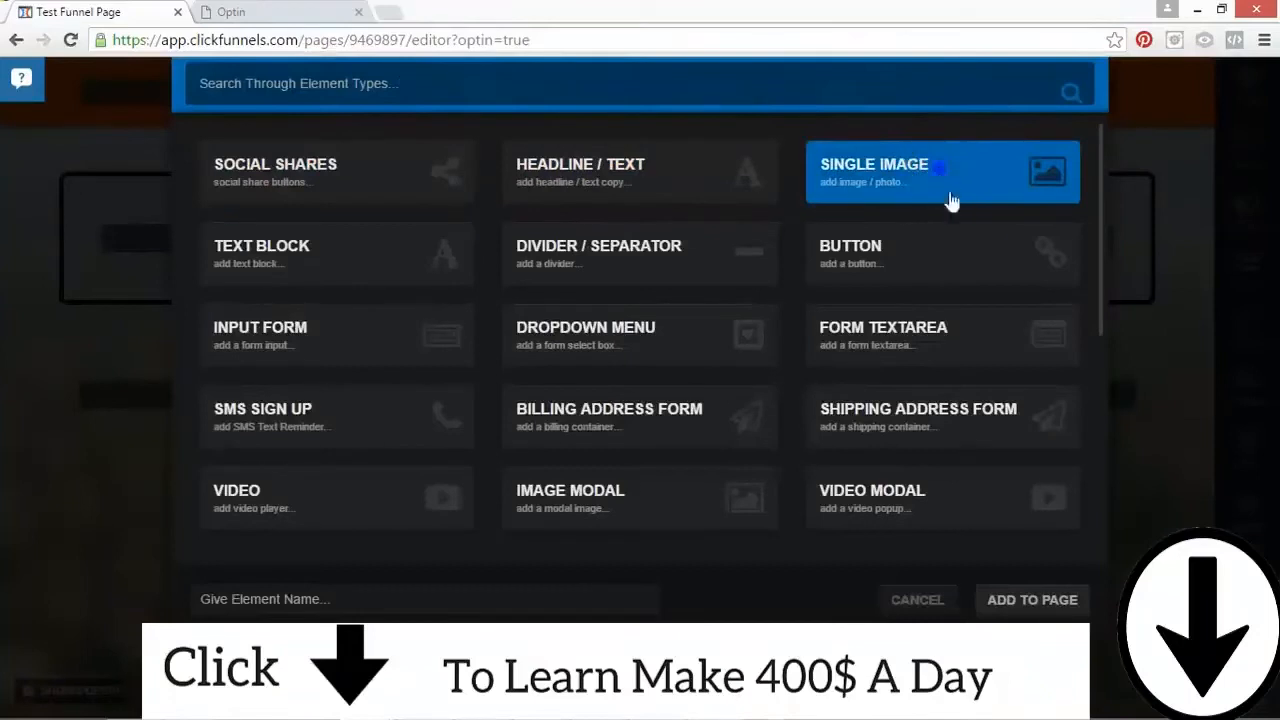
left_click(912, 600)
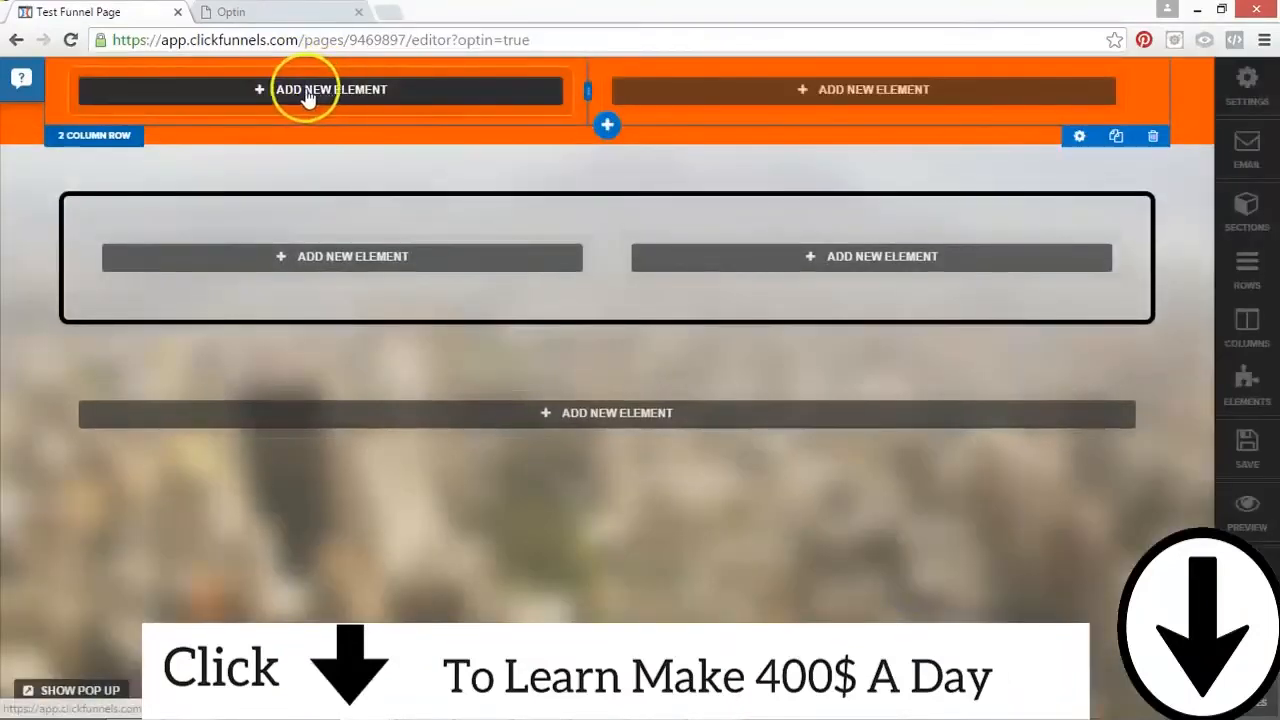
left_click(306, 90)
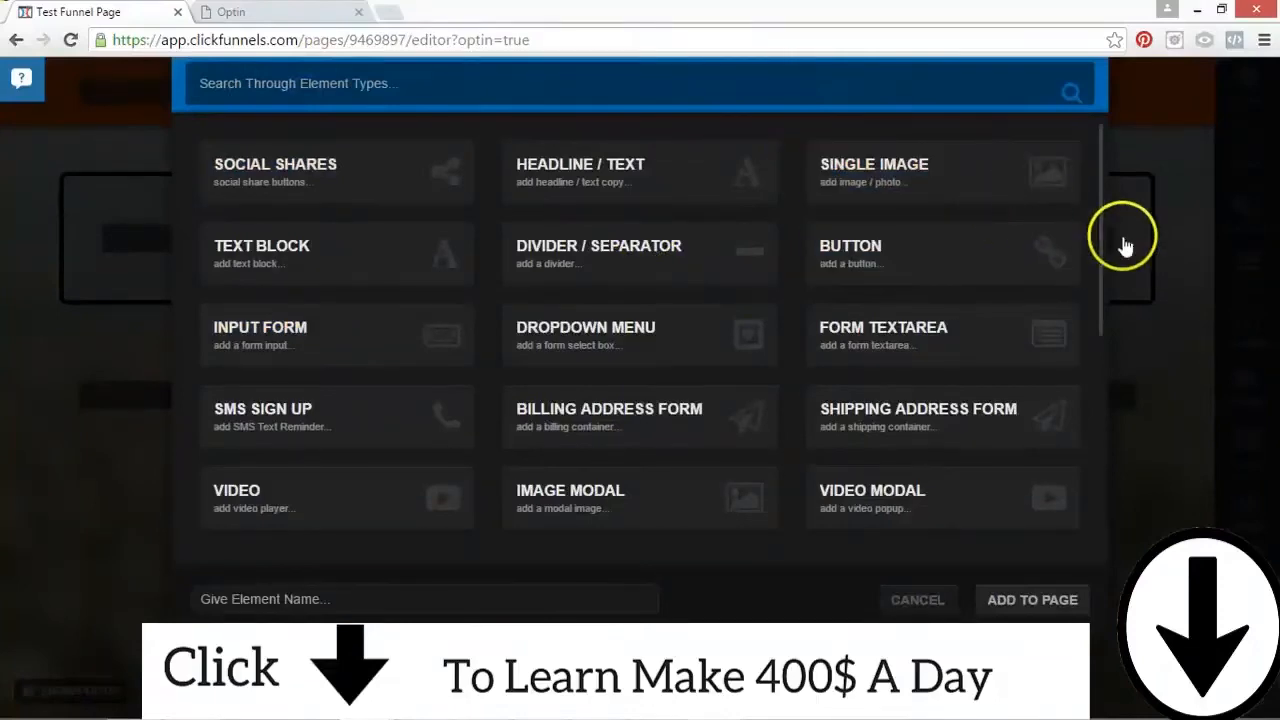
mouse_move(1104, 252)
left_mouse_down()
mouse_move(1103, 486)
mouse_move(1103, 250)
left_mouse_up()
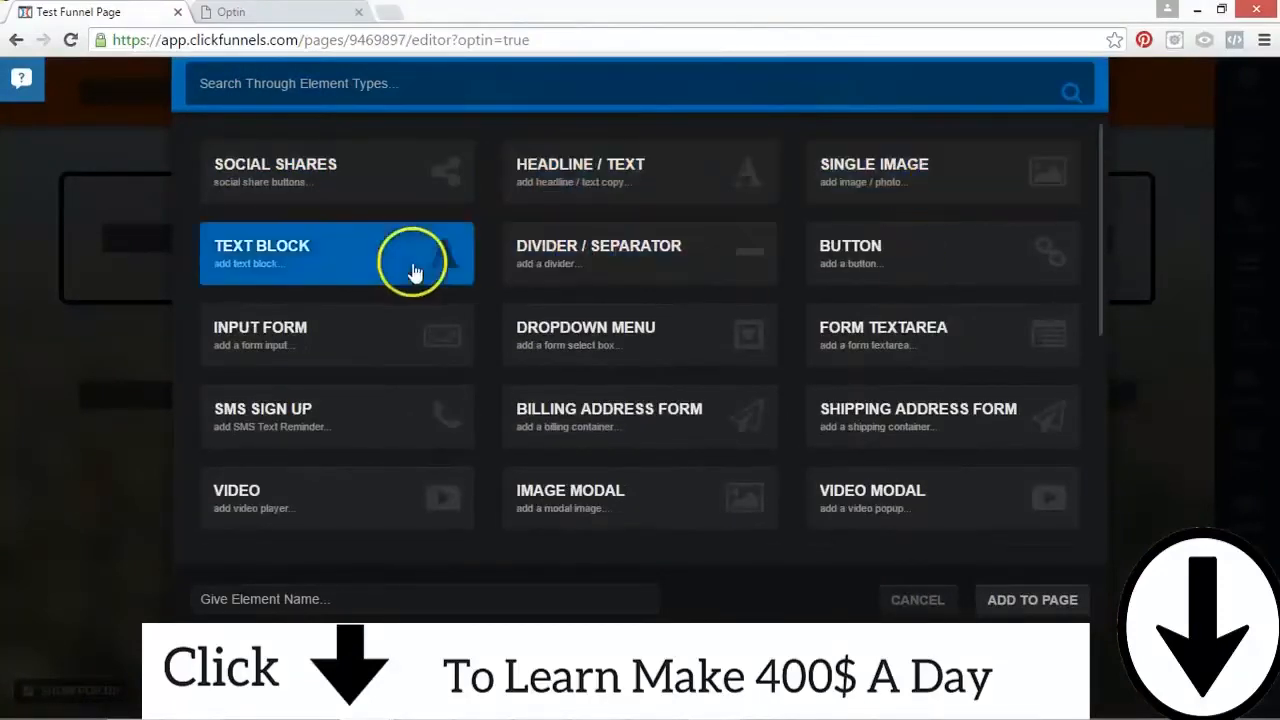
left_click(930, 172)
left_click(1045, 600)
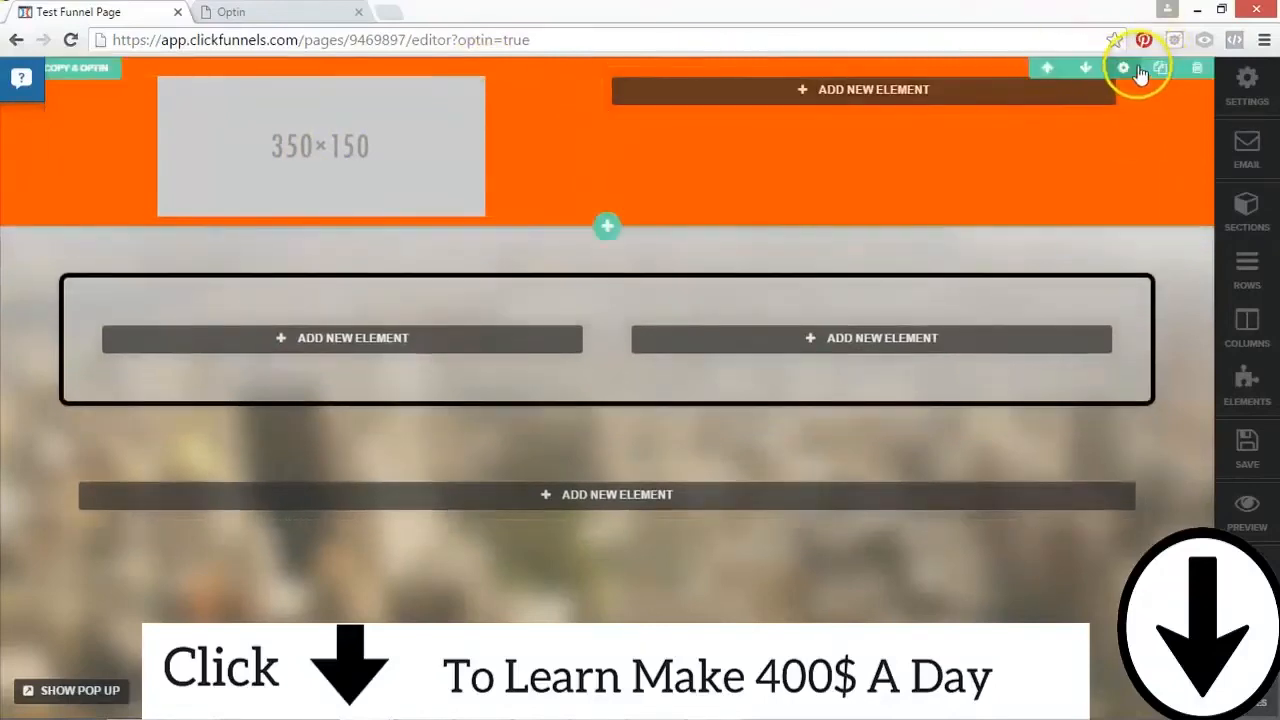
Step: Replace the placeholder image with the hammer and blueprint icon from page 3 of Your Images
mouse_move(1119, 220)
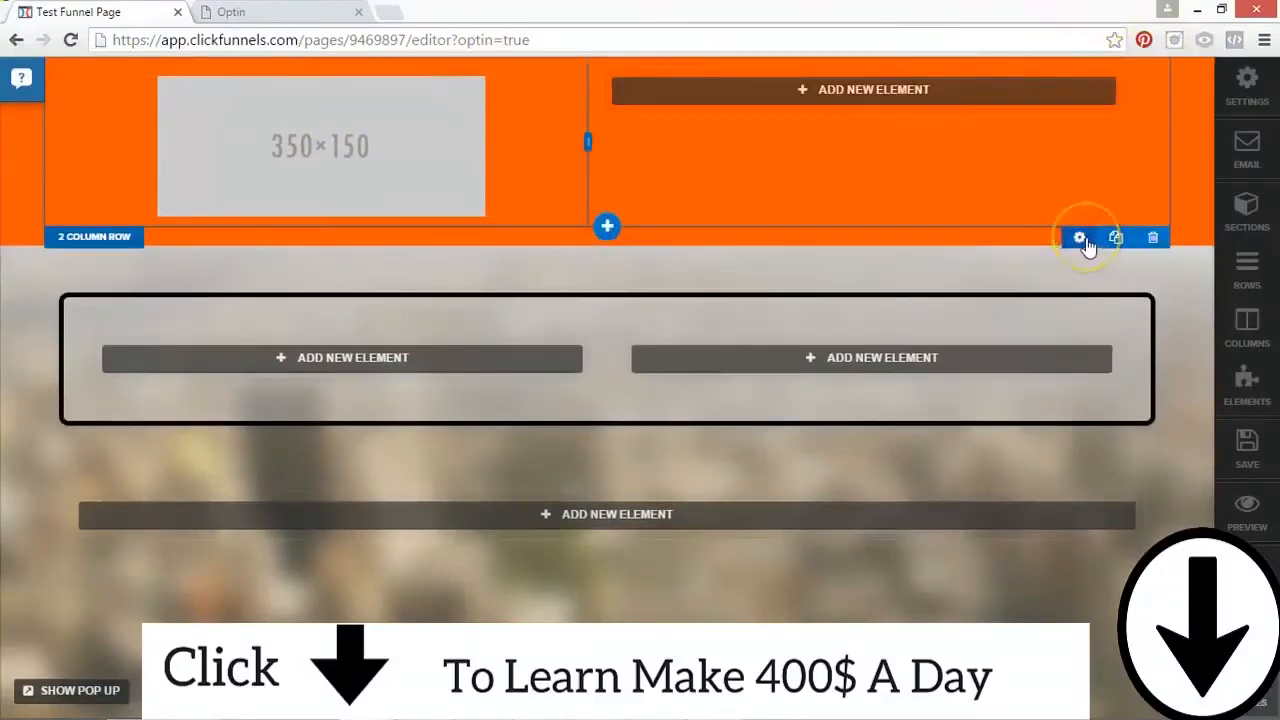
left_click(440, 105)
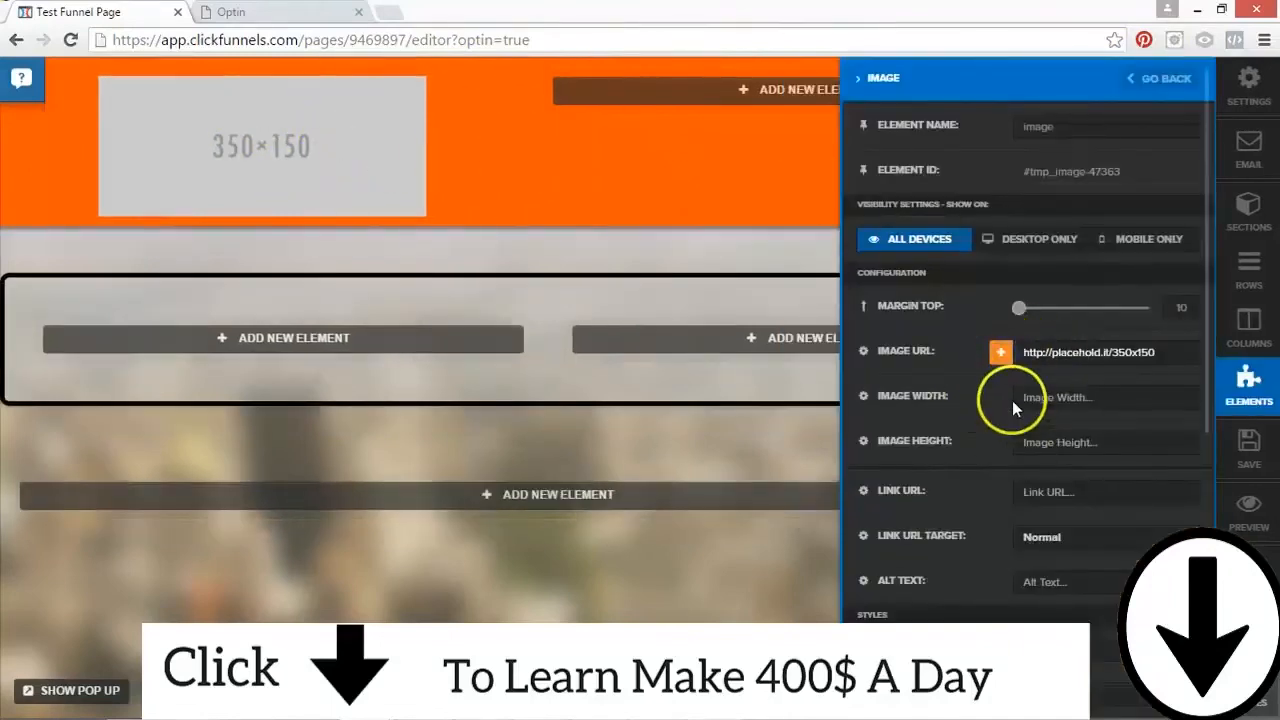
left_click(1000, 352)
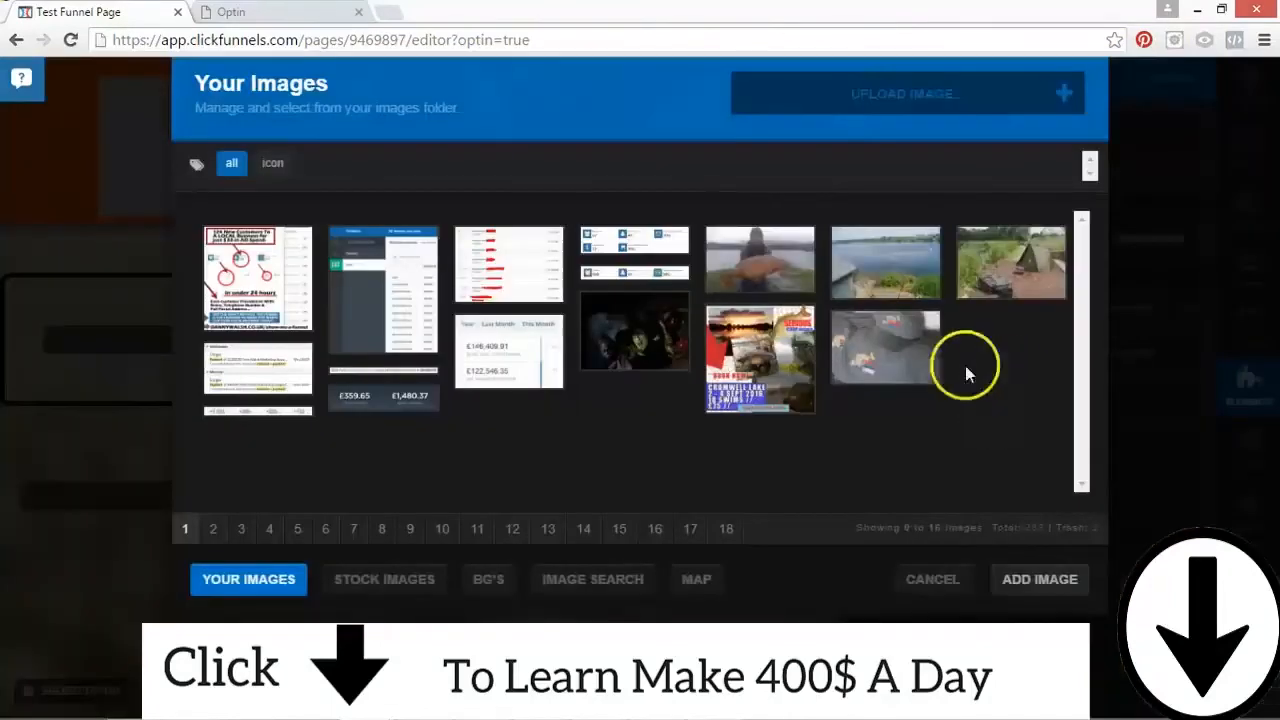
left_click(660, 345)
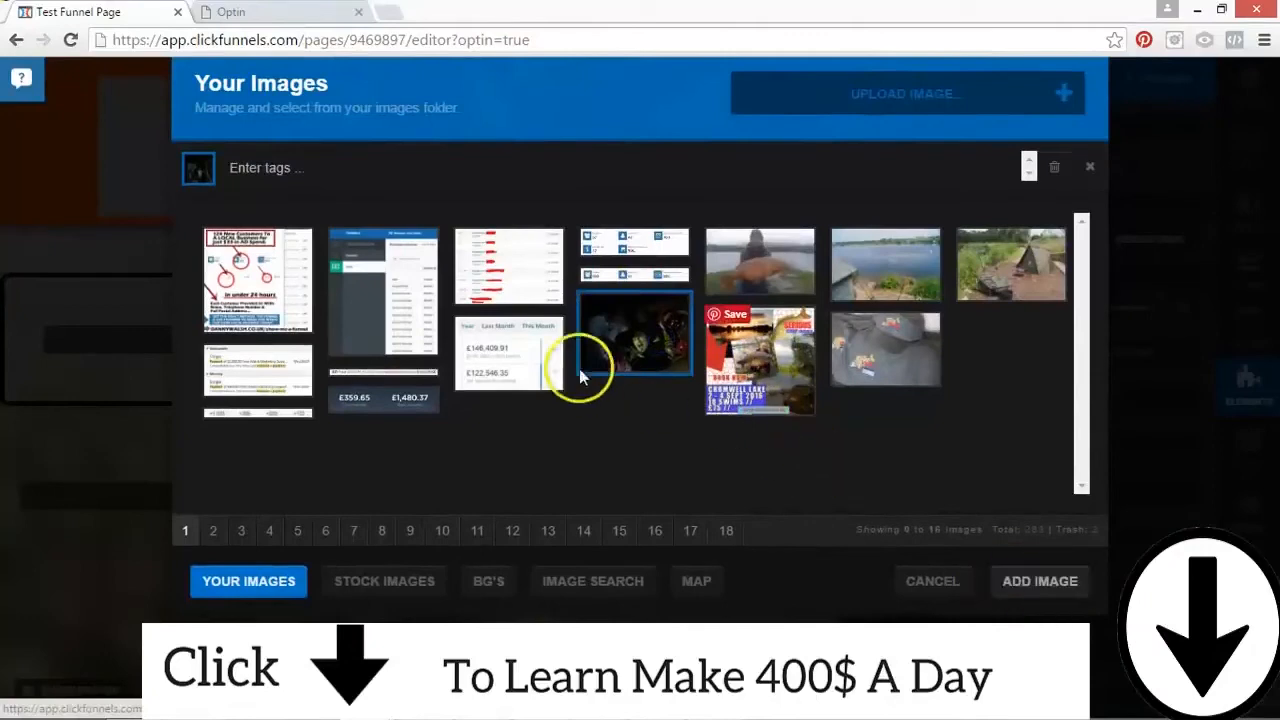
left_click(213, 530)
left_click(242, 530)
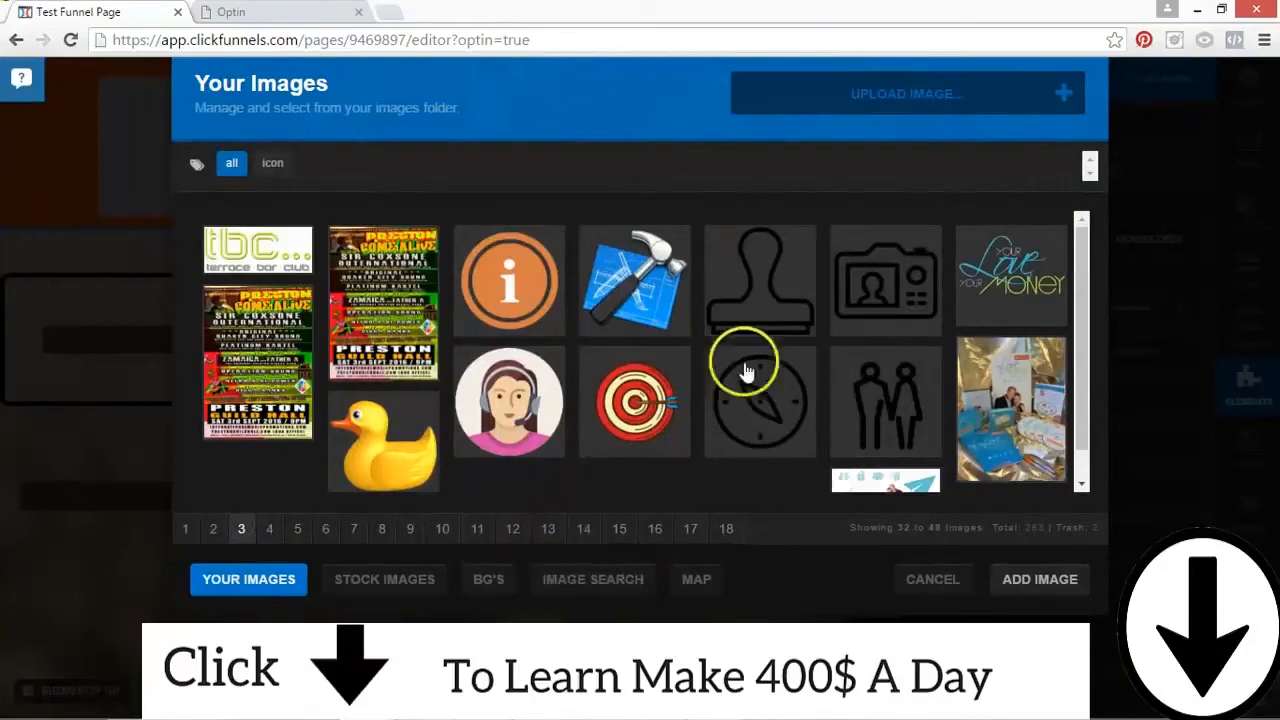
left_click(640, 275)
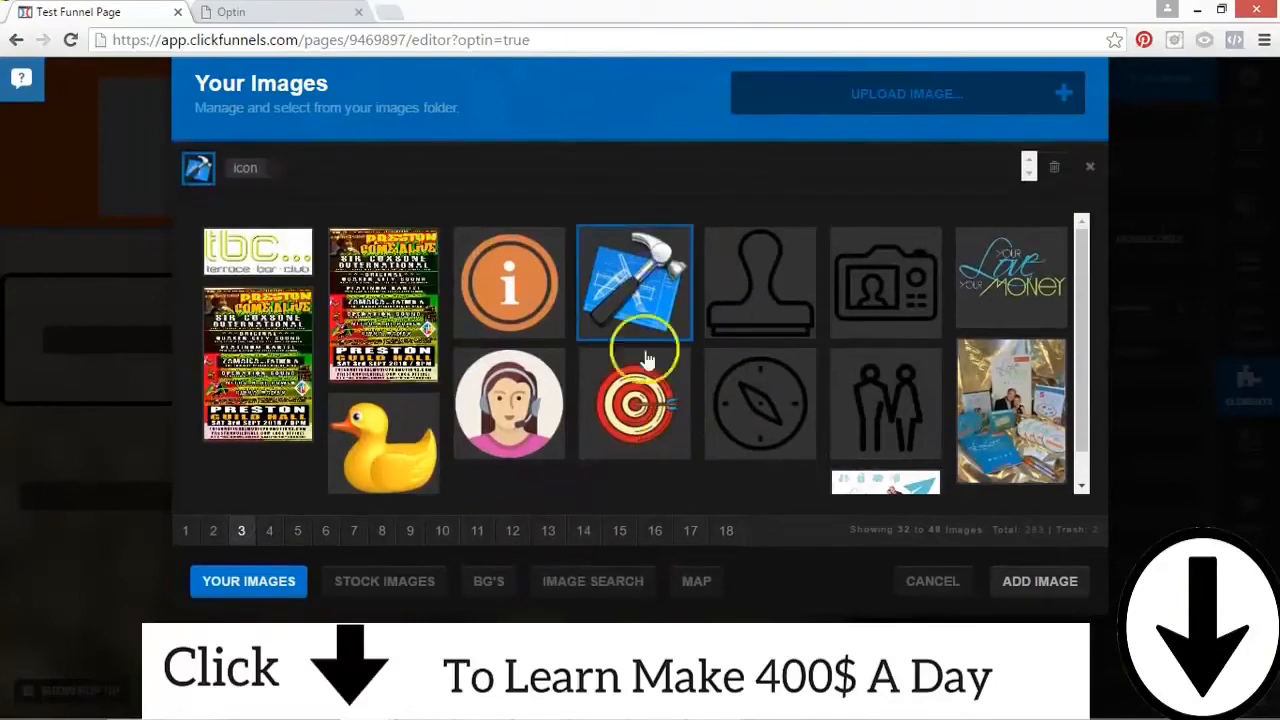
left_click(1034, 584)
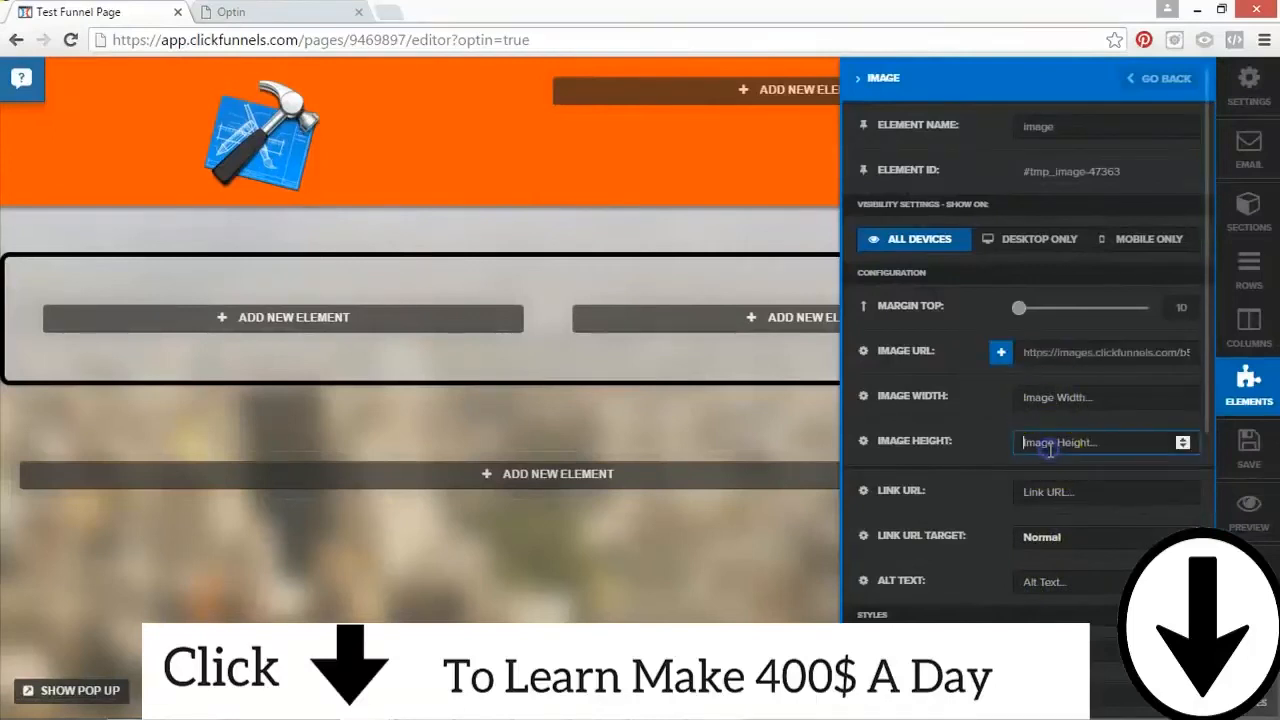
Step: Set the hammer image's height to 120, align it Left and close its settings
type("120")
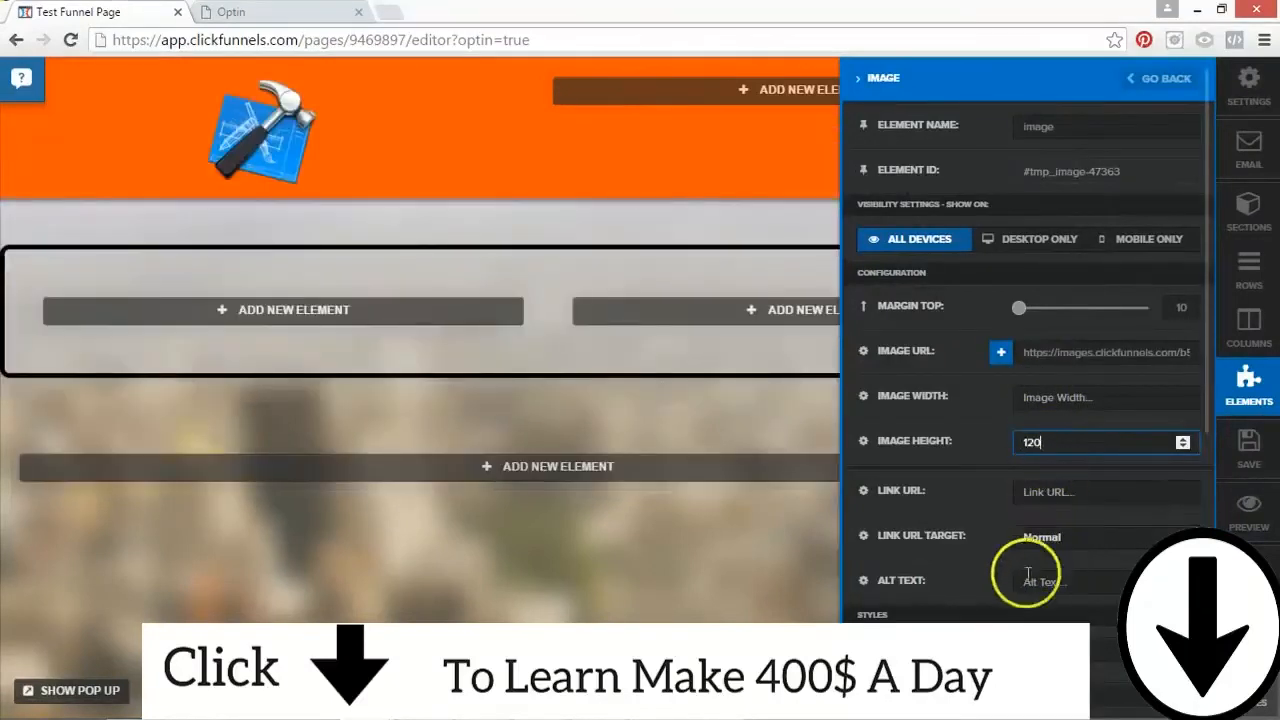
left_click(1052, 645)
left_click(1034, 567)
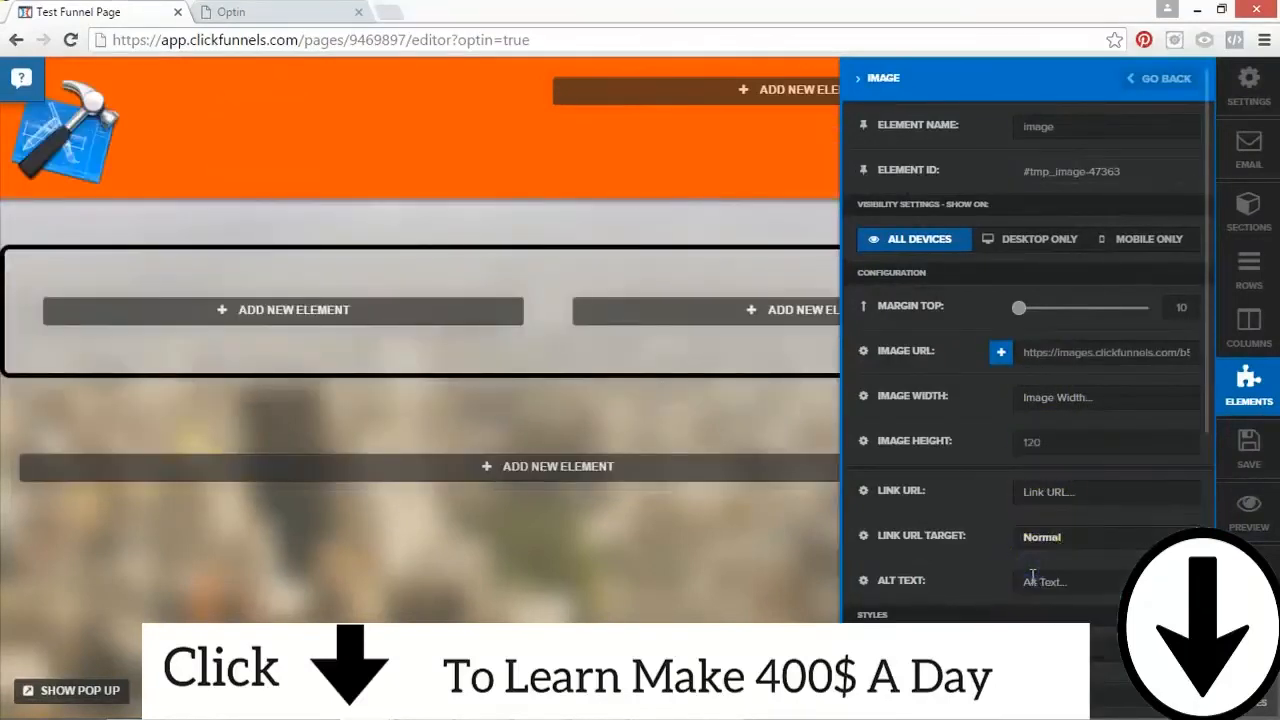
scroll(1010, 615, "down", 5)
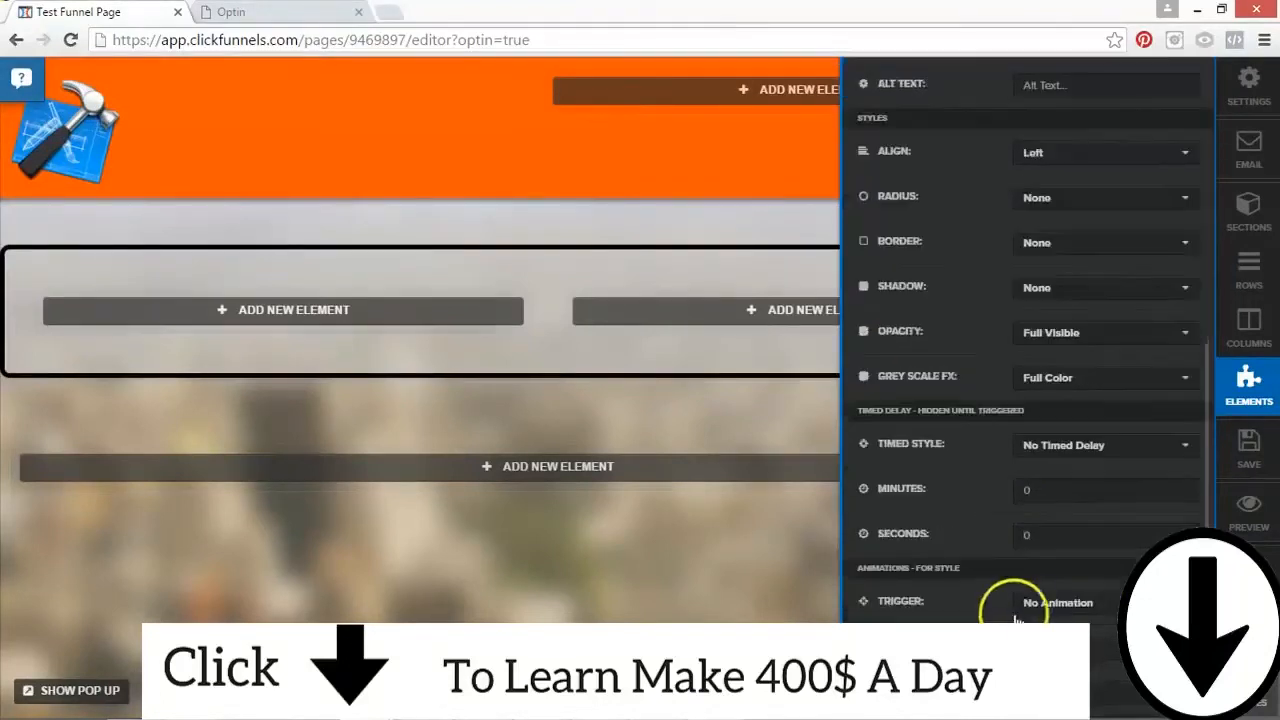
left_click(592, 141)
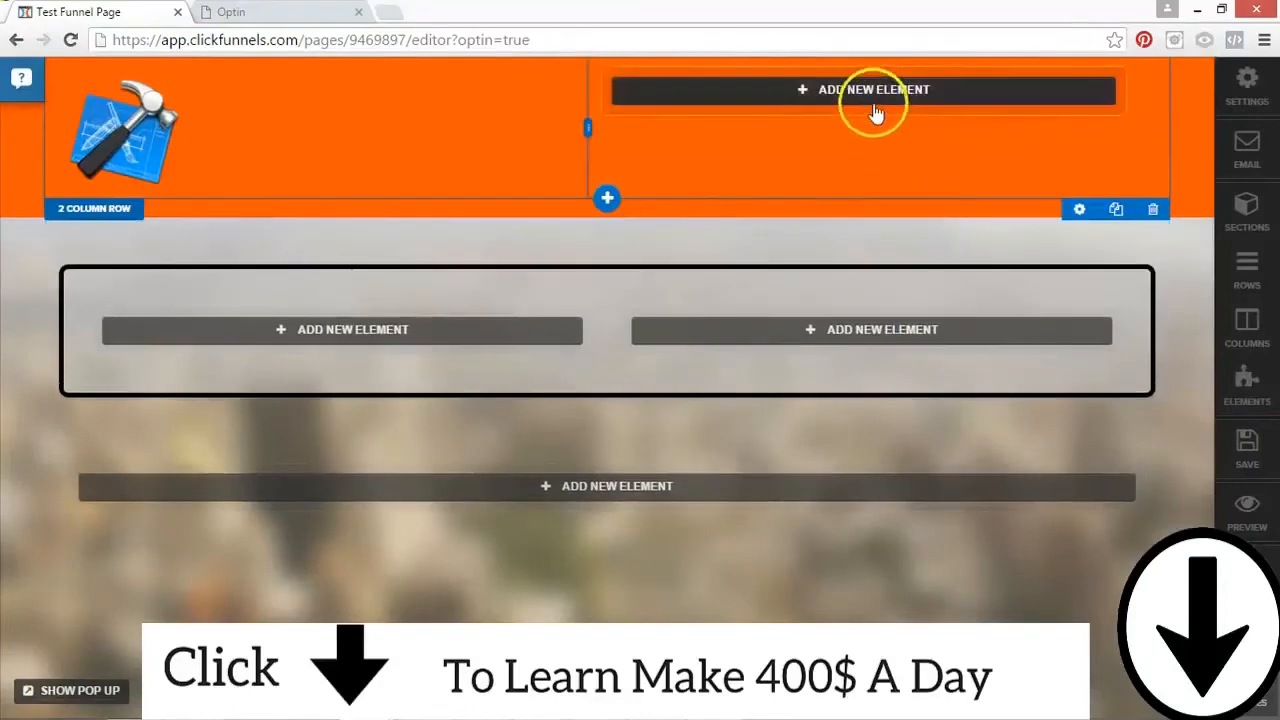
Step: Change the hammer image's height to 85 and close its settings
left_click(145, 125)
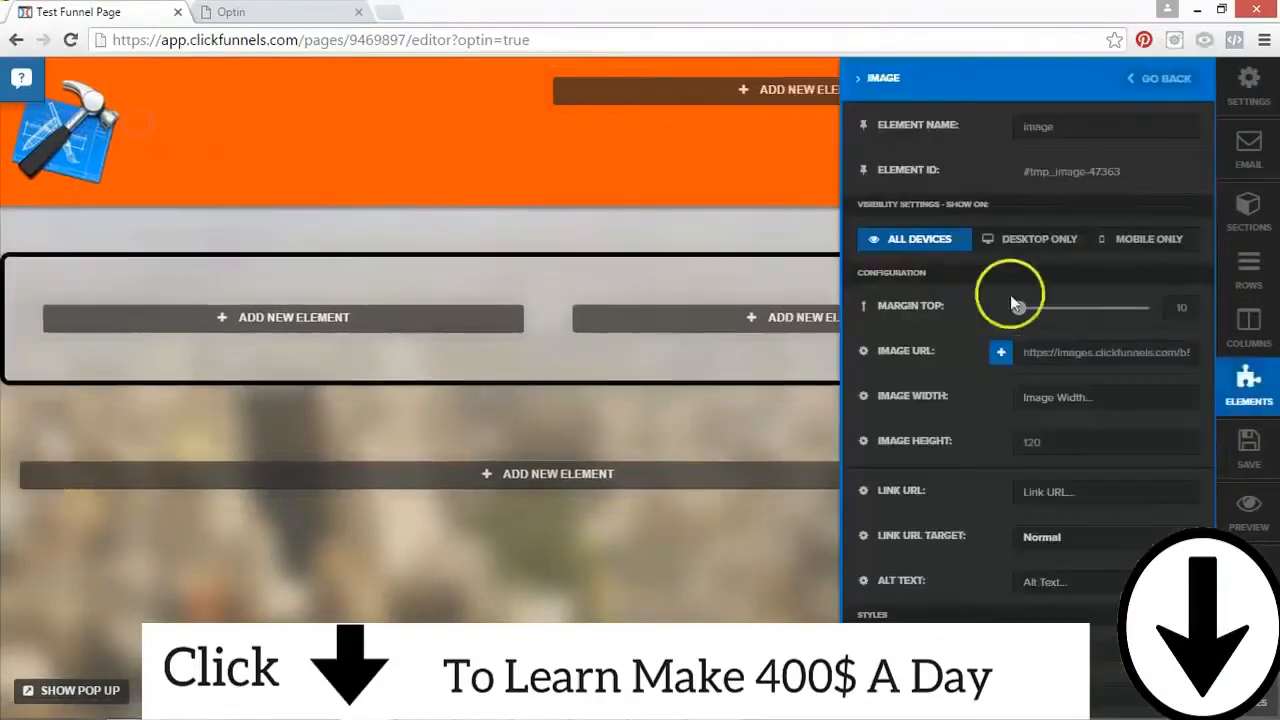
type("80")
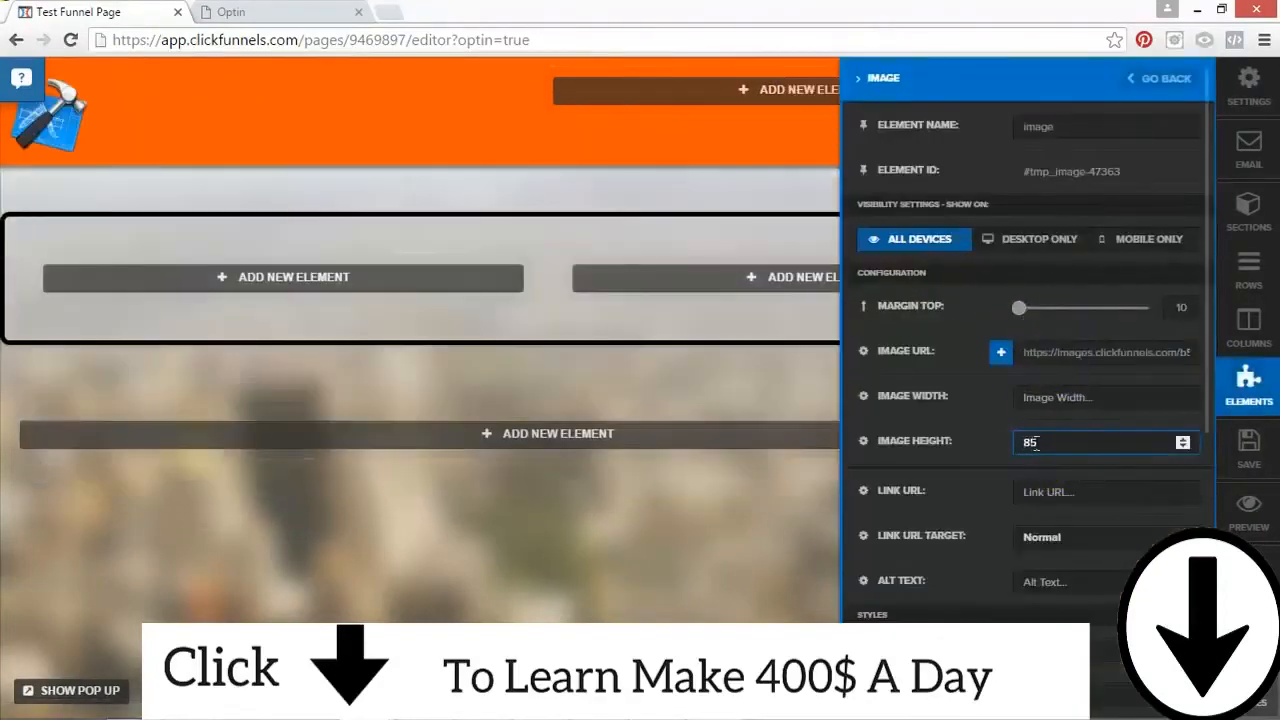
left_click(460, 128)
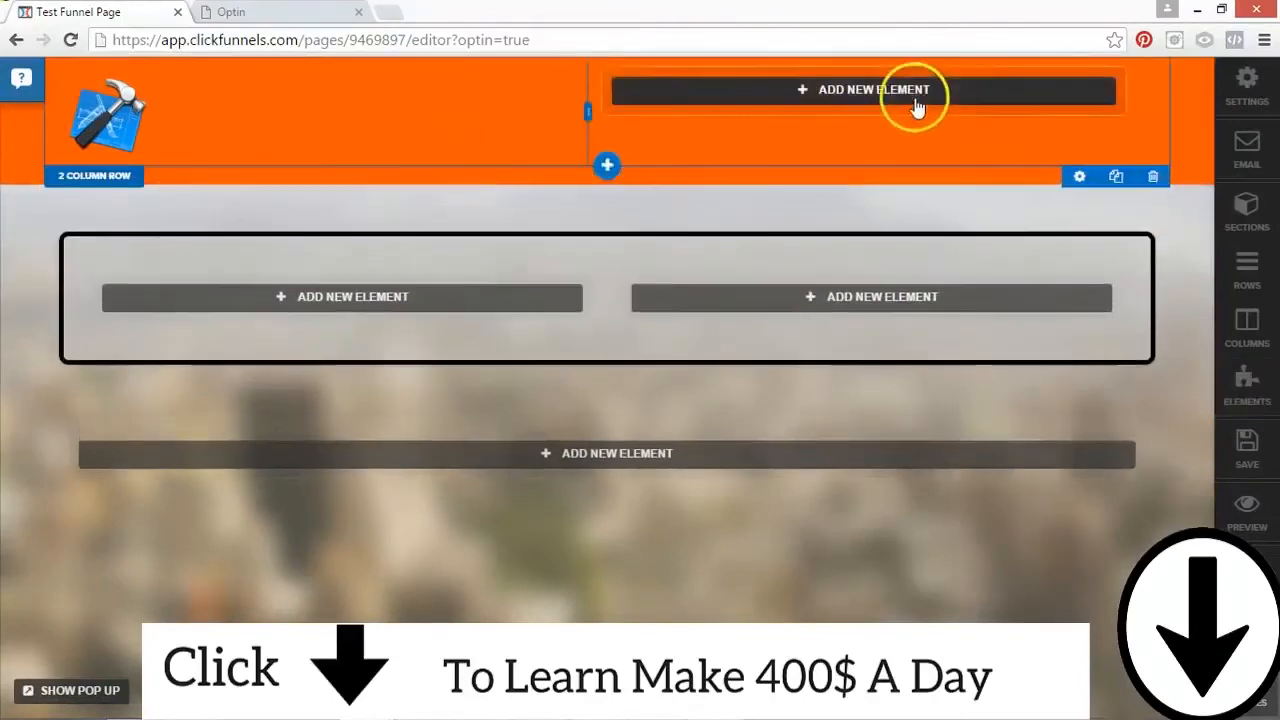
Step: Add a Headline / Text element to the orange section's right column with the text "CALL NOW:"
left_click(920, 90)
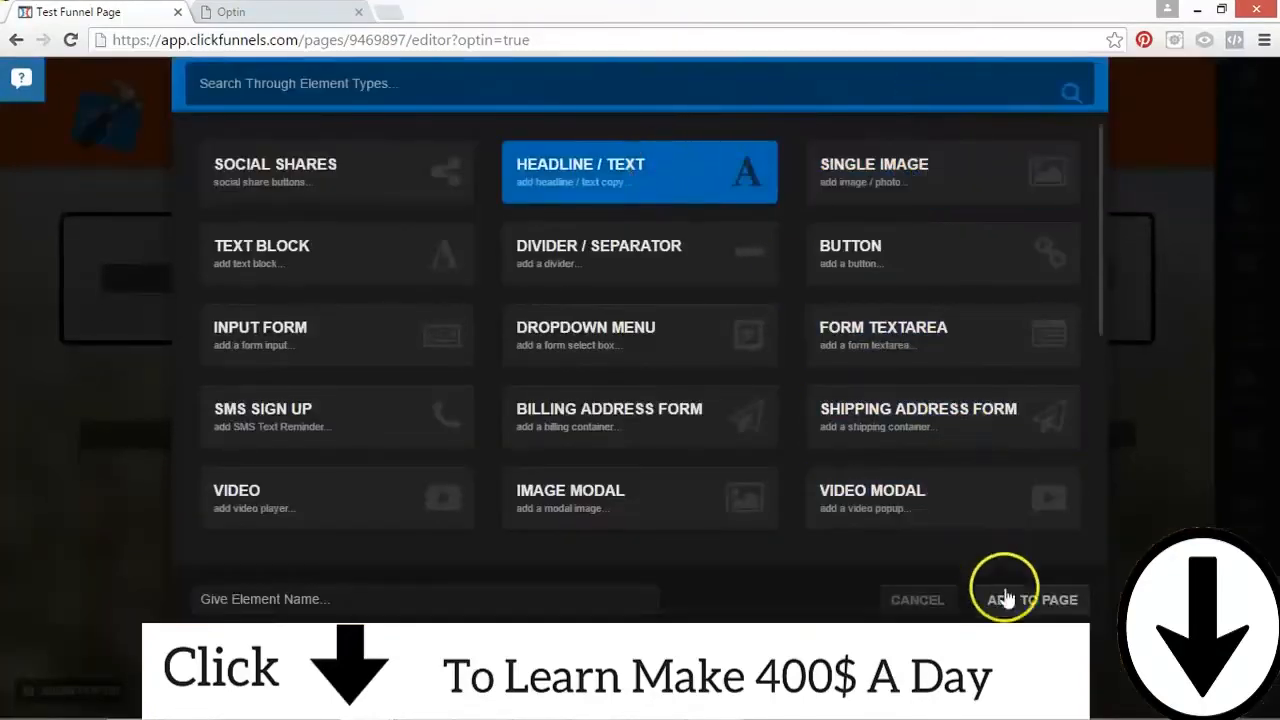
left_click(1028, 599)
left_click(868, 97)
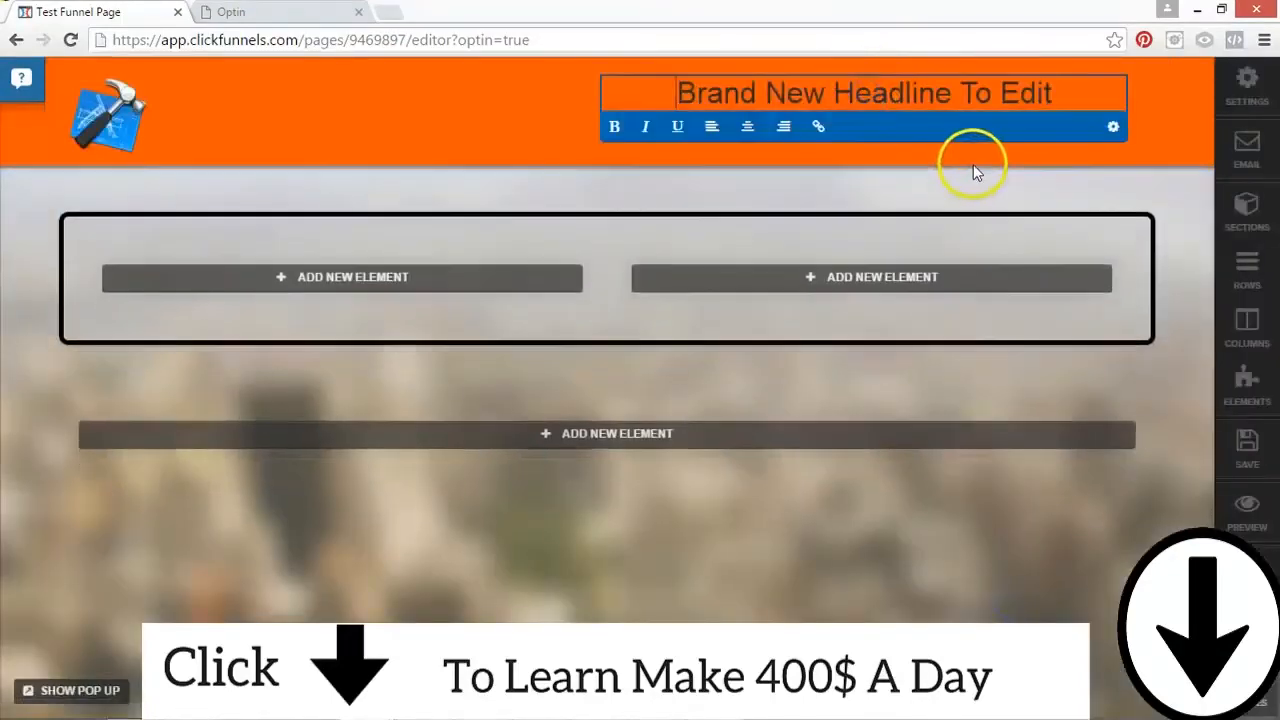
key("ctrl+a")
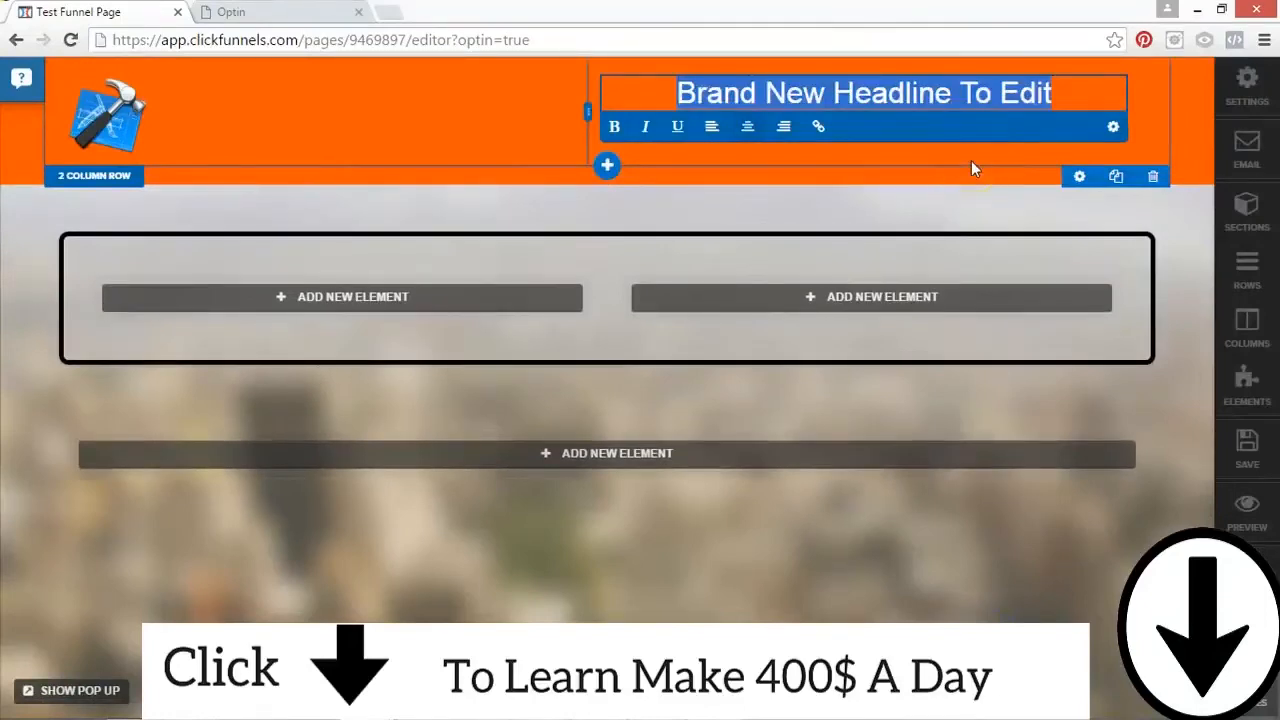
type("CALL NOW")
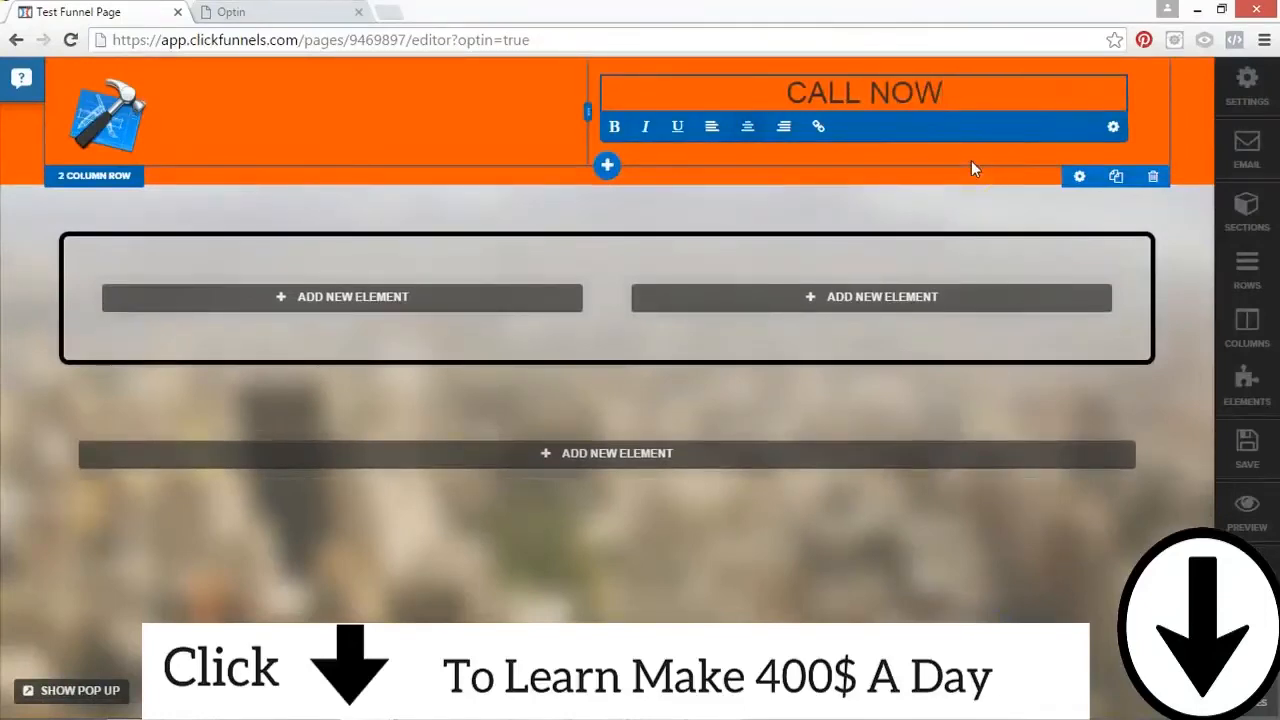
type(":")
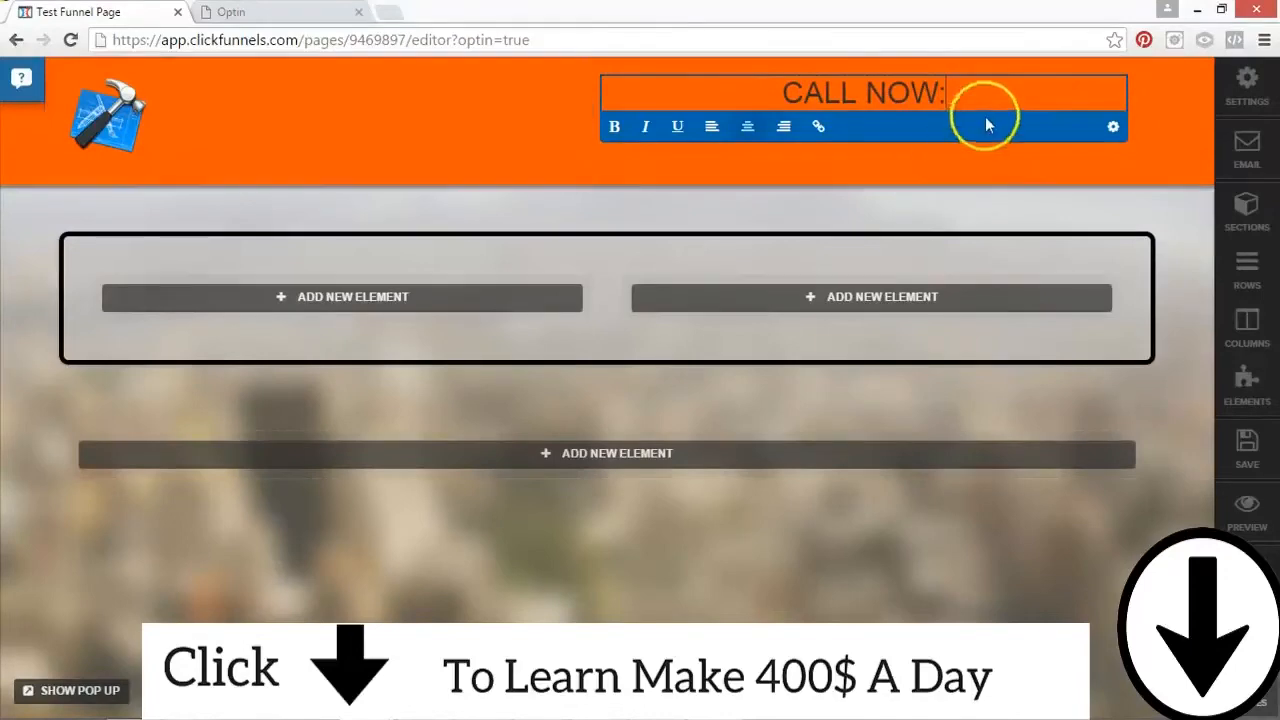
Step: Make the headline bold and replace its text with "OR THE LATEST THING??"
left_click_drag(946, 92, 786, 94)
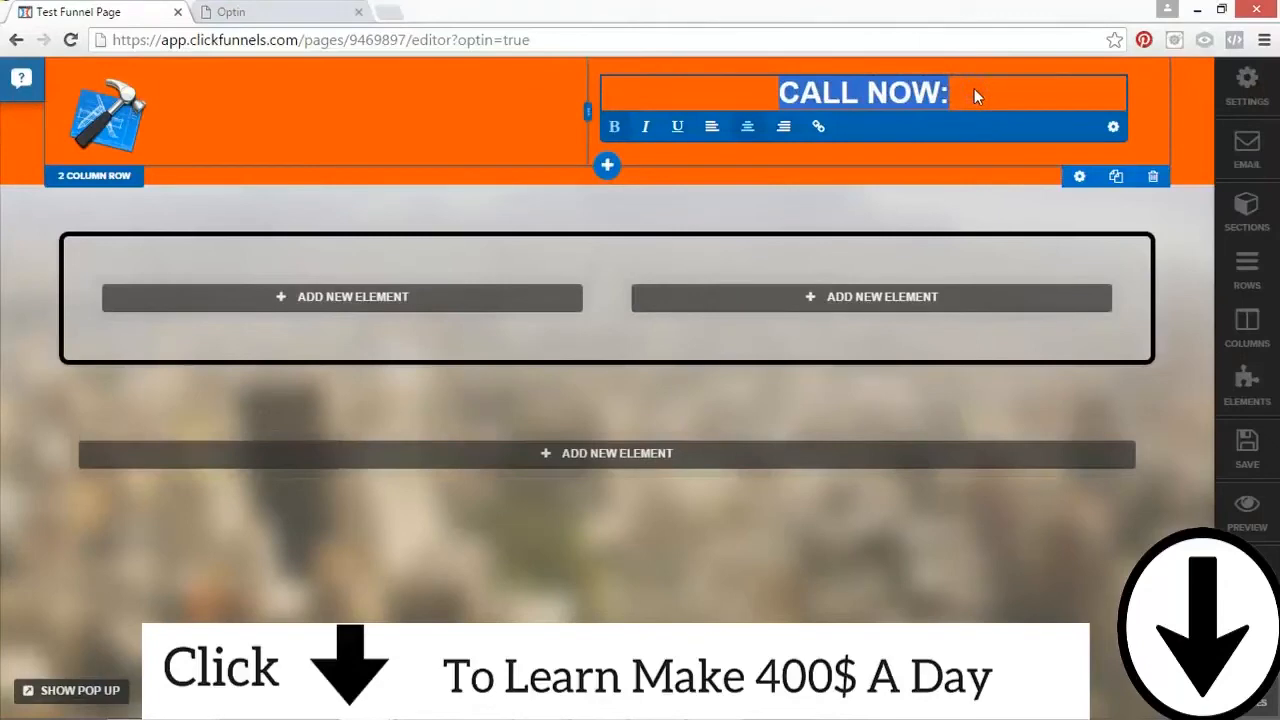
type("O")
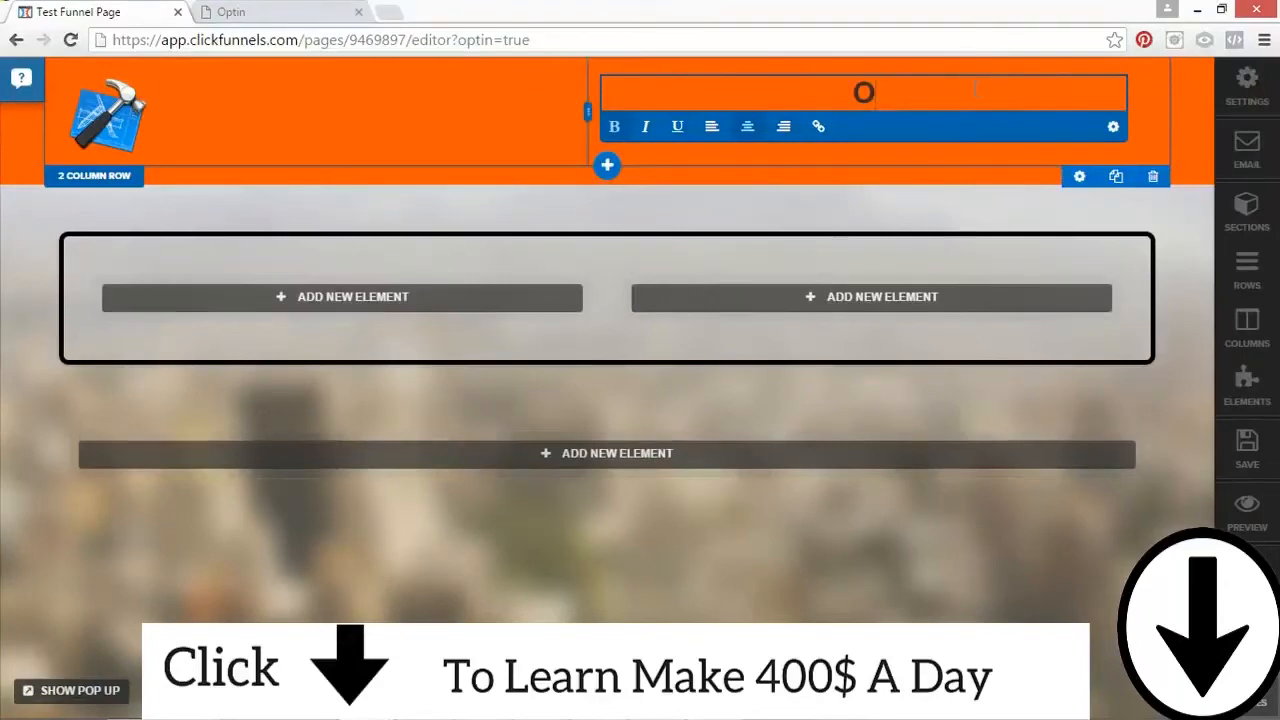
type("R THE LA")
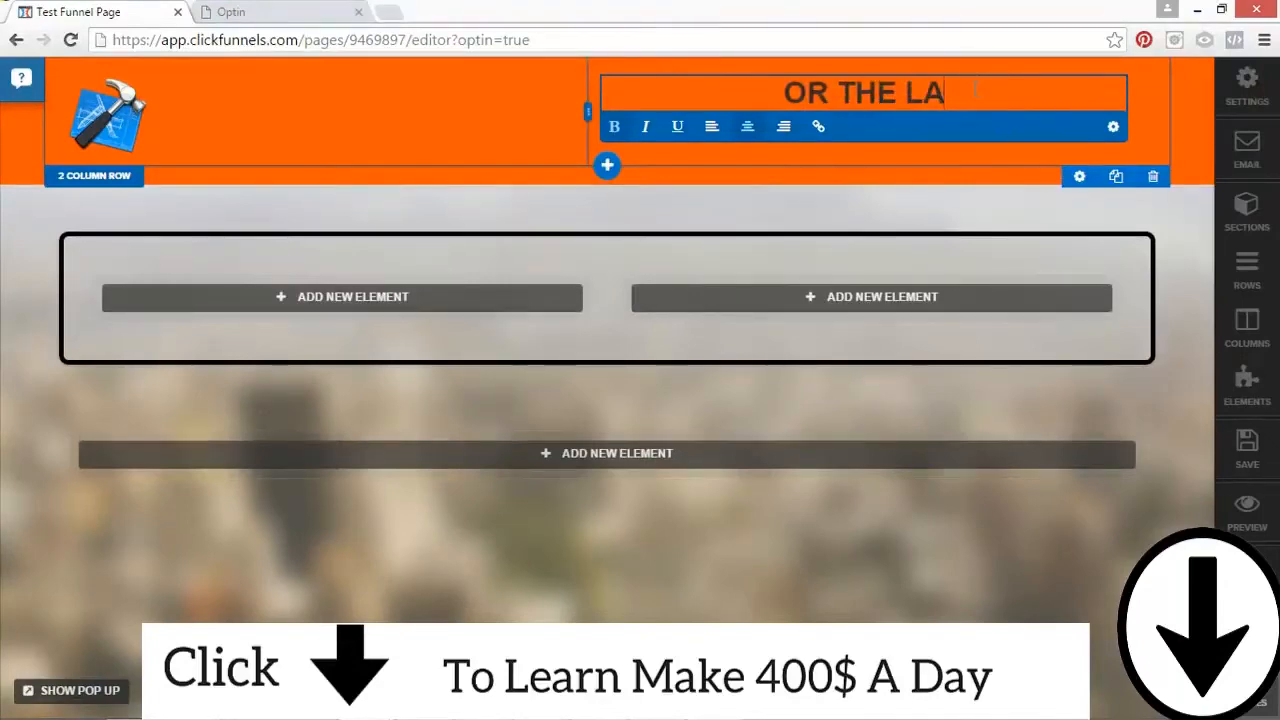
type("TEST THING??")
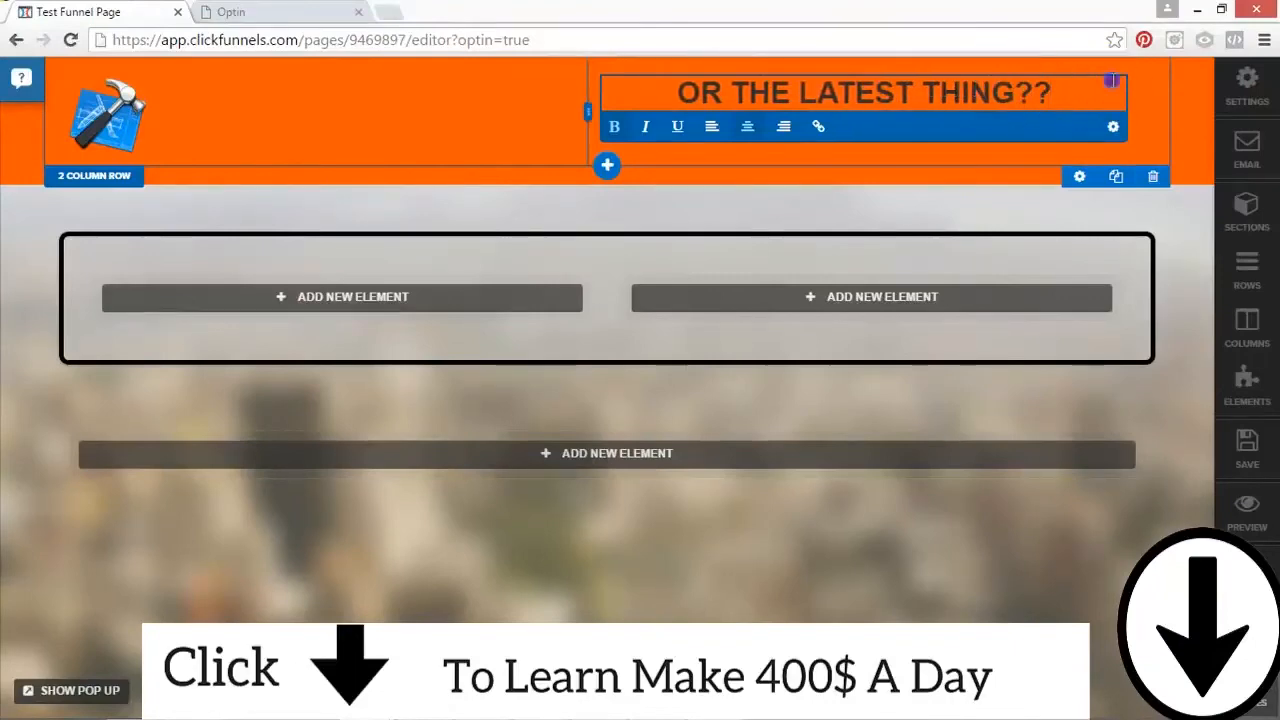
Step: Open the headline's settings and give it the Lock Icon
left_click(1160, 115)
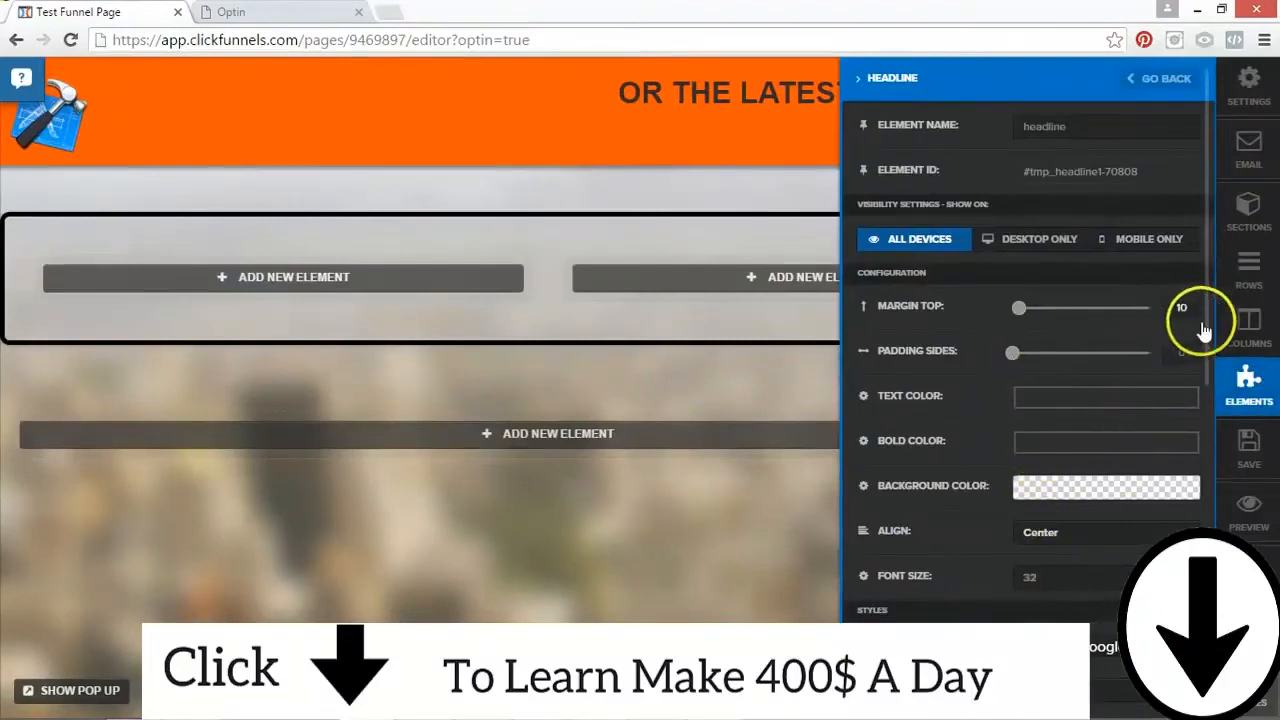
scroll(1205, 335, "down", 5)
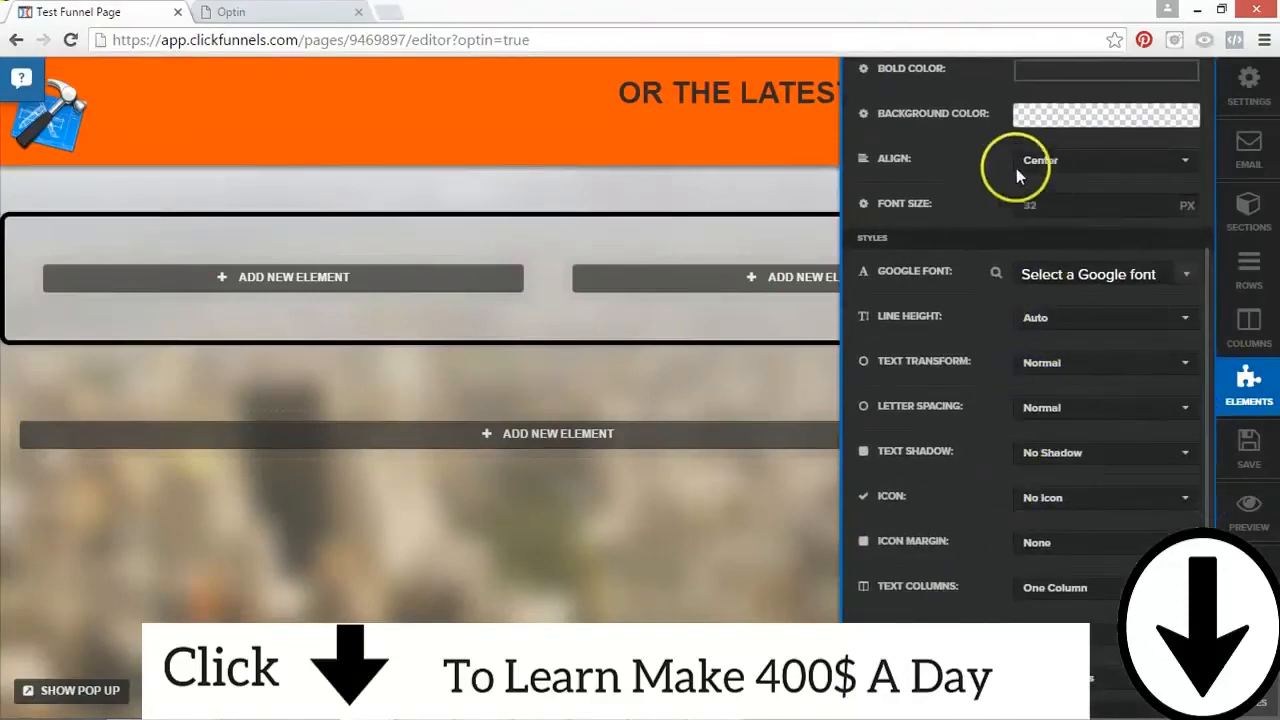
left_click(1055, 498)
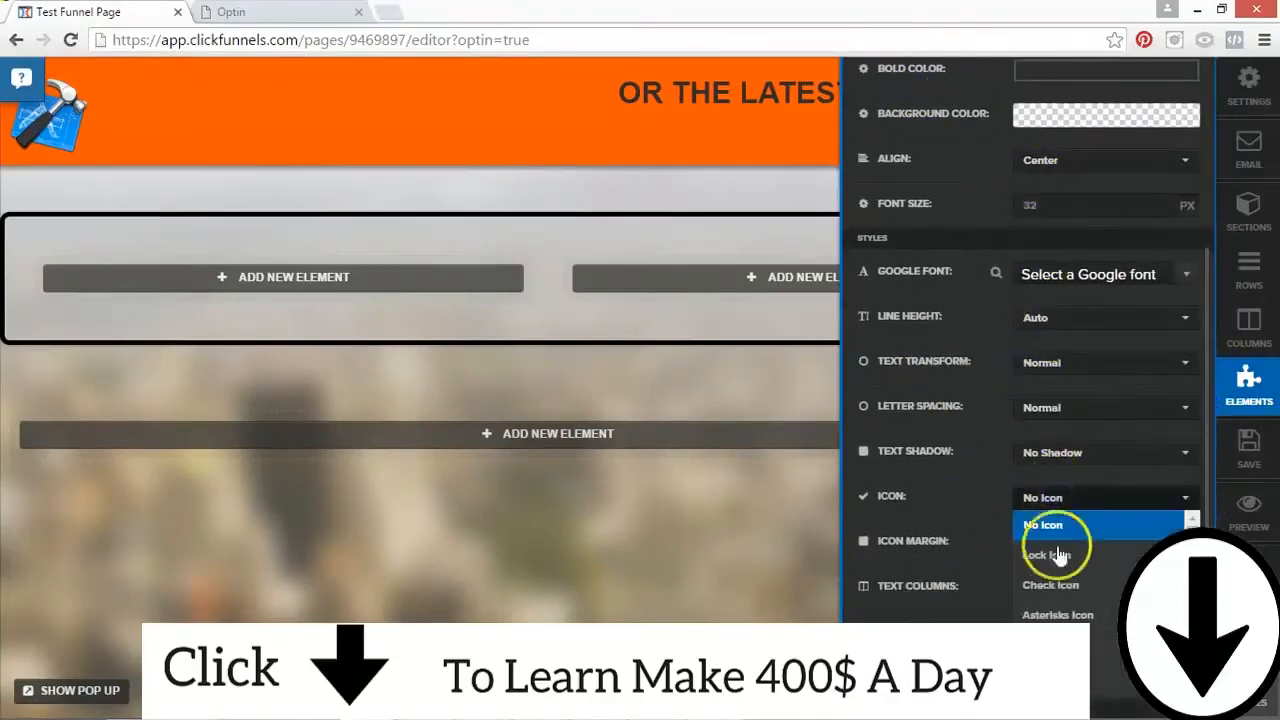
left_click(1060, 556)
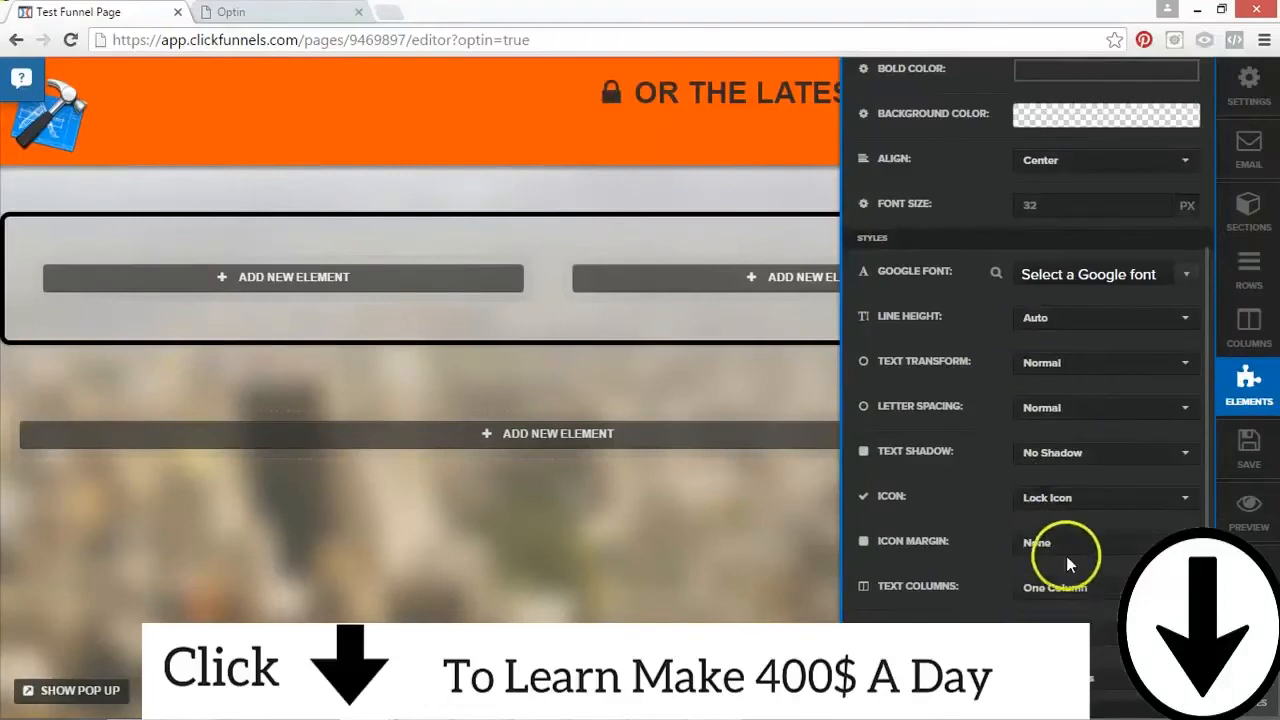
Step: Replace the hammer image in the orange section with the Carp Fishing Coach logo from page 15 of the saved images
left_click_drag(1210, 271, 1210, 400)
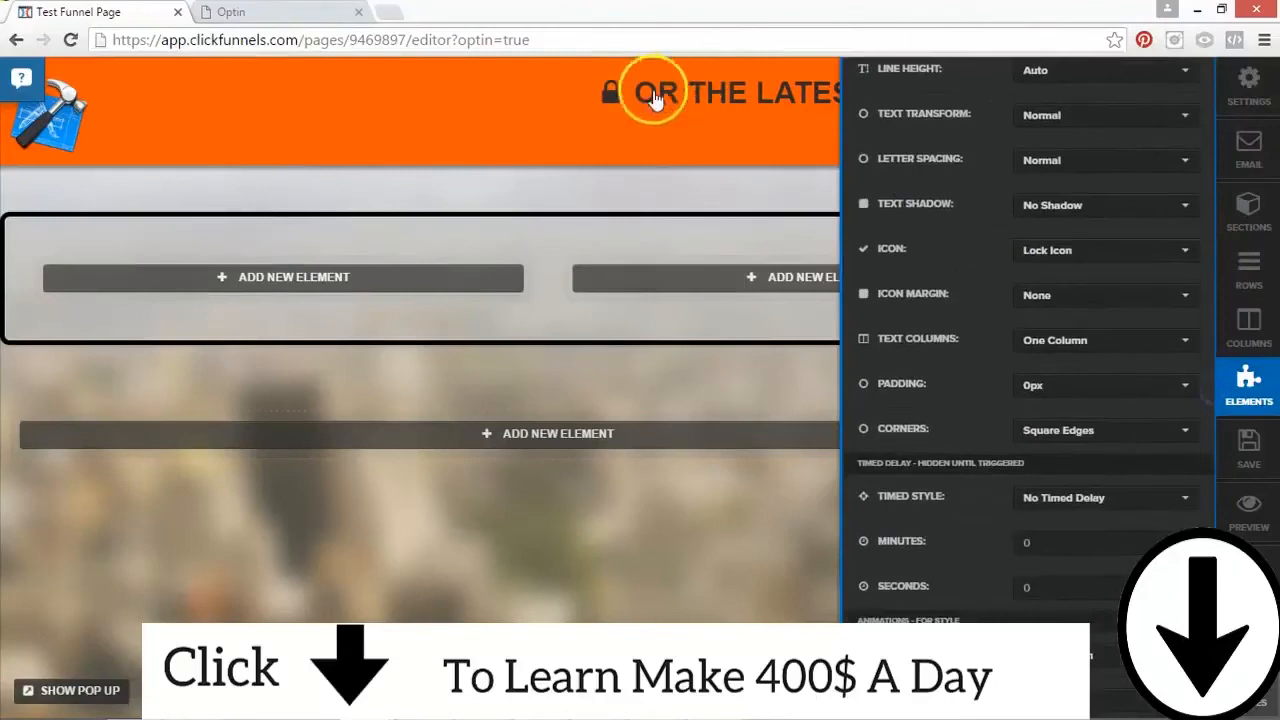
left_click(90, 113)
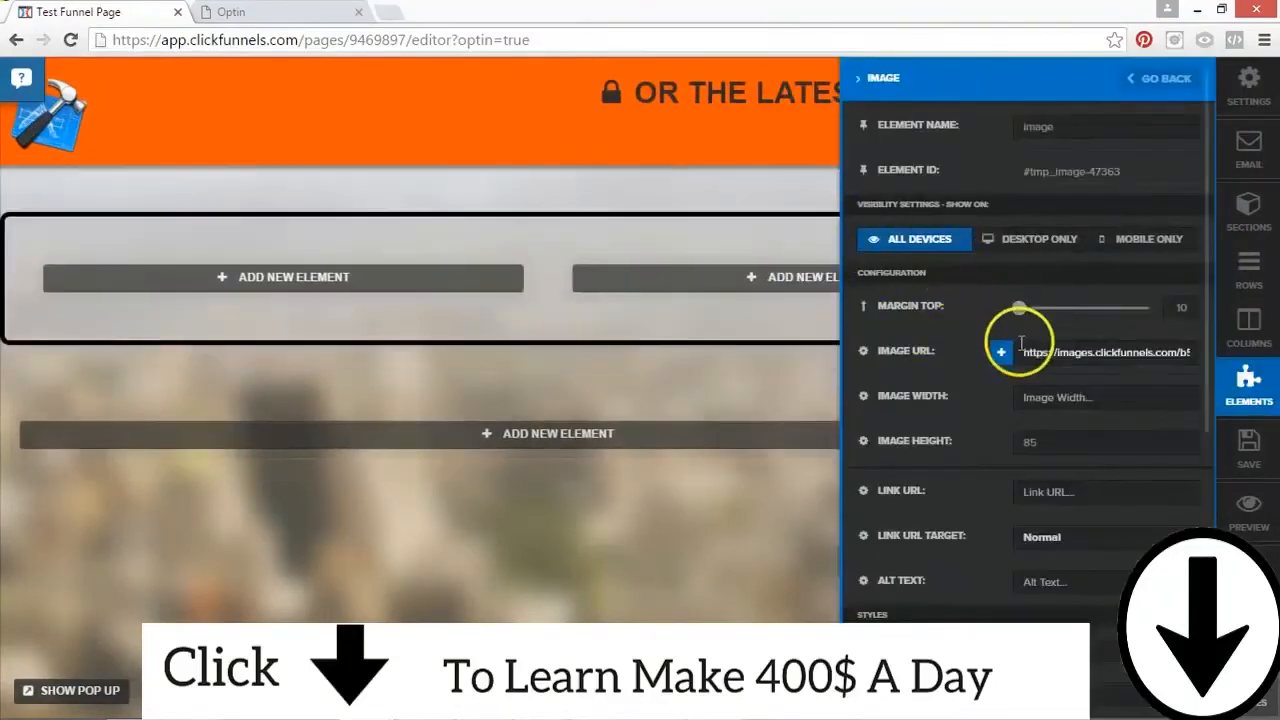
left_click(1000, 350)
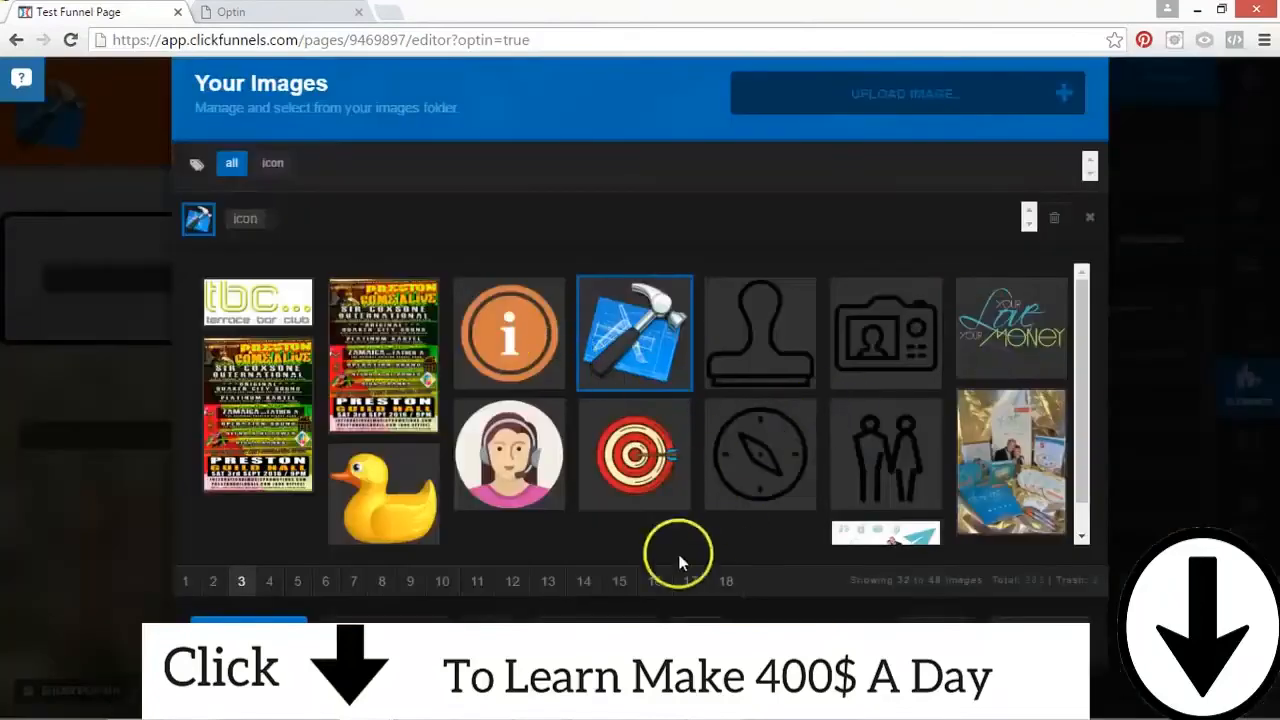
left_click(512, 581)
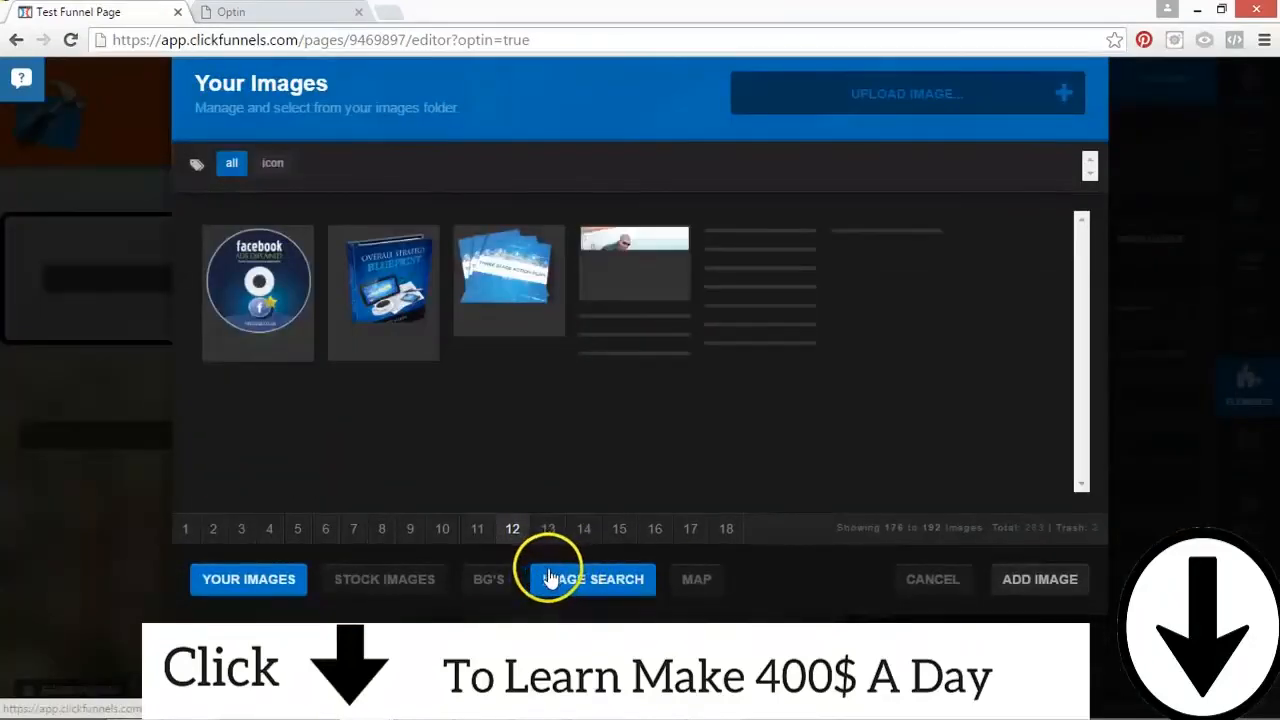
left_click(546, 529)
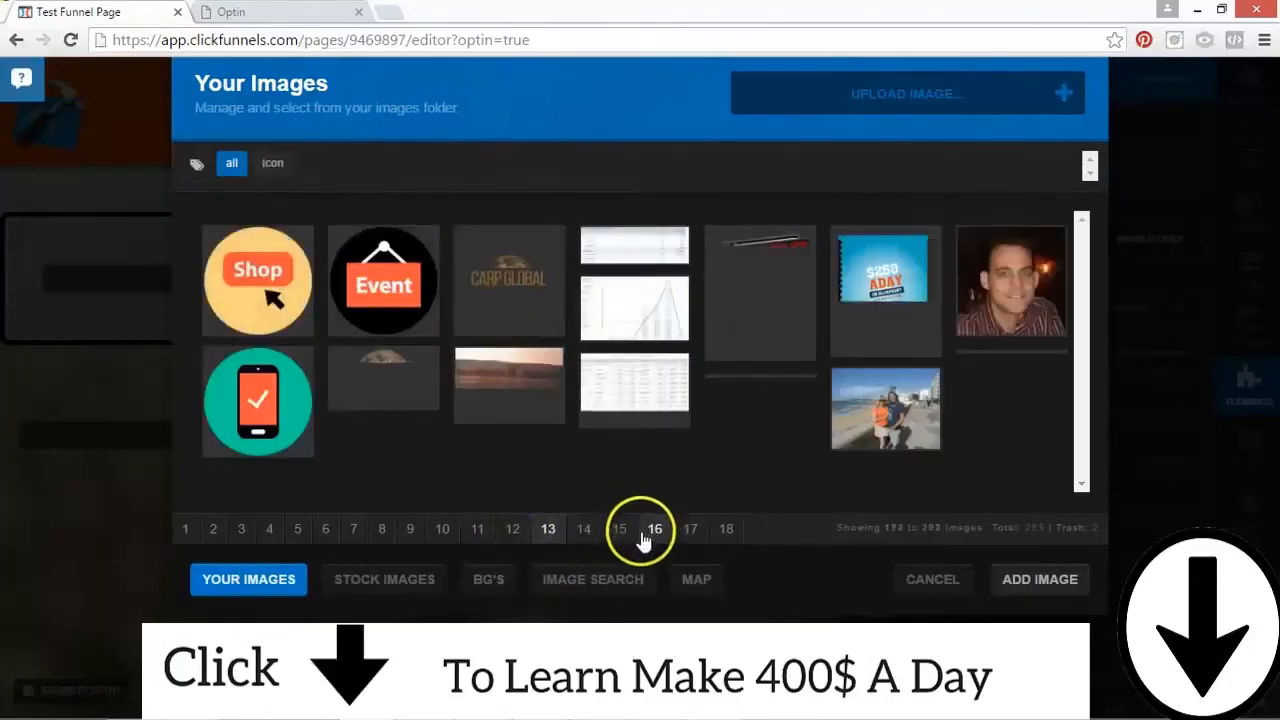
left_click(584, 529)
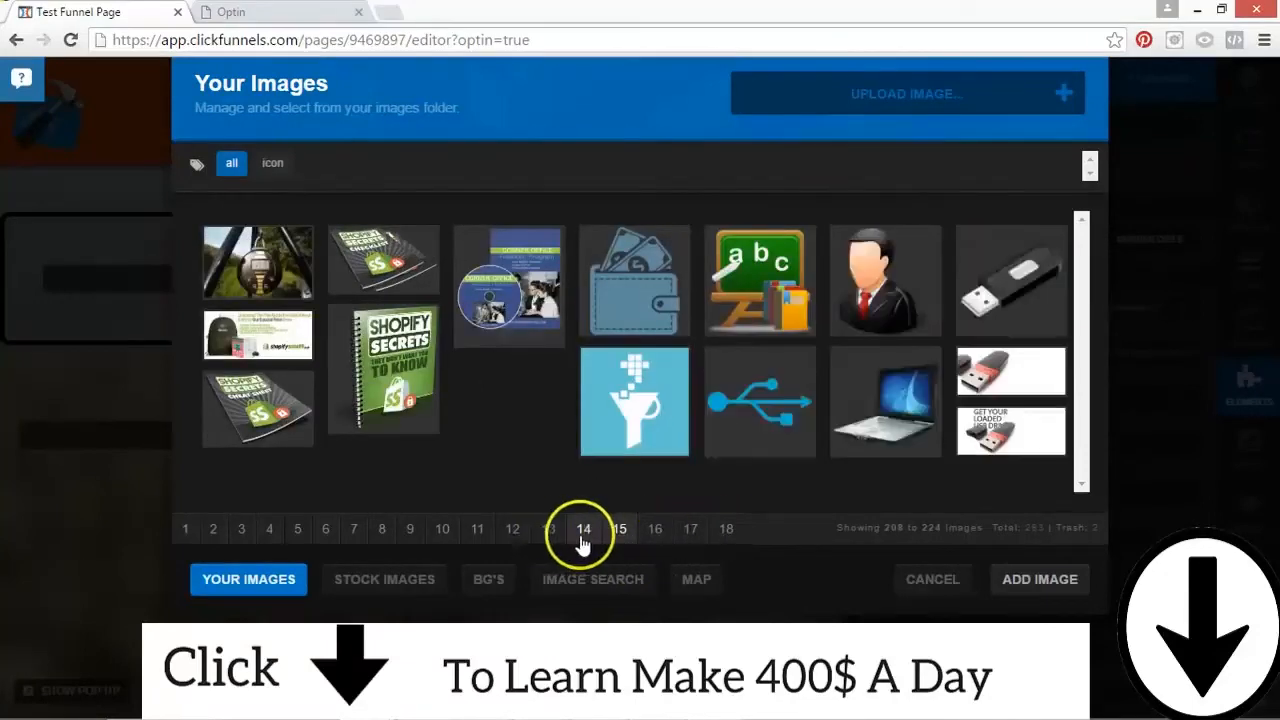
left_click(620, 530)
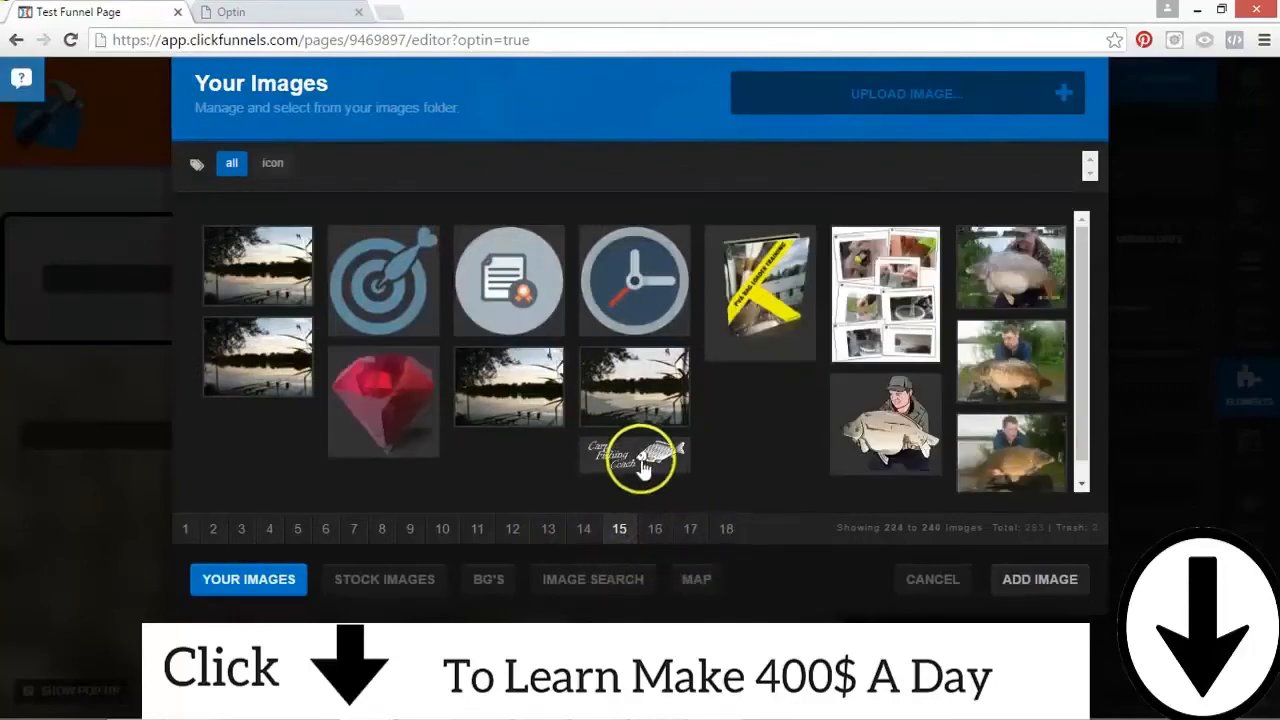
left_click(636, 456)
left_click(1038, 580)
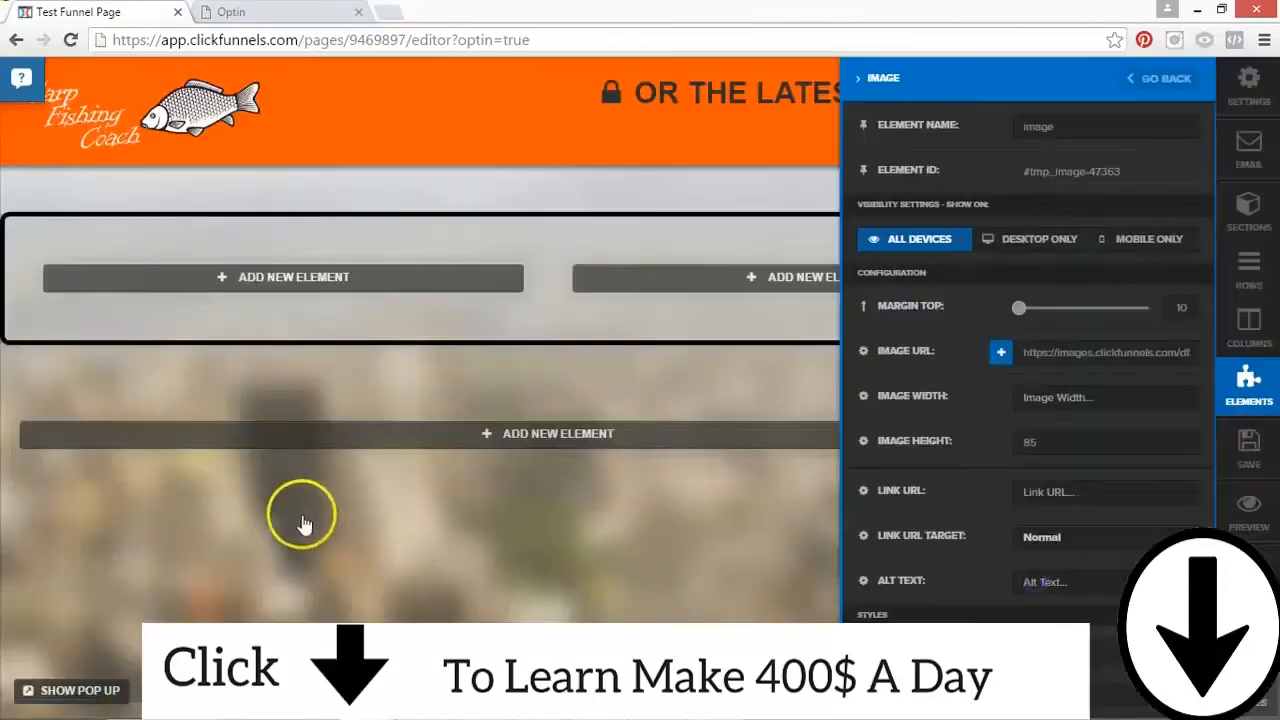
left_click(475, 143)
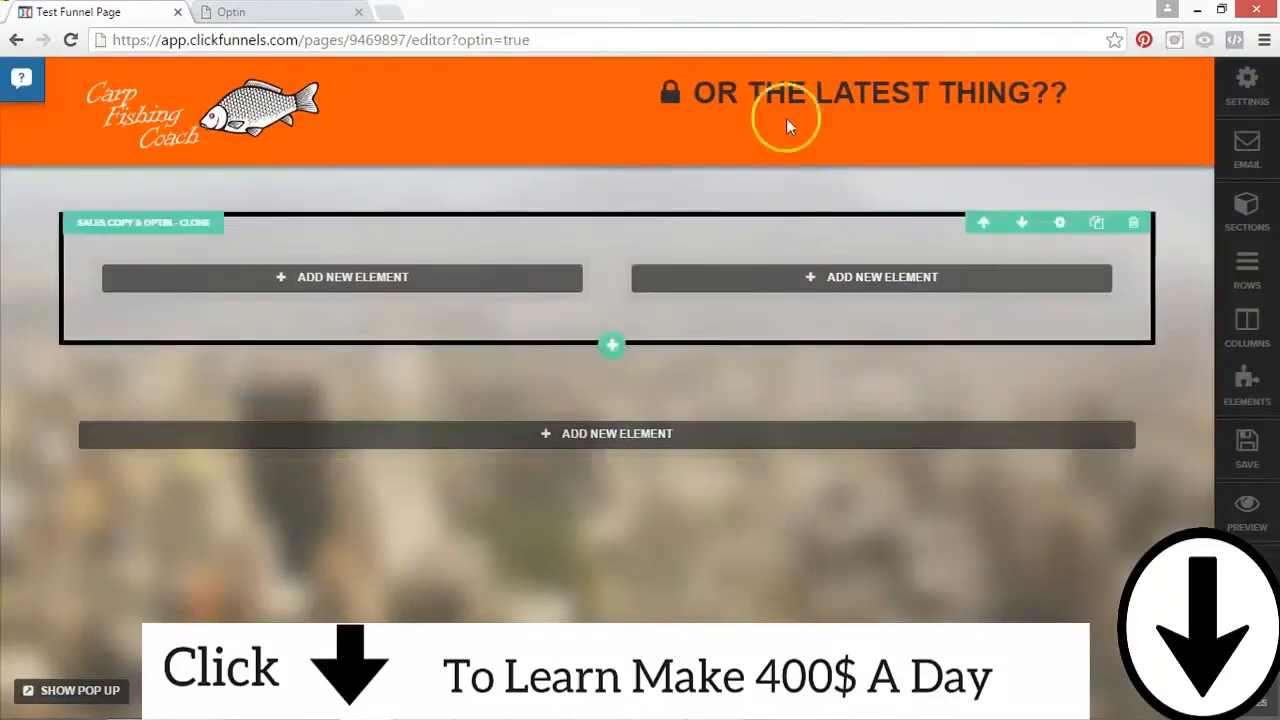
Step: Replace the orange section's headline text with "SIGN UP TO CATCH MORE FISH"
left_click(1086, 97)
left_click_drag(1068, 92, 690, 92)
type("SIGN UP TO CA")
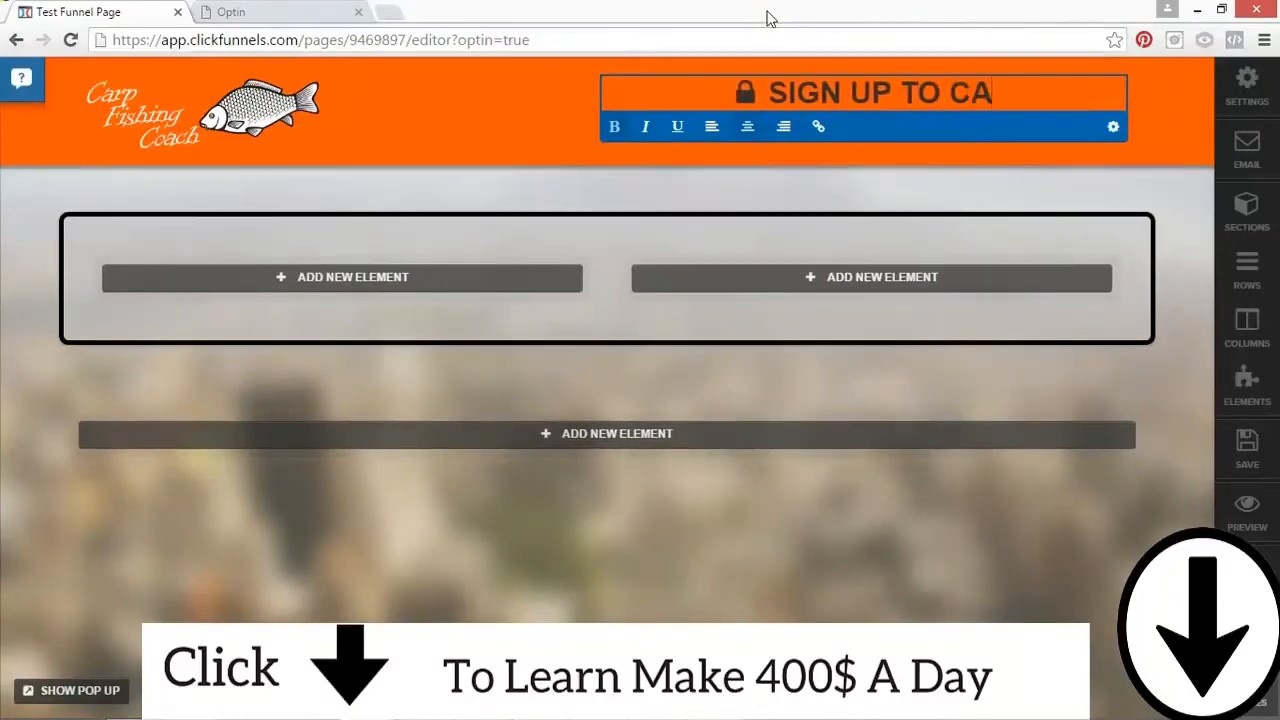
type("TCH MORE FISH")
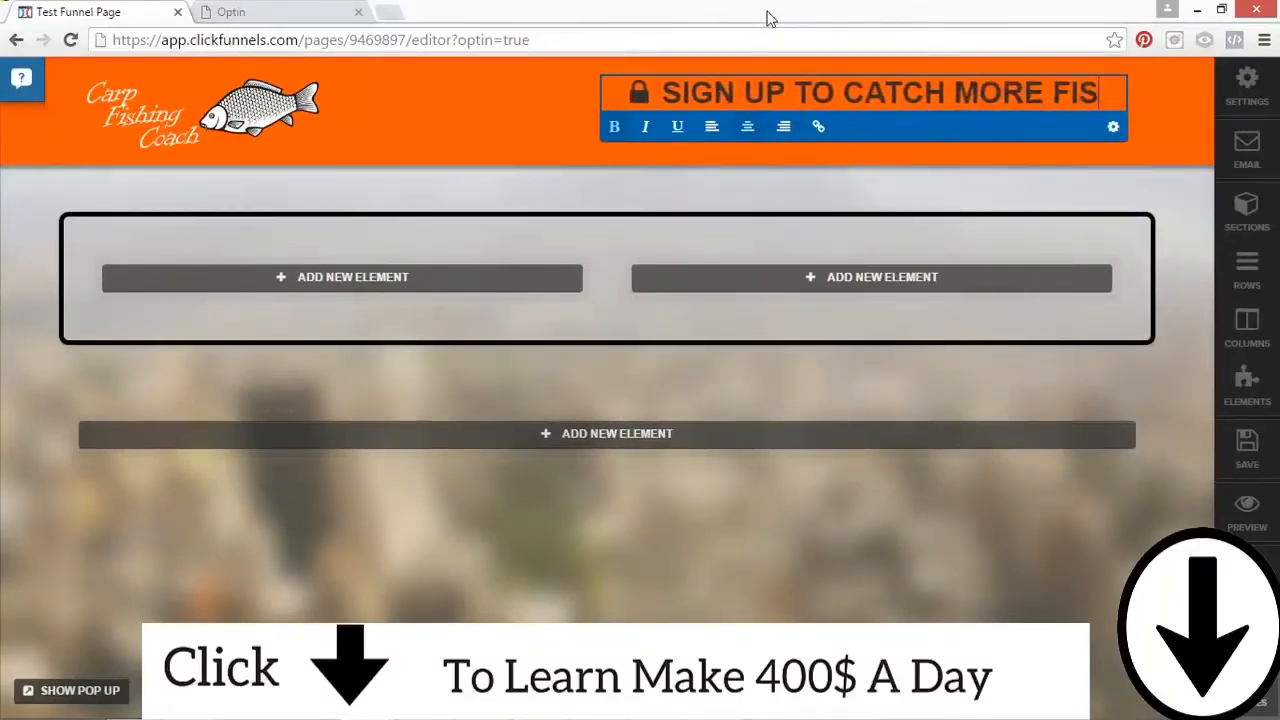
left_click(1040, 80)
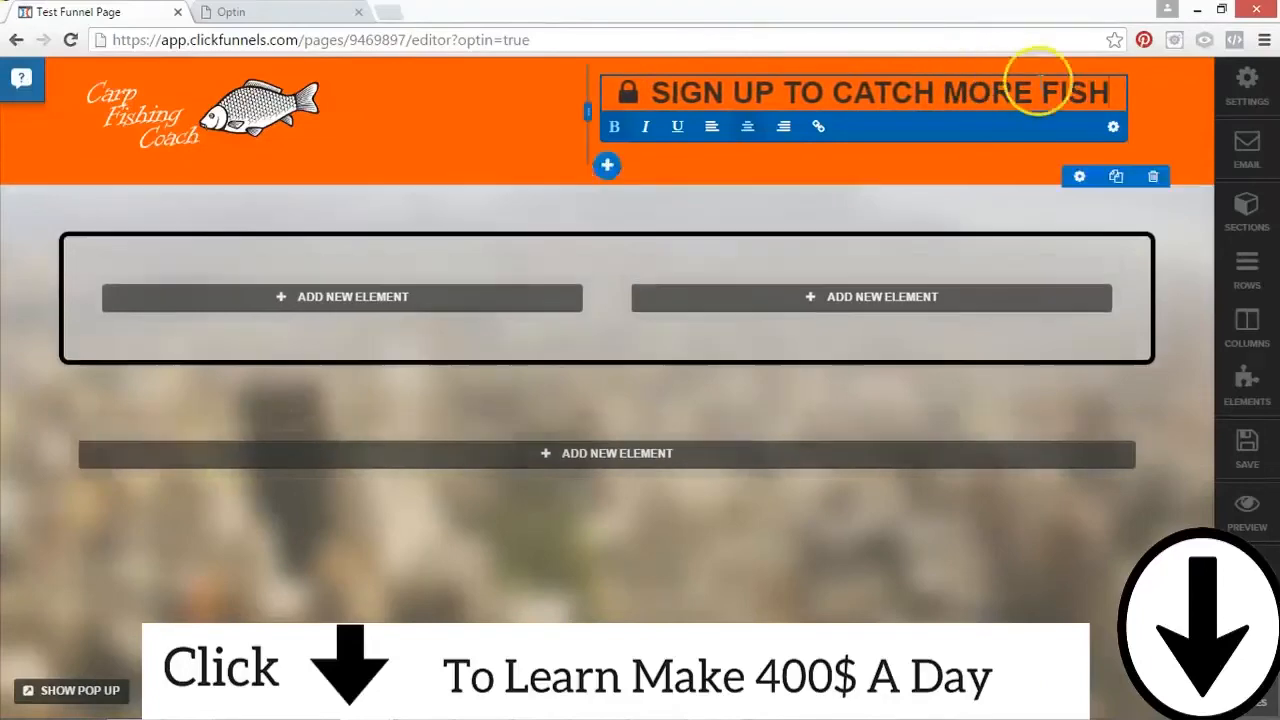
left_click(1155, 92)
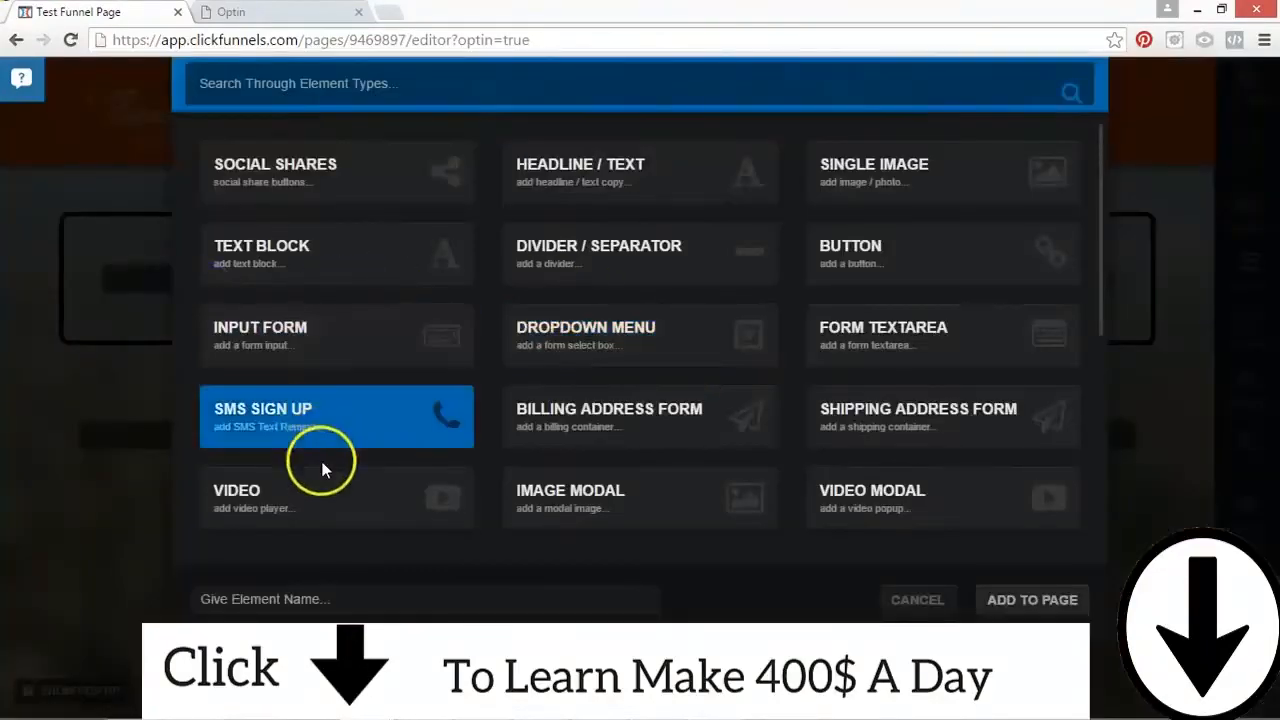
Step: Add a Video element to the two-column row's left column, with video type YouTube and Auto Play on
left_click(1032, 598)
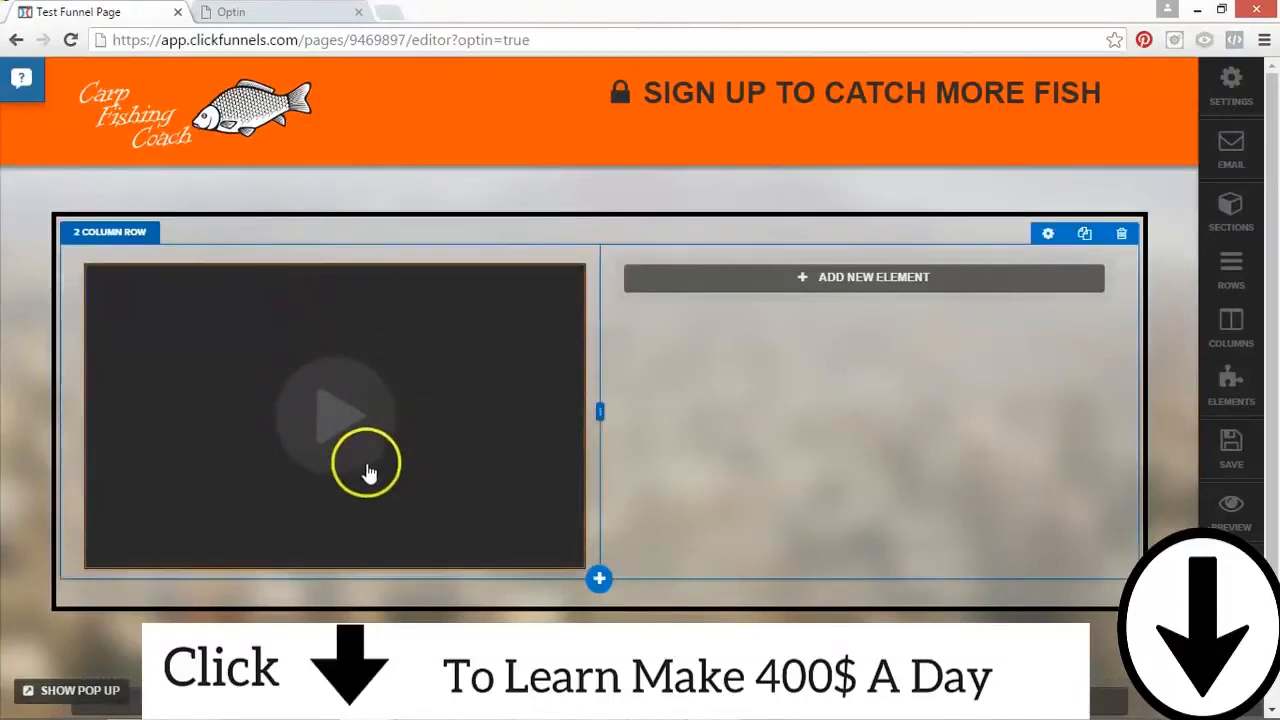
left_click(409, 502)
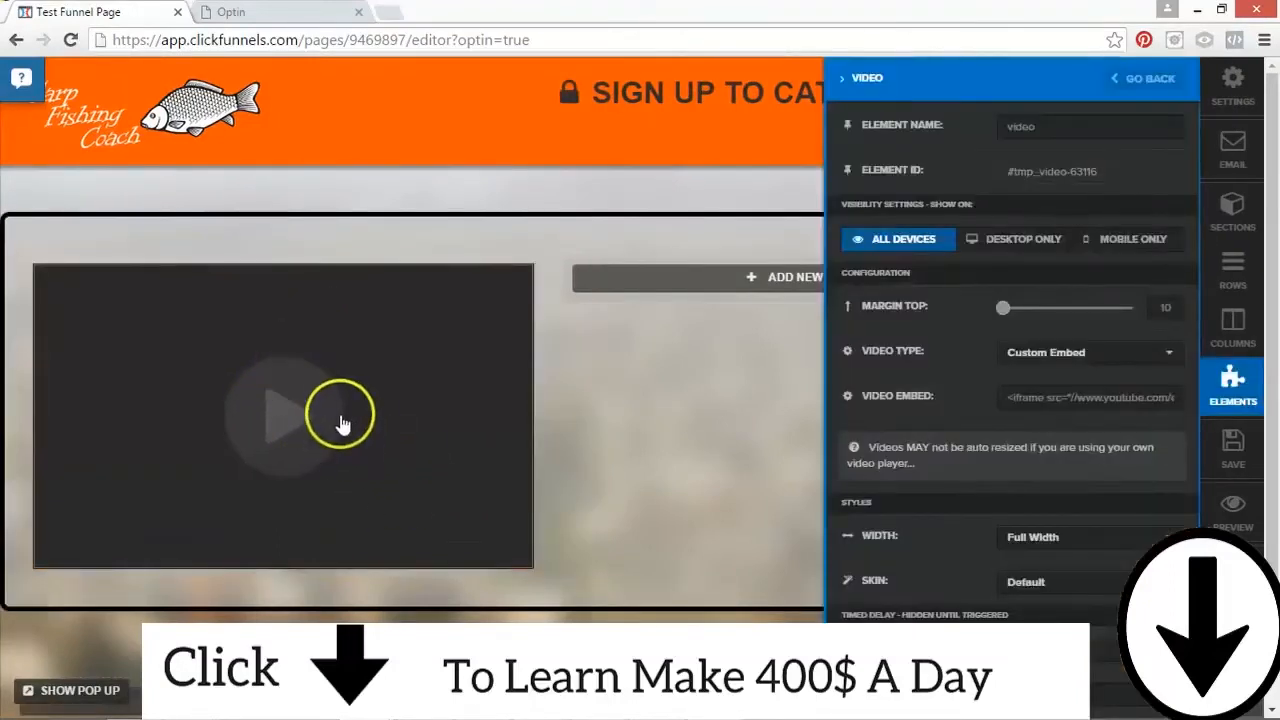
left_click(1040, 398)
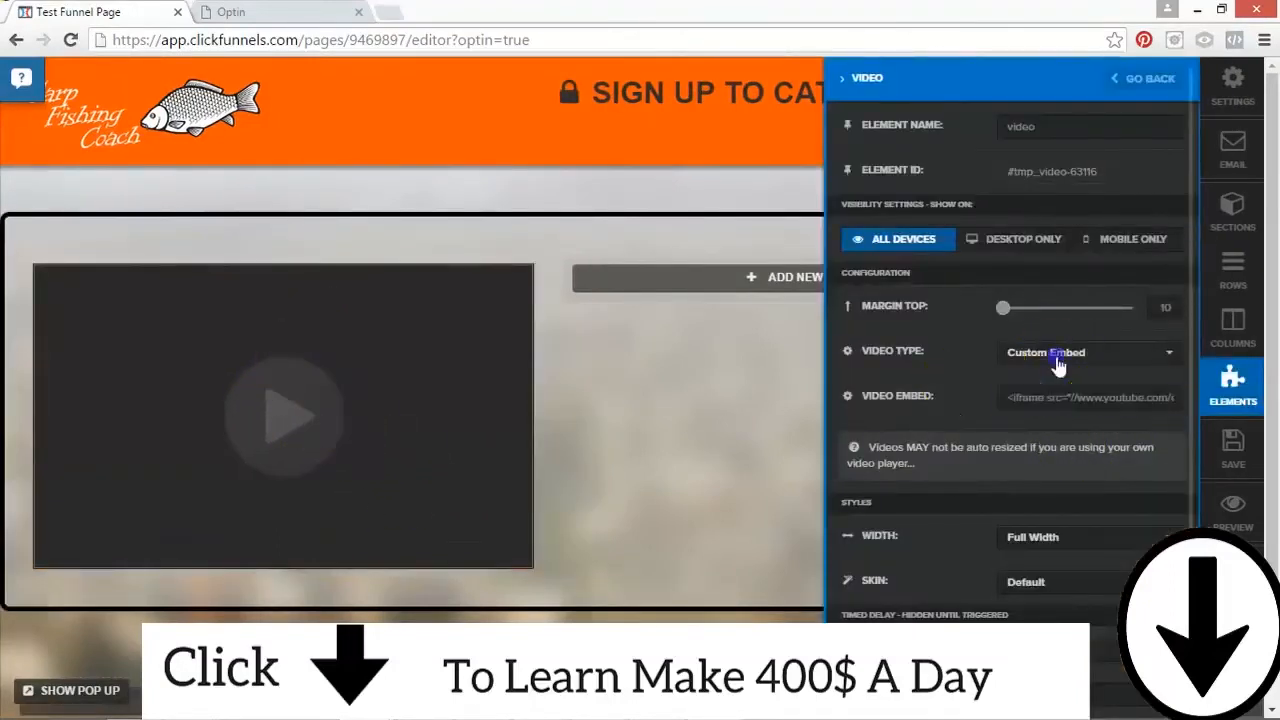
left_click(1057, 366)
left_click(1047, 410)
left_click(1037, 367)
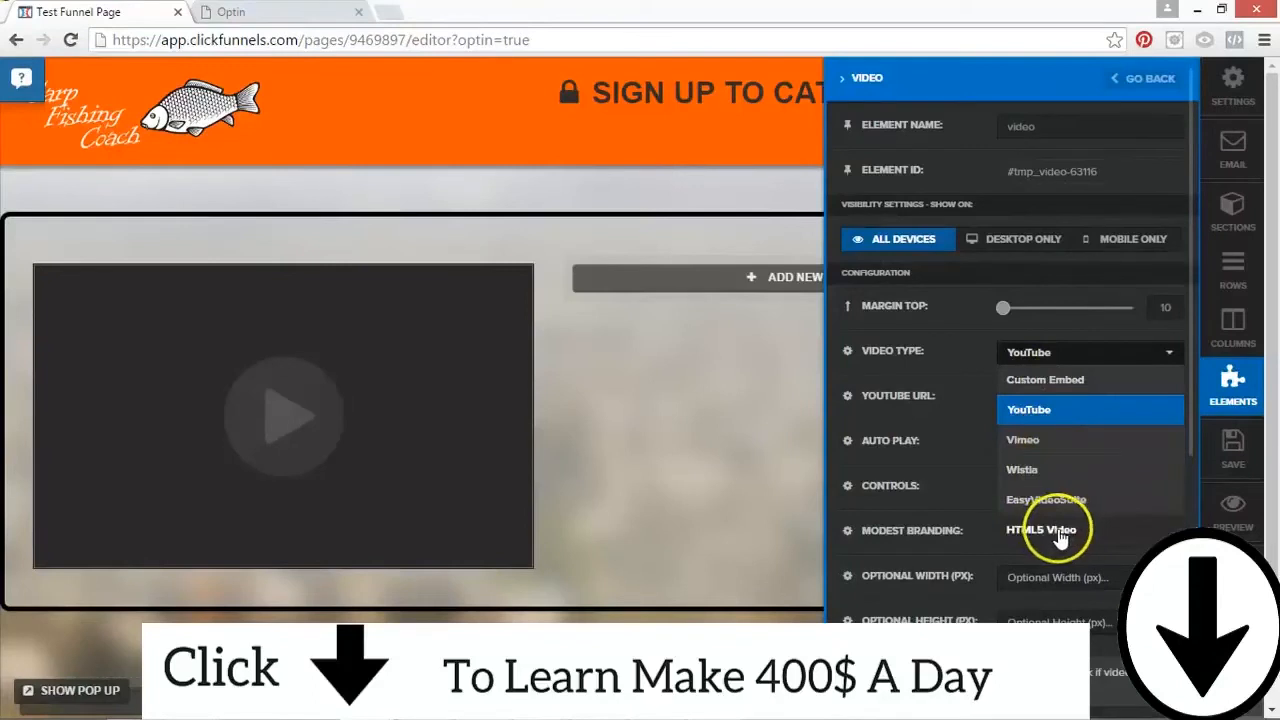
left_click(1045, 410)
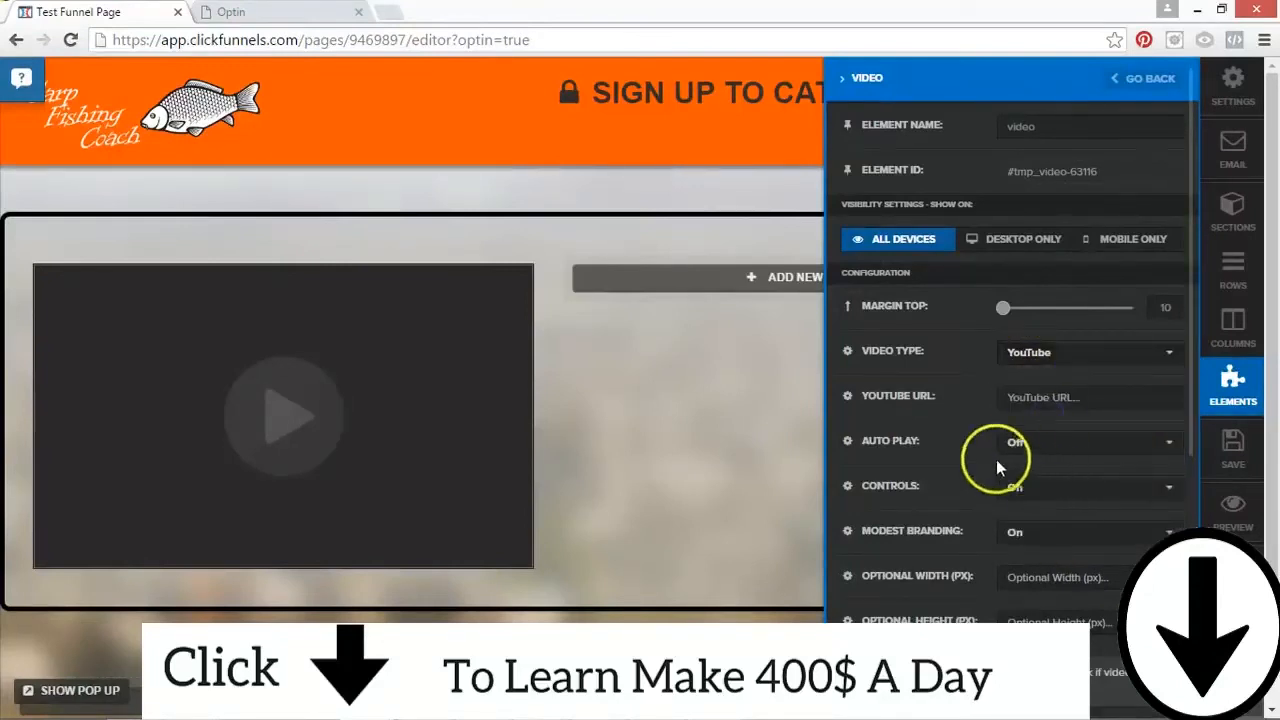
left_click(1018, 448)
left_click(1019, 494)
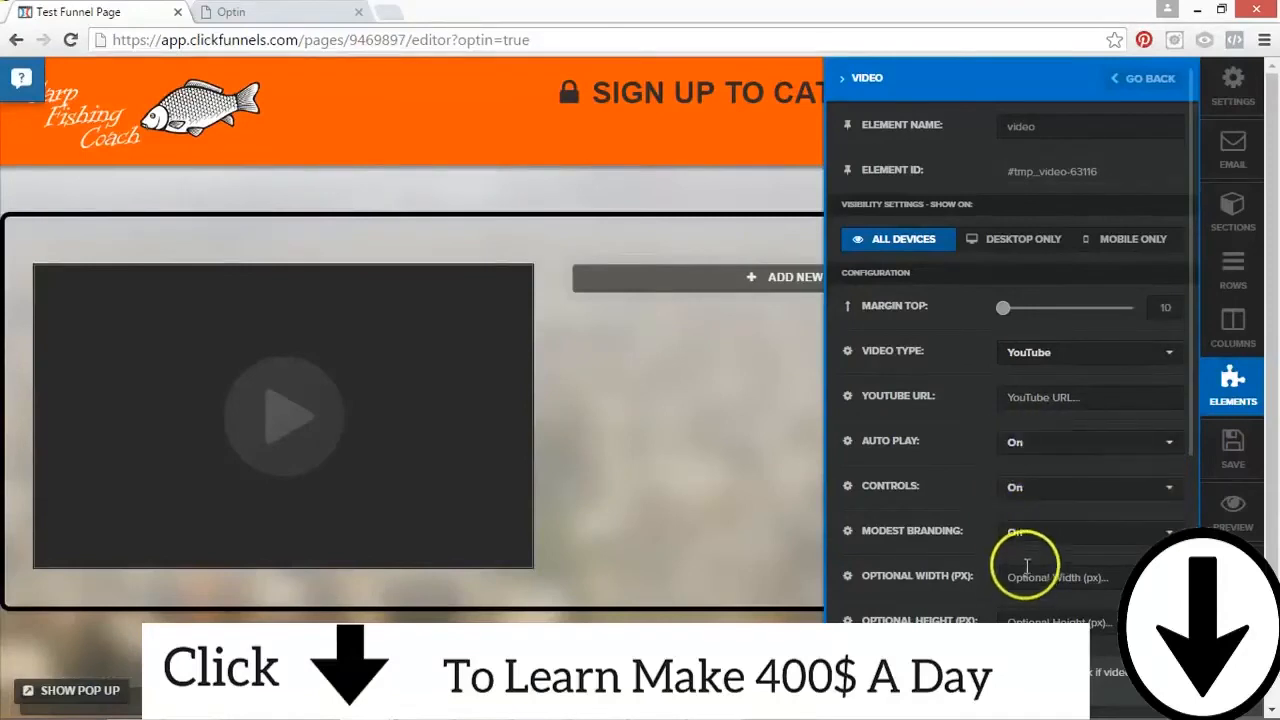
Step: Try the White, Black, Red, Simple Shadow and Blue skins on the video element
scroll(1104, 472, "down", 2)
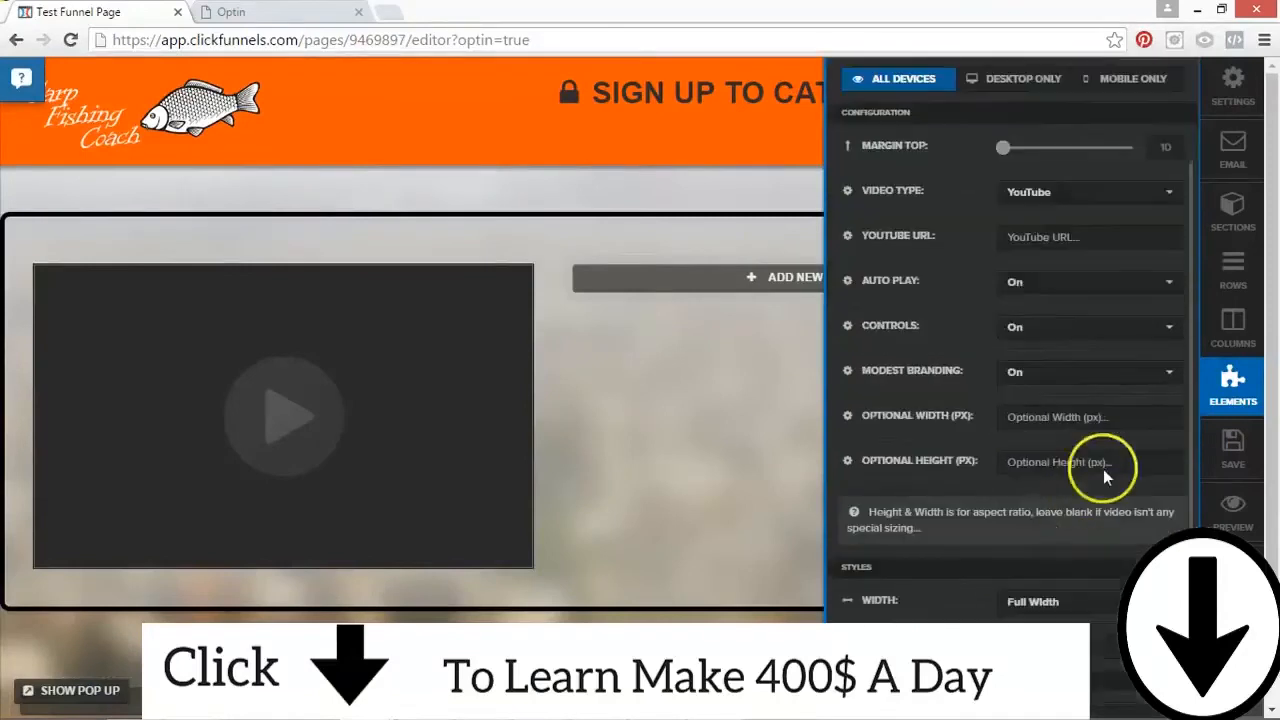
left_click(1018, 625)
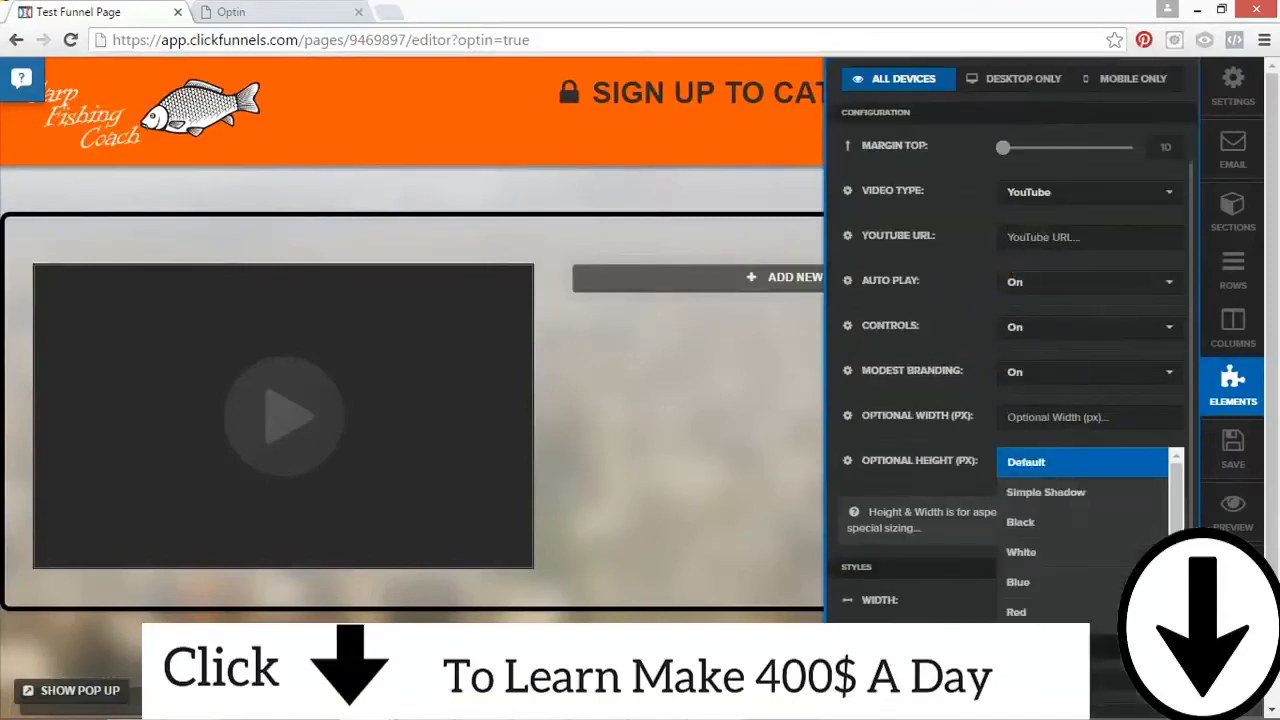
left_click(1030, 556)
left_click(1018, 625)
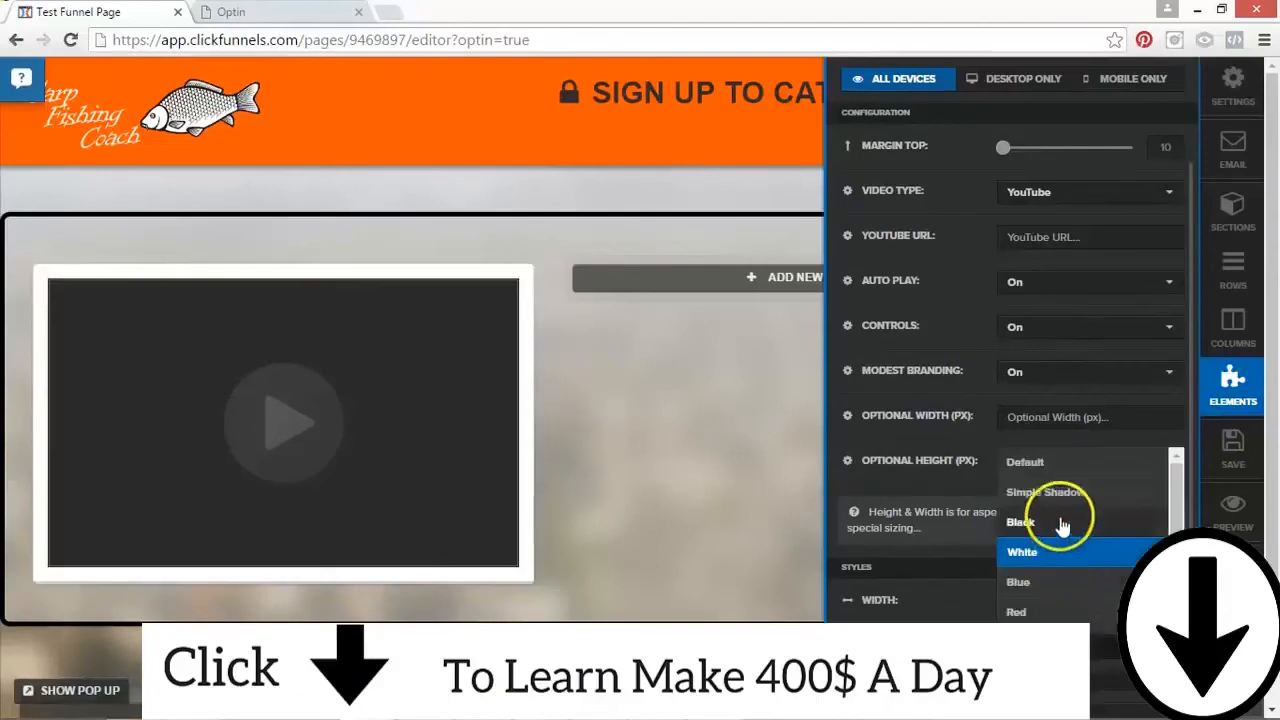
left_click(1030, 521)
left_click(1018, 625)
left_click(1045, 613)
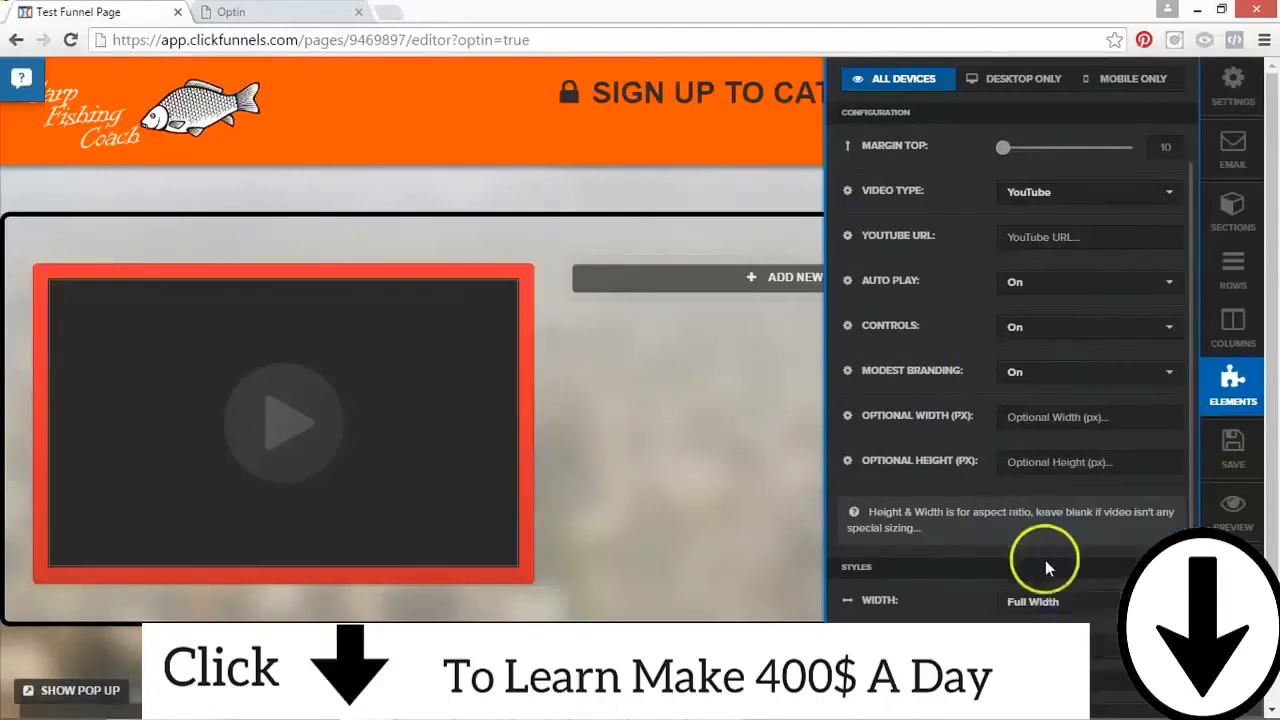
scroll(1182, 455, "down", 2)
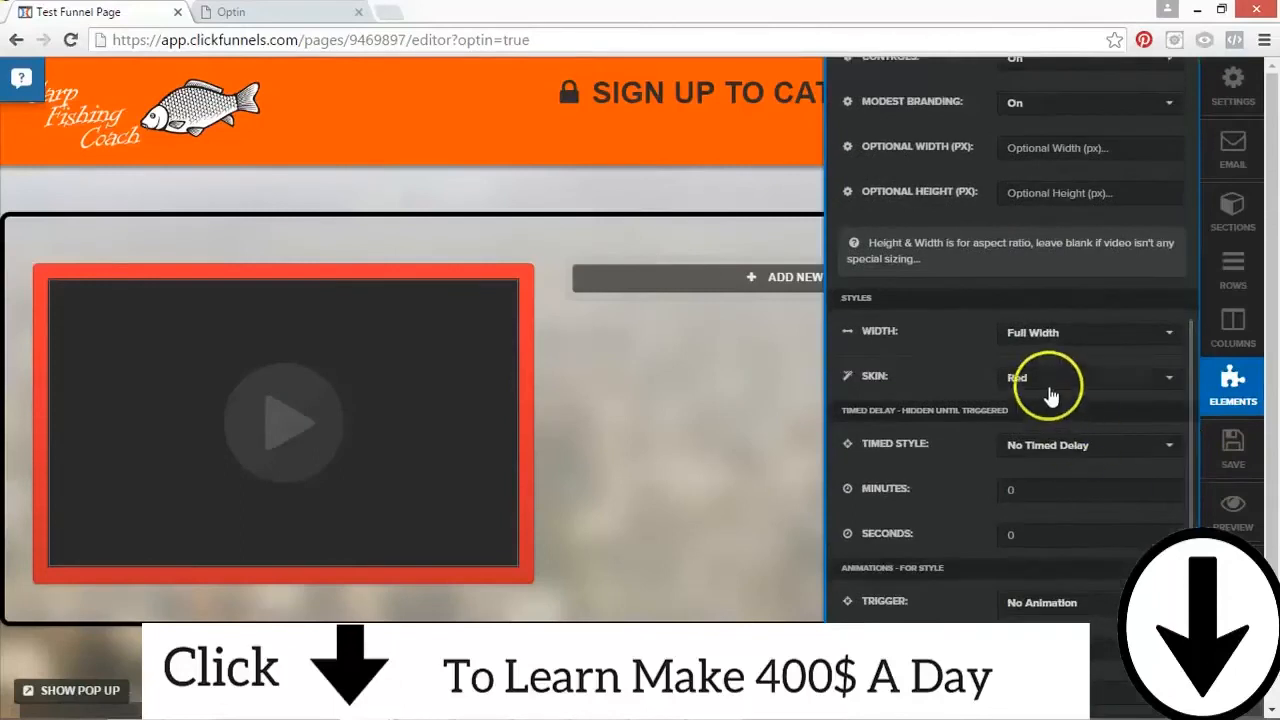
left_click(1063, 380)
left_click(1033, 416)
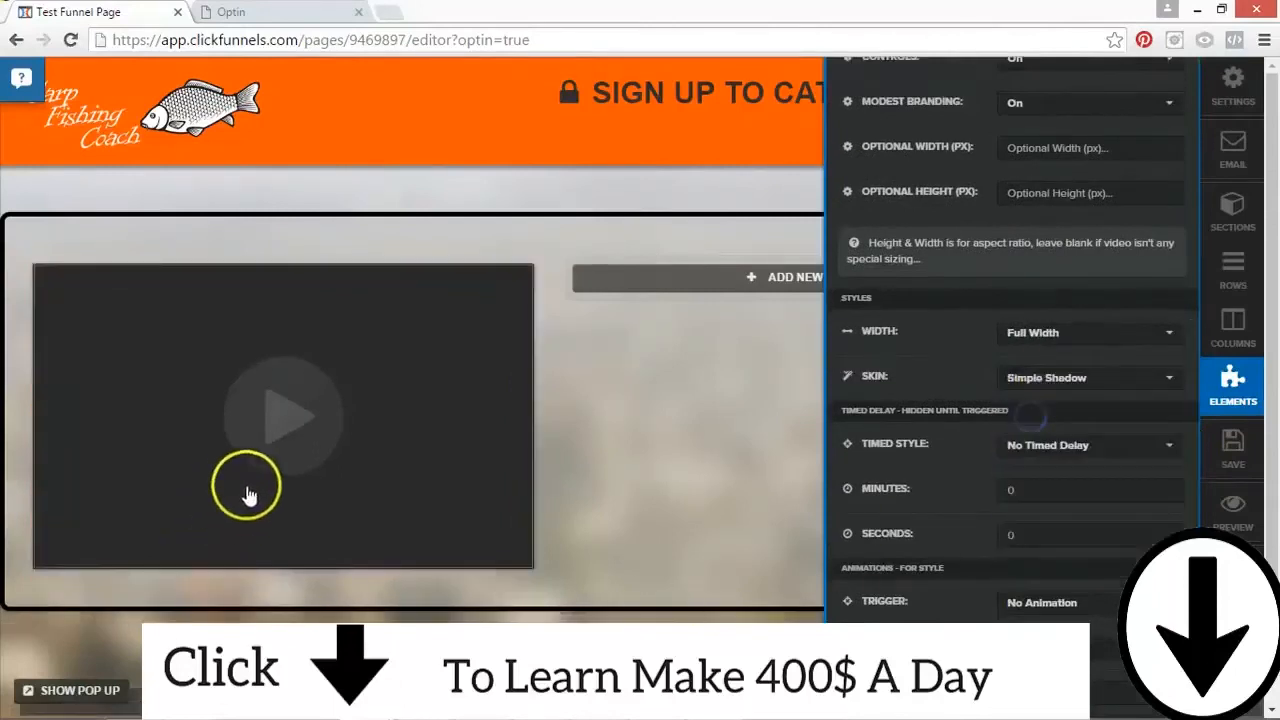
left_click(1044, 385)
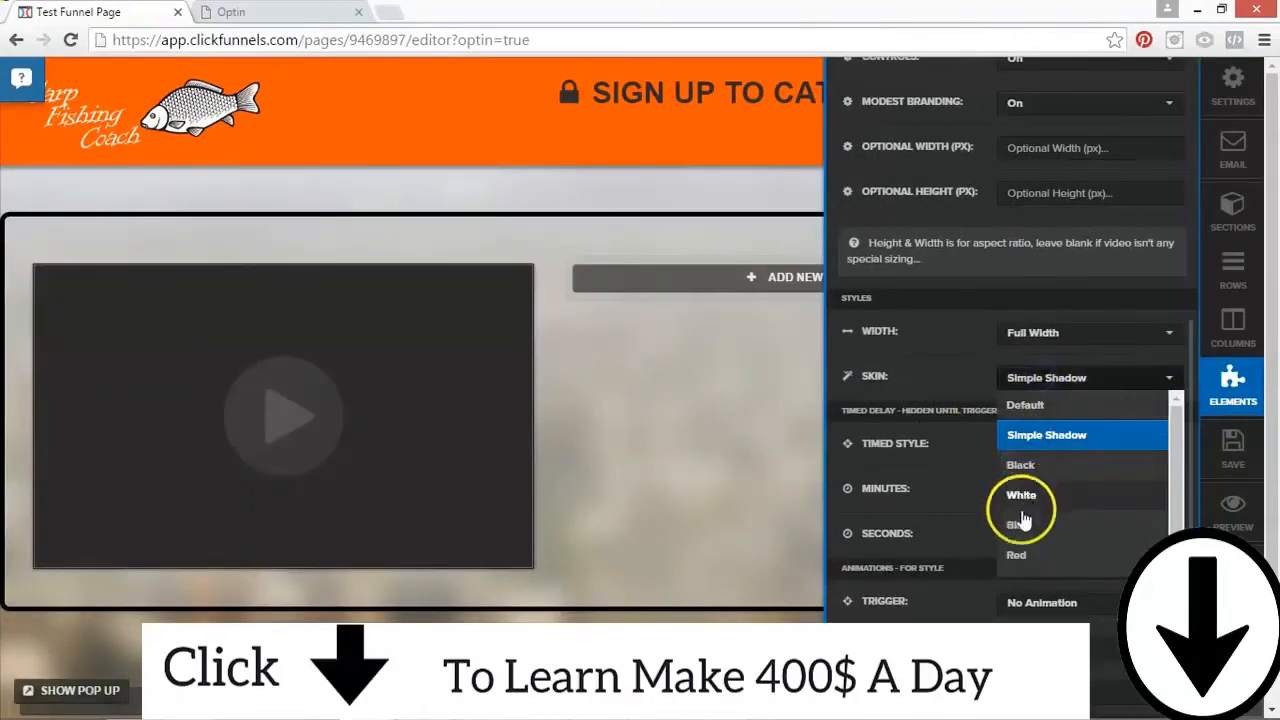
left_click(1018, 526)
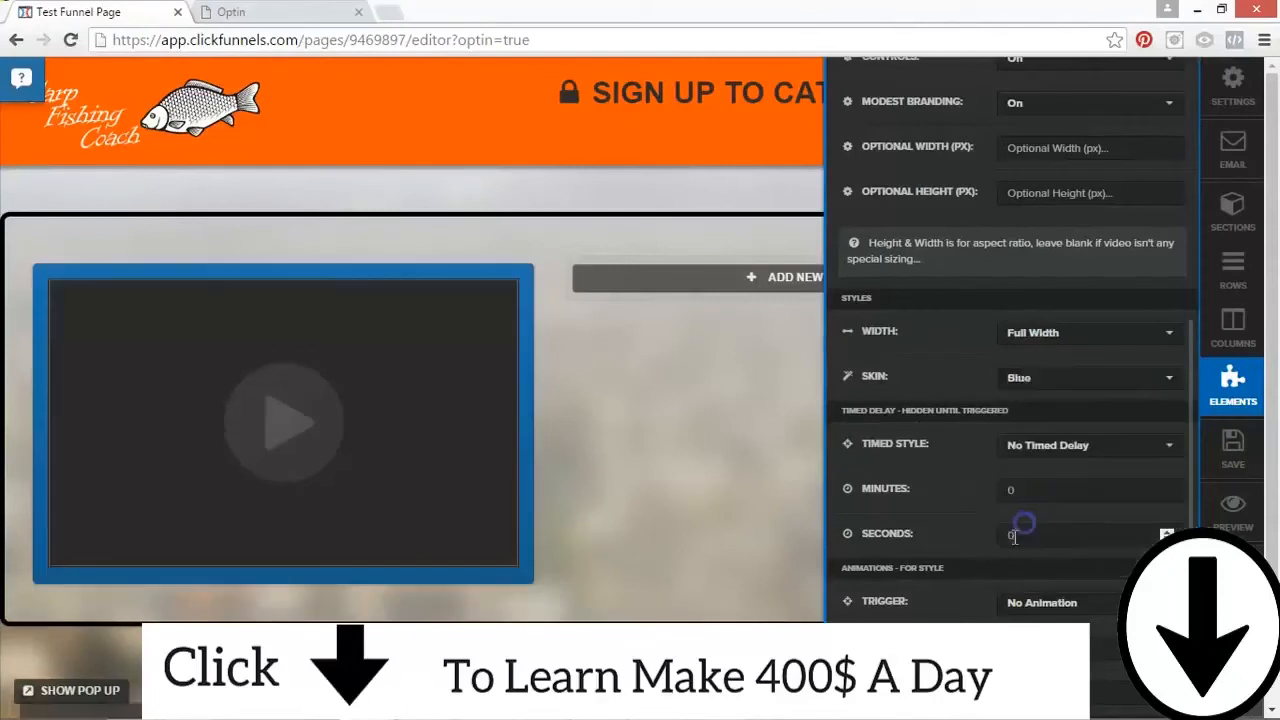
Step: Set the video's skin to Simple Shadow and close its settings
left_click(1044, 380)
left_click(1035, 434)
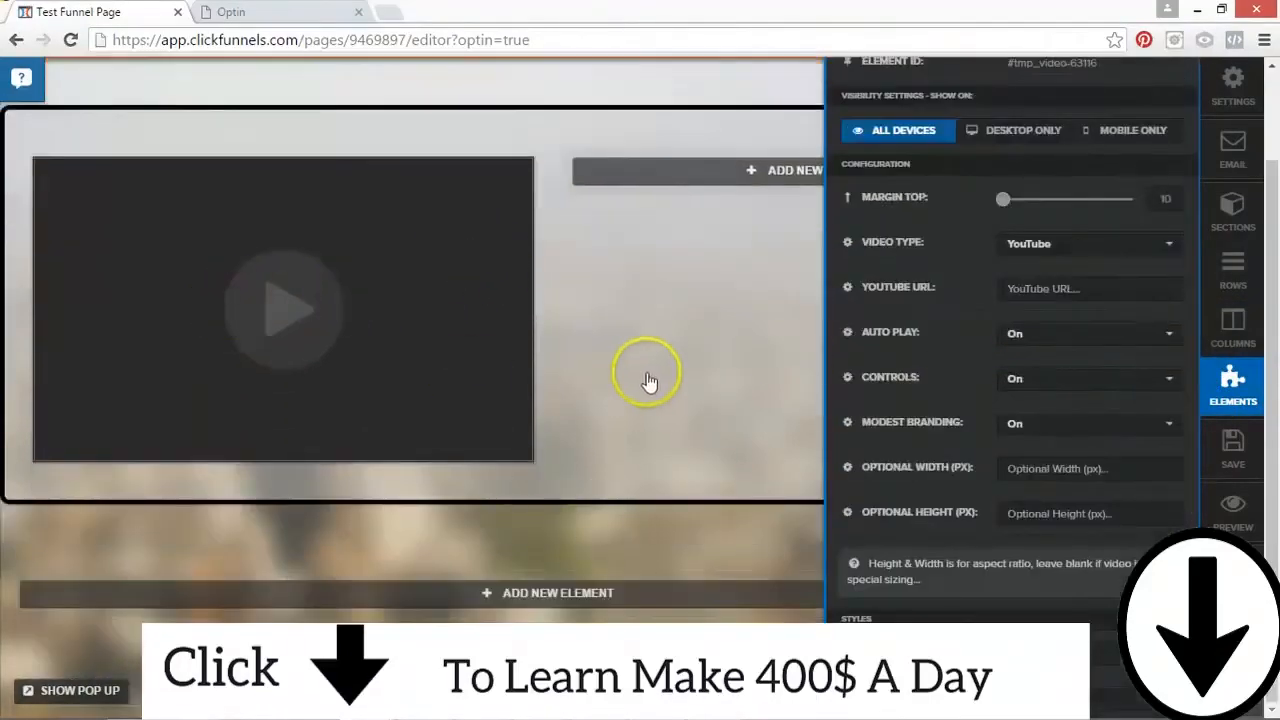
left_click(648, 375)
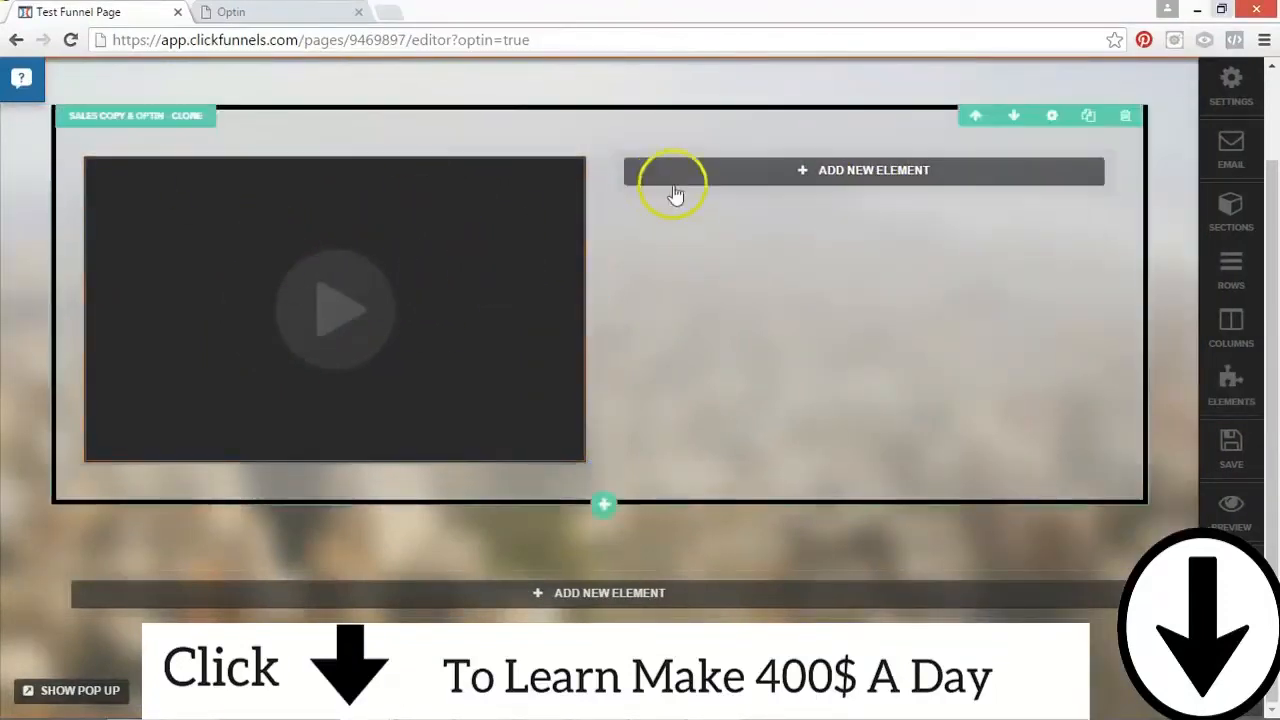
Step: Add a Headline / Text element to the column beside the video with the text "SIGN UP HERE!"
left_click(730, 178)
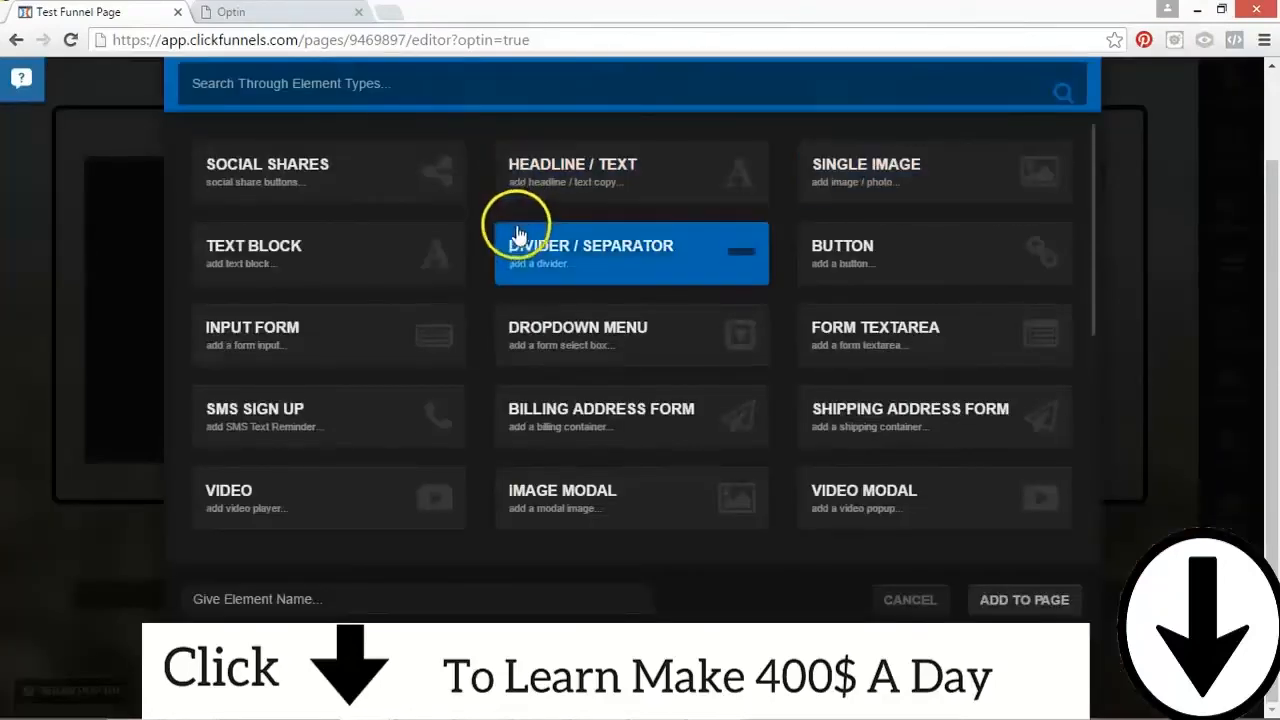
left_click(630, 195)
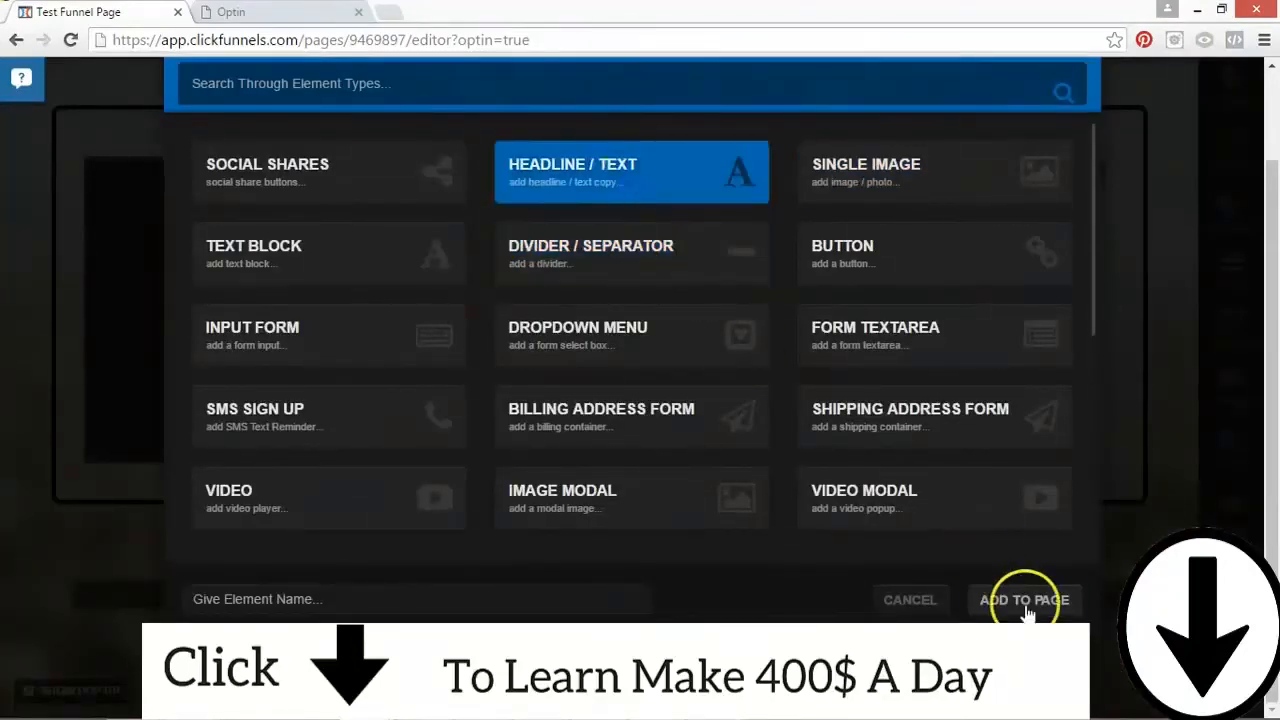
left_click(1023, 602)
left_click(918, 173)
key("ctrl+a")
type("SIGN UP HERE!")
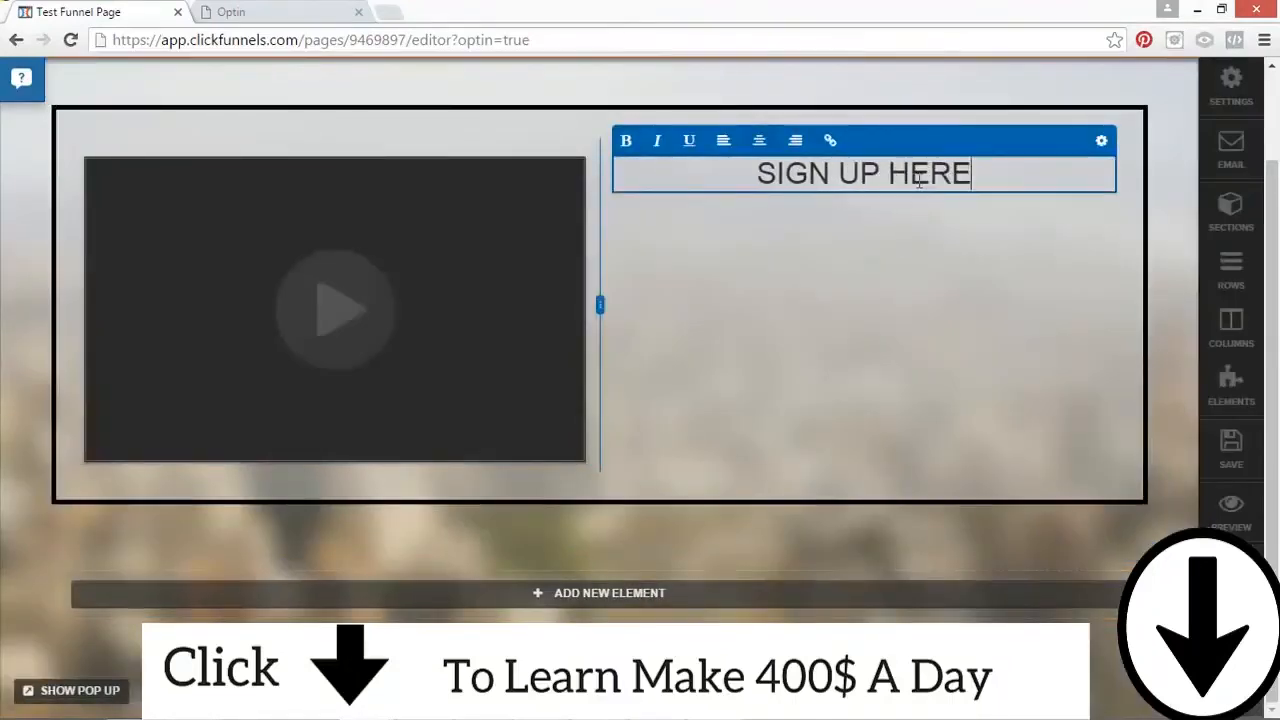
left_click(966, 222)
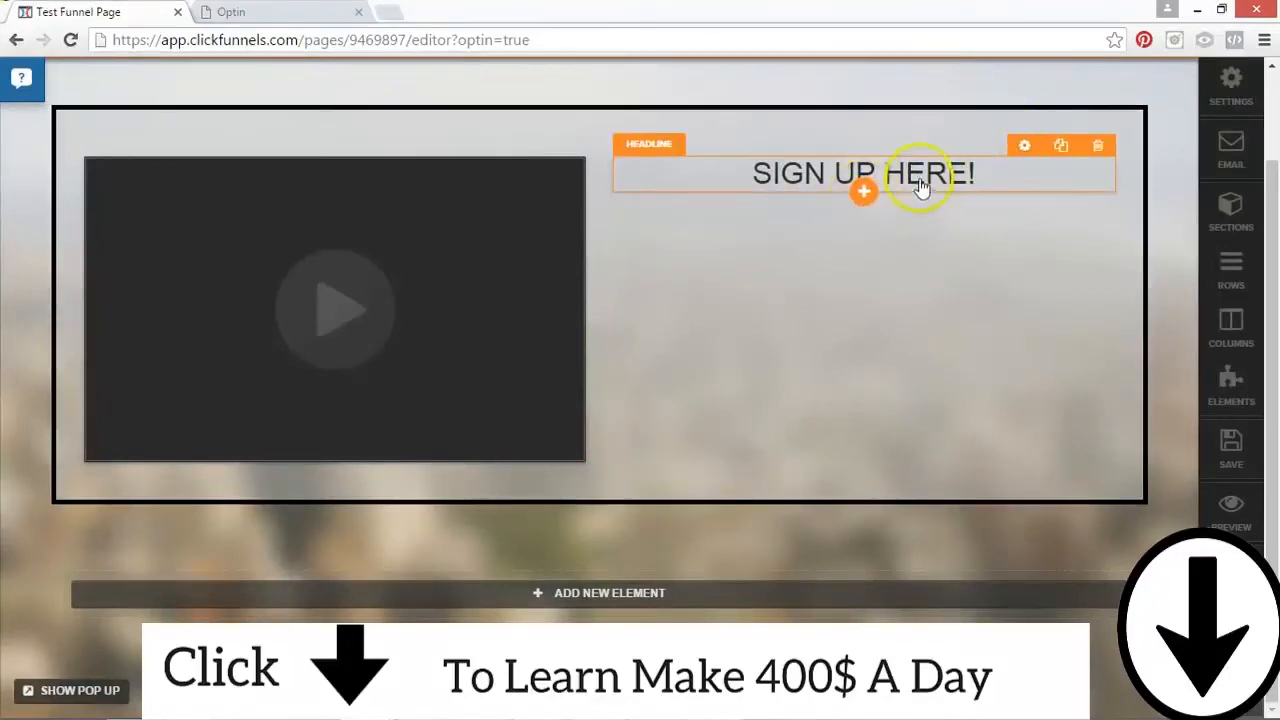
Step: Add a Text Block element directly below the "SIGN UP HERE!" headline
left_click(865, 194)
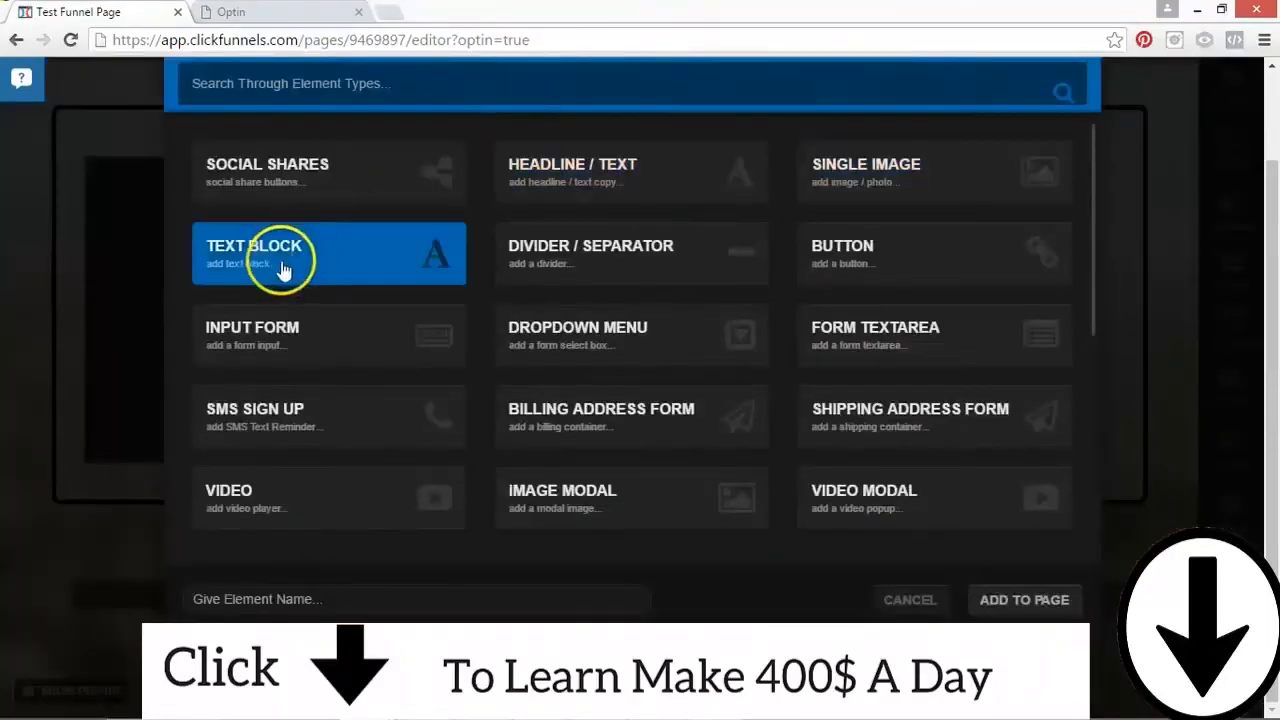
left_click(288, 303)
left_click(290, 268)
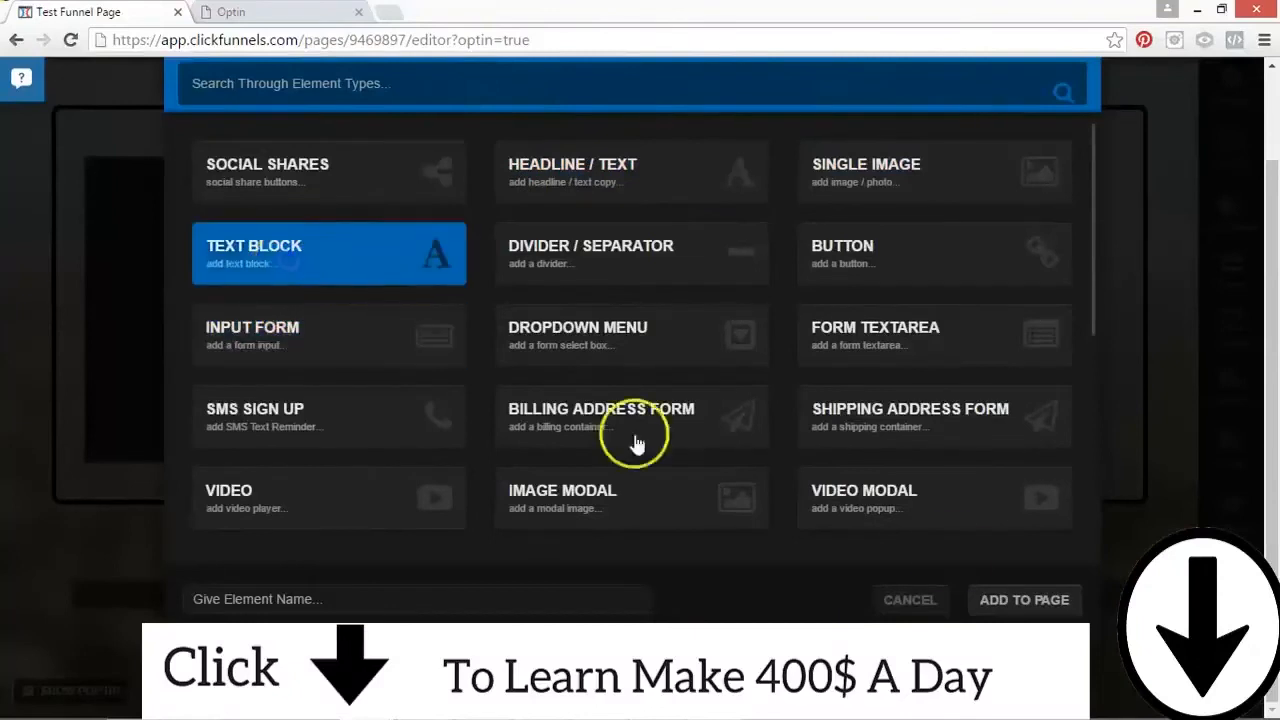
left_click(1010, 600)
Step: Replace the text block's placeholder copy with "Sign Up And Catch More Fish! 100% Free." and center the text
left_click(903, 222)
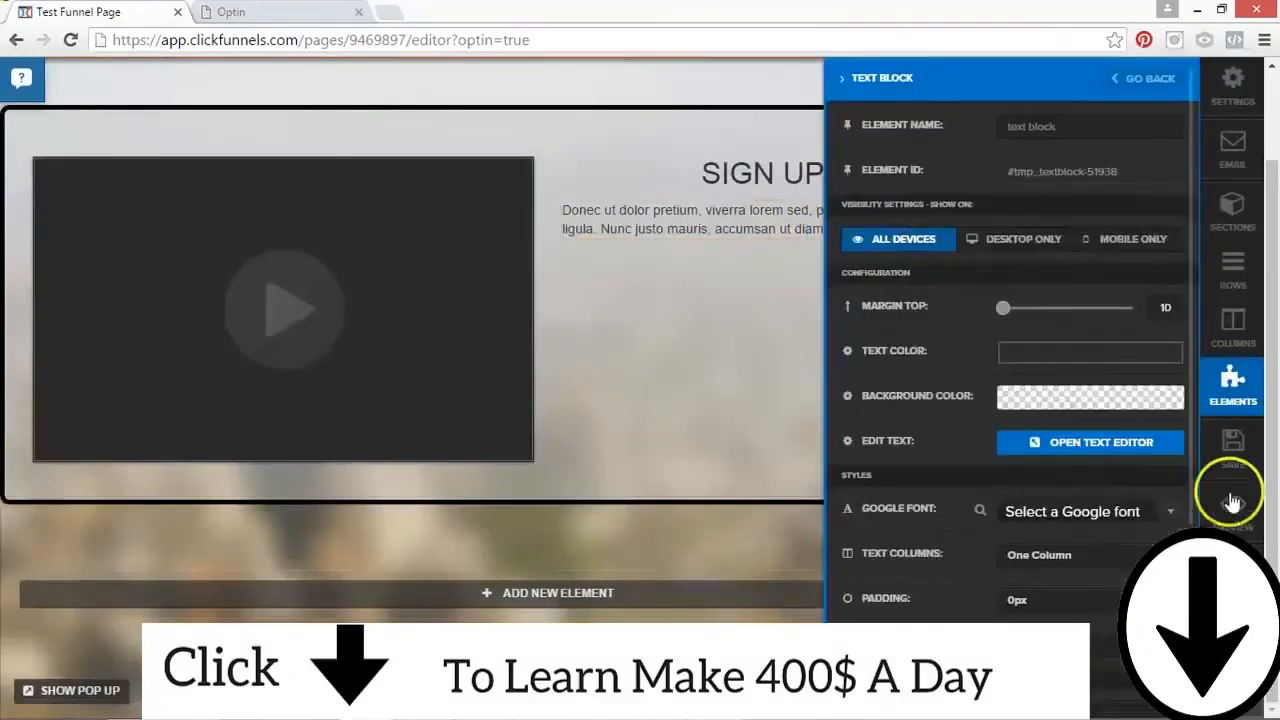
left_click(1063, 442)
left_click(681, 205)
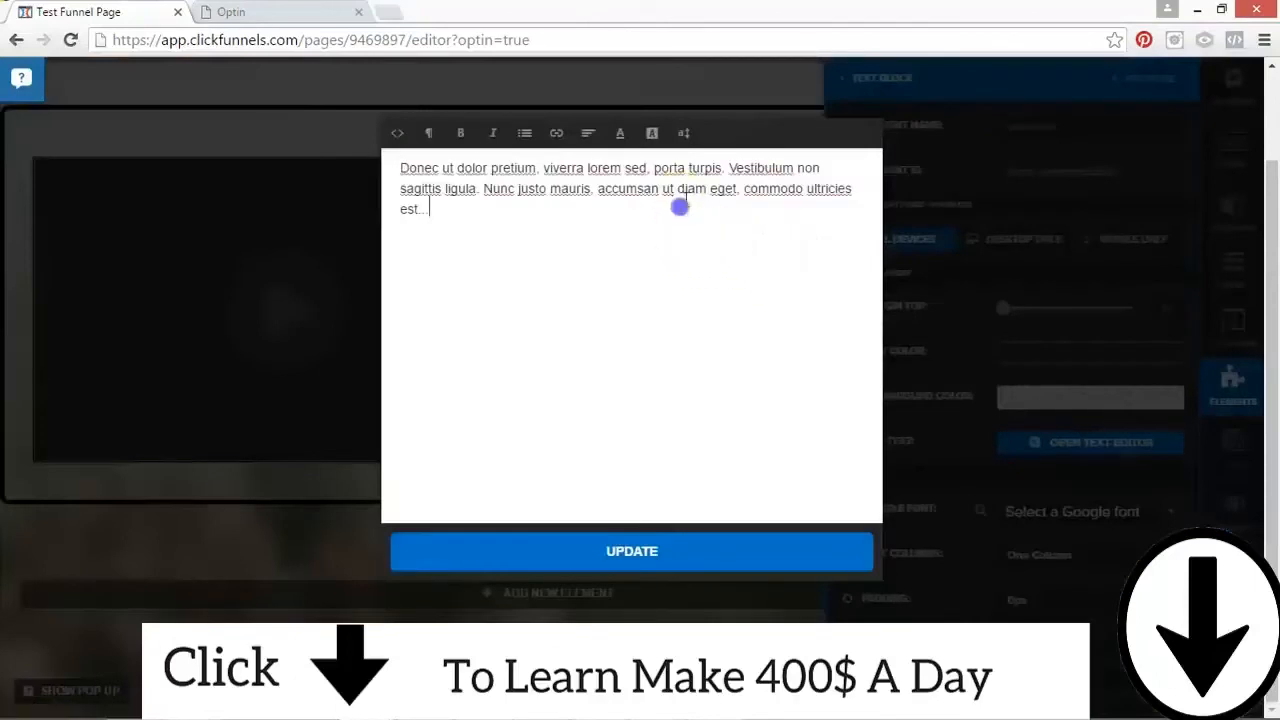
key("ctrl+a")
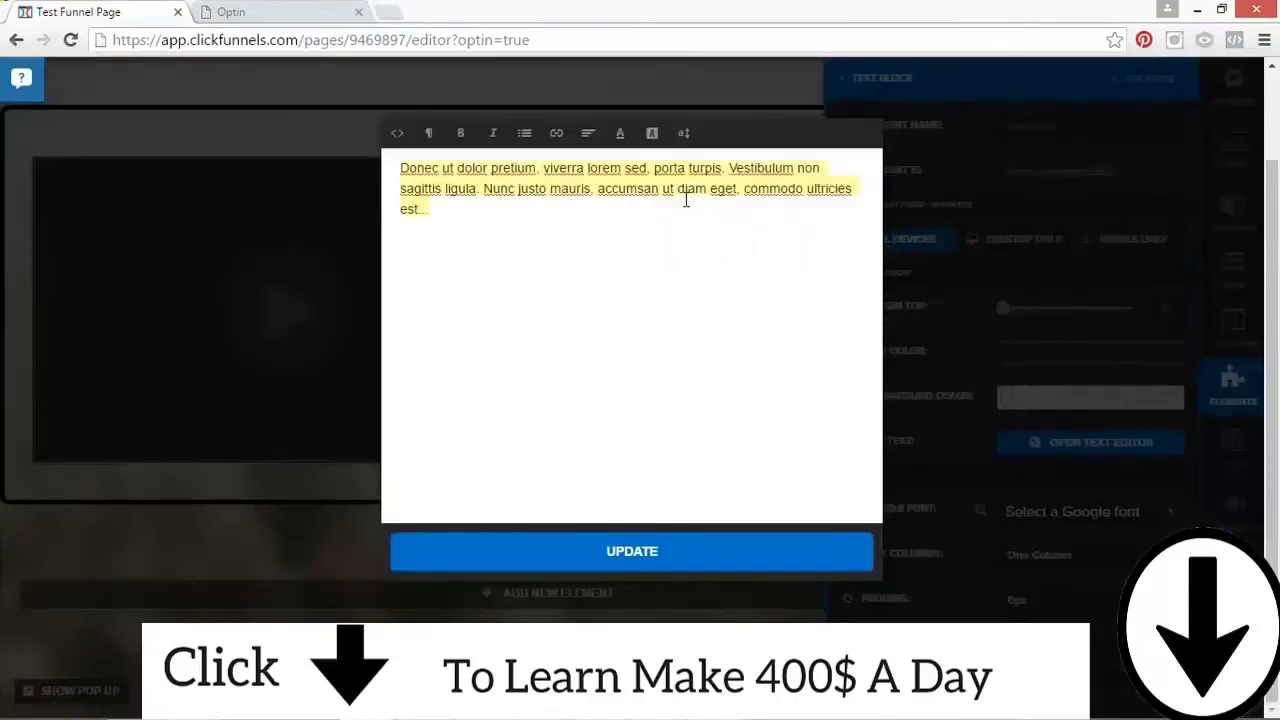
type("S")
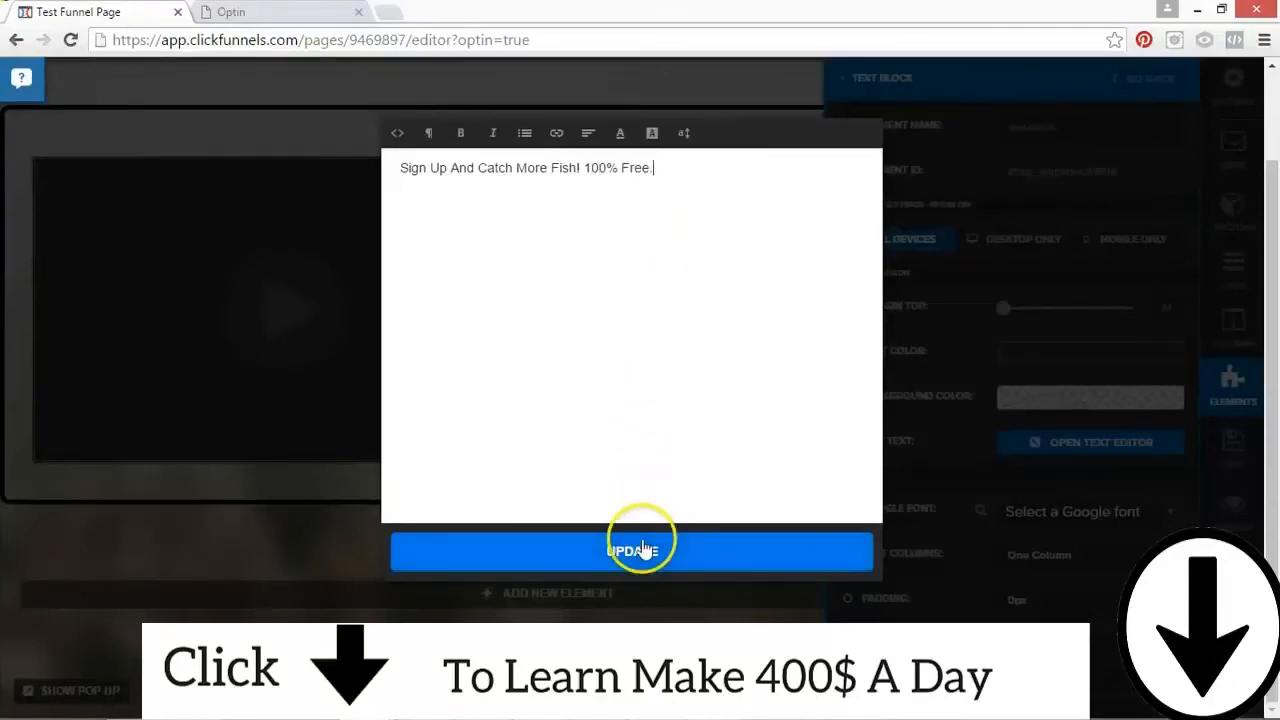
left_click(590, 137)
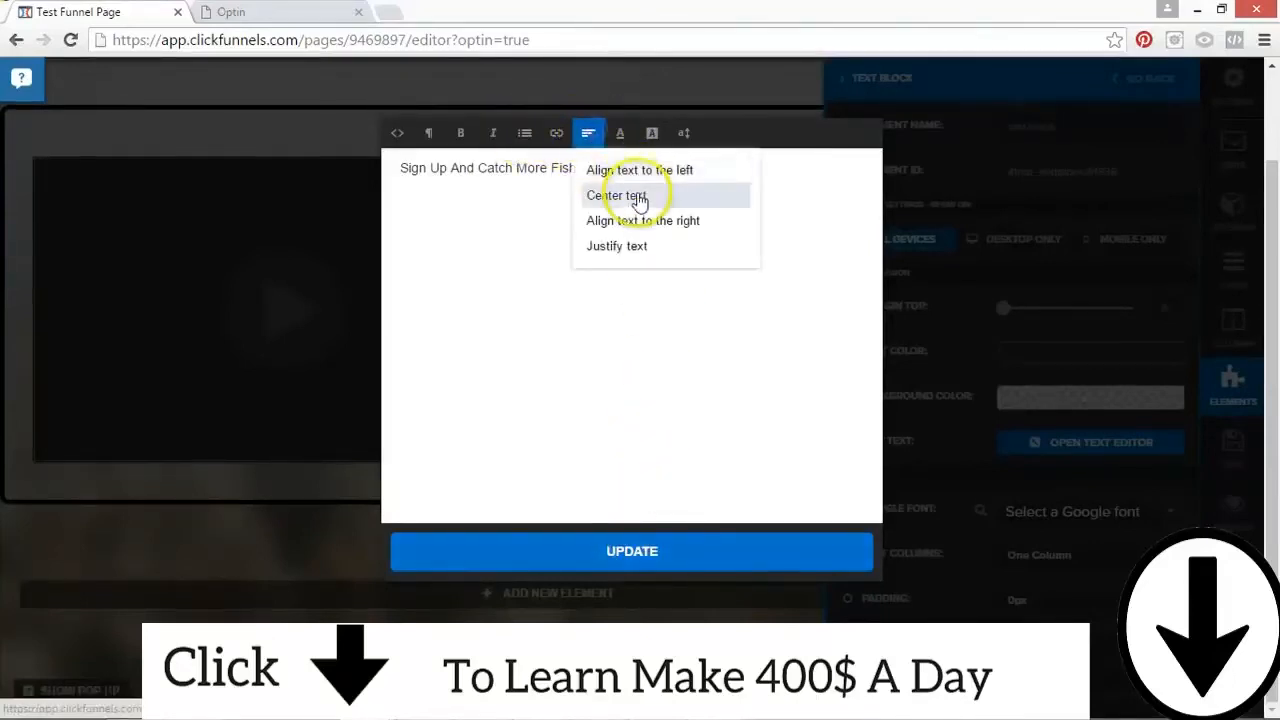
left_click(637, 194)
left_click(690, 551)
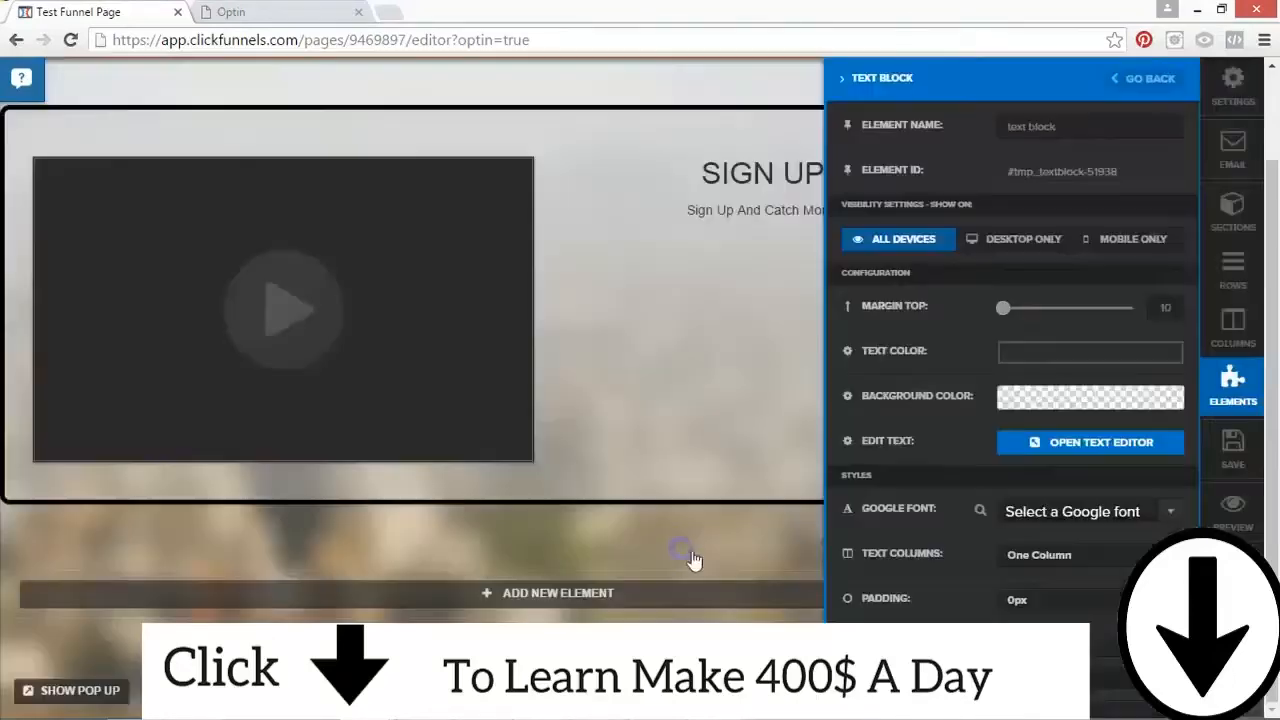
left_click(729, 309)
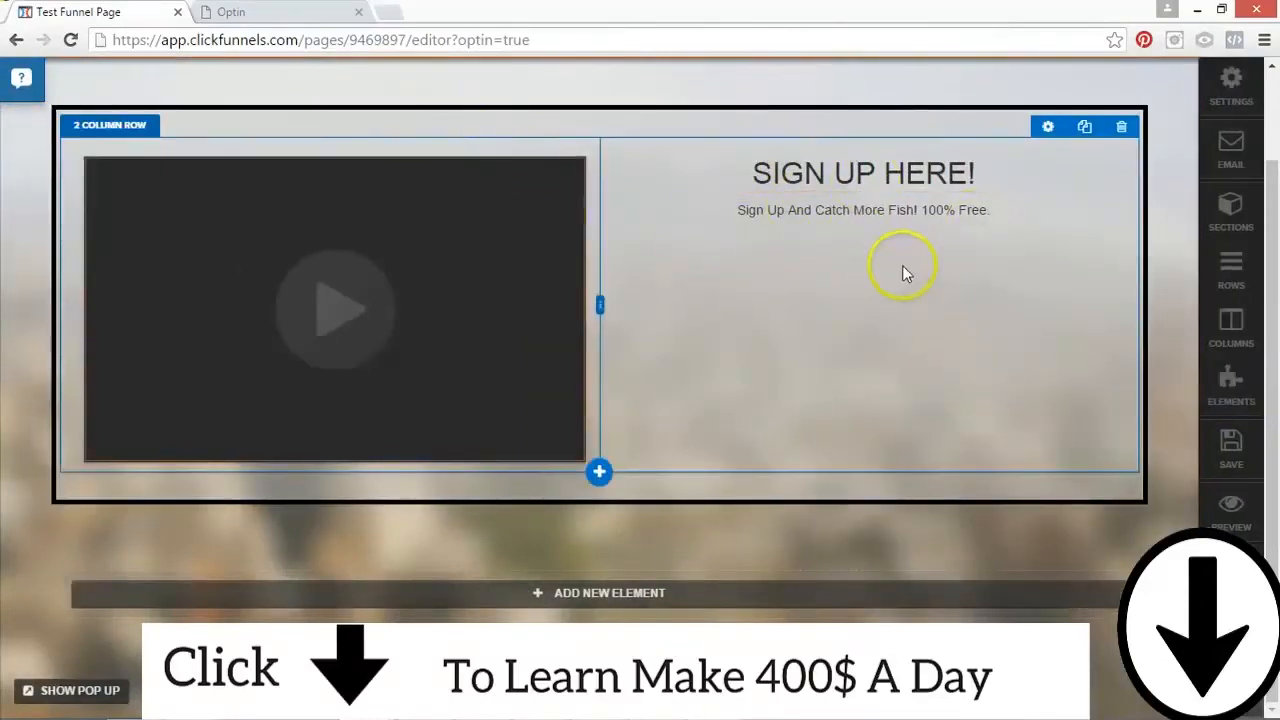
Step: Add an Input Form element below the text block with a top margin of 16 and input type First Name
left_click(862, 235)
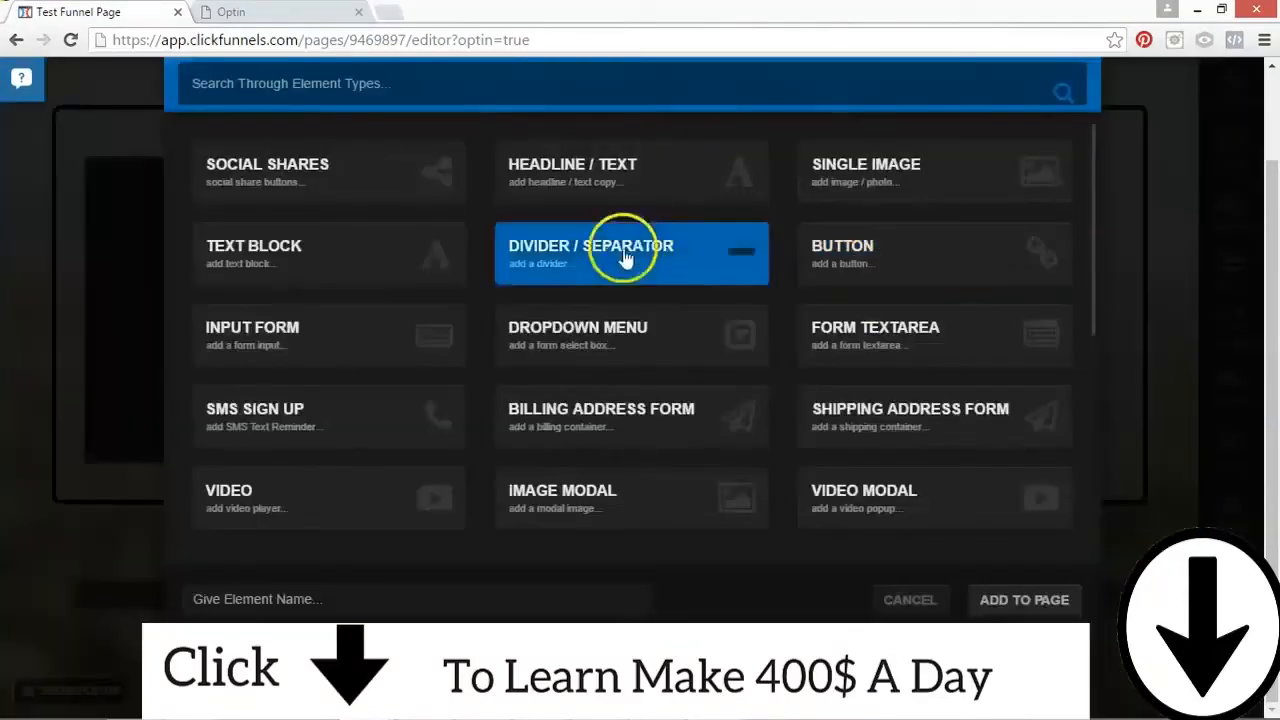
left_click(1024, 599)
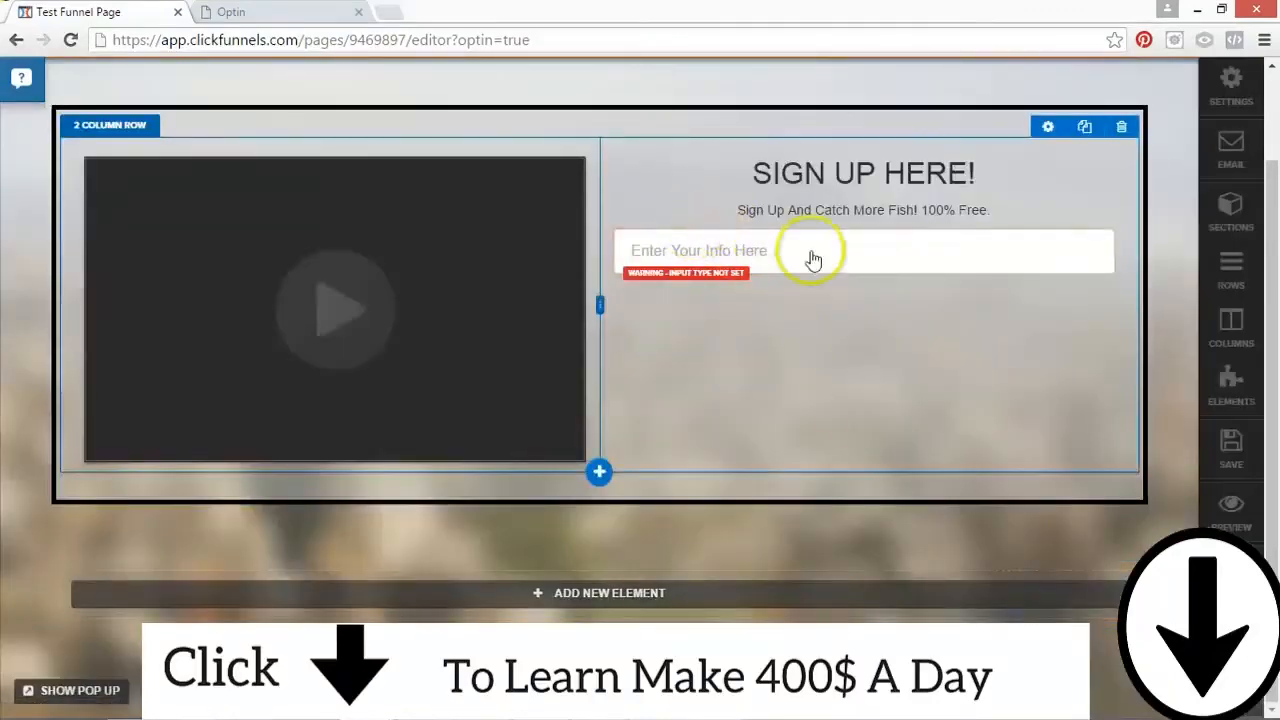
left_click(868, 247)
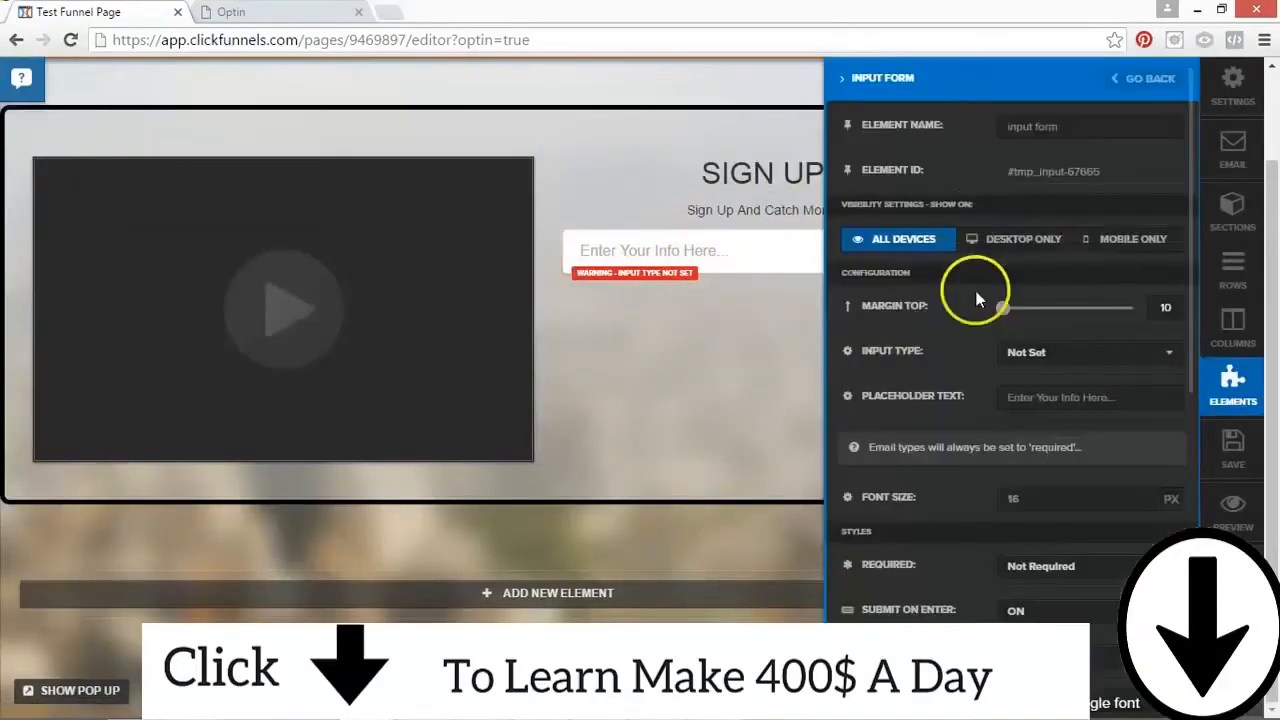
left_click(1010, 312)
left_click_drag(1010, 312, 1008, 310)
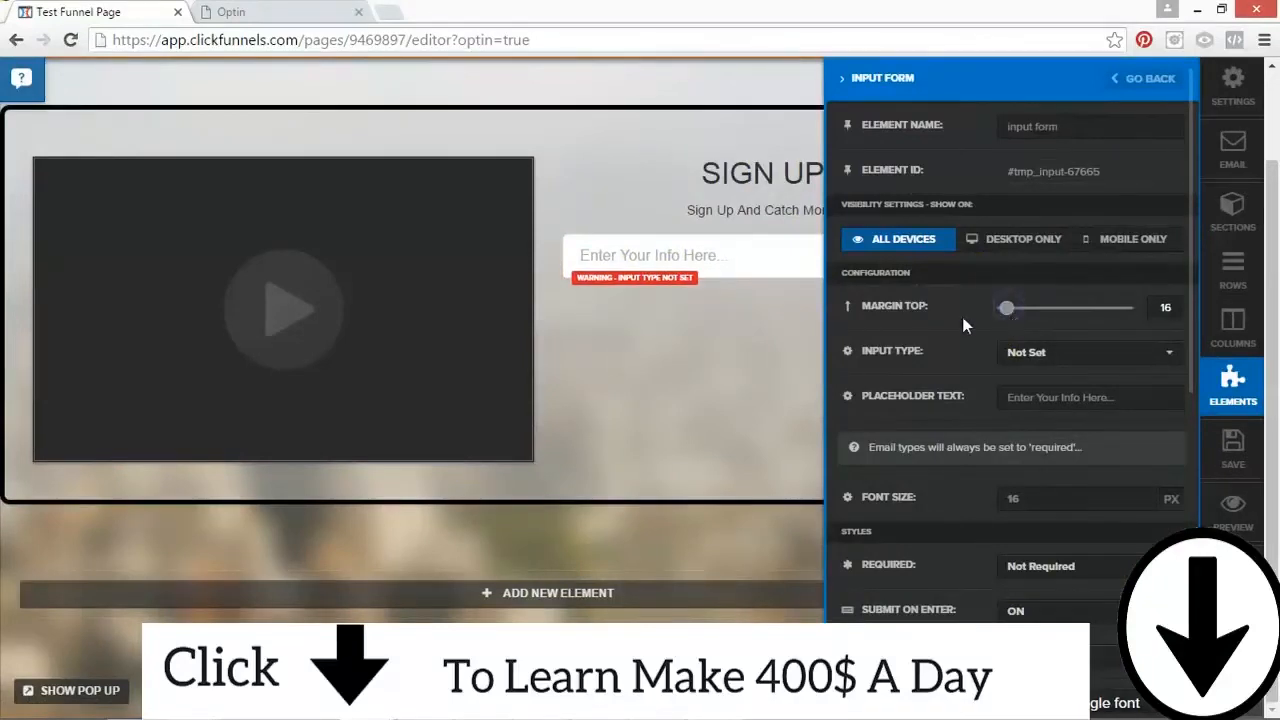
left_click(1037, 360)
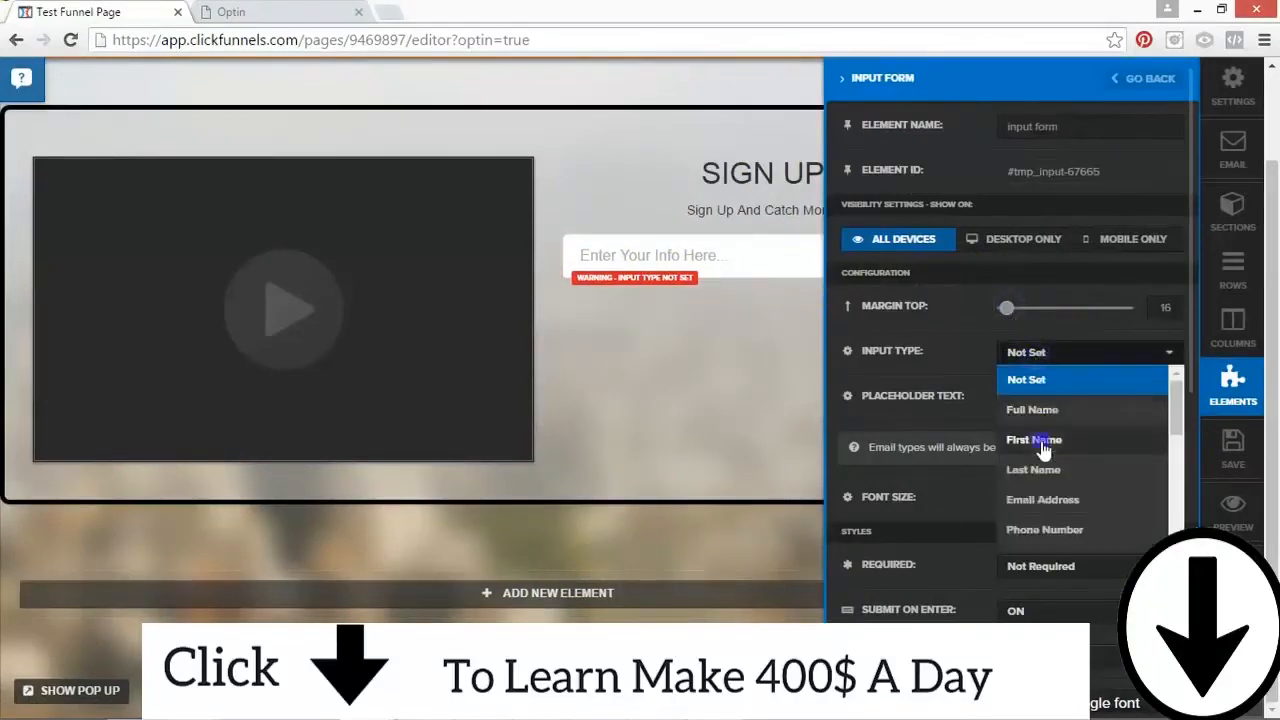
left_click(1043, 445)
Step: Set the first name field's placeholder to "Enter Your First Name Here..." and make the field required
left_click(1077, 395)
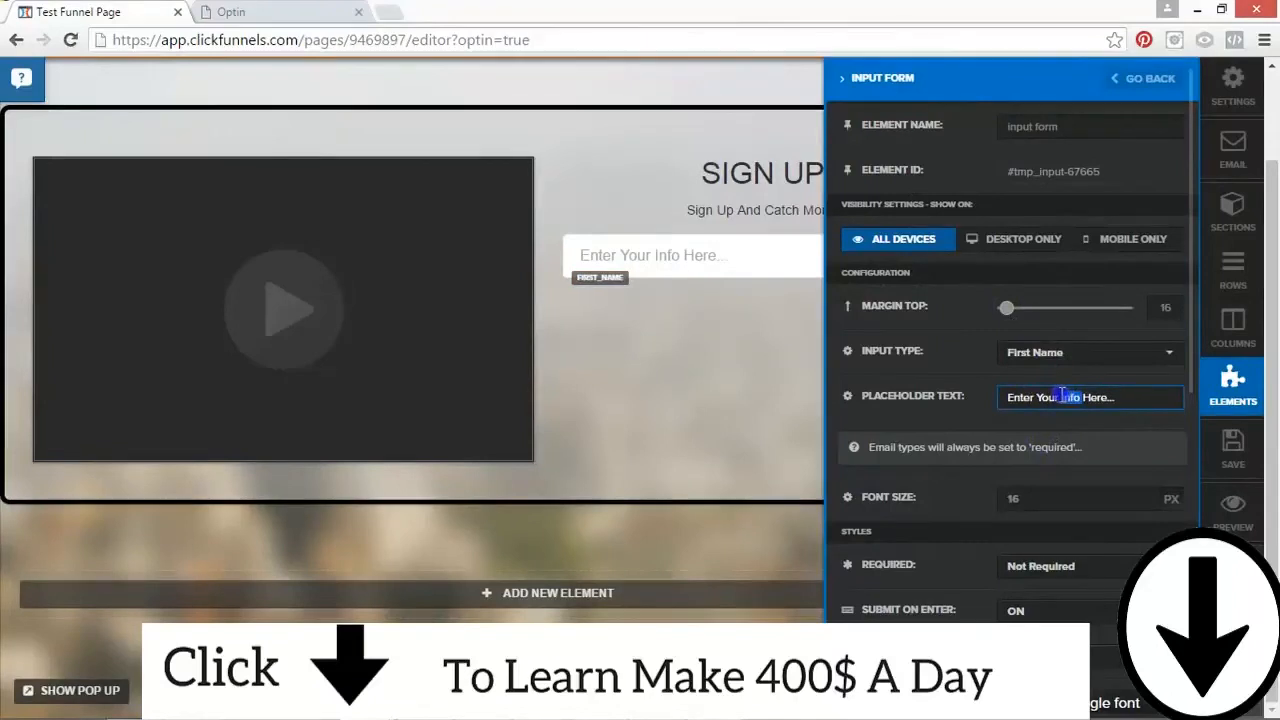
key("BackSpace")
type("First nam")
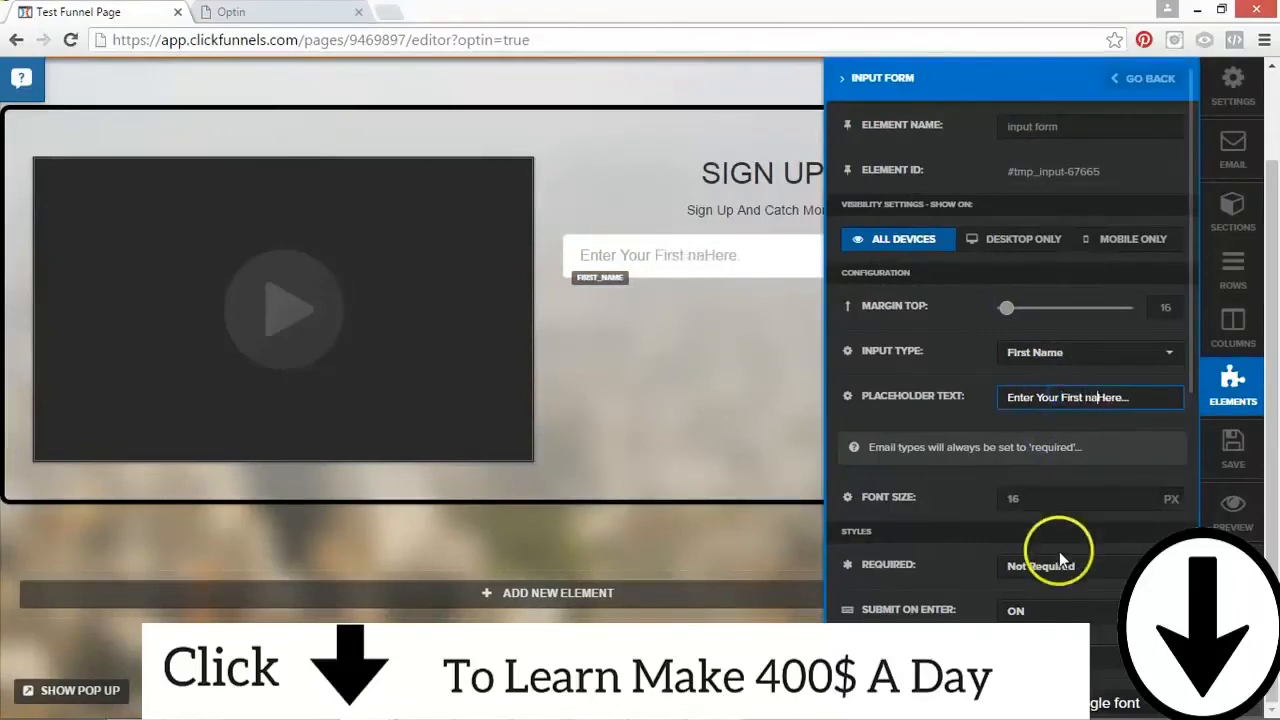
key("BackSpace")
key("BackSpace")
key("BackSpace")
type("Nme")
key("BackSpace")
key("BackSpace")
type("am,e")
key("BackSpace")
key("BackSpace")
type("e")
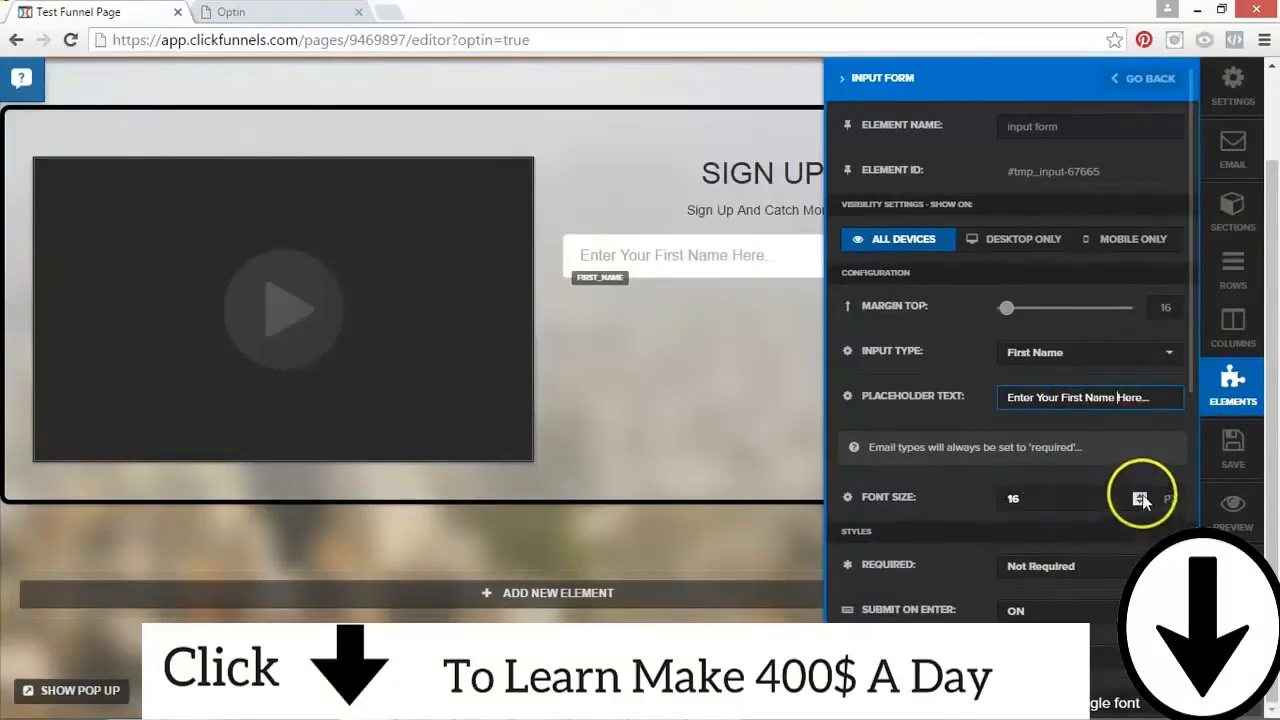
left_click(1092, 565)
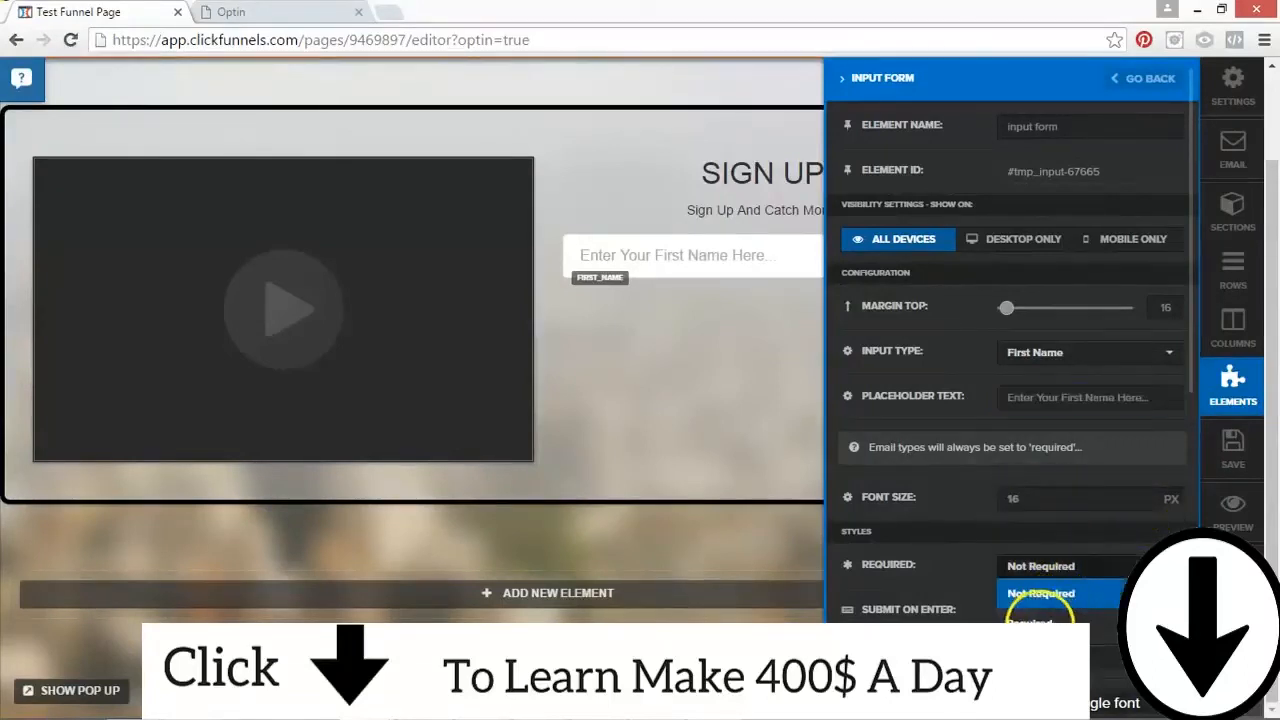
left_click(1035, 620)
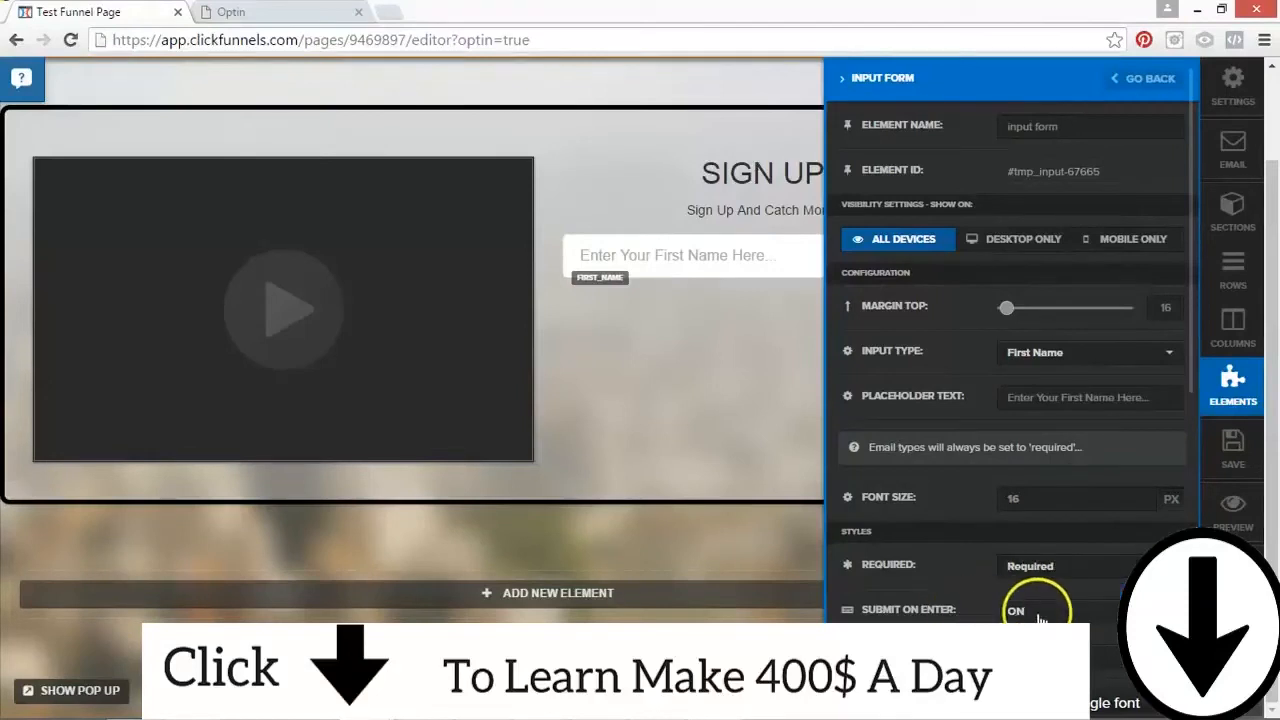
Step: Try the Underlined, Big Border and Professional styles on the first name field, then return it to Simple
scroll(1186, 437, "down", 4)
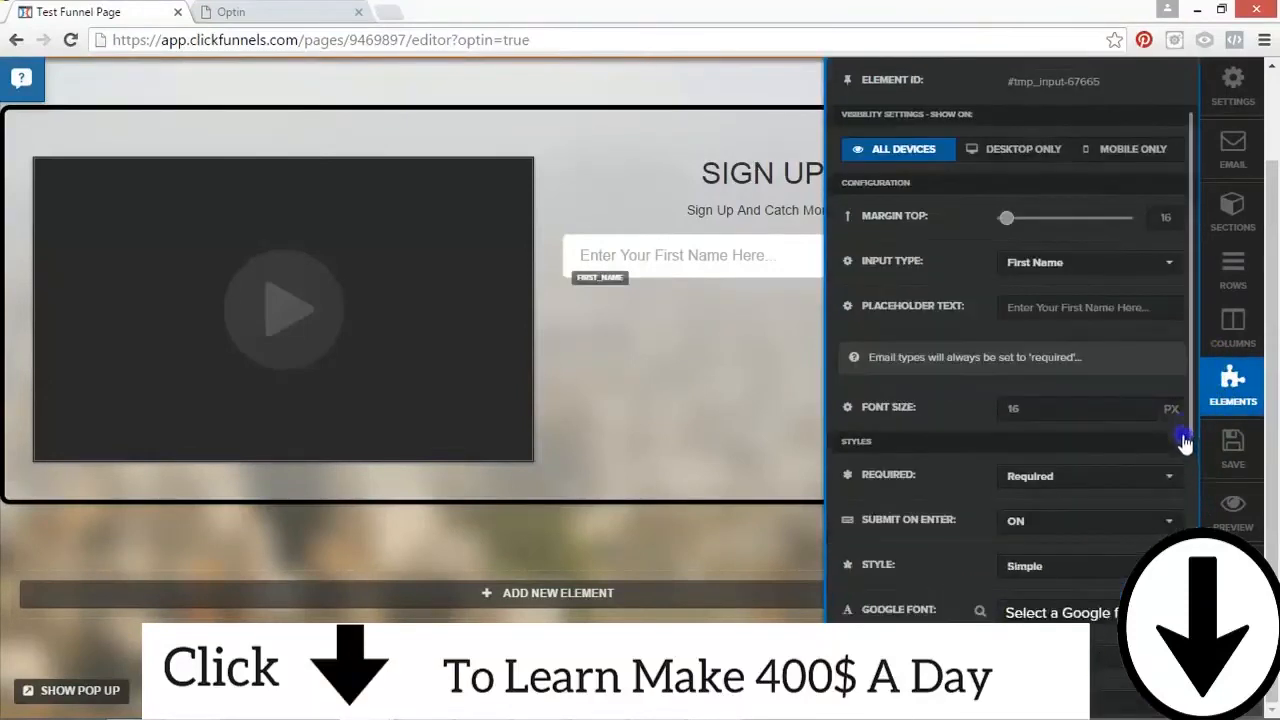
left_click(1078, 289)
left_click_drag(1181, 356, 1176, 397)
left_click(1034, 381)
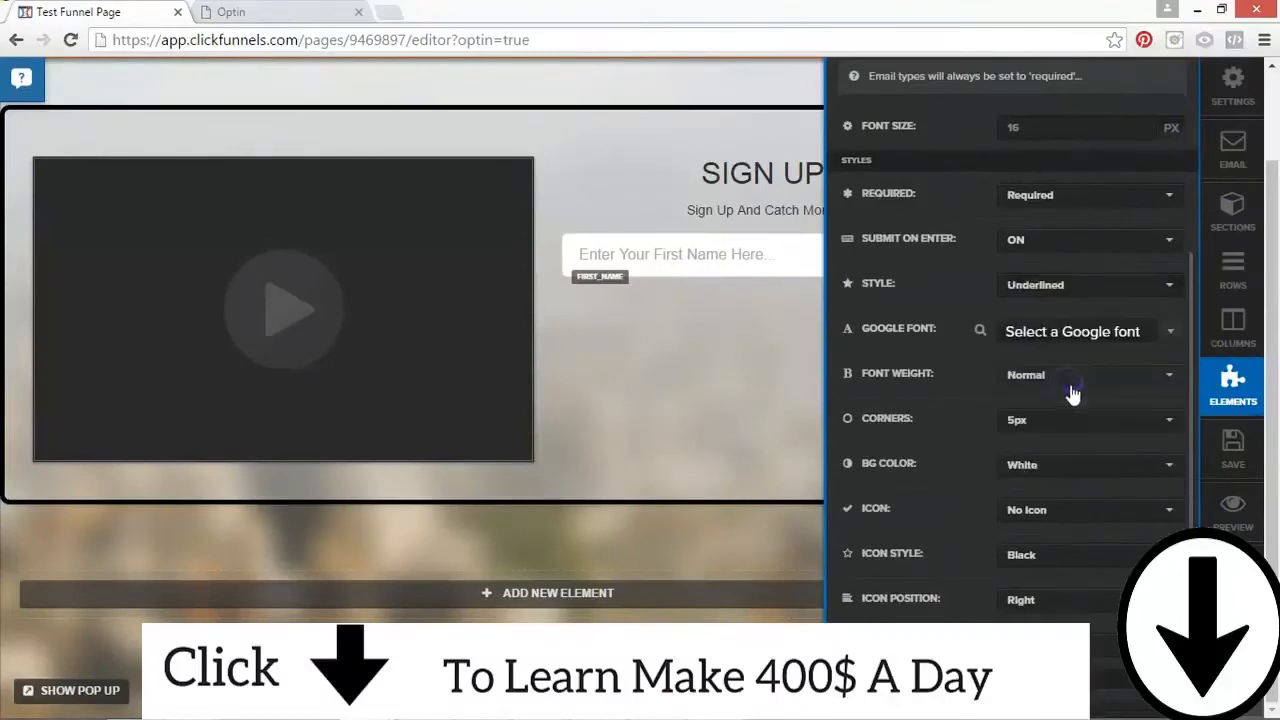
left_click(1080, 290)
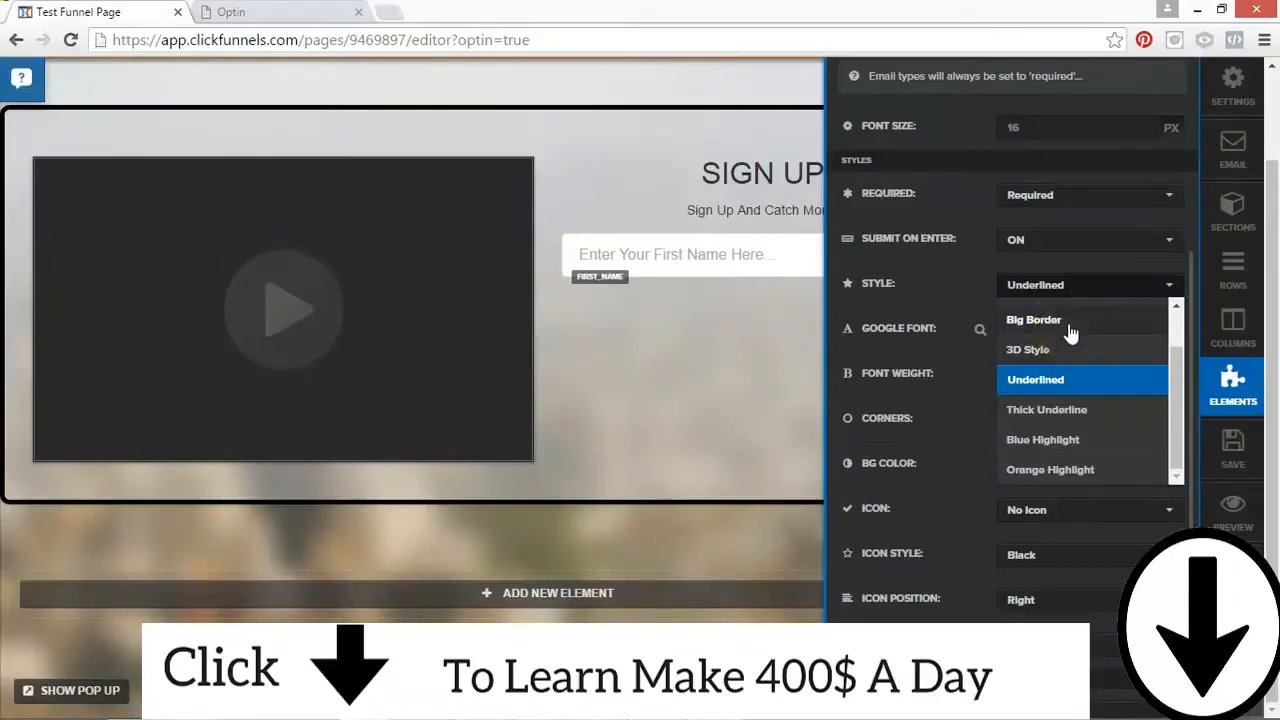
left_click(1069, 328)
left_click(1066, 286)
left_click_drag(1175, 358, 1174, 324)
left_click(1055, 342)
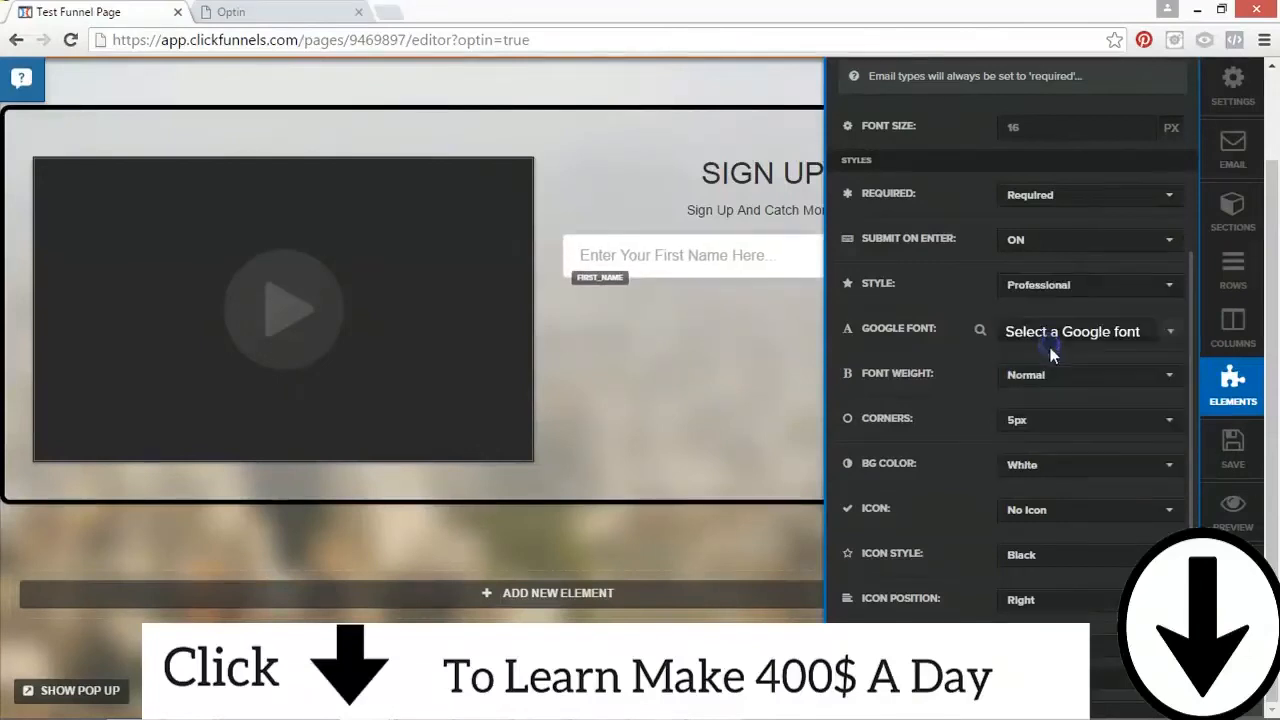
left_click(1057, 285)
left_click(1061, 312)
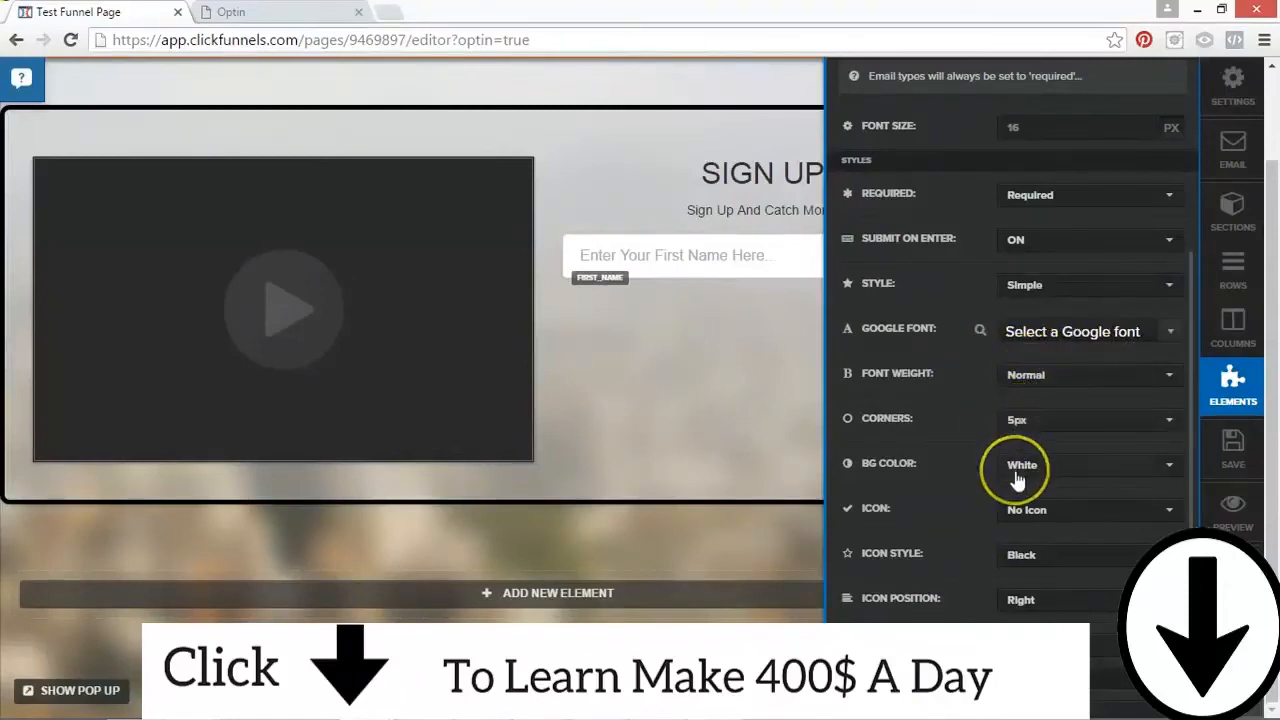
Step: Set the first name field's icon to Name Icon and close its settings
left_click(1033, 520)
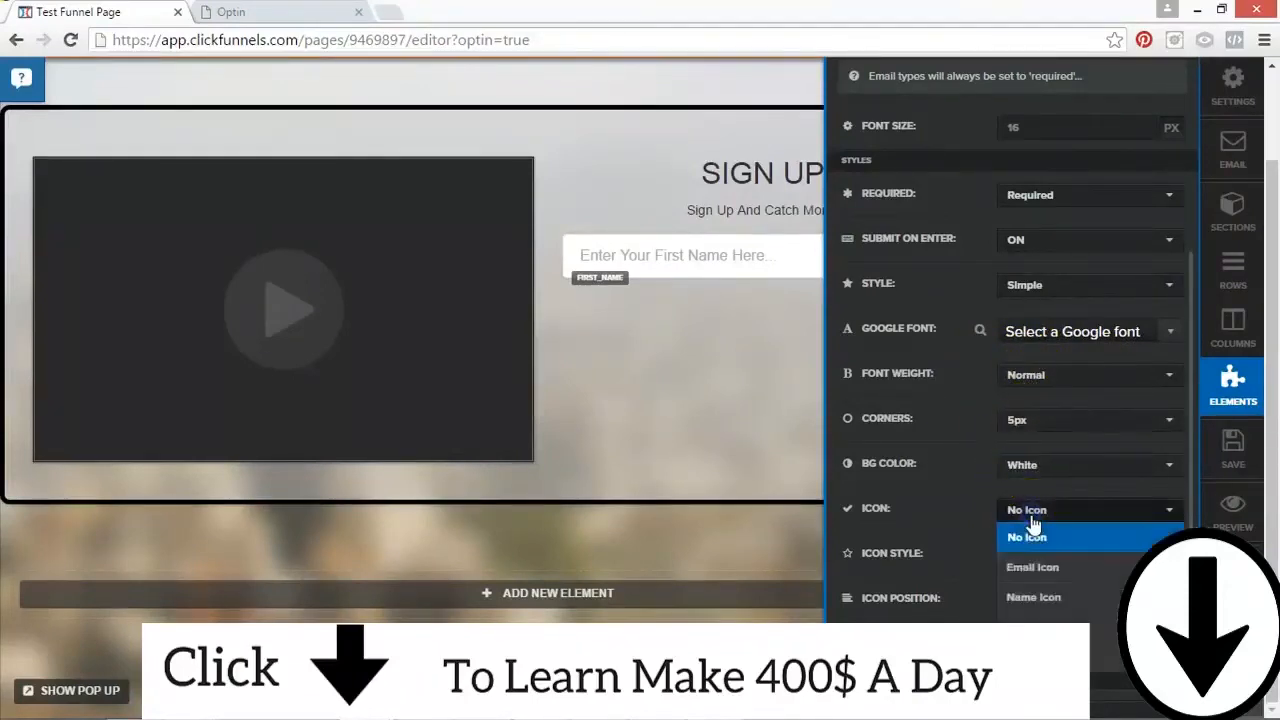
left_click(1030, 597)
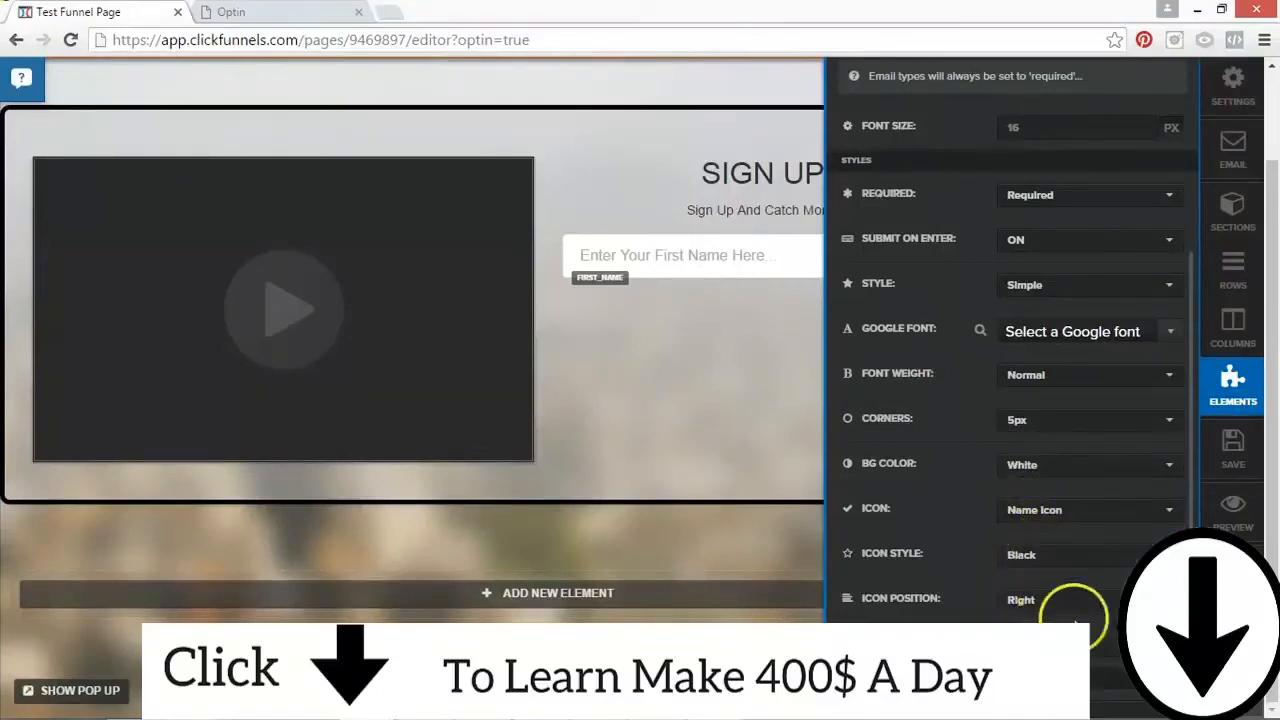
scroll(1057, 622, "down", 3)
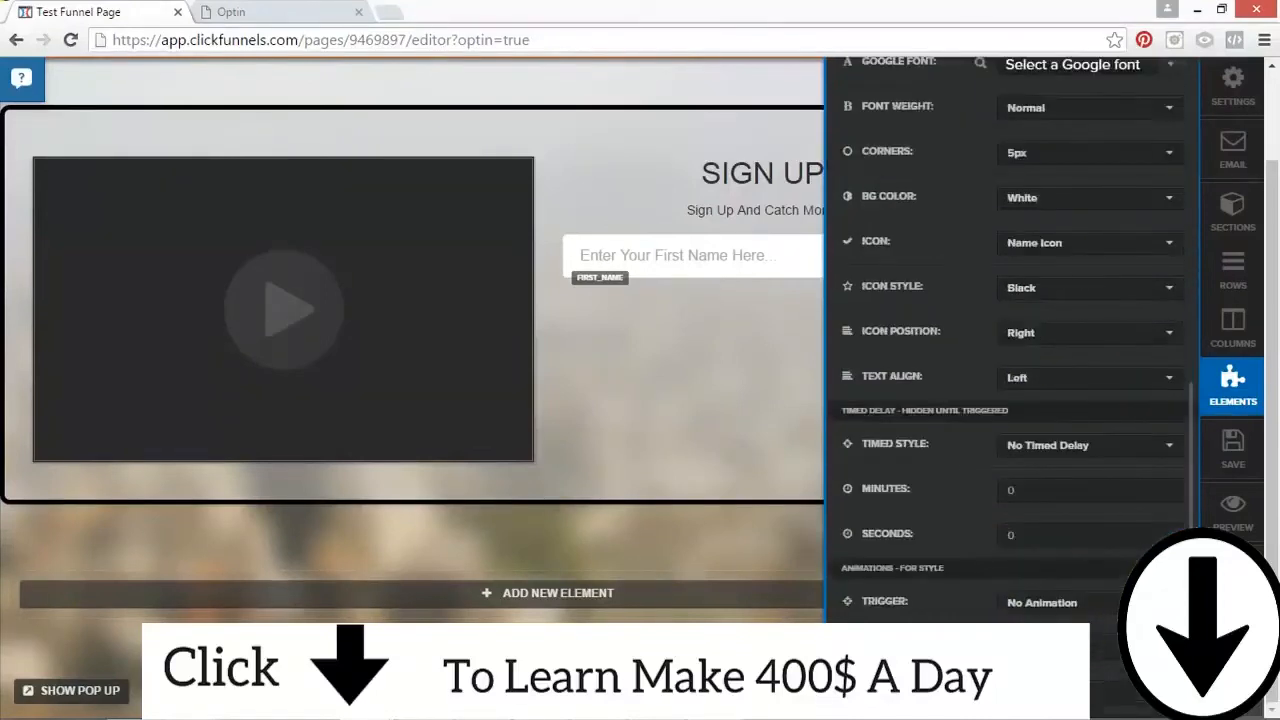
left_click(731, 314)
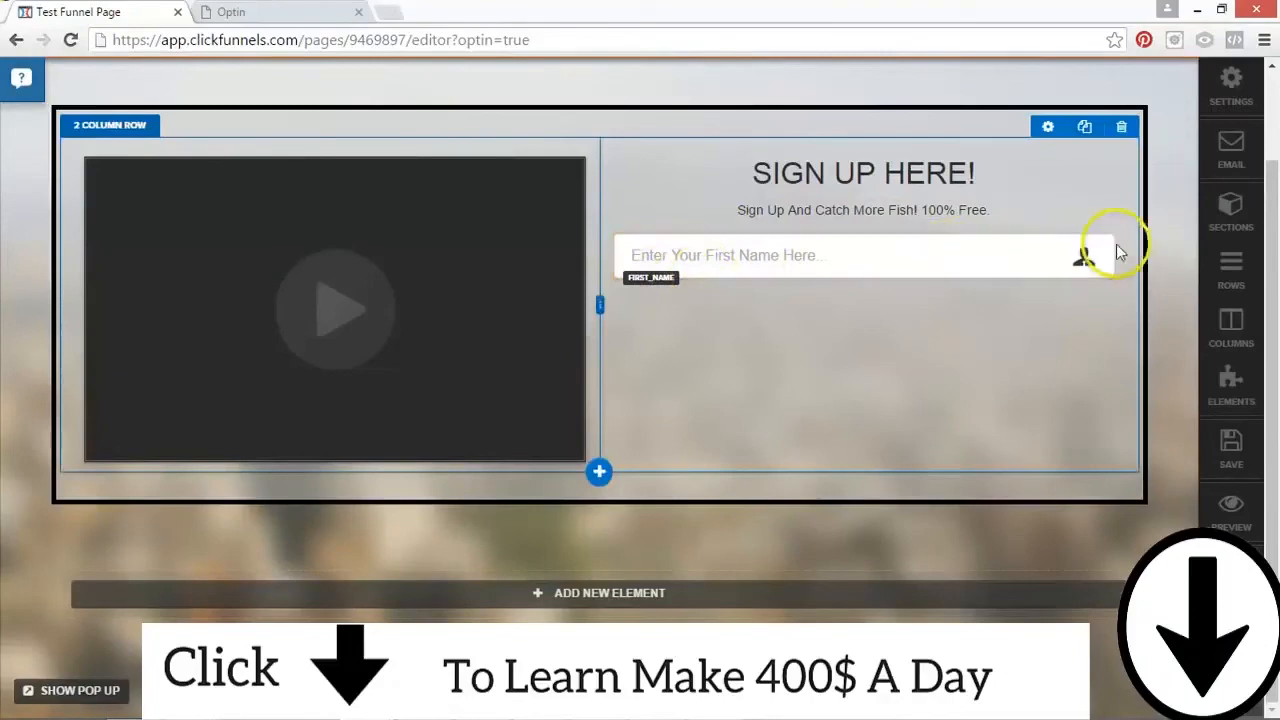
Step: Duplicate the first name field and set the copy's input type to Email Address with the placeholder "Enter Your Email Here..."
left_click(1059, 219)
left_click(894, 310)
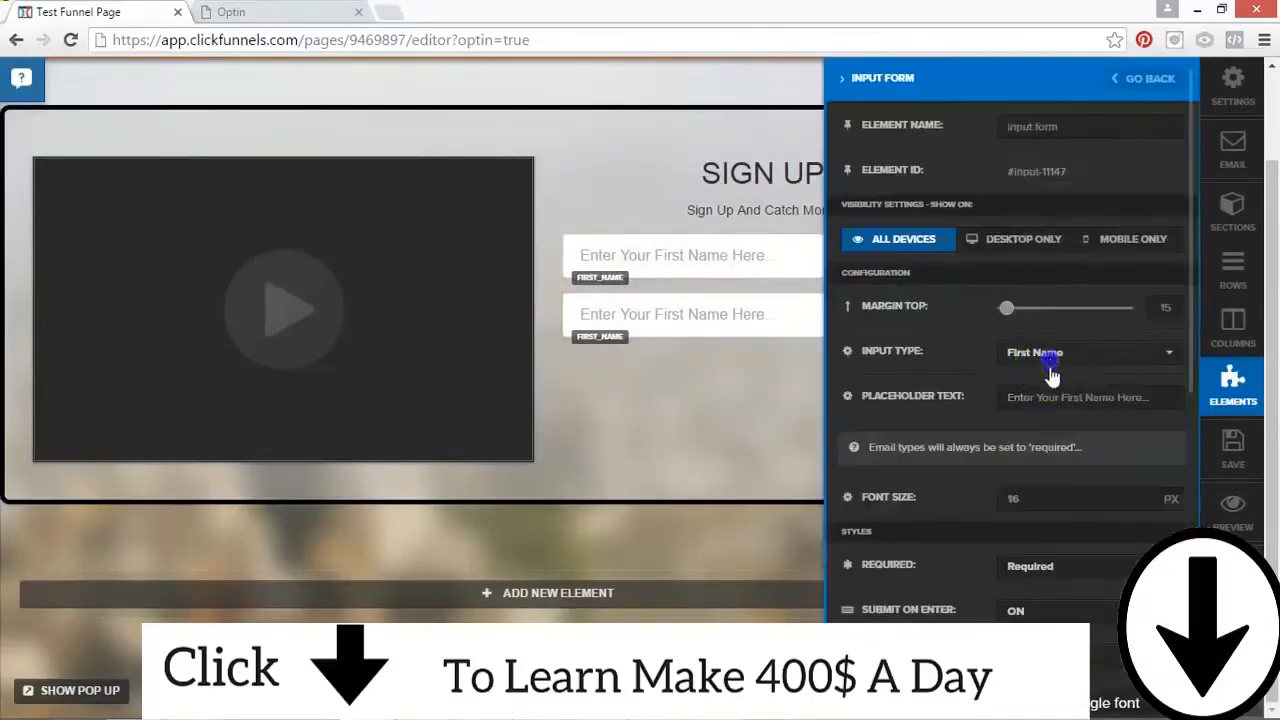
left_click(1045, 352)
left_click(1050, 495)
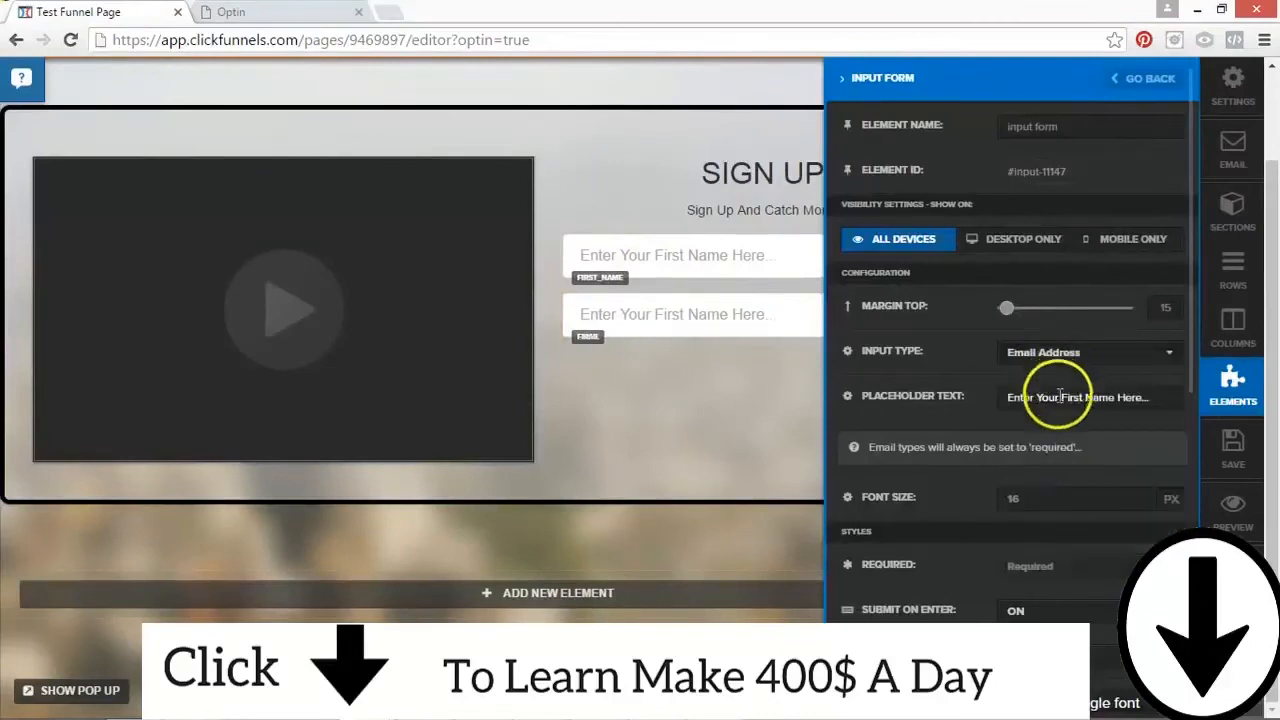
left_click_drag(1061, 397, 1116, 398)
type("Email")
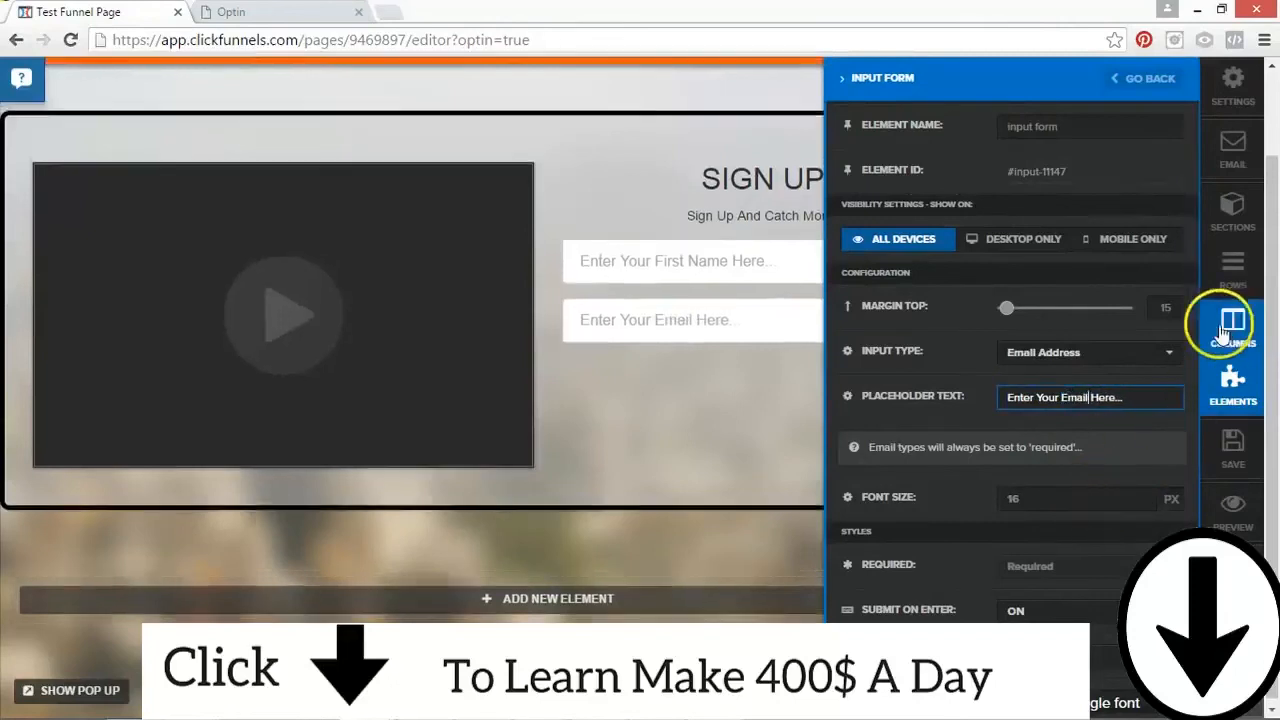
Step: Set the email field's icon to Email Icon, save the page and close the field's settings
left_click_drag(1190, 330, 1192, 580)
left_click(1039, 402)
left_click(1046, 462)
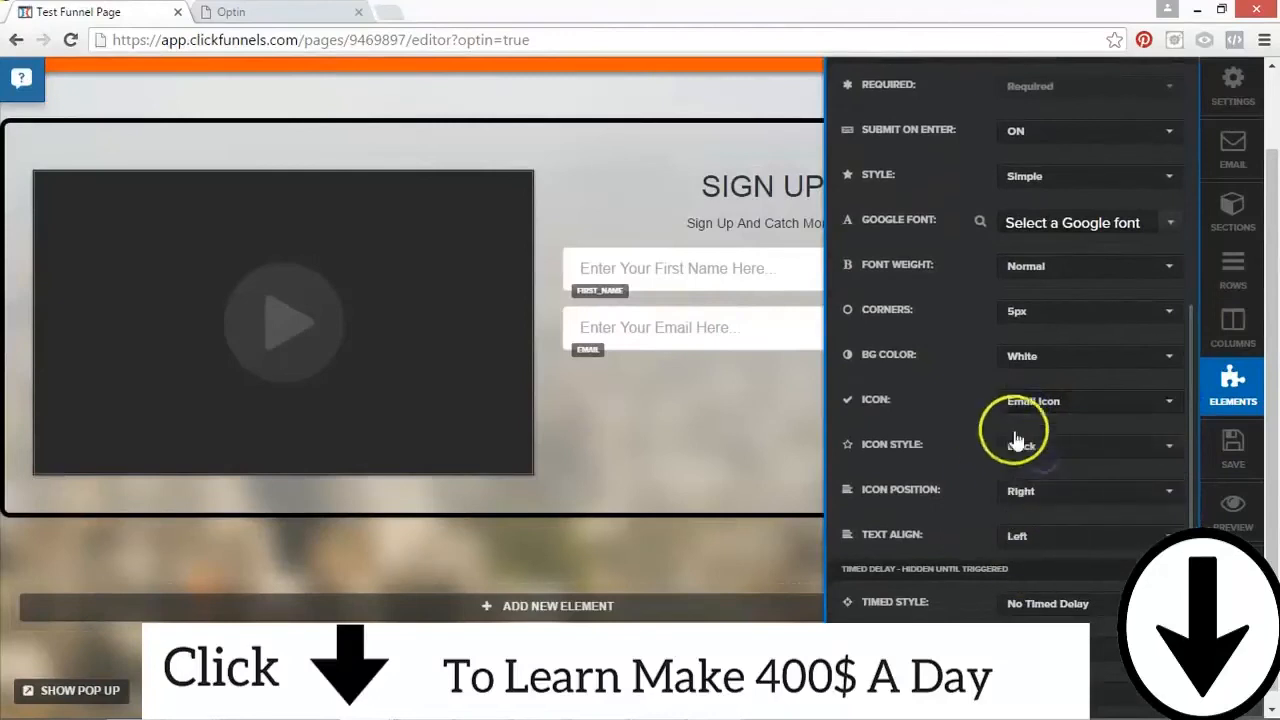
left_click(1228, 450)
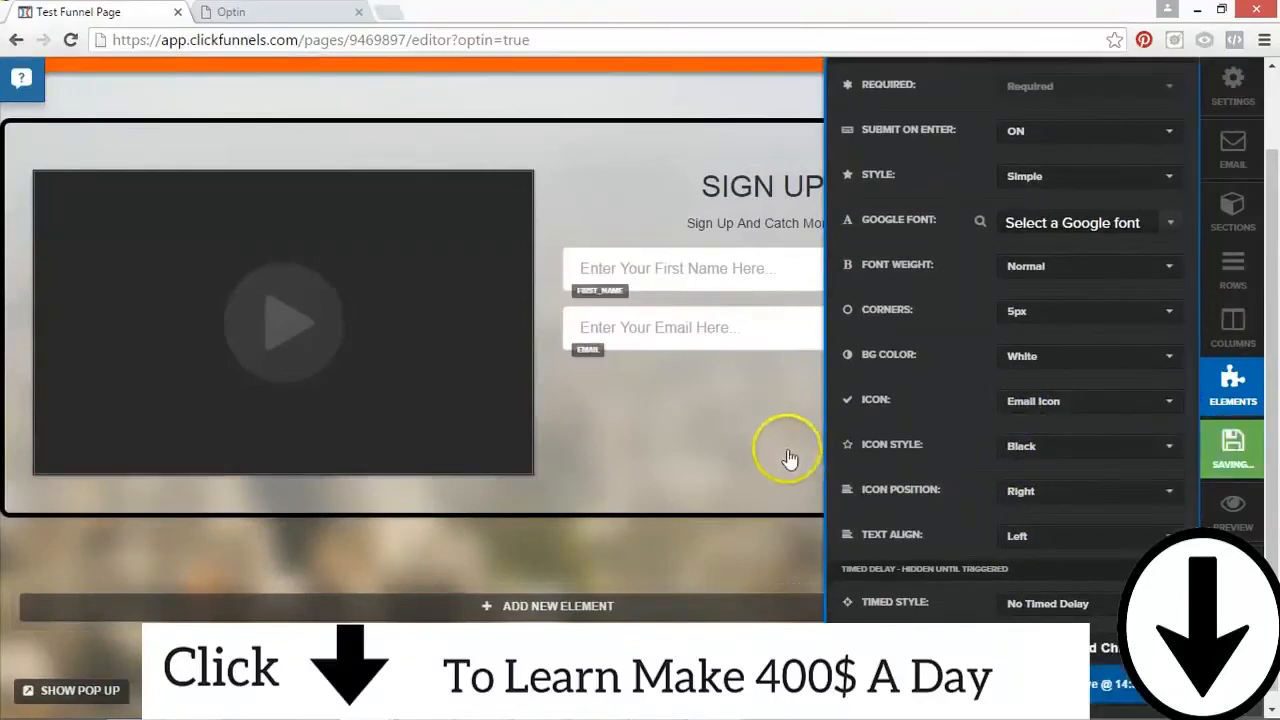
left_click(729, 412)
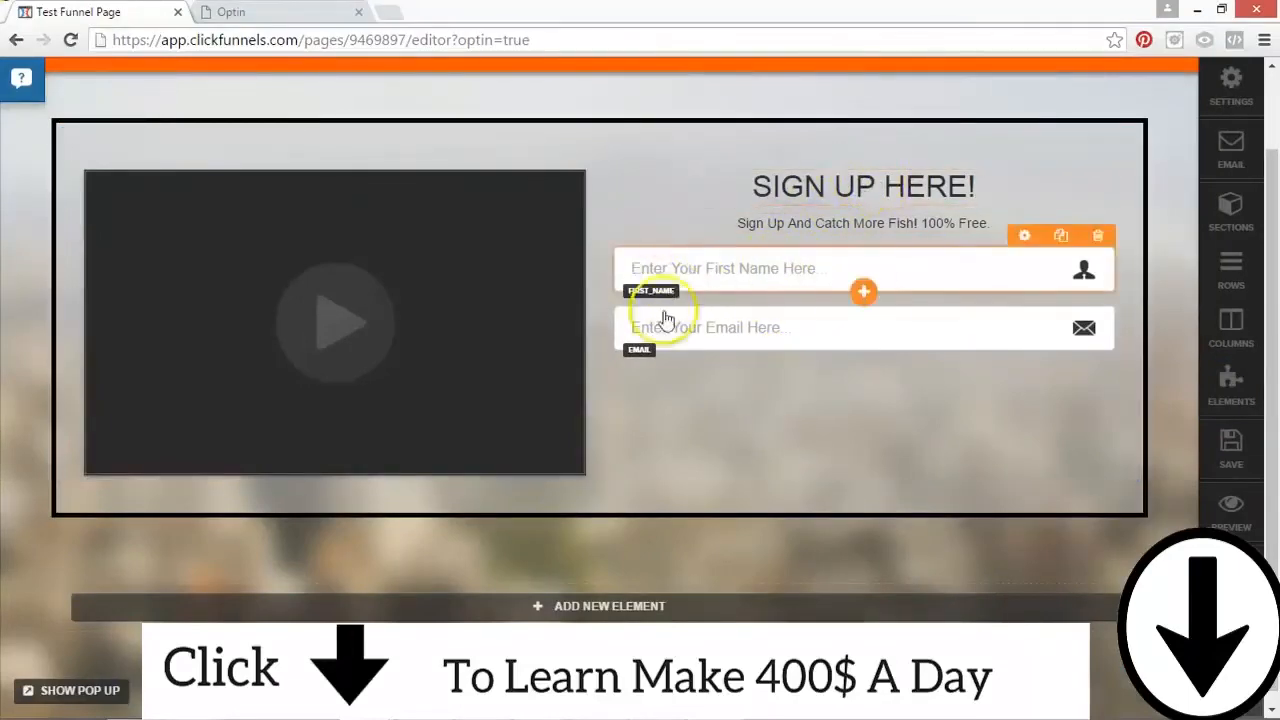
Step: Add a button element below the email field and set its URL action to #submit-form
left_click(866, 349)
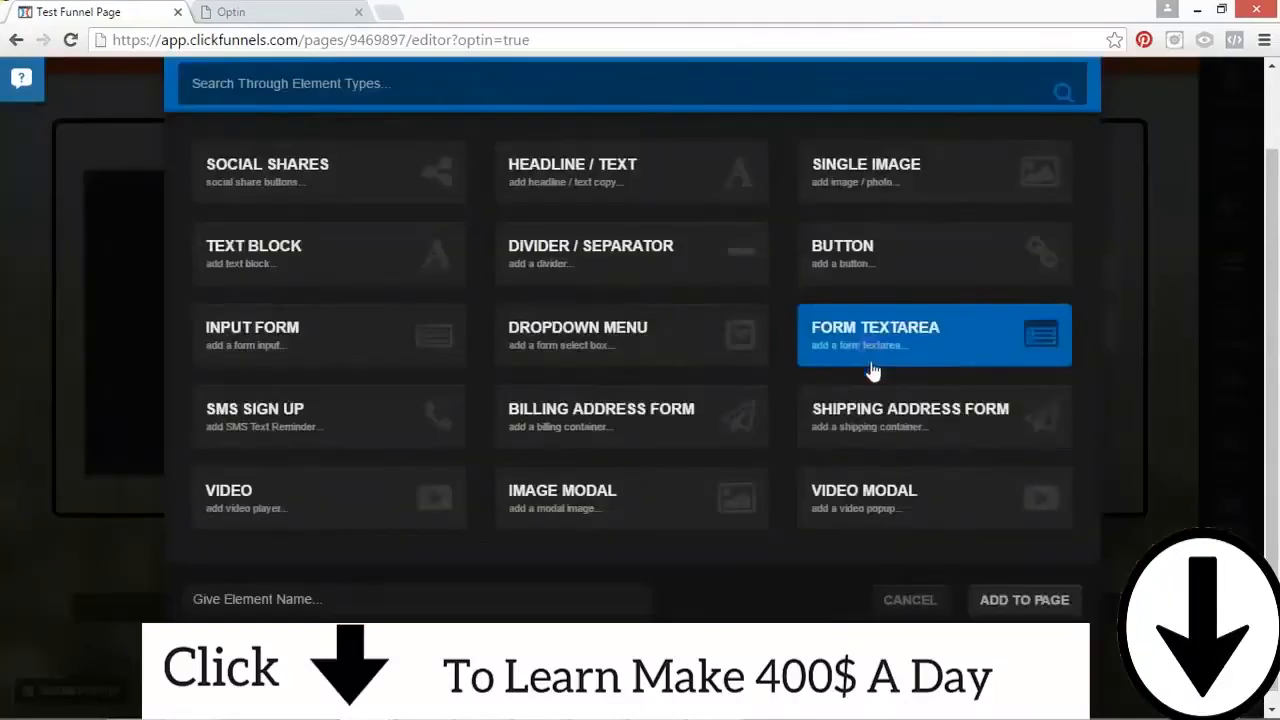
left_click(908, 277)
left_click(1040, 600)
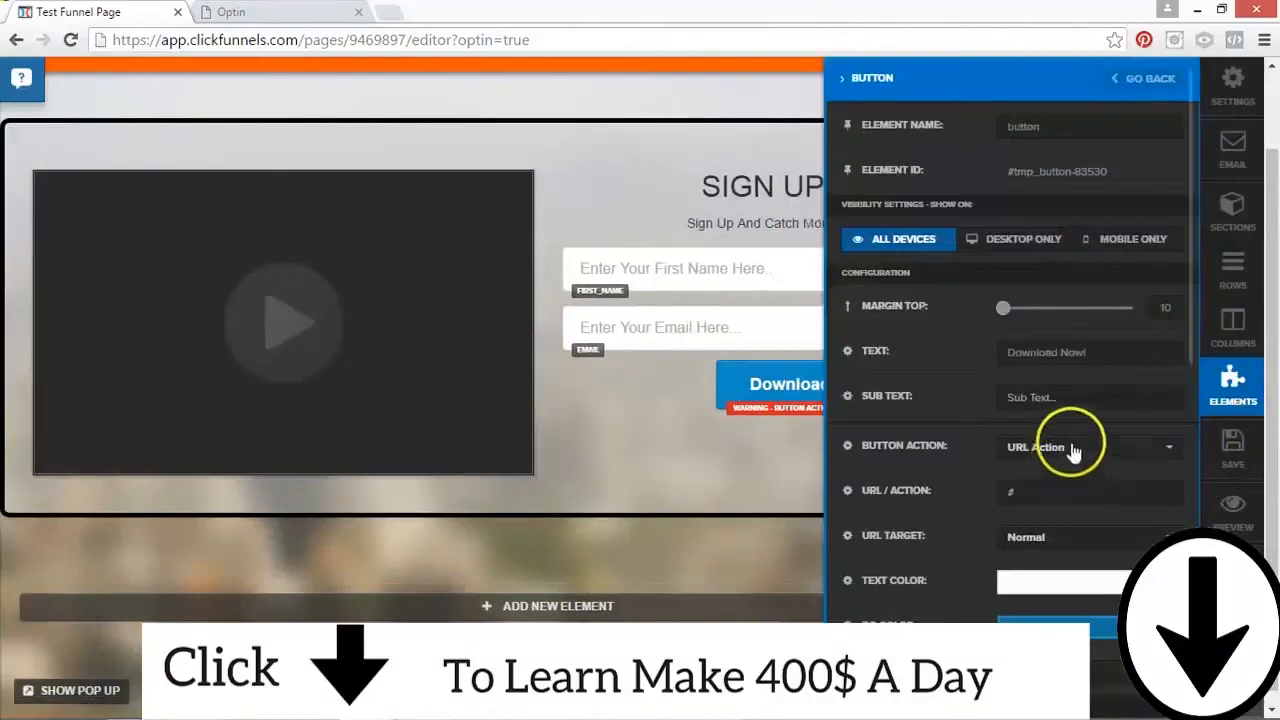
left_click(1068, 490)
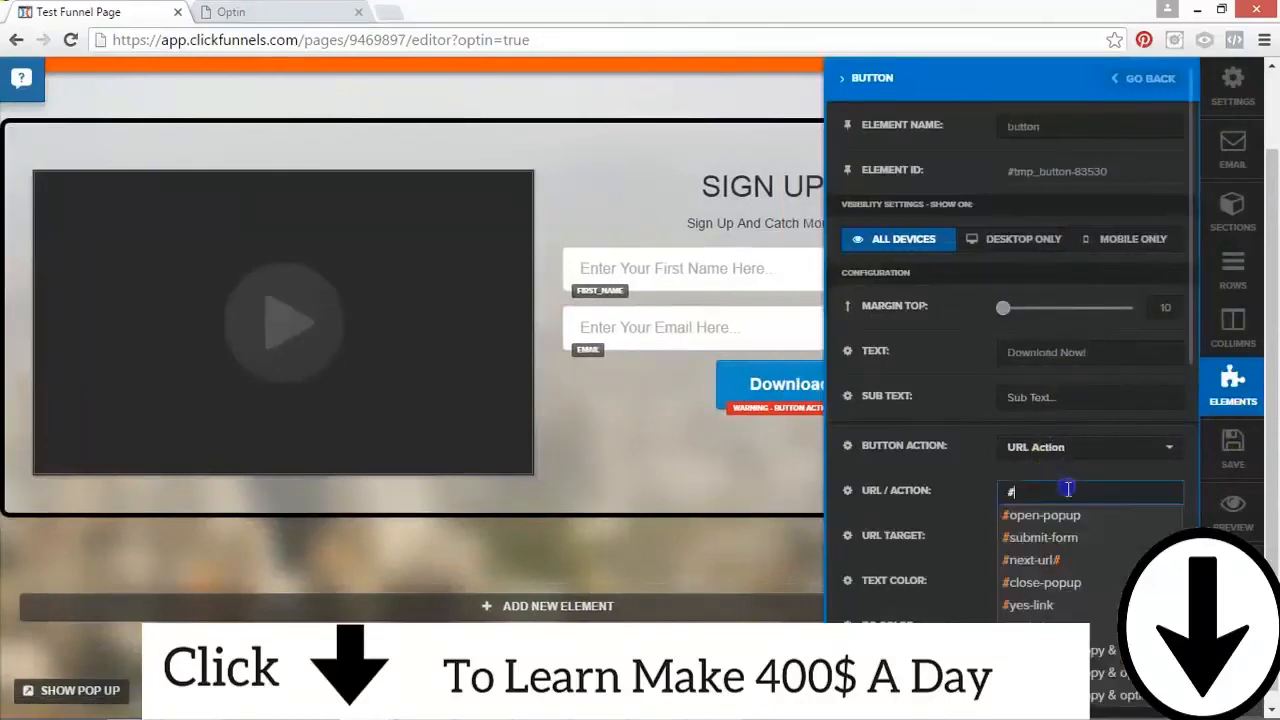
left_click(1037, 539)
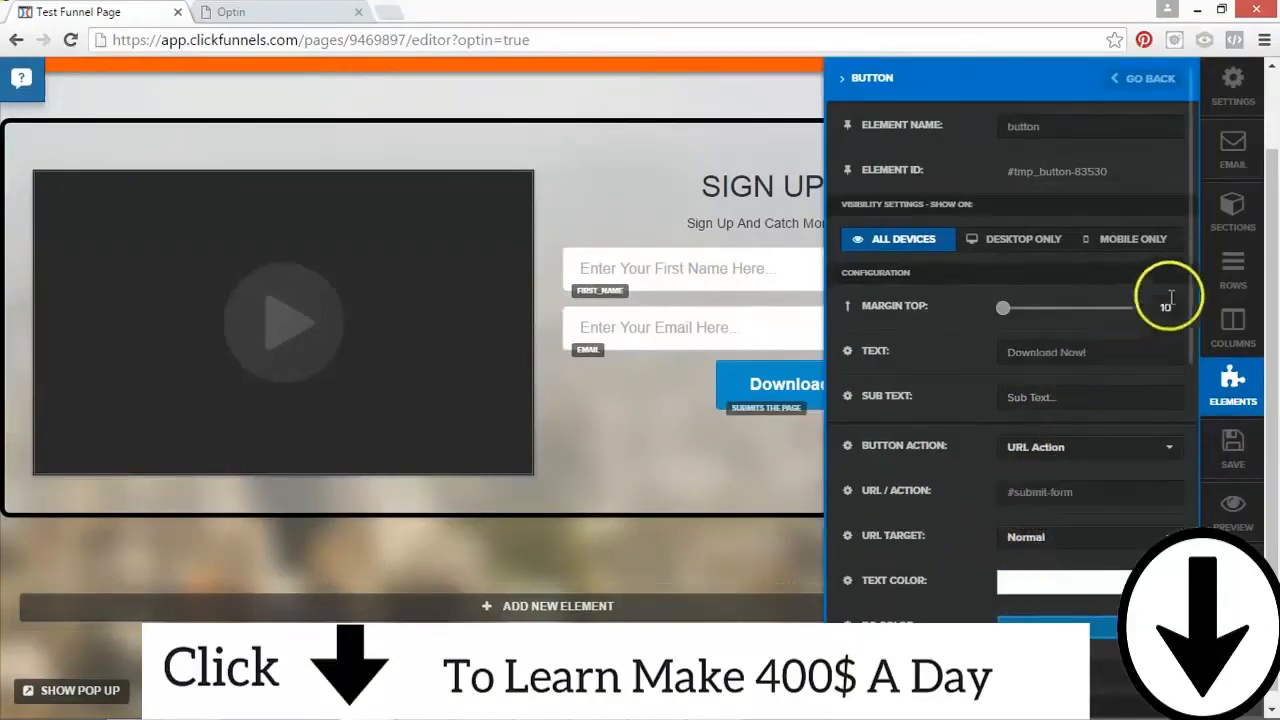
Step: Try the Double Border Button style on the download button, then set its style to Double Border Light
left_click_drag(1186, 316, 1186, 571)
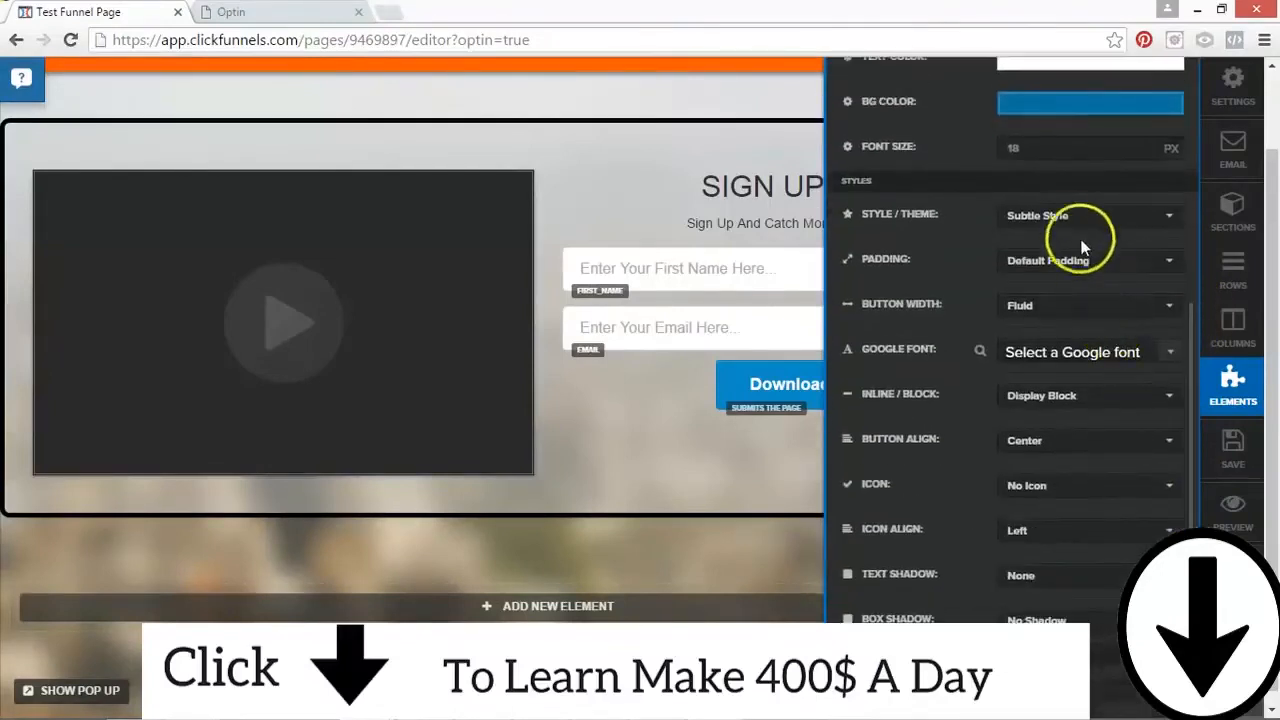
left_click(1067, 217)
scroll(1150, 290, "down", 3)
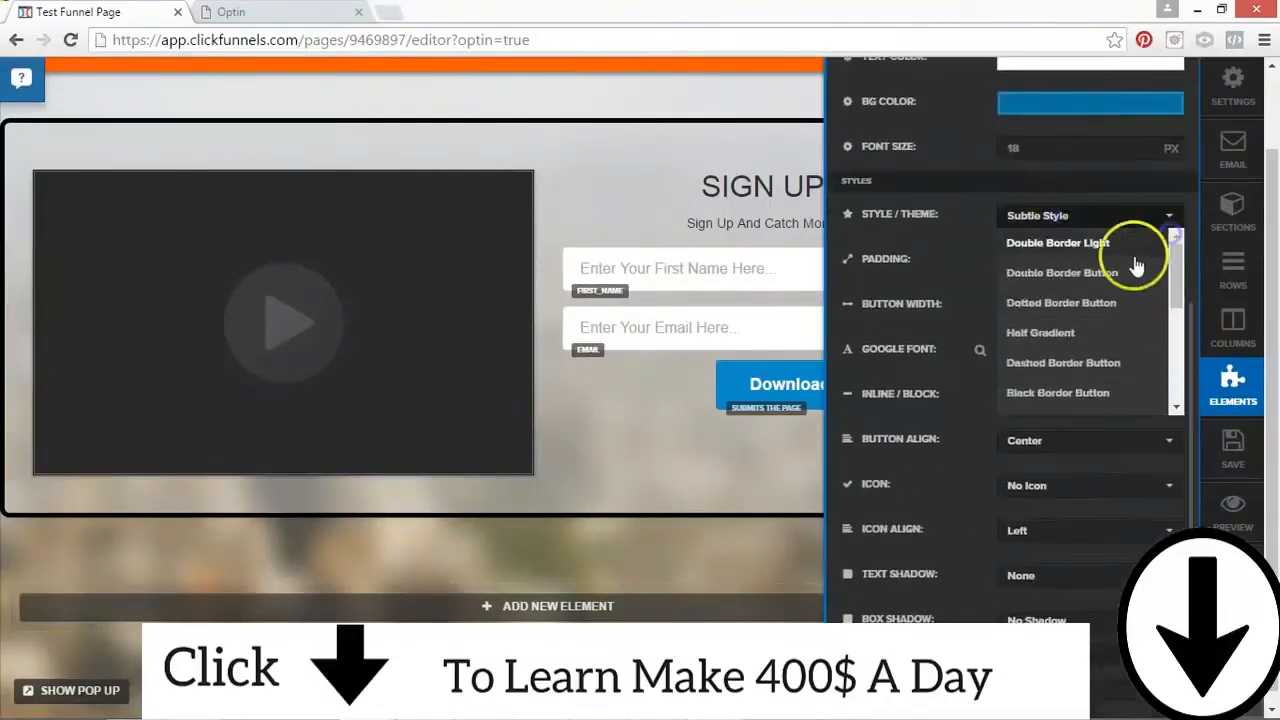
left_click(1094, 277)
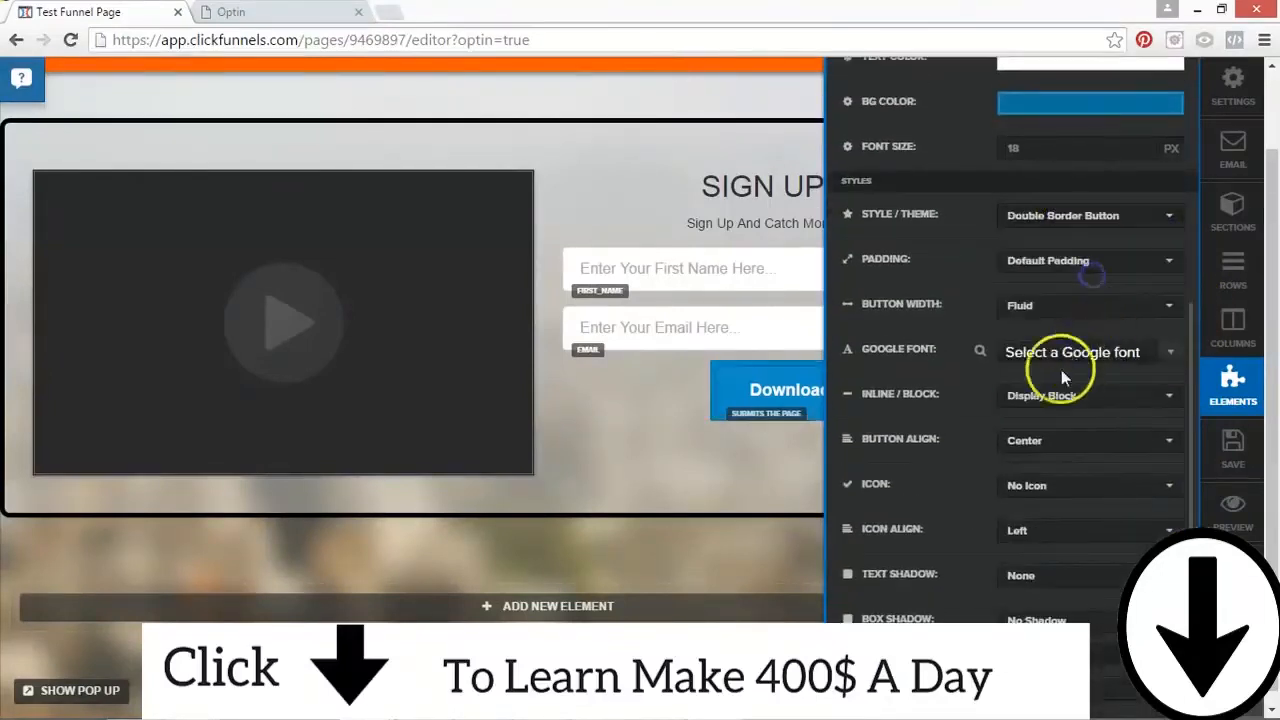
left_click(1052, 232)
left_click(1097, 244)
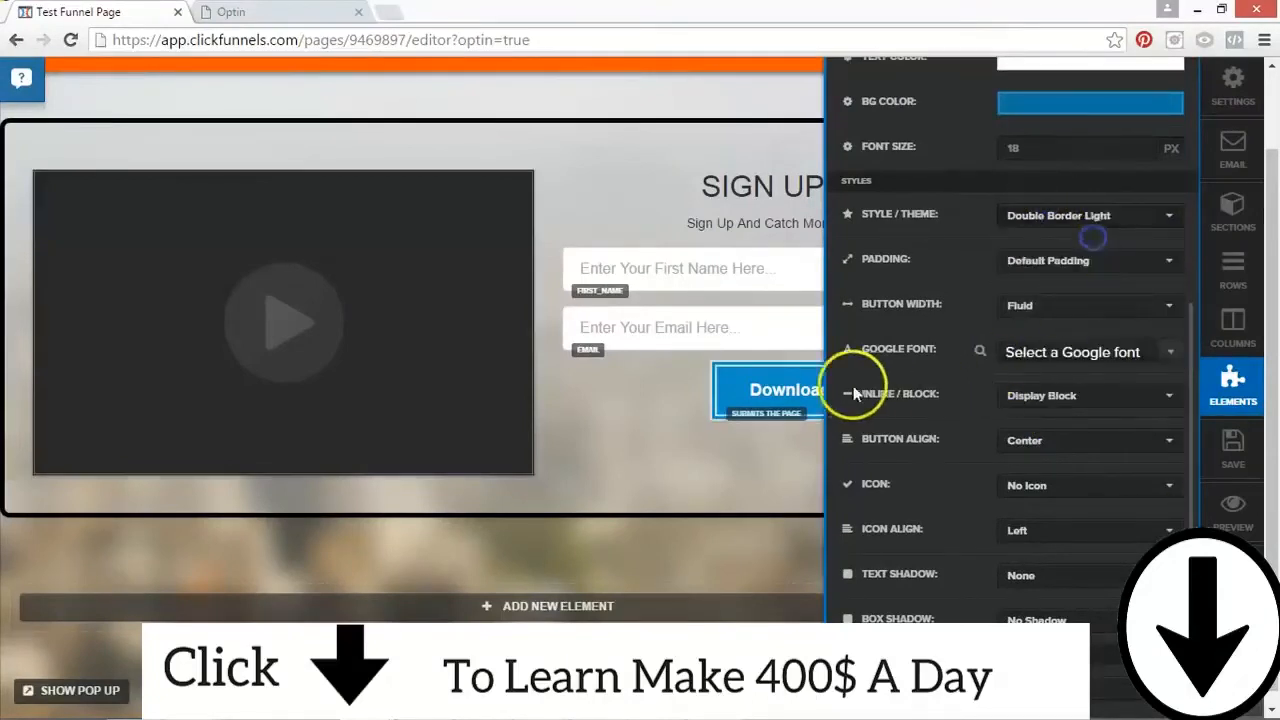
Step: Set the button width to Fill Width and enter the sub text "We Respect Your Privacy..."
left_click(1045, 302)
left_click(1046, 360)
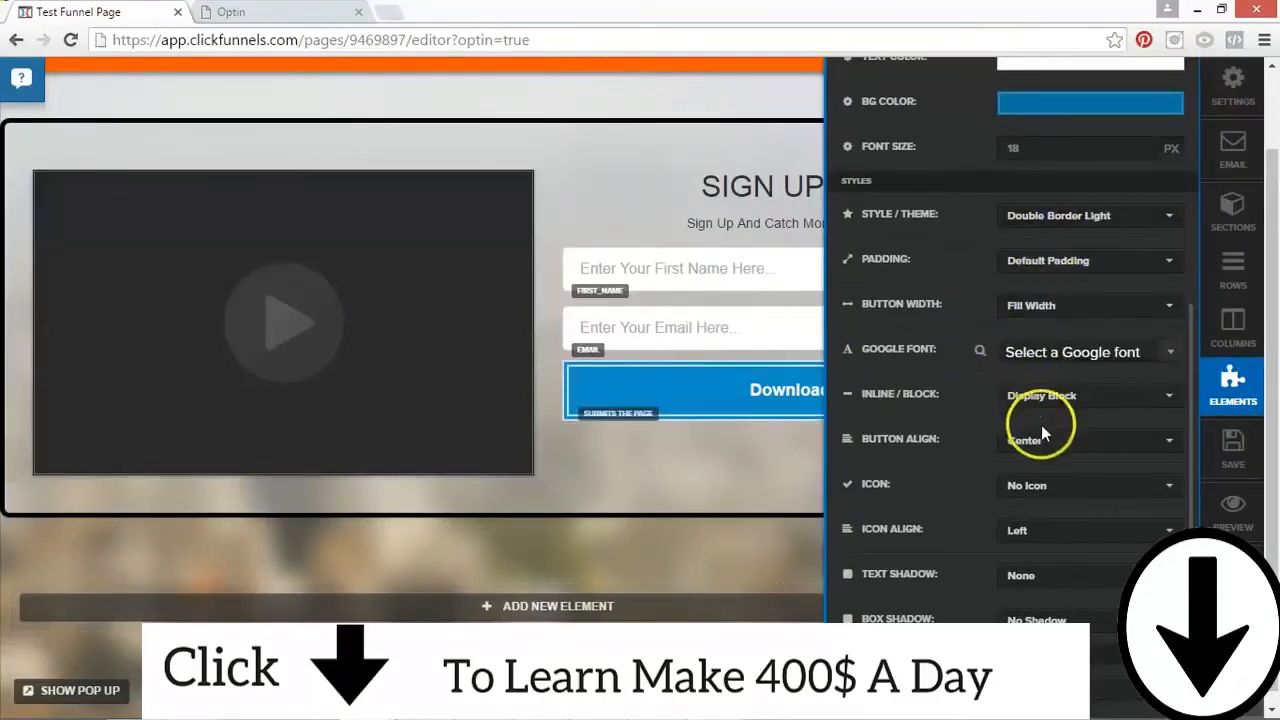
scroll(1180, 336, "up", 5)
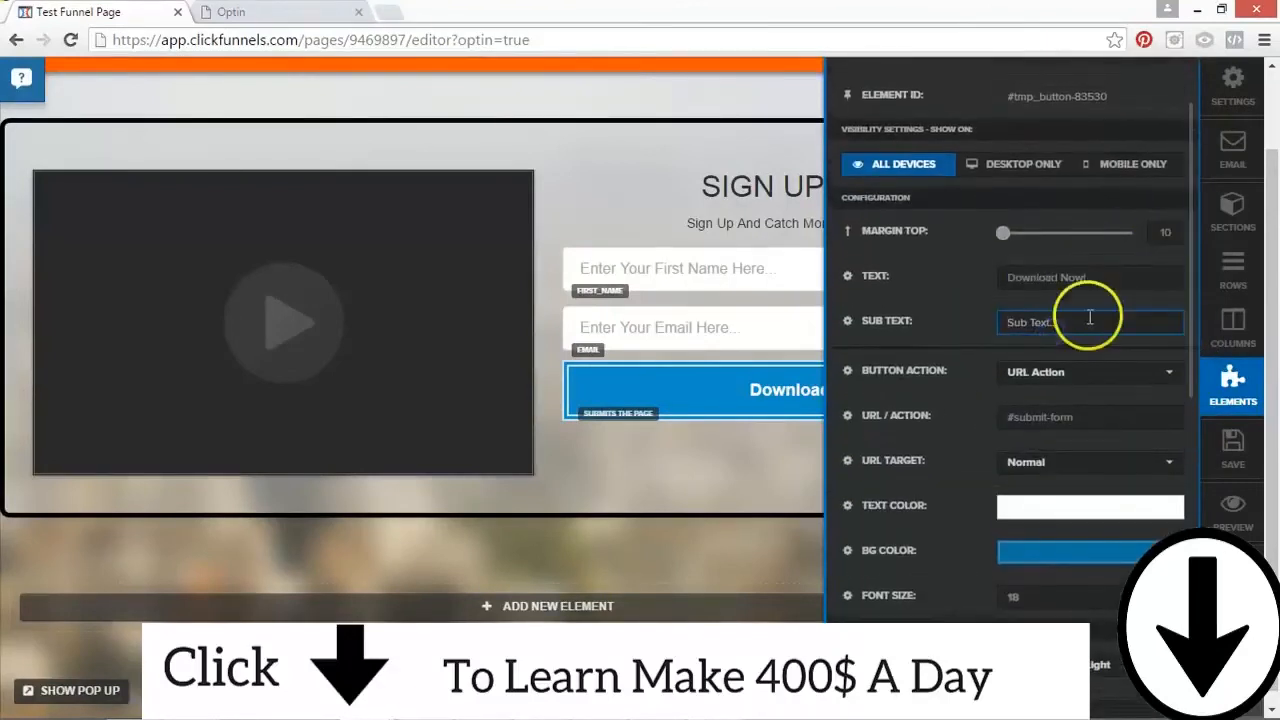
type("We Respect Your Privacy...")
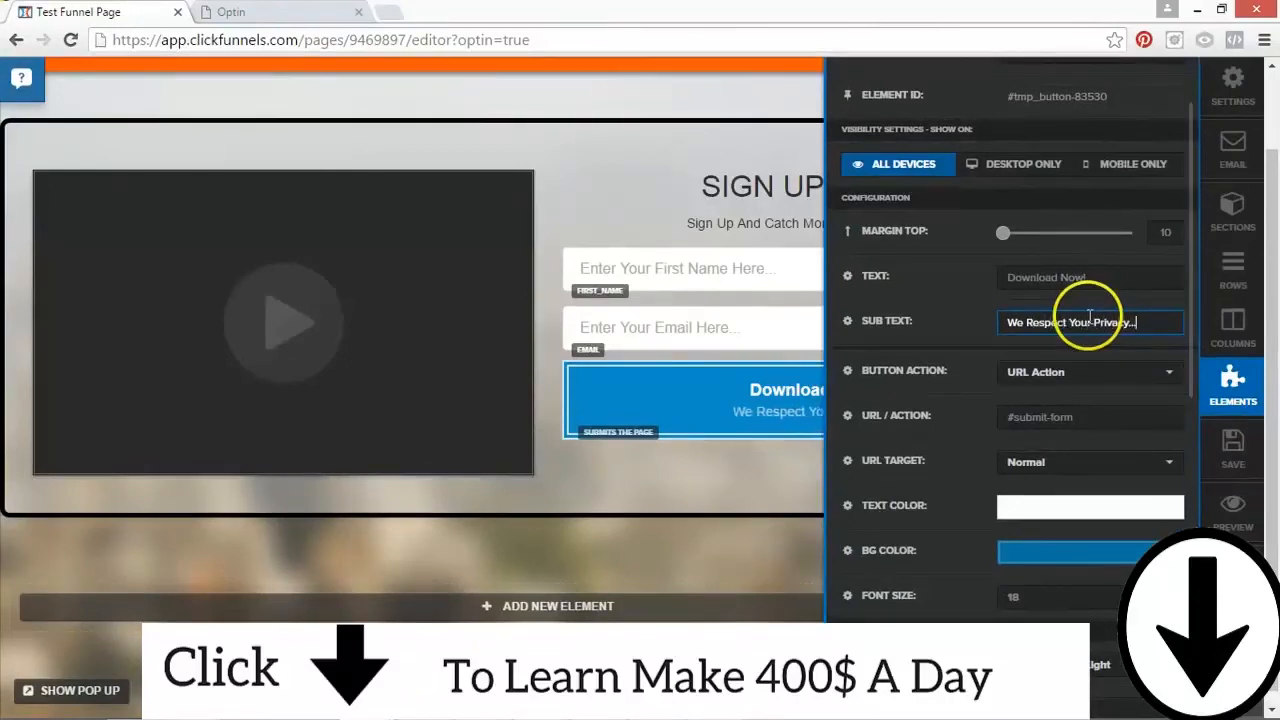
Step: Try several background colors on the download button, ending on blue #1461d4
left_click_drag(1183, 320, 1180, 420)
left_click(1070, 117)
left_click(1158, 148)
left_click(1159, 157)
left_click(1158, 184)
left_click(1097, 188)
mouse_move(1070, 182)
left_mouse_down()
mouse_move(1065, 229)
mouse_move(998, 294)
mouse_move(1048, 249)
left_mouse_up()
left_click(1094, 210)
left_click(1117, 161)
left_click(1115, 199)
left_click(1161, 182)
left_click(1161, 158)
left_click(1162, 229)
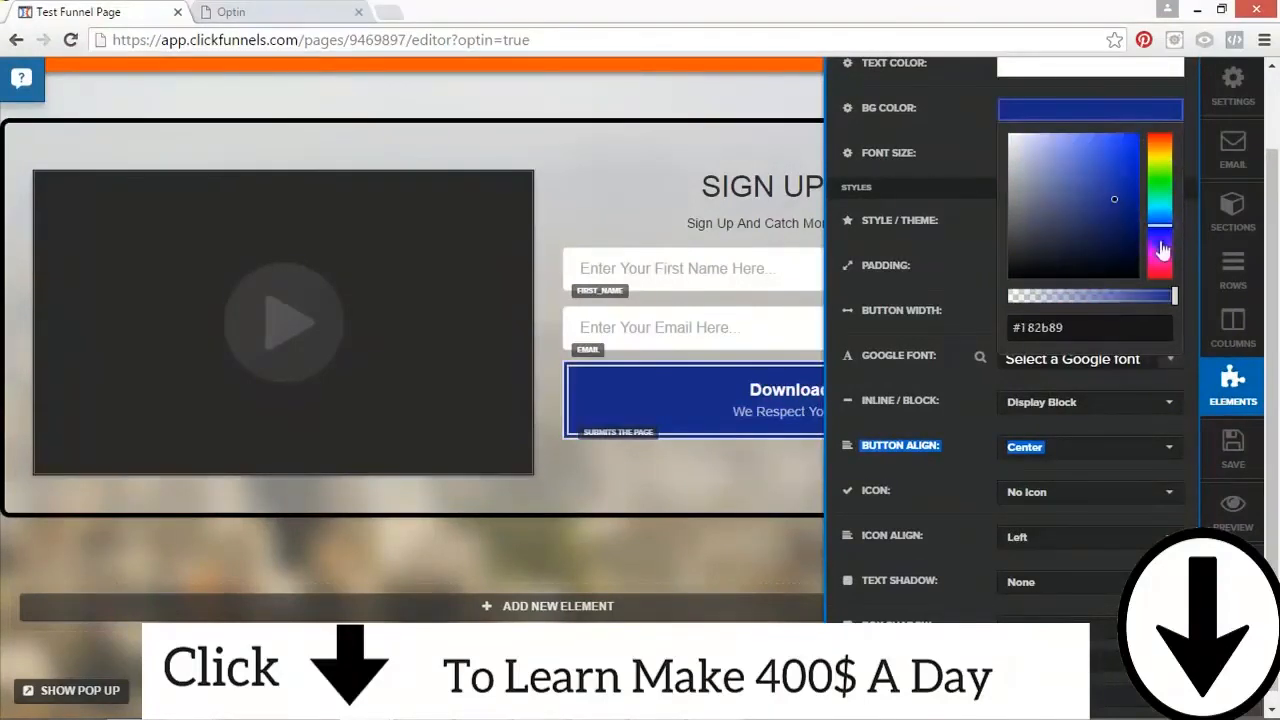
left_click(1160, 218)
left_click(1128, 163)
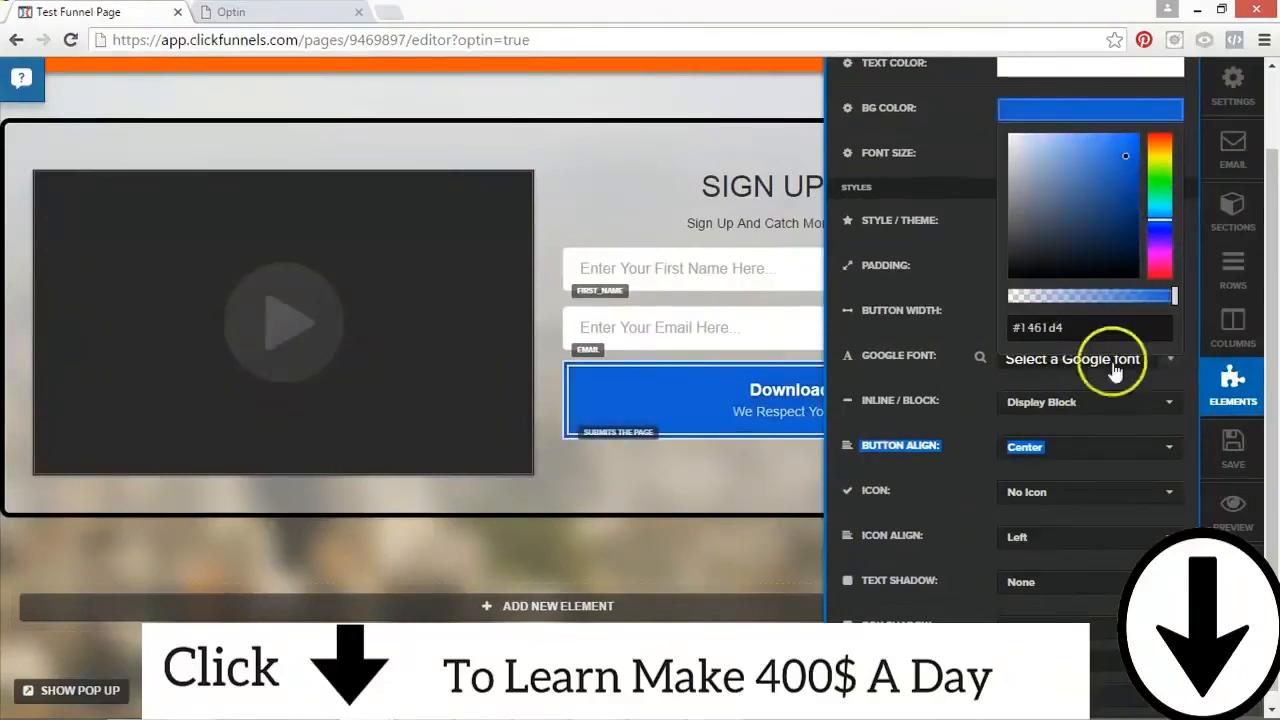
left_click(968, 503)
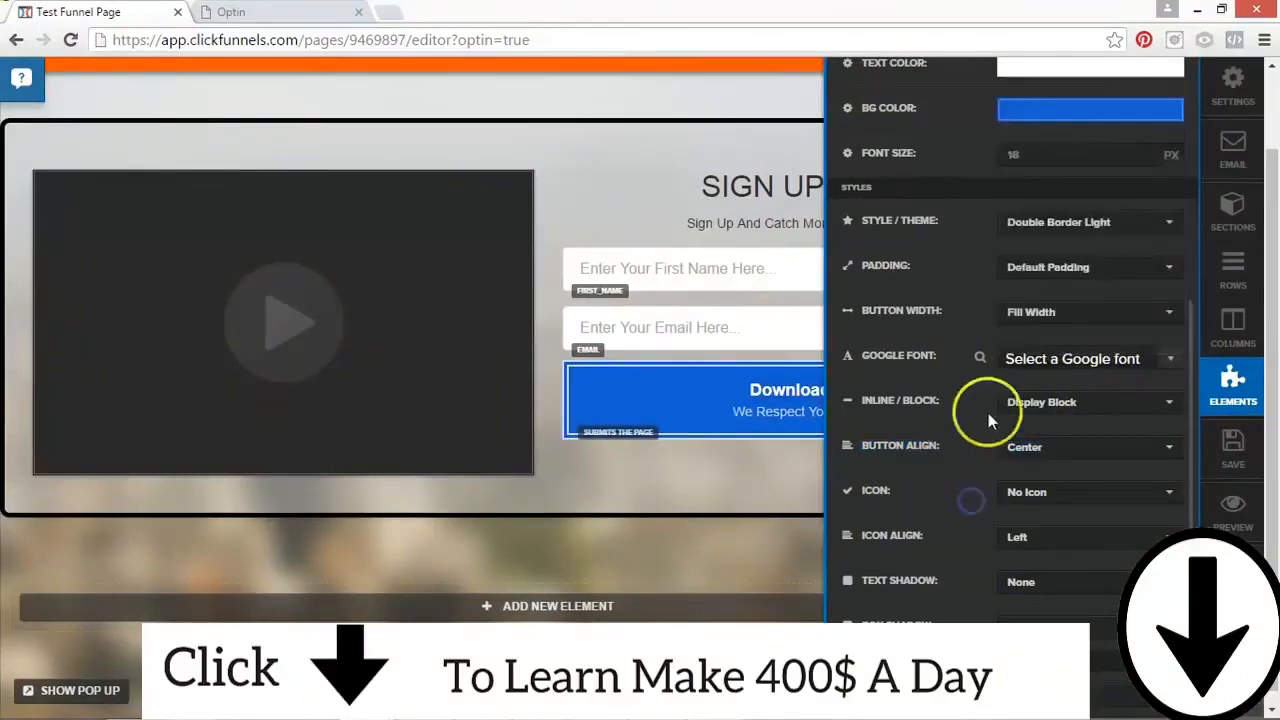
Step: Increase the download button's font size to about 43 px
left_click(1141, 151)
left_click(1141, 151)
left_click(1141, 151)
left_click(1141, 151)
left_click(1141, 151)
left_click(1141, 151)
left_click(1141, 151)
left_click(1141, 151)
left_click(1141, 151)
left_click(1141, 151)
left_click(1141, 151)
left_click(1141, 151)
left_click(1141, 151)
left_click(1141, 151)
left_click(1141, 151)
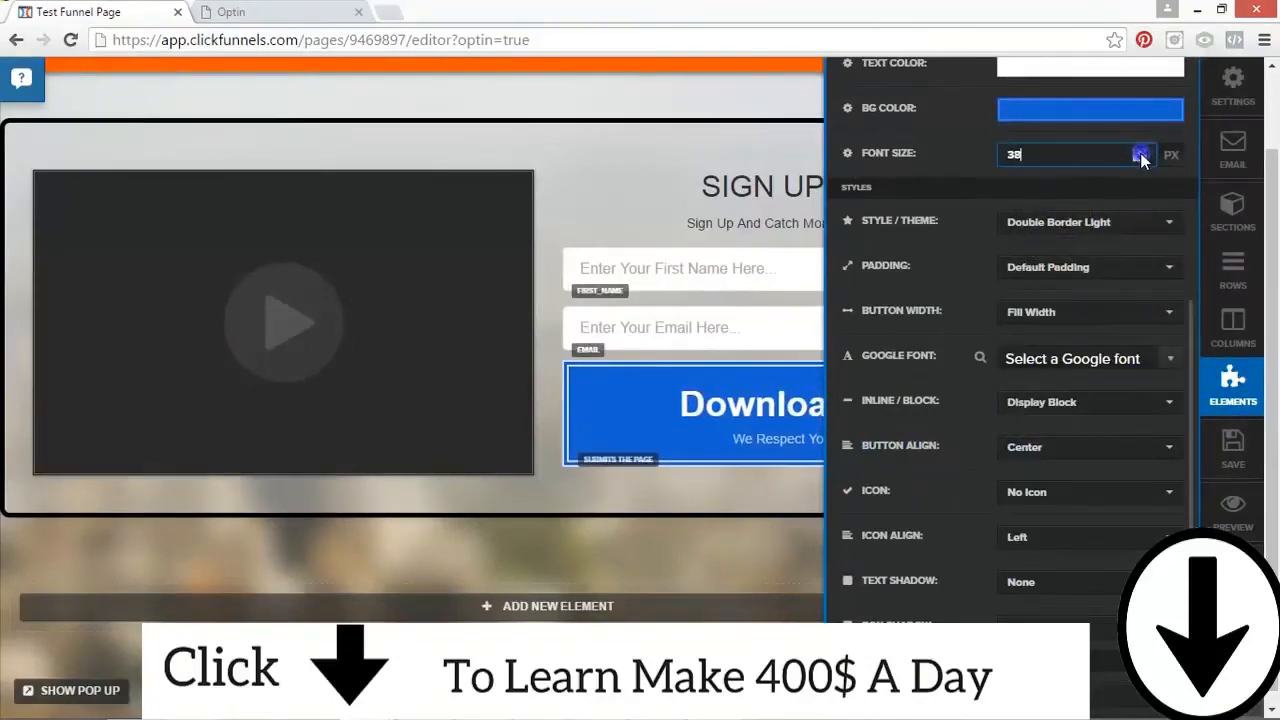
left_click(1141, 151)
left_click(1141, 151)
left_click(1141, 151)
left_click(1141, 151)
left_click(1141, 151)
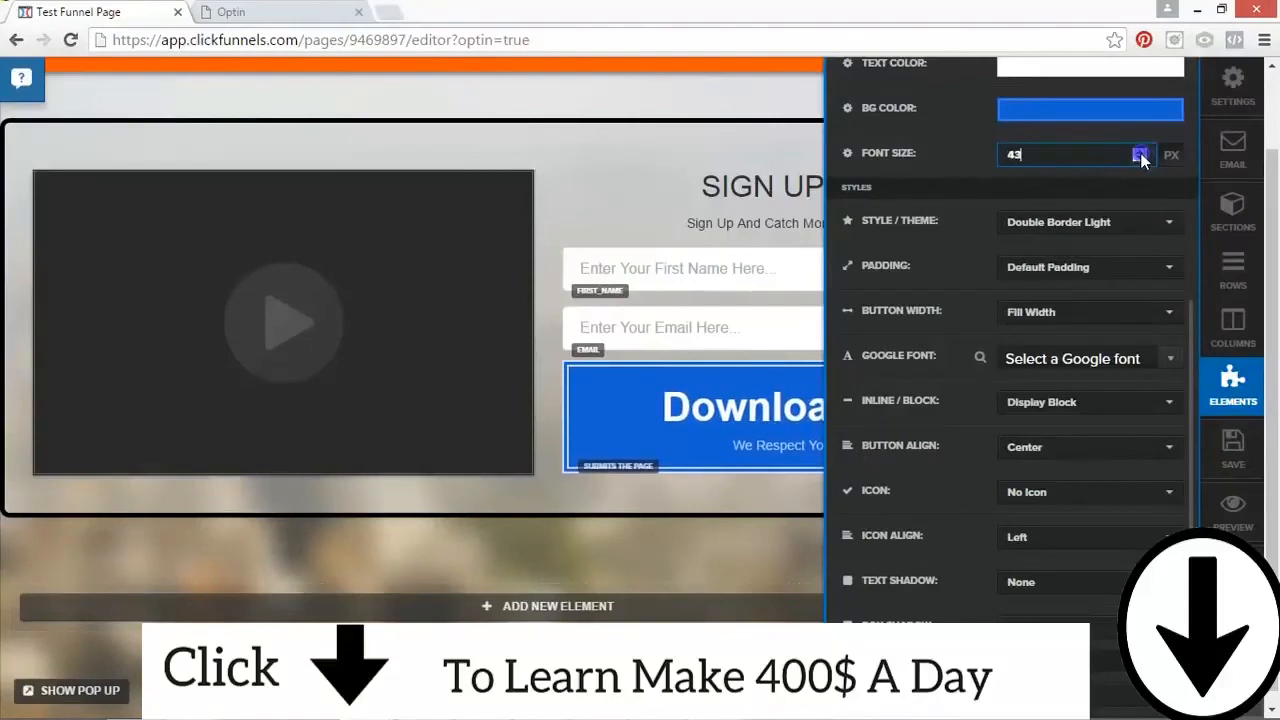
left_click(694, 537)
Step: Set the download button's top margin to 15 and close its settings
left_click(1056, 417)
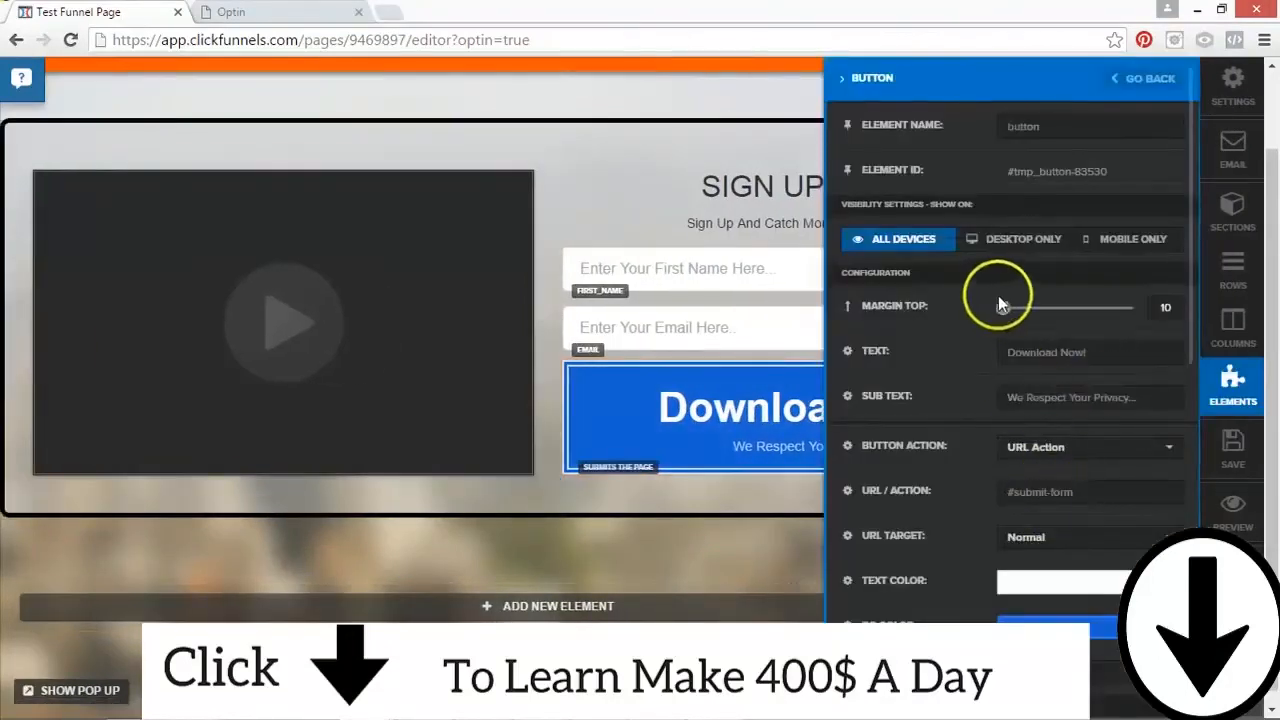
double_click(1165, 306)
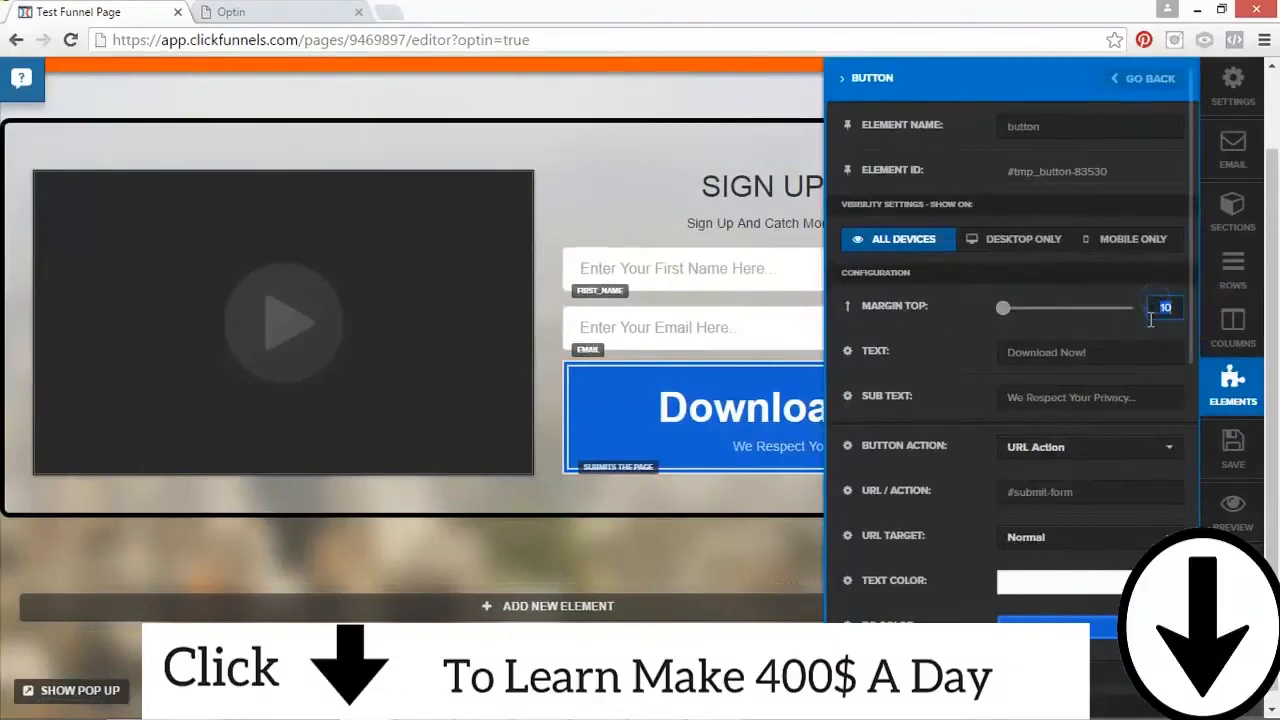
left_click(486, 506)
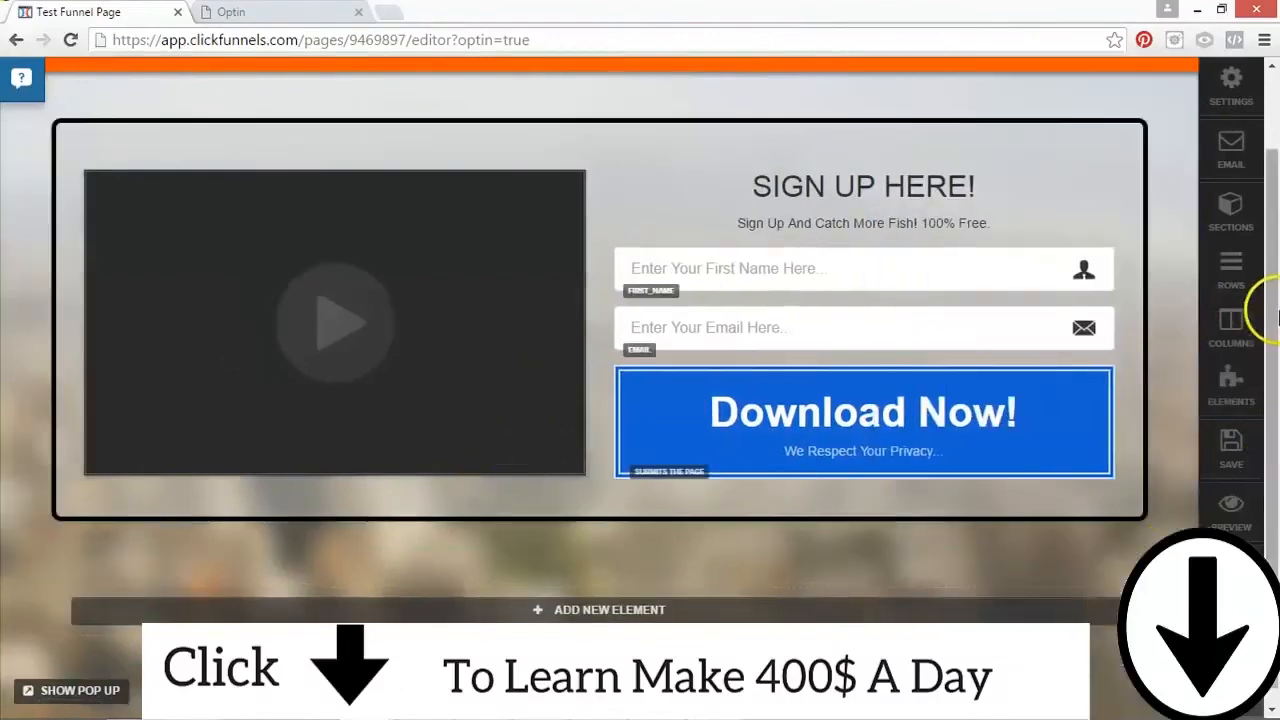
Step: Change the download button's background color to dark orange-brown #894909 and close its settings
scroll(1275, 345, "up", 1)
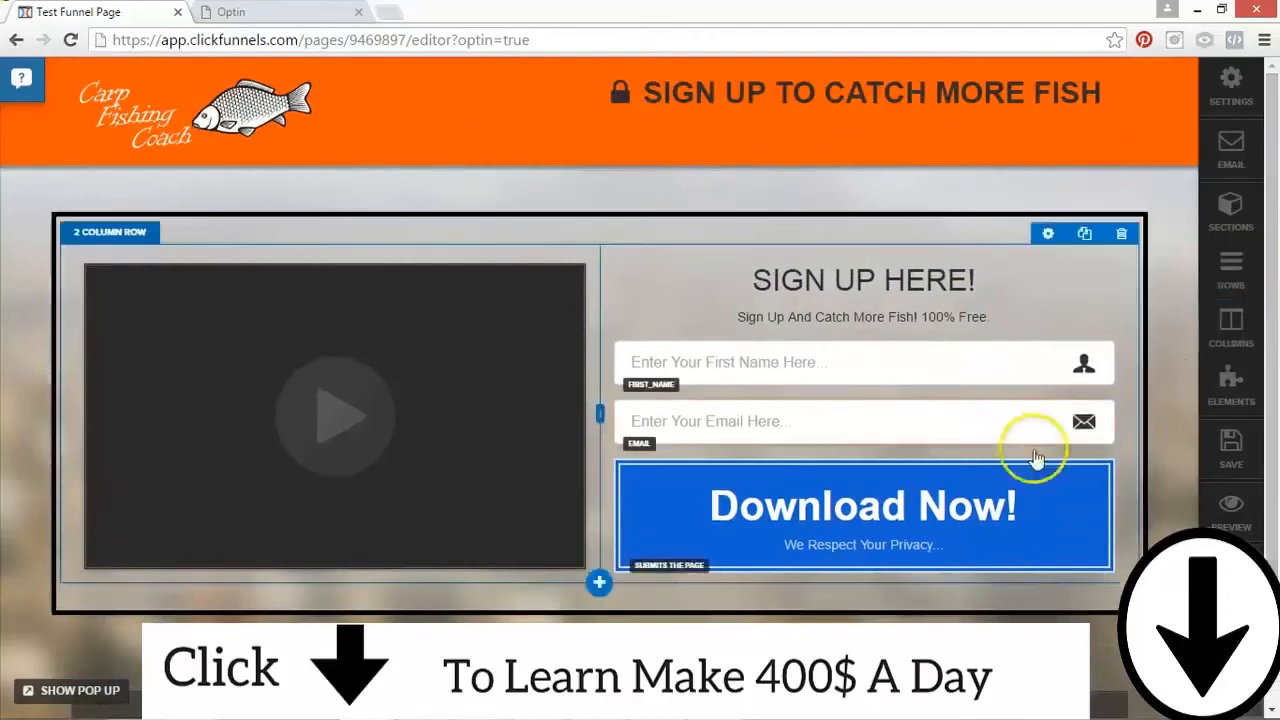
left_click(920, 527)
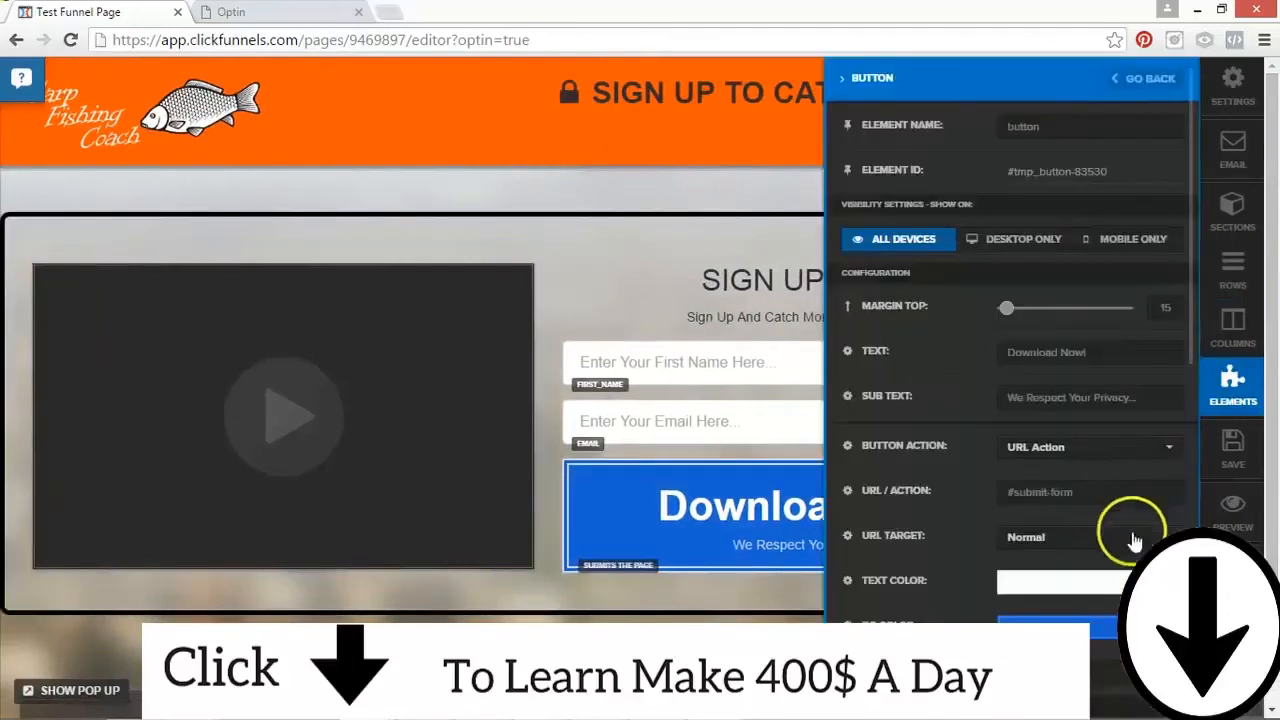
left_click(1097, 637)
left_click_drag(1162, 441, 1160, 525)
left_click_drag(1166, 421, 1155, 408)
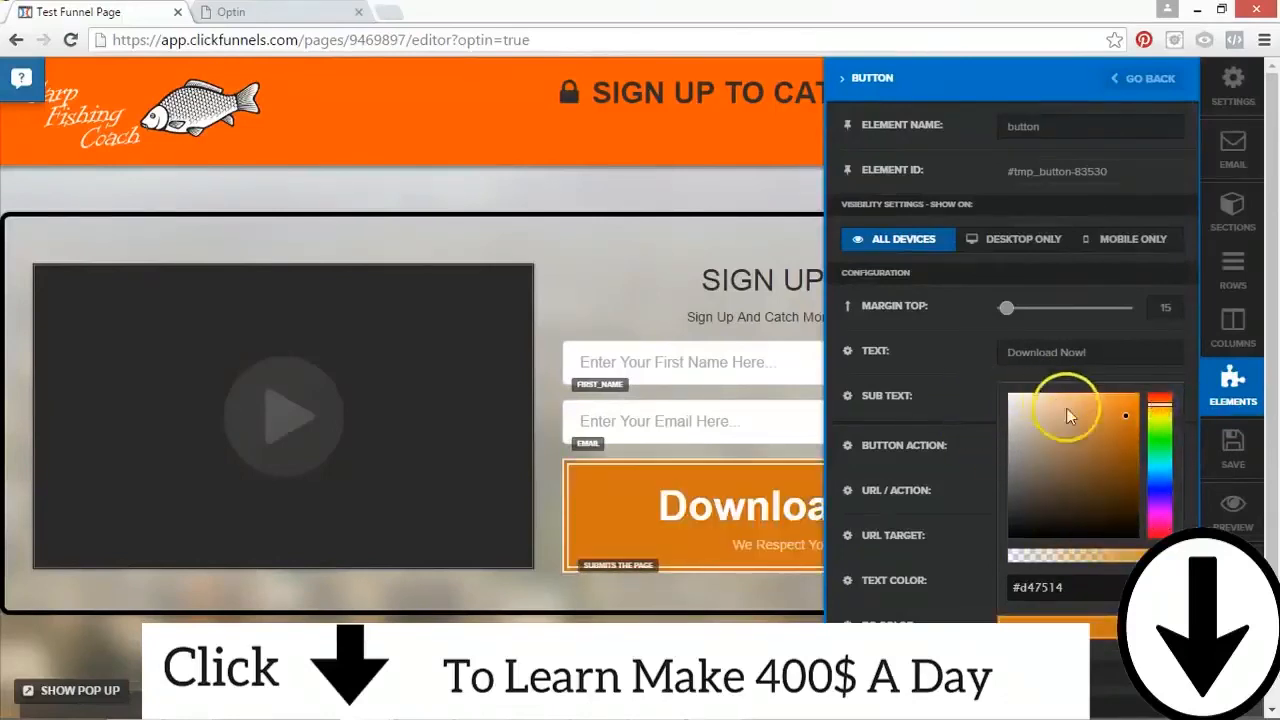
left_click(1129, 458)
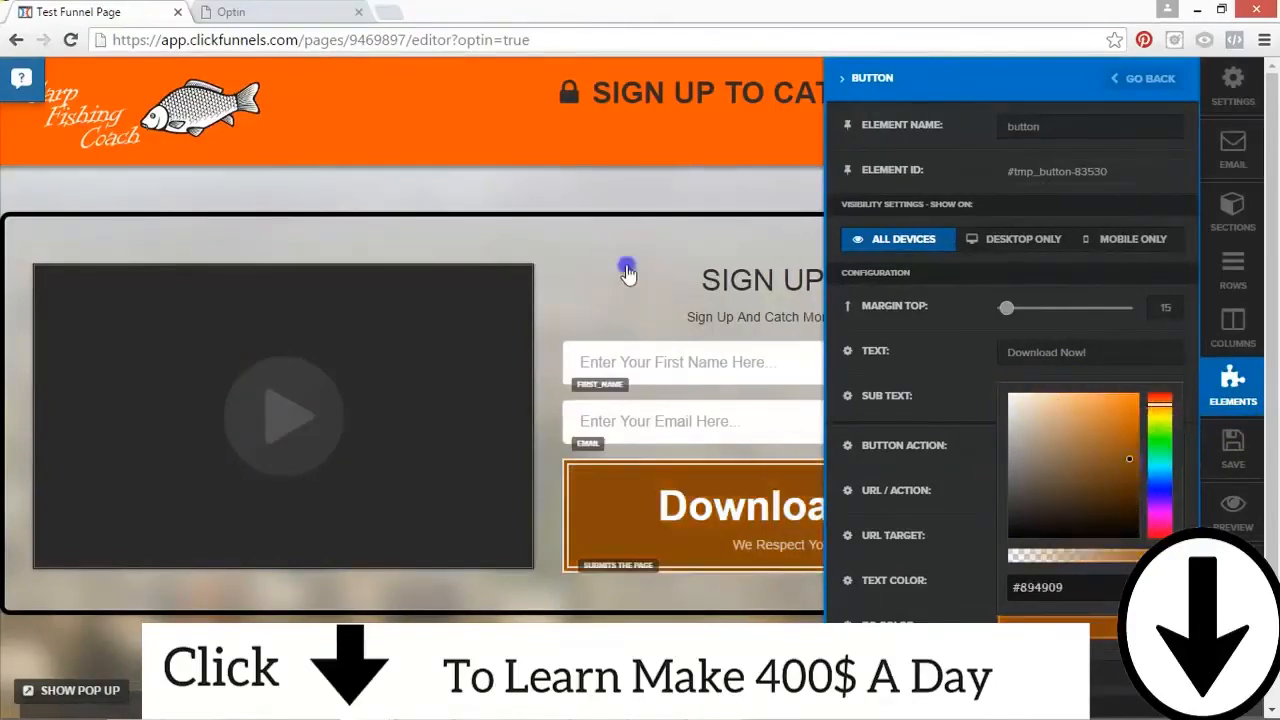
left_click(628, 274)
Step: Set the font size of the "SIGN UP HERE!" headline to 50 and close its settings
left_click(943, 280)
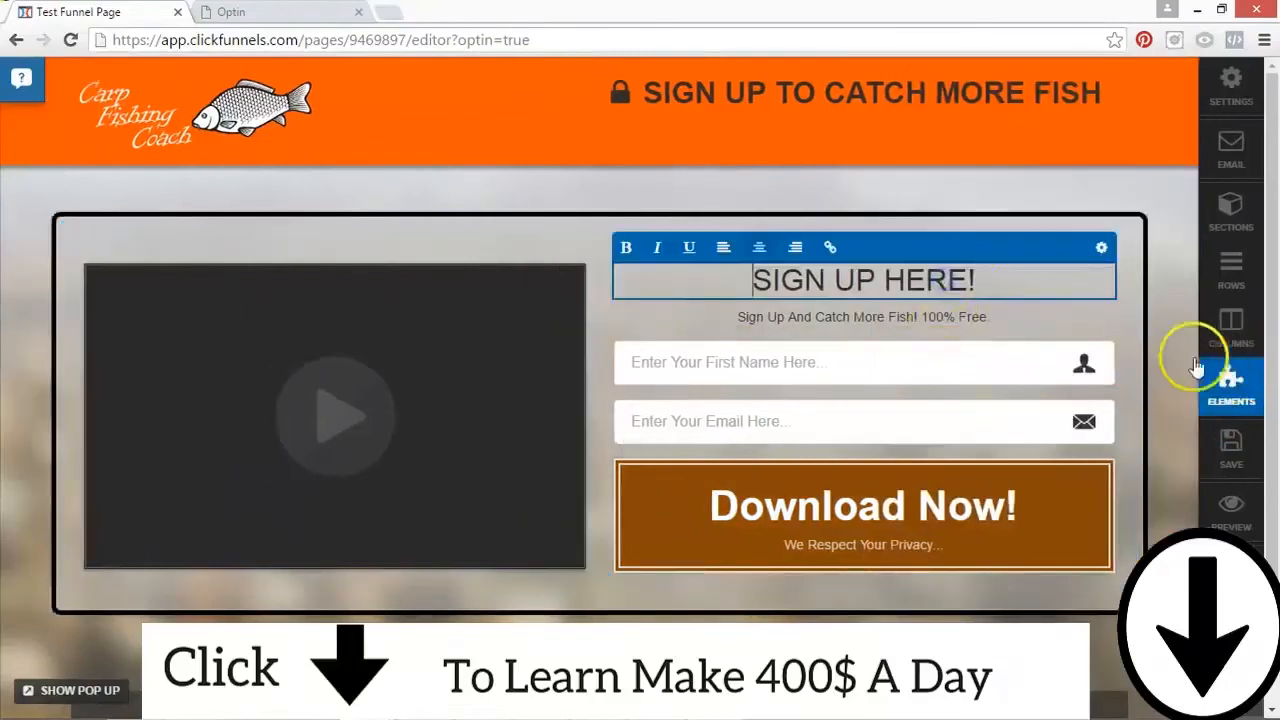
left_click(1097, 247)
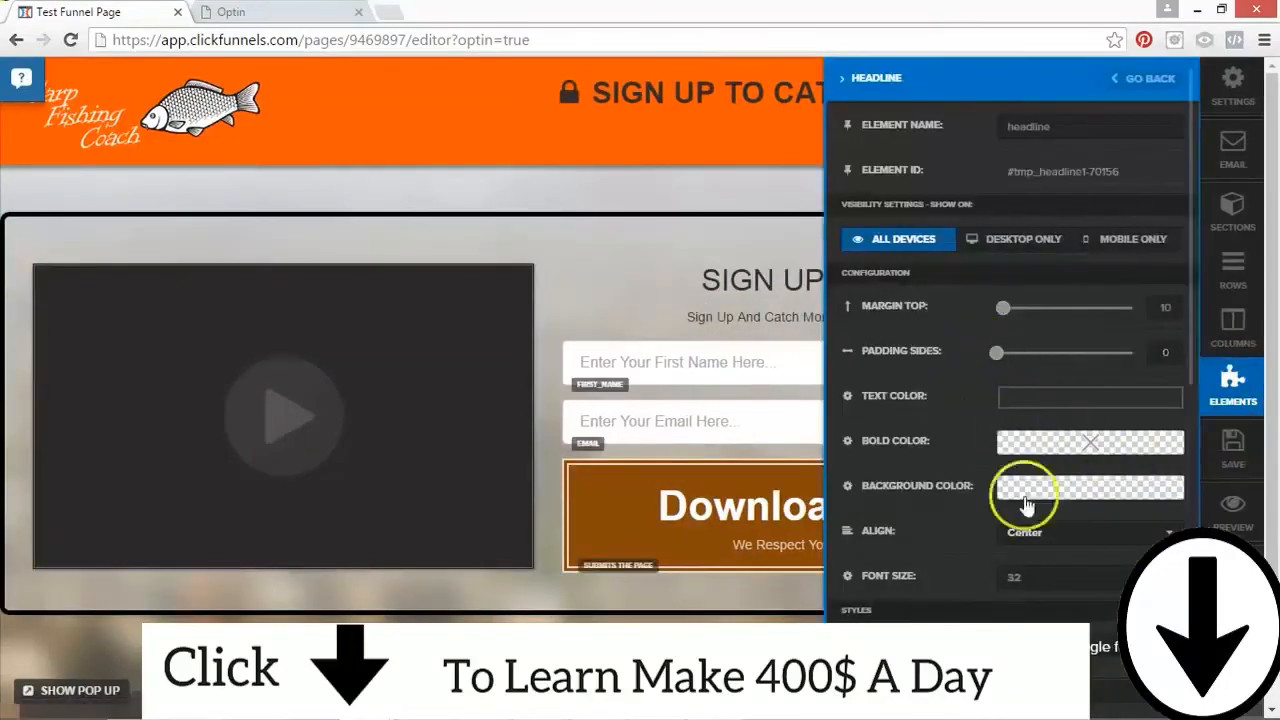
key("Down")
key("Up")
key("Up")
key("Up")
key("Up")
key("Up")
key("Up")
key("Up")
key("Up")
key("Up")
key("Up")
key("Up")
key("Up")
key("Up")
key("Up")
key("Up")
key("Up")
key("Up")
key("Up")
key("Up")
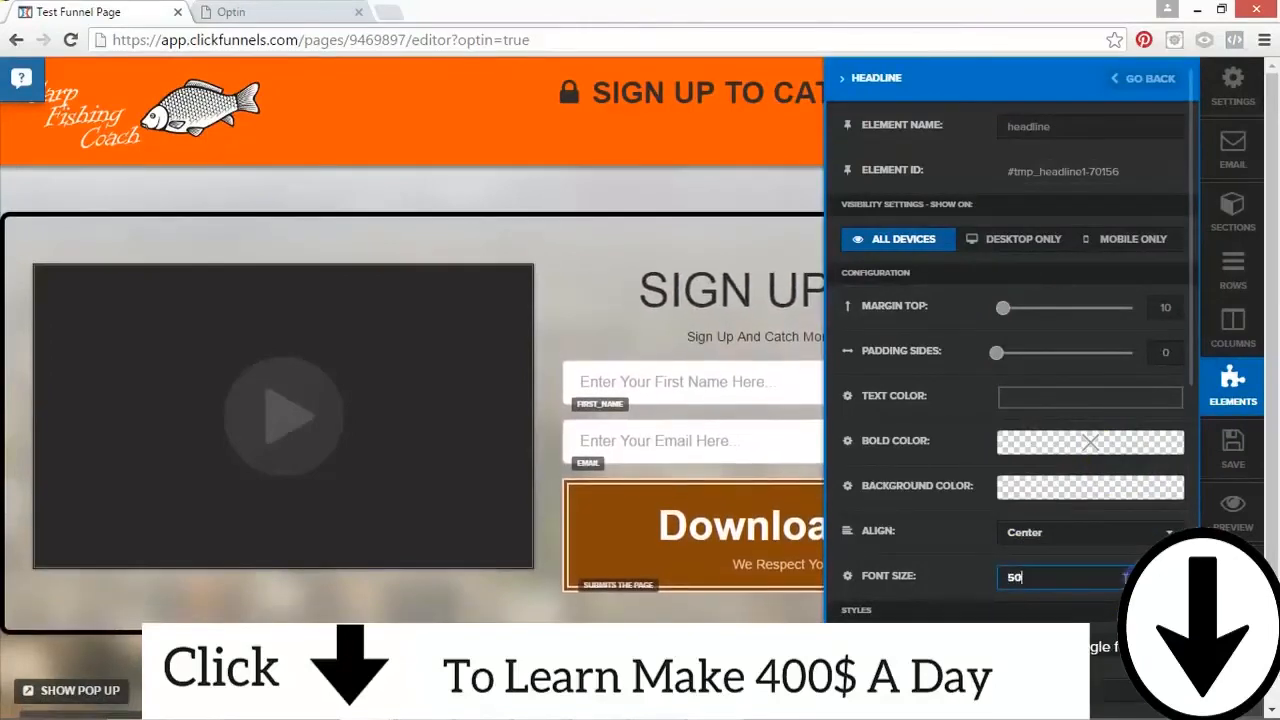
left_click(600, 246)
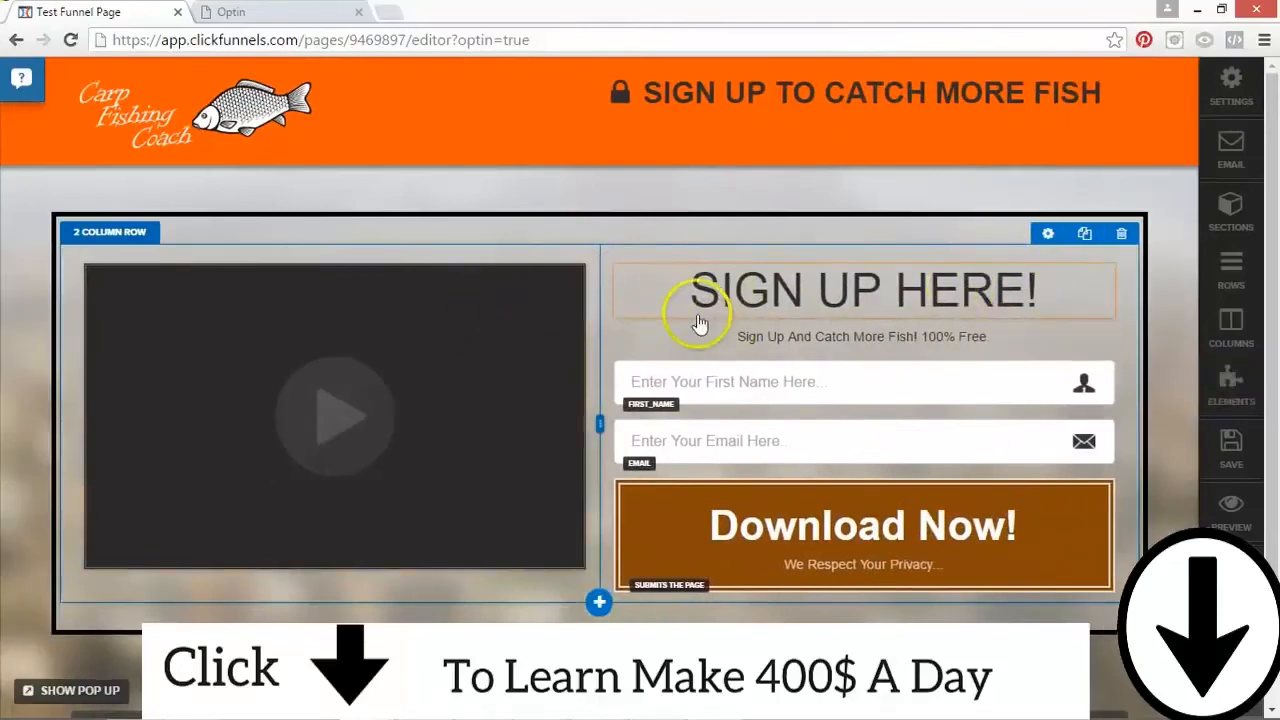
Step: Set the top margin of the text block under the signup headline to 0 and widen the video column
left_click(1024, 340)
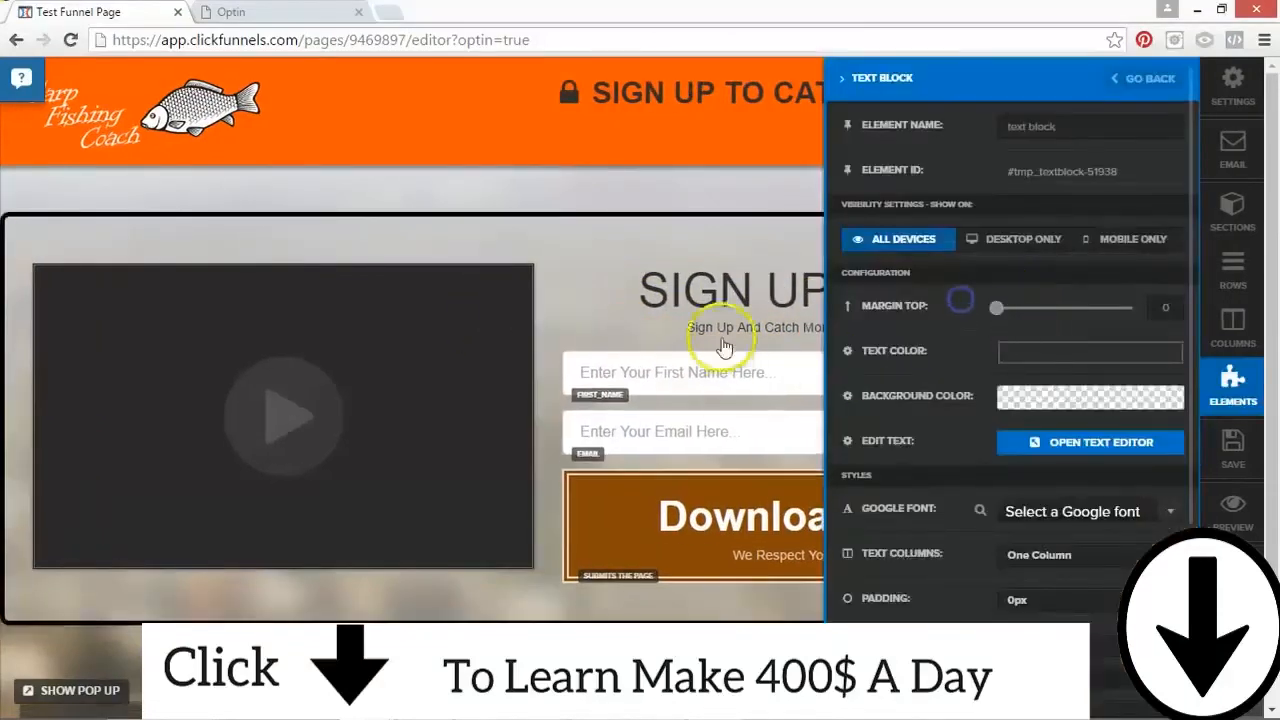
left_click(614, 246)
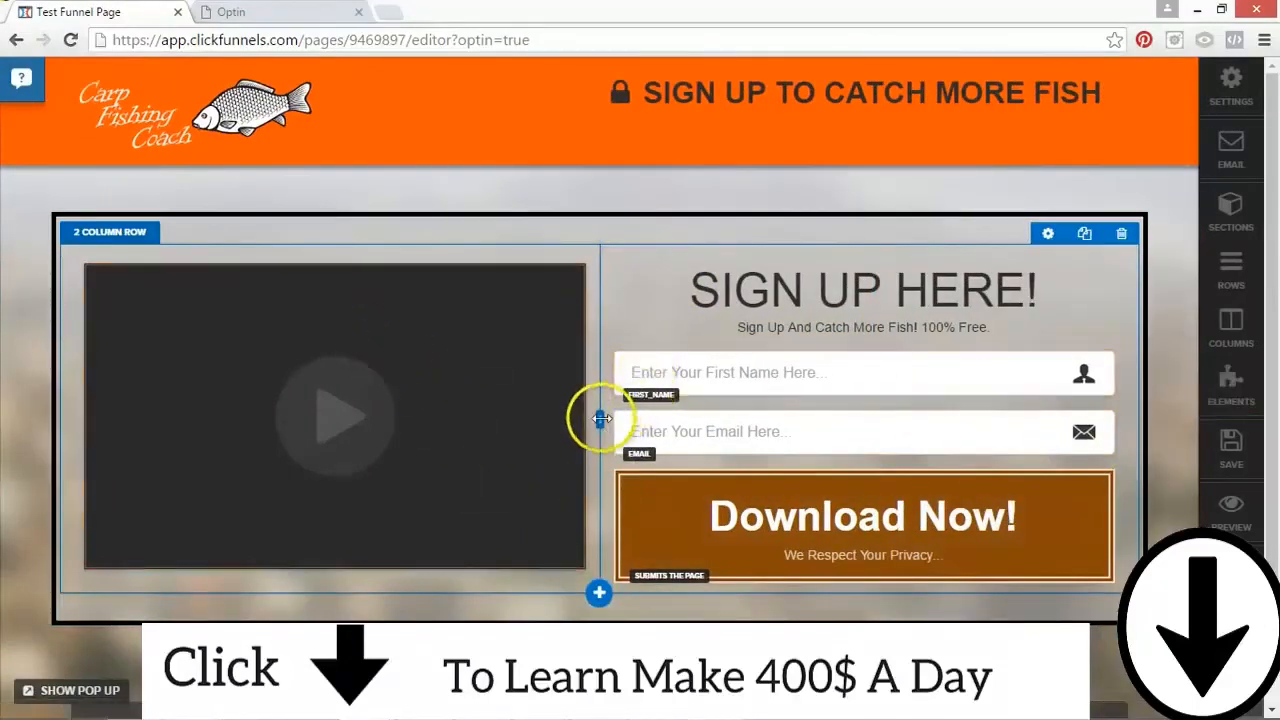
left_click_drag(632, 416, 749, 409)
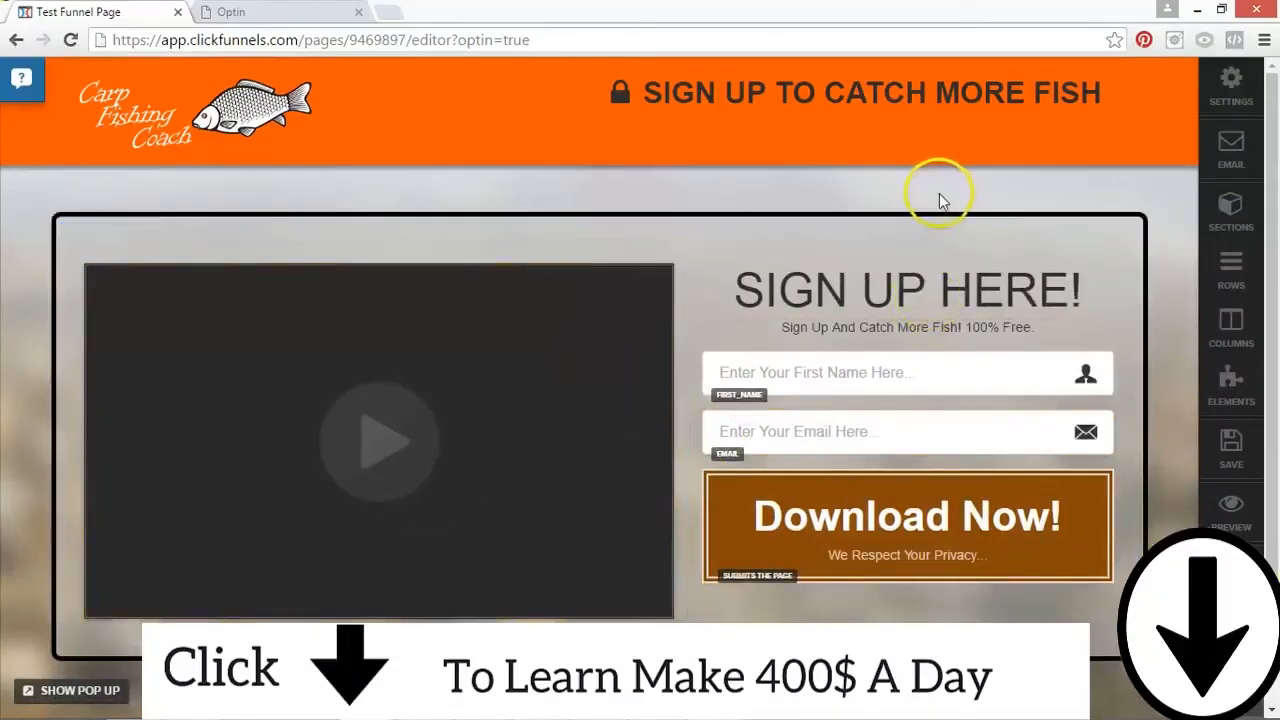
Step: Make the "SIGN UP HERE!" headline bold and underlined
left_click(940, 288)
left_click_drag(1068, 285, 749, 250)
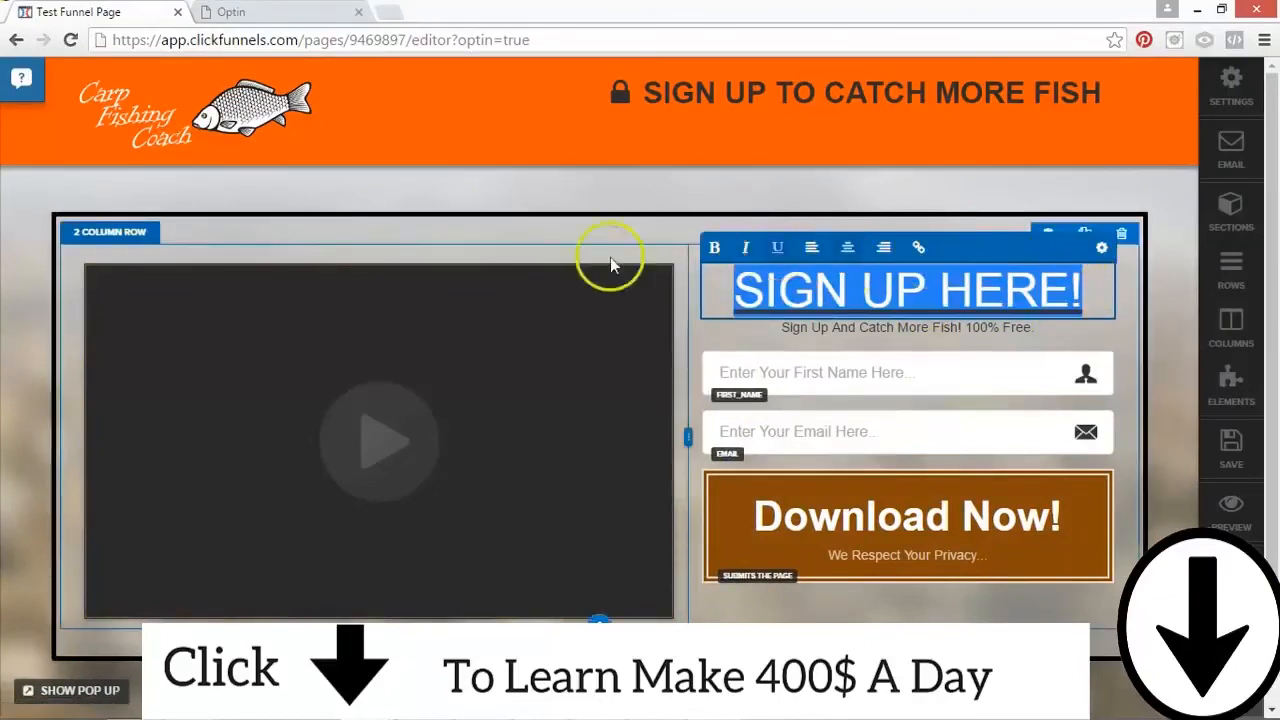
left_click(713, 248)
left_click(625, 215)
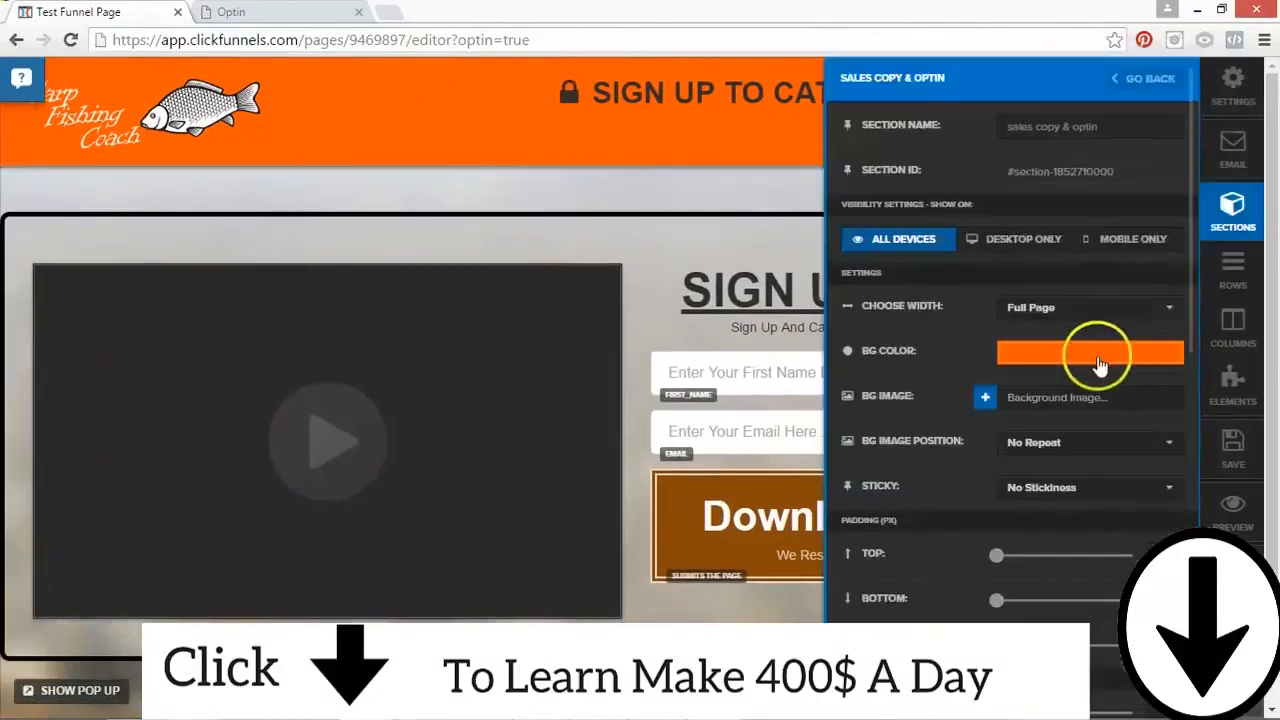
Step: Try yellow and near-black backgrounds on the header section, then set its background color to green #0b7508
left_click(1099, 356)
left_click(1161, 399)
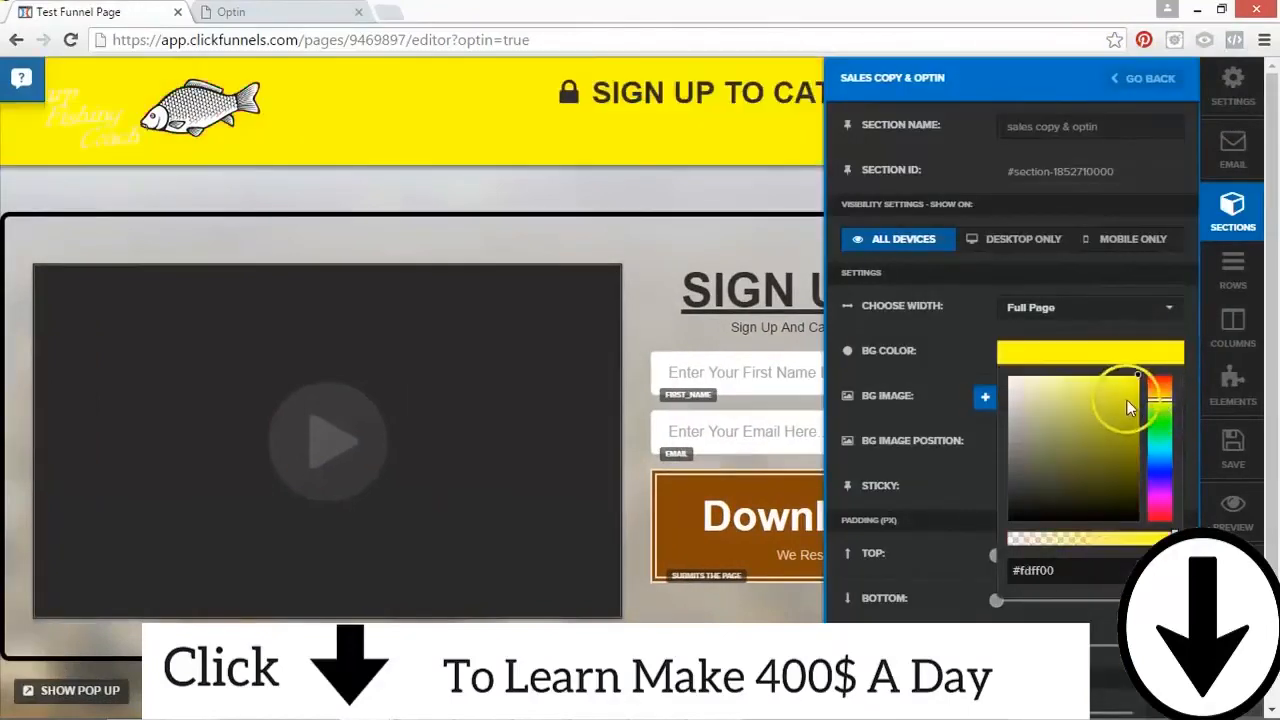
left_click_drag(1136, 377, 1065, 509)
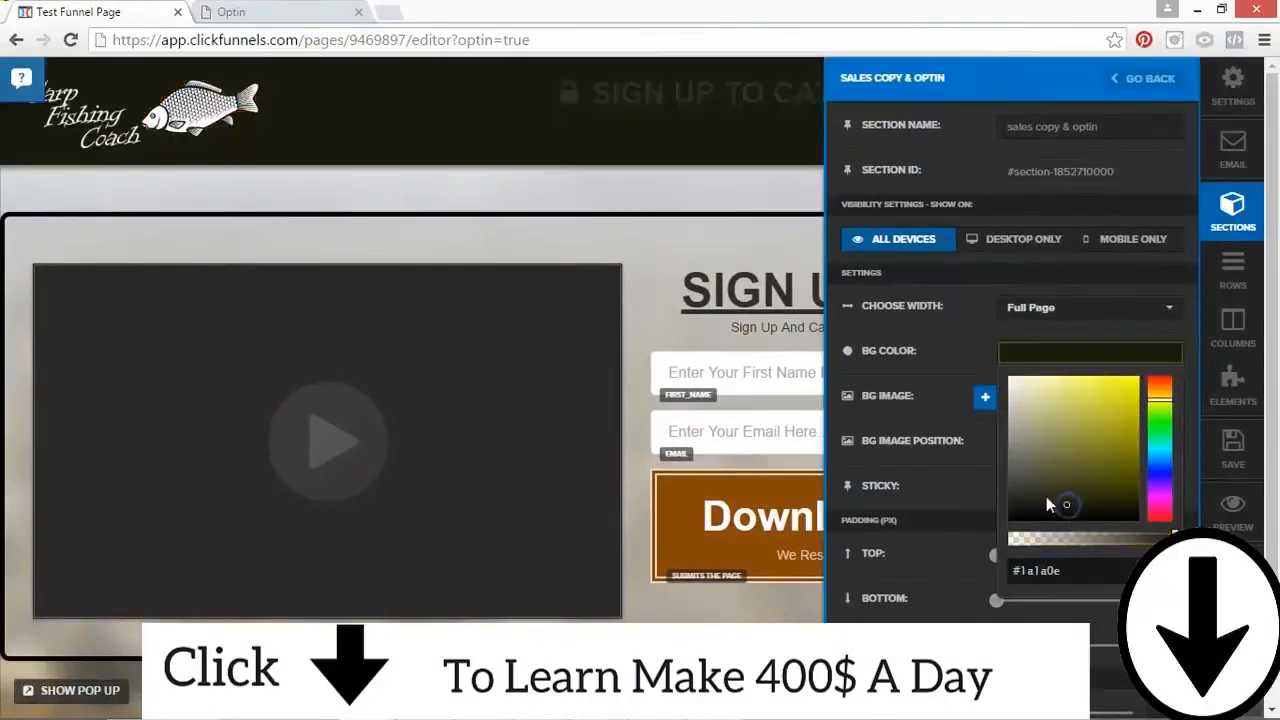
left_click(1158, 425)
mouse_move(1120, 429)
left_mouse_down()
mouse_move(1108, 425)
mouse_move(1130, 462)
left_mouse_up()
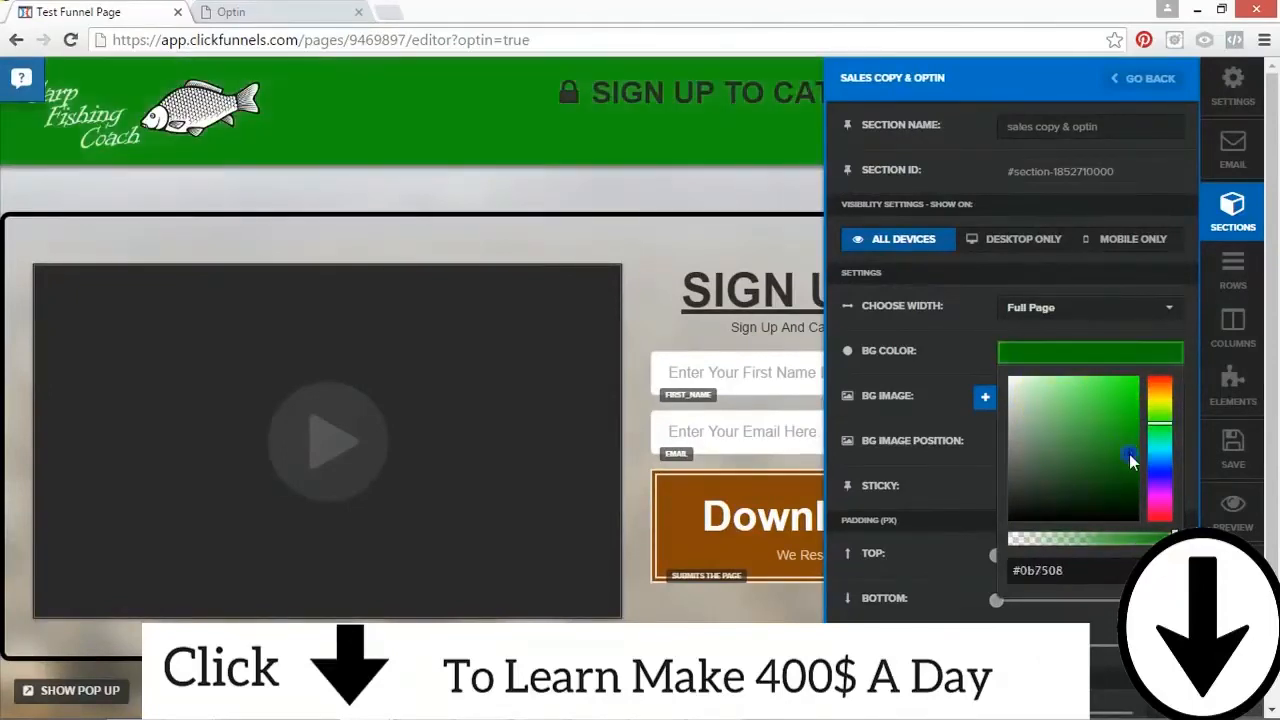
Step: Close the header section's settings and save the page
left_click(576, 128)
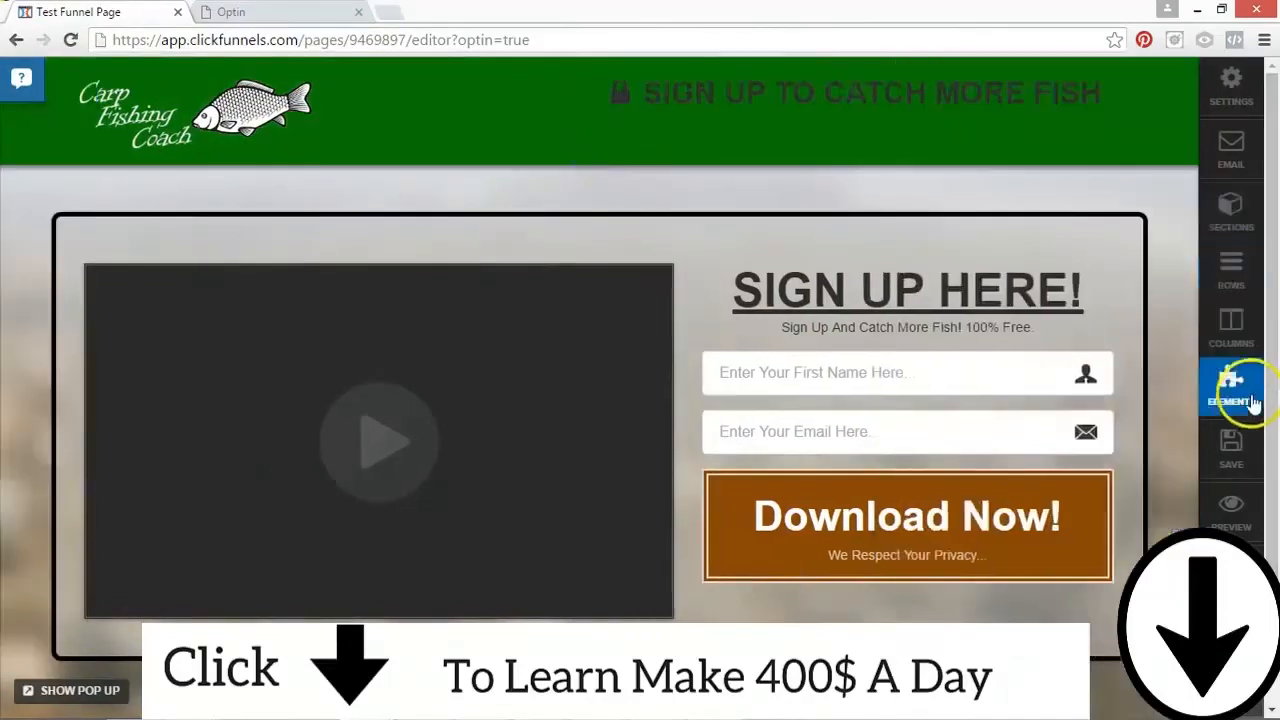
left_click(1231, 445)
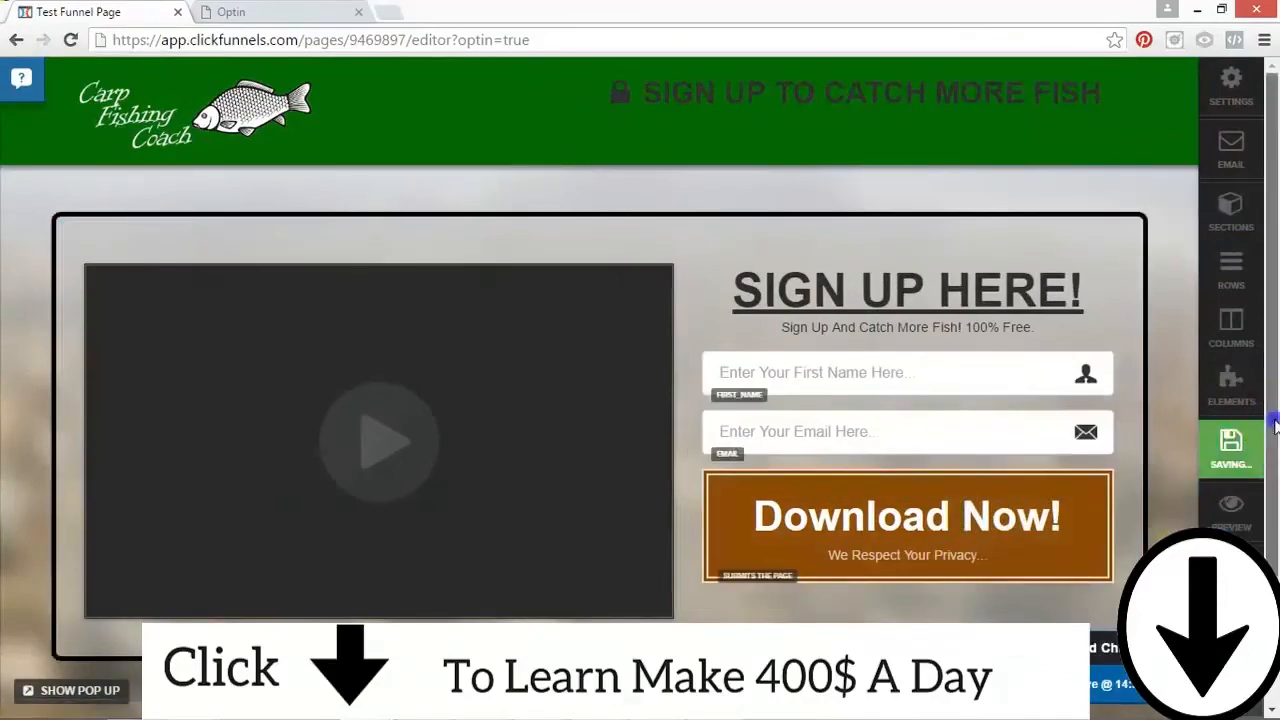
Step: Slightly increase the top margin of the text block under the "SIGN UP HERE!" headline
scroll(1268, 540, "down", 1)
scroll(1268, 540, "up", 2)
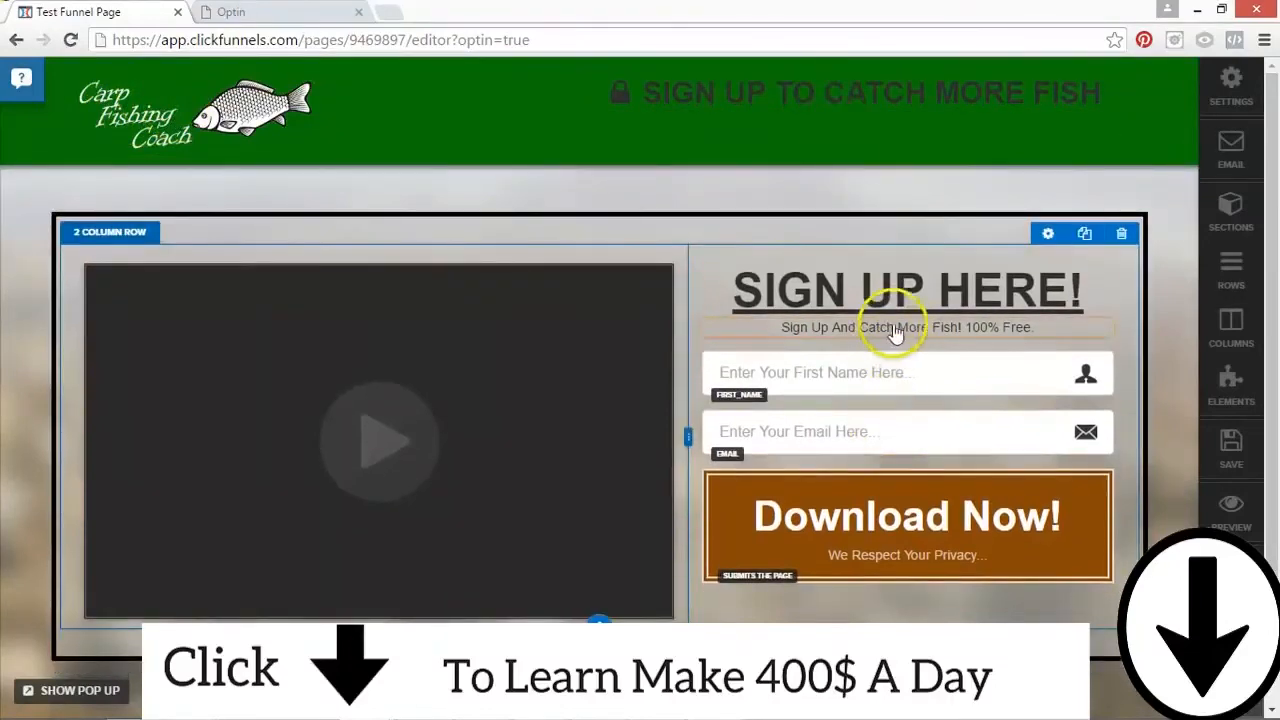
left_click(1071, 312)
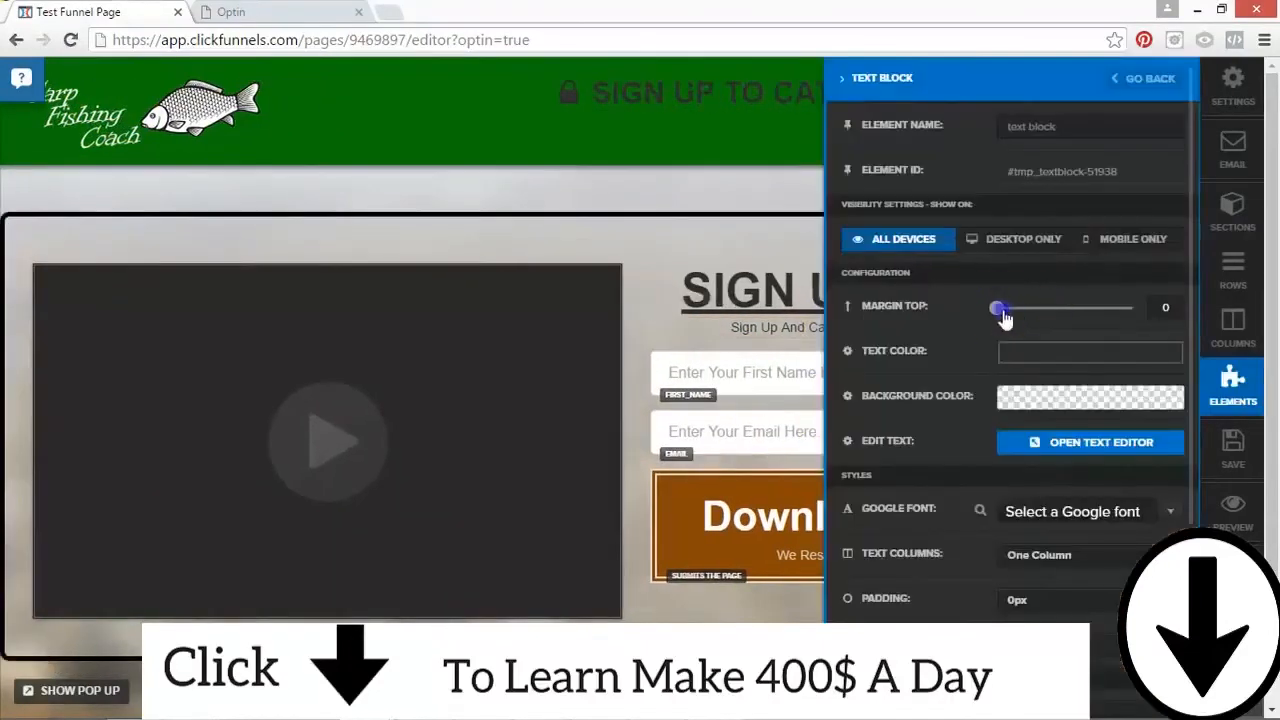
left_click(711, 236)
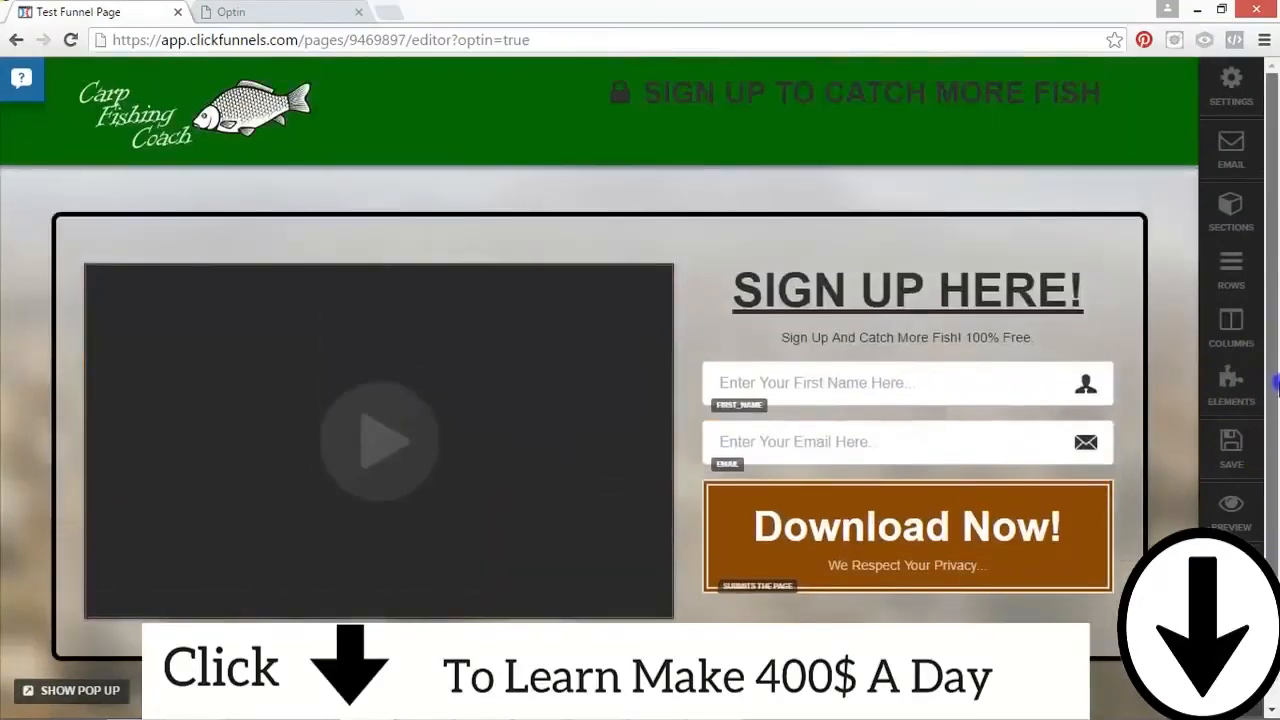
Step: Set the text color of the header headline "SIGN UP TO CATCH MORE FISH" to near-white and save the page
left_click(943, 86)
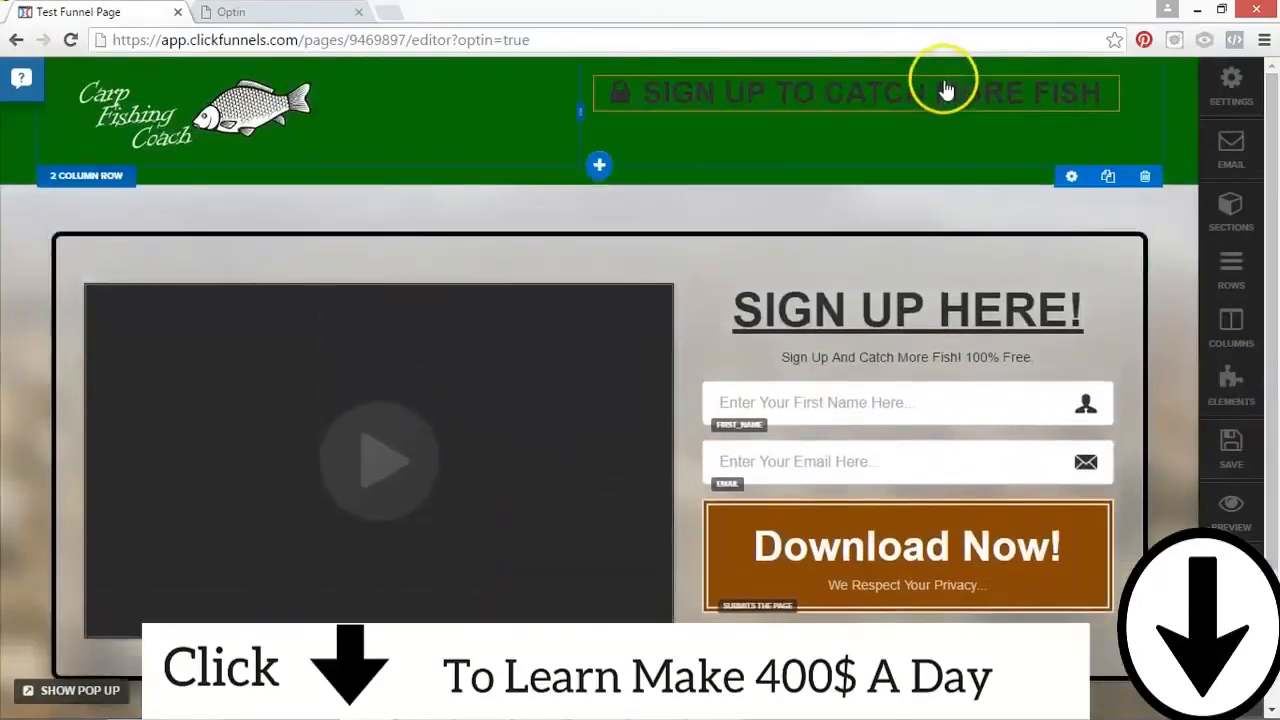
left_click_drag(1100, 95, 618, 92)
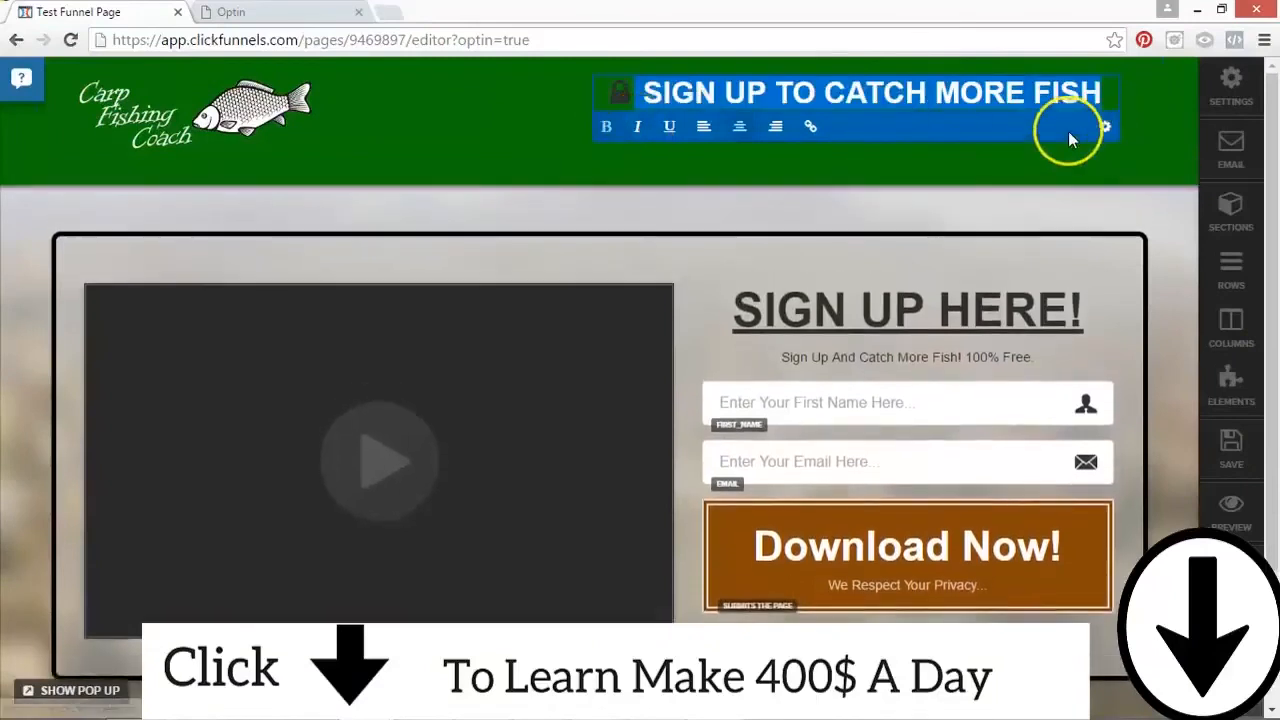
left_click(1105, 126)
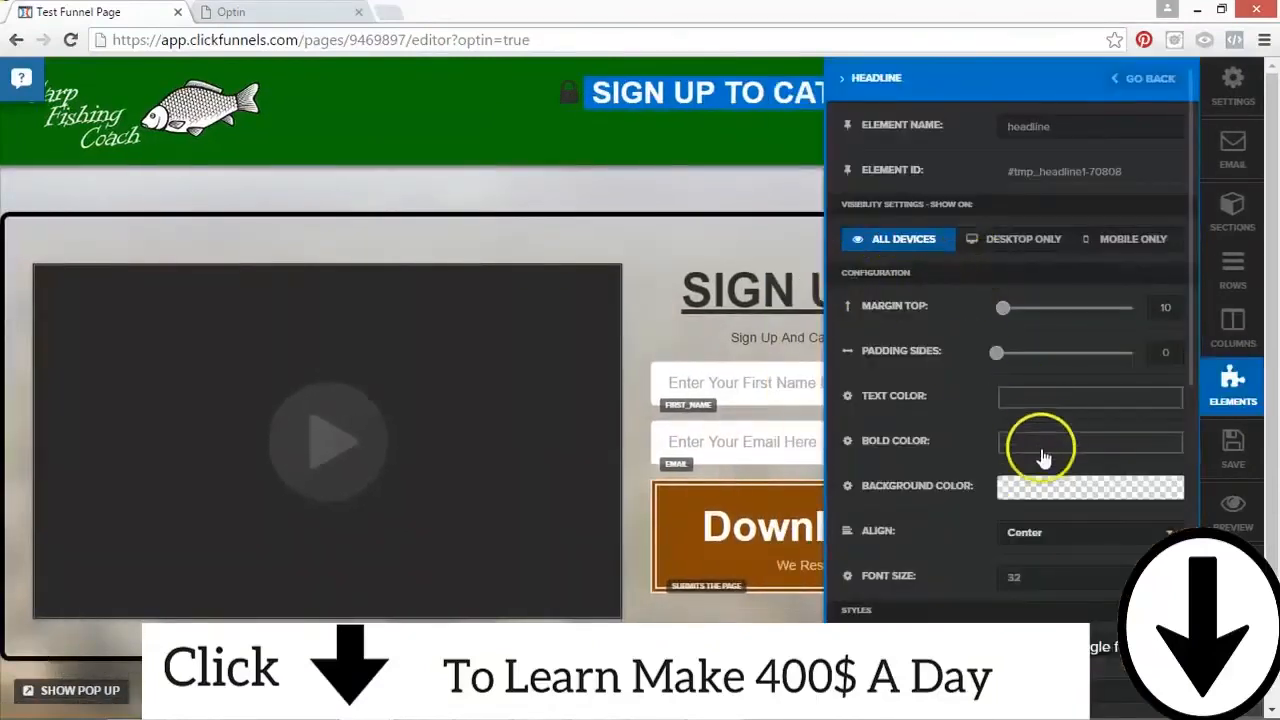
left_click(1030, 397)
left_click(1018, 432)
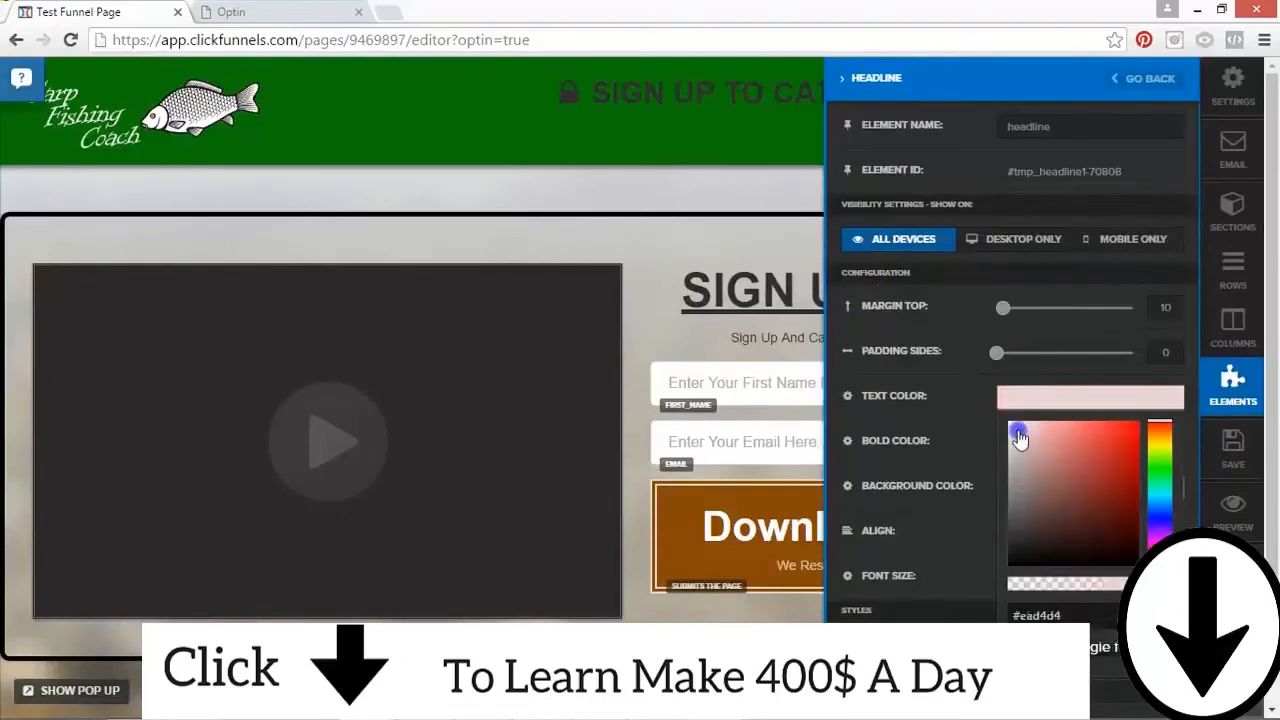
left_click(586, 128)
left_click(1245, 470)
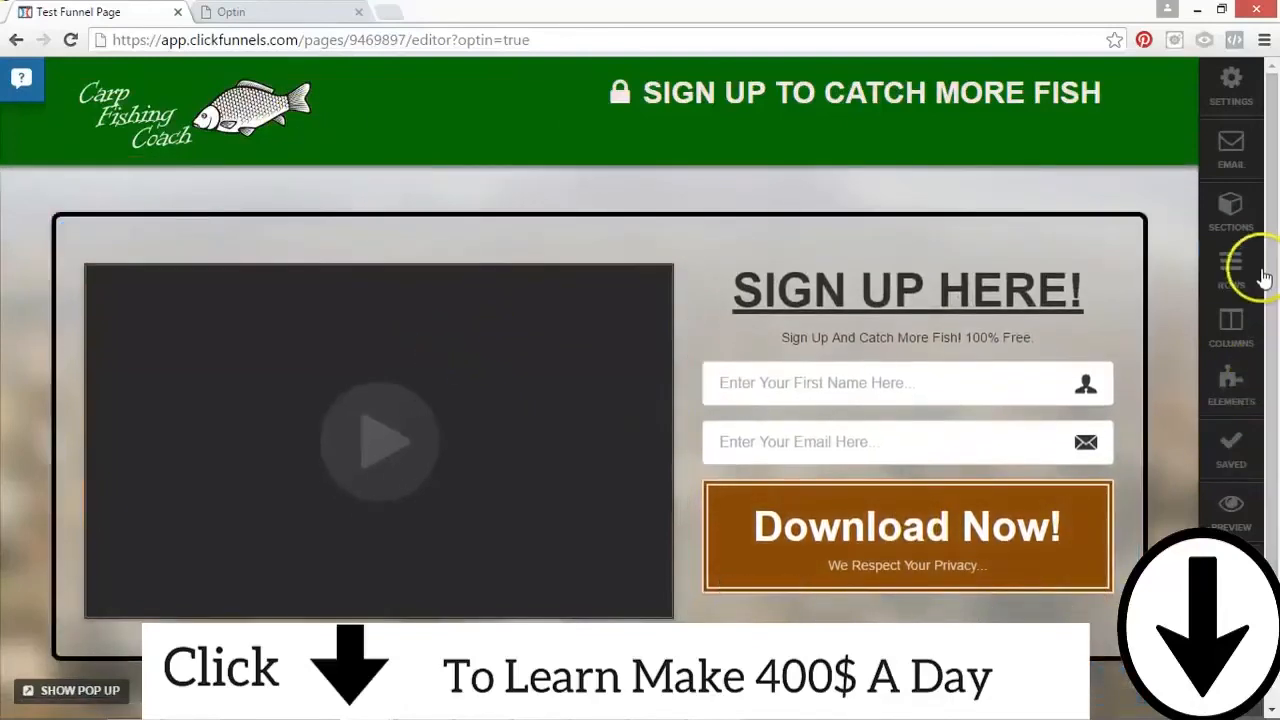
Step: Add a Headline / Text element to the empty row below the bordered signup section
scroll(1275, 268, "down", 2)
left_click(676, 583)
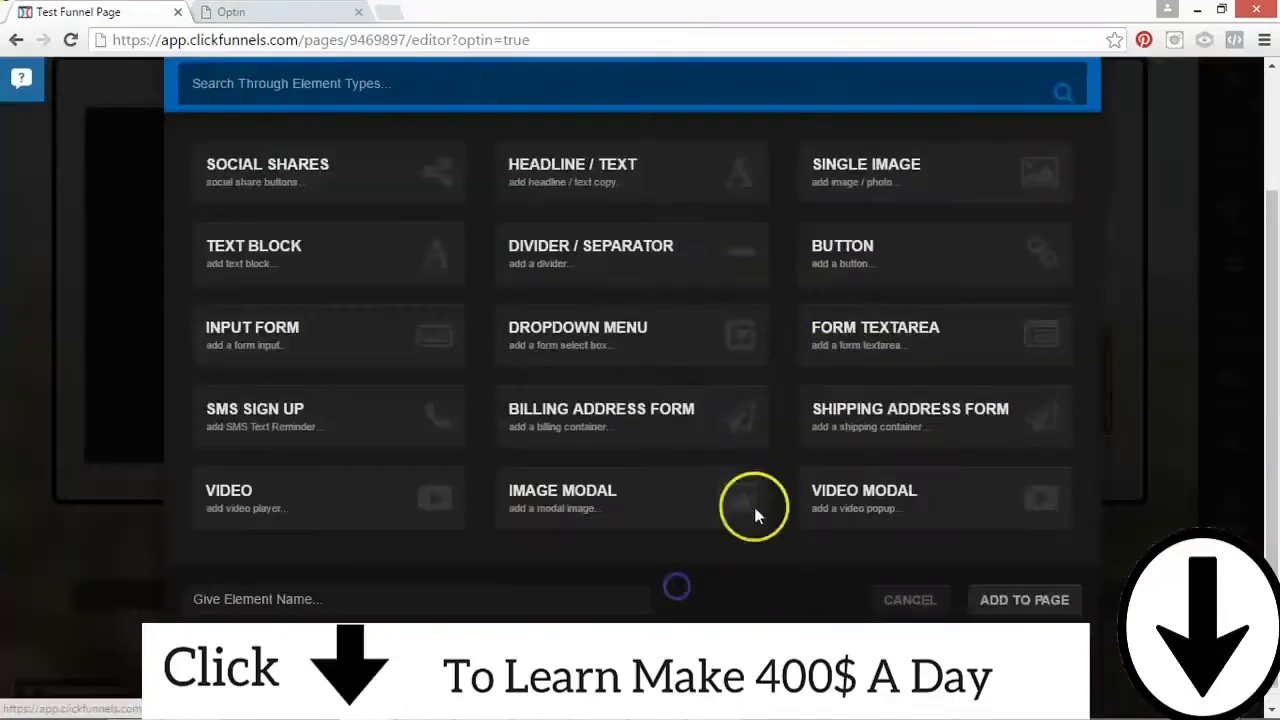
left_click(537, 168)
left_click(1024, 599)
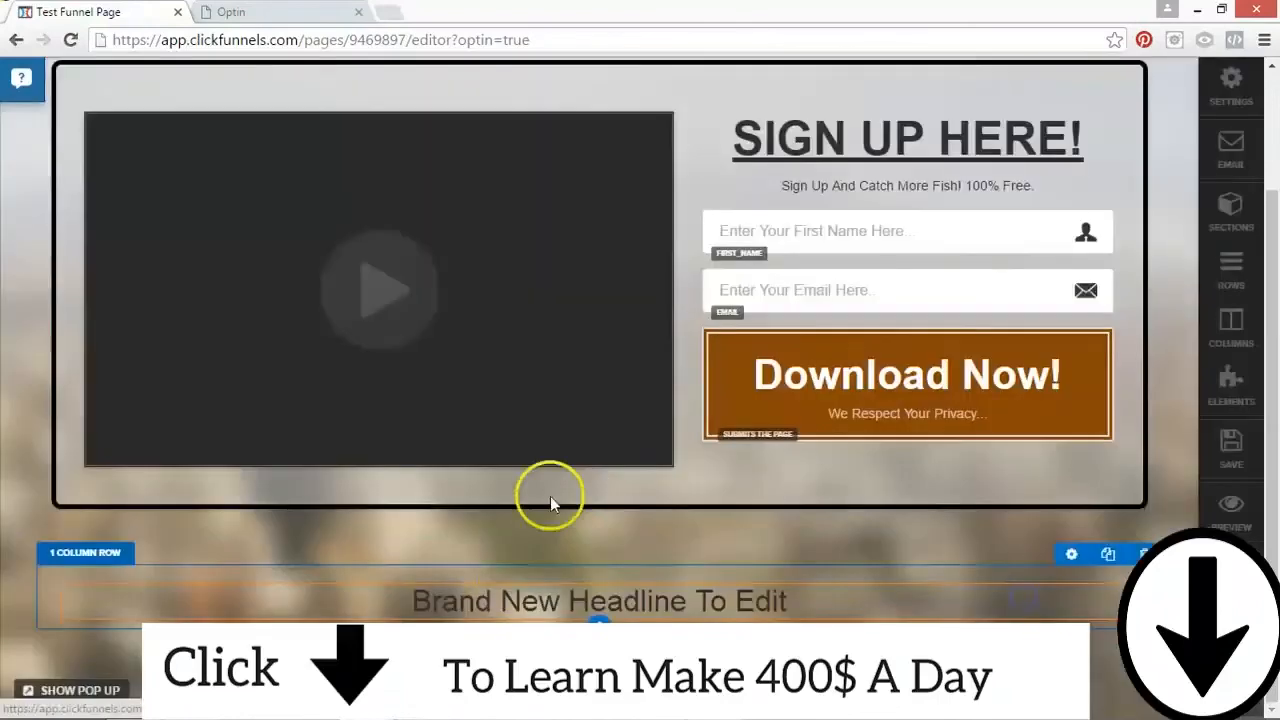
Step: Left-align the new headline and replace its text with "Copyright Catch More Fish"
left_click(552, 617)
left_click(170, 567)
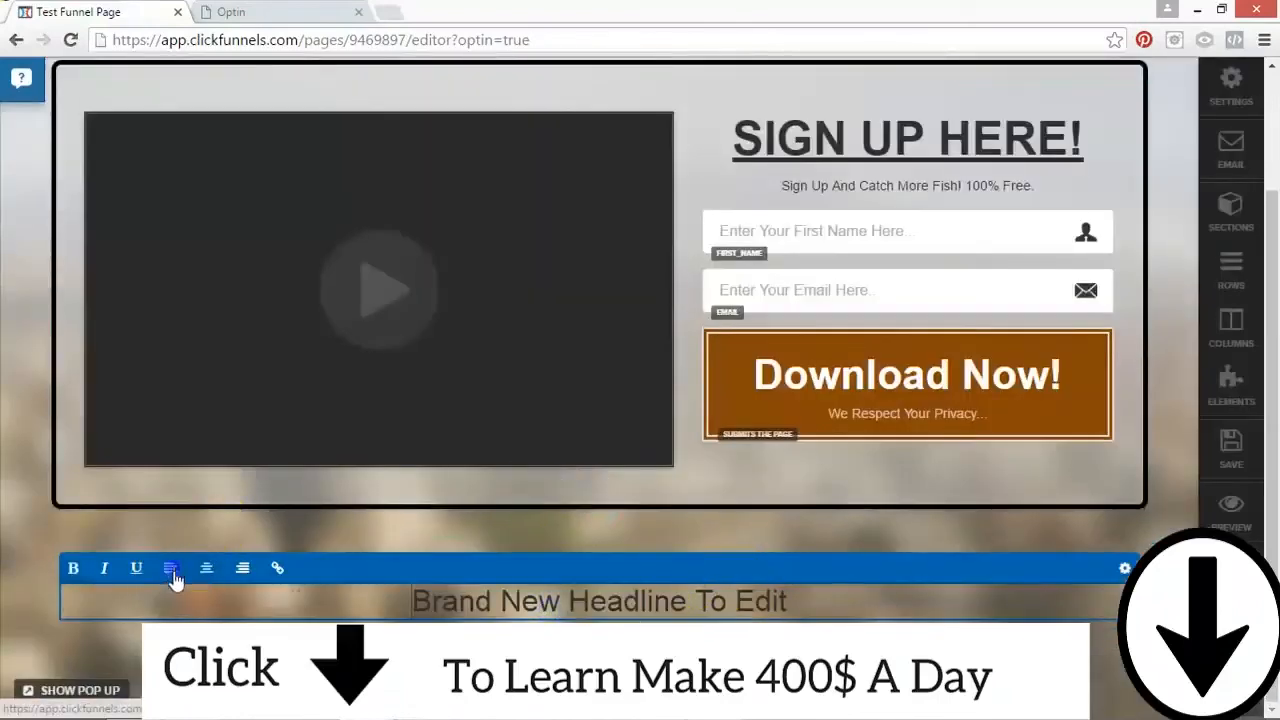
triple_click(172, 604)
type("Copyright Catch More Fi")
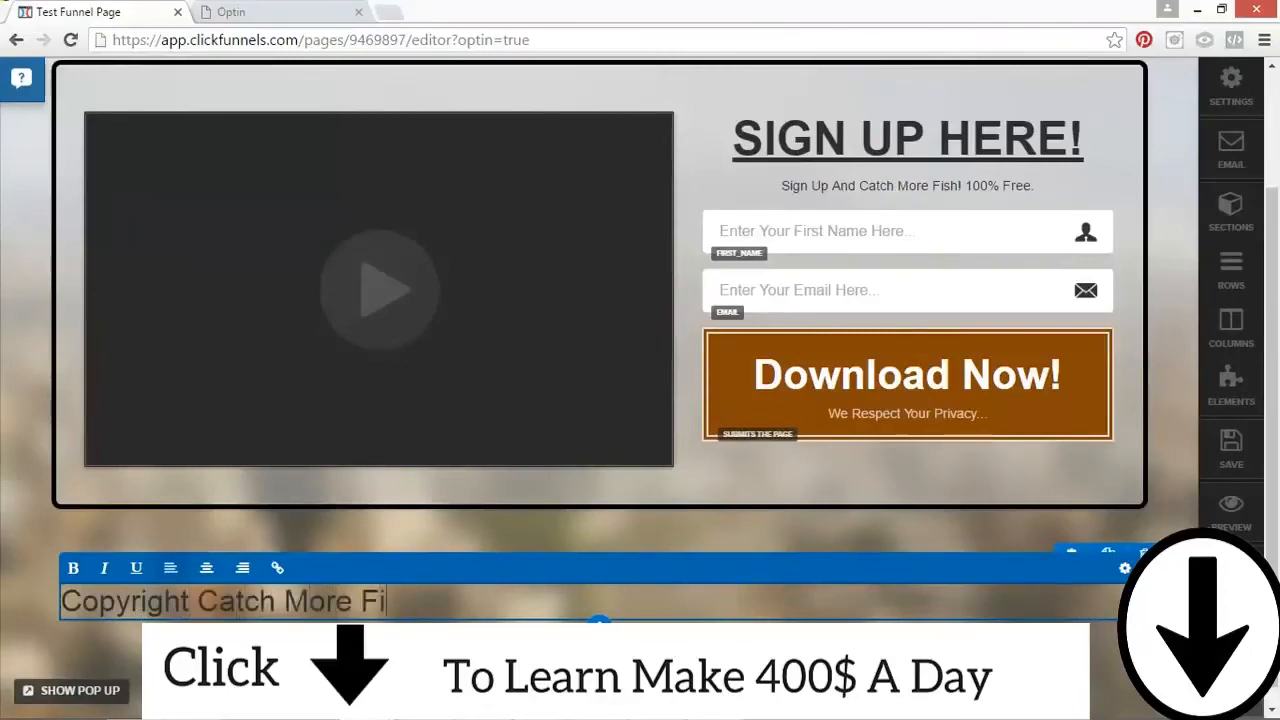
type("sh")
Step: Reduce the font size of the copyright headline to about 15 and close its settings
key("ctrl+a")
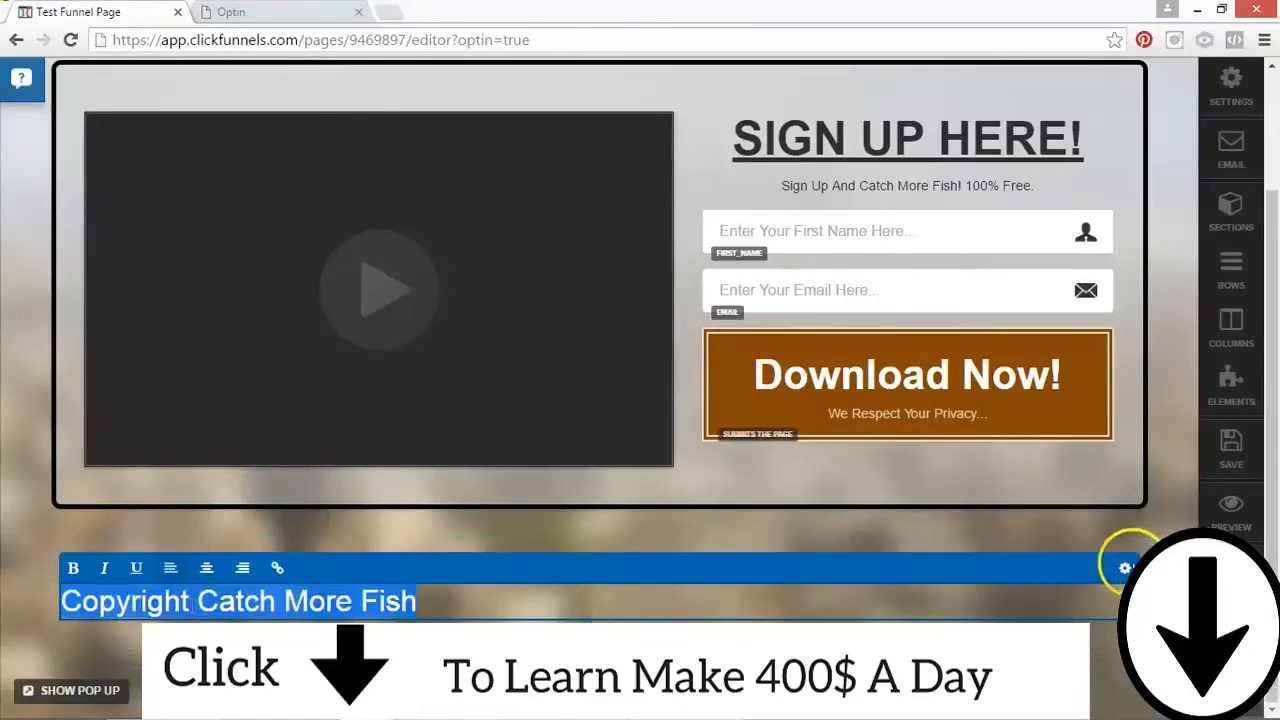
left_click(1125, 568)
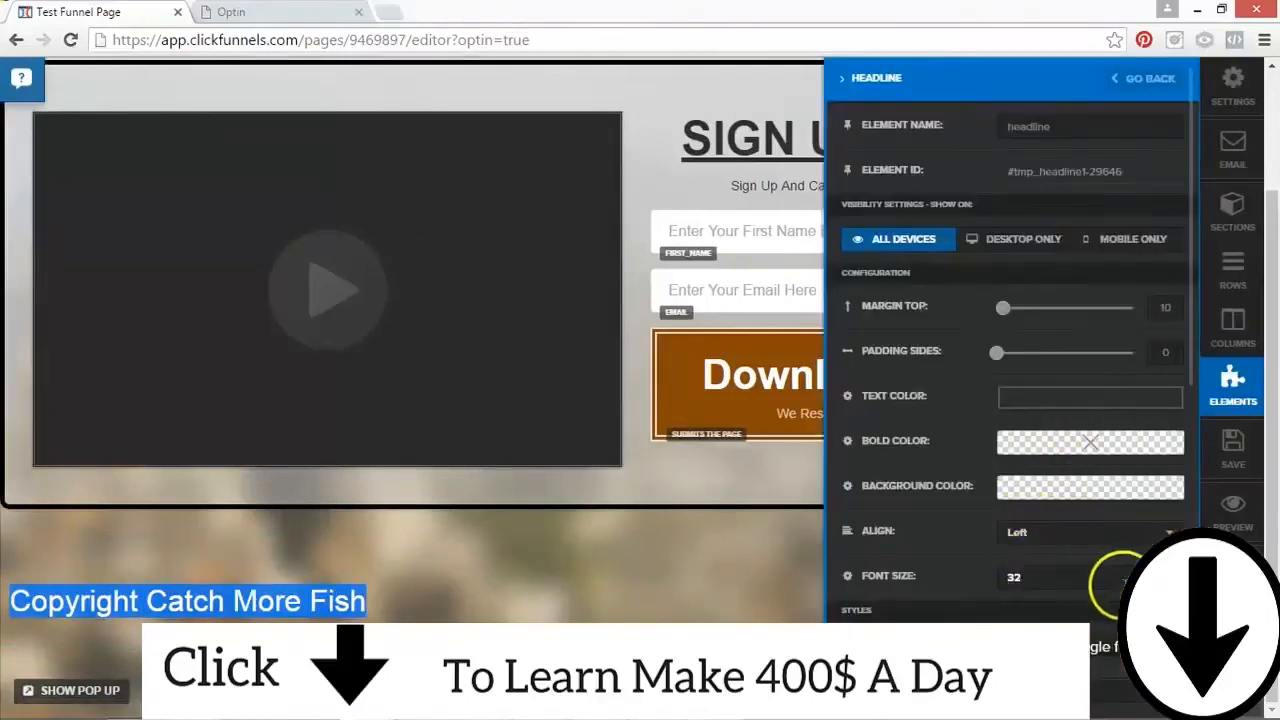
left_click(1172, 582)
triple_click(1172, 582)
triple_click(1172, 582)
double_click(1172, 582)
left_click(1172, 582)
left_click(1172, 582)
left_click(1172, 582)
left_click(1172, 582)
left_click(1172, 582)
left_click(1172, 582)
left_click(1172, 582)
left_click(1172, 582)
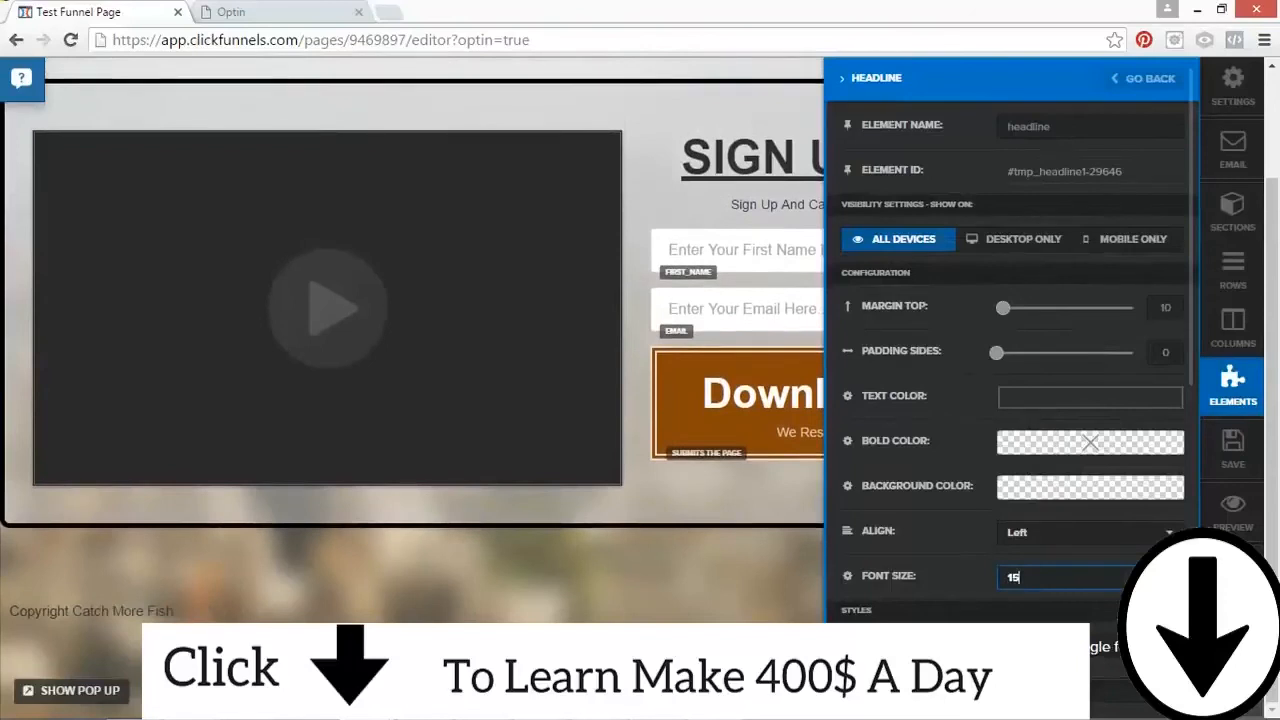
left_click(729, 586)
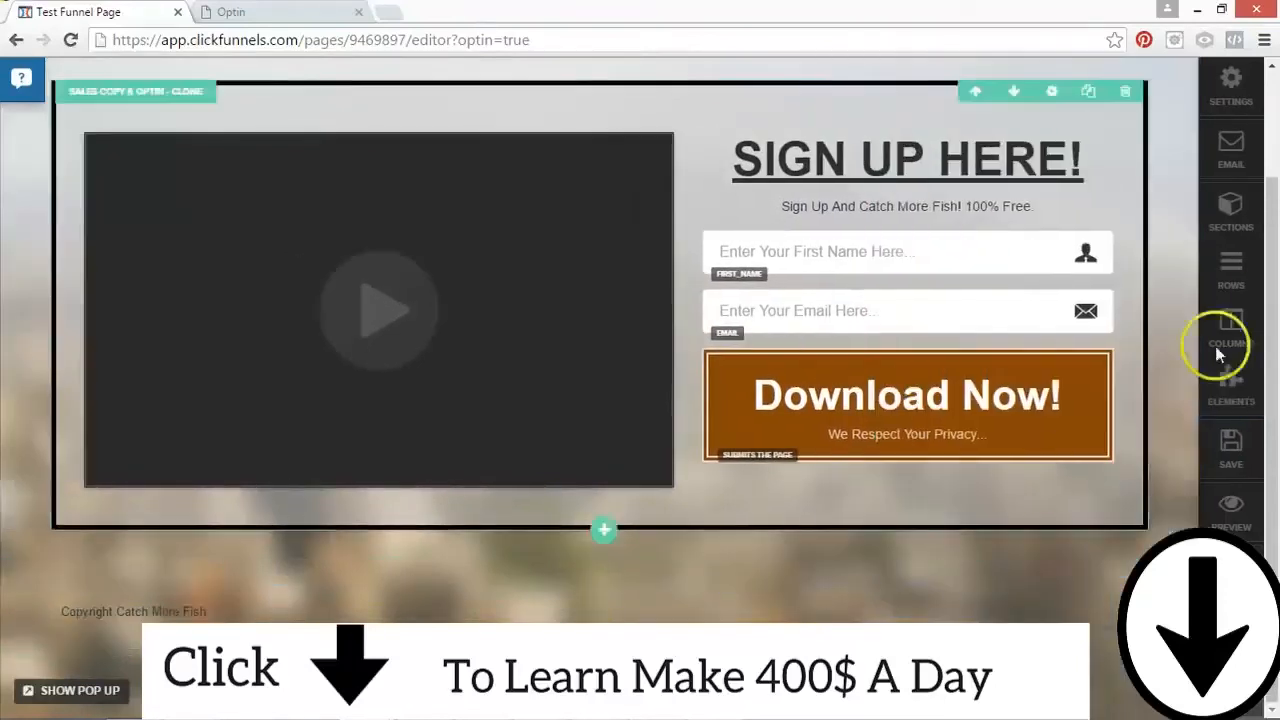
Step: Center the copyright headline and save the page
left_click(470, 612)
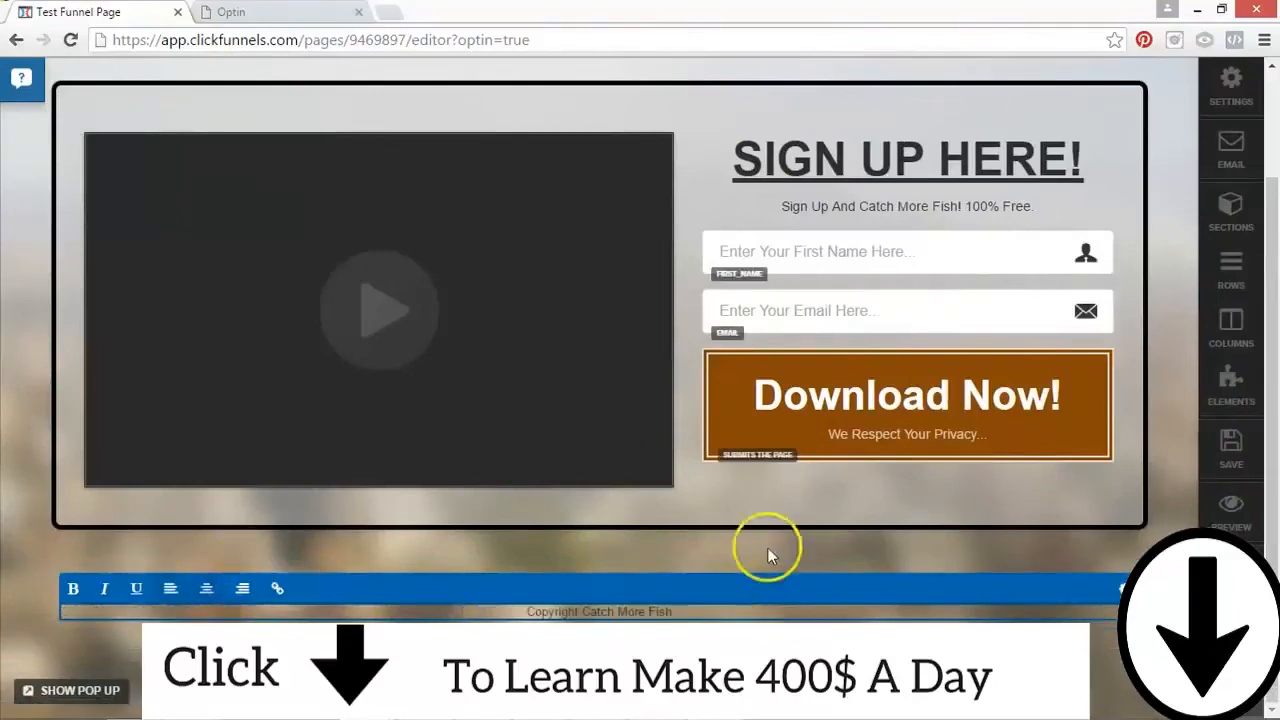
left_click(1236, 458)
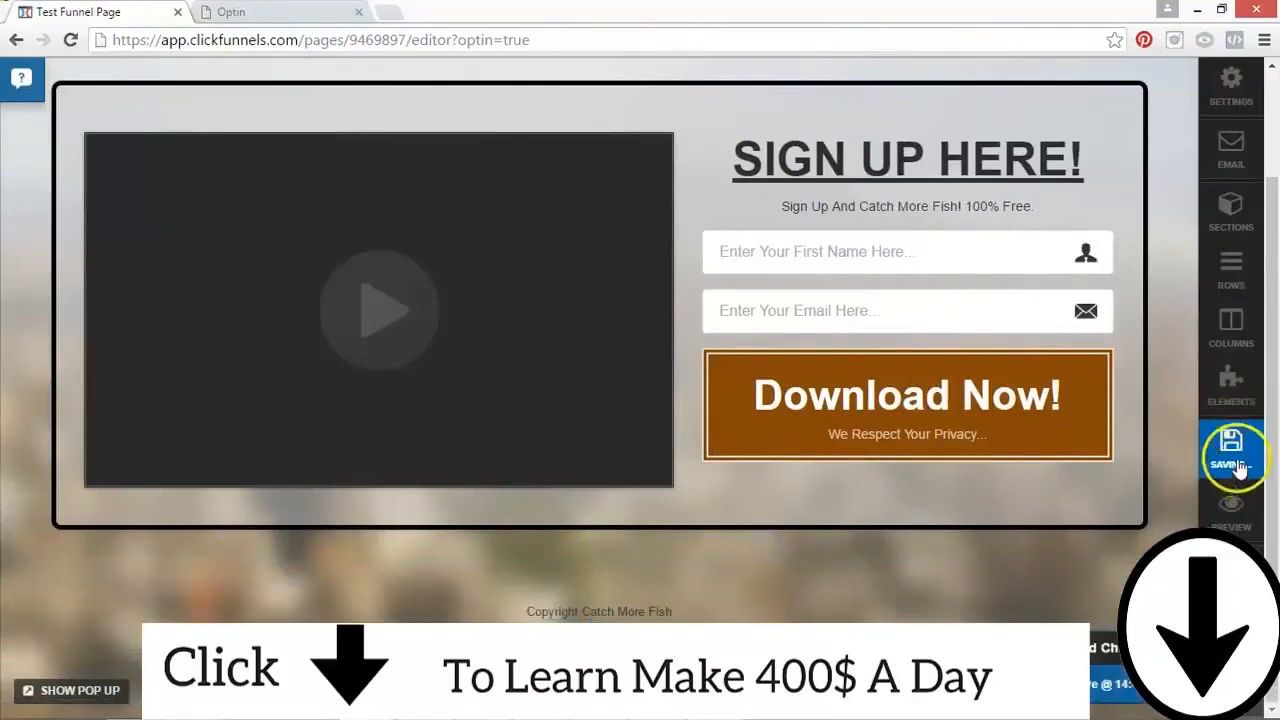
Step: Open a preview of the edited Optin page
scroll(966, 350, "up", 2)
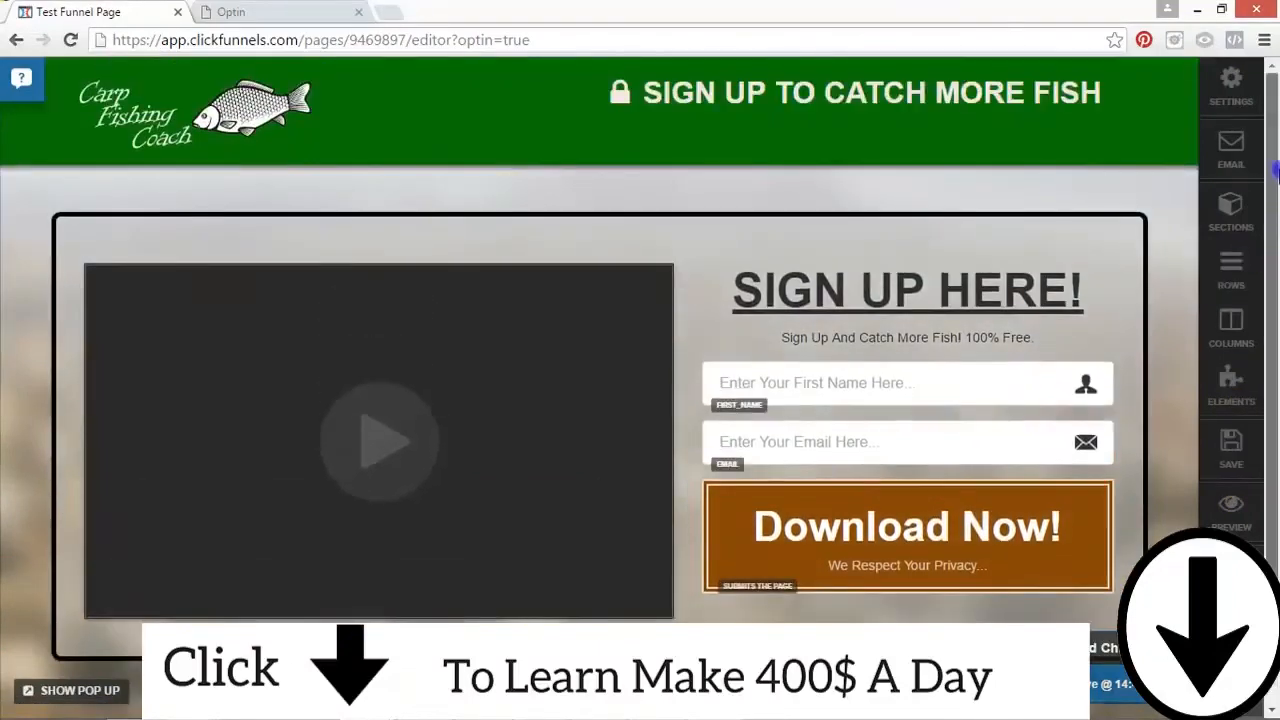
left_click(1232, 508)
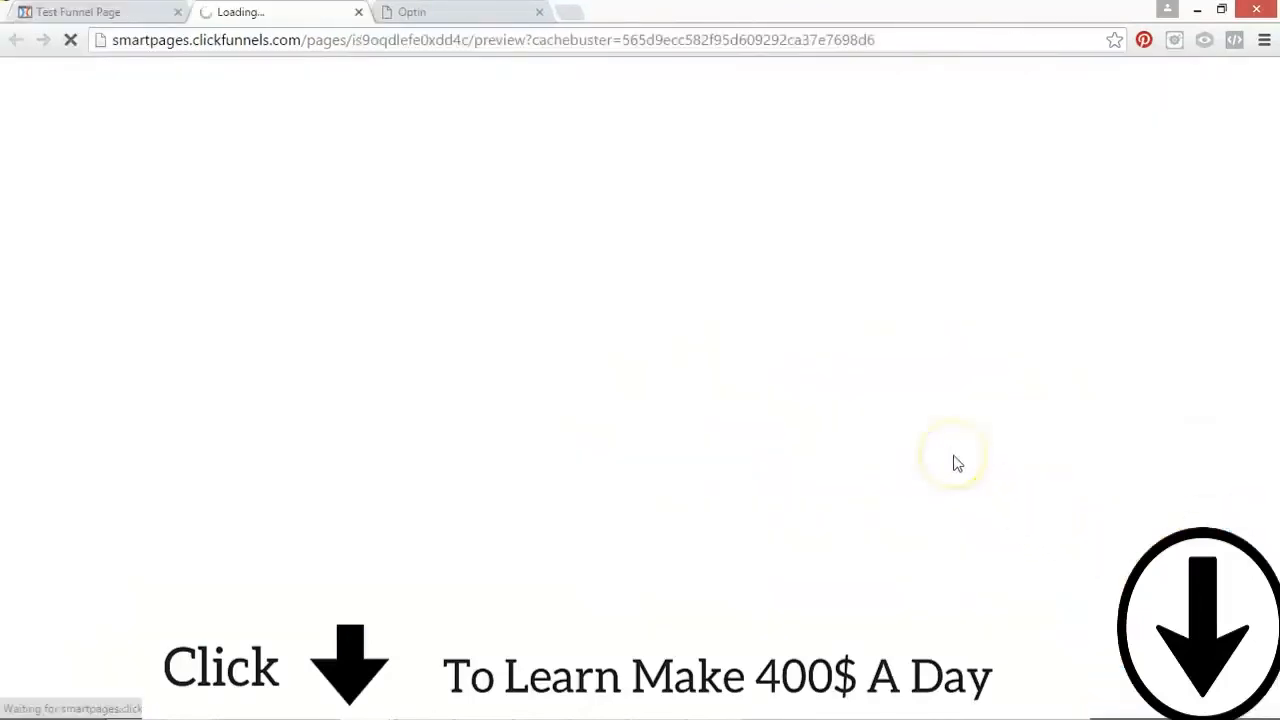
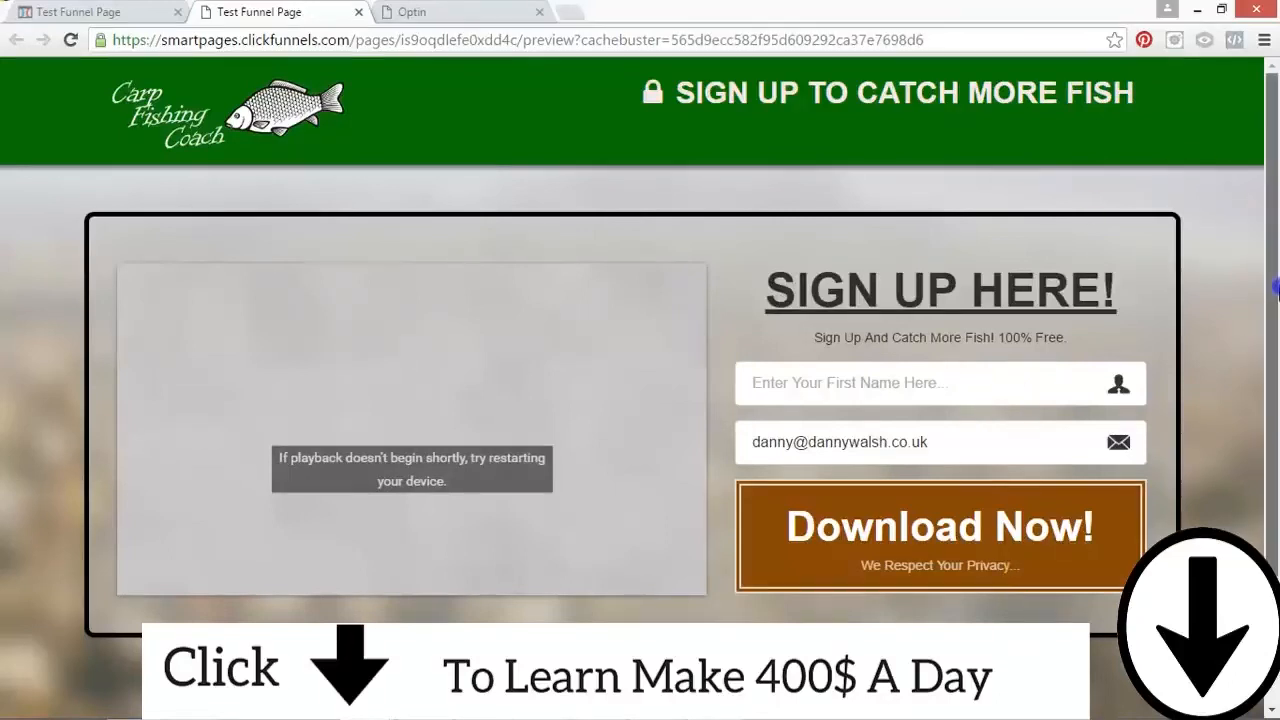
Step: Review the Optin page preview, from the green header down to the signup form and video area
scroll(1275, 380, "down", 1)
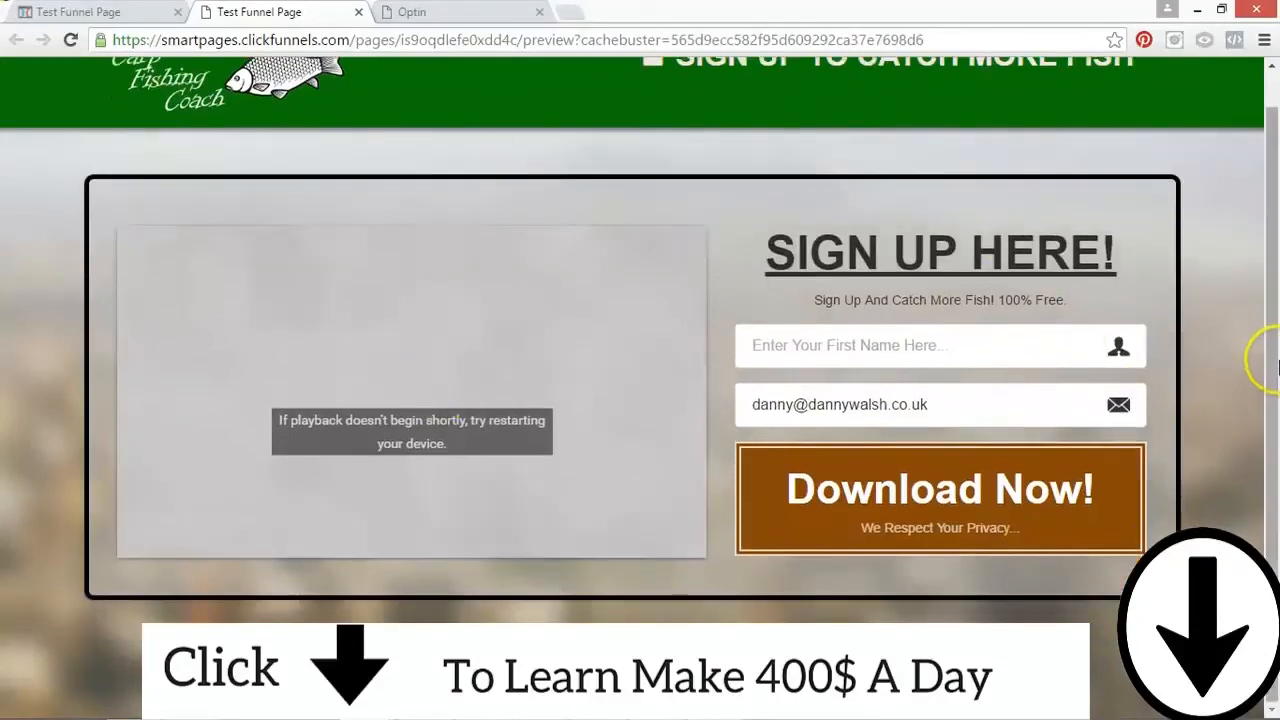
scroll(1255, 360, "up", 1)
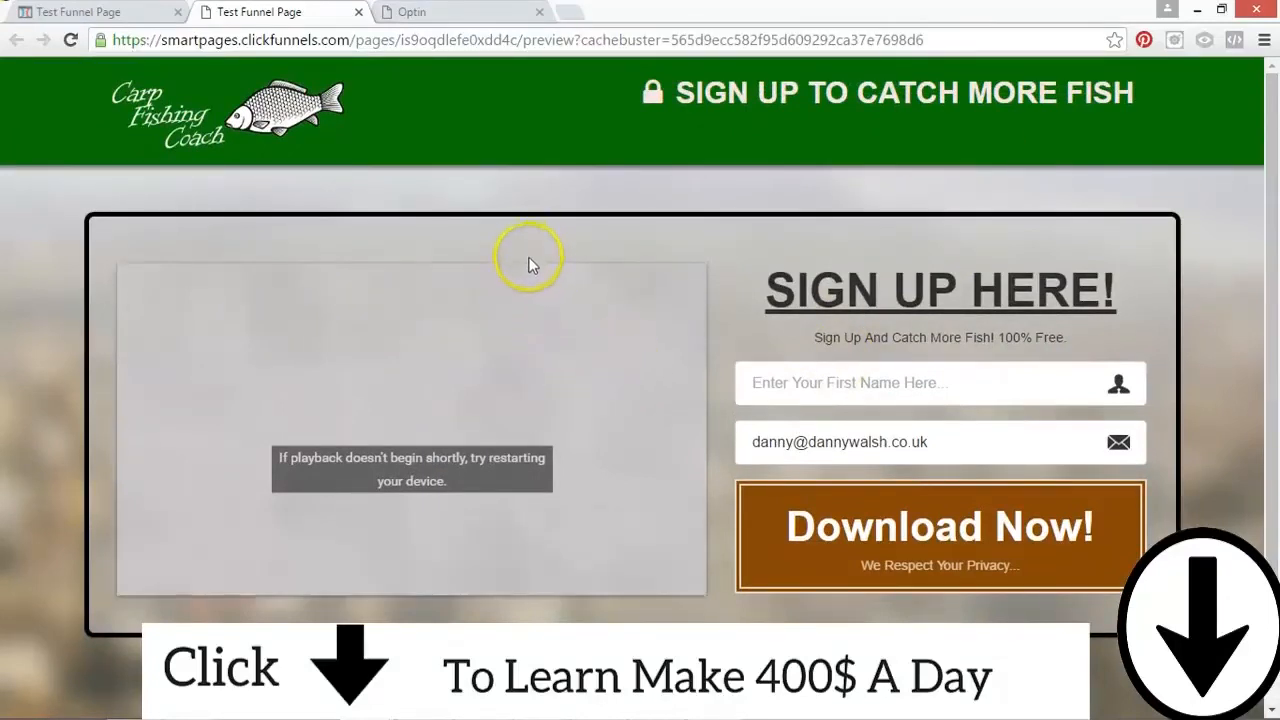
left_click_drag(1272, 196, 1273, 300)
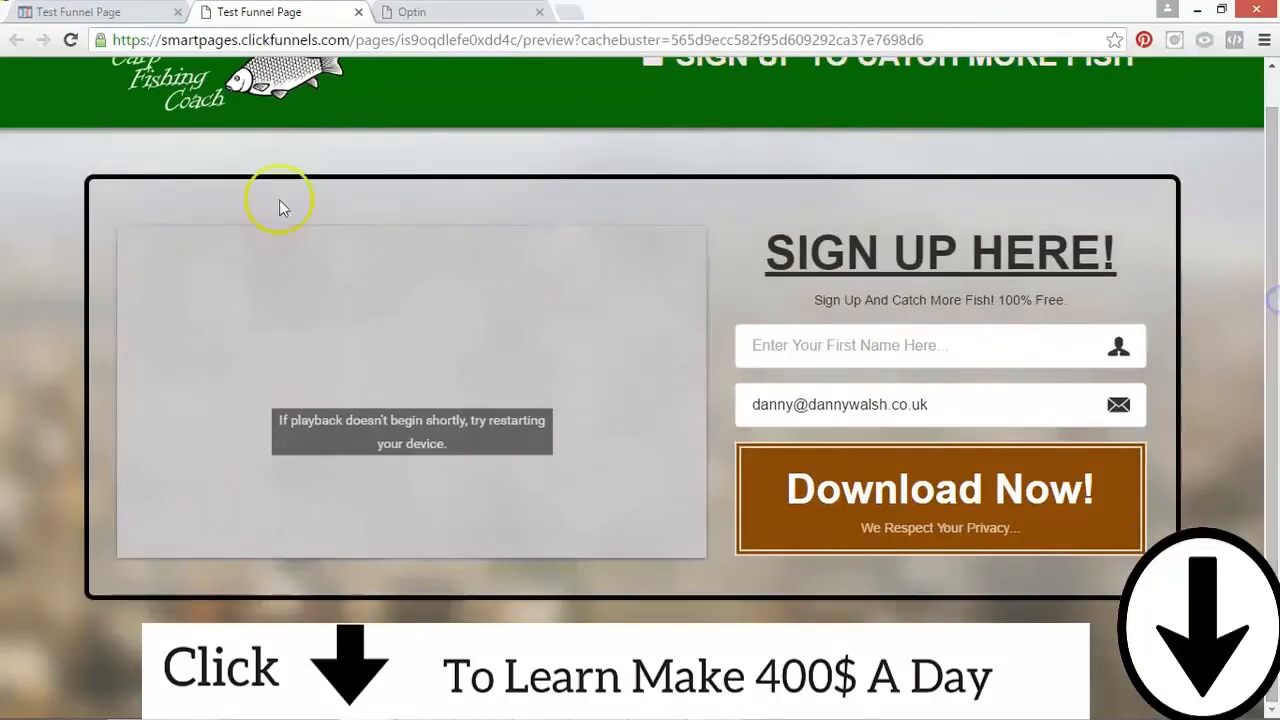
left_click_drag(1272, 220, 1272, 92)
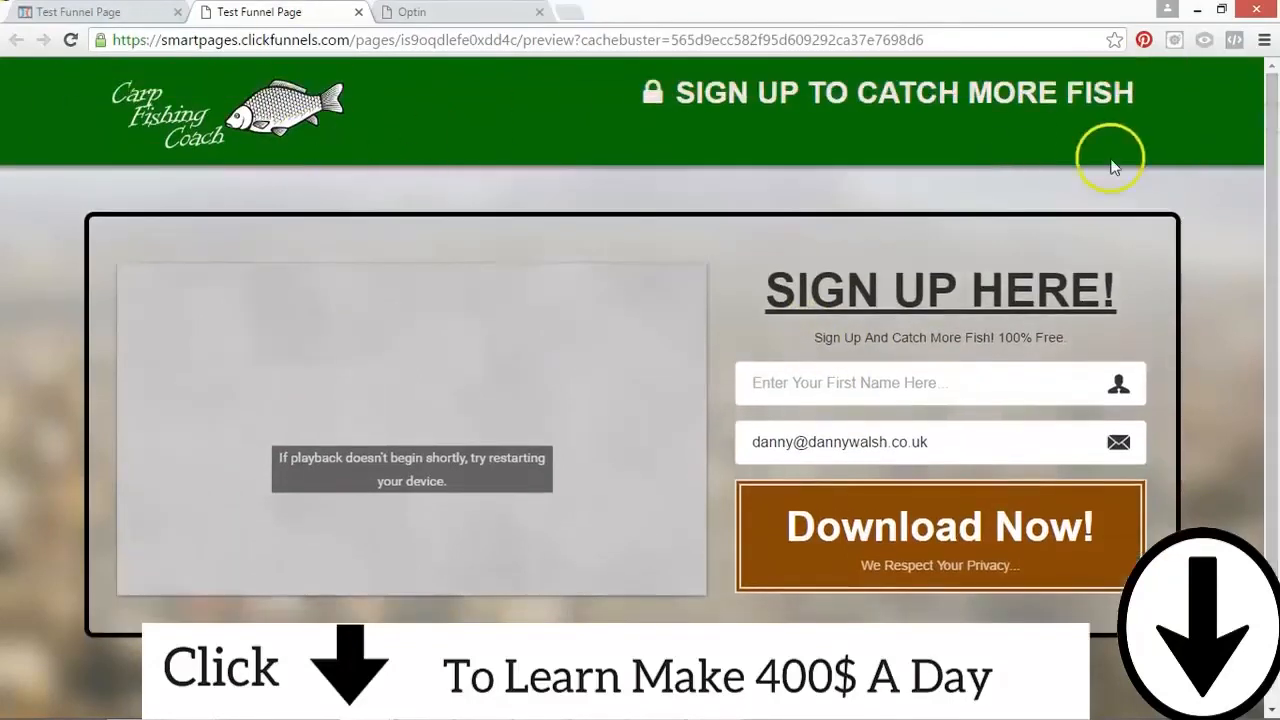
mouse_move(1278, 165)
left_mouse_down()
mouse_move(1277, 272)
mouse_move(1276, 181)
left_mouse_up()
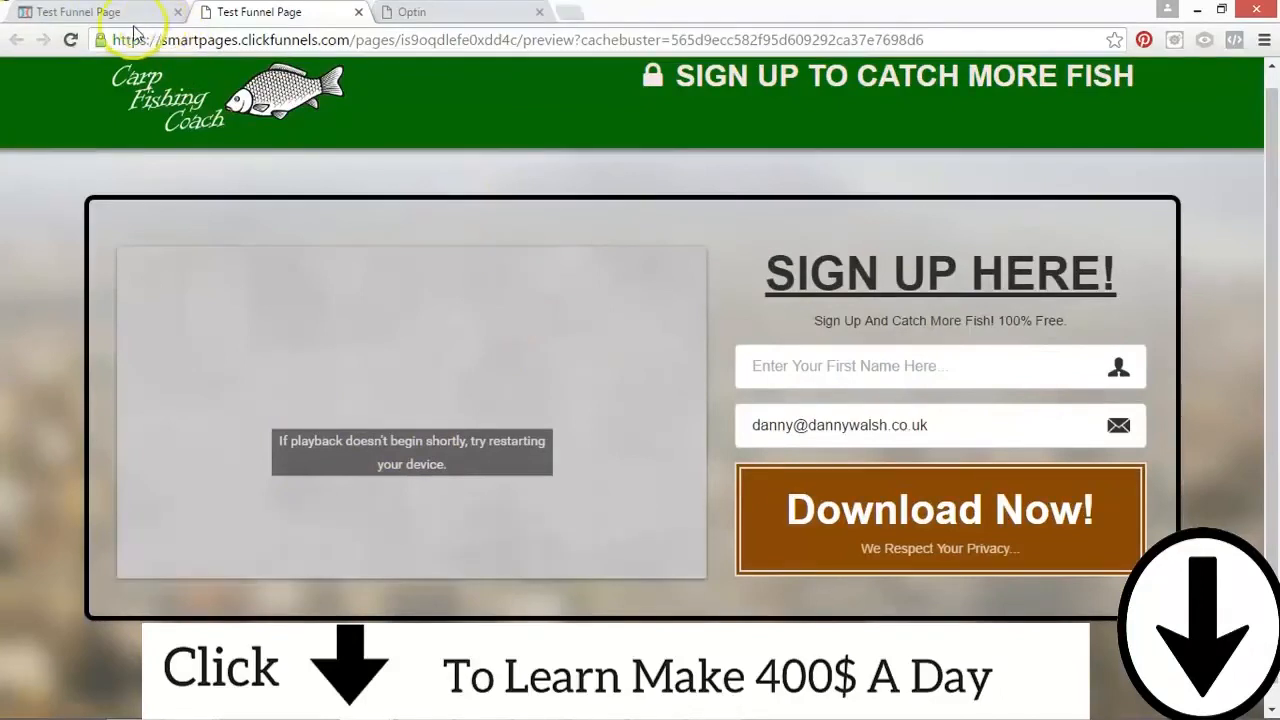
Step: Return to the page editor, save the Optin page and exit to its funnel step overview
left_click(108, 14)
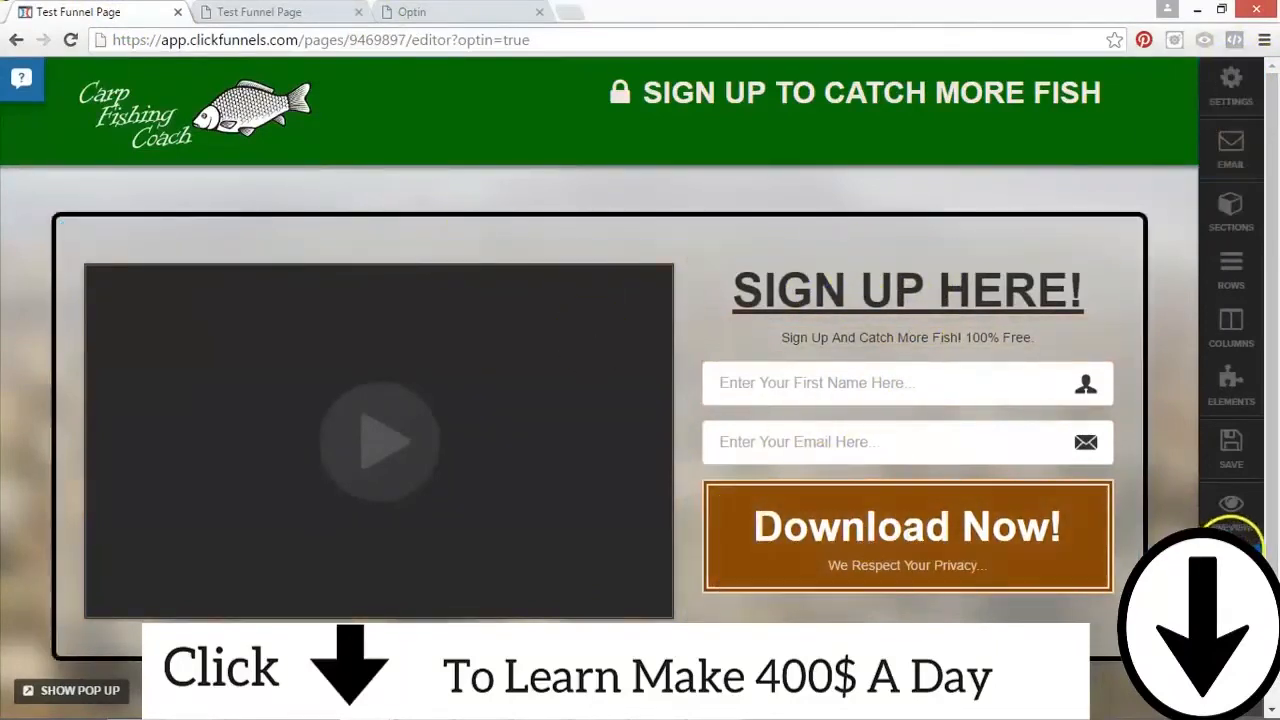
left_click(1231, 447)
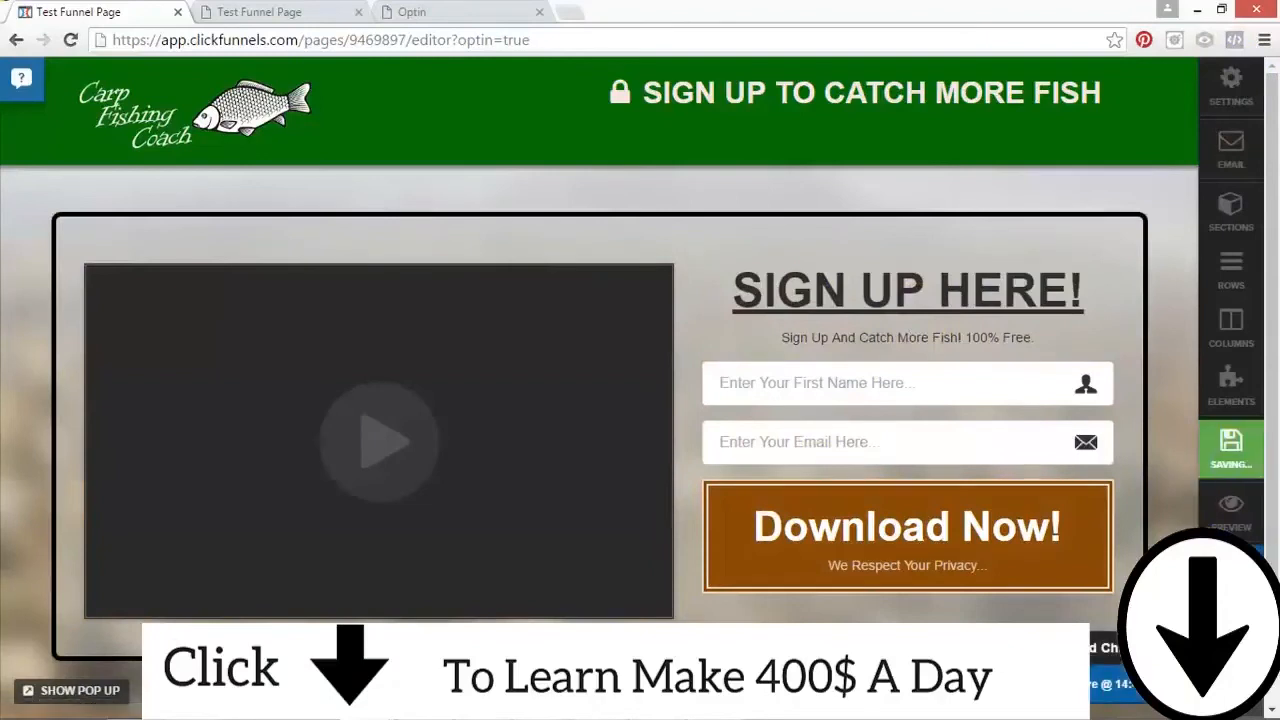
left_click(1231, 572)
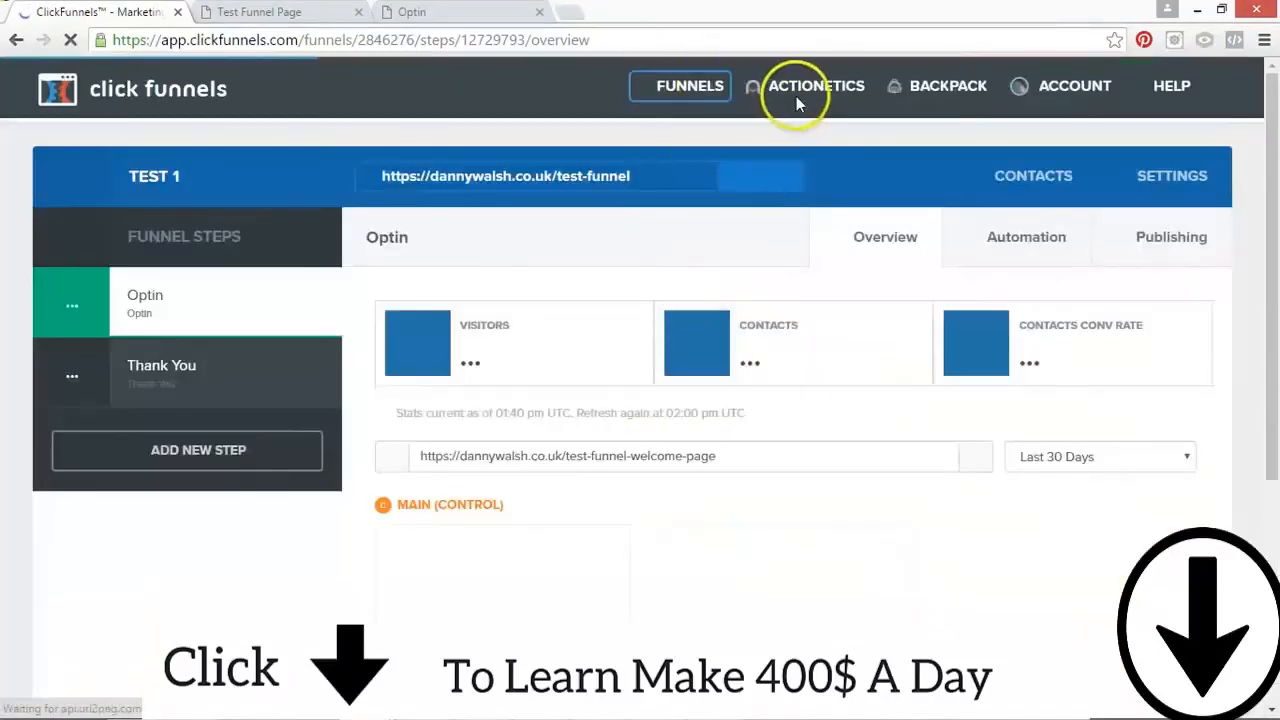
Step: Start a new automation action for the Optin step and name it "Add To List"
mouse_move(836, 88)
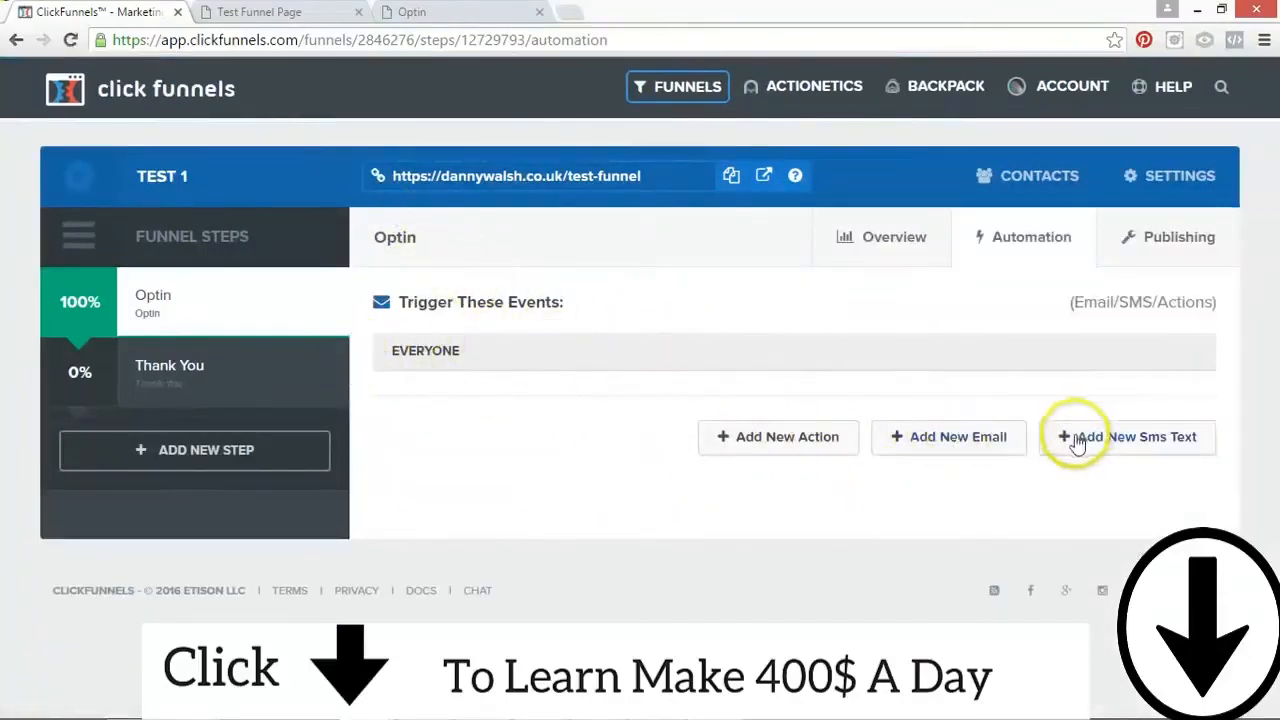
left_click(797, 444)
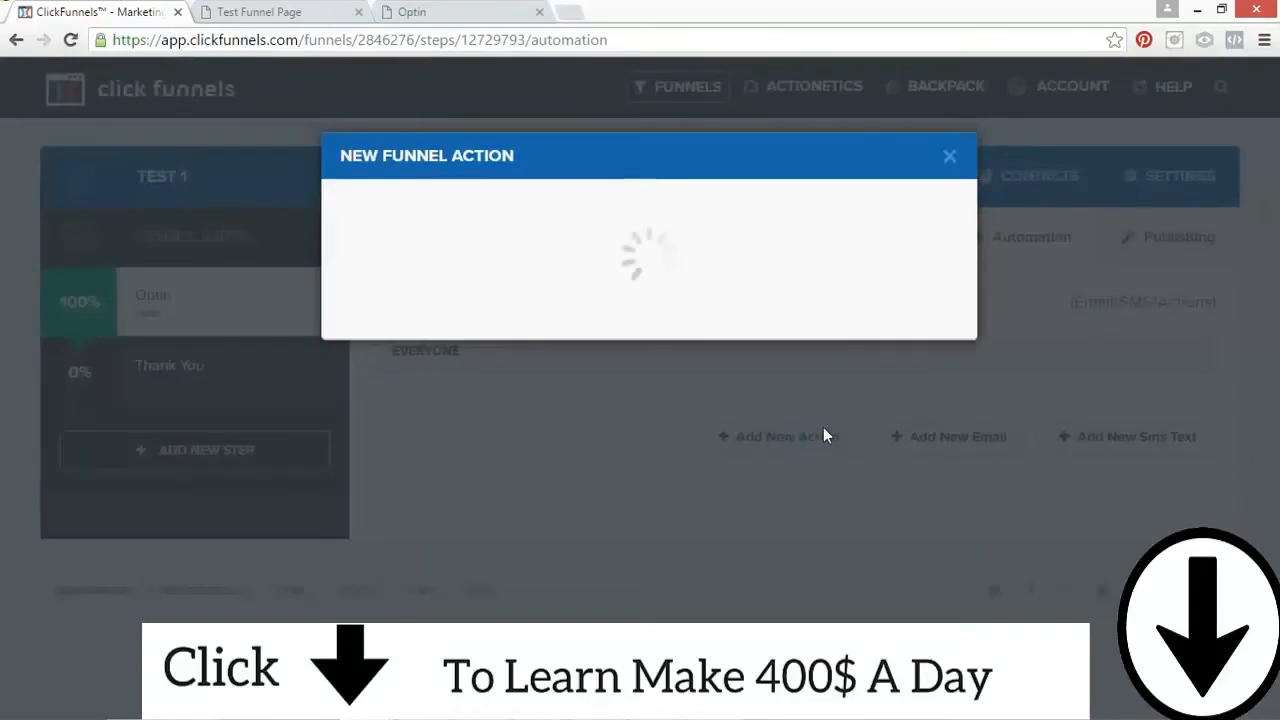
left_click(539, 295)
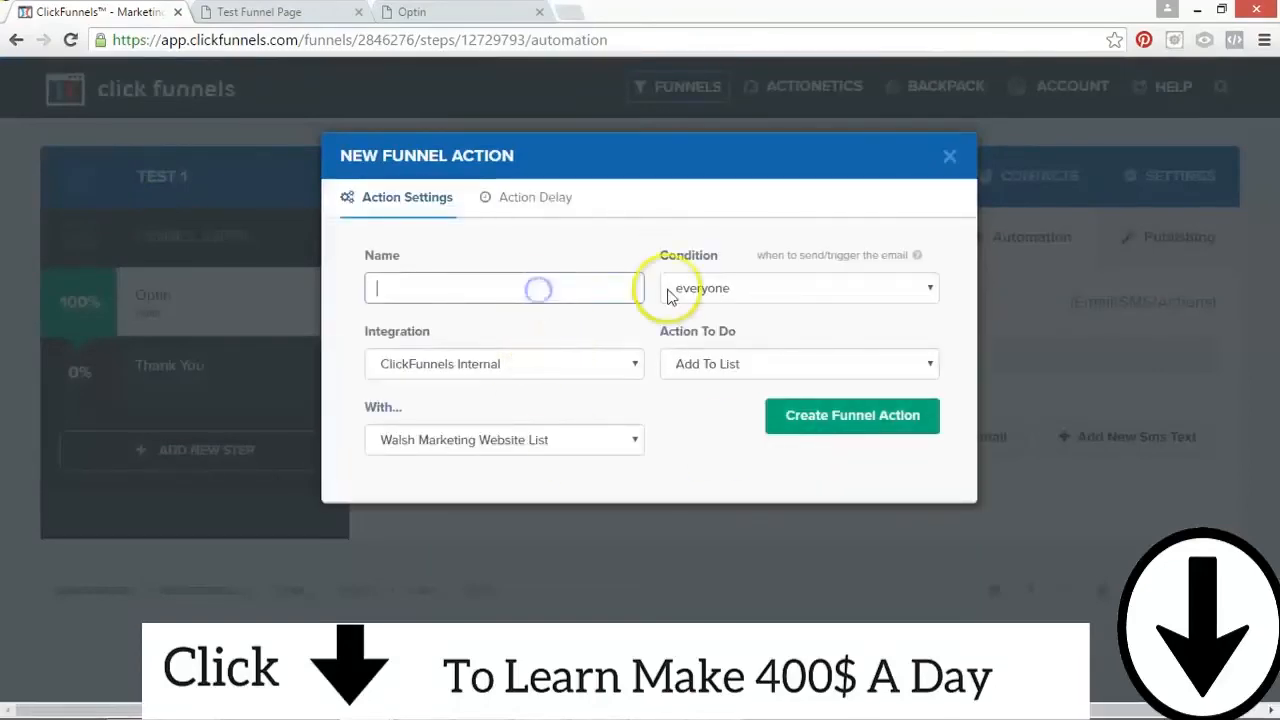
type("Add To ")
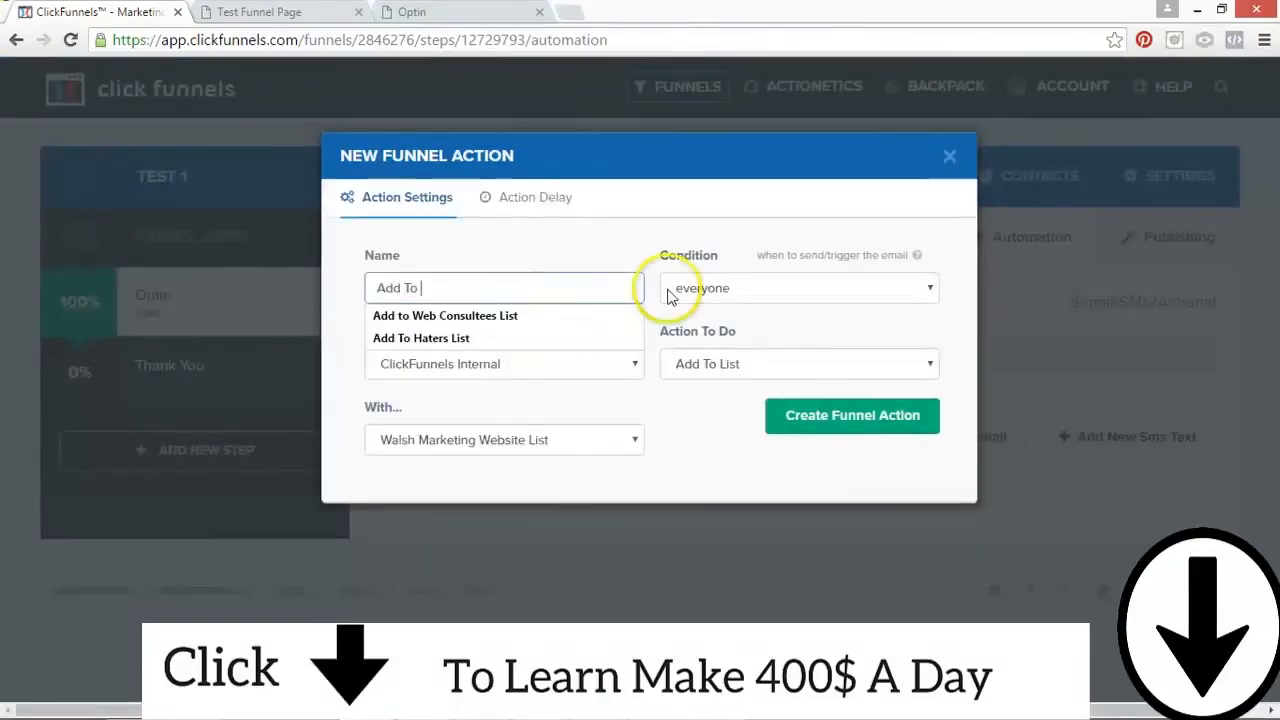
type("List")
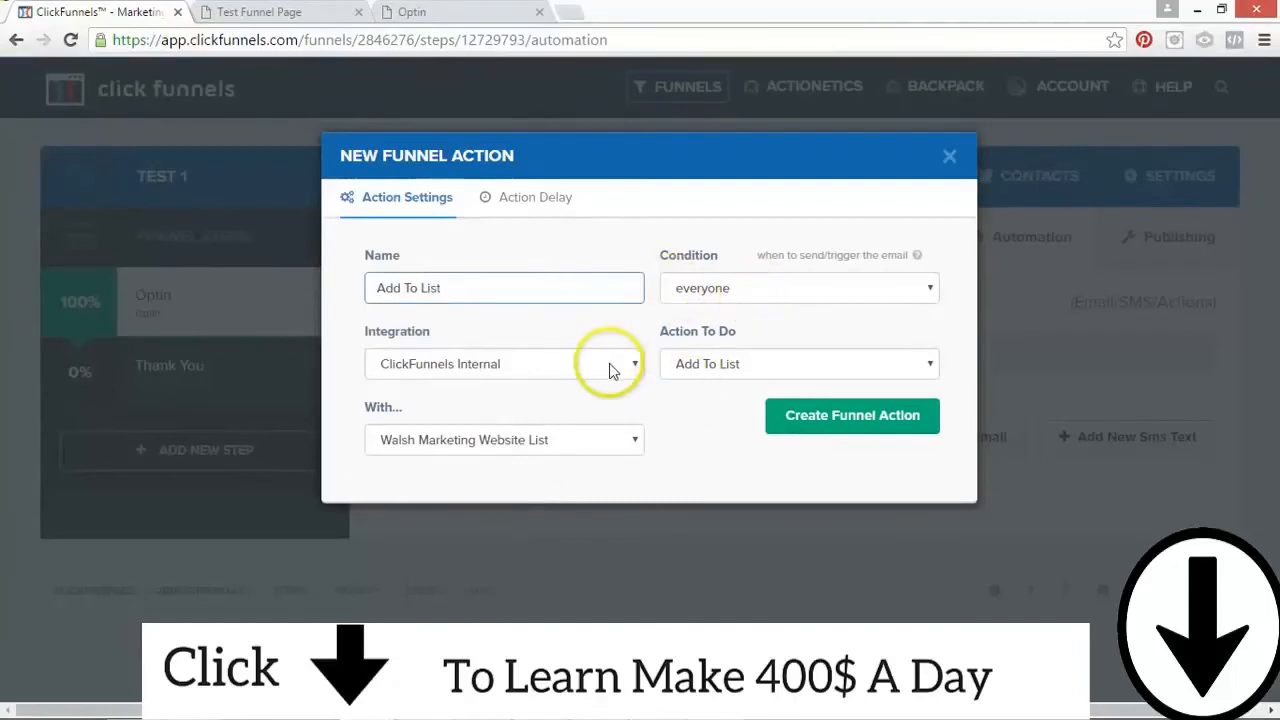
Step: Choose the Website Consultees list as the action's target and create the funnel action
left_click(566, 443)
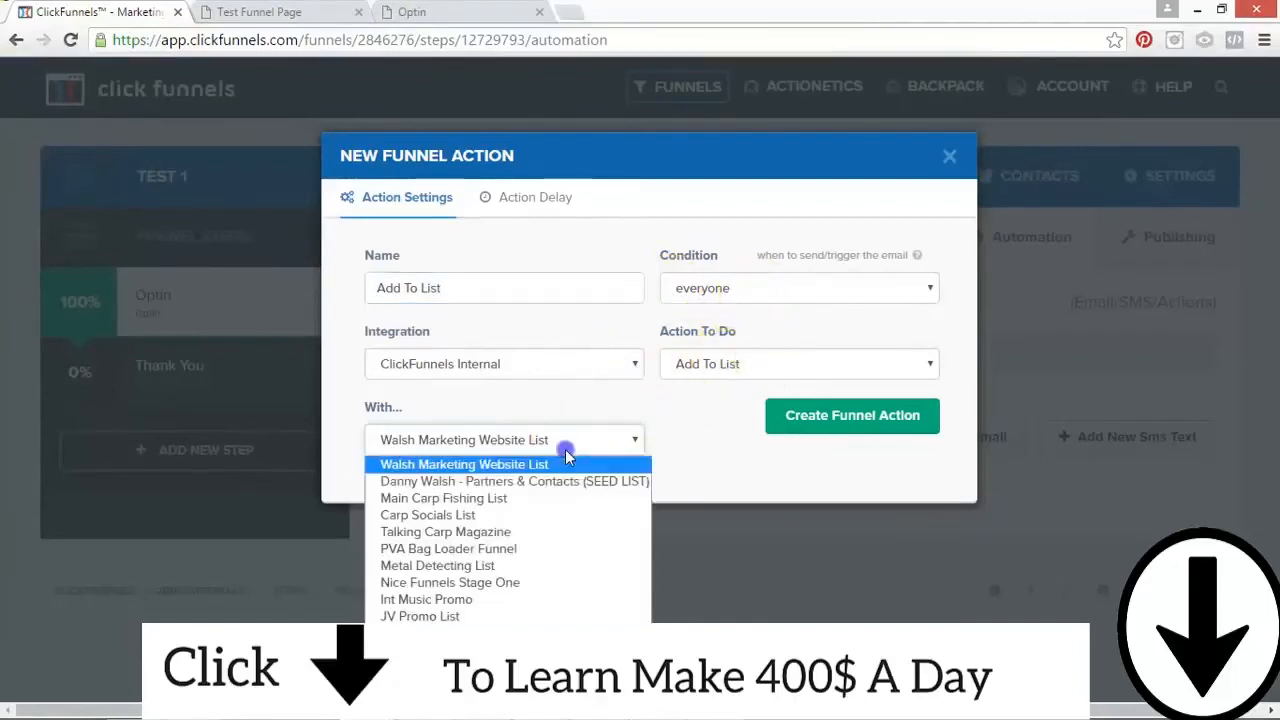
left_click(477, 516)
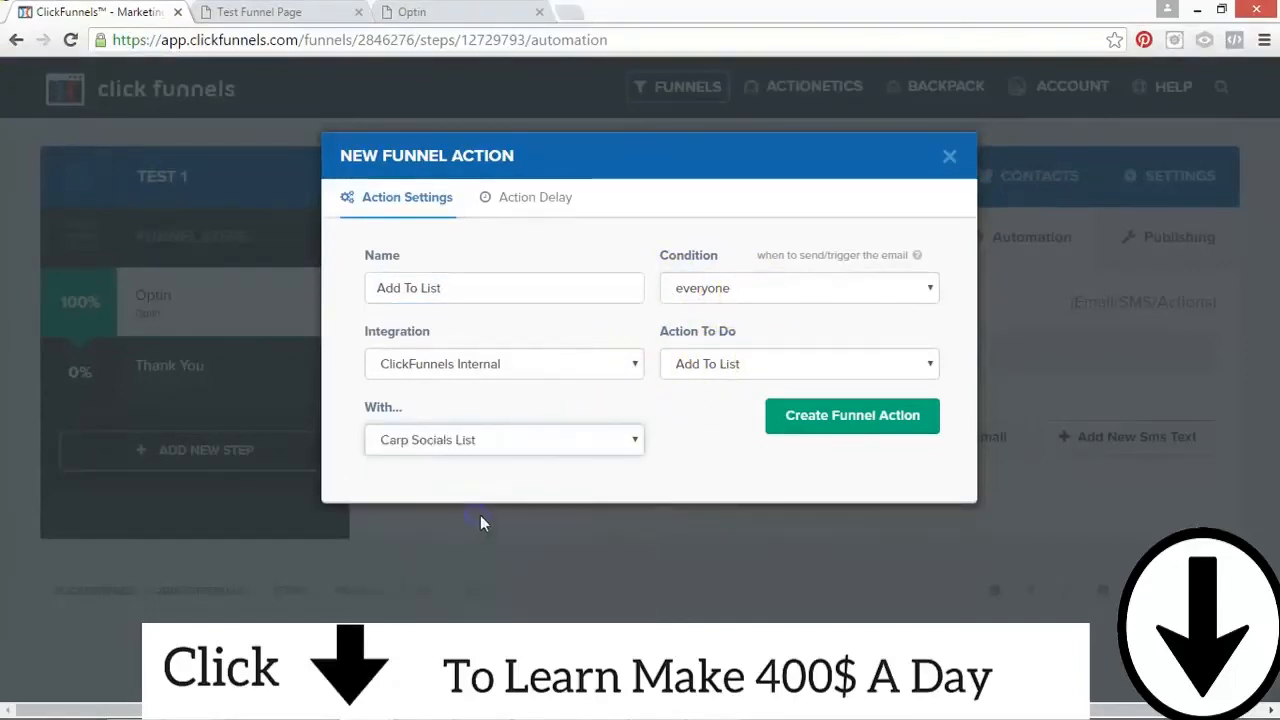
left_click(489, 447)
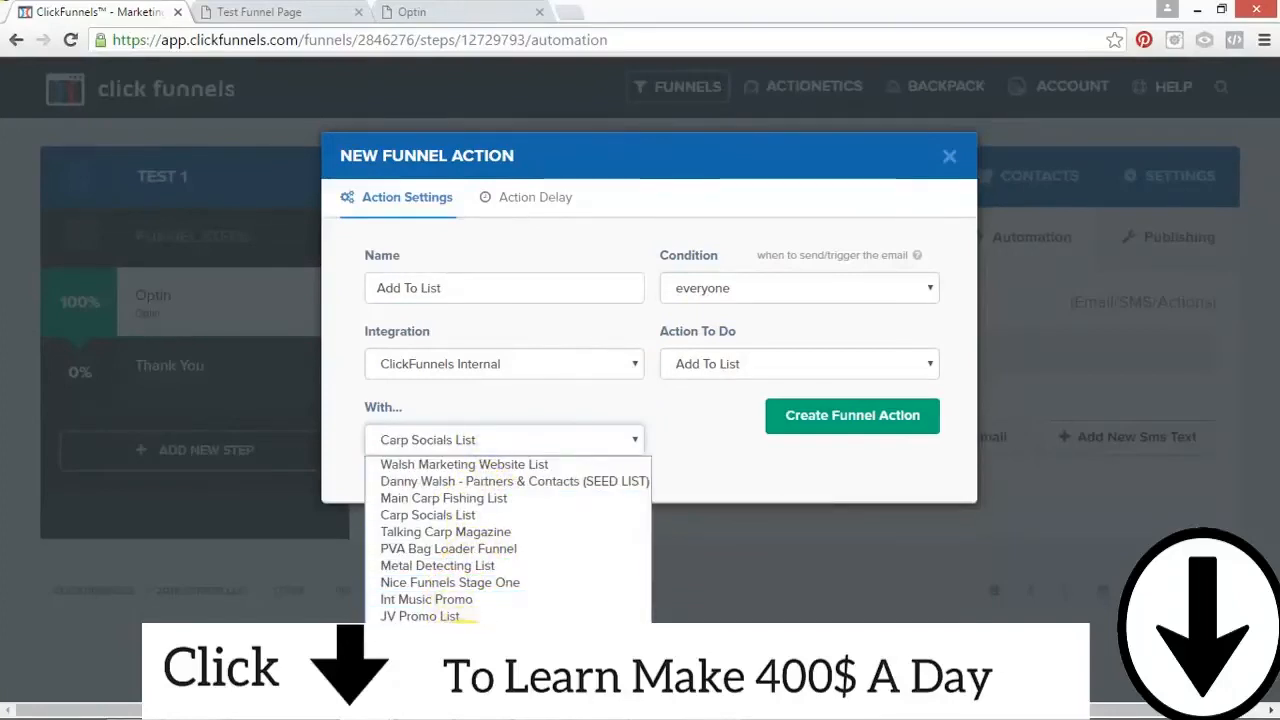
left_click(467, 648)
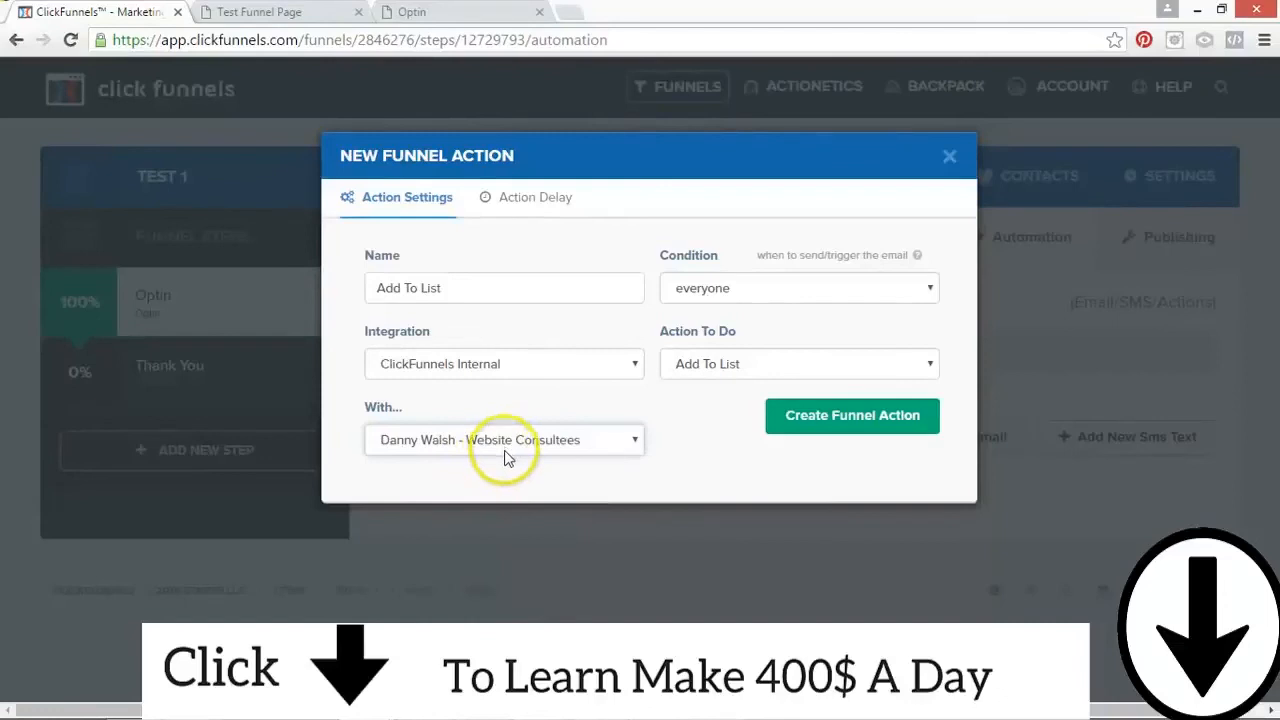
left_click(618, 446)
left_click(592, 647)
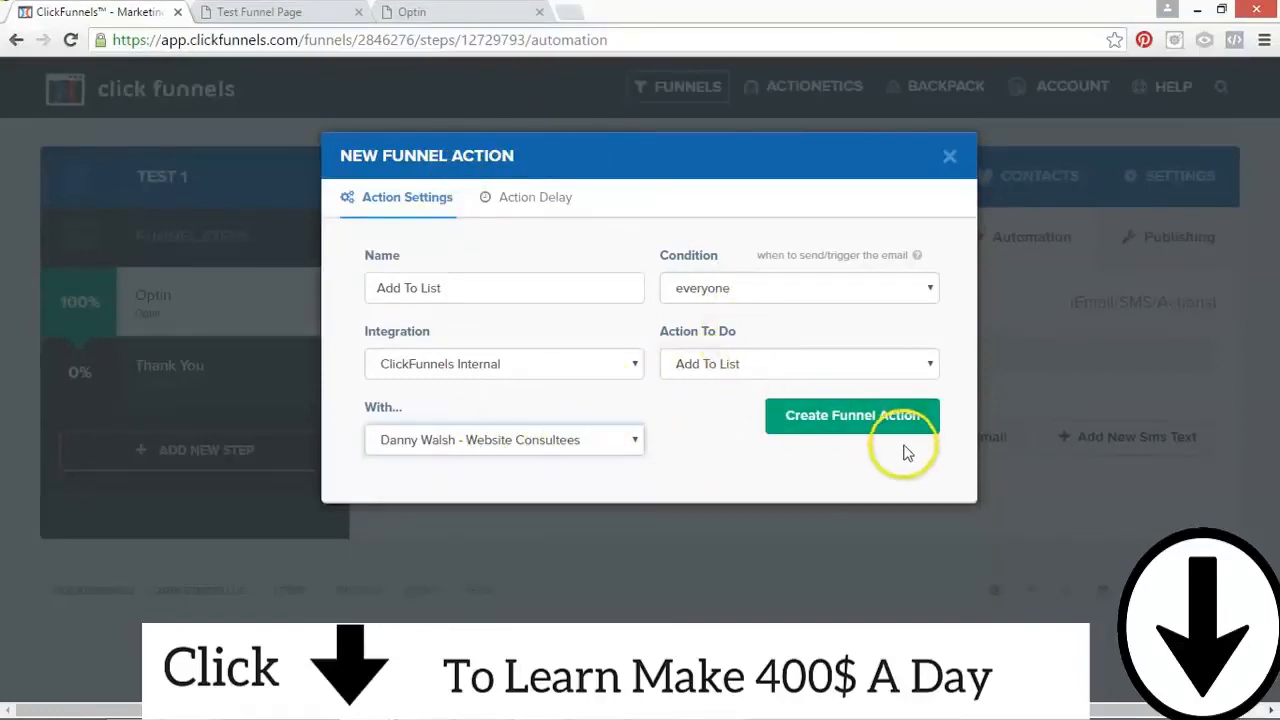
left_click(811, 442)
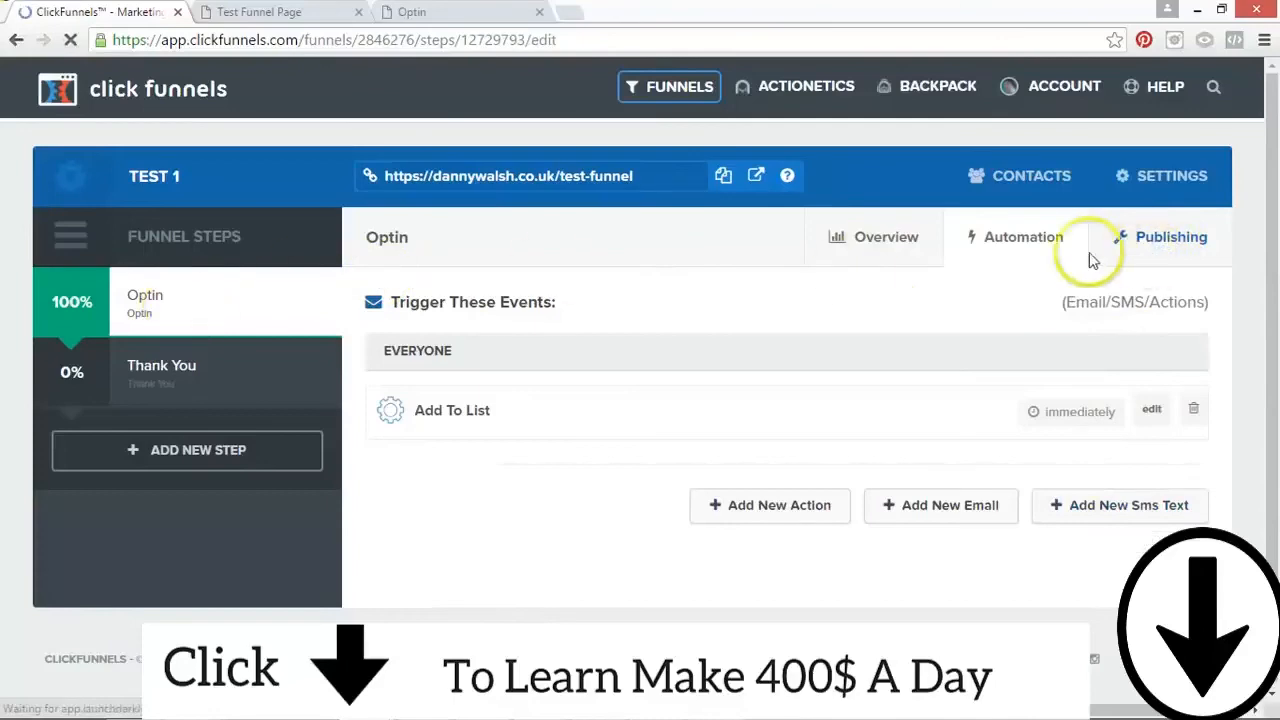
Step: Open the Optin step's publishing settings and look through its domain, path and embedding options
left_click(1145, 245)
scroll(1255, 300, "down", 3)
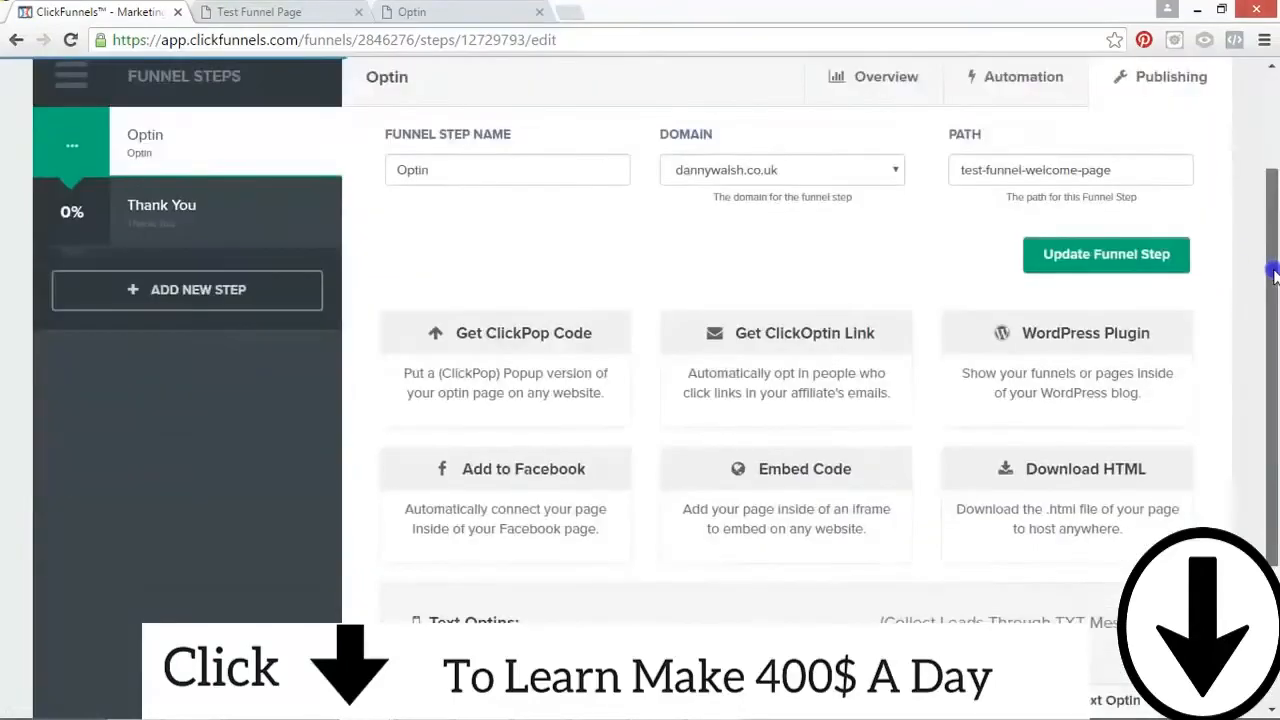
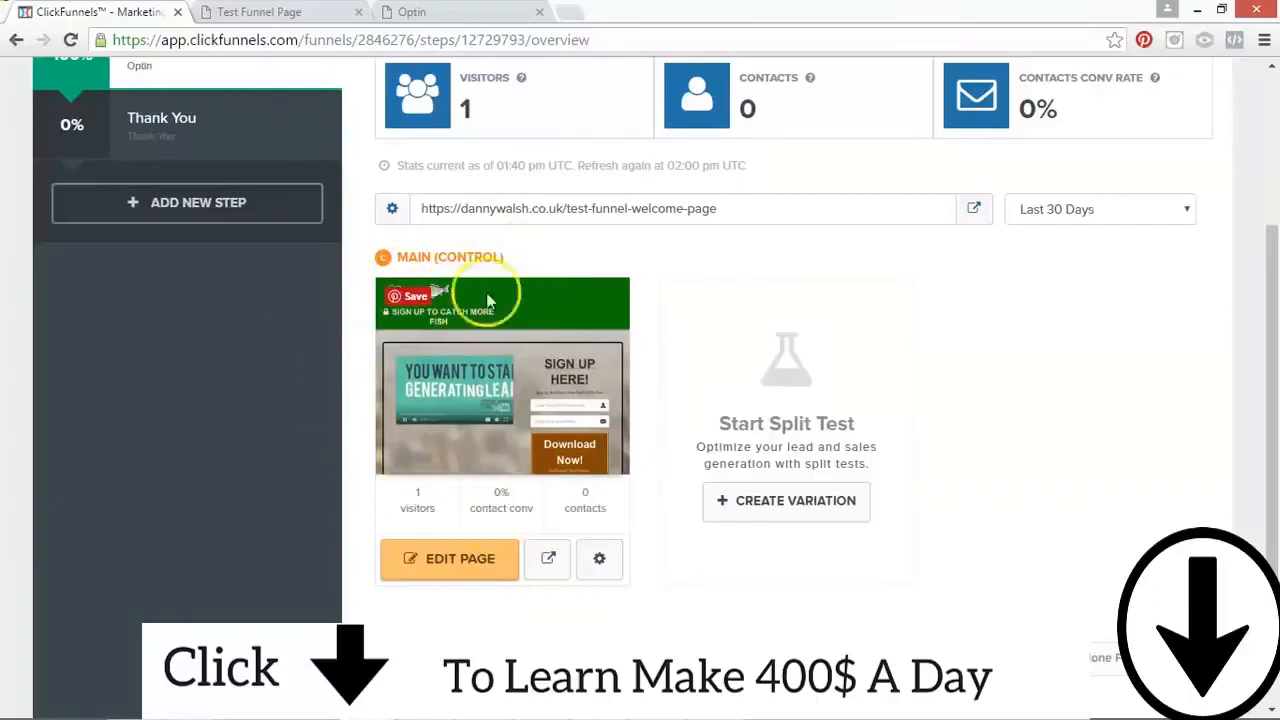
Step: Preview the main version of the Optin page, and close the open preview pages to return to the funnel
left_click(549, 560)
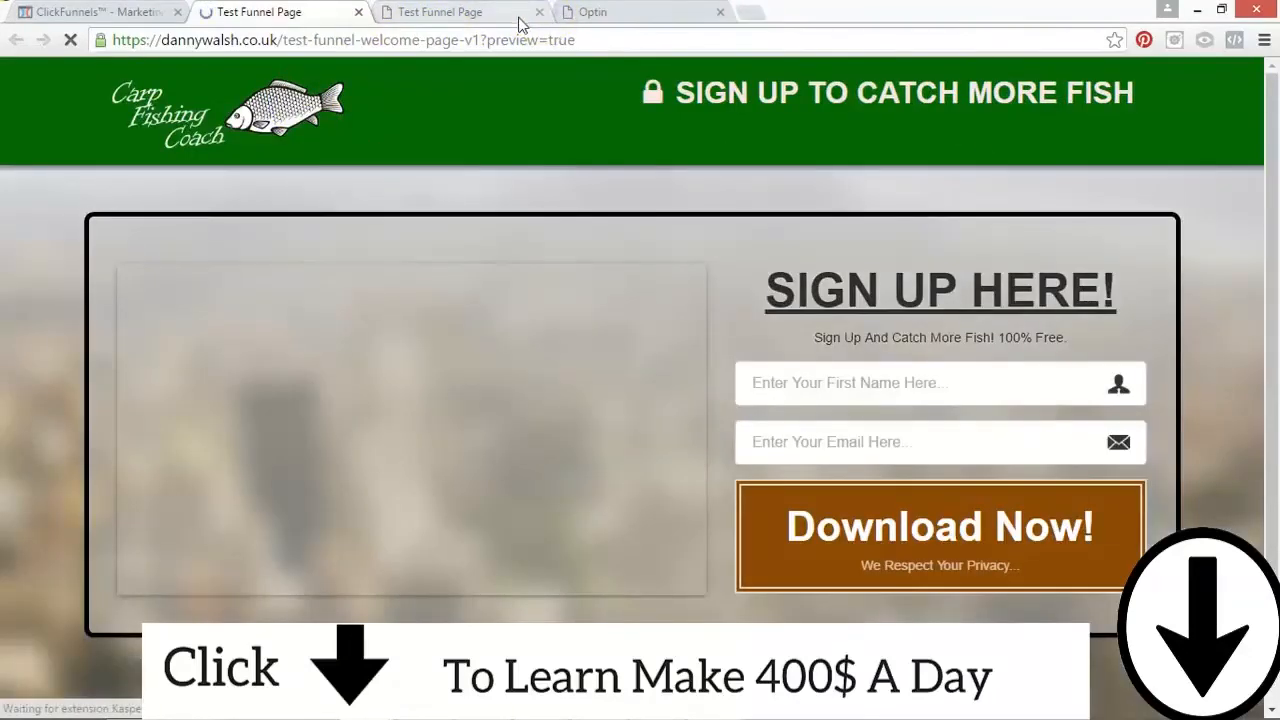
left_click(540, 13)
left_click(540, 13)
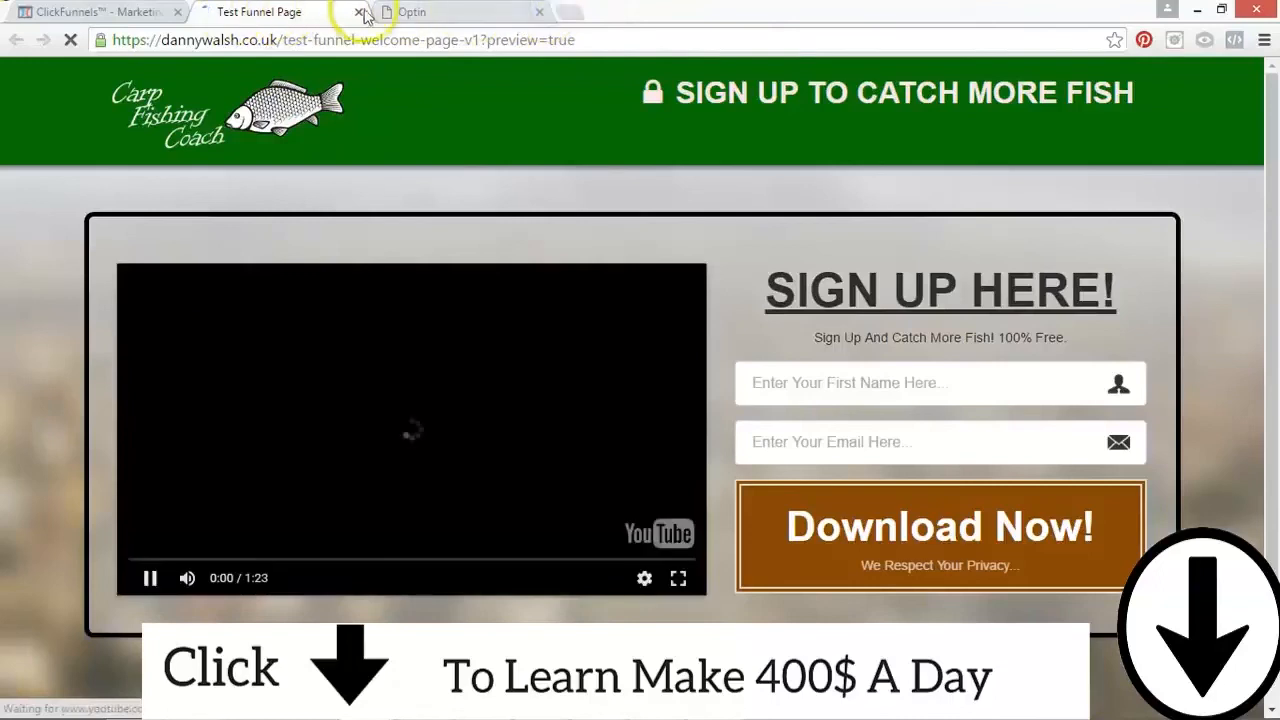
left_click(356, 12)
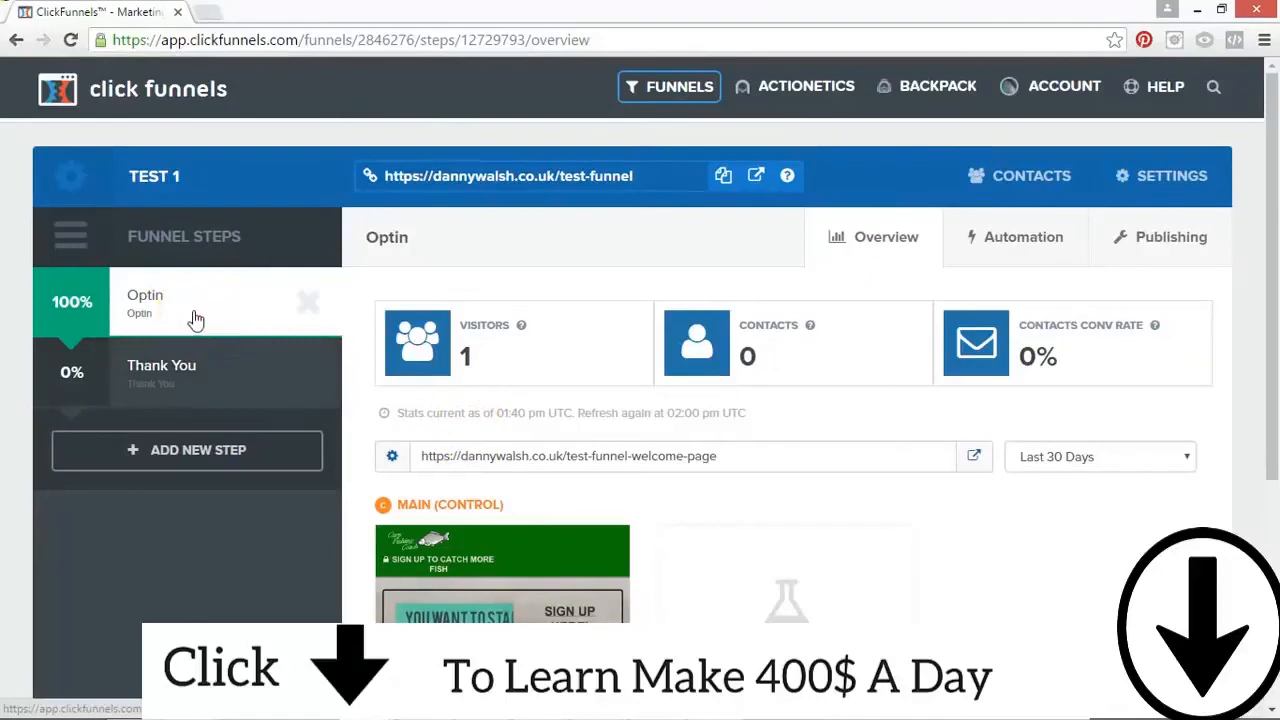
Step: Review the Optin step's automation events and return to the step's overview
left_click(156, 312)
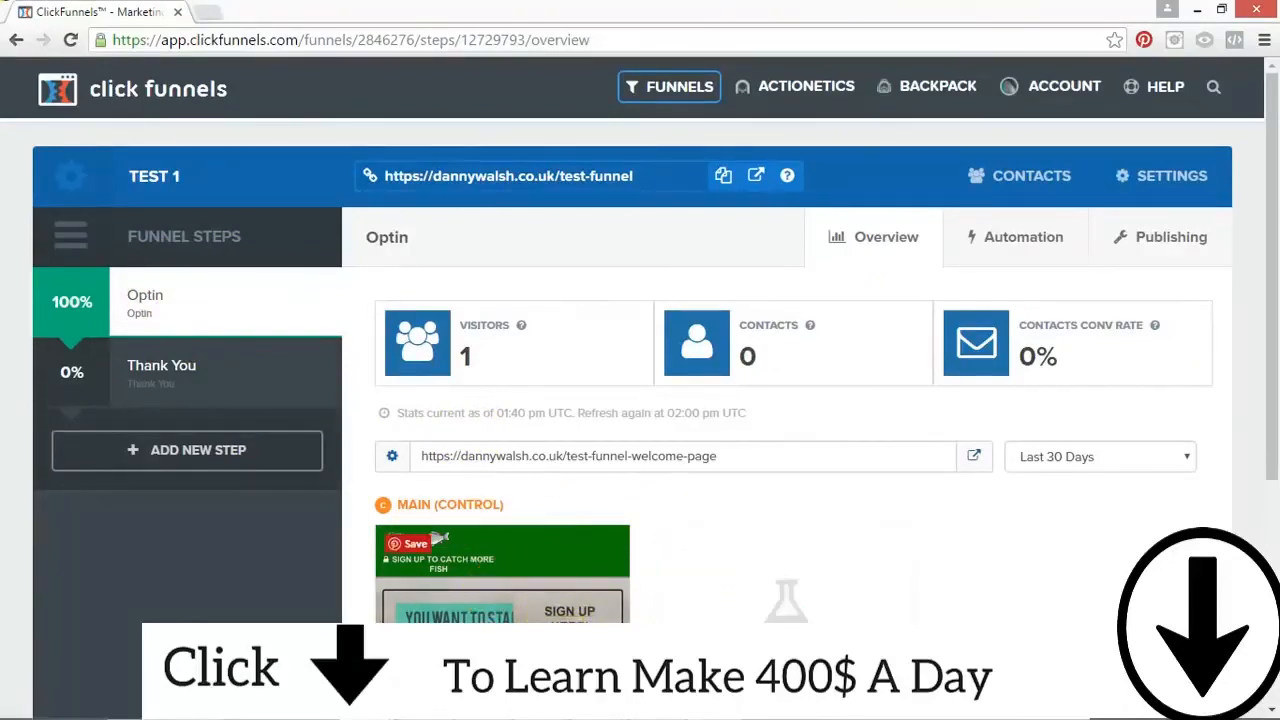
left_click(1010, 234)
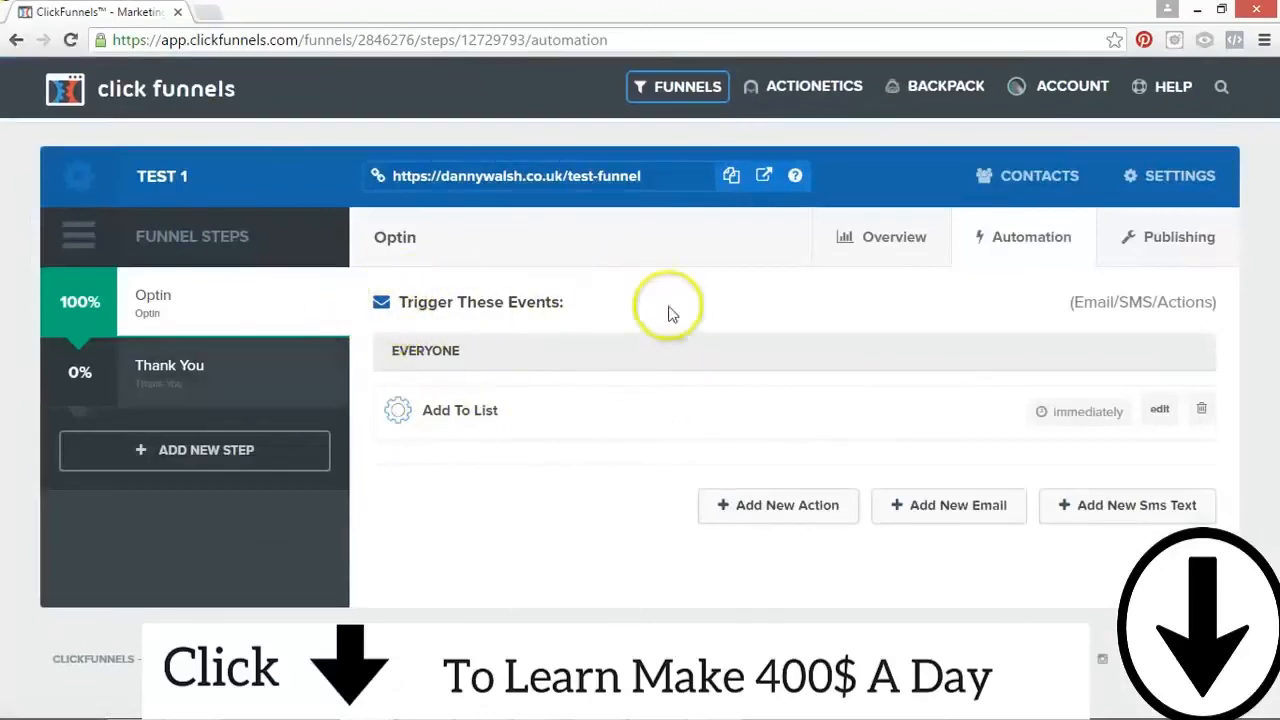
left_click(897, 248)
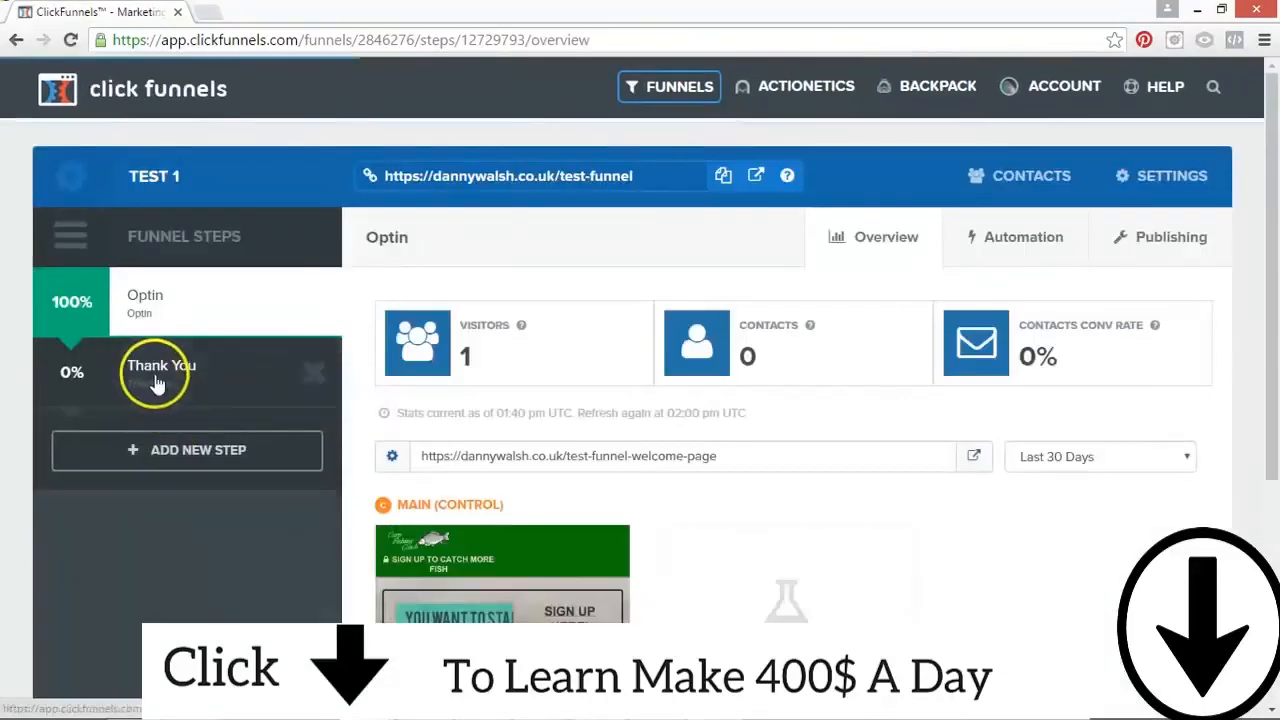
Step: Select the Thank You funnel step and open its main page in the page editor
left_click(155, 380)
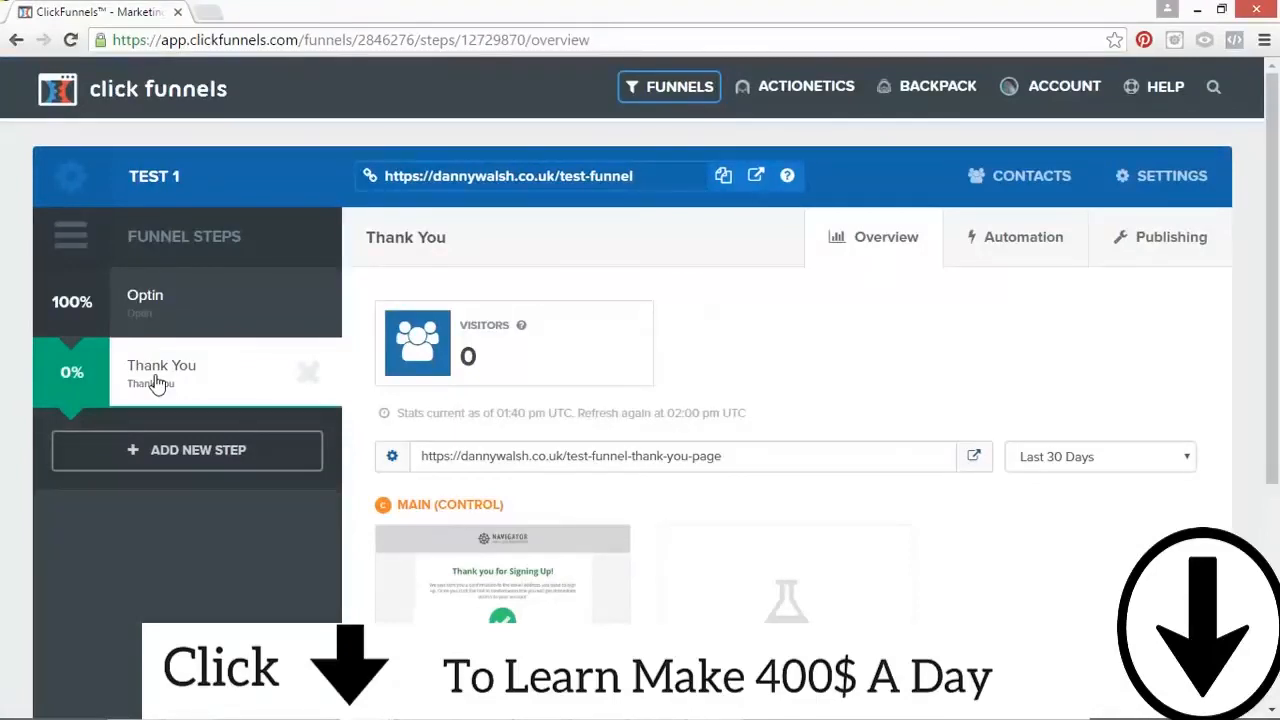
scroll(535, 355, "down", 1)
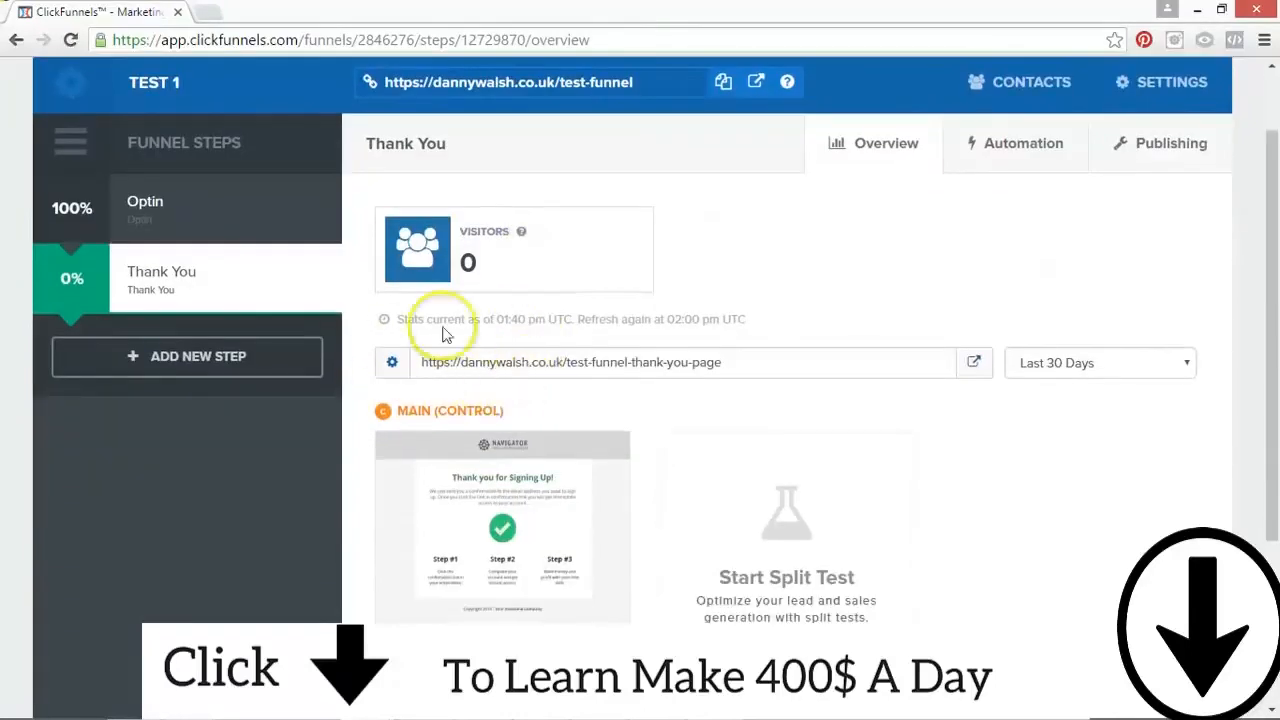
scroll(540, 503, "down", 1)
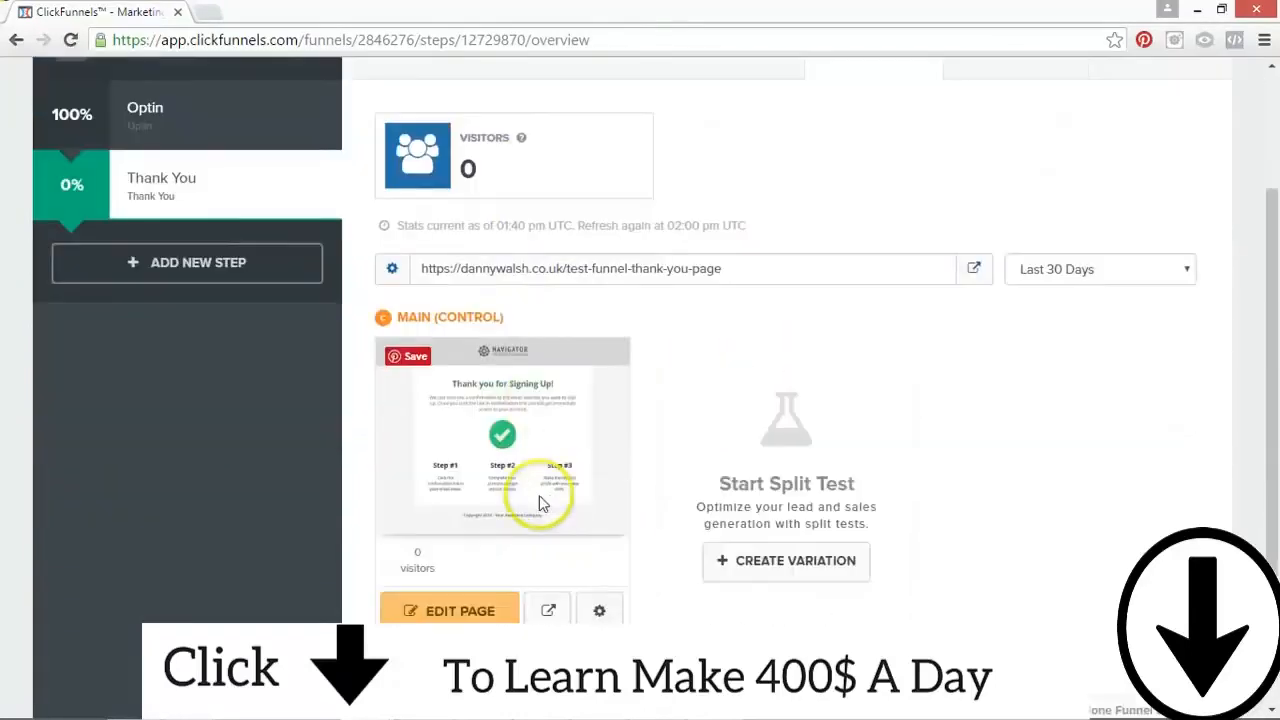
scroll(1266, 223, "up", 1)
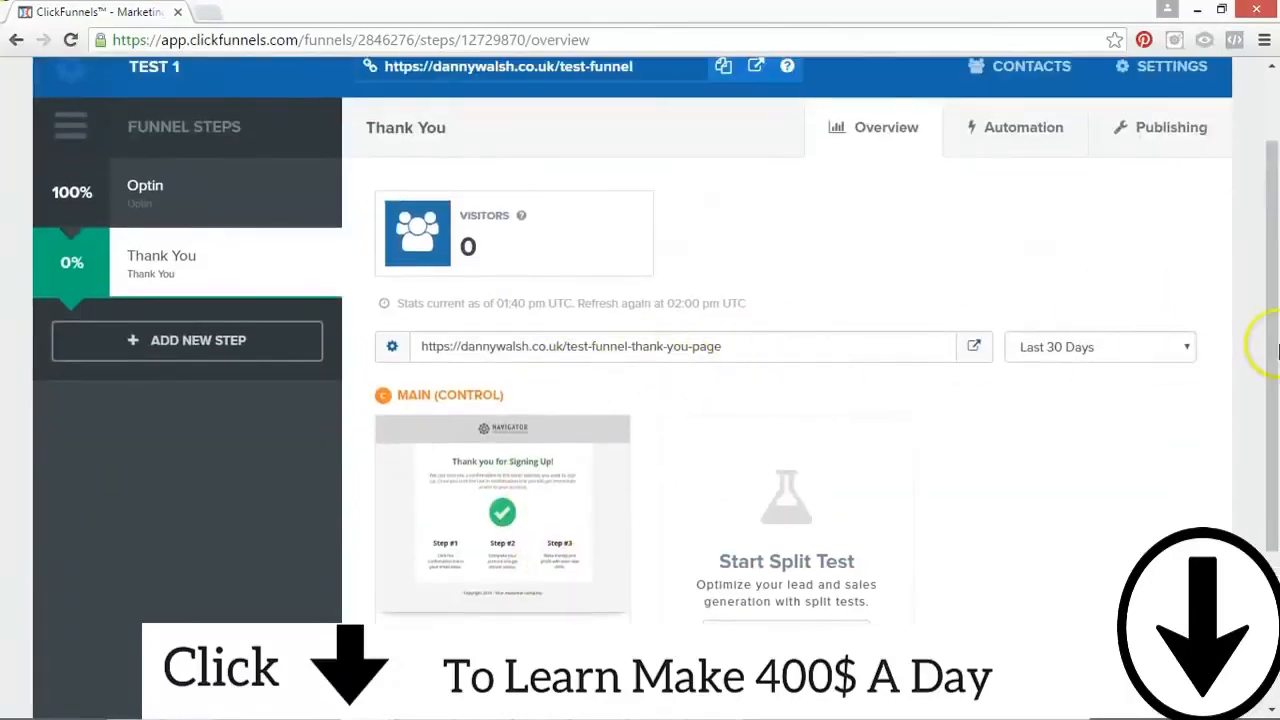
scroll(1270, 350, "down", 2)
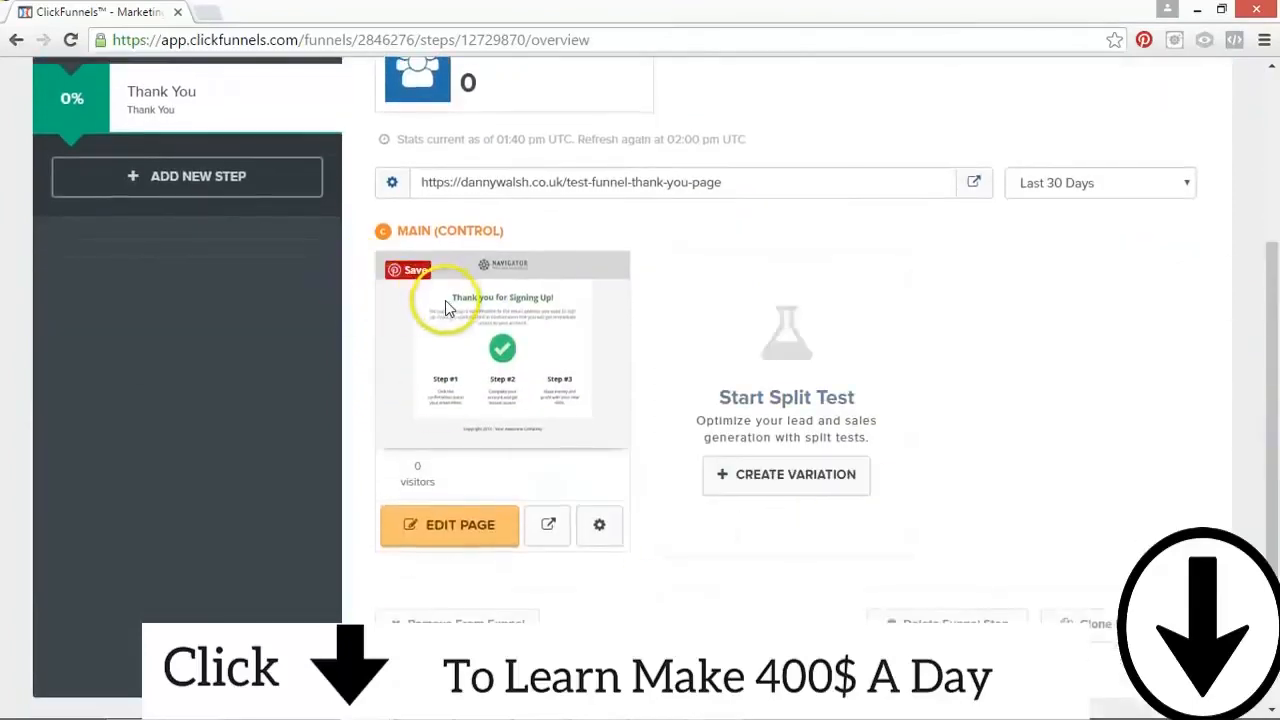
left_click(480, 524)
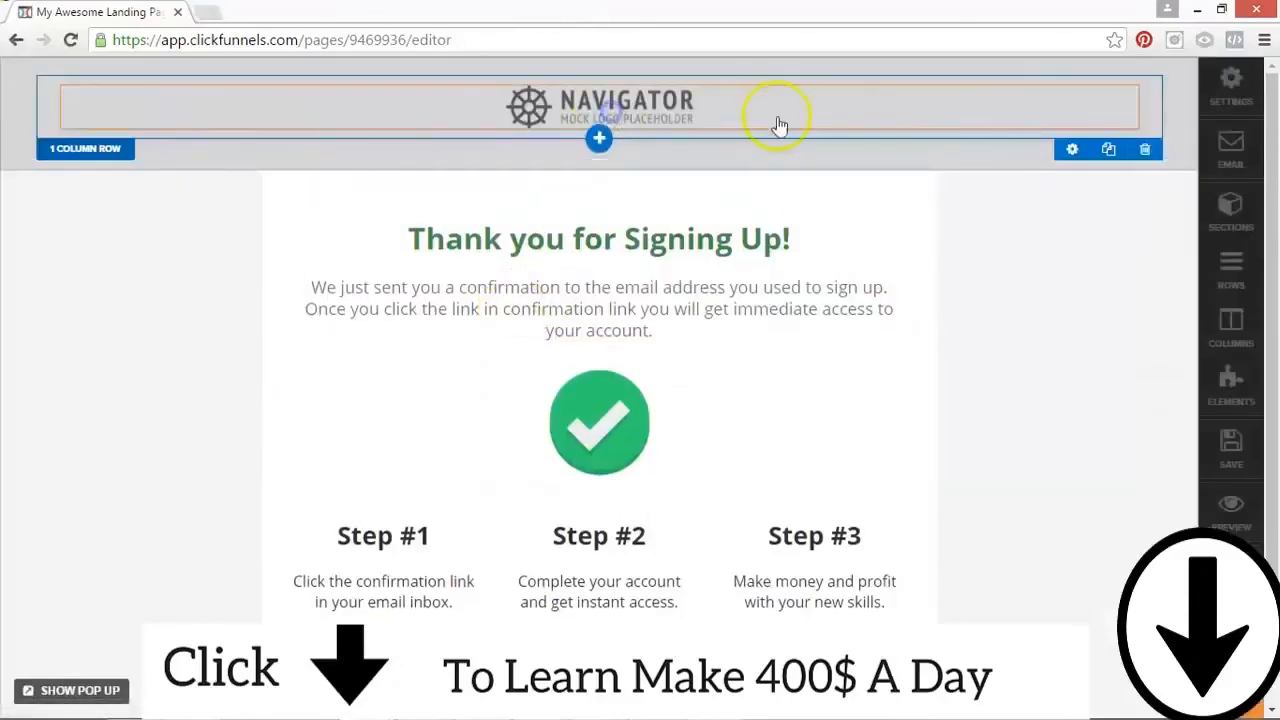
Step: Replace the Navigator placeholder logo in the header with the Carp Fishing Coach logo from page 15 of the image library
left_click(600, 112)
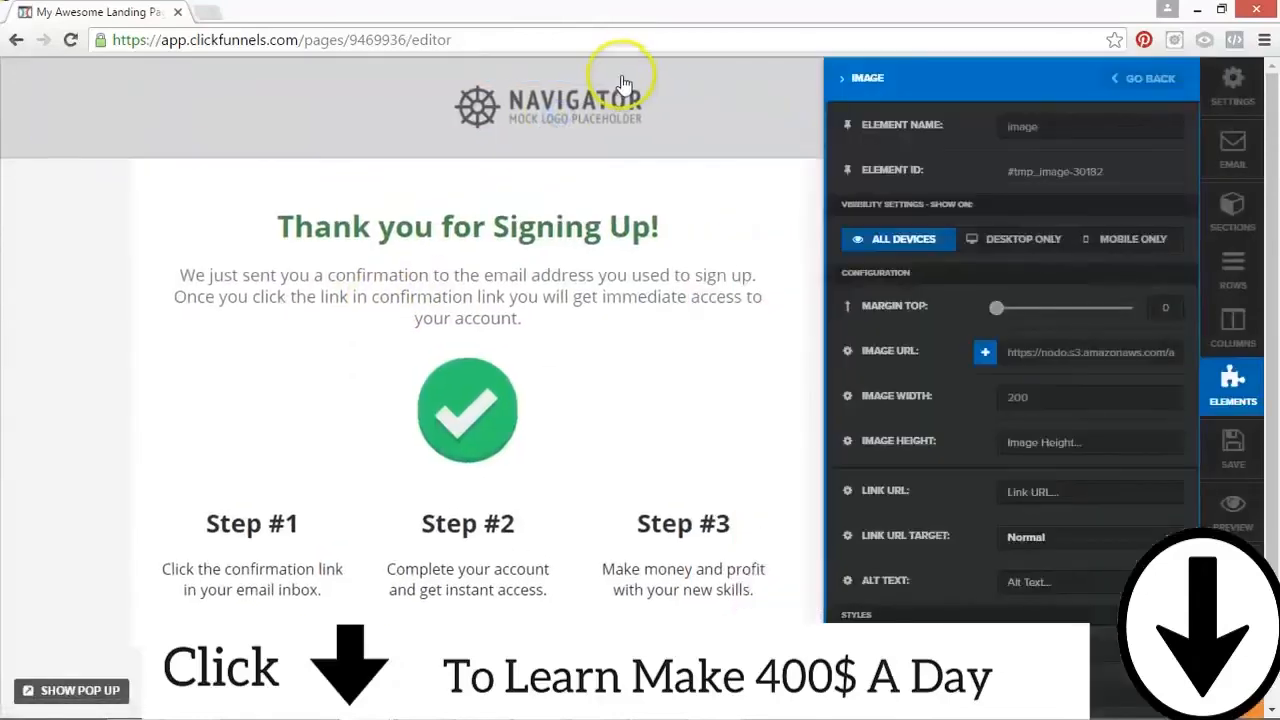
left_click(870, 362)
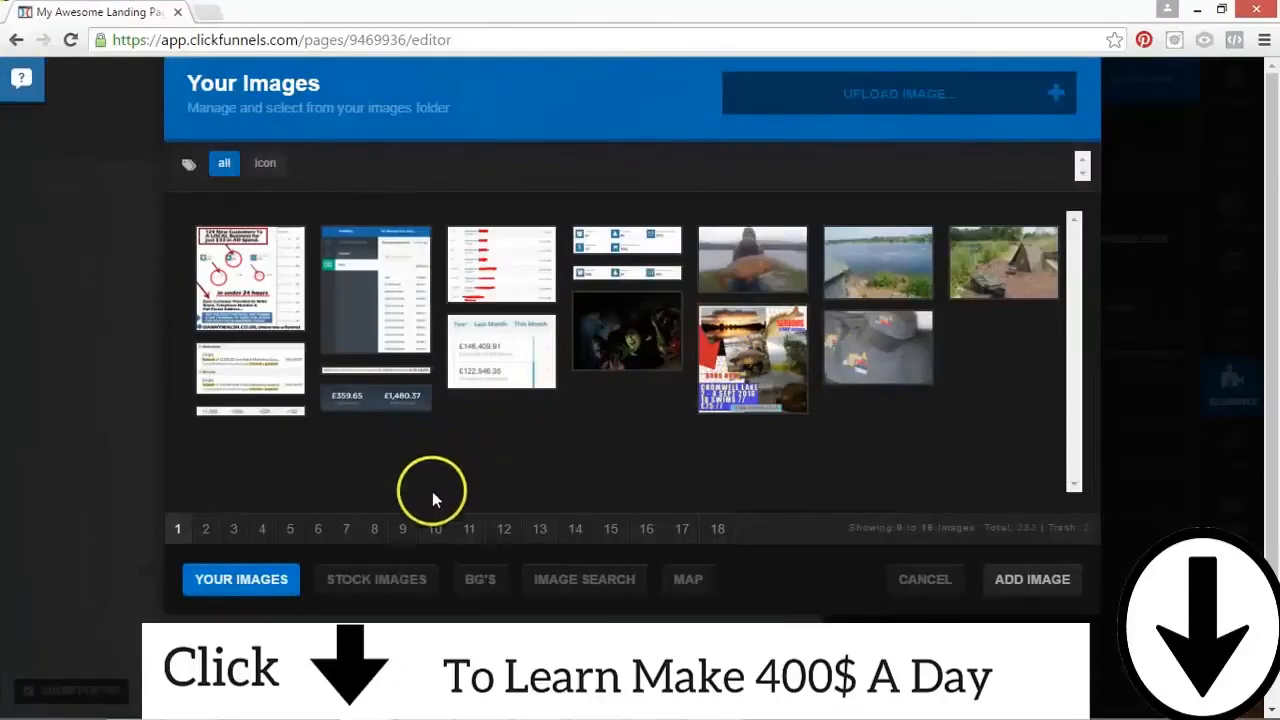
left_click(606, 528)
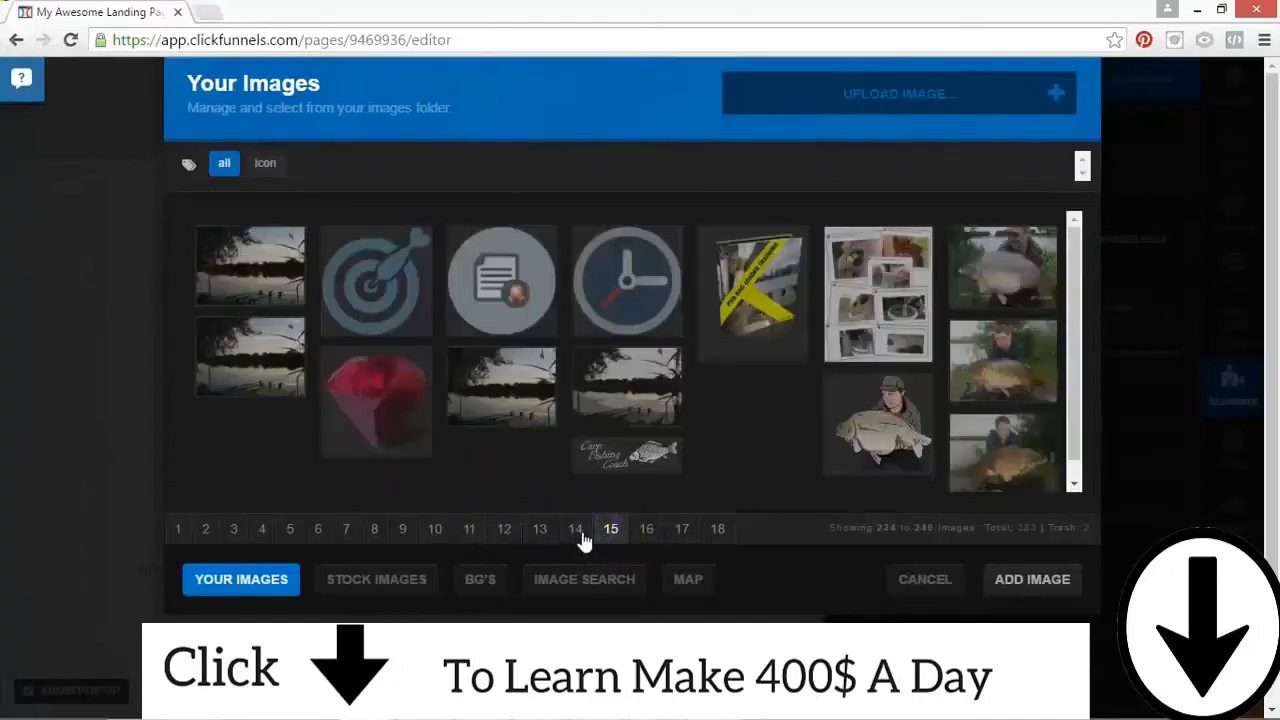
left_click(648, 462)
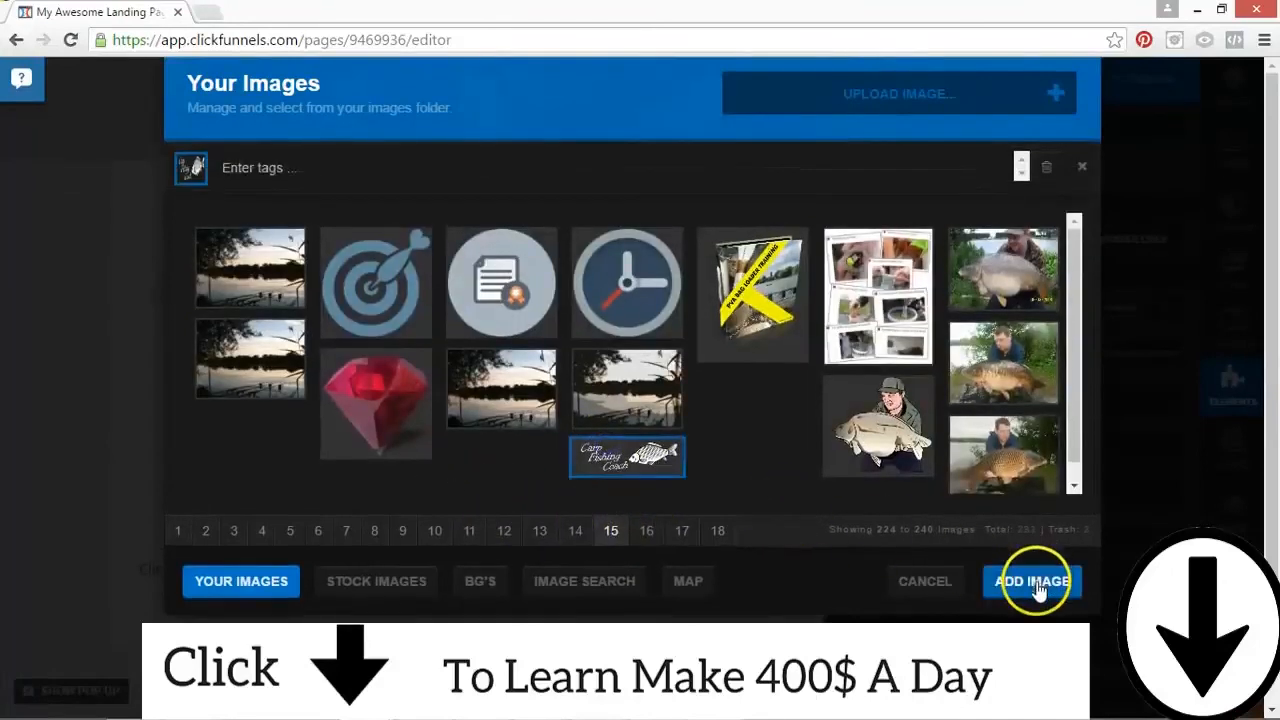
left_click(1036, 590)
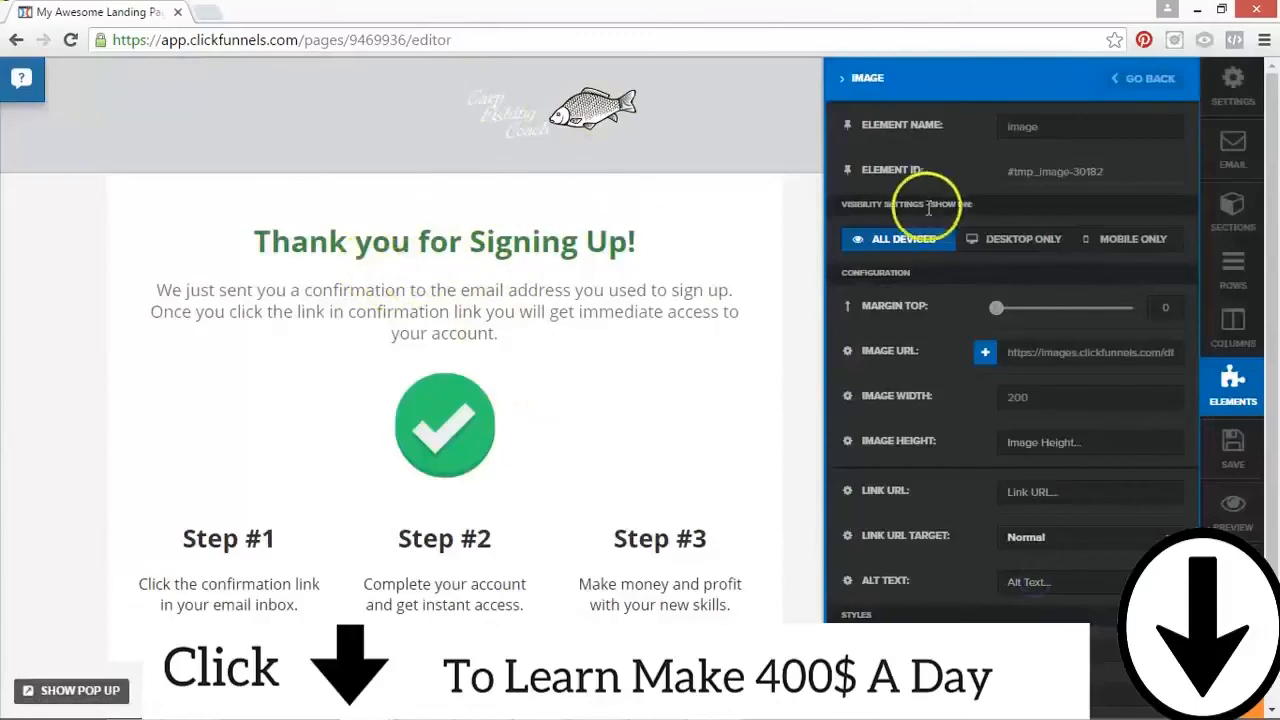
Step: Set the header section's background color to dark grey #2c2e31
left_click(643, 121)
left_click(1116, 71)
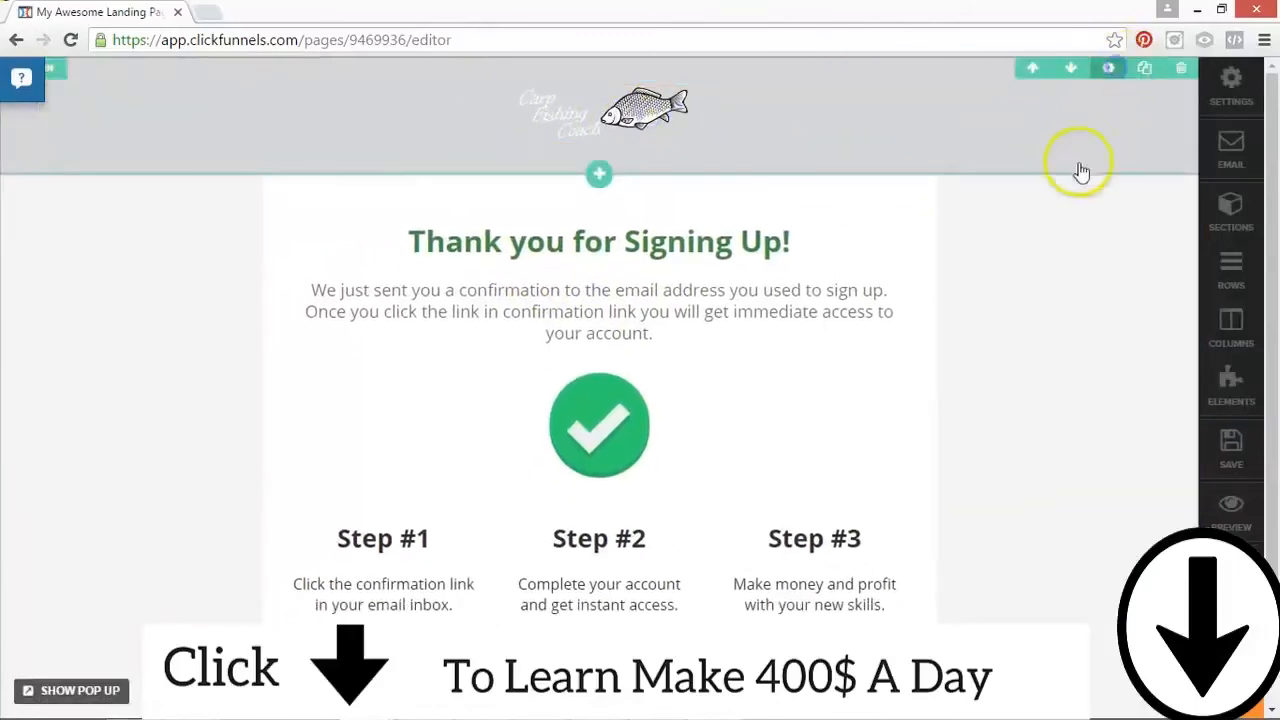
left_click(1023, 352)
left_click(1022, 494)
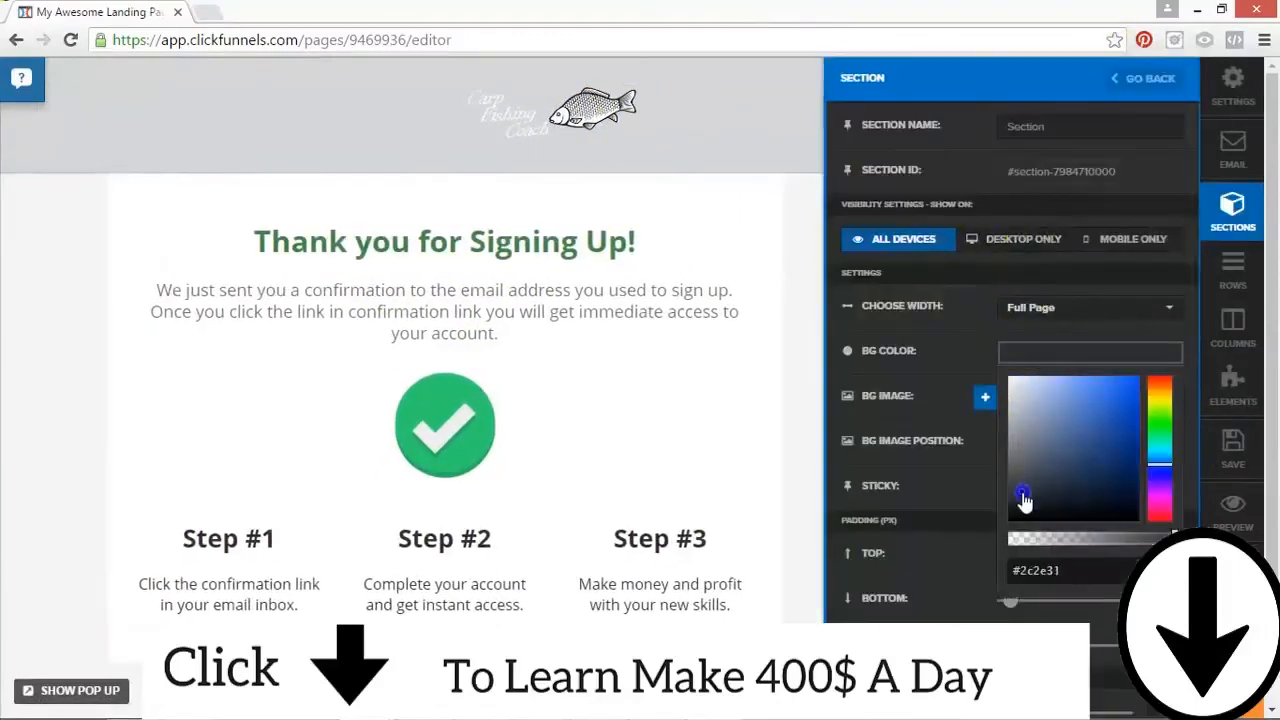
left_click(140, 229)
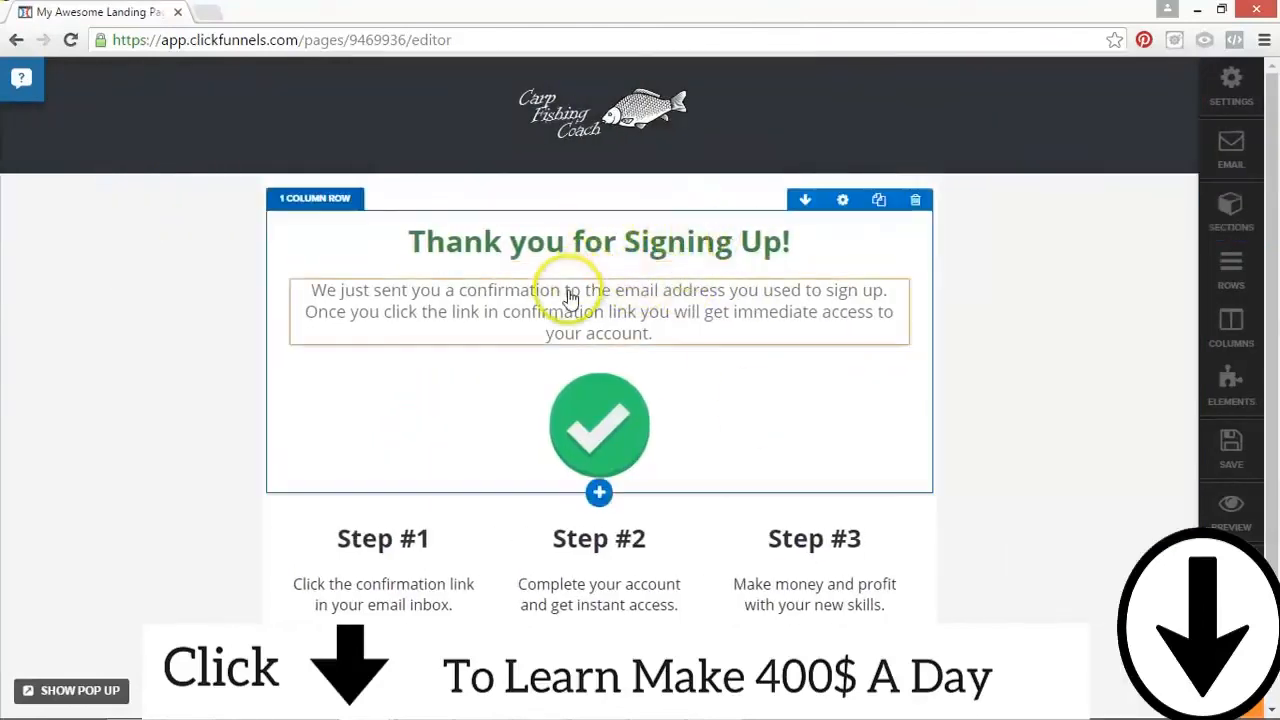
Step: Open the confirmation paragraph below the heading for text editing, look it over and leave it
left_click(570, 300)
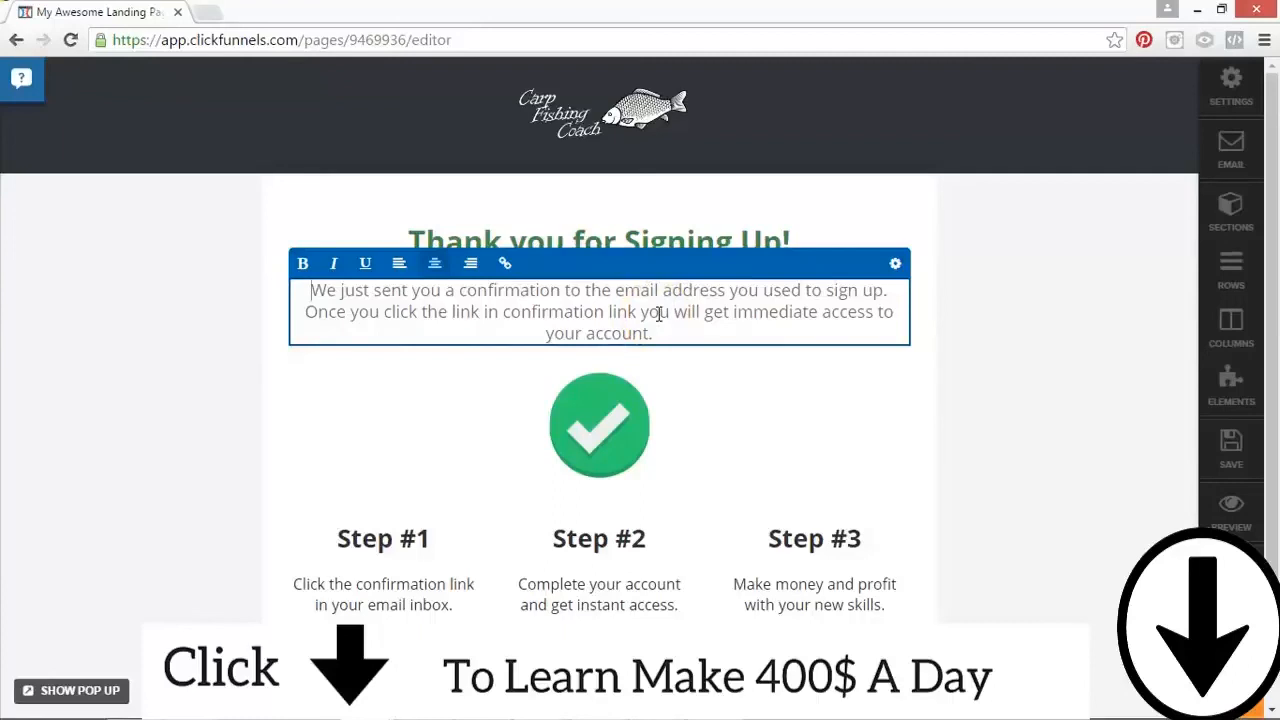
left_click(712, 335)
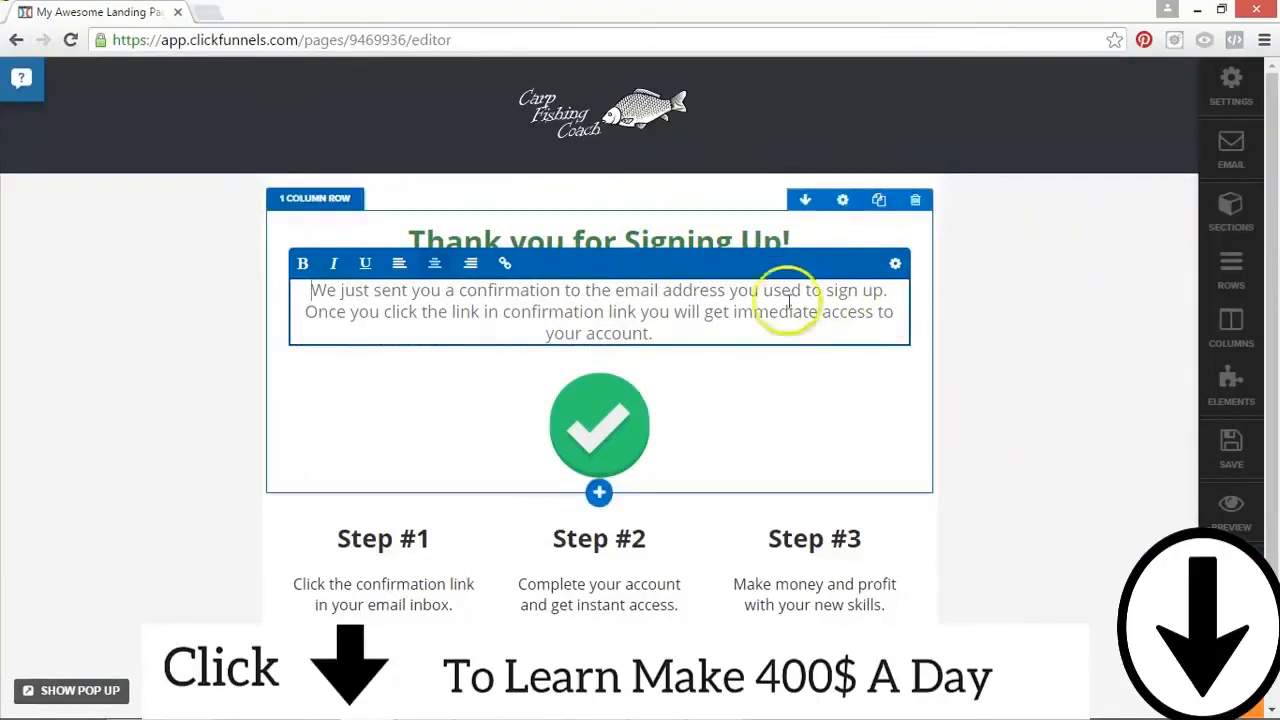
left_click(689, 323)
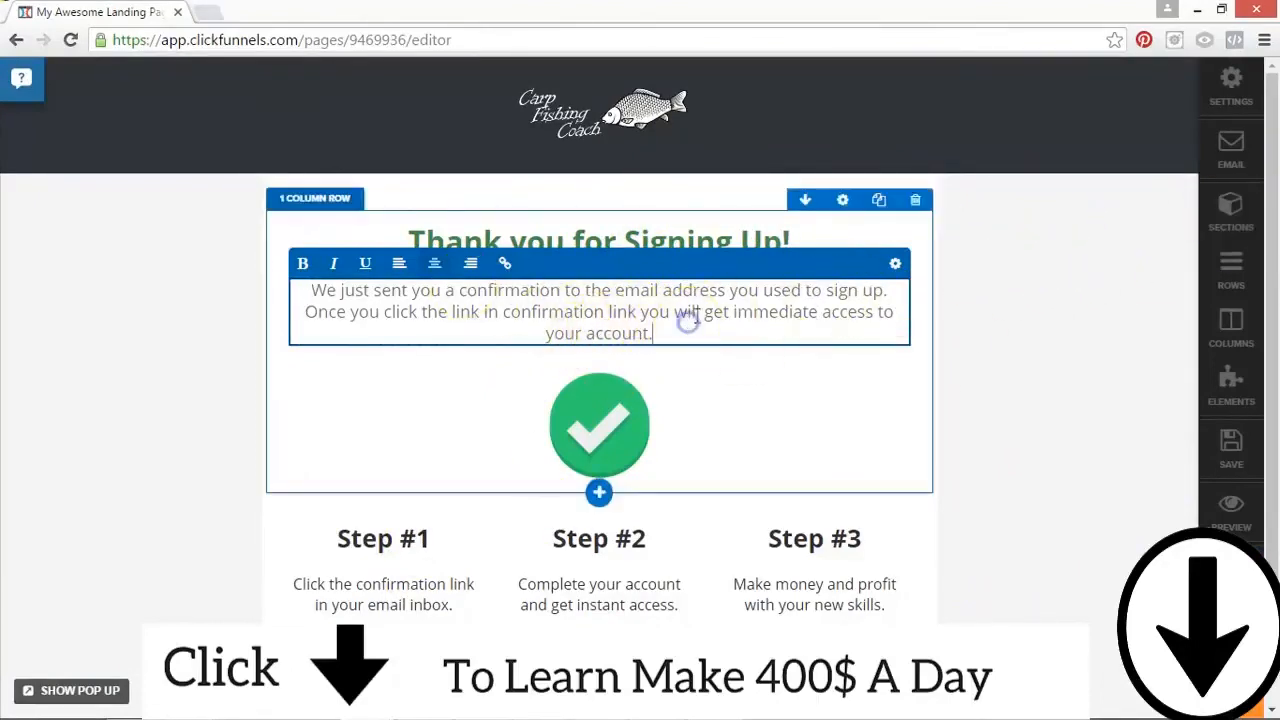
left_click(687, 320)
left_click(1050, 306)
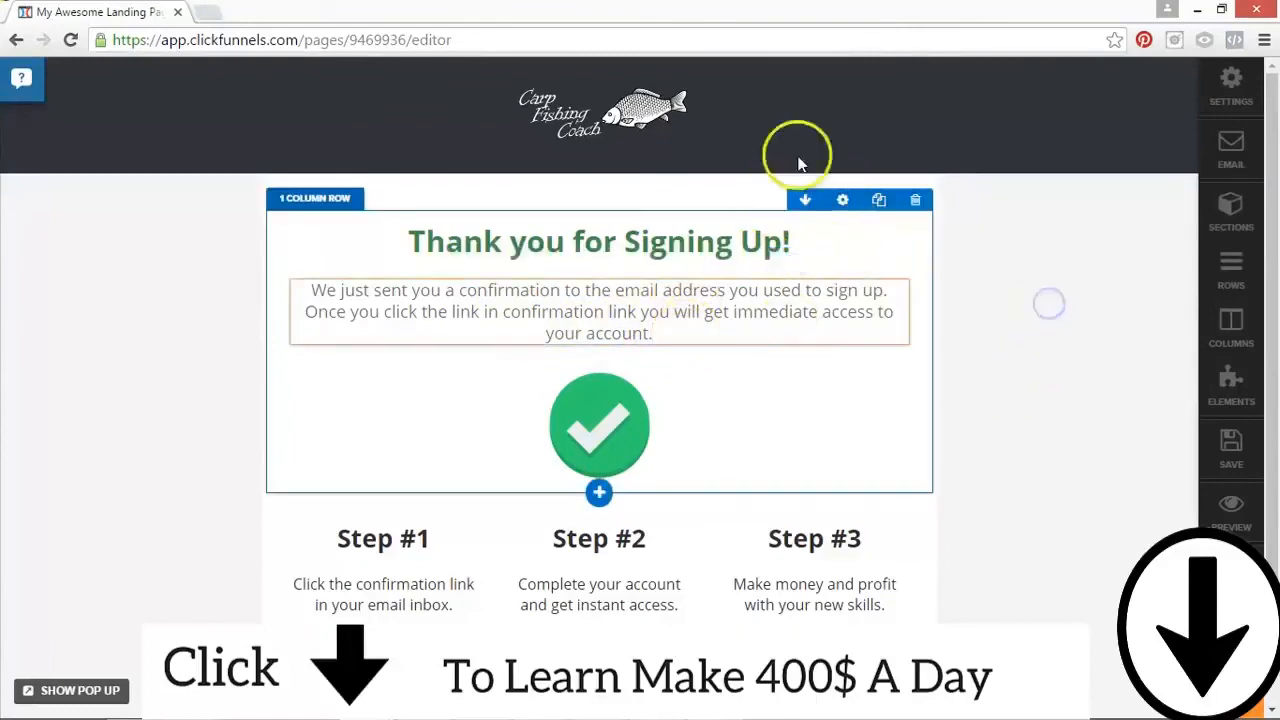
Step: Replace the green check mark image with the illustration of an angler holding a carp, and open the footer copyright text for editing
left_click(588, 425)
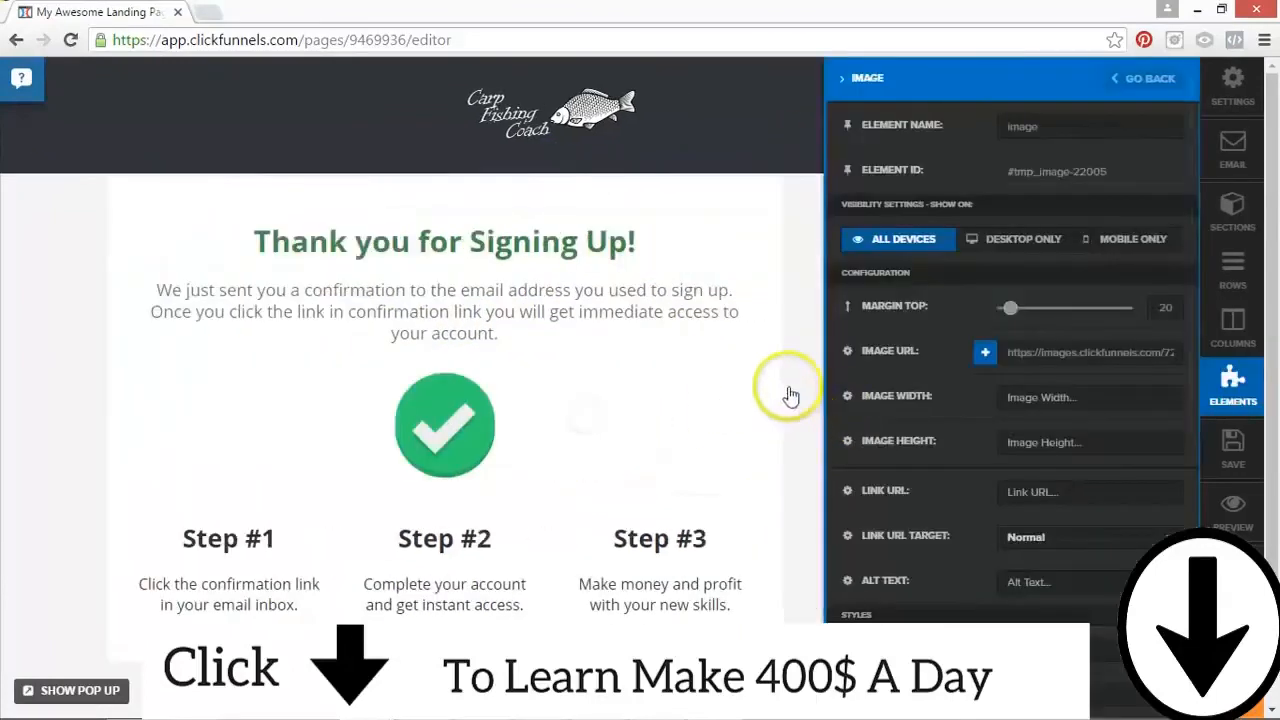
left_click(968, 352)
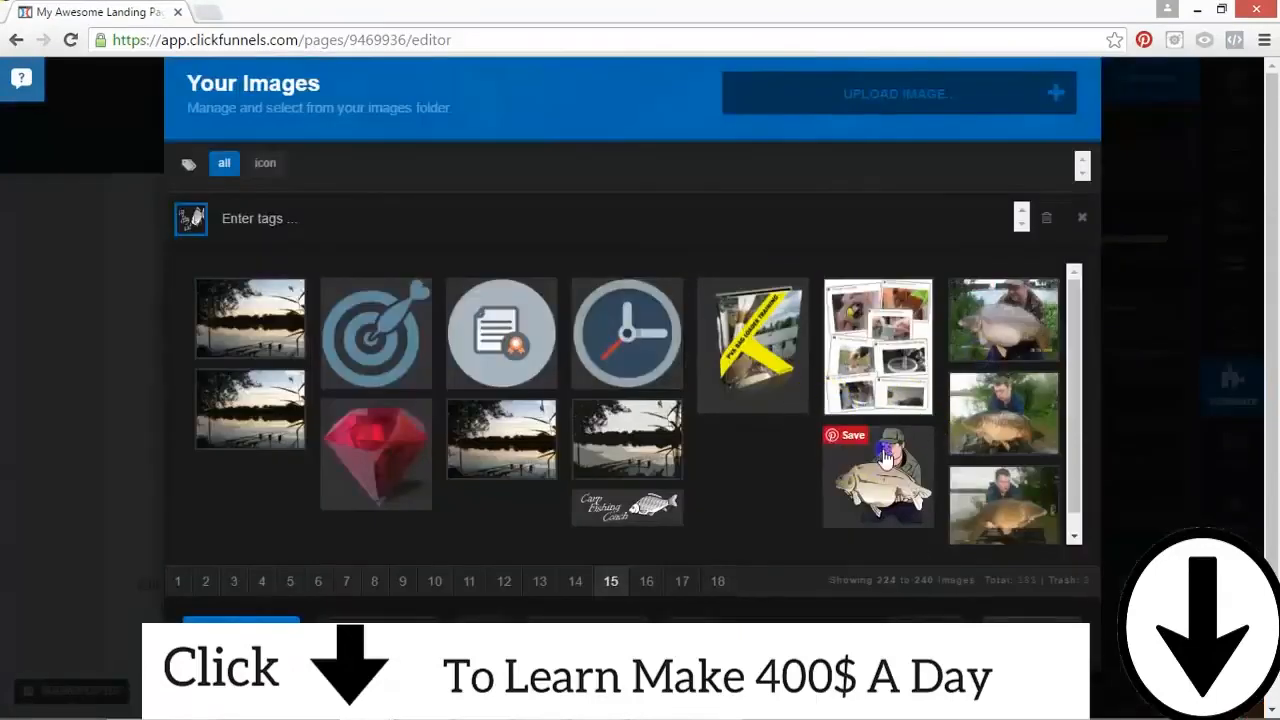
left_click(880, 462)
left_click(1030, 585)
scroll(775, 405, "down", 5)
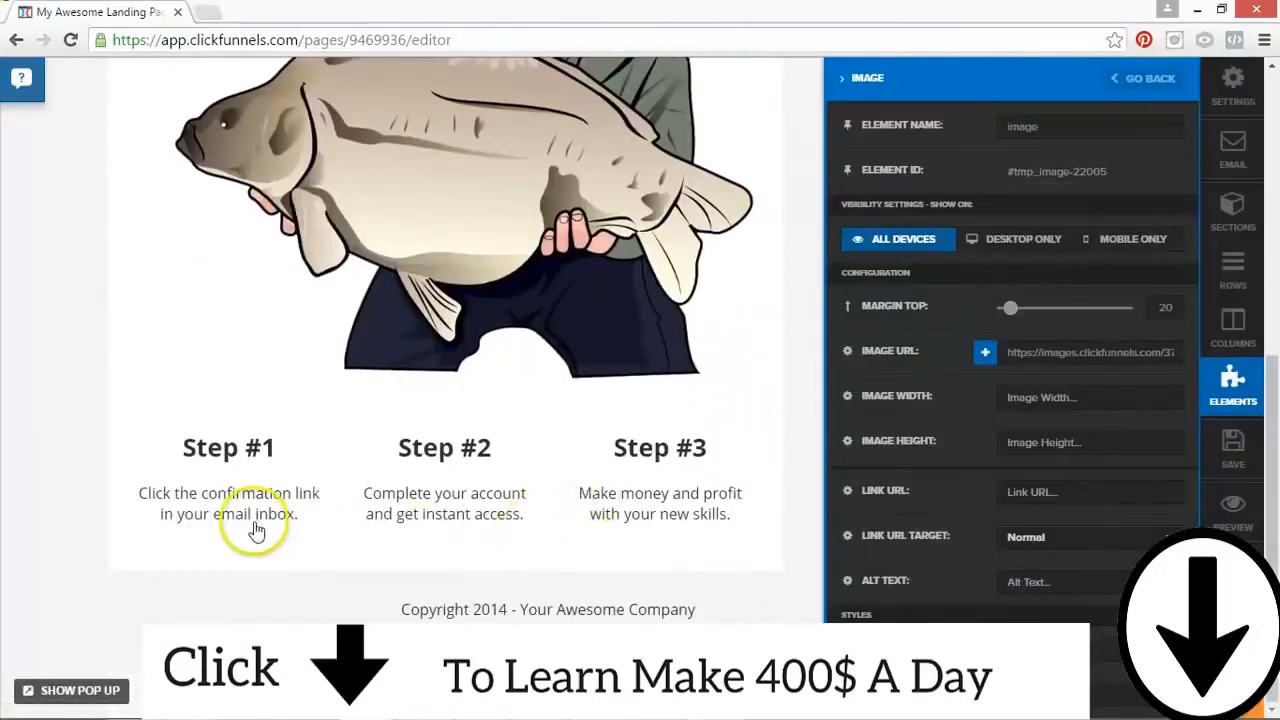
scroll(590, 605, "up", 1)
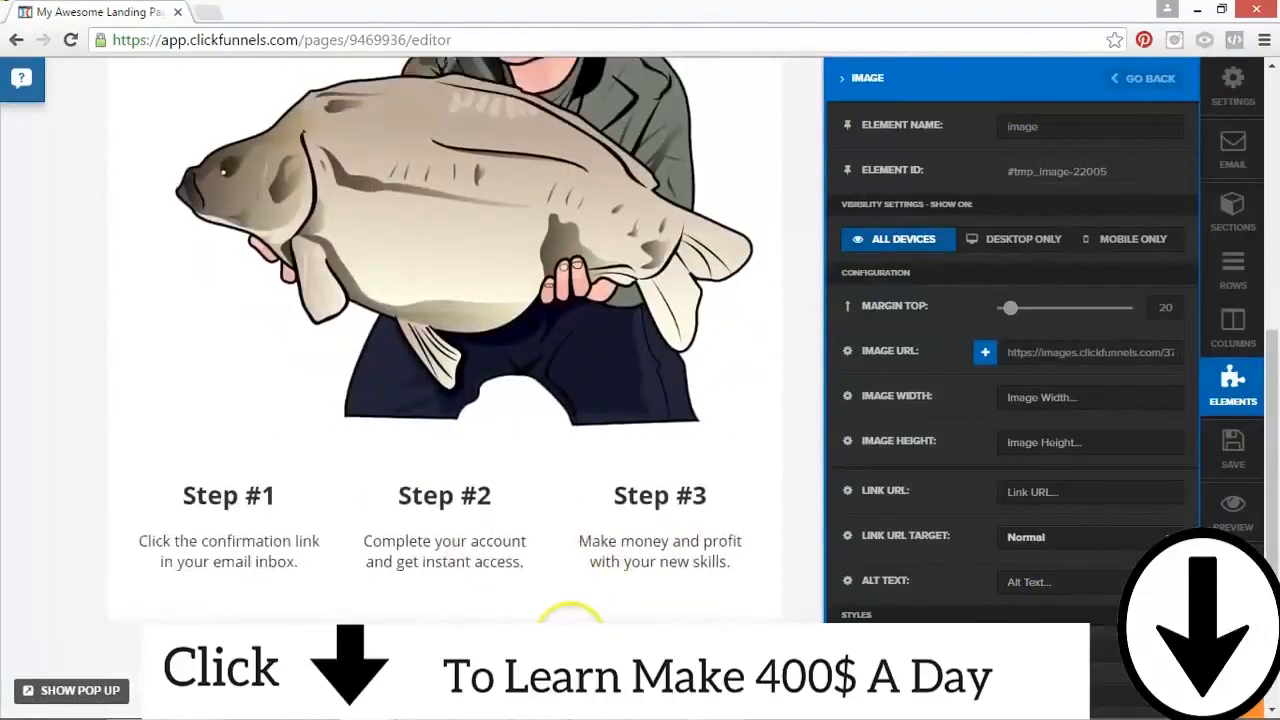
left_click(590, 700)
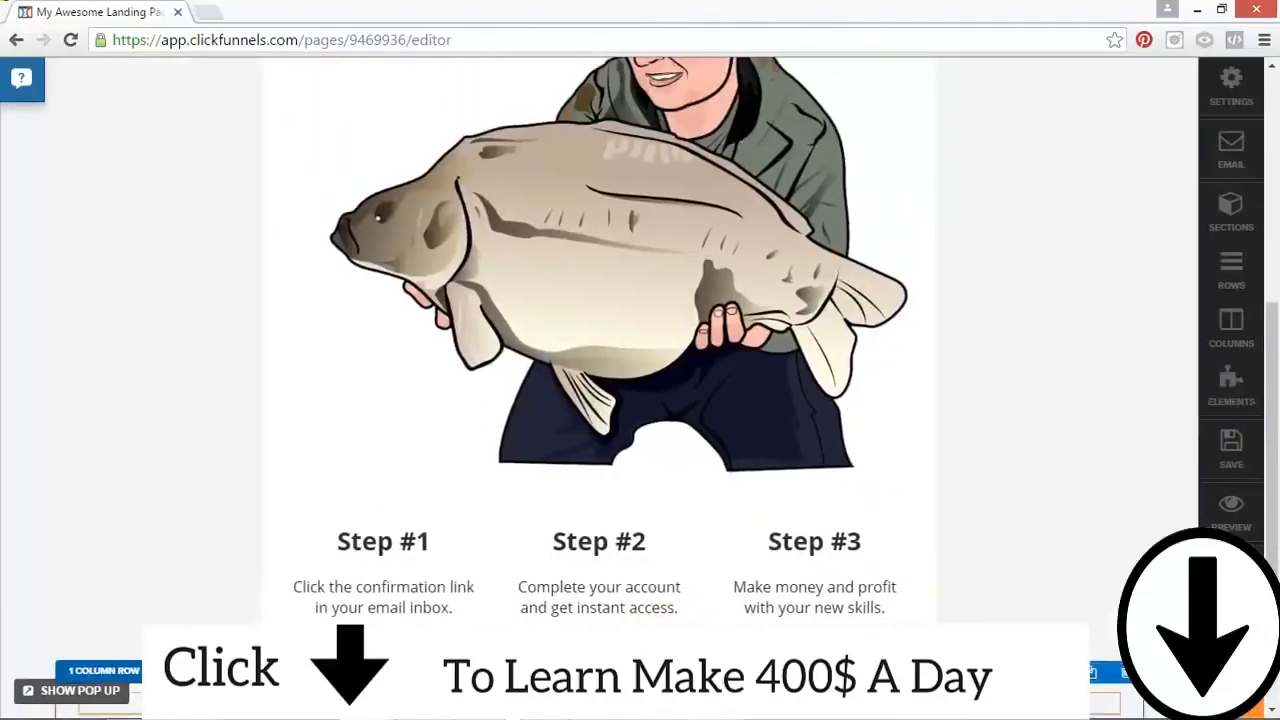
left_click(590, 705)
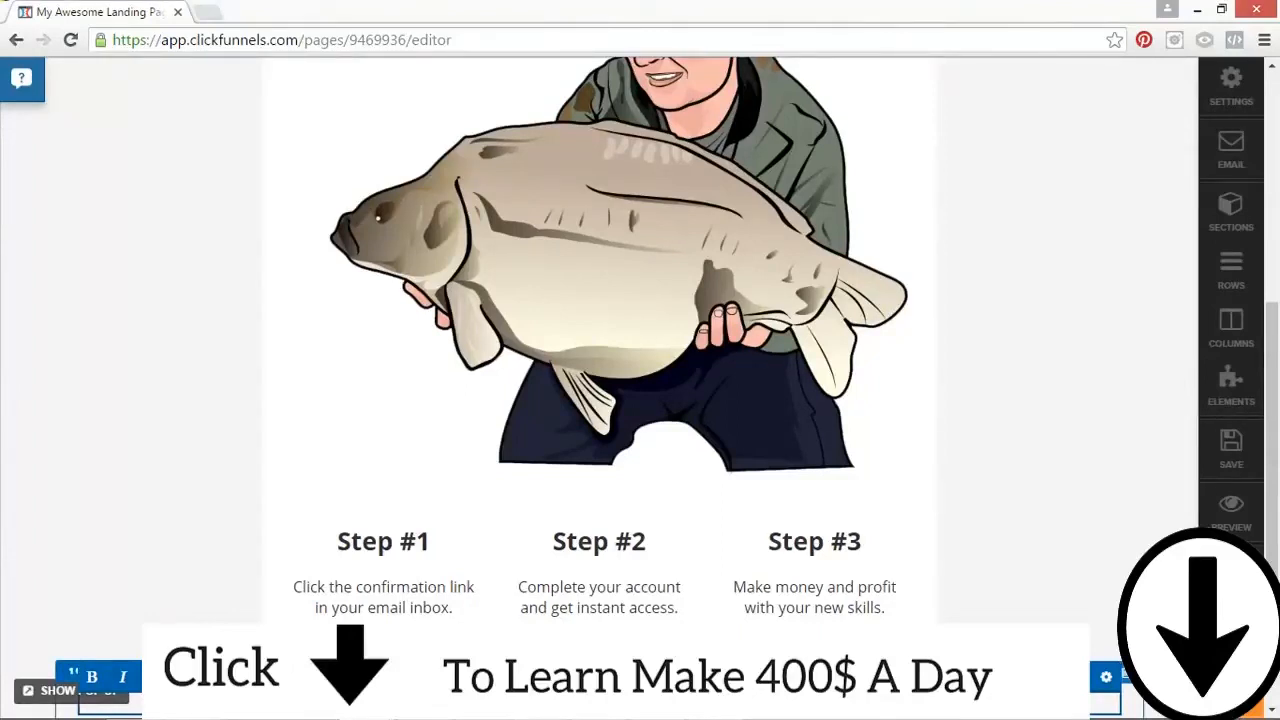
Step: Set the page title, description and keywords in the meta tags to "Thank You"
left_click(1230, 88)
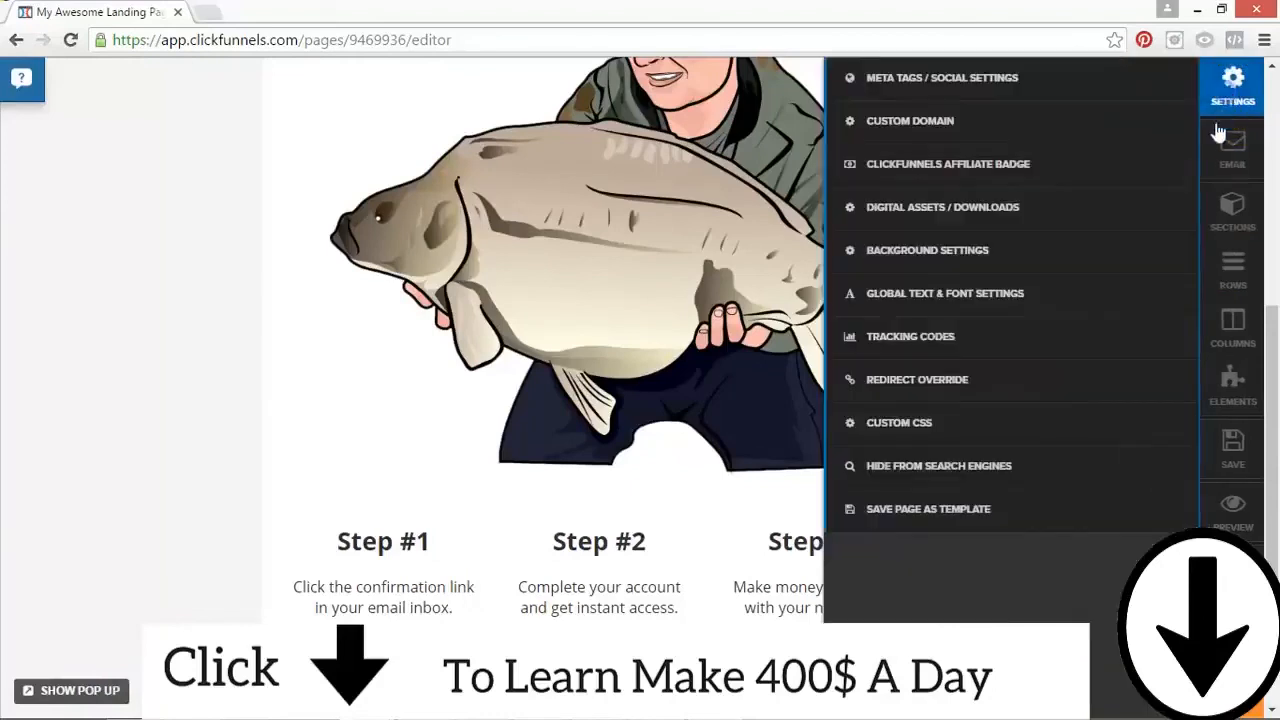
left_click(1100, 78)
left_click(1107, 125)
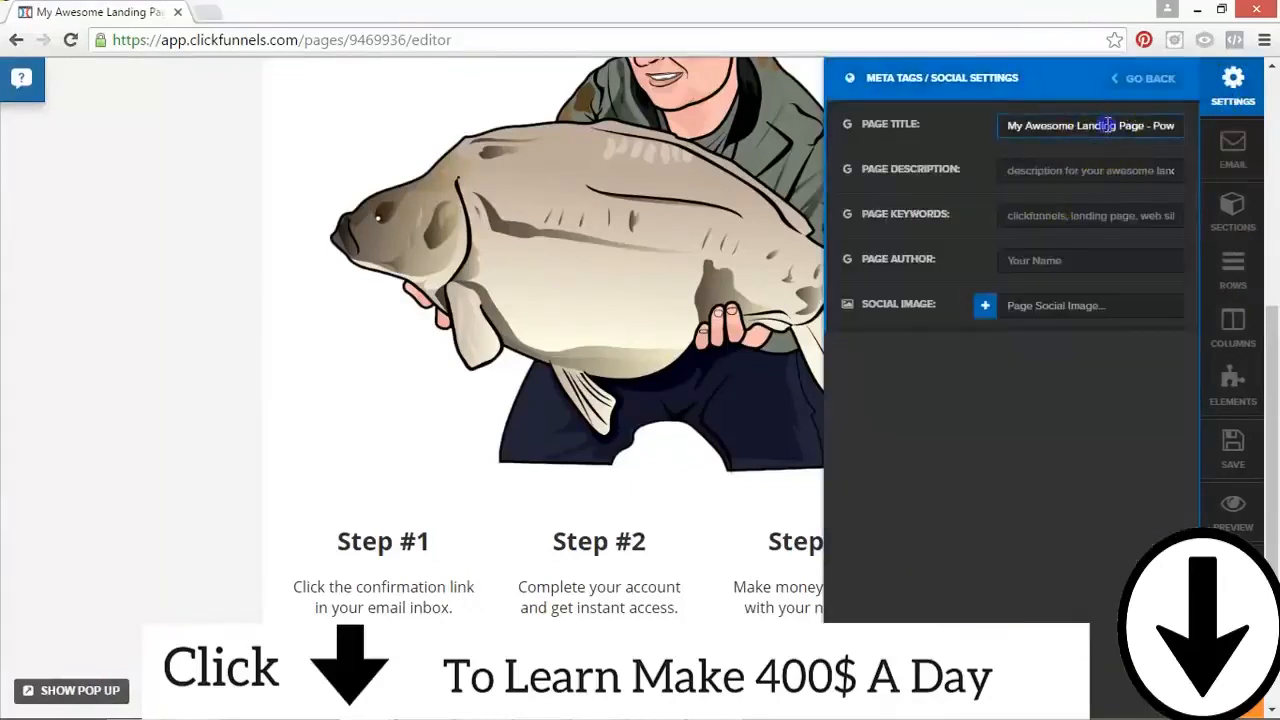
key("ctrl+a")
type("T")
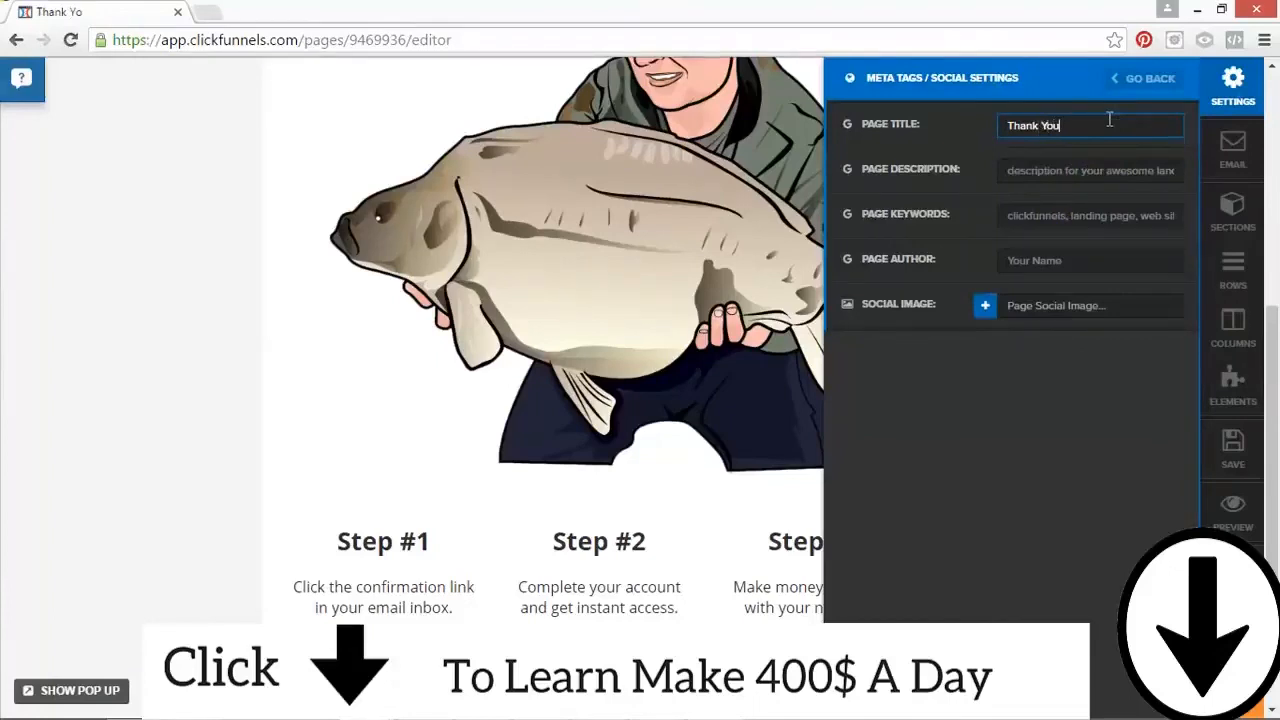
key("Tab")
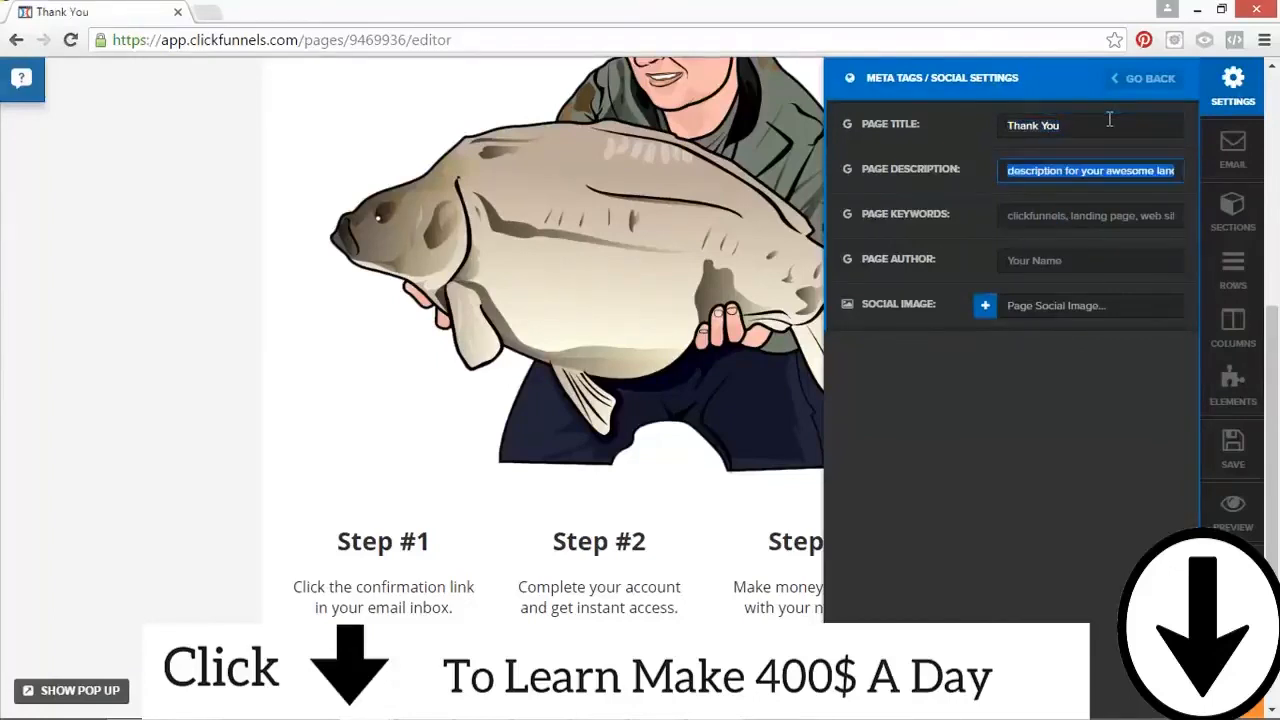
type("Thank You")
key("Tab")
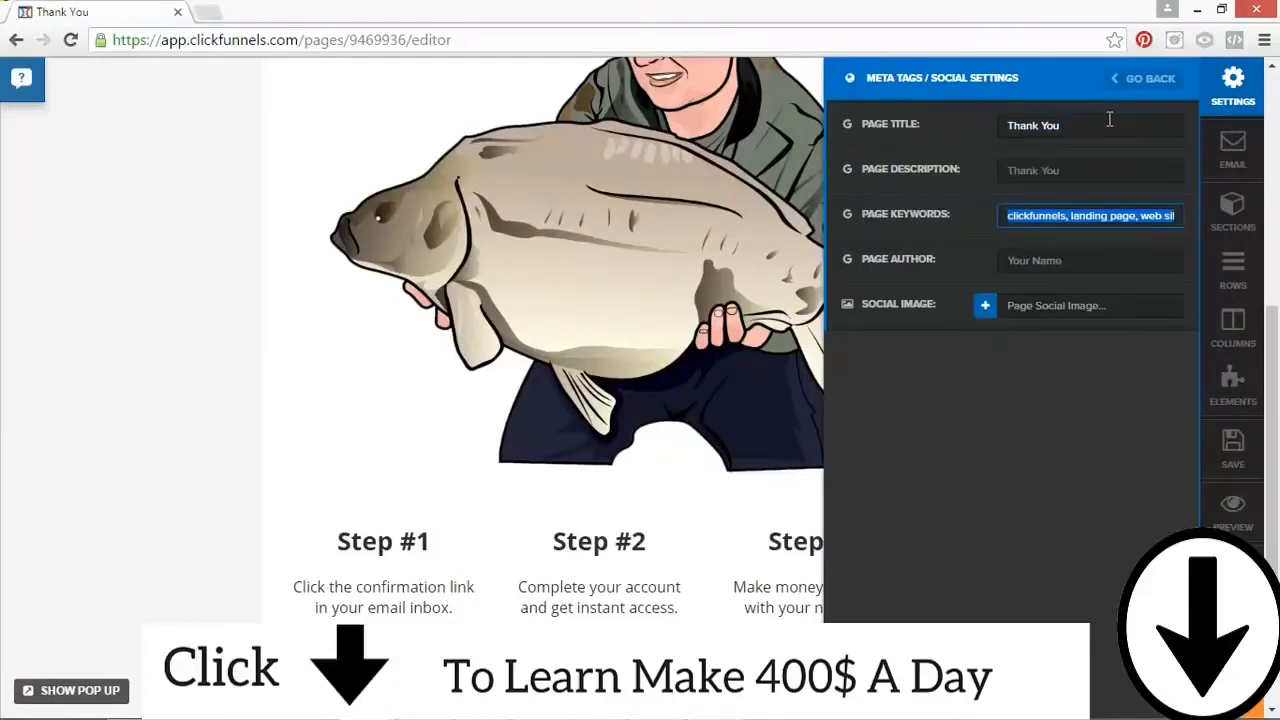
type("Thank You")
Step: Enter the page author's full name and set the social image to the first angler-with-carp photo on page 15 of the image library
key("Tab")
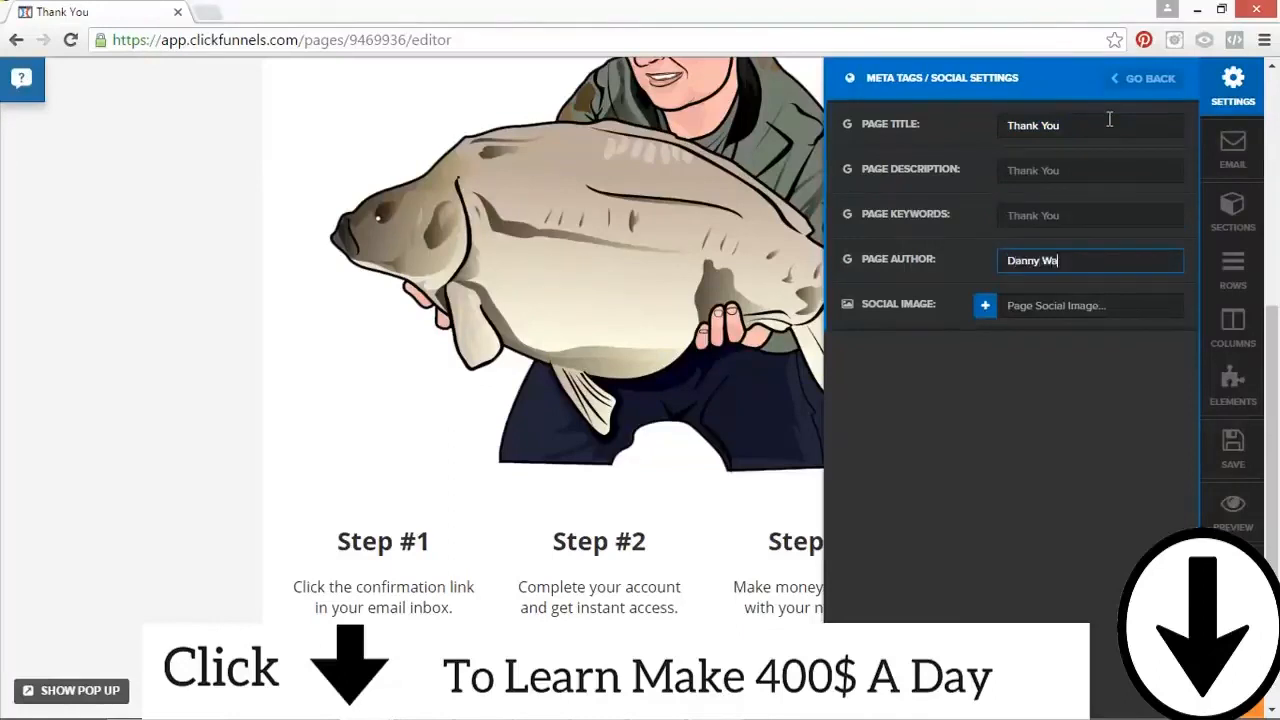
key("Tab")
left_click(987, 303)
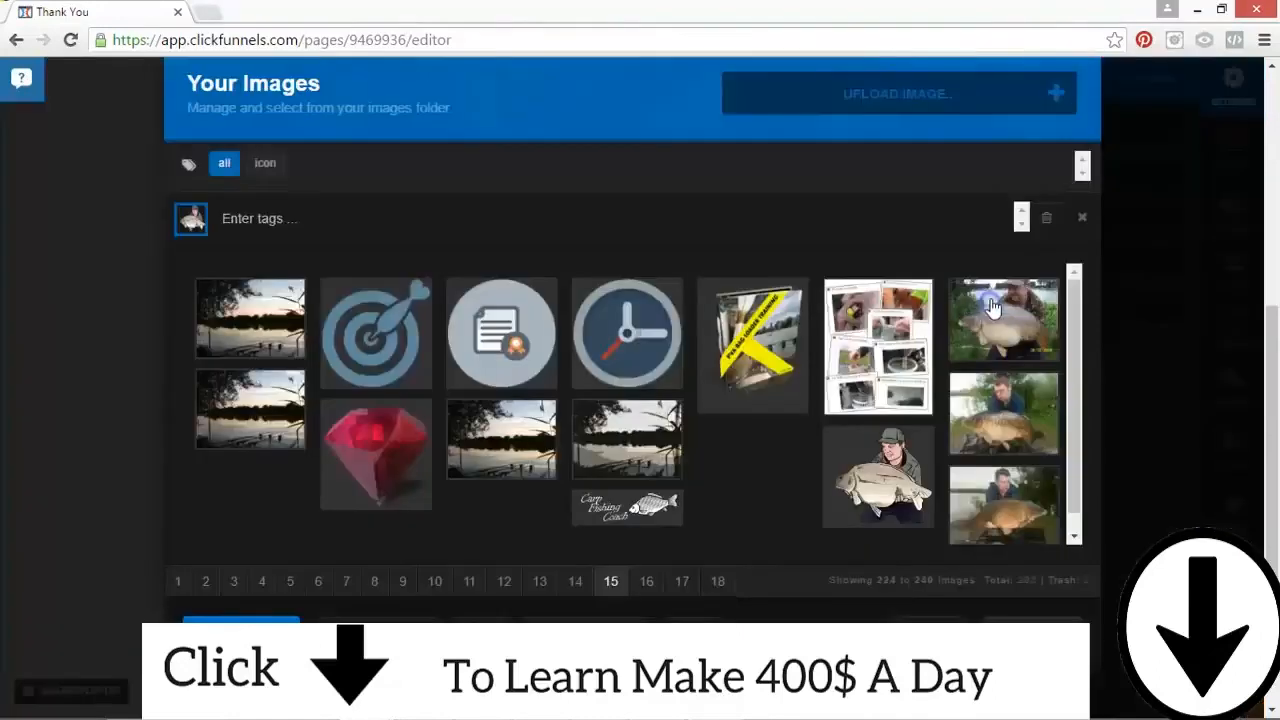
left_click(1010, 325)
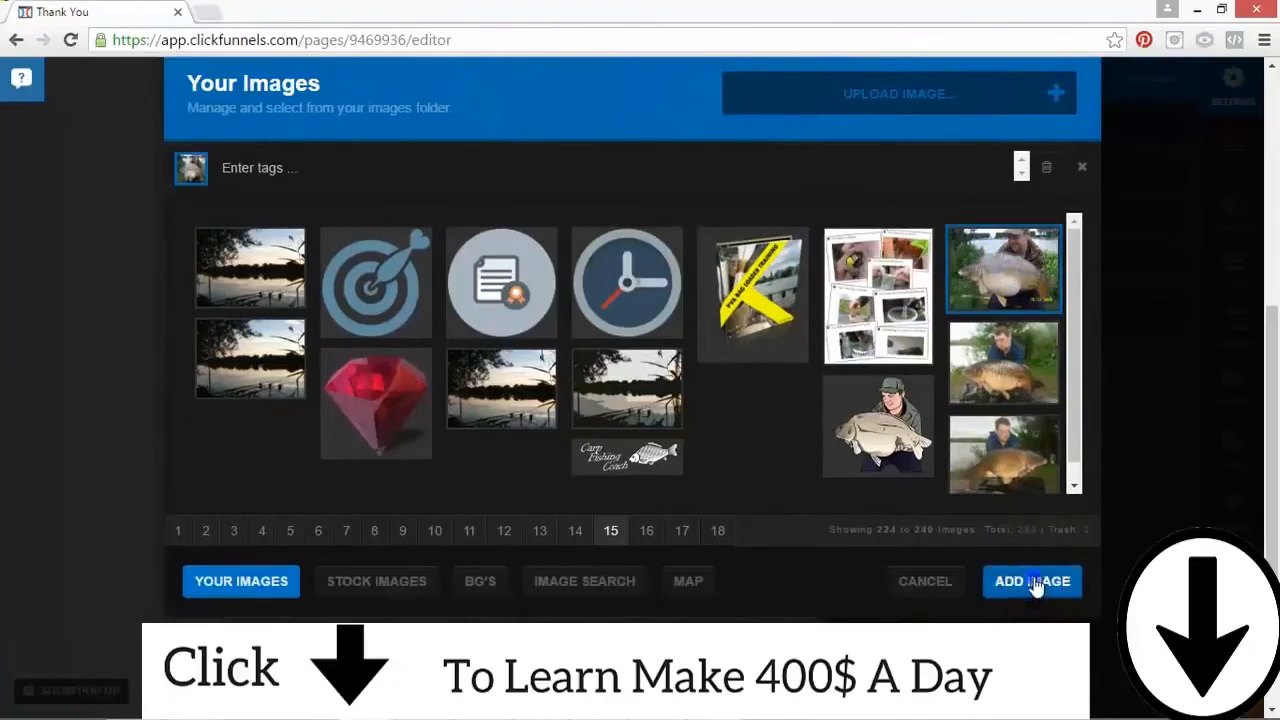
left_click(1035, 581)
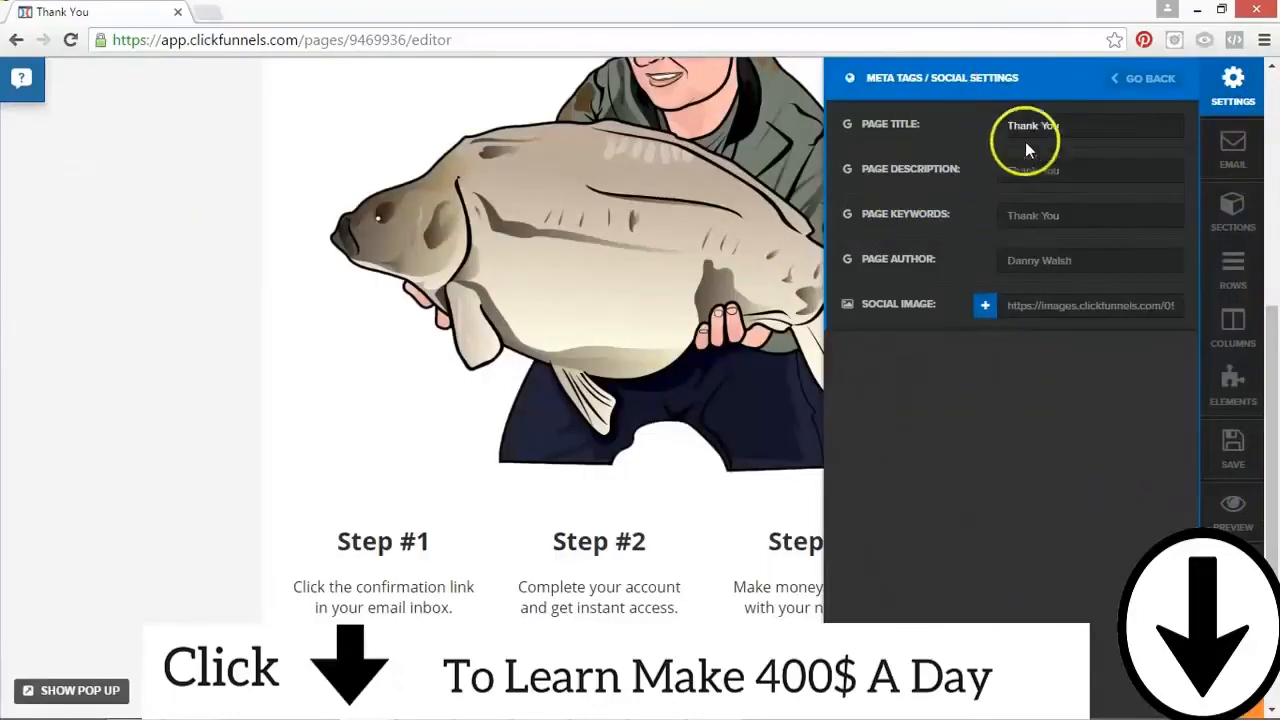
Step: Leave the meta tag settings, save the Thank You page and close the settings
left_click_drag(1262, 357, 1274, 127)
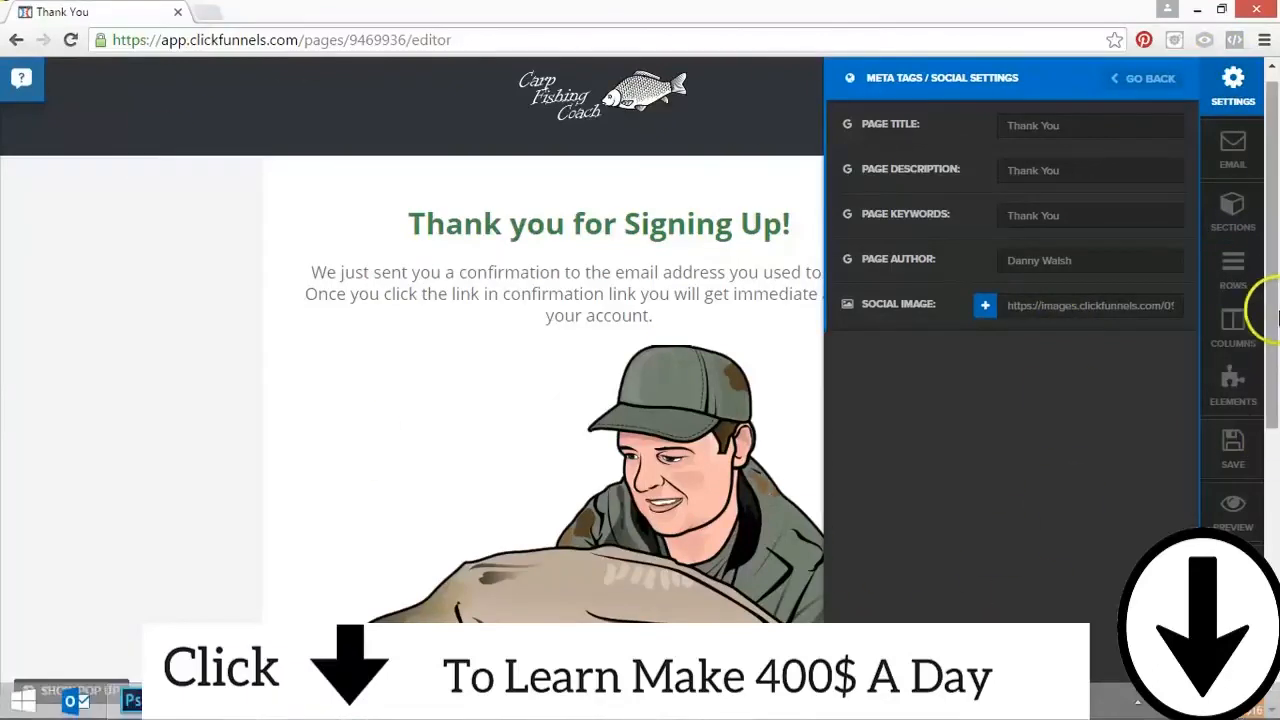
left_click(1152, 80)
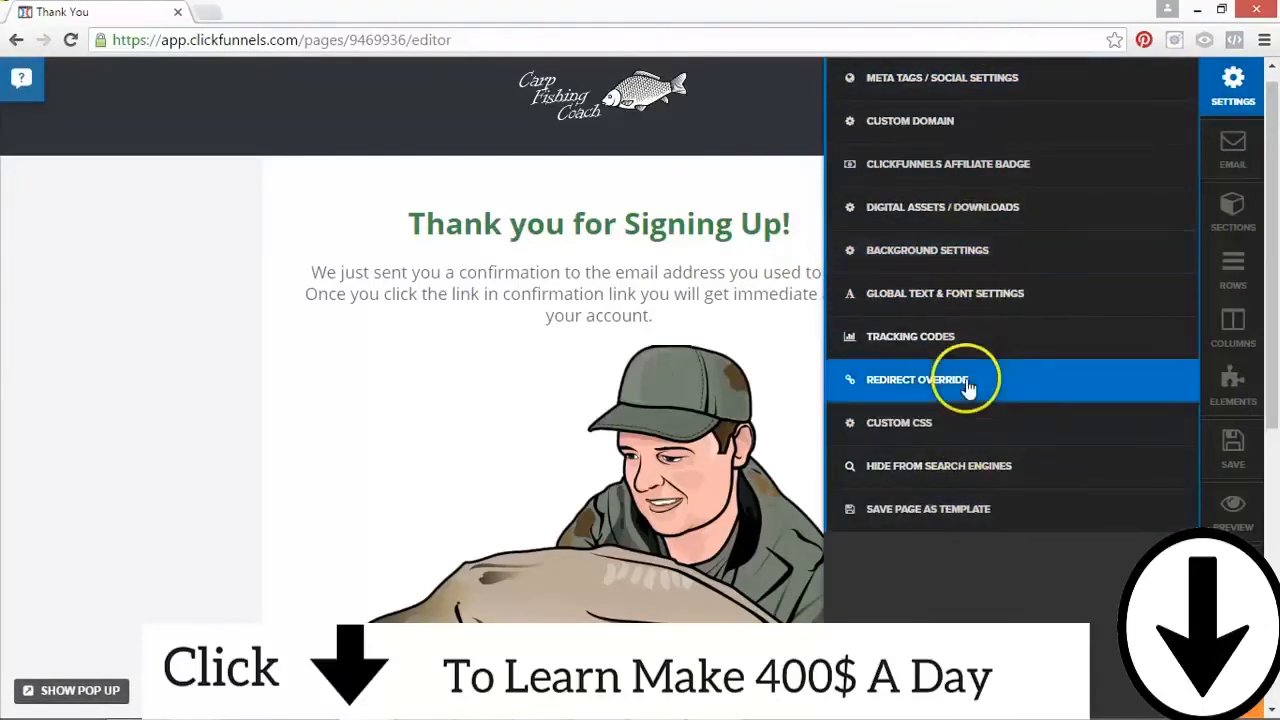
left_click(1230, 450)
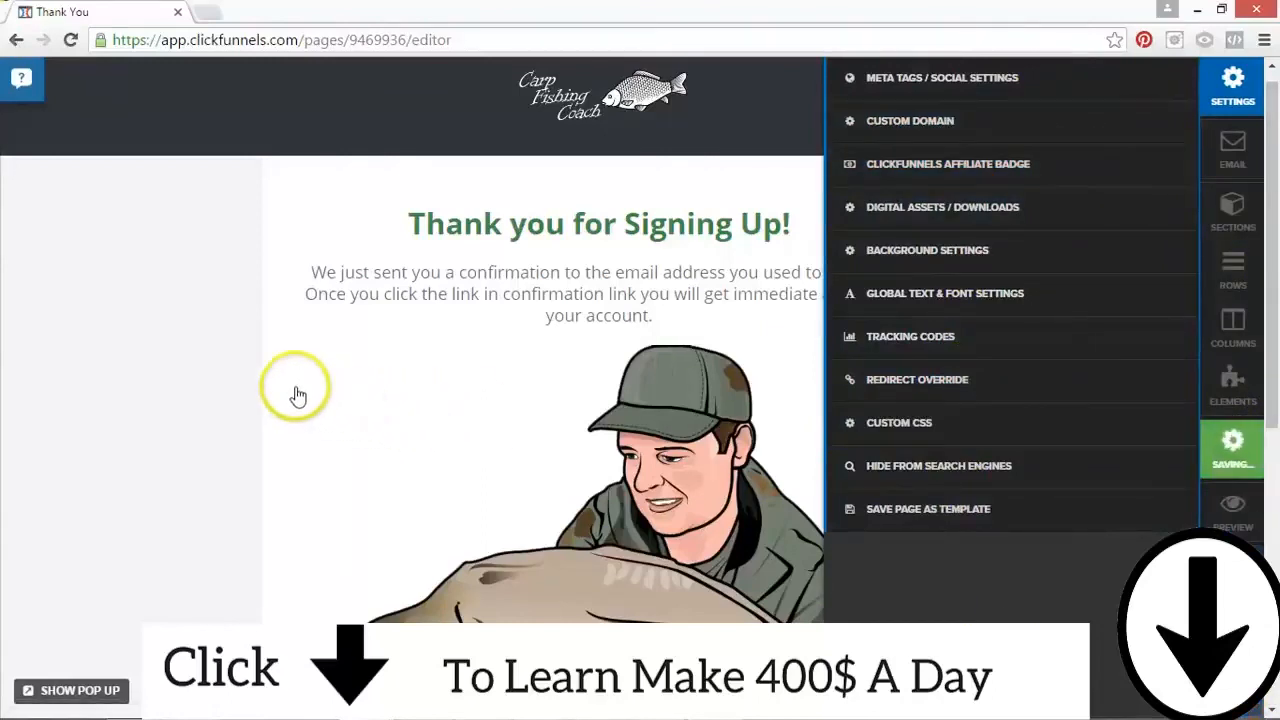
left_click(296, 393)
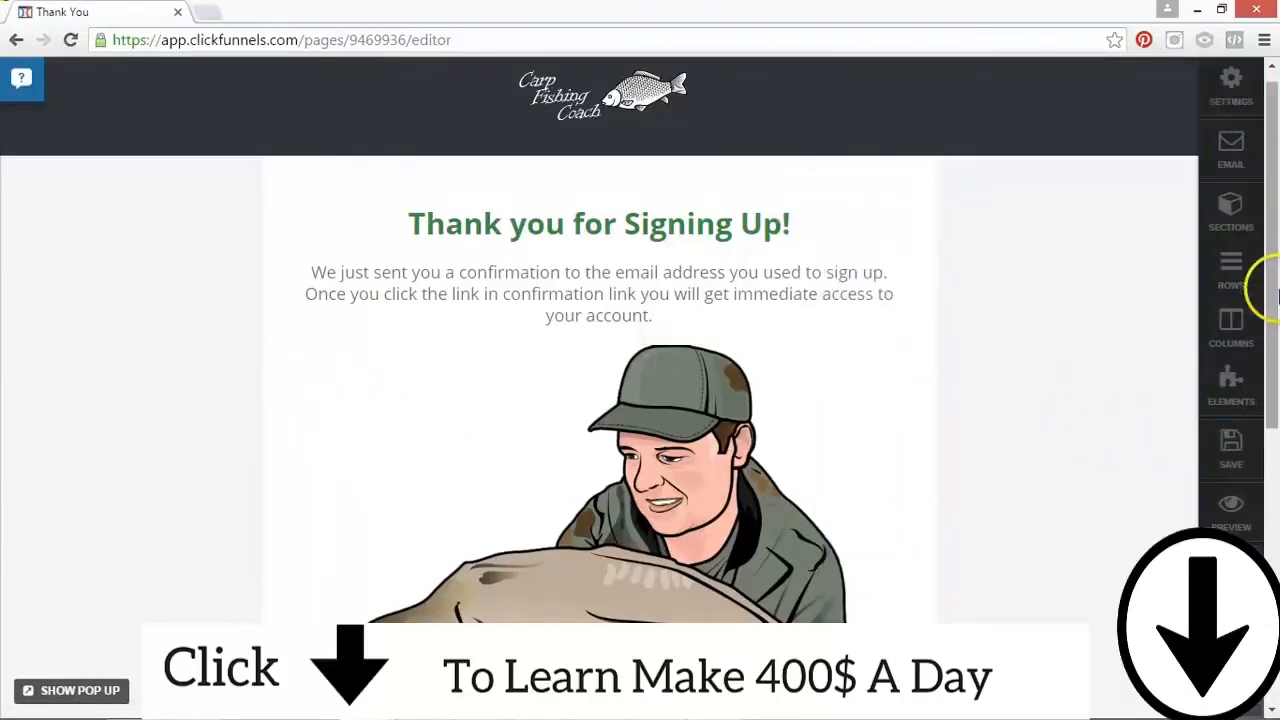
Step: Review the Thank You page's header, text and angler illustration, and save the page again
left_click_drag(1277, 295, 1276, 455)
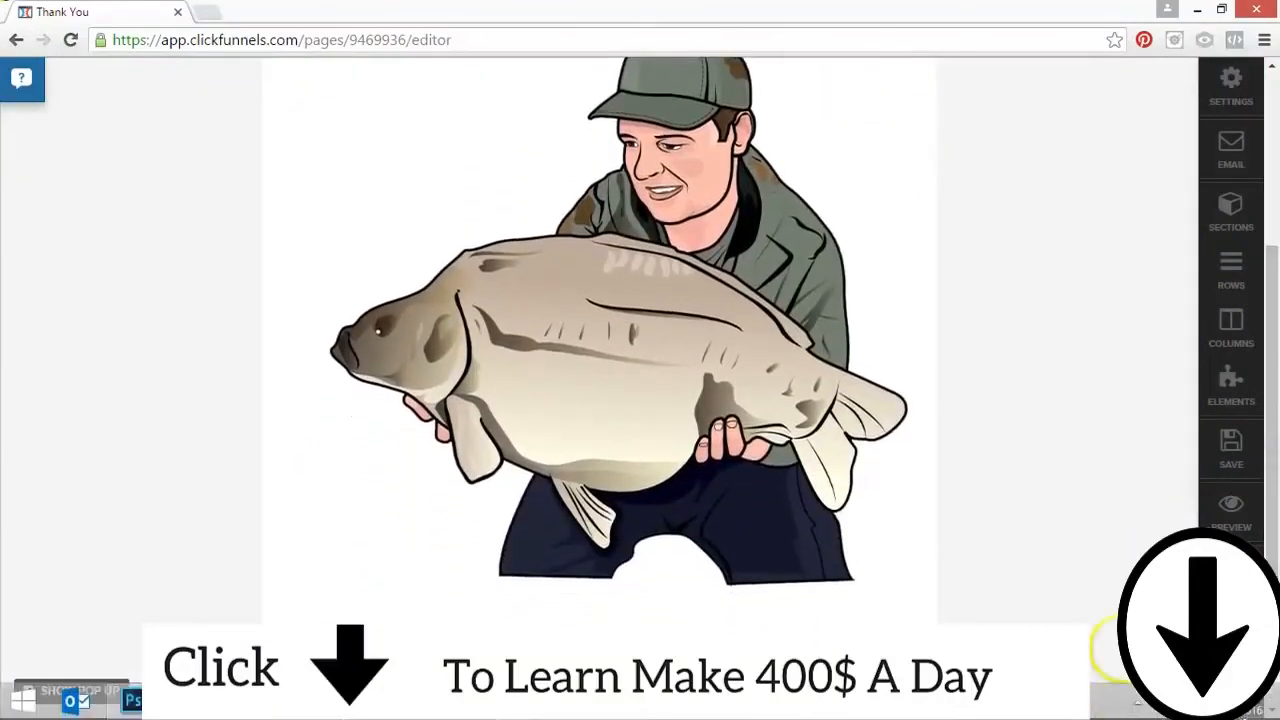
left_click_drag(1275, 391, 1275, 330)
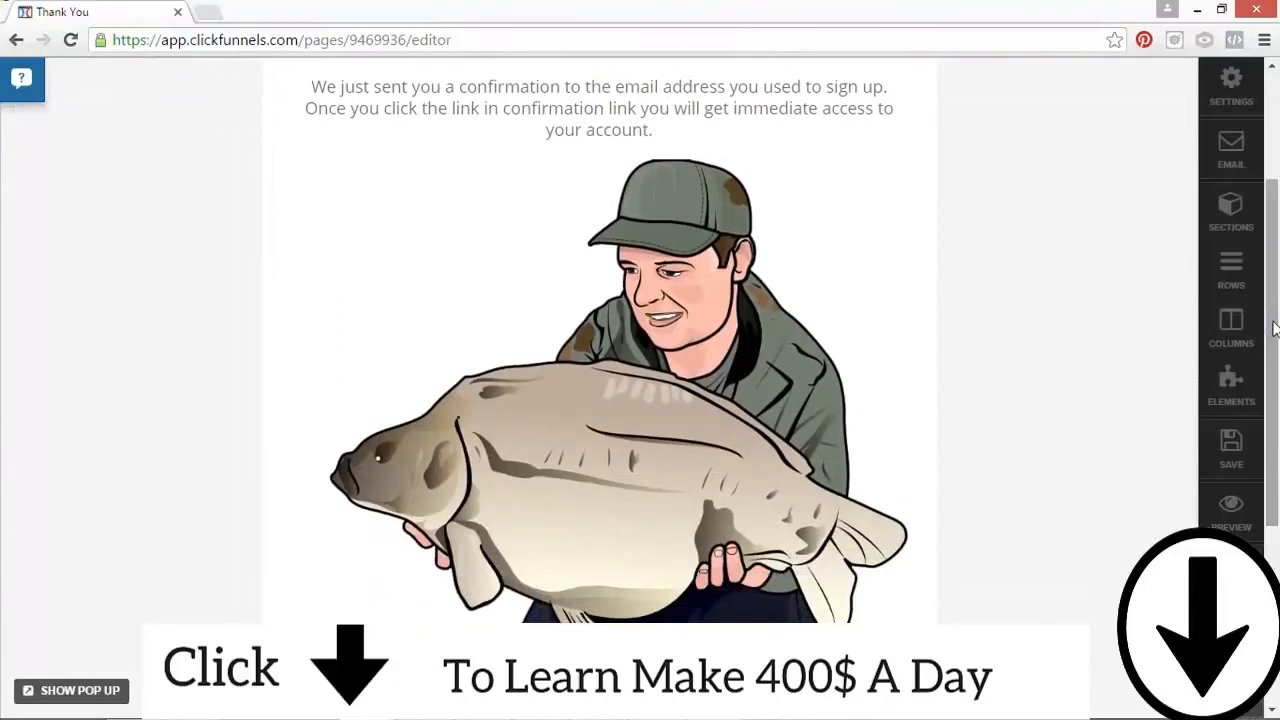
left_click_drag(1275, 330, 1273, 200)
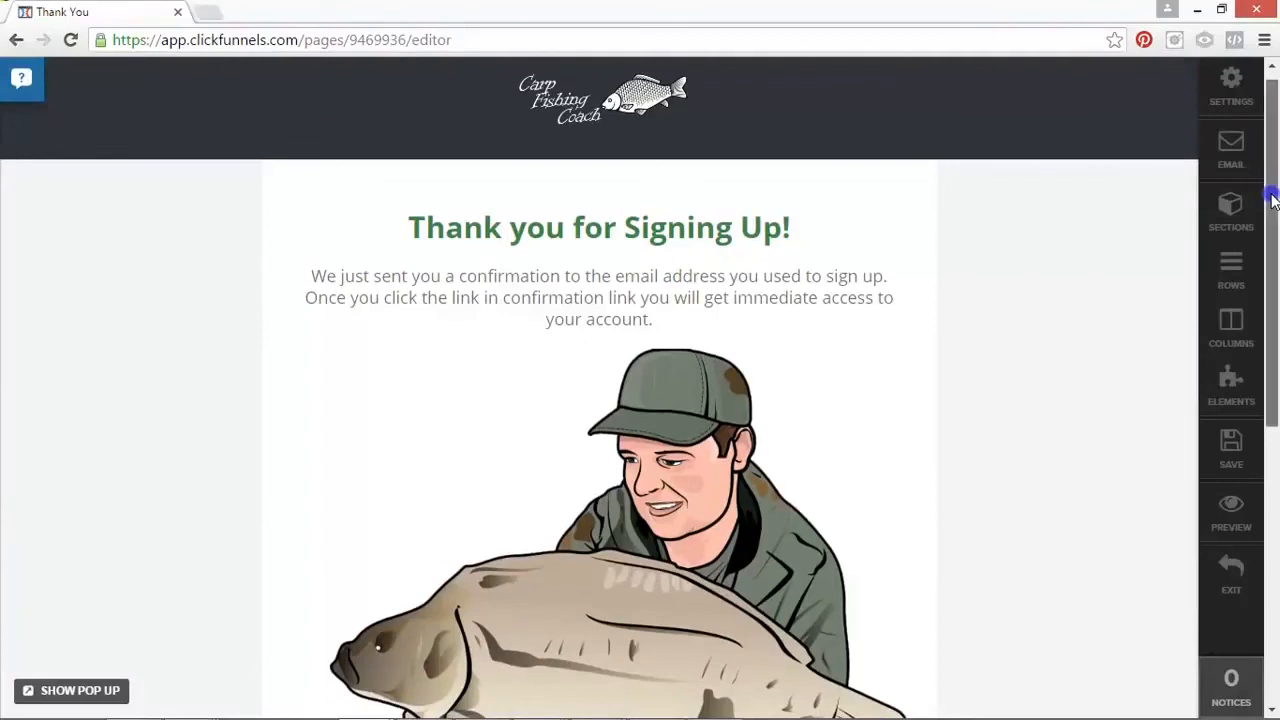
left_click_drag(1273, 200, 1275, 232)
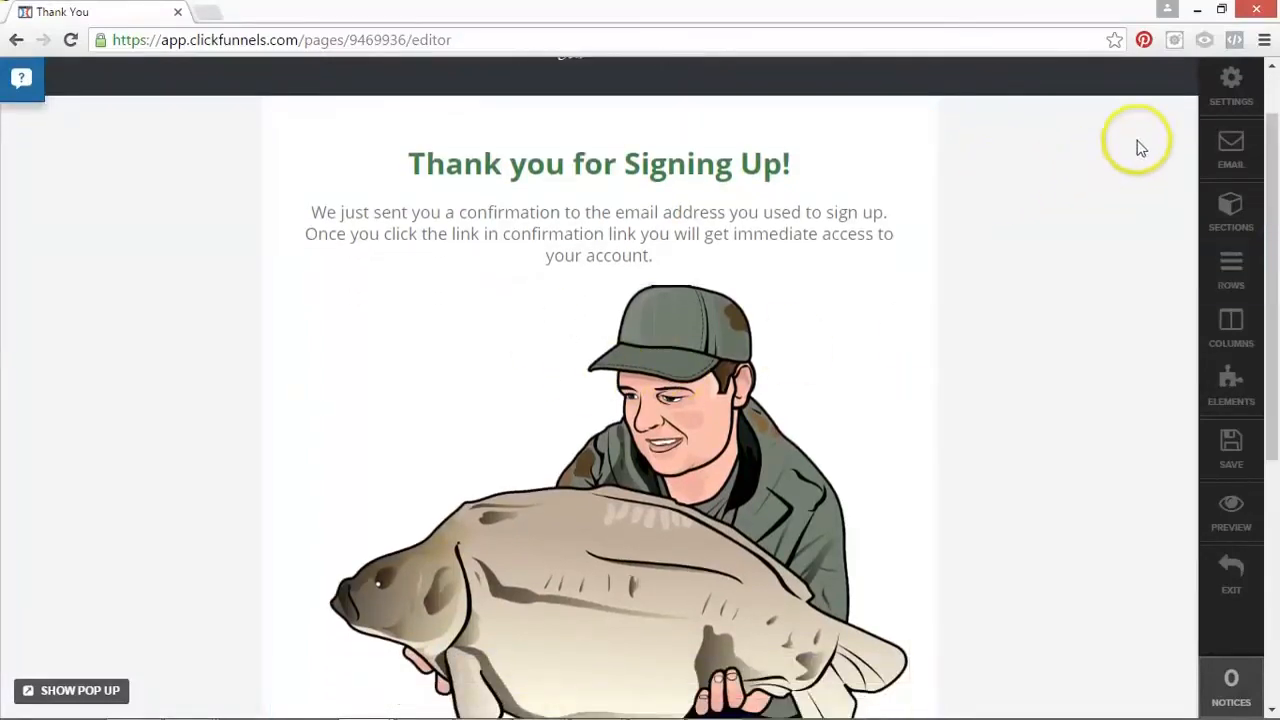
scroll(1252, 240, "up", 2)
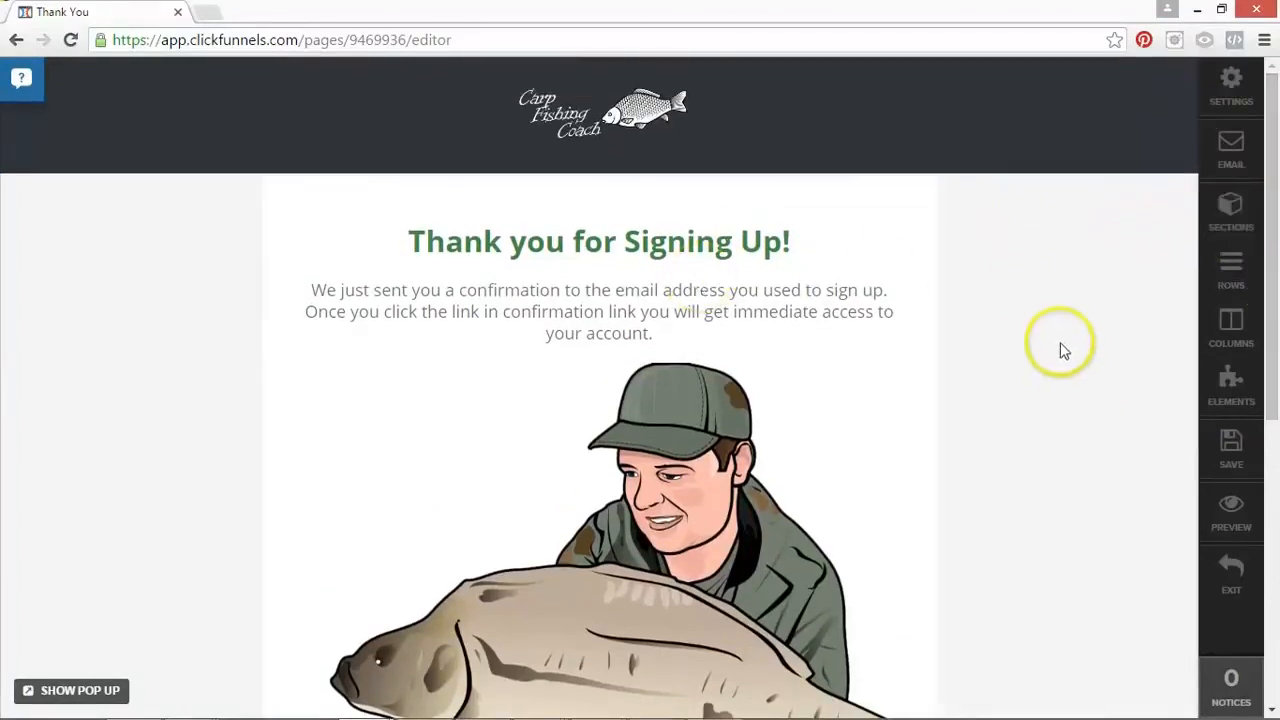
left_click(1237, 457)
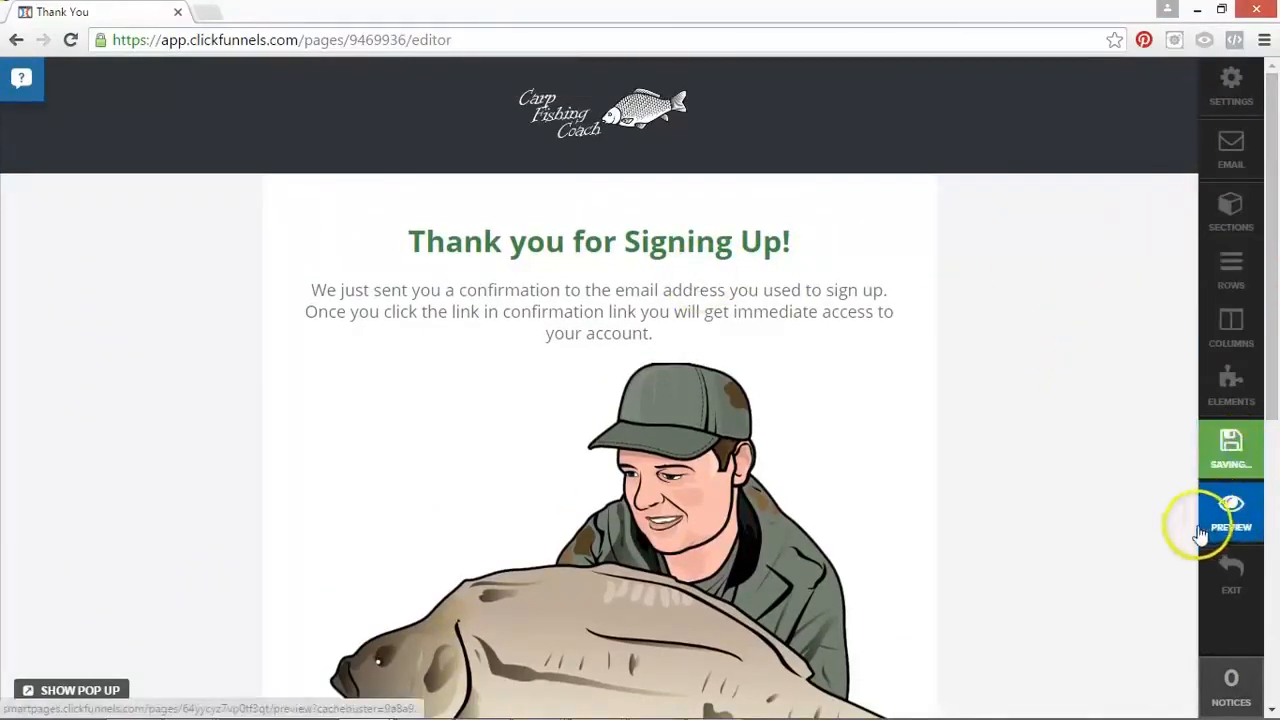
Step: Add a Button element directly below the confirmation paragraph, above the angler illustration
left_click_drag(1272, 339, 1234, 620)
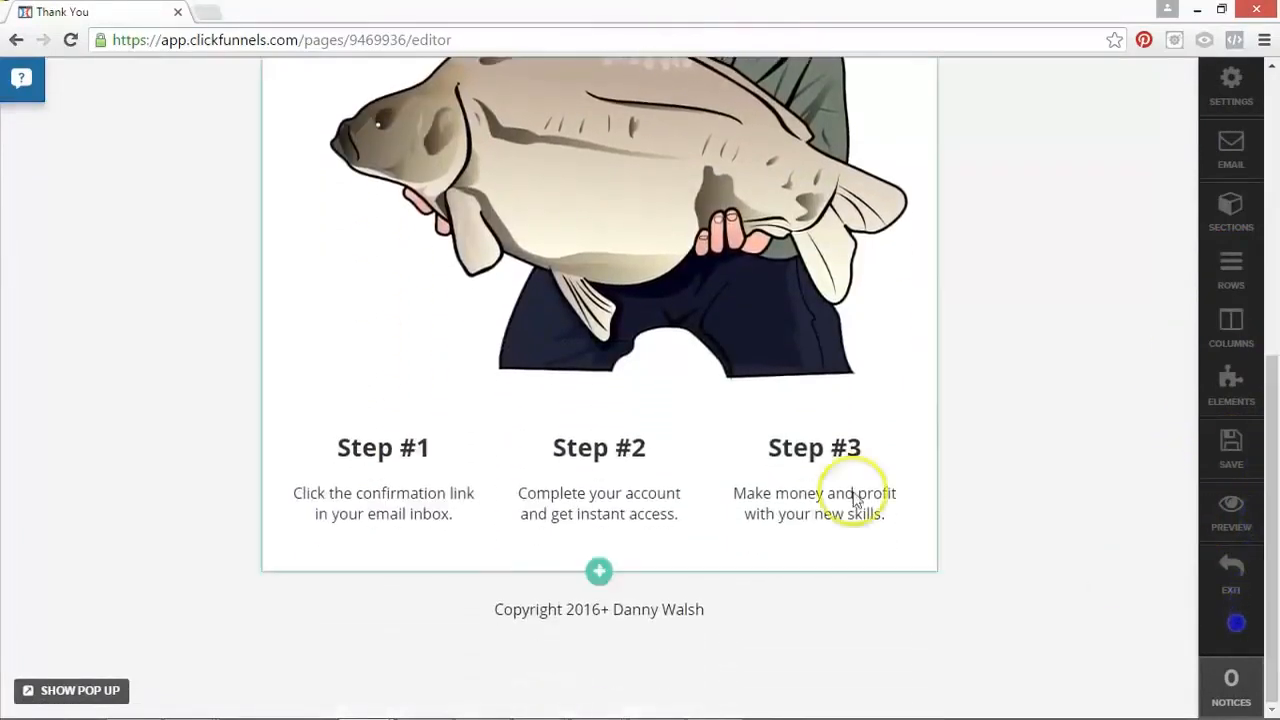
scroll(720, 230, "up", 5)
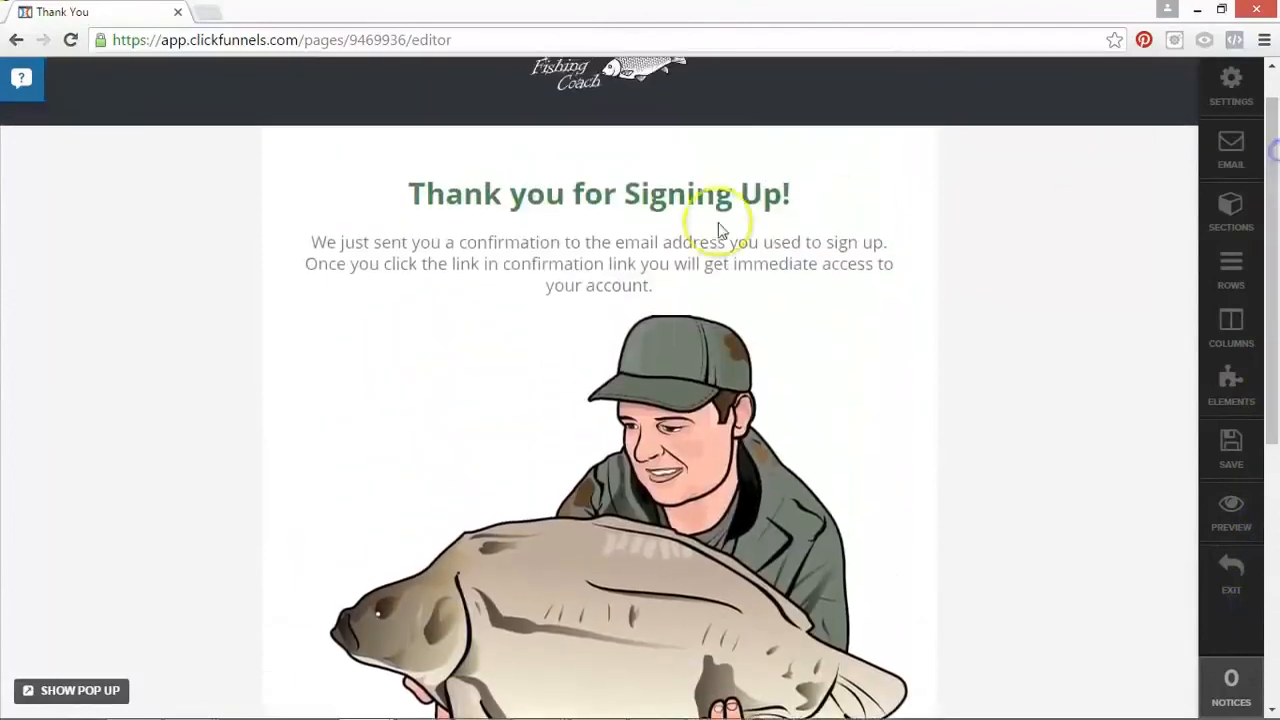
left_click(599, 298)
left_click(846, 268)
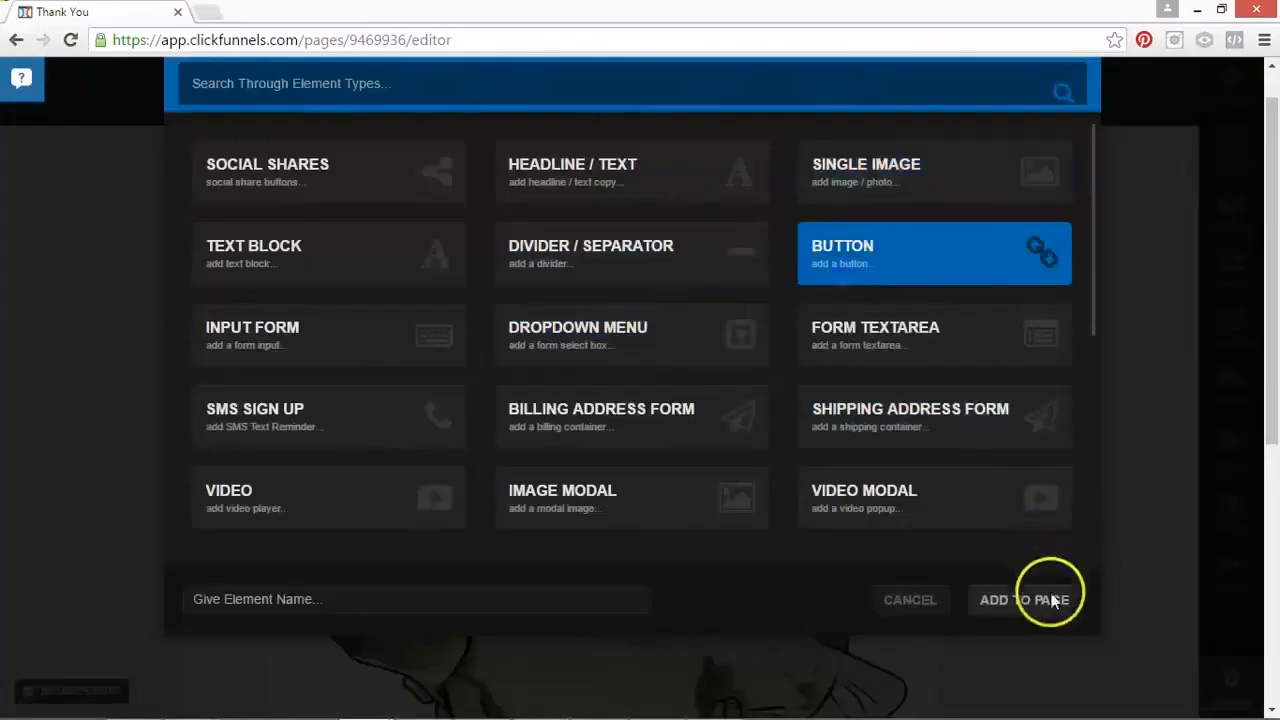
left_click(1040, 603)
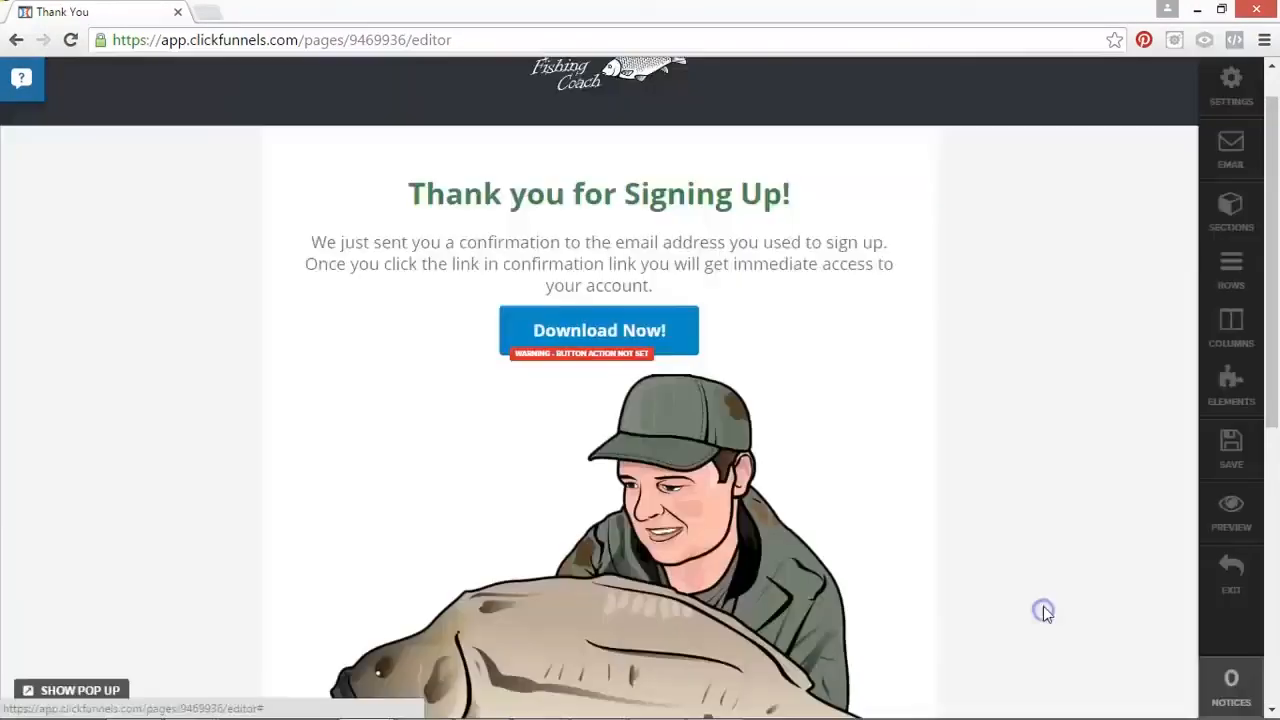
Step: Change the new button's text to "GET MORE FROM" followed by the page author's full name in capitals
left_click(650, 342)
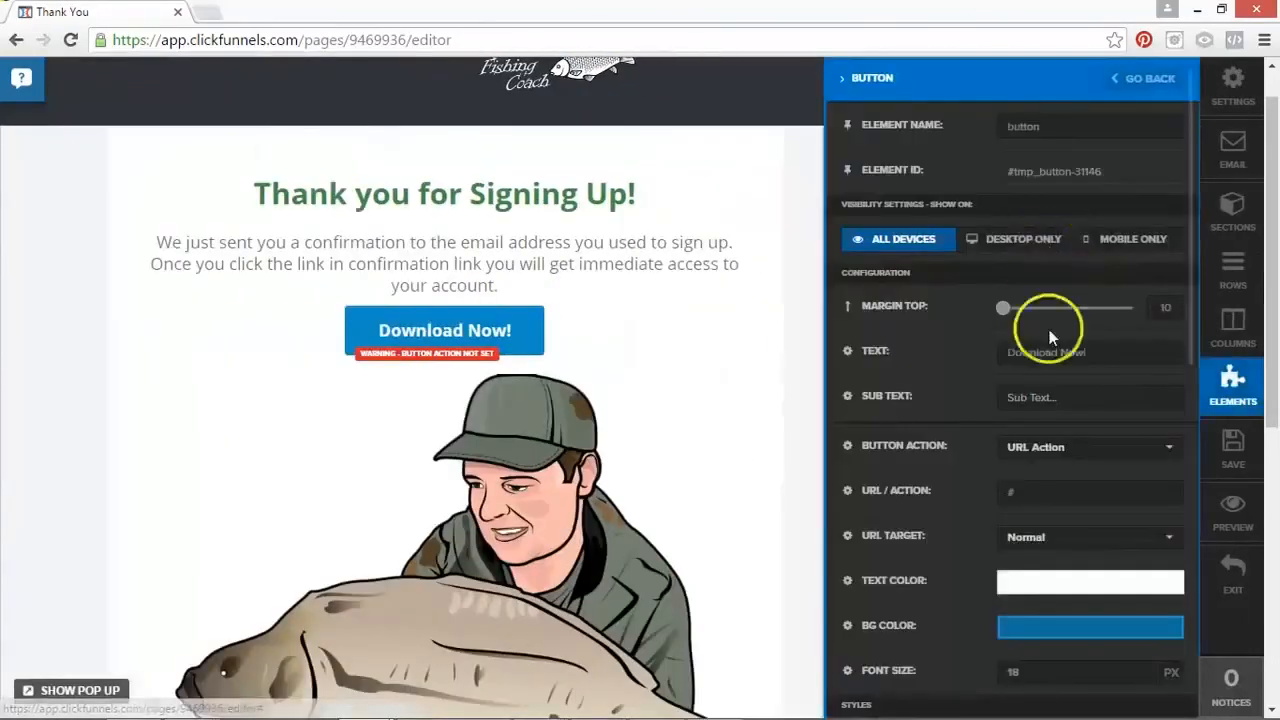
left_click(1097, 351)
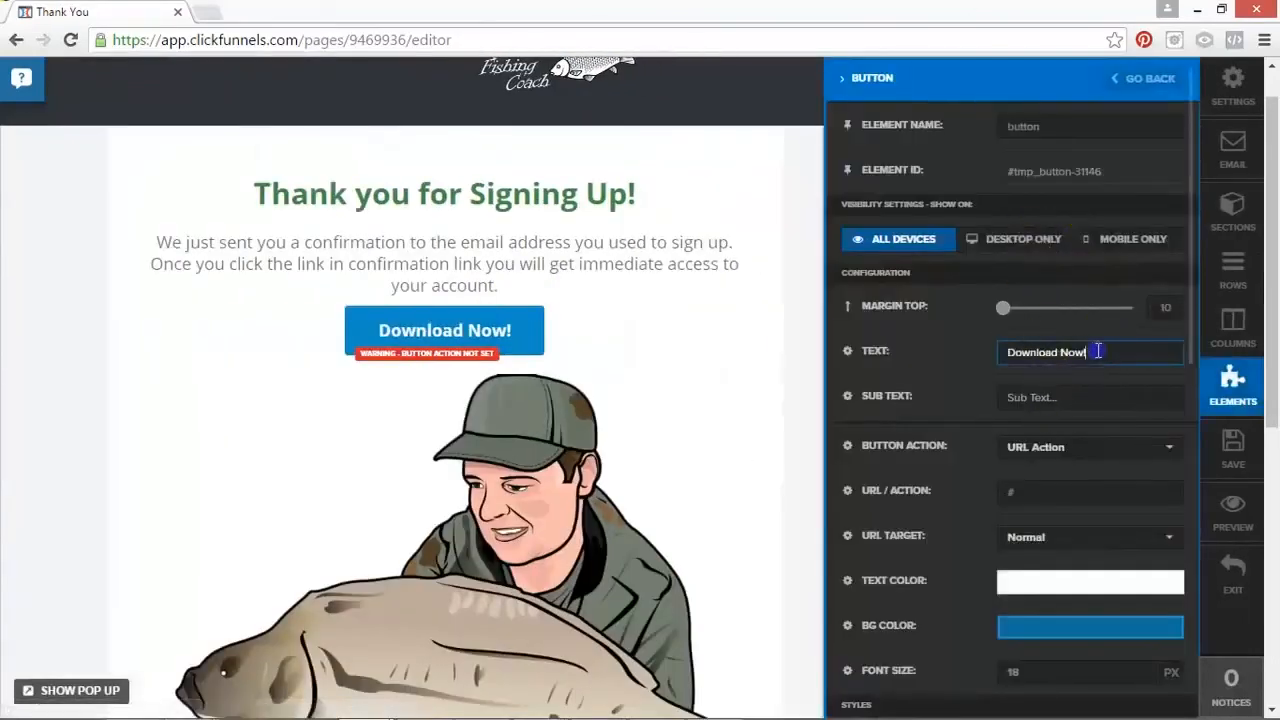
left_click_drag(1097, 351, 969, 353)
type("GET MORE")
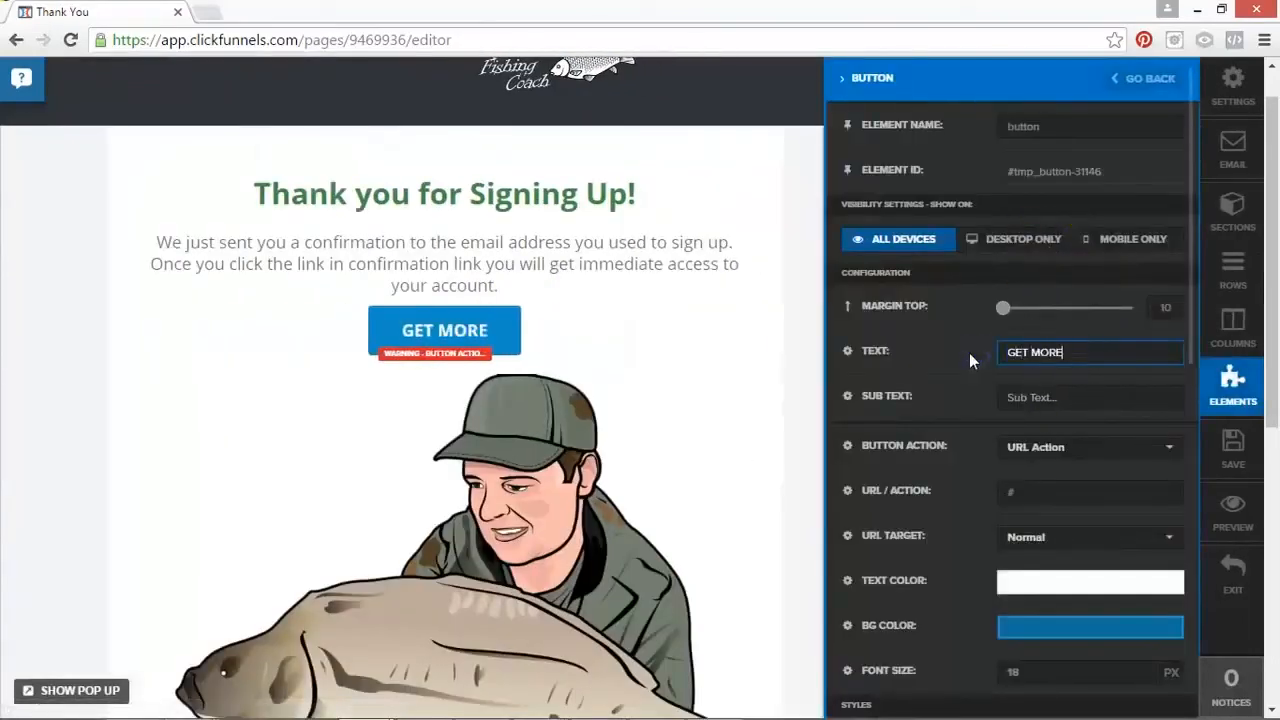
type(" FROM DANNY ")
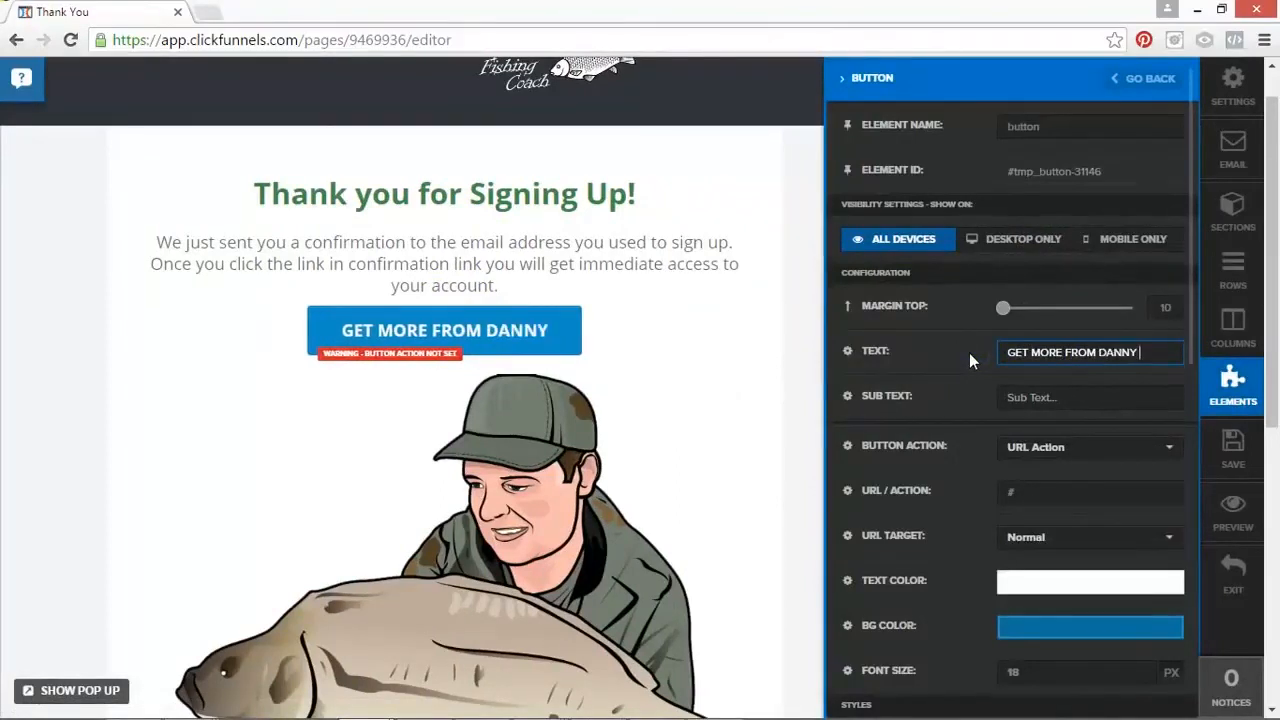
type("WALSH")
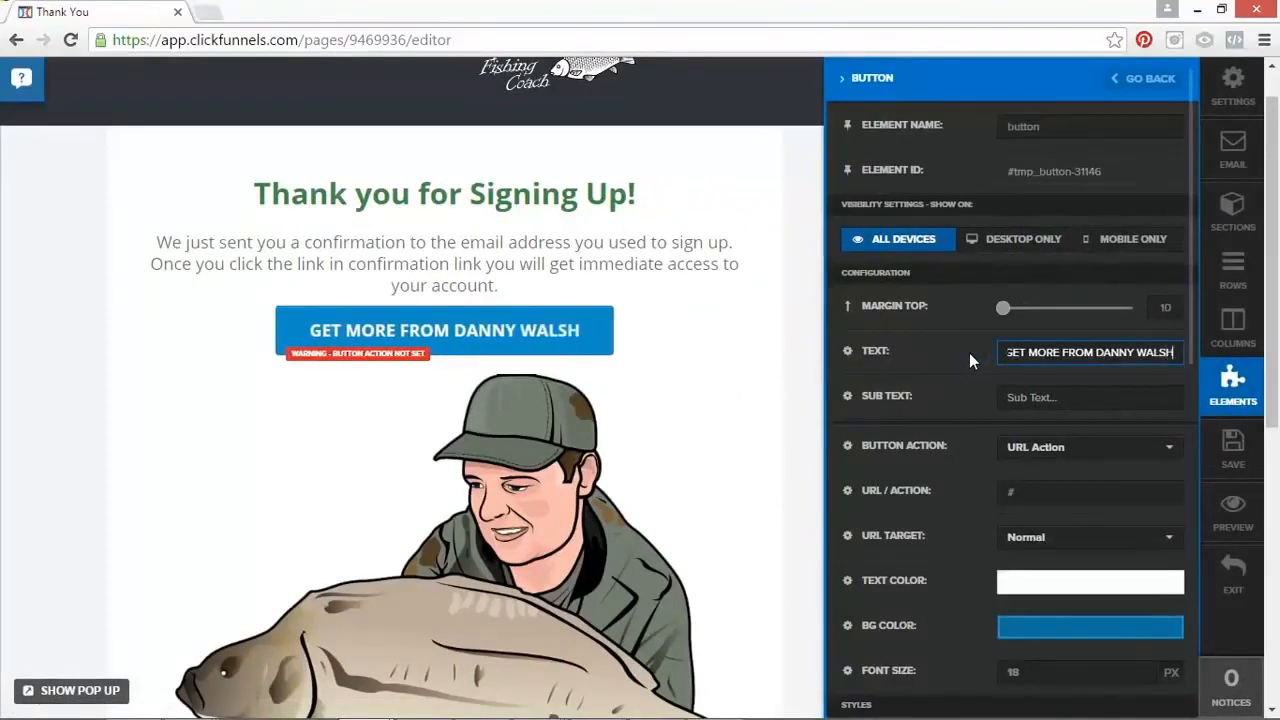
Step: Set the button's sub text to "Click Here To Get Instant Access"
left_click(1036, 395)
type("ck")
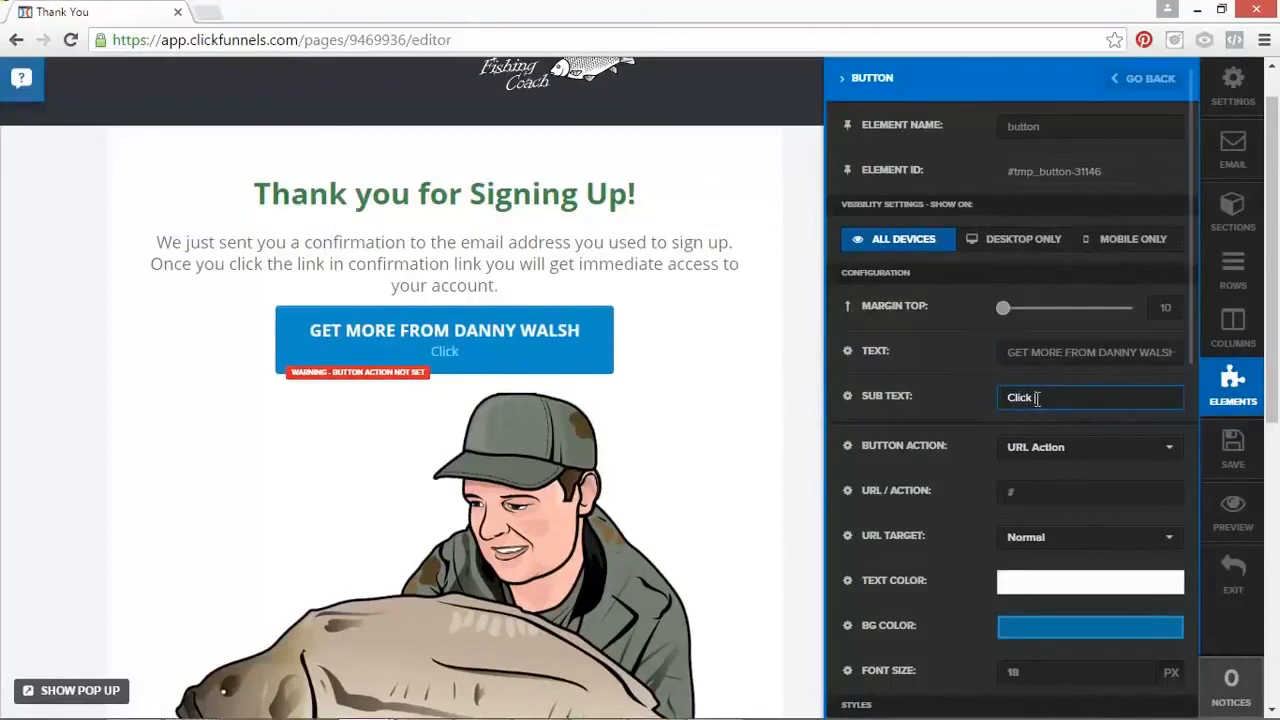
type("lick Here YTO")
key("BackSpace")
key("BackSpace")
key("BackSpace")
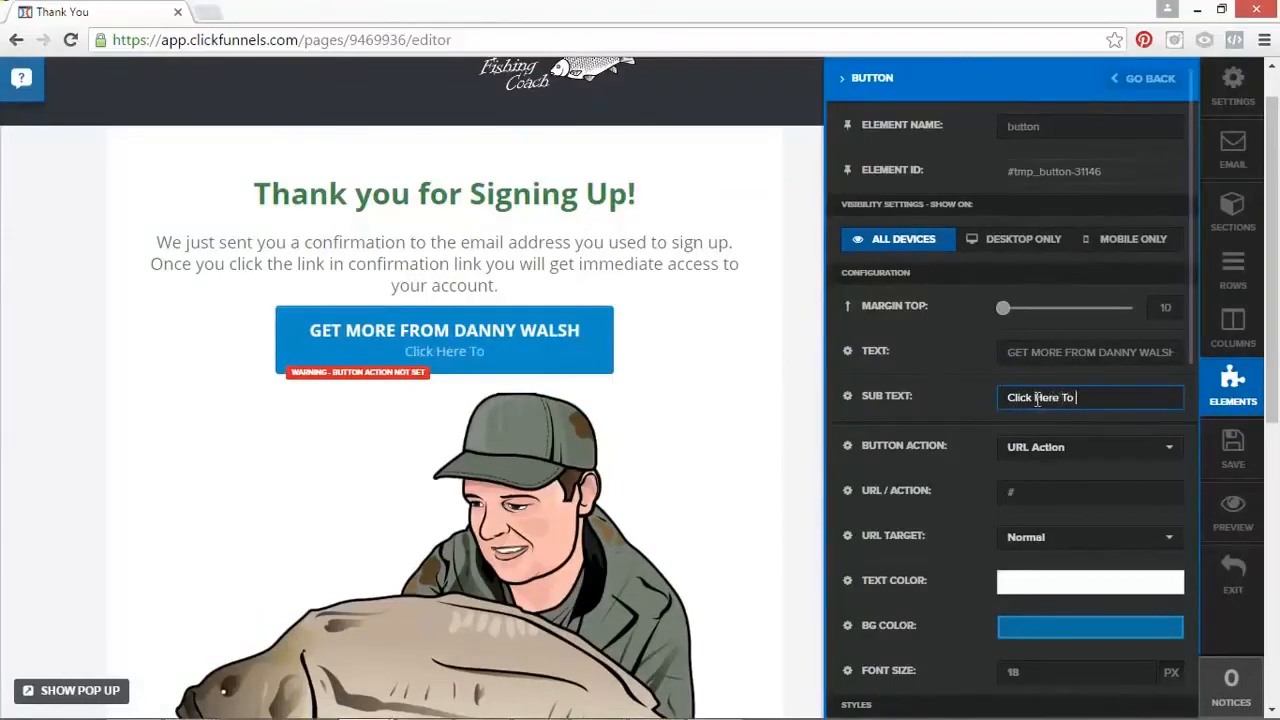
type("To Get Instan")
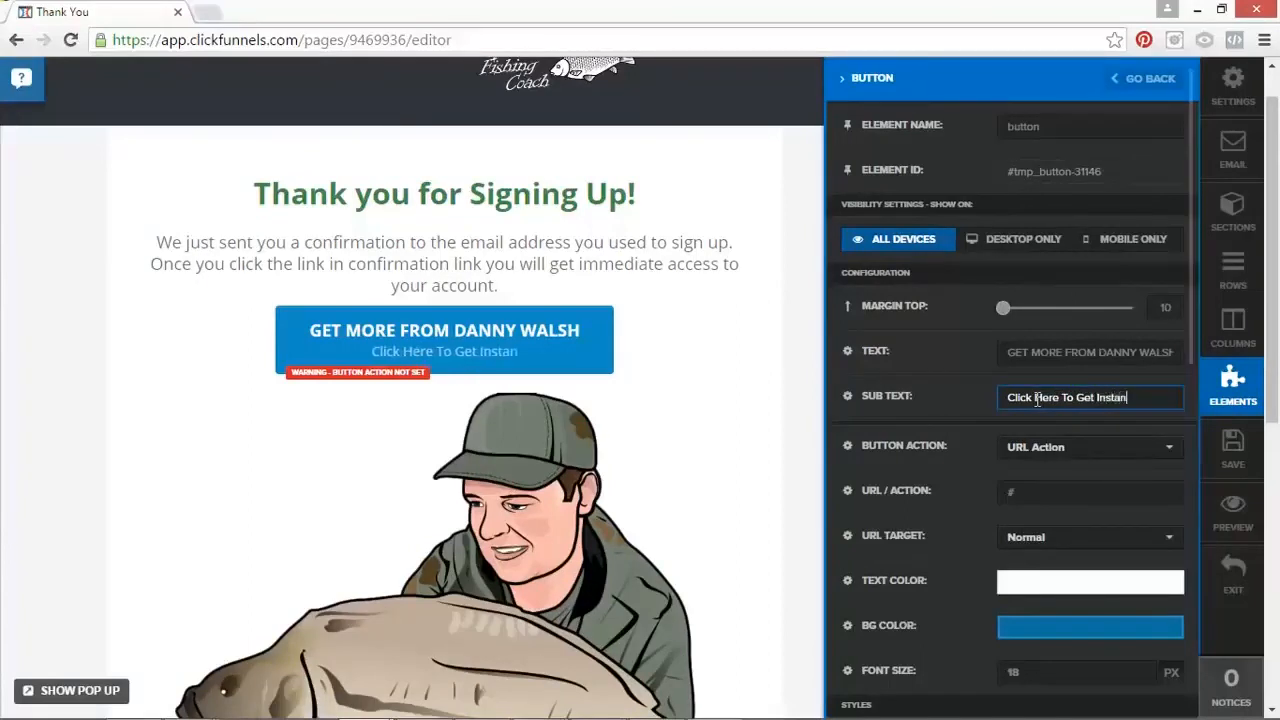
type("t Access")
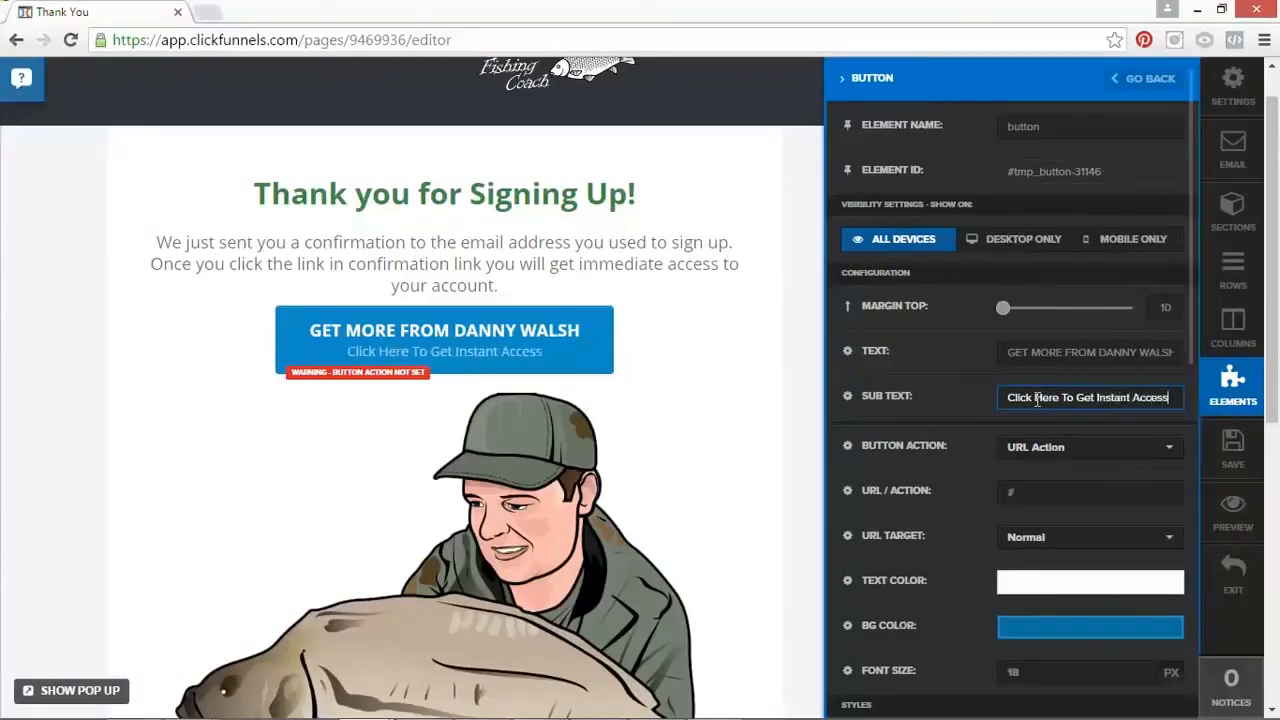
Step: Set the button's URL action to the https address of the show-me-a-funnel page on the author's own website
left_click(1038, 491)
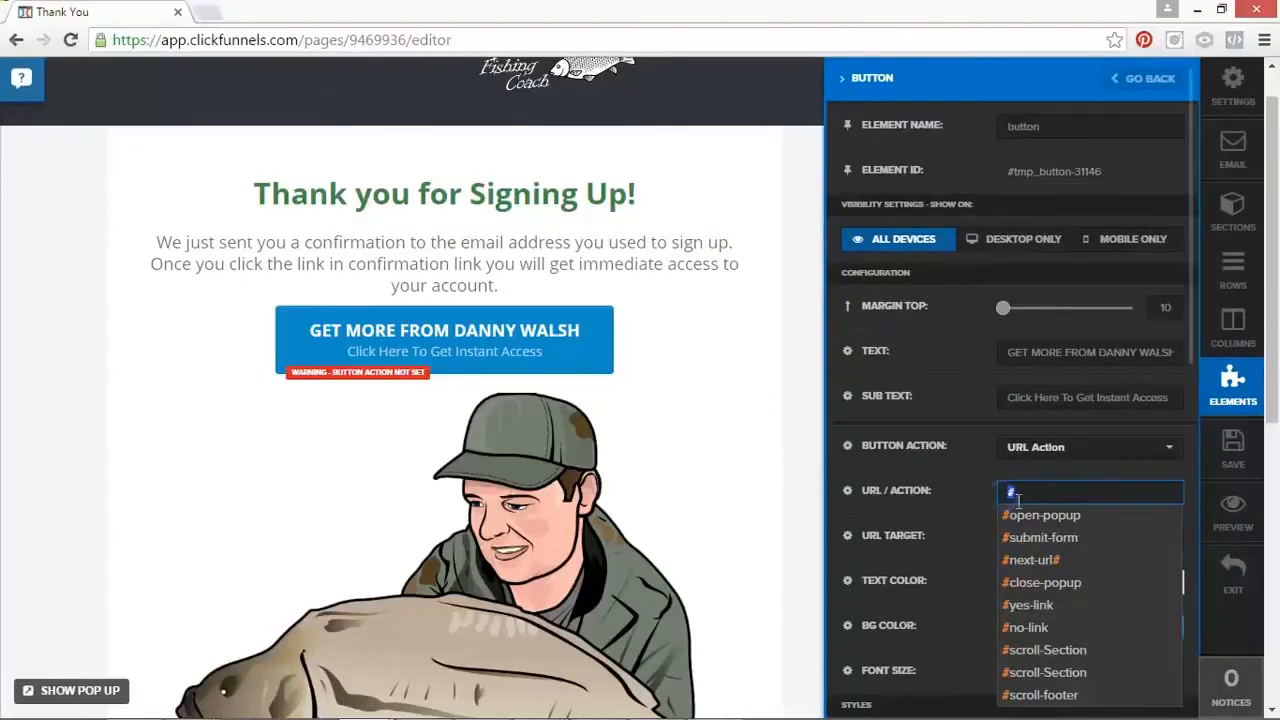
type("https://dannywalsh.co.uk/")
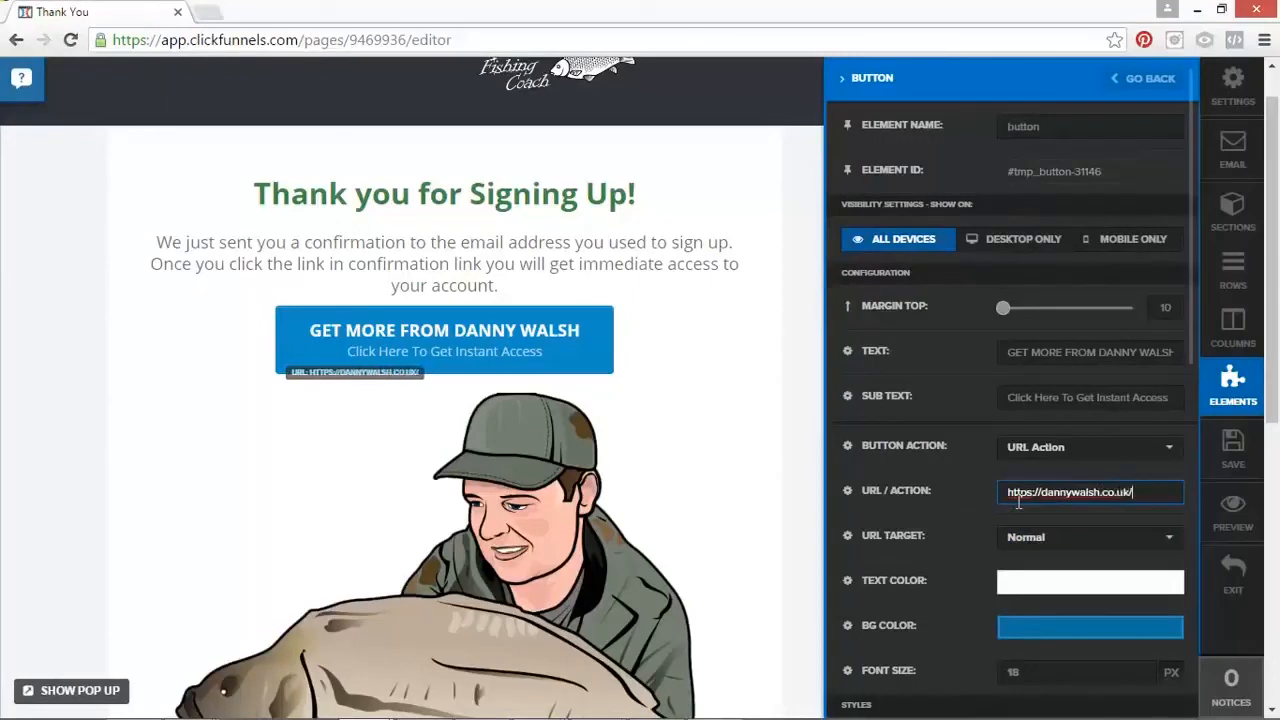
type("-me")
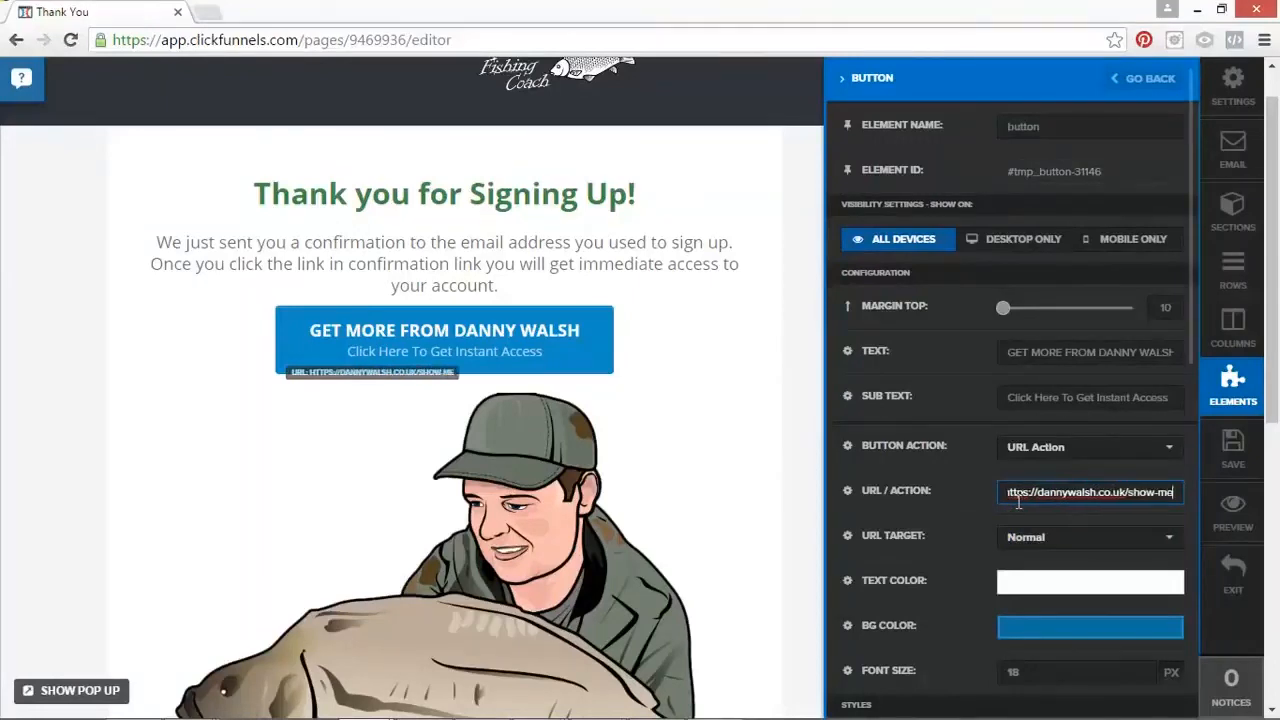
type("-a-funnel")
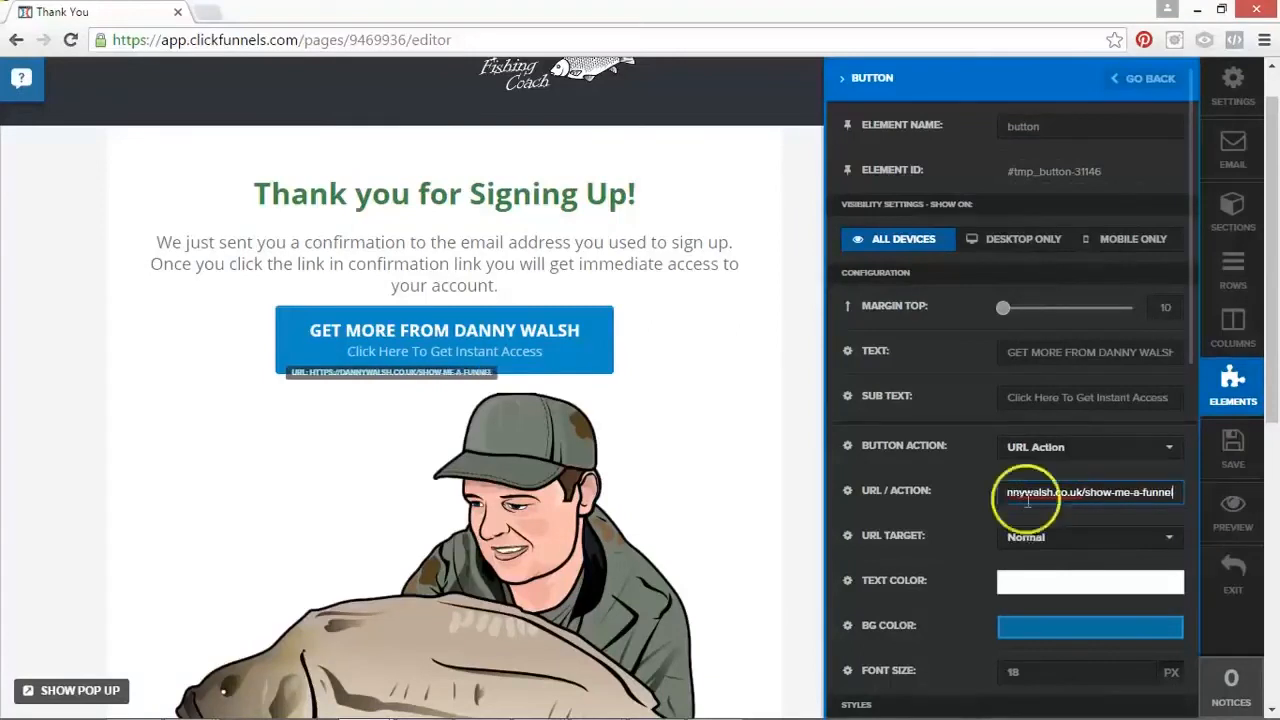
Step: Save the Thank You page and exit the page editor to the Test 1 funnel overview
left_click_drag(1054, 498, 983, 496)
left_click(1244, 449)
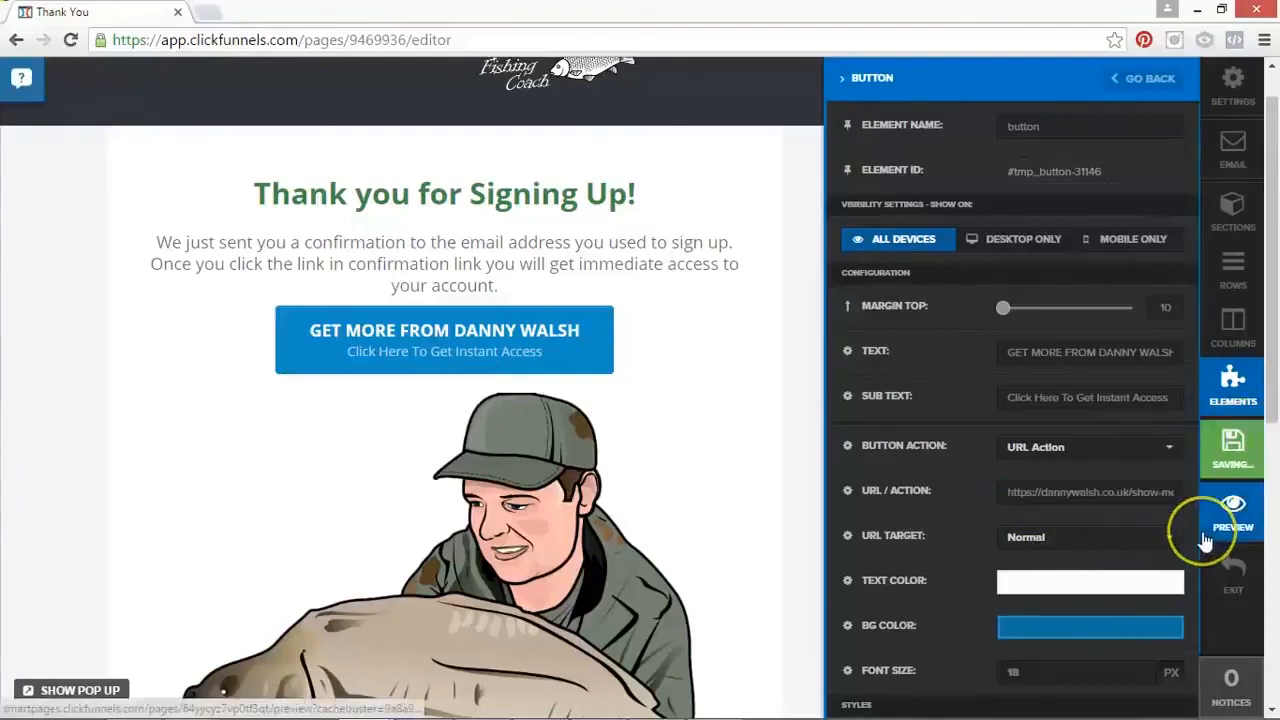
left_click(1235, 578)
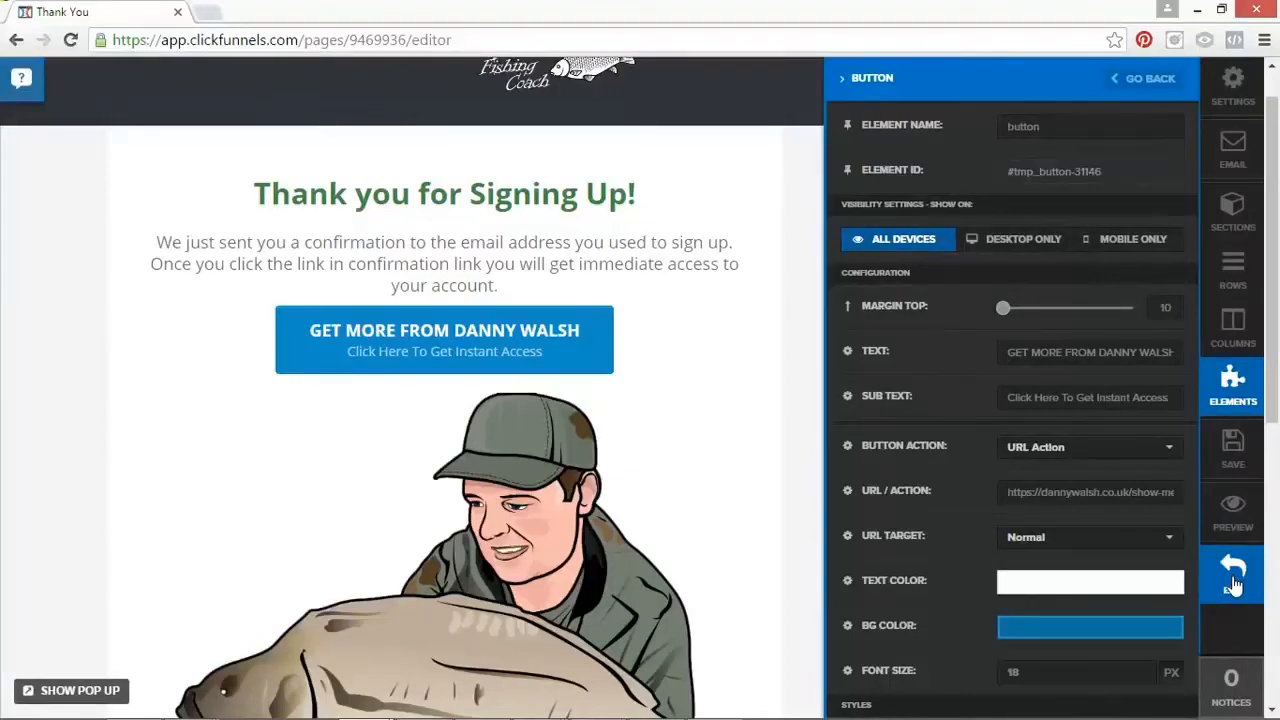
left_click(1231, 585)
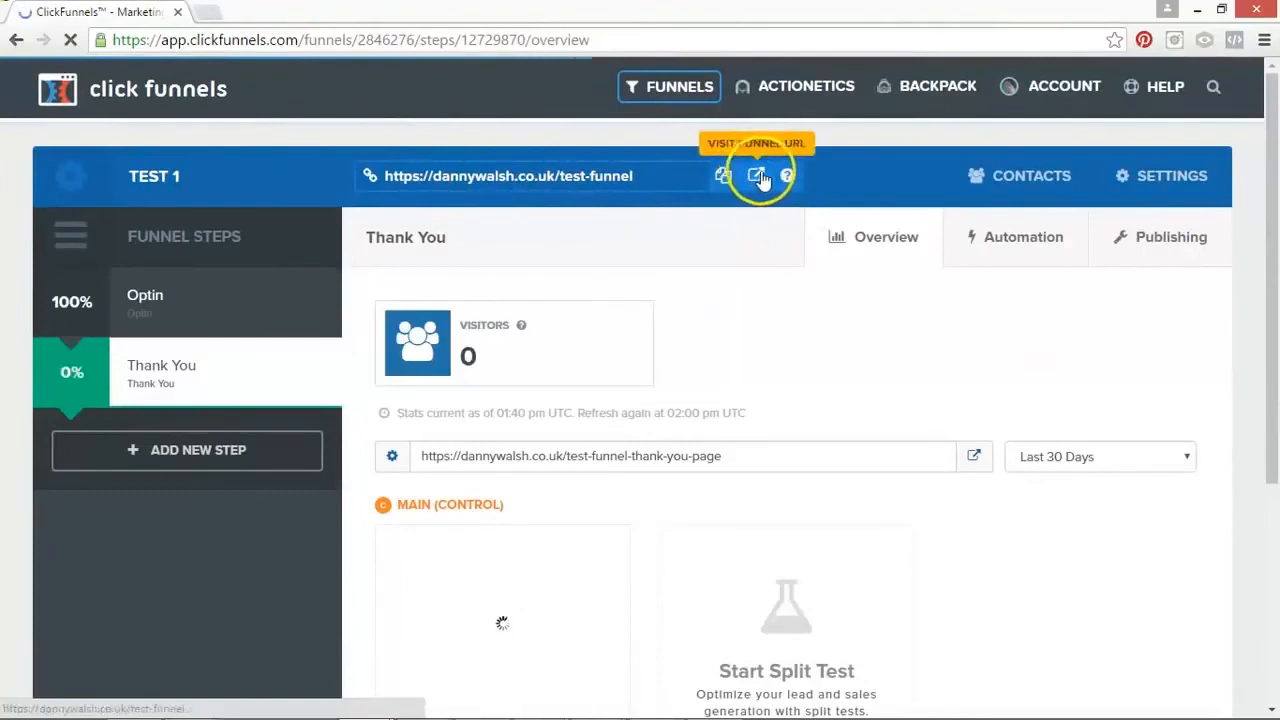
Step: Open the live funnel page and submit its optin form with the subscriber's first name and email address
left_click(756, 176)
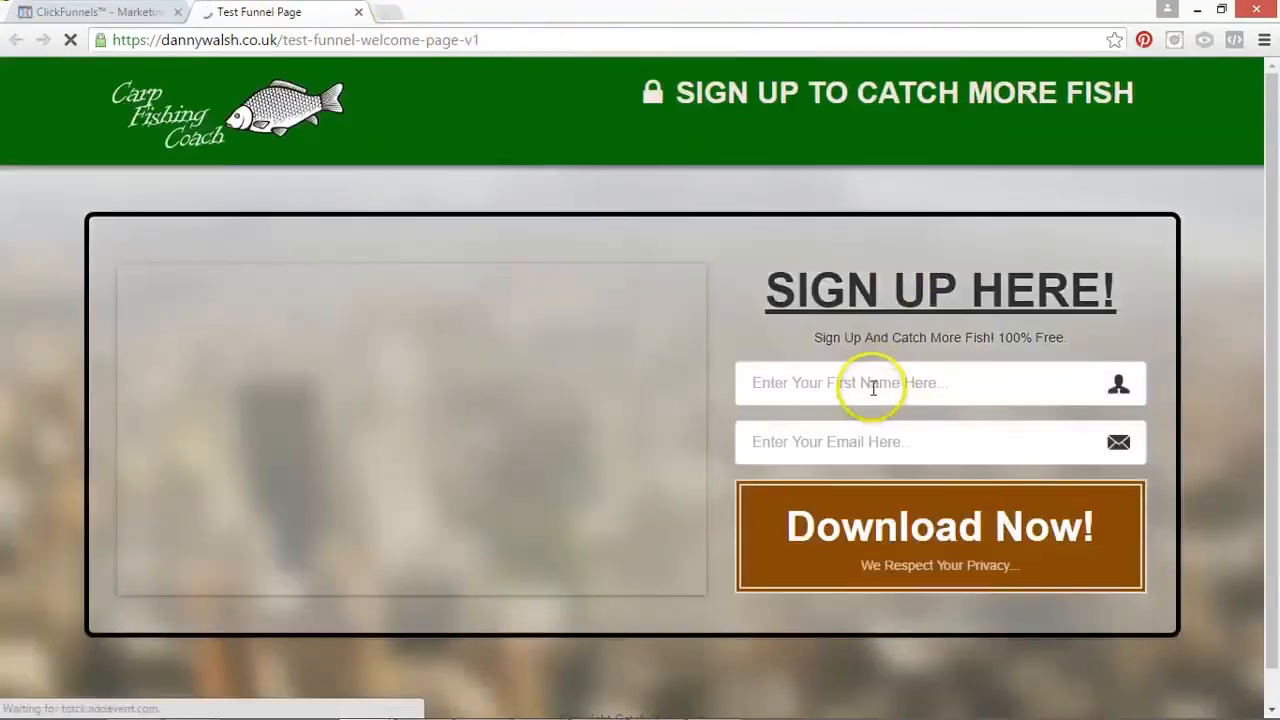
left_click(872, 387)
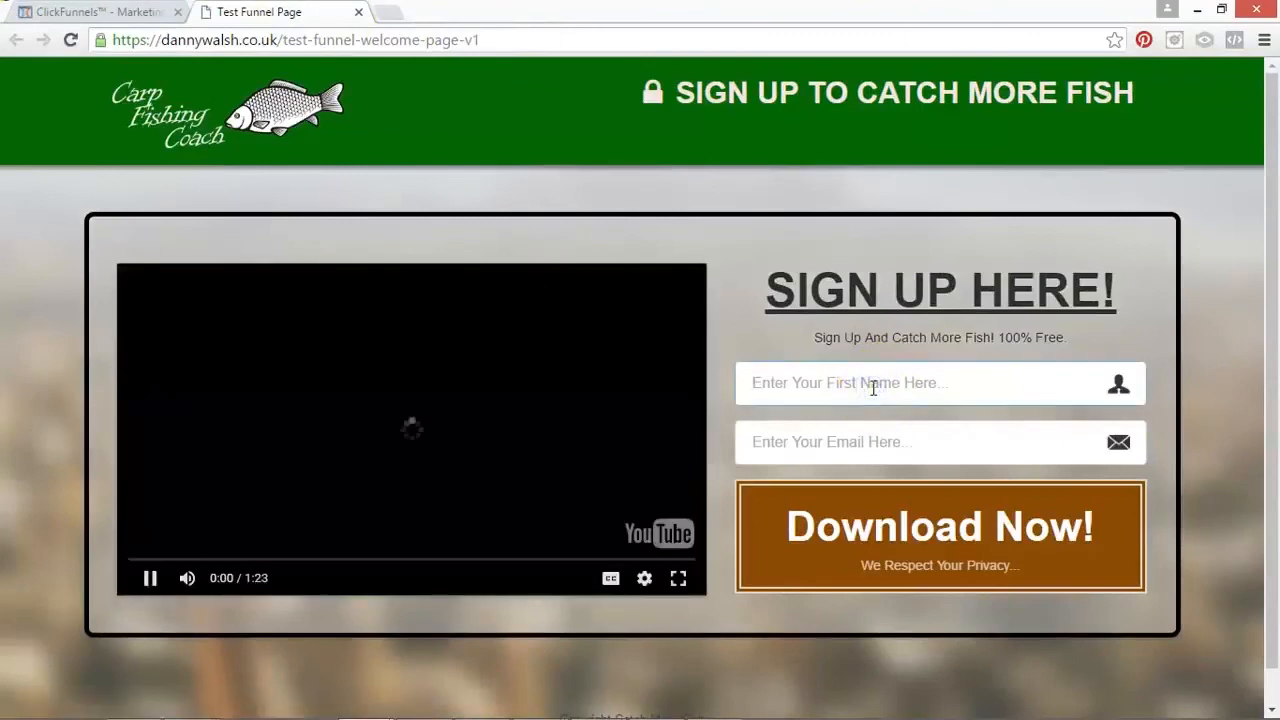
type("danny")
key("Tab")
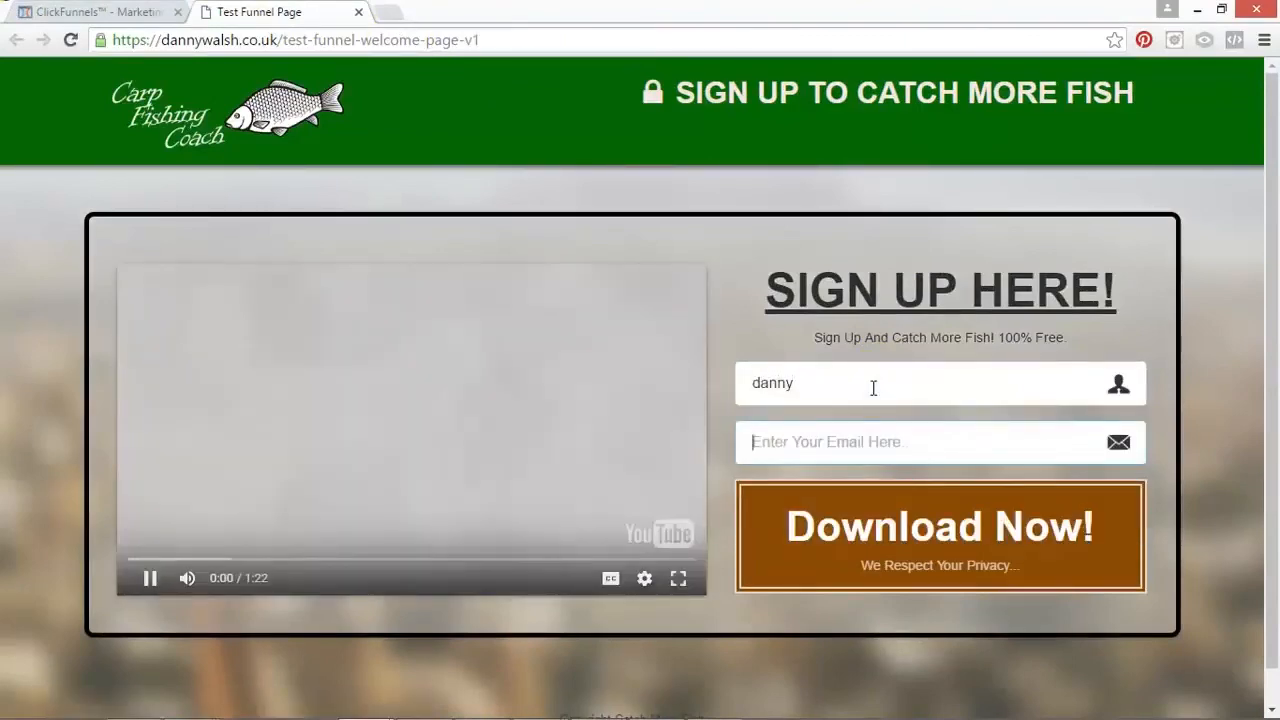
type("filter")
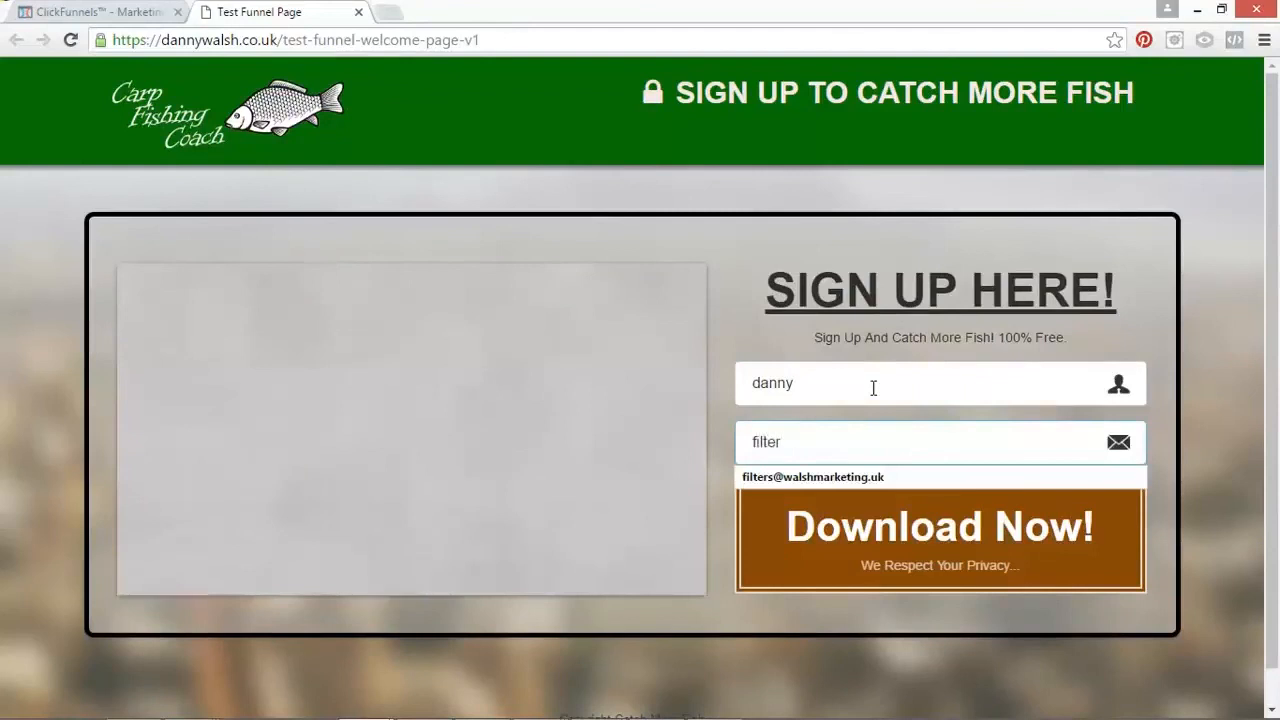
left_click(888, 477)
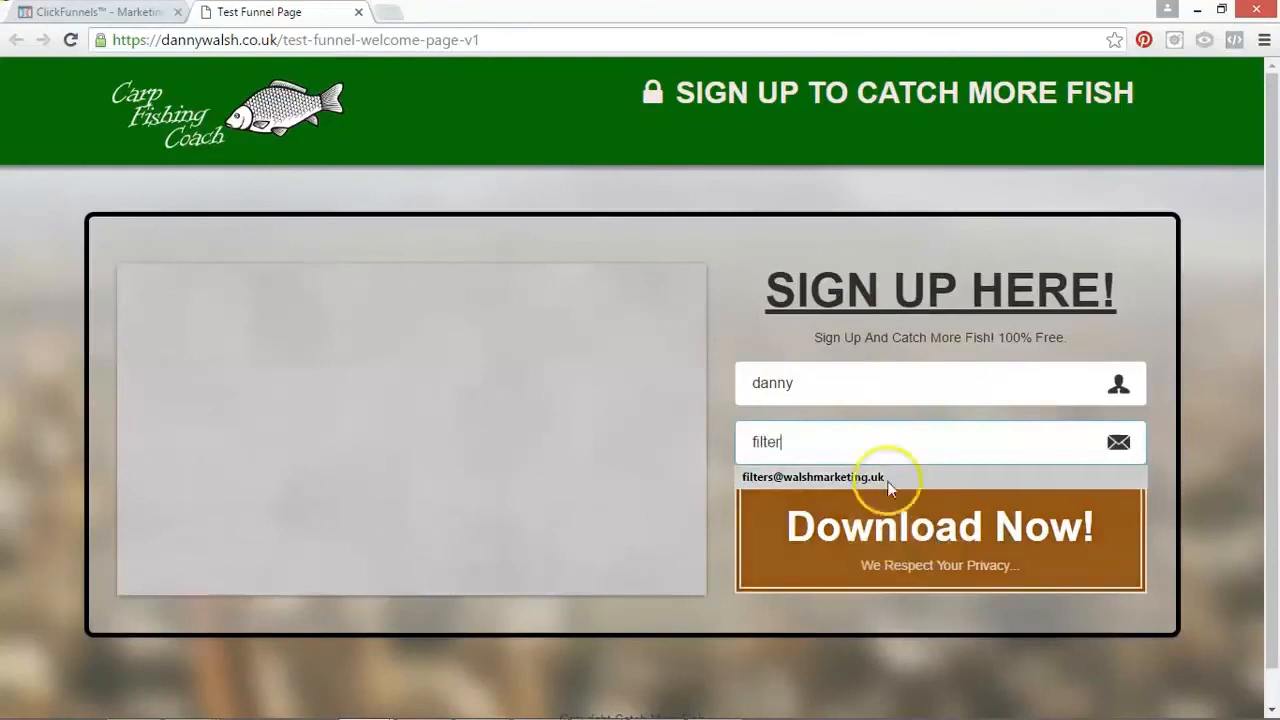
left_click(893, 537)
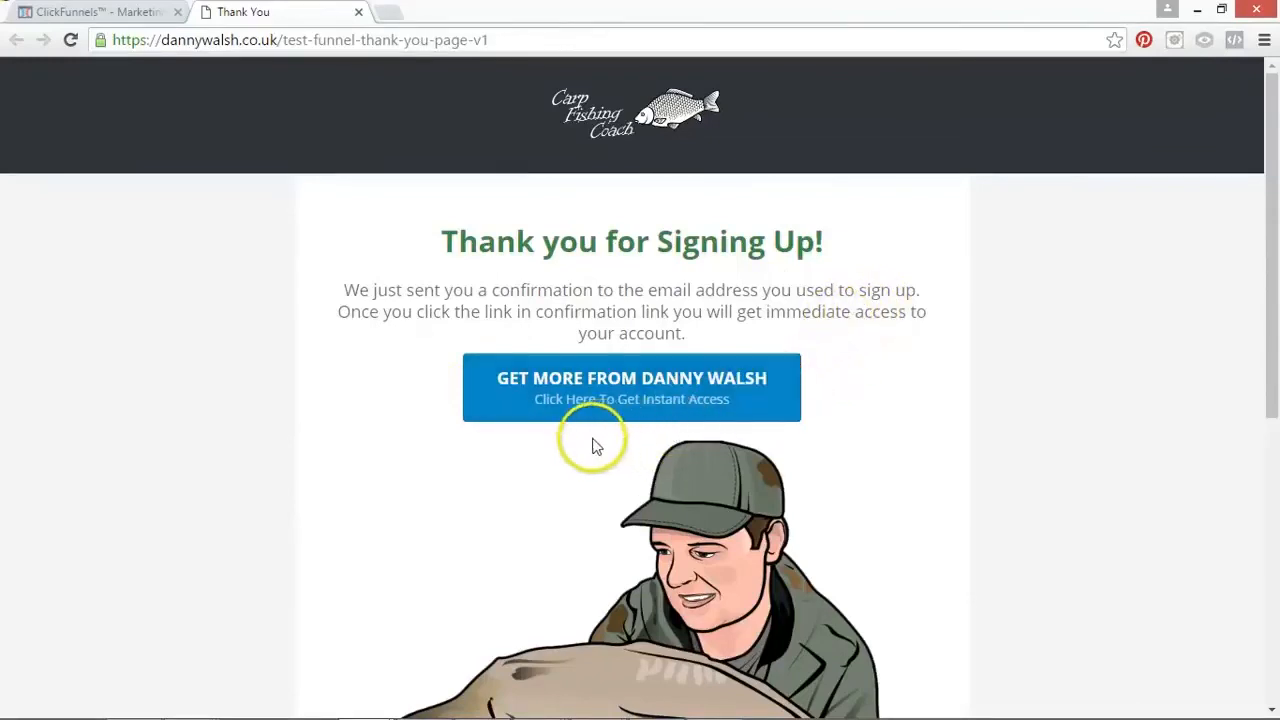
Step: Follow the call-to-action button on the live Thank You page and check the address it leads to
left_click(637, 388)
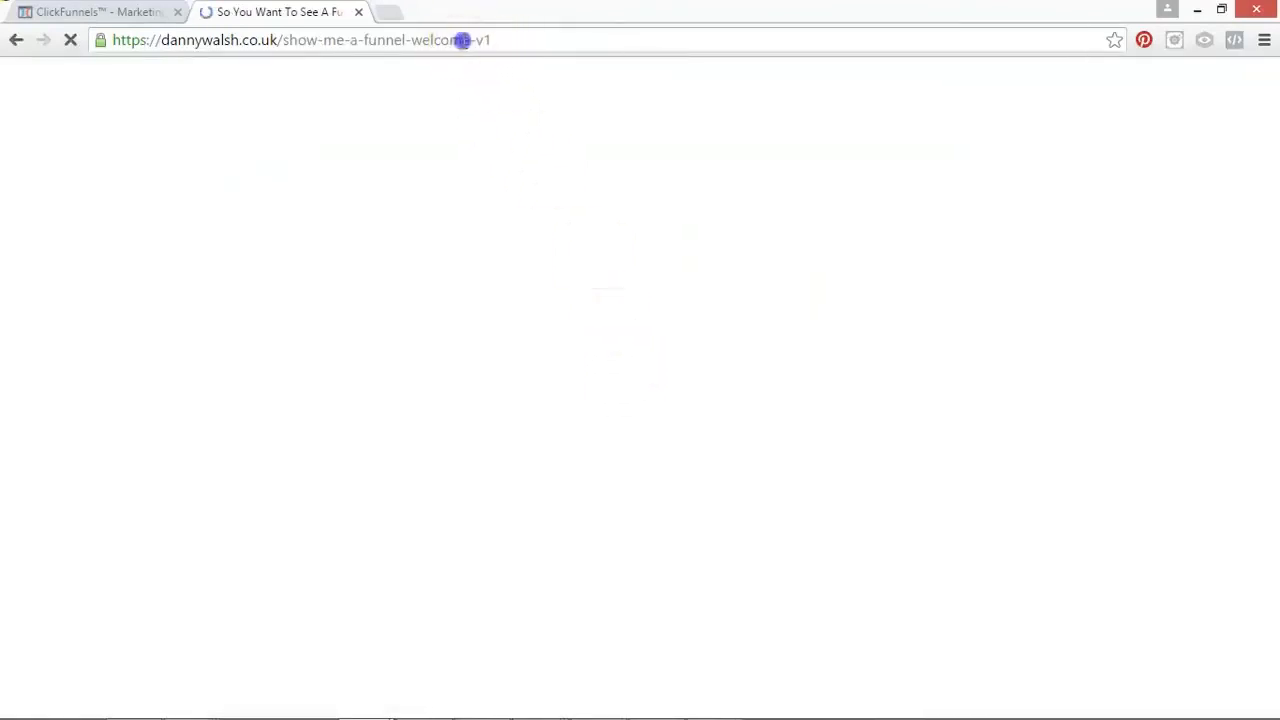
left_click_drag(463, 41, 286, 41)
left_click(495, 47)
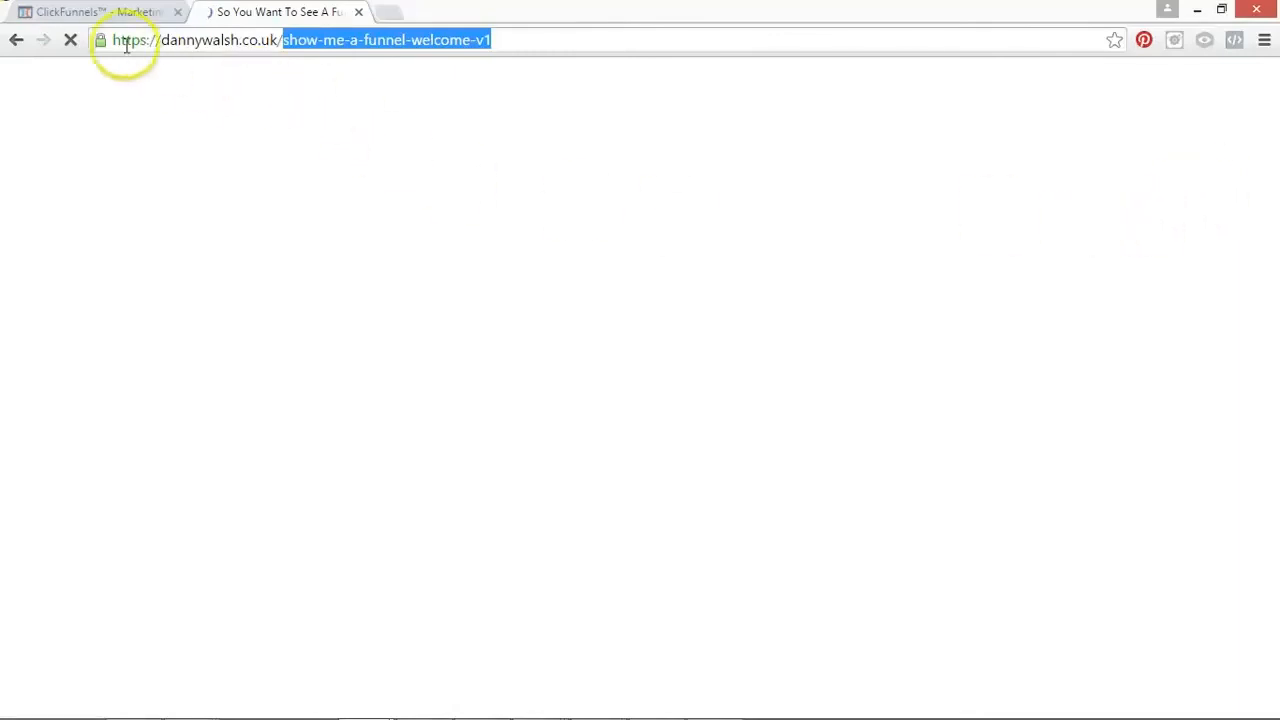
Step: Return to the ClickFunnels tab and examine the Thank You step's overview and the Test 1 funnel URL
left_click(90, 10)
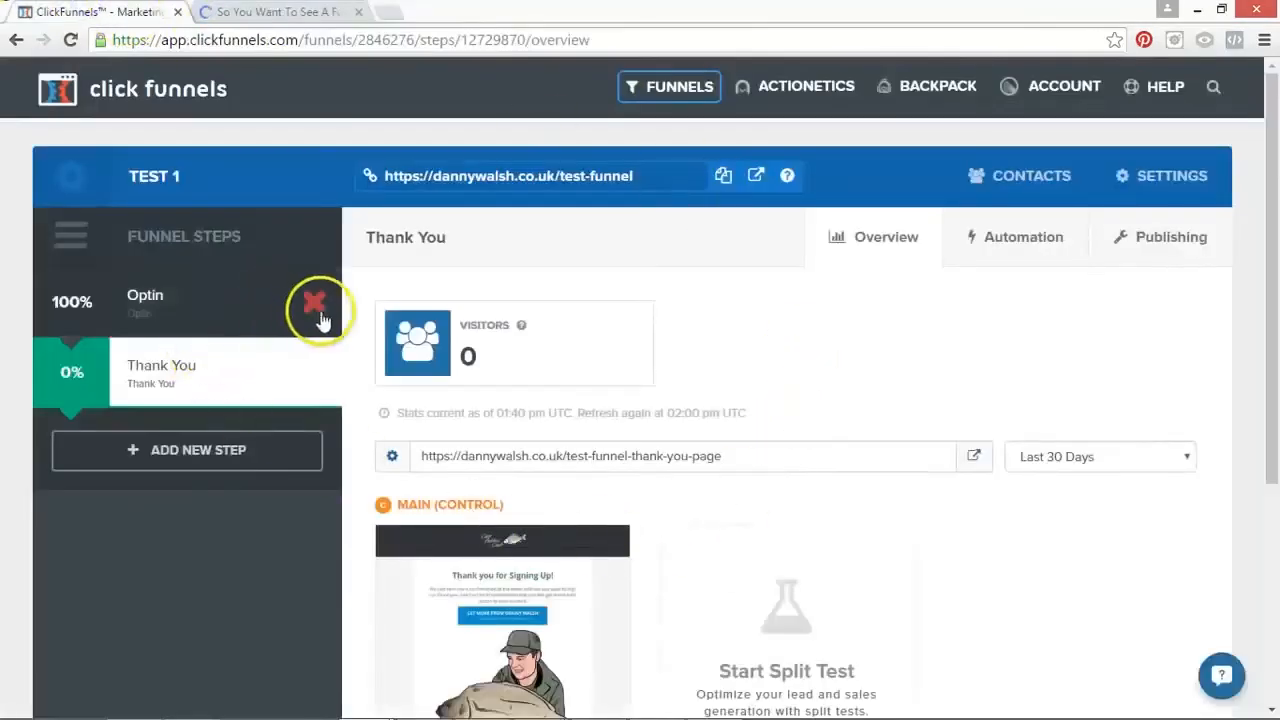
scroll(1100, 290, "down", 1)
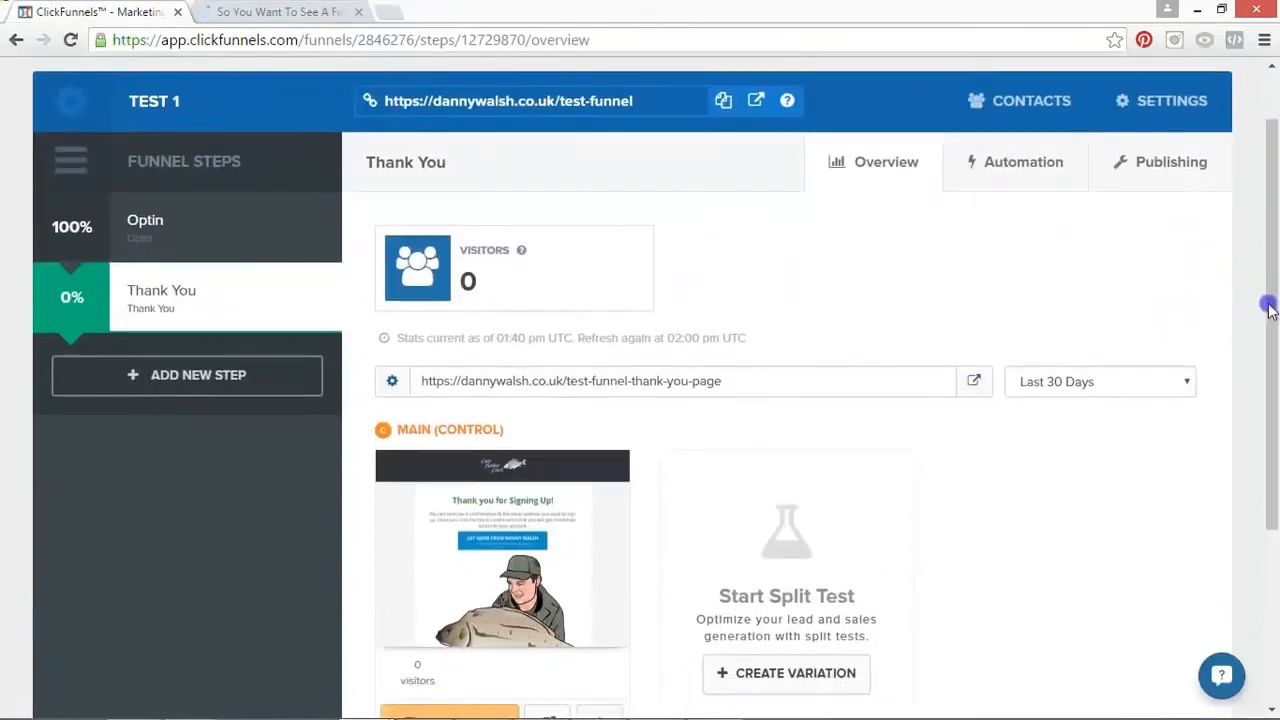
left_click_drag(1268, 308, 1249, 403)
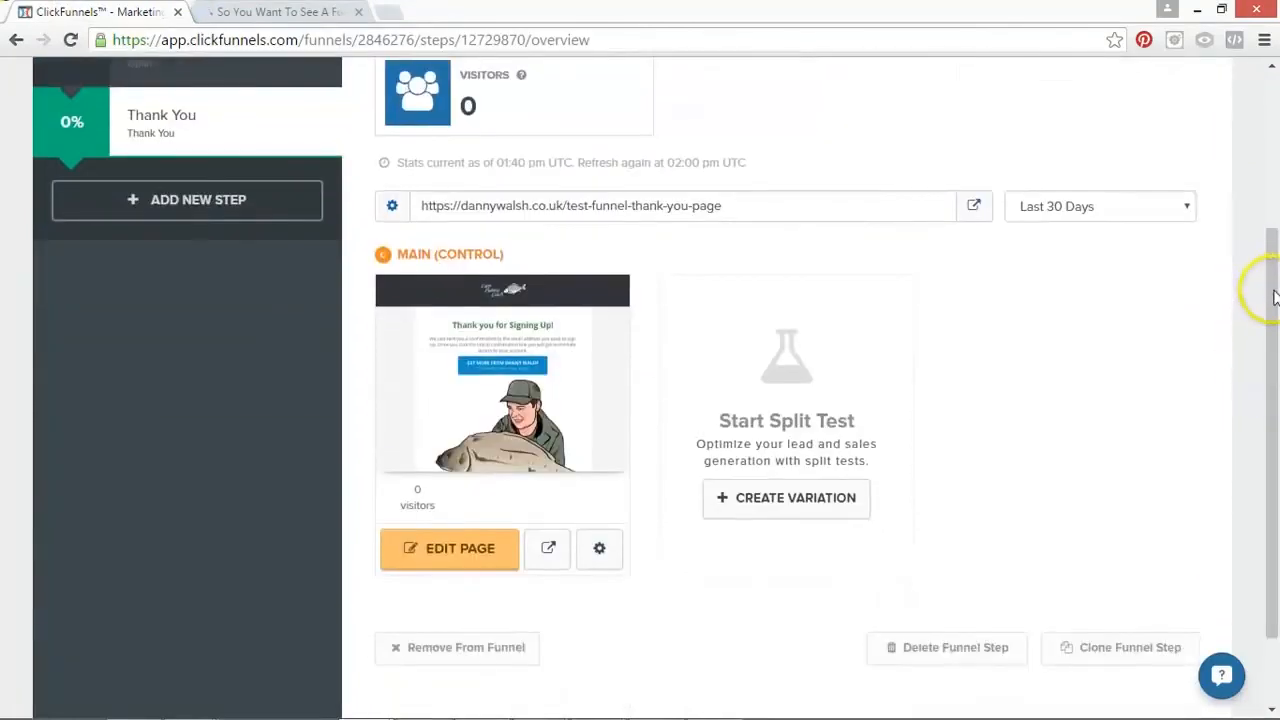
left_click_drag(1277, 286, 1260, 265)
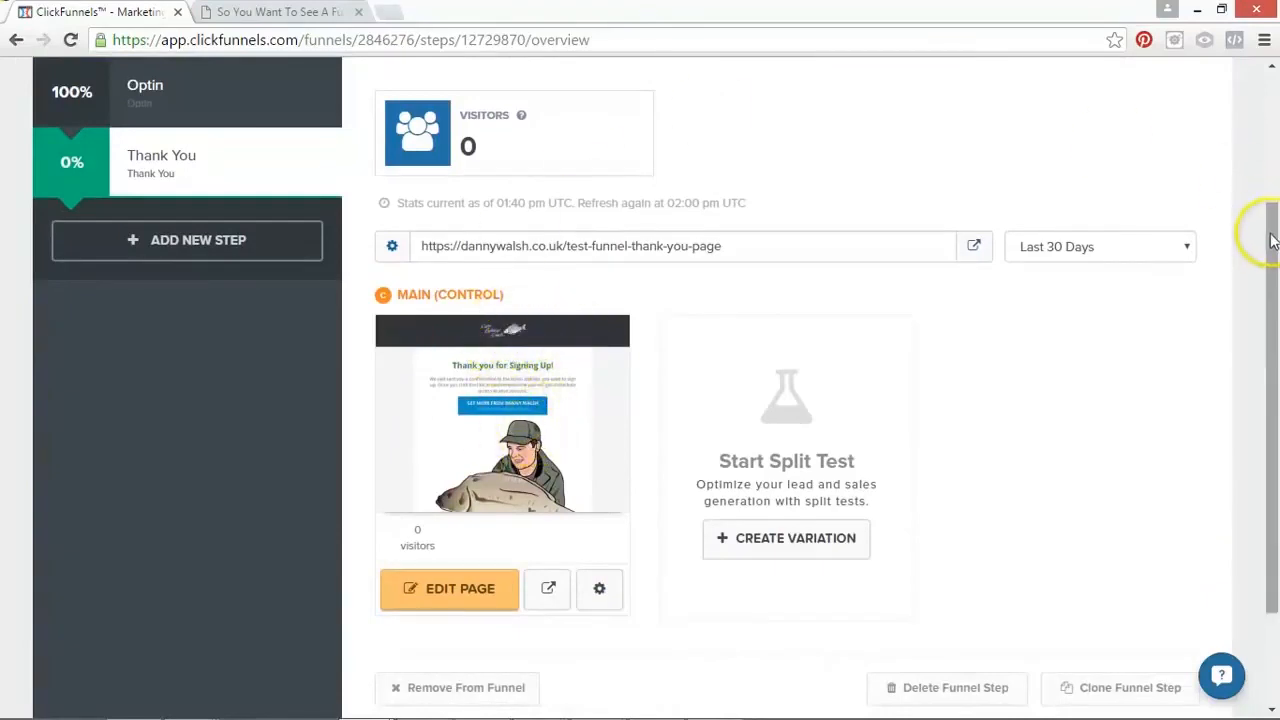
left_click_drag(1271, 240, 1271, 130)
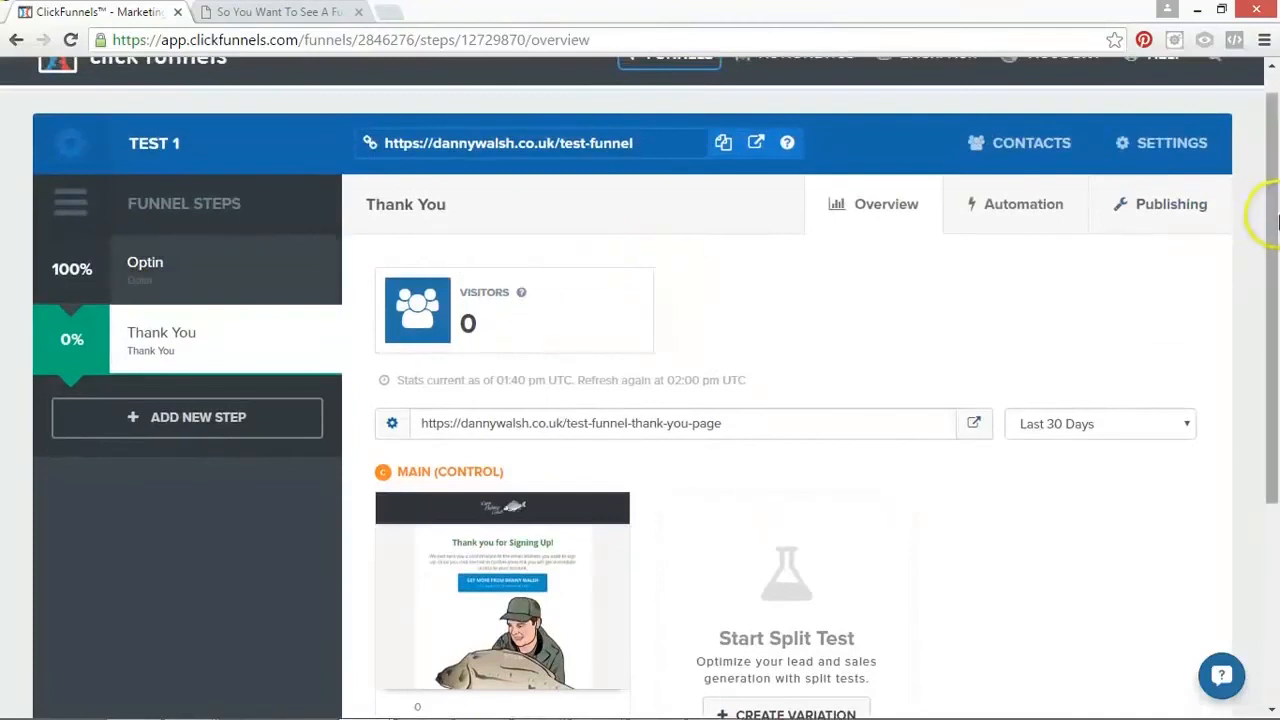
left_click_drag(1266, 214, 1246, 200)
mouse_move(737, 88)
mouse_move(674, 86)
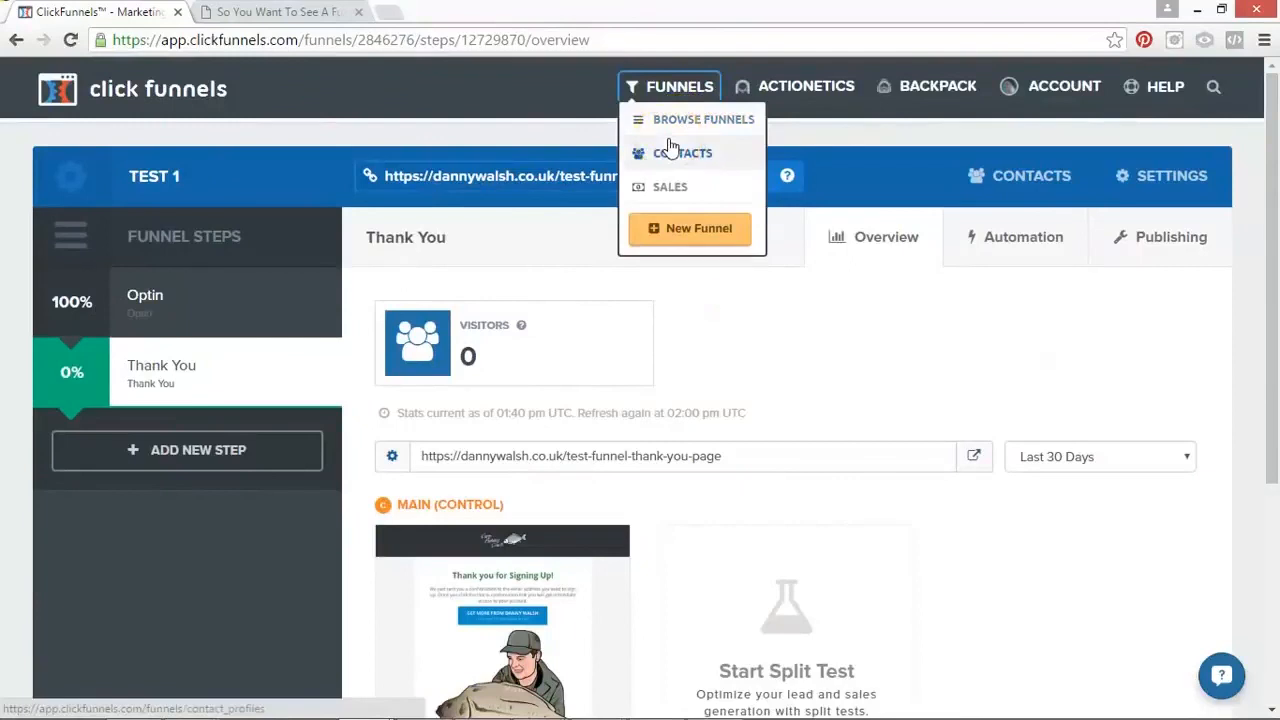
left_click(560, 176)
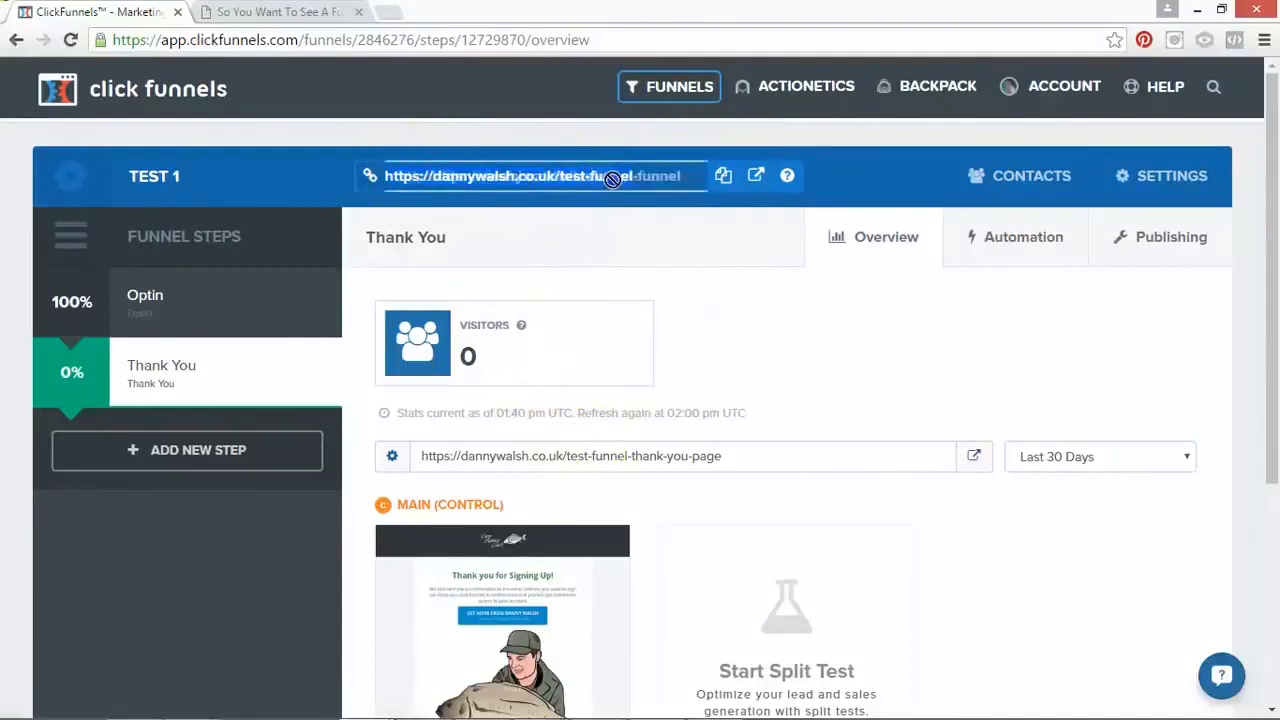